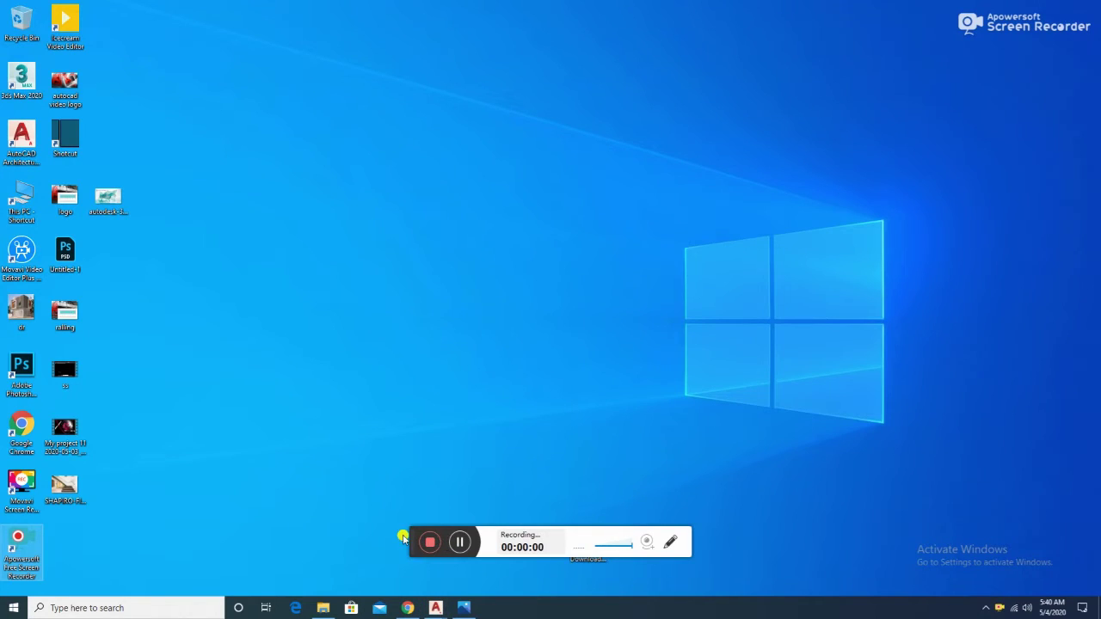
- Bring the stairscash.dwg drawing up full screen in AutoCAD Architecture 2020
{"action": "left_click_drag", "start_coordinate": [409, 534], "coordinate": [524, 611]}
{"action": "mouse_move", "coordinate": [435, 608]}
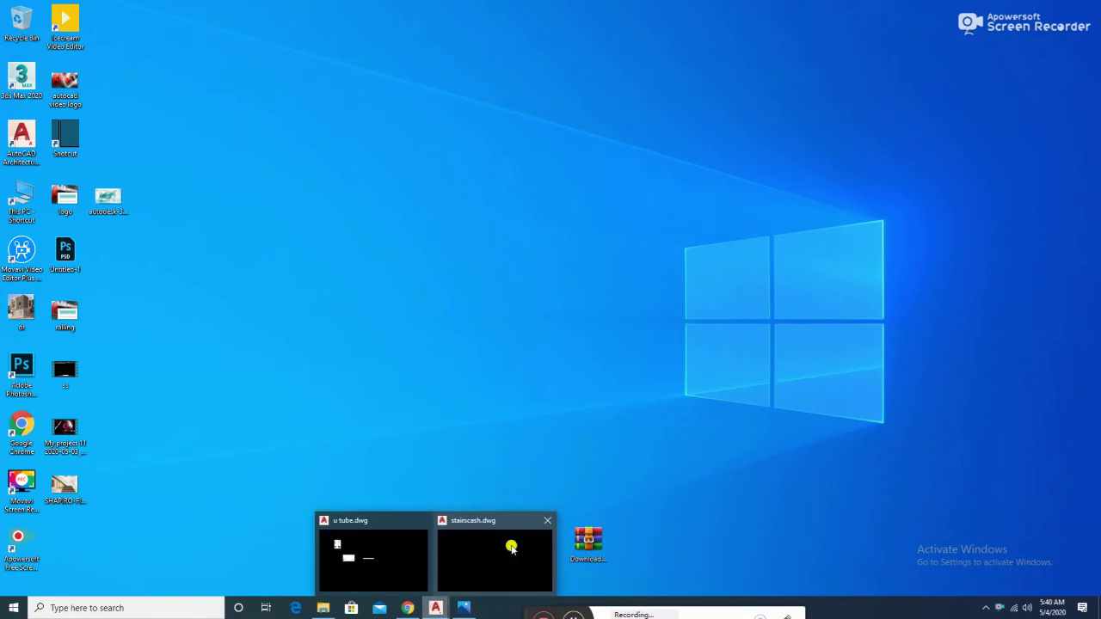
{"action": "left_click", "coordinate": [511, 550]}
- Draw the square's left, top and right sides at 4' each with LINE
{"action": "type", "text": "l"}
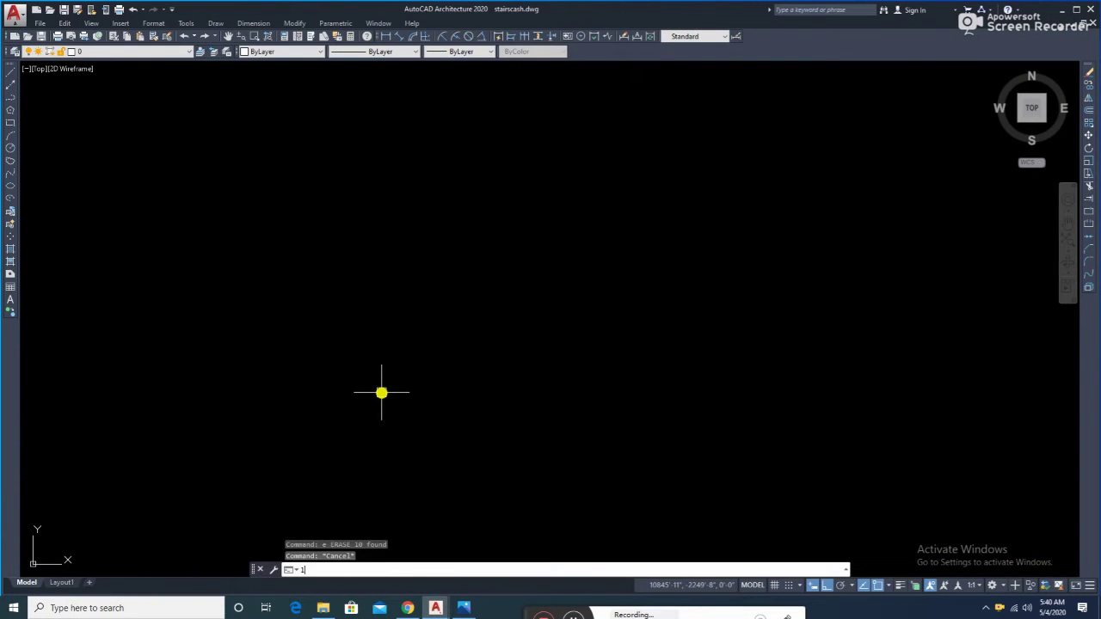
{"action": "key", "text": "Return"}
{"action": "left_click", "coordinate": [411, 486]}
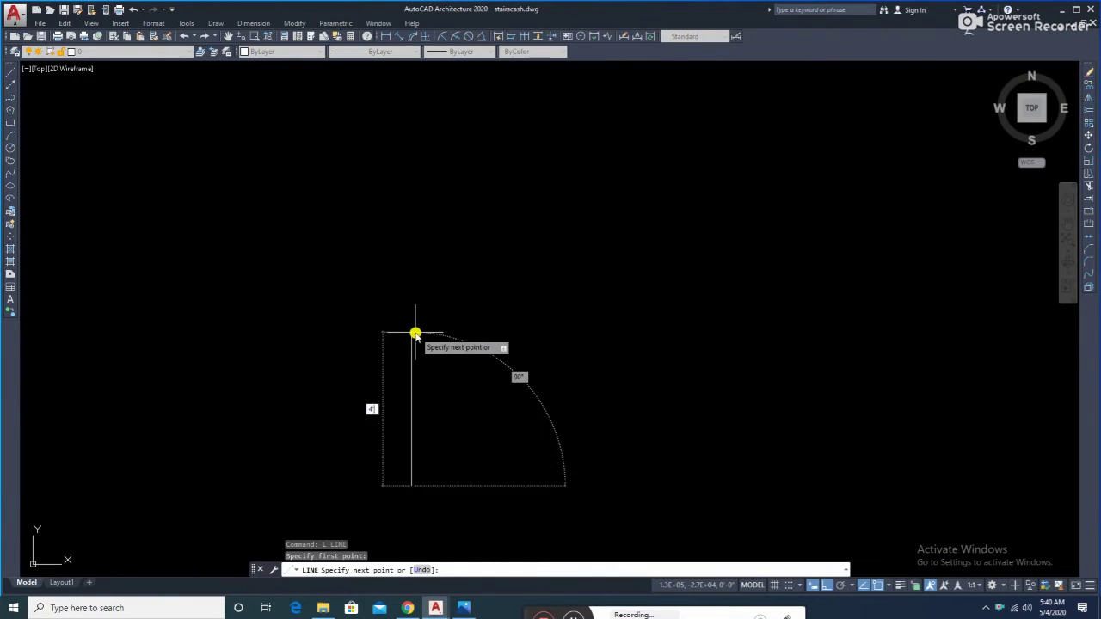
{"action": "key", "text": "Return"}
{"action": "type", "text": "4"}
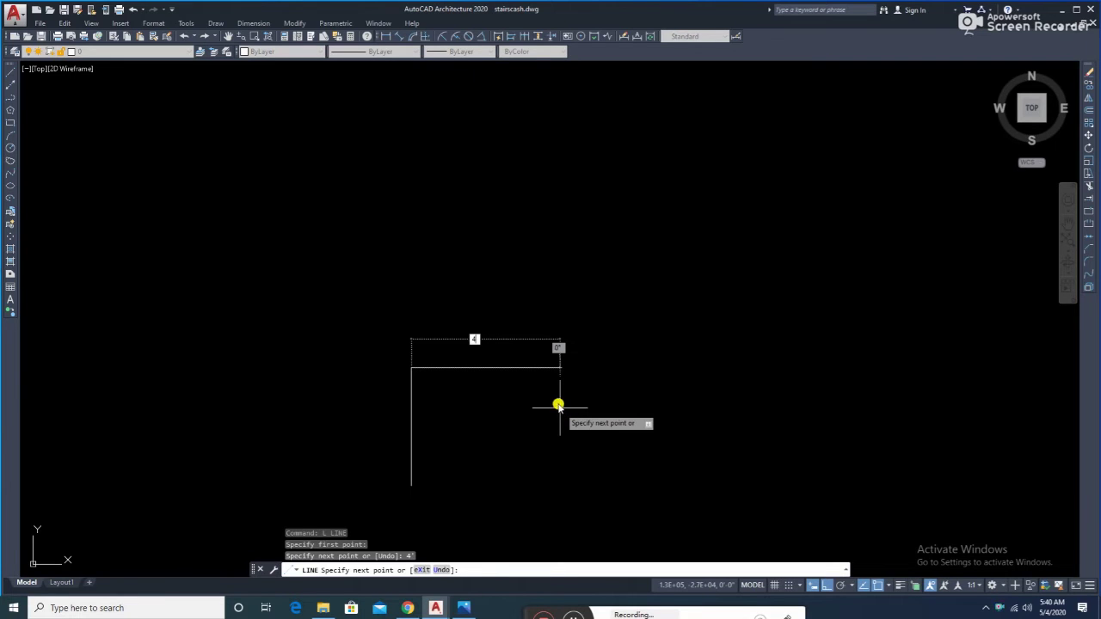
{"action": "key", "text": "Return"}
{"action": "left_click", "coordinate": [528, 504]}
{"action": "key", "text": "Return"}
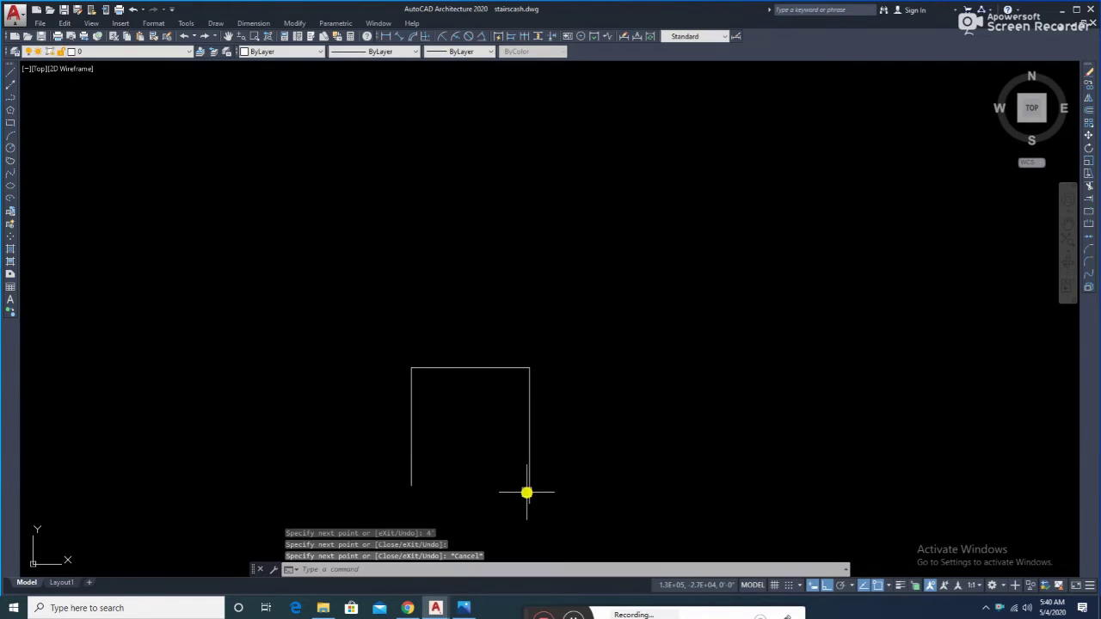
- Add the bottom line and fillet it with the right side to close the corner
{"action": "type", "text": "l"}
{"action": "key", "text": "Return"}
{"action": "left_click", "coordinate": [411, 486]}
{"action": "left_click", "coordinate": [622, 486]}
{"action": "key", "text": "Return"}
{"action": "type", "text": "f"}
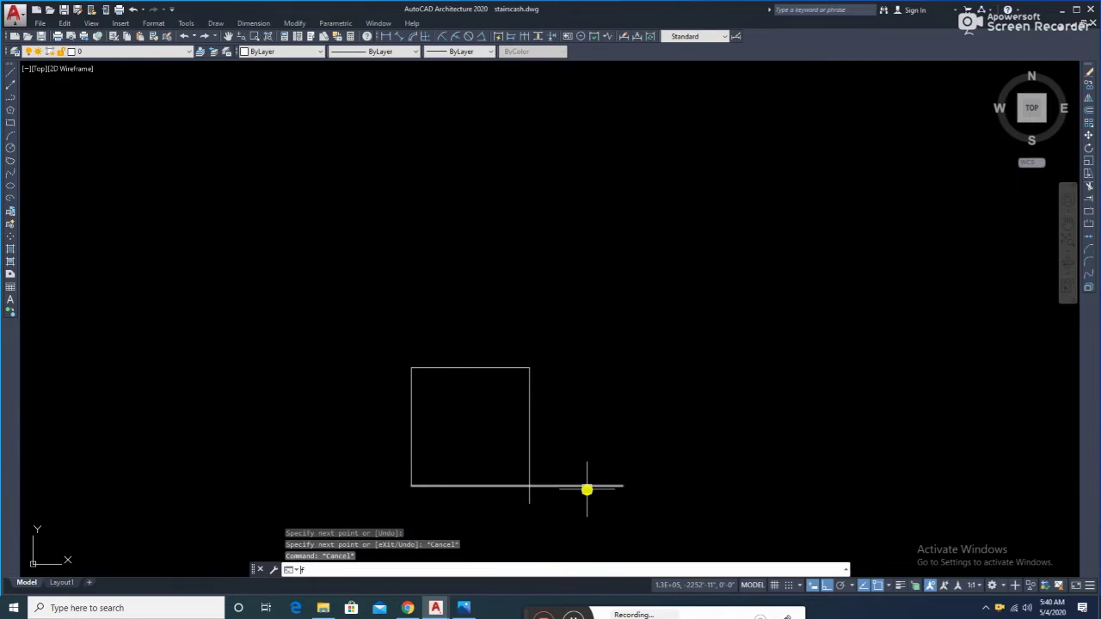
{"action": "key", "text": "Return"}
{"action": "left_click", "coordinate": [517, 487]}
{"action": "left_click", "coordinate": [531, 467]}
{"action": "key", "text": "Escape"}
{"action": "middle_click_drag", "start_coordinate": [531, 472], "coordinate": [543, 438]}
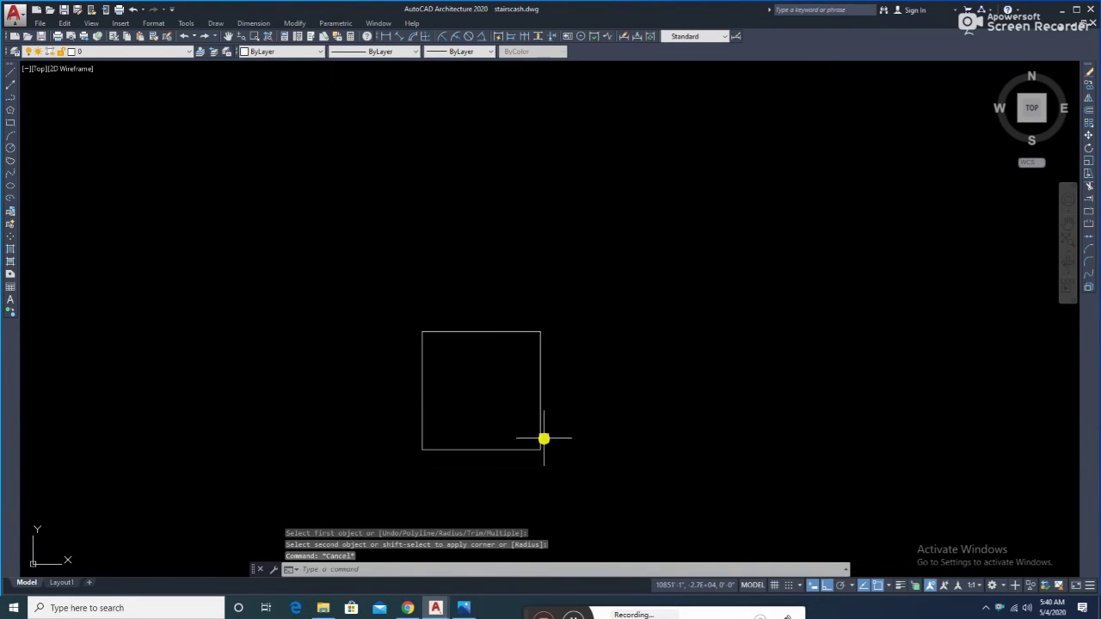
- Offset the square's top, left and bottom edges outward by 10
{"action": "type", "text": "o"}
{"action": "key", "text": "Return"}
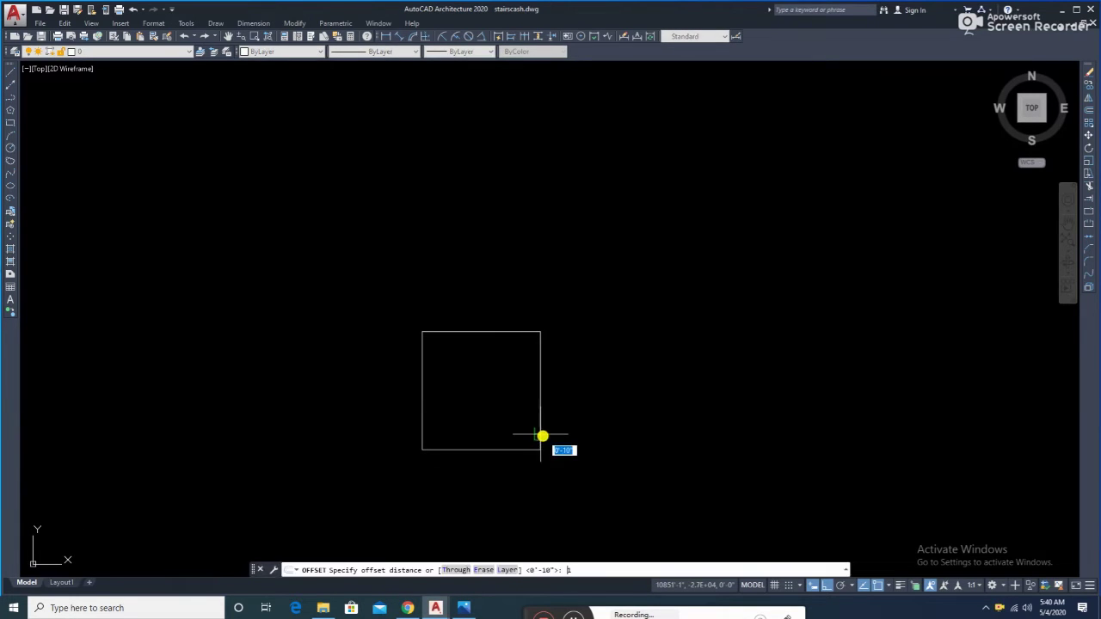
{"action": "type", "text": "10"}
{"action": "key", "text": "Return"}
{"action": "left_click", "coordinate": [501, 331]}
{"action": "left_click", "coordinate": [494, 309]}
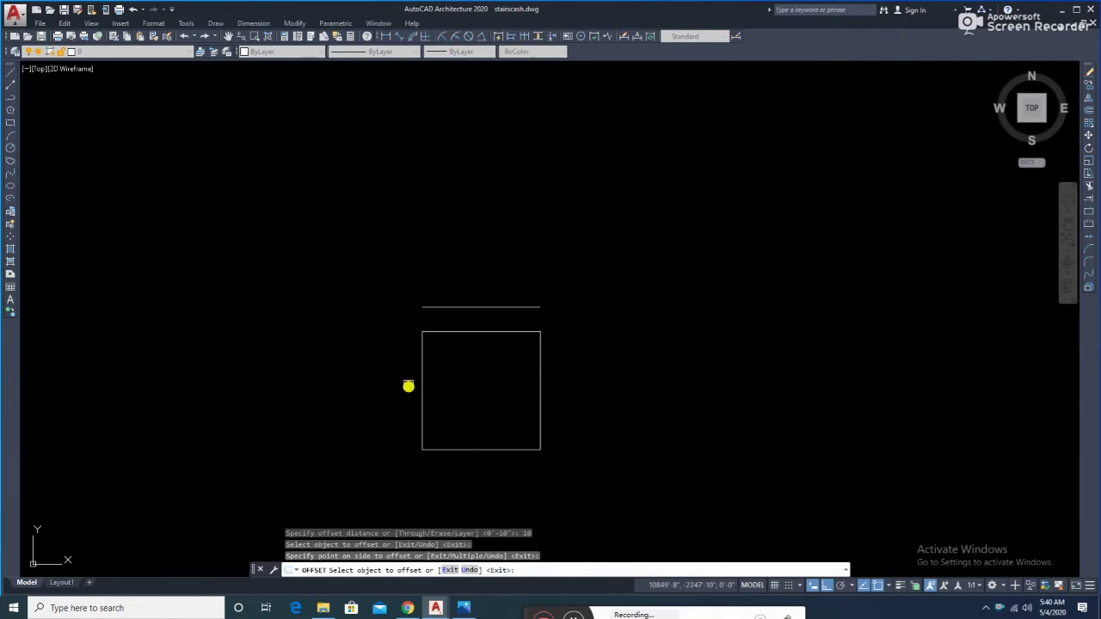
{"action": "left_click", "coordinate": [420, 391]}
{"action": "left_click", "coordinate": [401, 405]}
{"action": "left_click", "coordinate": [472, 450]}
{"action": "left_click", "coordinate": [471, 471]}
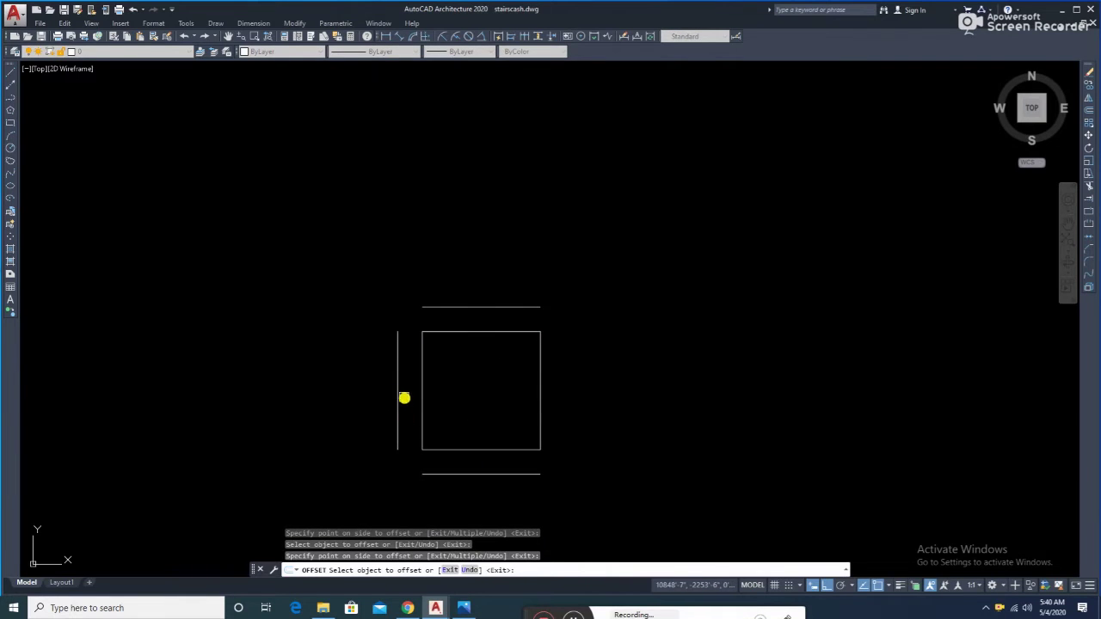
- Offset the new left, top and bottom lines by 10 again for a second outline
{"action": "left_click", "coordinate": [397, 393]}
{"action": "left_click", "coordinate": [383, 391]}
{"action": "left_click", "coordinate": [462, 306]}
{"action": "left_click", "coordinate": [458, 291]}
{"action": "left_click", "coordinate": [435, 473]}
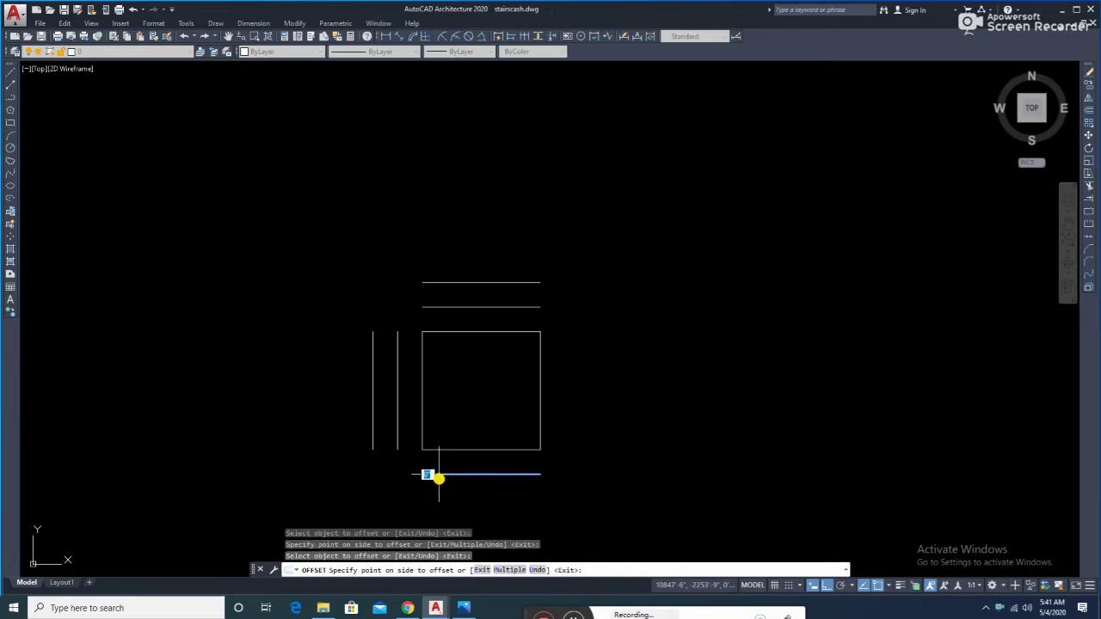
{"action": "left_click", "coordinate": [434, 502]}
{"action": "left_click", "coordinate": [435, 474]}
{"action": "left_click", "coordinate": [457, 512]}
{"action": "middle_click_drag", "start_coordinate": [458, 513], "coordinate": [447, 401]}
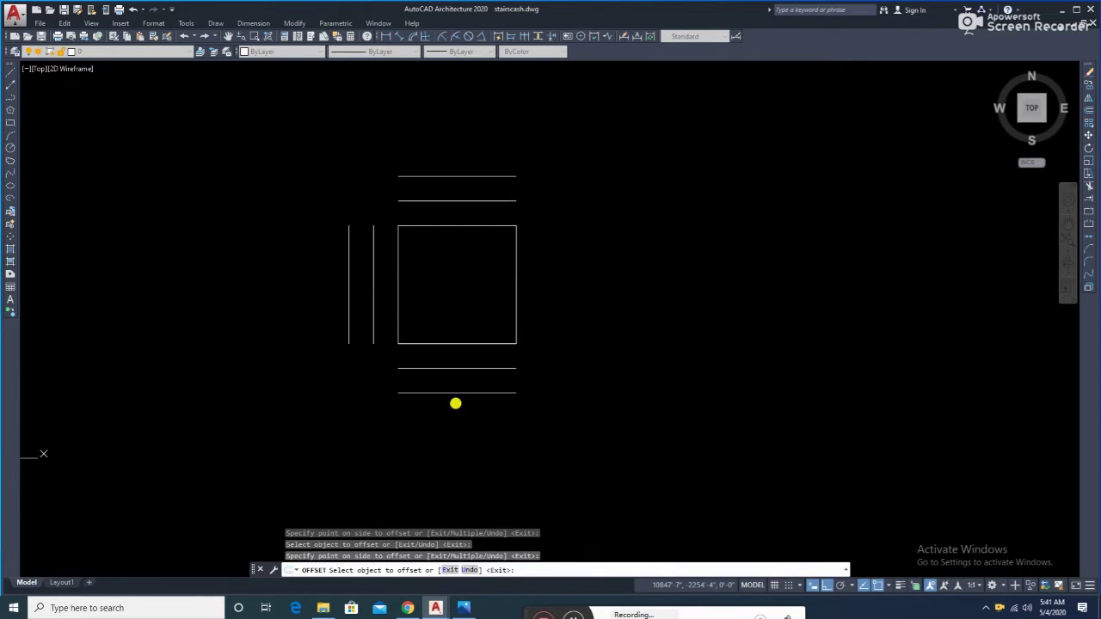
{"action": "key", "text": "Escape"}
- Fillet the outer and inner left lines with their bottom lines into square corners
{"action": "type", "text": "d"}
{"action": "key", "text": "Return"}
{"action": "key", "text": "Escape"}
{"action": "key", "text": "Escape"}
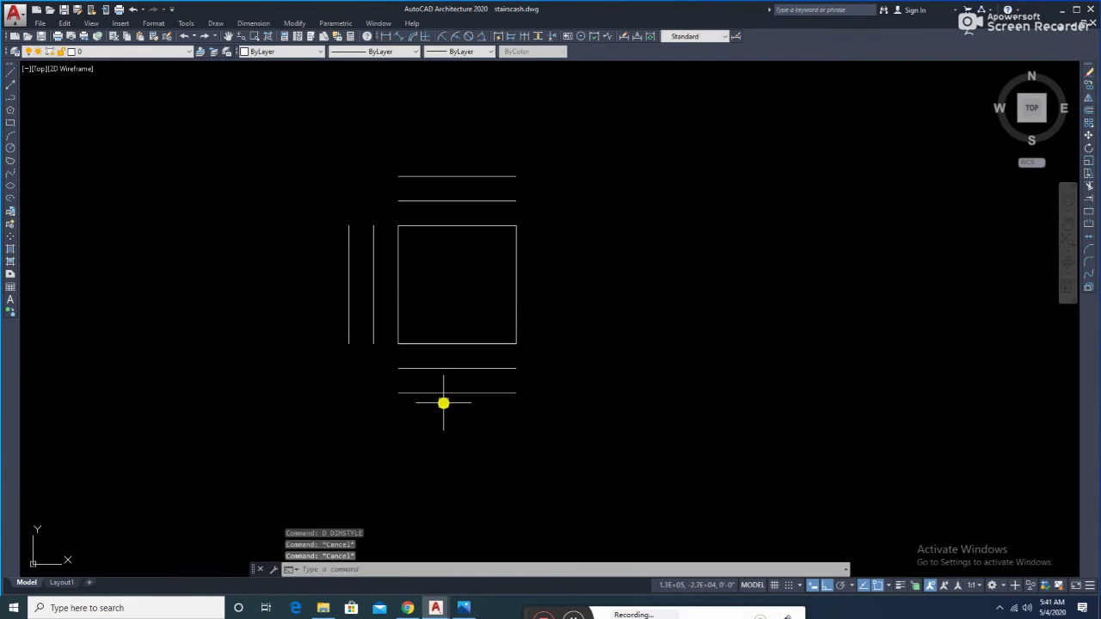
{"action": "type", "text": "f"}
{"action": "key", "text": "Return"}
{"action": "left_click", "coordinate": [430, 392]}
{"action": "left_click", "coordinate": [351, 323]}
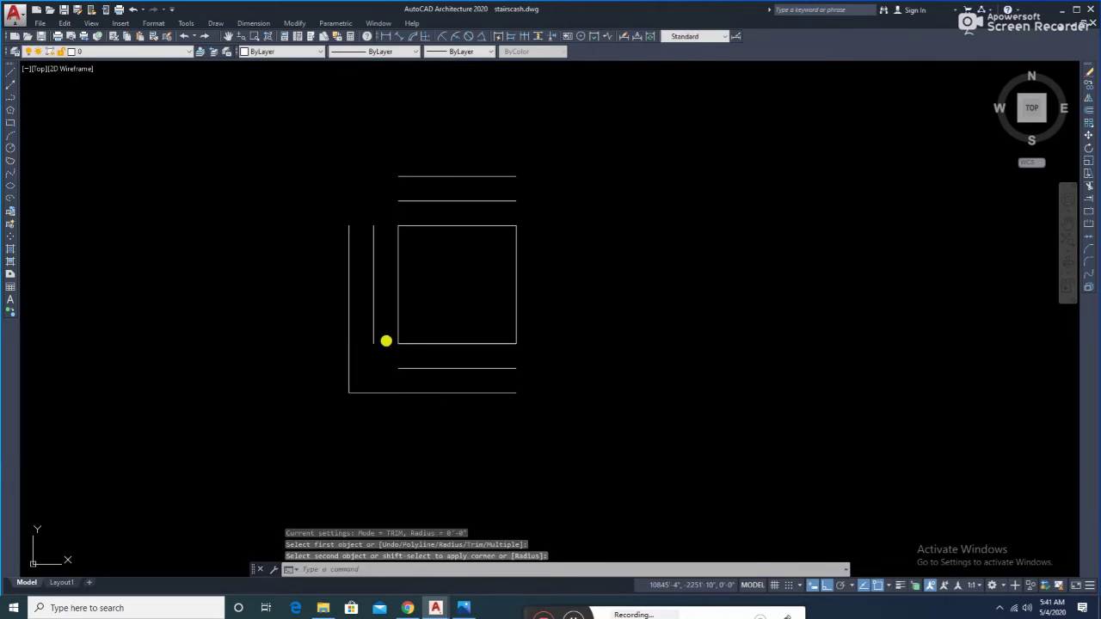
{"action": "key", "text": "Return"}
{"action": "left_click", "coordinate": [416, 371]}
{"action": "left_click", "coordinate": [374, 316]}
- Fillet the inner and outer left lines with their top lines into square corners
{"action": "middle_click_drag", "start_coordinate": [374, 317], "coordinate": [393, 375]}
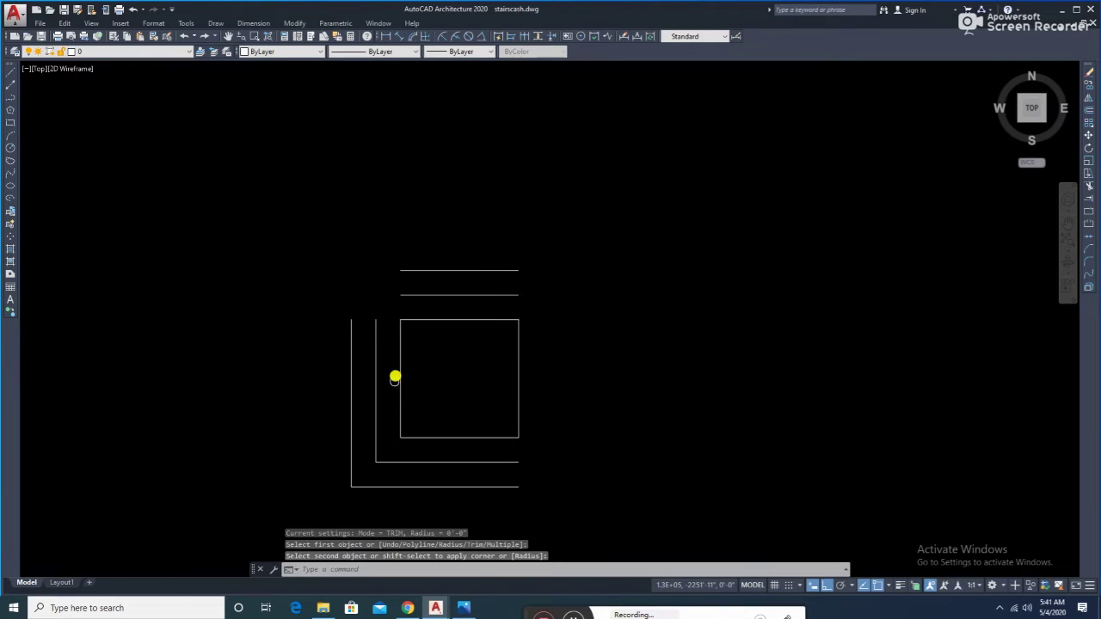
{"action": "key", "text": "Return"}
{"action": "left_click", "coordinate": [379, 344]}
{"action": "left_click", "coordinate": [418, 301]}
{"action": "key", "text": "Return"}
{"action": "left_click", "coordinate": [349, 341]}
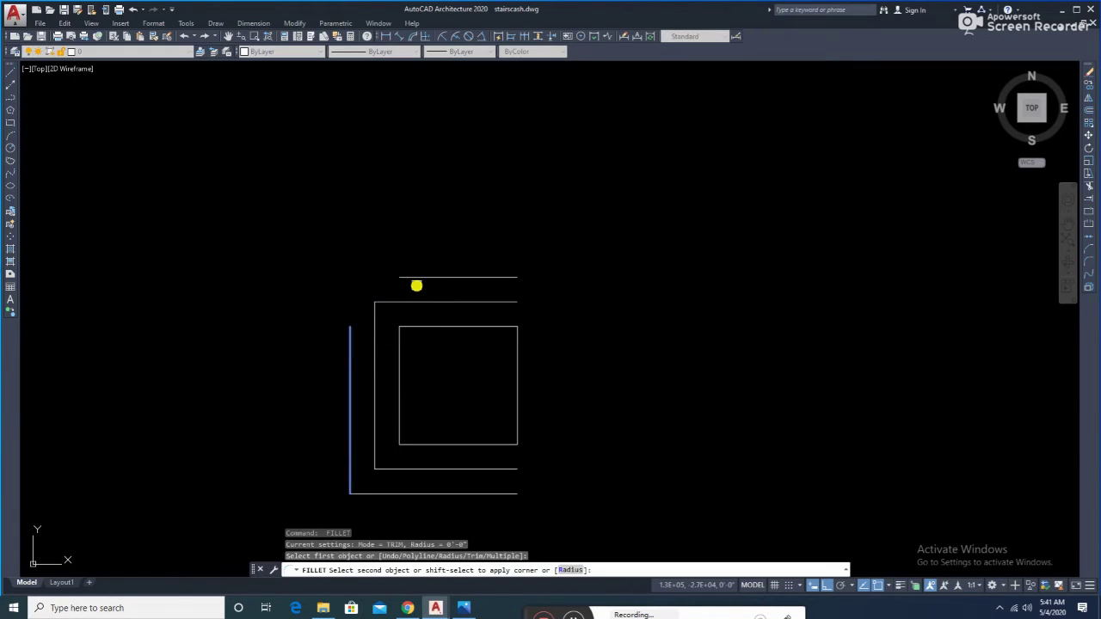
{"action": "left_click", "coordinate": [425, 276]}
- Draw a line along the outer right edge from the top-right to the bottom-right corner
{"action": "type", "text": "l"}
{"action": "key", "text": "Return"}
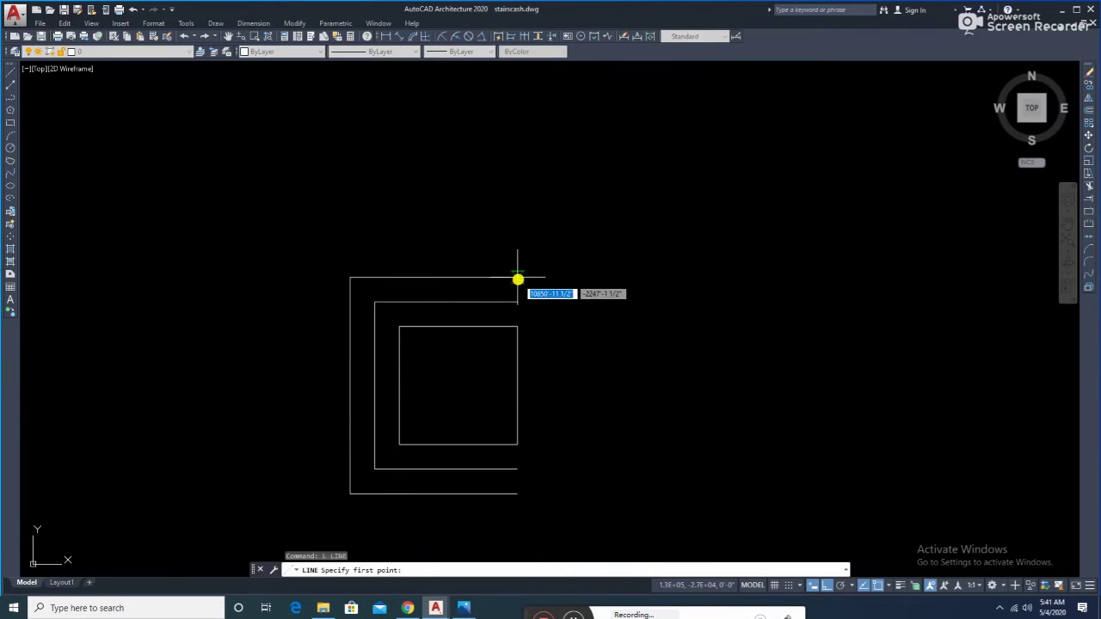
{"action": "left_click", "coordinate": [516, 277]}
{"action": "left_click", "coordinate": [517, 494]}
{"action": "key", "text": "Escape"}
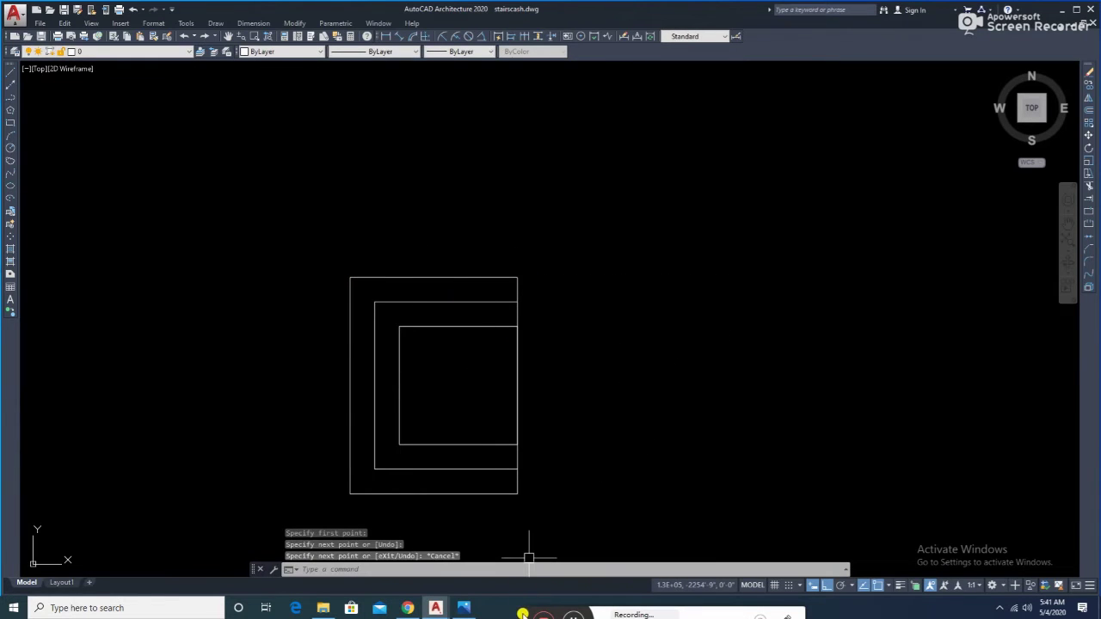
- Offset the outer top and left lines by 10 once more
{"action": "left_click", "coordinate": [587, 595]}
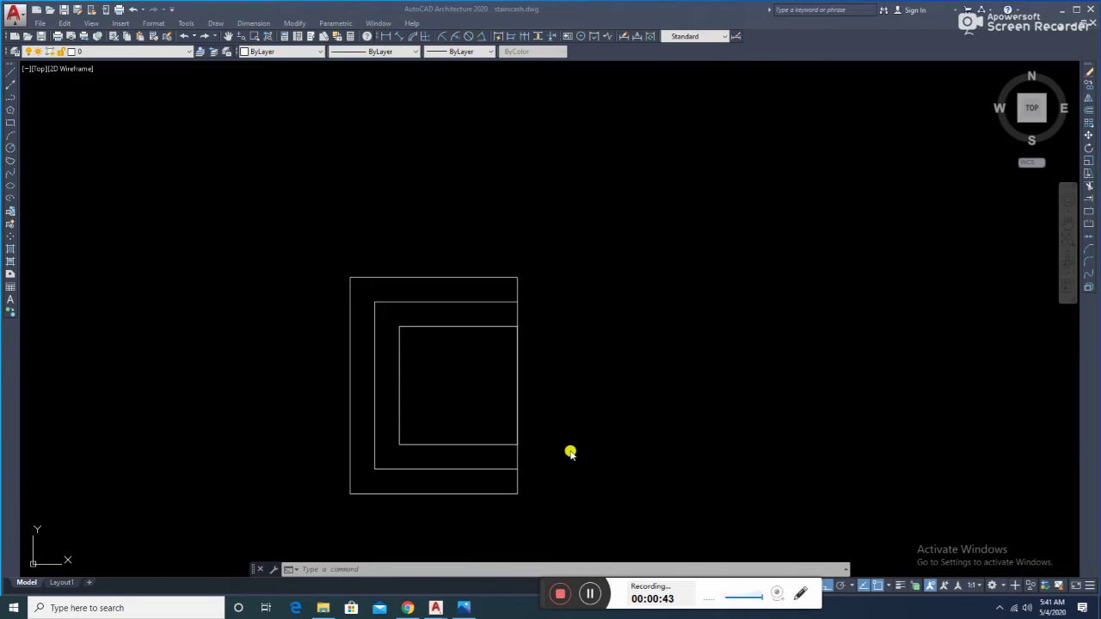
{"action": "type", "text": "o"}
{"action": "key", "text": "Return"}
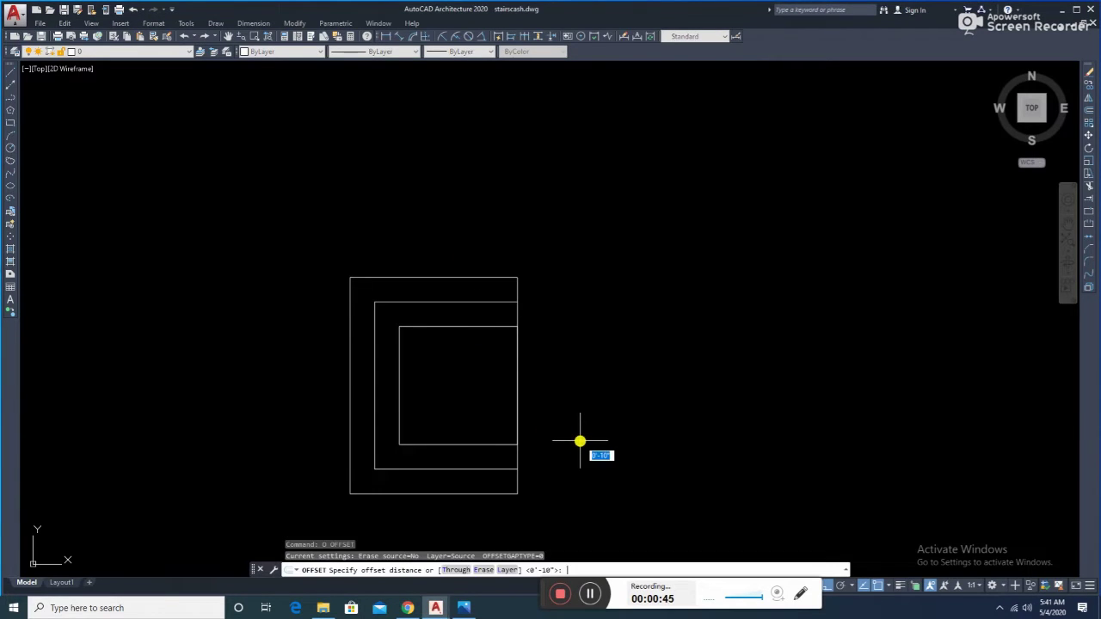
{"action": "type", "text": "0"}
{"action": "key", "text": "Return"}
{"action": "left_click", "coordinate": [457, 277]}
{"action": "left_click", "coordinate": [447, 258]}
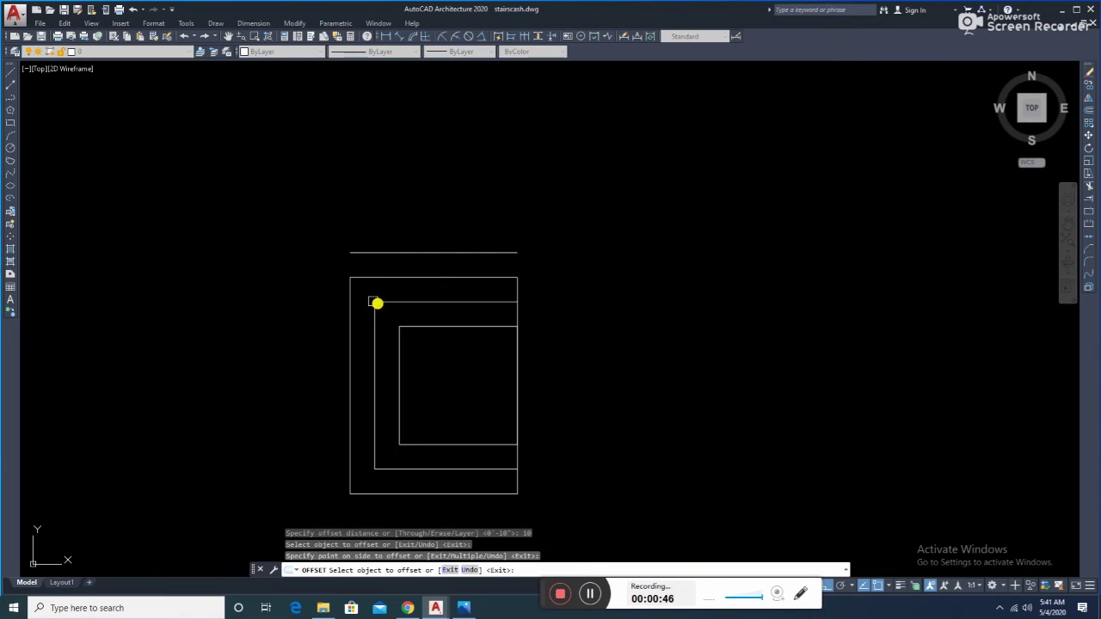
{"action": "left_click", "coordinate": [351, 305]}
{"action": "left_click", "coordinate": [278, 367]}
{"action": "middle_click_drag", "start_coordinate": [398, 456], "coordinate": [415, 416]}
{"action": "key", "text": "Escape"}
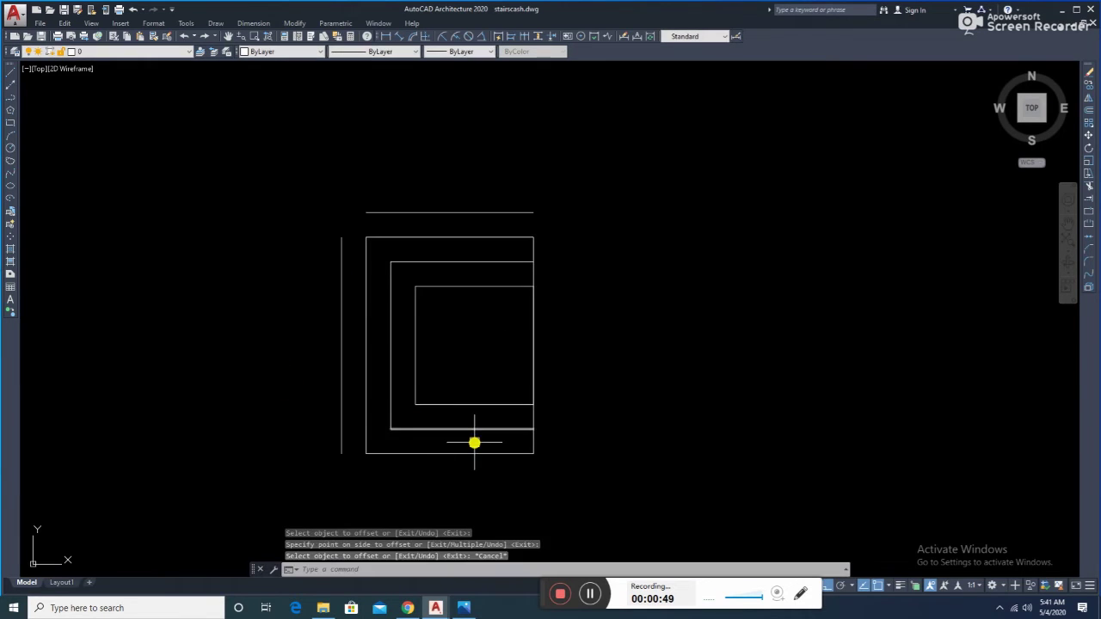
- Draw a long horizontal base line running far left of the outlines
{"action": "type", "text": "l"}
{"action": "key", "text": "Return"}
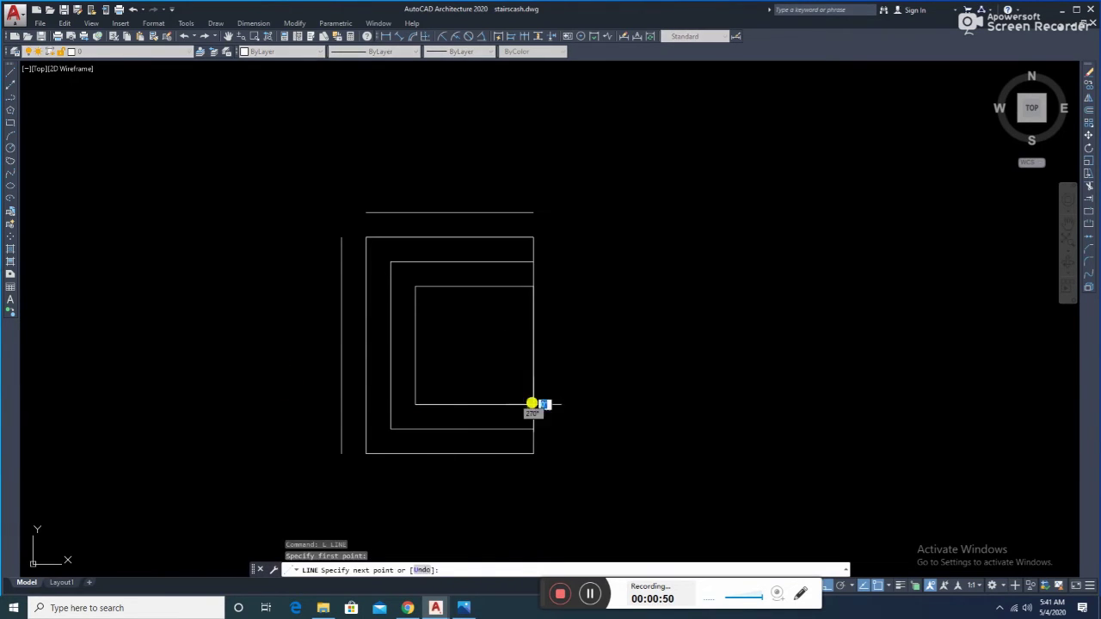
{"action": "left_click", "coordinate": [147, 403]}
{"action": "key", "text": "Escape"}
- Trim away the outline segments below the base line
{"action": "key", "text": "Escape"}
{"action": "key", "text": "Escape"}
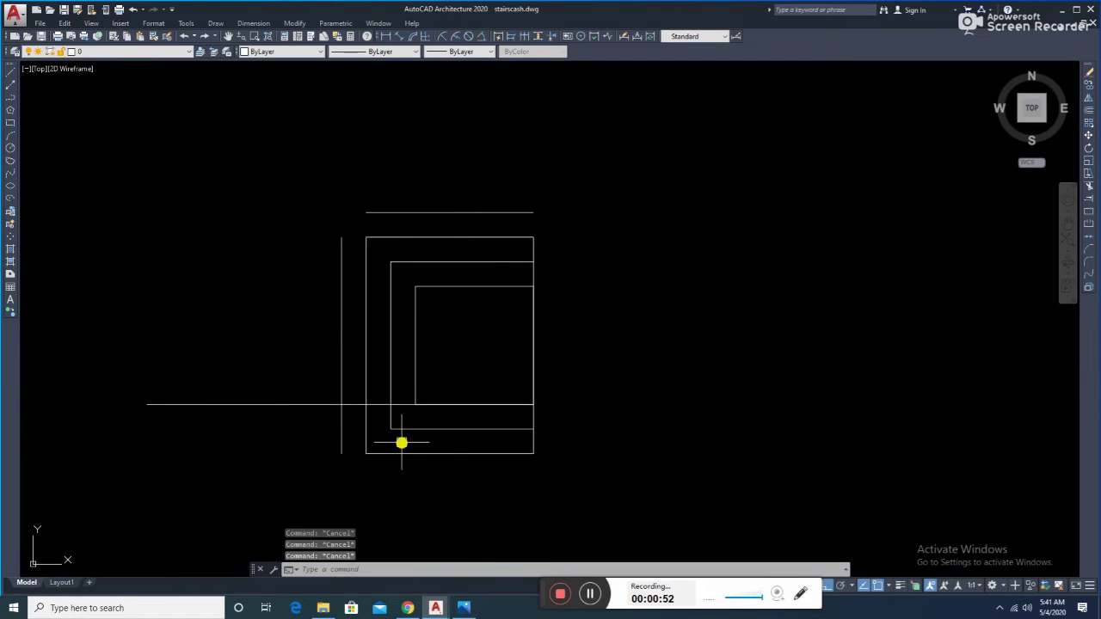
{"action": "type", "text": "tr"}
{"action": "key", "text": "Return"}
{"action": "left_click_drag", "start_coordinate": [407, 418], "coordinate": [285, 455]}
- Erase the two leftover bottom lines below the base line
{"action": "key", "text": "Escape"}
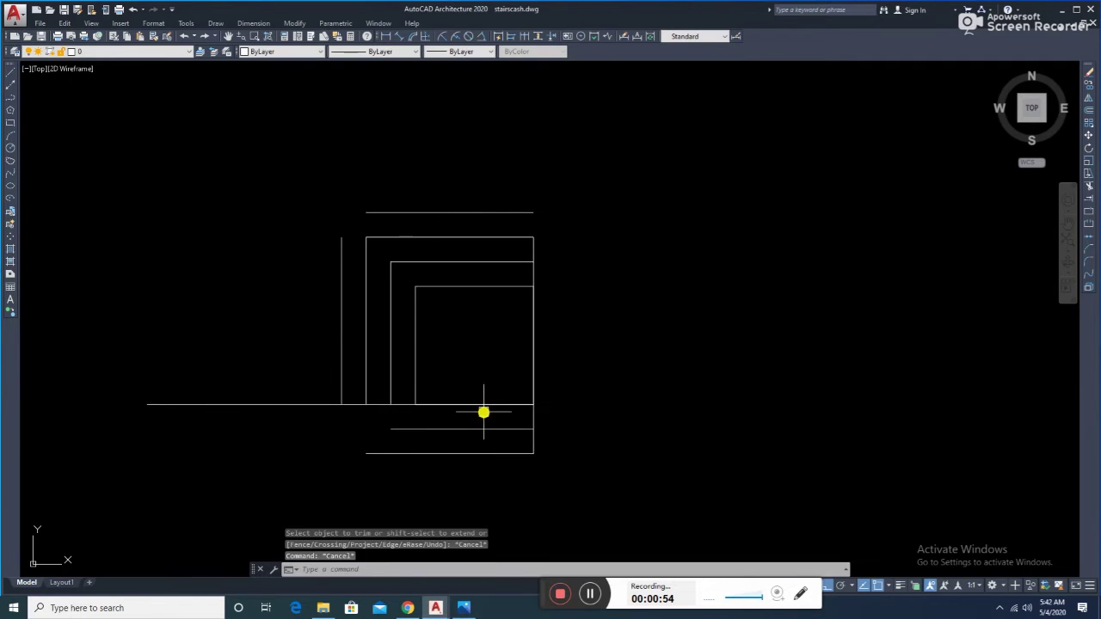
{"action": "left_click_drag", "start_coordinate": [483, 413], "coordinate": [450, 481]}
{"action": "type", "text": "e"}
{"action": "key", "text": "Return"}
{"action": "left_click", "coordinate": [533, 437]}
{"action": "key", "text": "Escape"}
{"action": "left_click", "coordinate": [530, 439]}
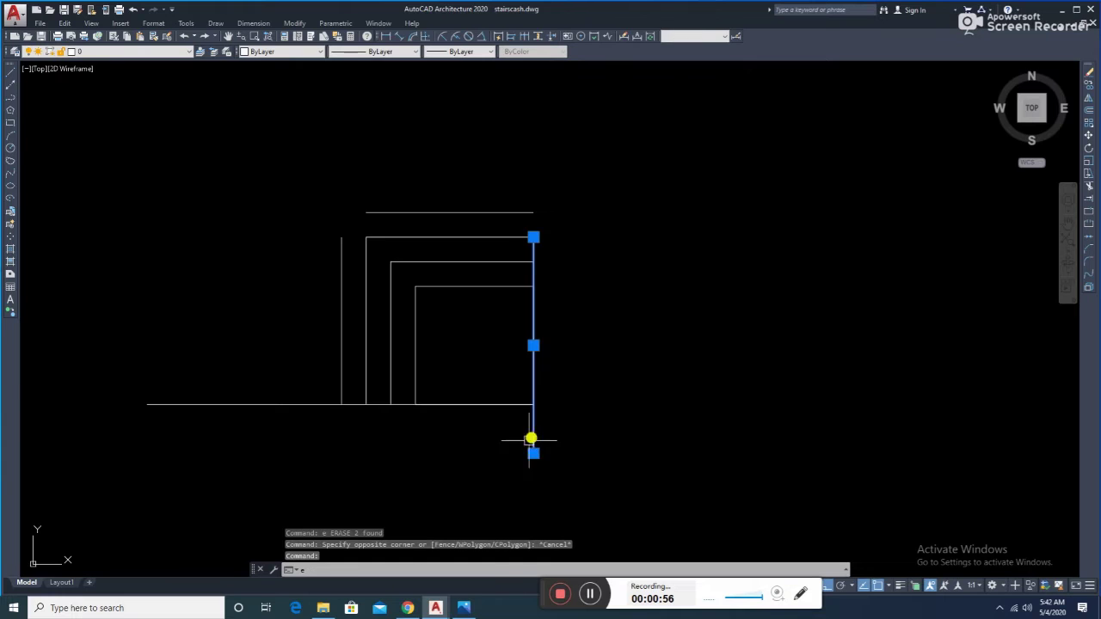
{"action": "key", "text": "Escape"}
{"action": "type", "text": "tr"}
{"action": "key", "text": "Return"}
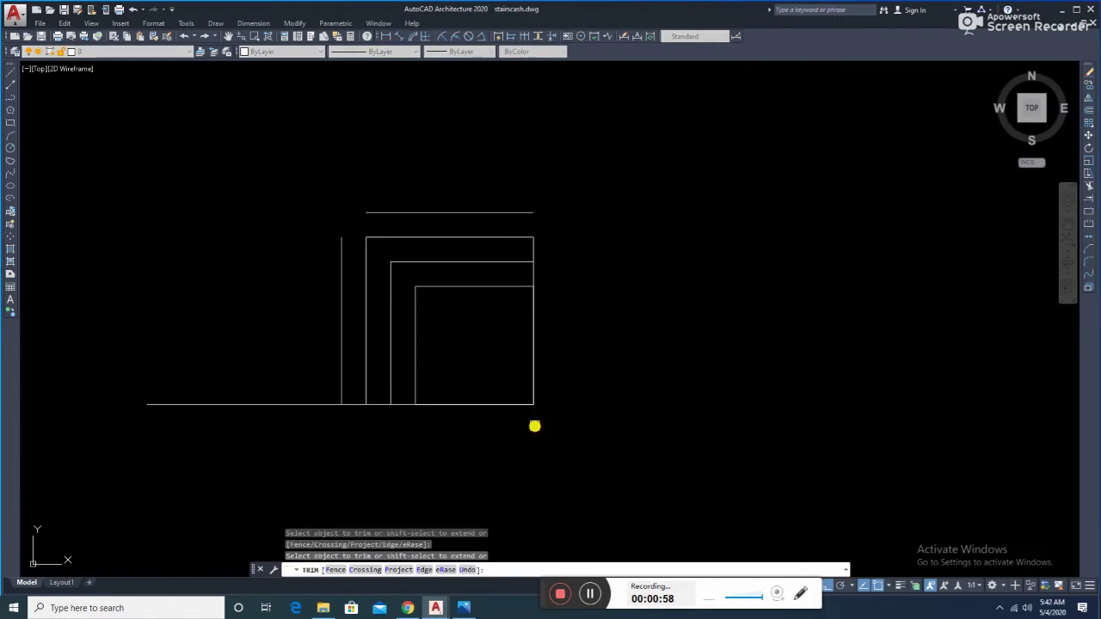
- Trim the right line below the base and fillet the outermost left and top lines
{"action": "left_click", "coordinate": [533, 426]}
{"action": "key", "text": "Escape"}
{"action": "key", "text": "Escape"}
{"action": "key", "text": "Return"}
{"action": "left_click", "coordinate": [343, 284]}
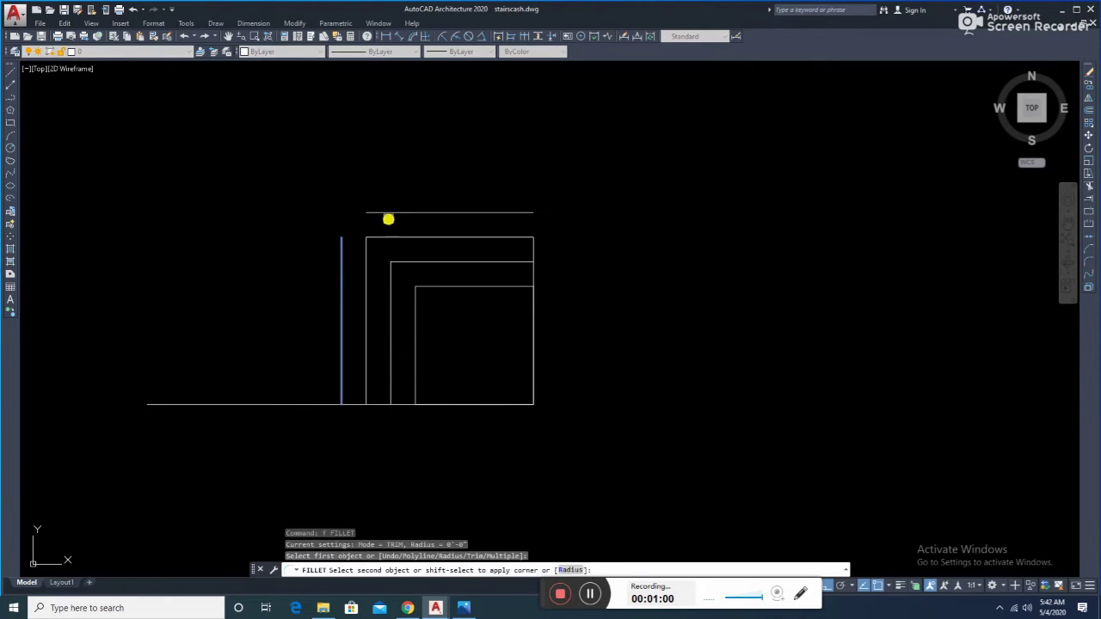
{"action": "left_click", "coordinate": [388, 212]}
{"action": "key", "text": "Escape"}
{"action": "key", "text": "Escape"}
- Draw a tall vertical edge line rising from the outlines' right side
{"action": "type", "text": "l"}
{"action": "key", "text": "Return"}
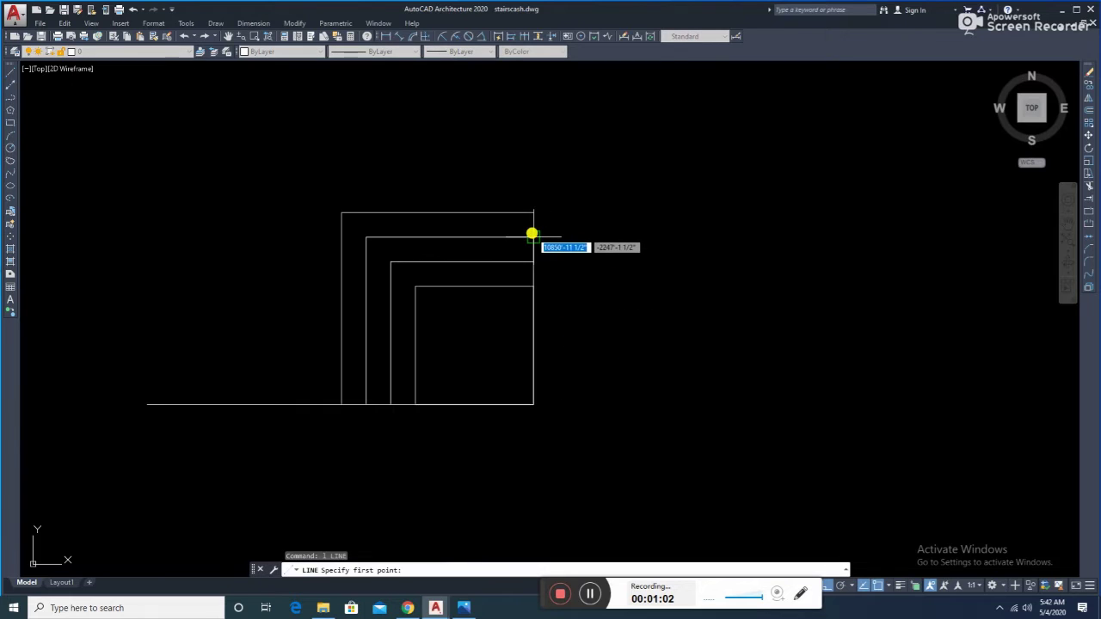
{"action": "left_click", "coordinate": [533, 236]}
{"action": "middle_click_drag", "start_coordinate": [538, 177], "coordinate": [563, 327]}
{"action": "scroll", "coordinate": [563, 283], "scroll_direction": "down", "scroll_amount": 3}
{"action": "left_click", "coordinate": [560, 199]}
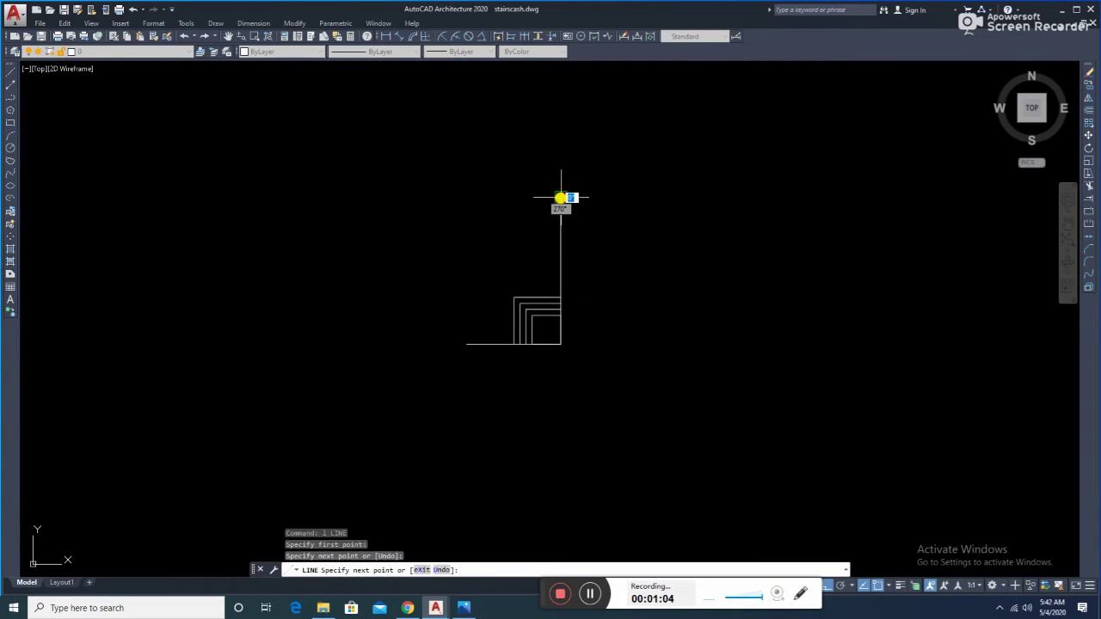
{"action": "key", "text": "Escape"}
{"action": "left_click", "coordinate": [557, 255]}
{"action": "key", "text": "Escape"}
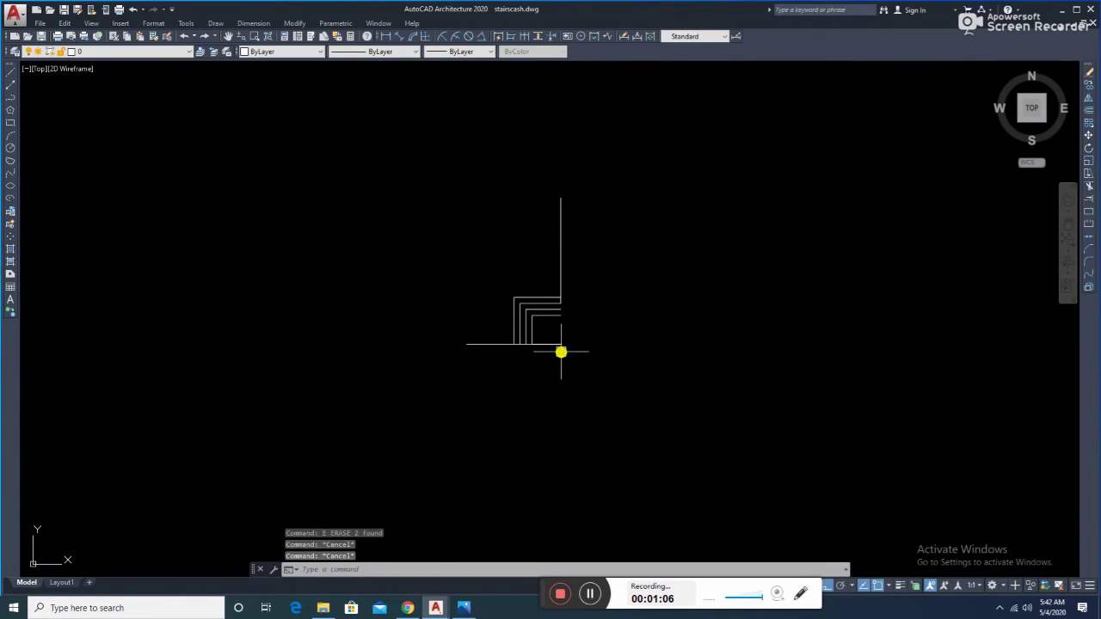
- Fillet the base line with the vertical edge into a sharp corner
{"action": "type", "text": "f"}
{"action": "key", "text": "Return"}
{"action": "left_click", "coordinate": [554, 344]}
{"action": "left_click", "coordinate": [560, 277]}
{"action": "scroll", "coordinate": [498, 336], "scroll_direction": "up", "scroll_amount": 4}
{"action": "key", "text": "Escape"}
{"action": "key", "text": "Escape"}
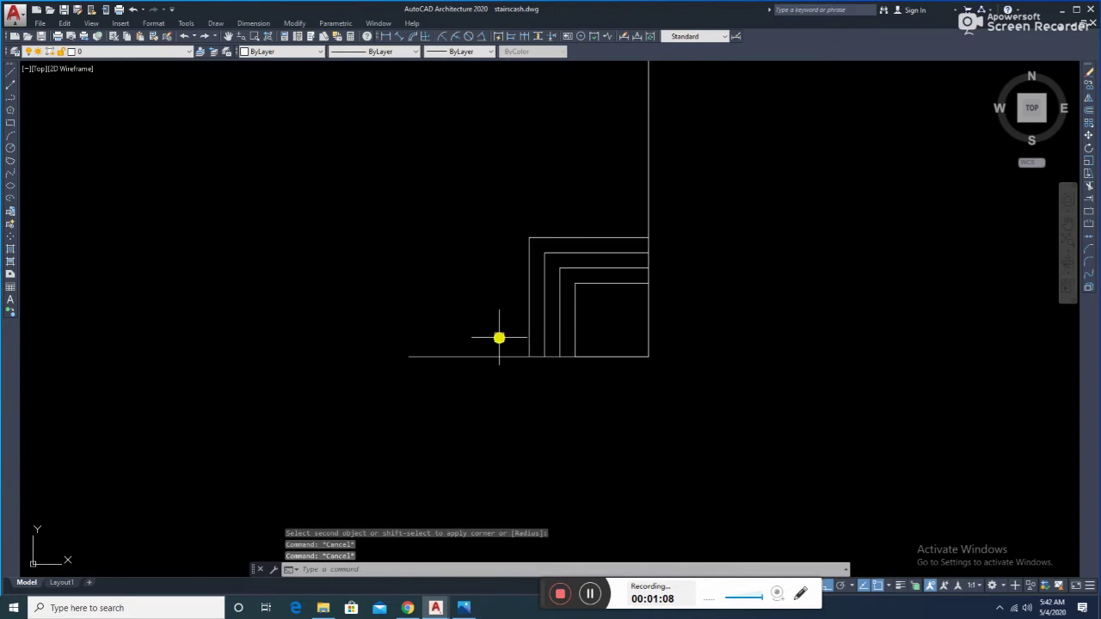
- Stretch the base line's left end further to the left
{"action": "left_click", "coordinate": [405, 356]}
{"action": "left_click", "coordinate": [406, 360]}
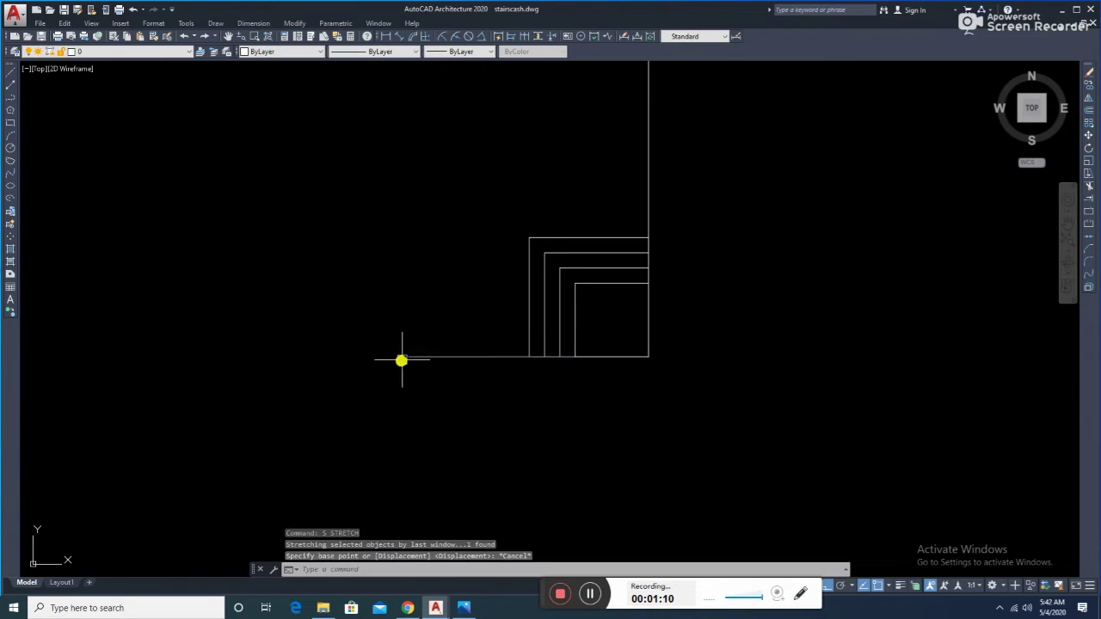
{"action": "left_click", "coordinate": [368, 390]}
{"action": "key", "text": "Return"}
{"action": "left_click", "coordinate": [435, 382]}
{"action": "left_click", "coordinate": [337, 393]}
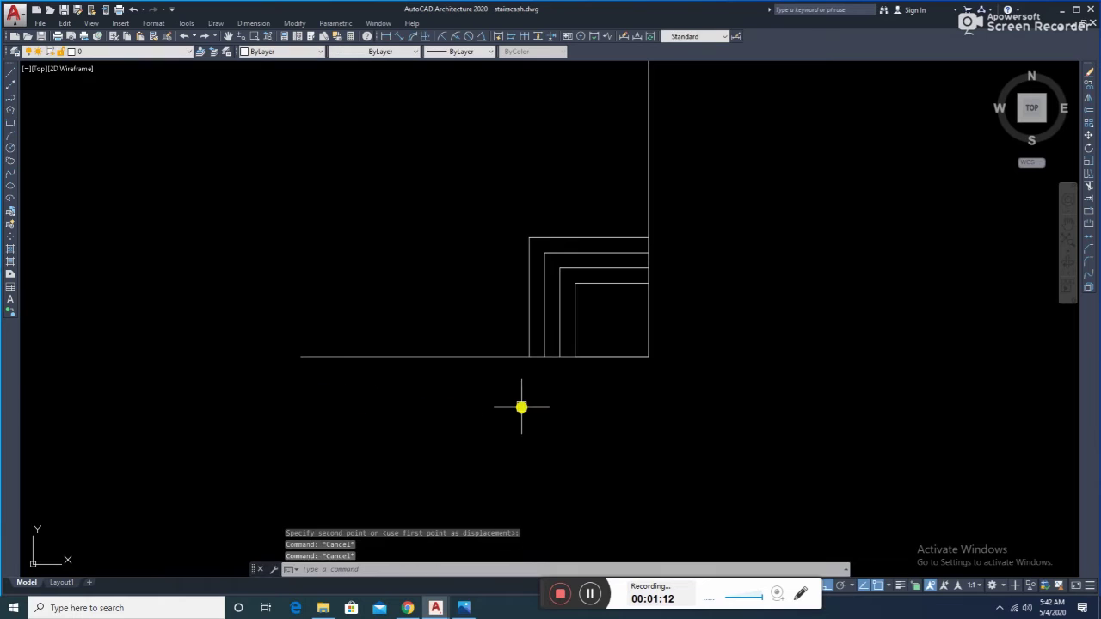
{"action": "type", "text": "o"}
{"action": "key", "text": "Return"}
{"action": "key", "text": "Return"}
- Offset the base line and the right vertical edge 9 units outward
{"action": "left_click", "coordinate": [476, 356]}
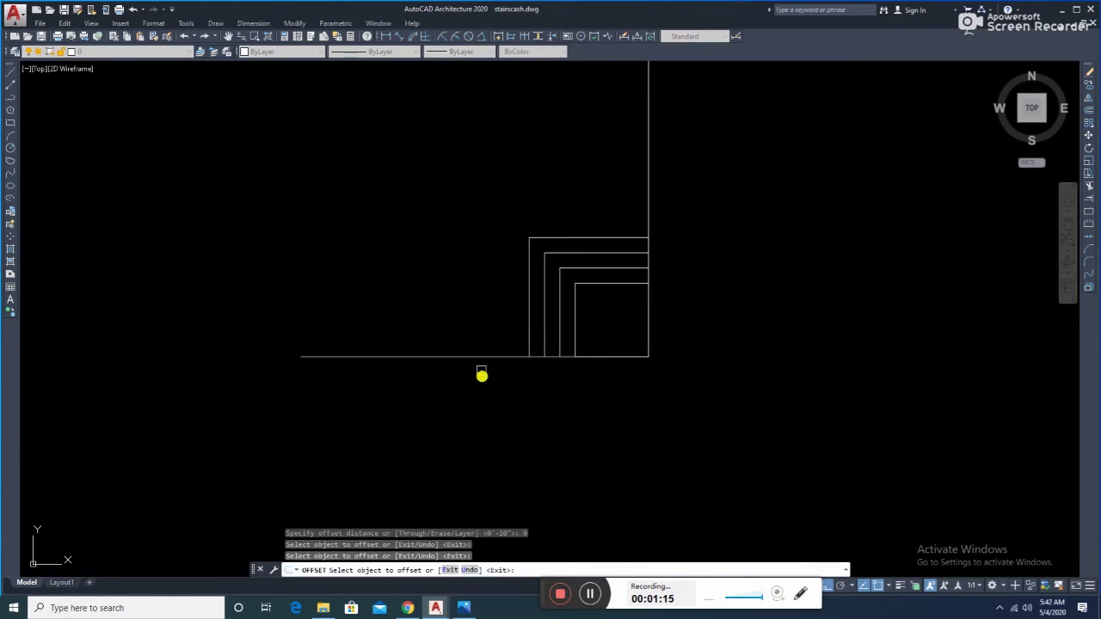
{"action": "left_click", "coordinate": [481, 404]}
{"action": "left_click", "coordinate": [572, 315]}
{"action": "left_click", "coordinate": [601, 351]}
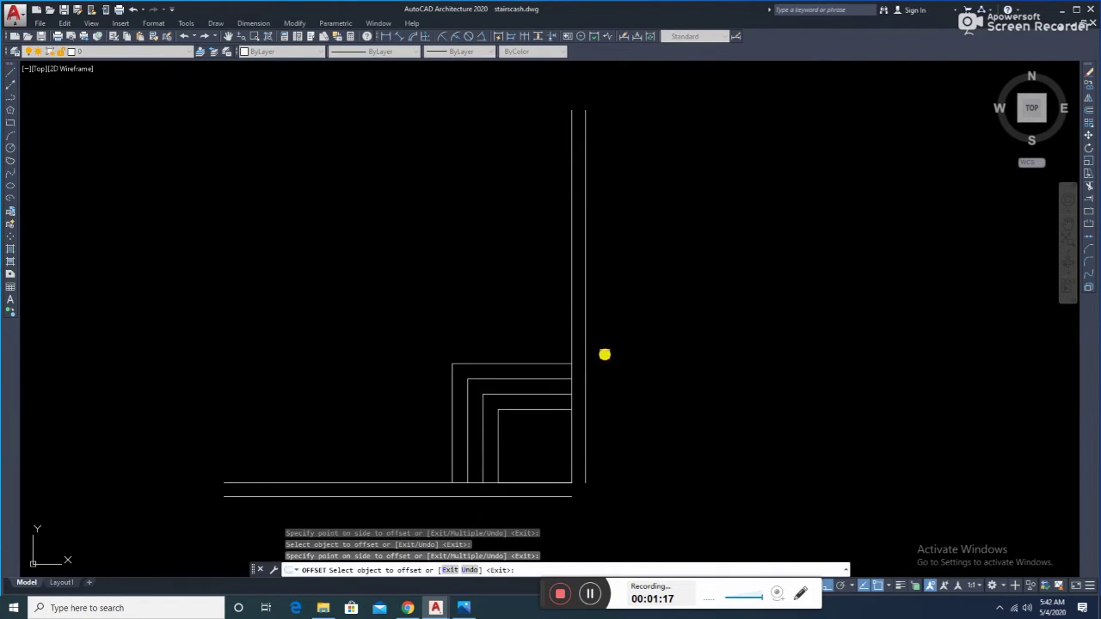
{"action": "key", "text": "Return"}
- Fillet the outer base line and outer right edge into a clean corner
{"action": "type", "text": "f"}
{"action": "key", "text": "Return"}
{"action": "left_click", "coordinate": [548, 492]}
{"action": "left_click", "coordinate": [582, 474]}
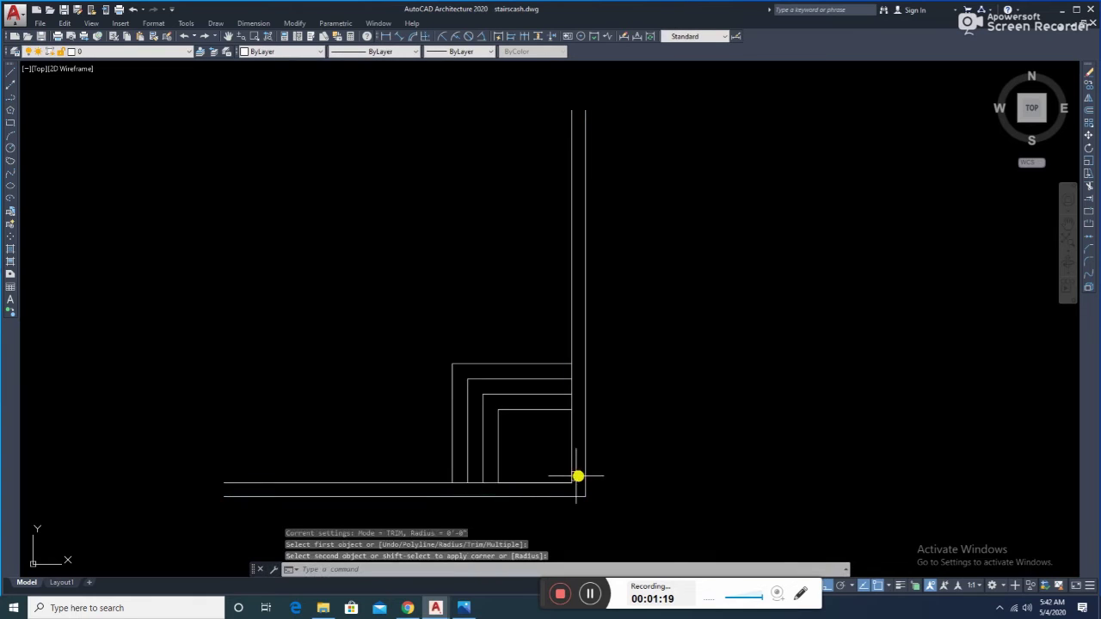
{"action": "key", "text": "Escape"}
{"action": "key", "text": "Escape"}
{"action": "key", "text": "Escape"}
{"action": "middle_click_drag", "start_coordinate": [580, 476], "coordinate": [597, 429]}
- Draw a short line from the inner corner to the outer base line and offset a copy leftward
{"action": "type", "text": "l"}
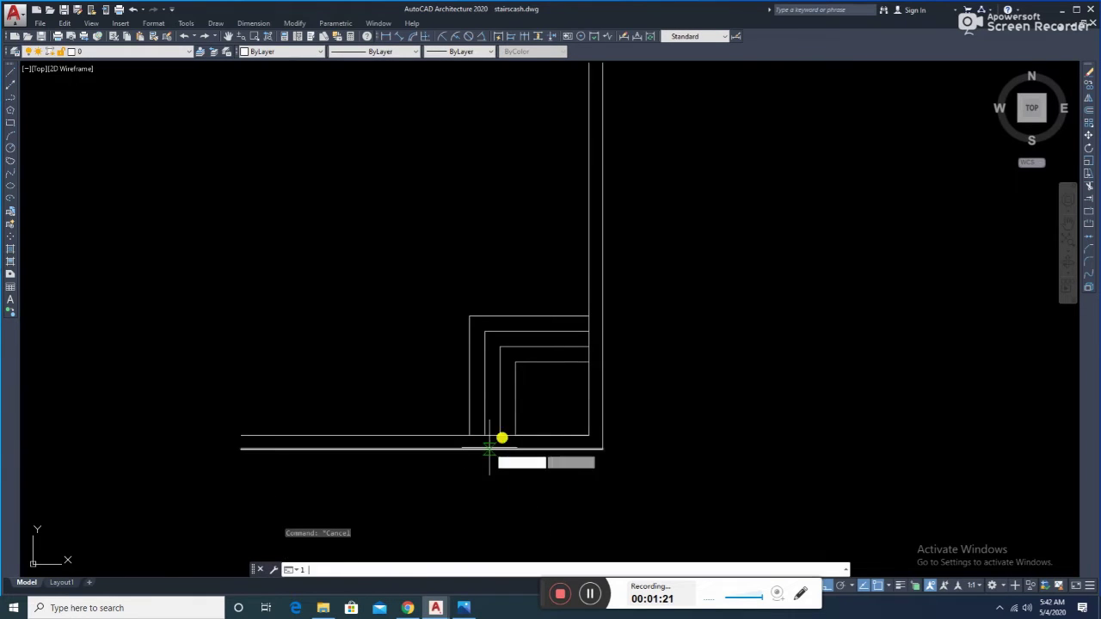
{"action": "key", "text": "Return"}
{"action": "left_click", "coordinate": [588, 435]}
{"action": "left_click", "coordinate": [588, 448]}
{"action": "key", "text": "Escape"}
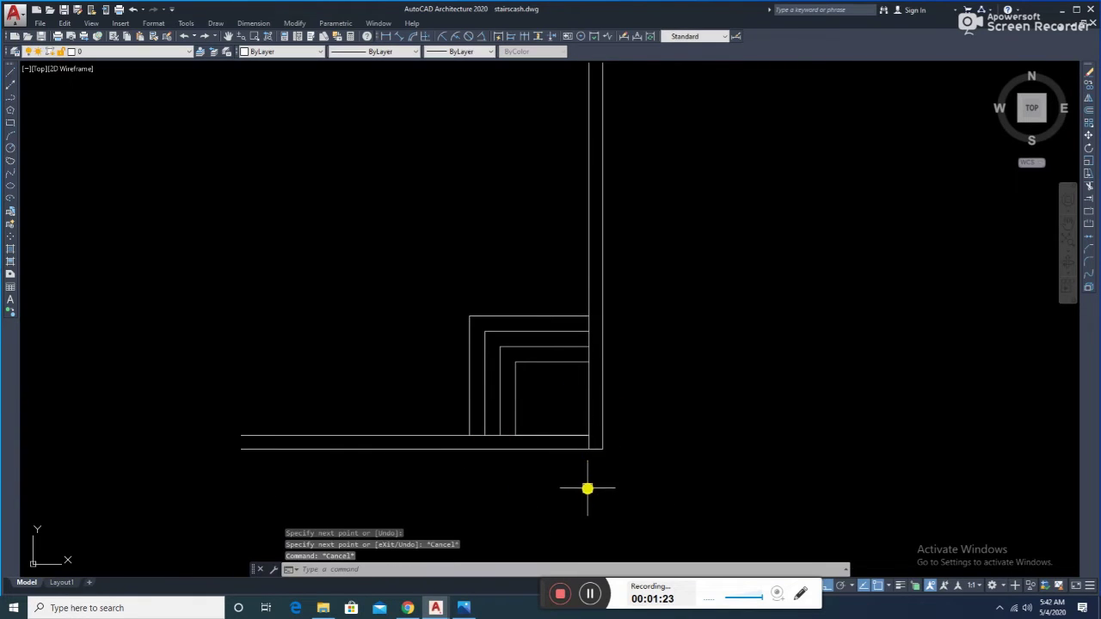
{"action": "type", "text": "o"}
{"action": "key", "text": "Return"}
- Erase the unwanted short line near the wall corner
{"action": "key", "text": "Return"}
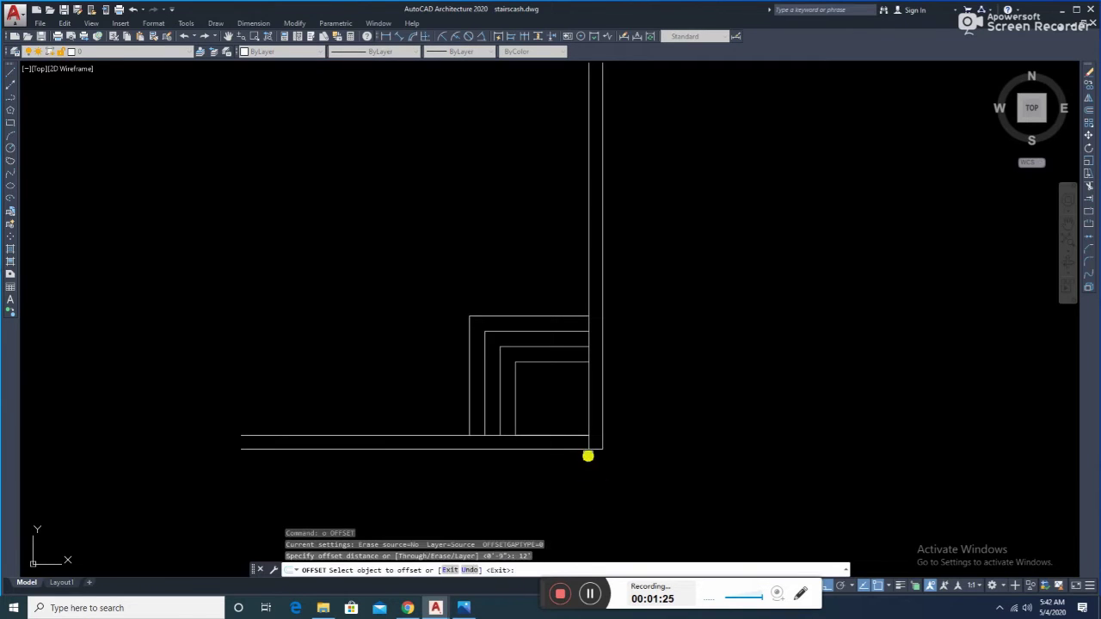
{"action": "left_click", "coordinate": [588, 442]}
{"action": "left_click", "coordinate": [504, 472]}
{"action": "key", "text": "Escape"}
{"action": "key", "text": "Escape"}
{"action": "type", "text": "tr"}
{"action": "key", "text": "Return"}
{"action": "left_click", "coordinate": [316, 413]}
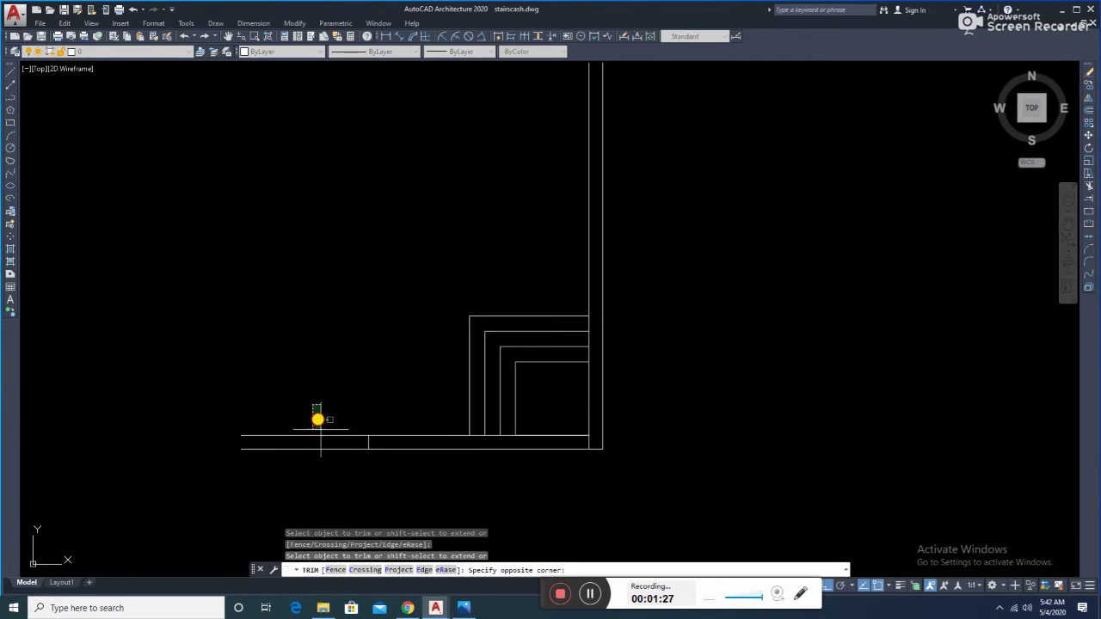
{"action": "key", "text": "Escape"}
{"action": "type", "text": "e"}
{"action": "key", "text": "Return"}
{"action": "left_click", "coordinate": [368, 442]}
{"action": "key", "text": "Return"}
{"action": "scroll", "coordinate": [573, 454], "scroll_direction": "up", "scroll_amount": 4}
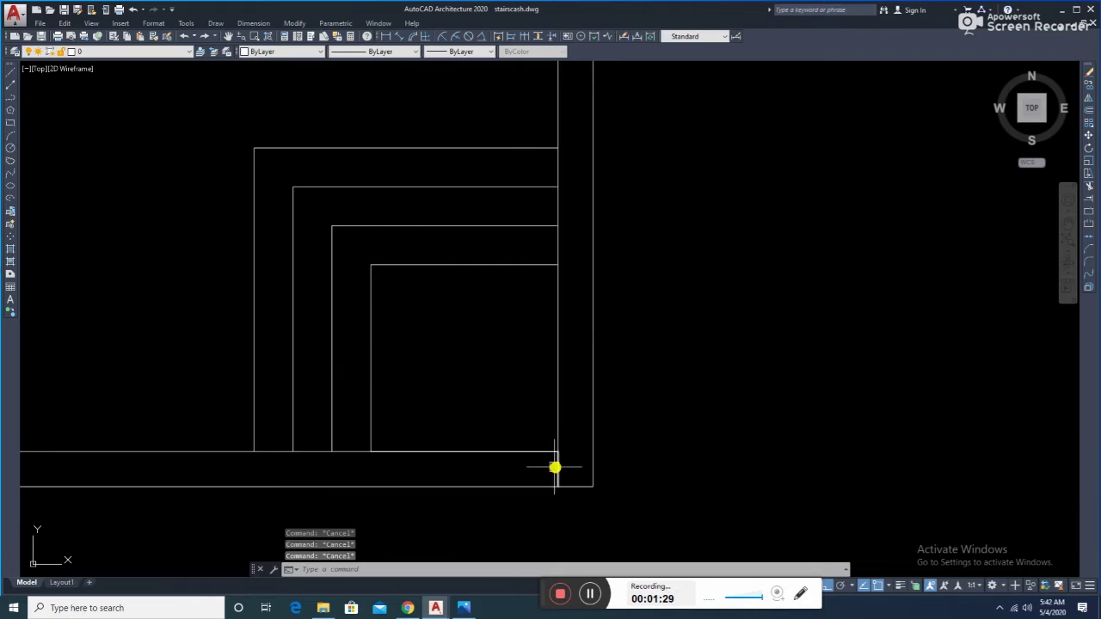
{"action": "type", "text": "l"}
{"action": "key", "text": "Return"}
- Draw a line just below the inner corner and erase the leftover short segment
{"action": "left_click", "coordinate": [557, 451]}
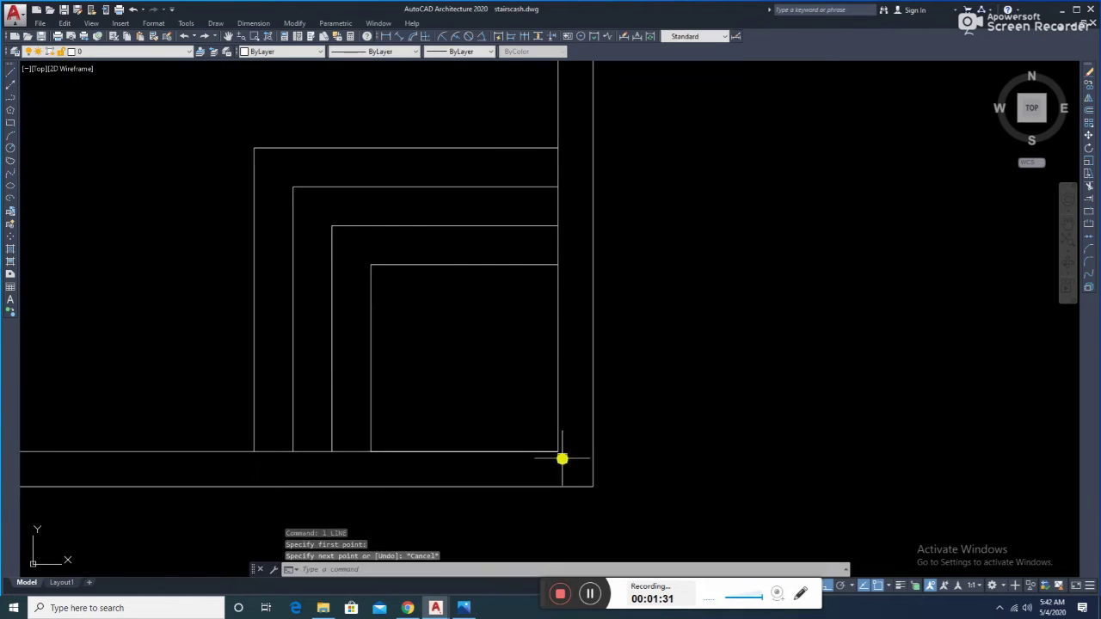
{"action": "left_click", "coordinate": [593, 452]}
{"action": "key", "text": "Escape"}
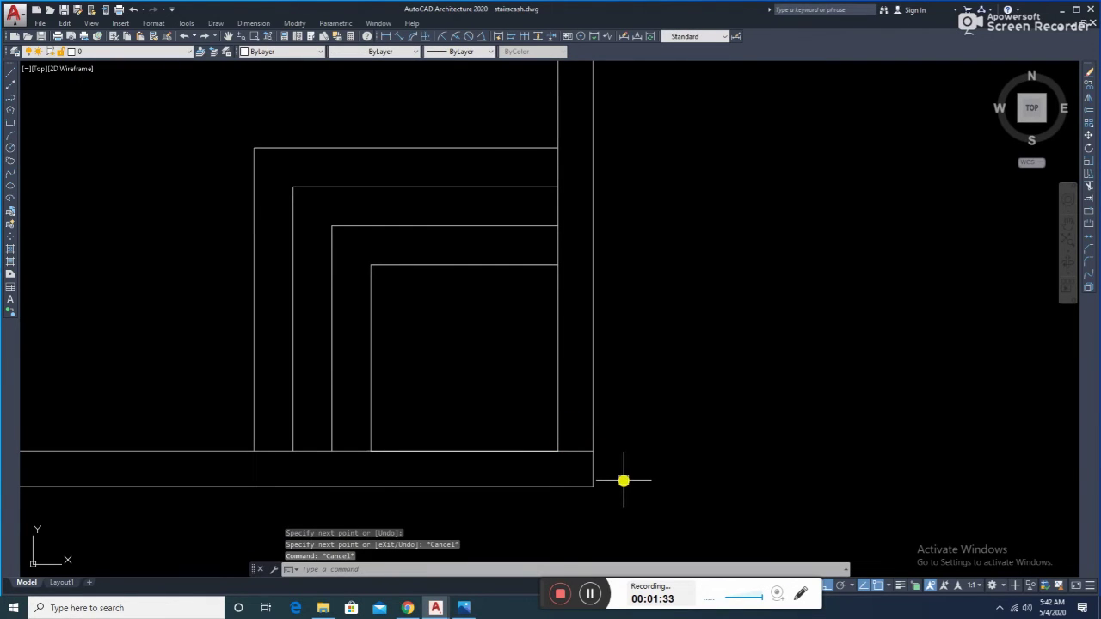
{"action": "key", "text": "Escape"}
{"action": "type", "text": "e"}
{"action": "key", "text": "Return"}
{"action": "scroll", "coordinate": [534, 364], "scroll_direction": "down", "scroll_amount": 2}
{"action": "scroll", "coordinate": [548, 359], "scroll_direction": "down", "scroll_amount": 2}
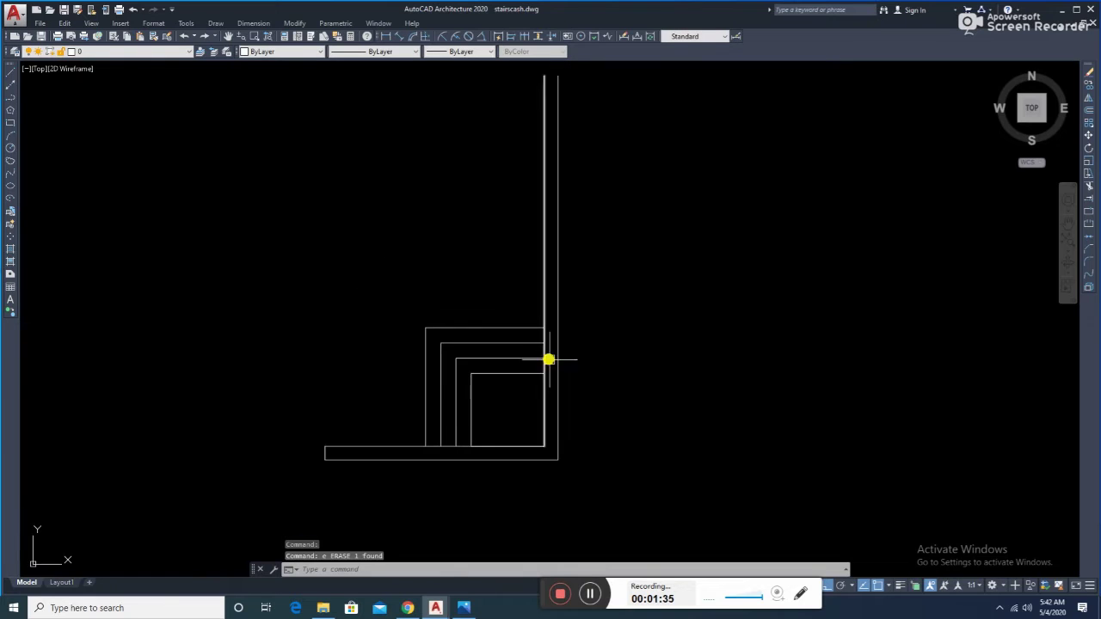
{"action": "key", "text": "Escape"}
- Offset the two landing lines by 10 to start the tread lines
{"action": "type", "text": "o"}
{"action": "key", "text": "Return"}
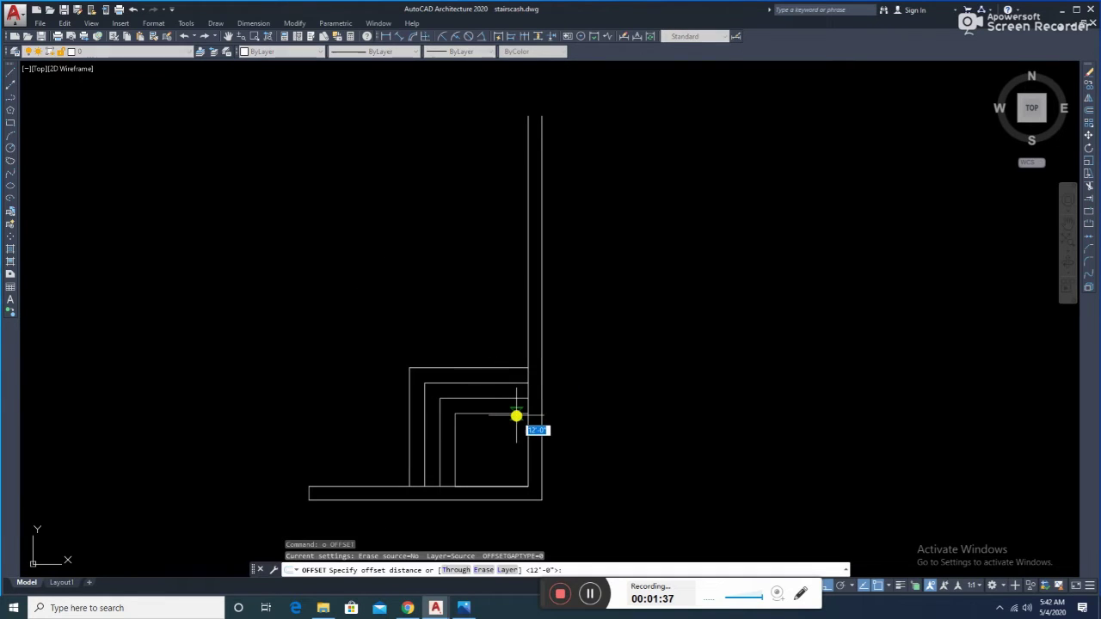
{"action": "key", "text": "Return"}
{"action": "left_click", "coordinate": [508, 414]}
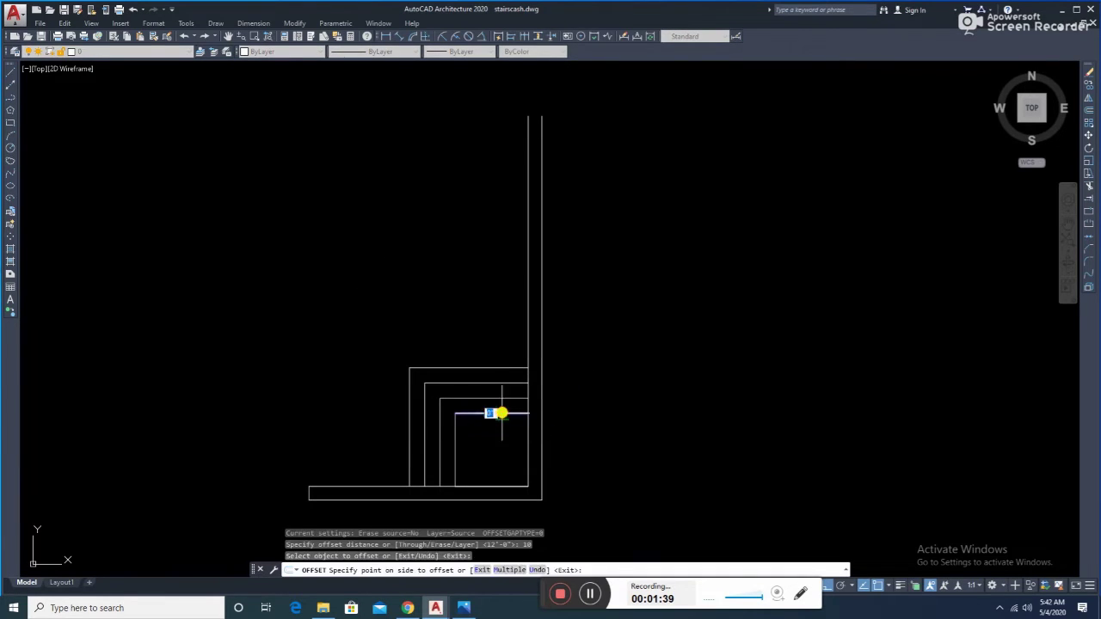
{"action": "left_click", "coordinate": [492, 409]}
{"action": "left_click", "coordinate": [480, 397]}
{"action": "left_click", "coordinate": [484, 350]}
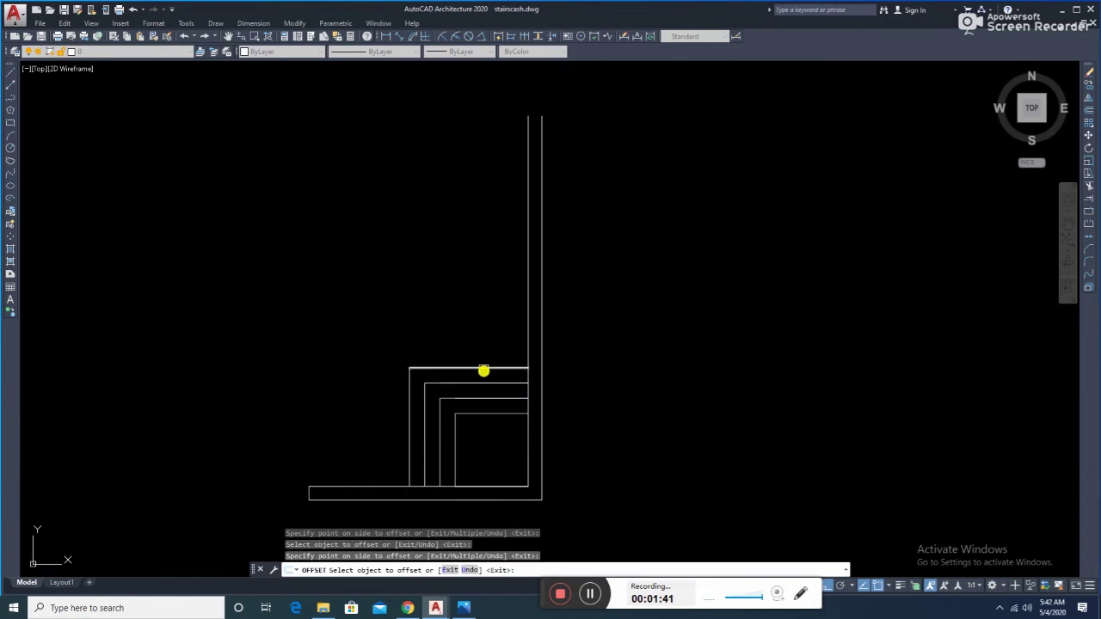
- Stack five more tread lines upward, each 10 above the previous top line
{"action": "left_click", "coordinate": [485, 351]}
{"action": "left_click", "coordinate": [484, 341]}
{"action": "left_click", "coordinate": [479, 336]}
{"action": "left_click", "coordinate": [484, 321]}
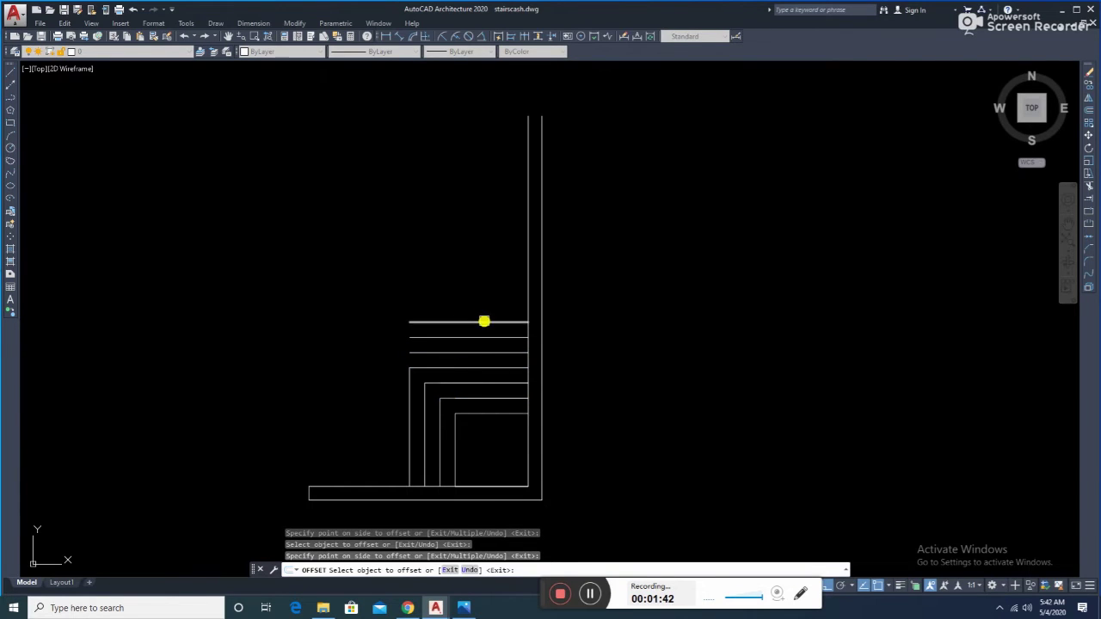
{"action": "left_click", "coordinate": [486, 308]}
{"action": "left_click", "coordinate": [488, 286]}
{"action": "left_click", "coordinate": [493, 292]}
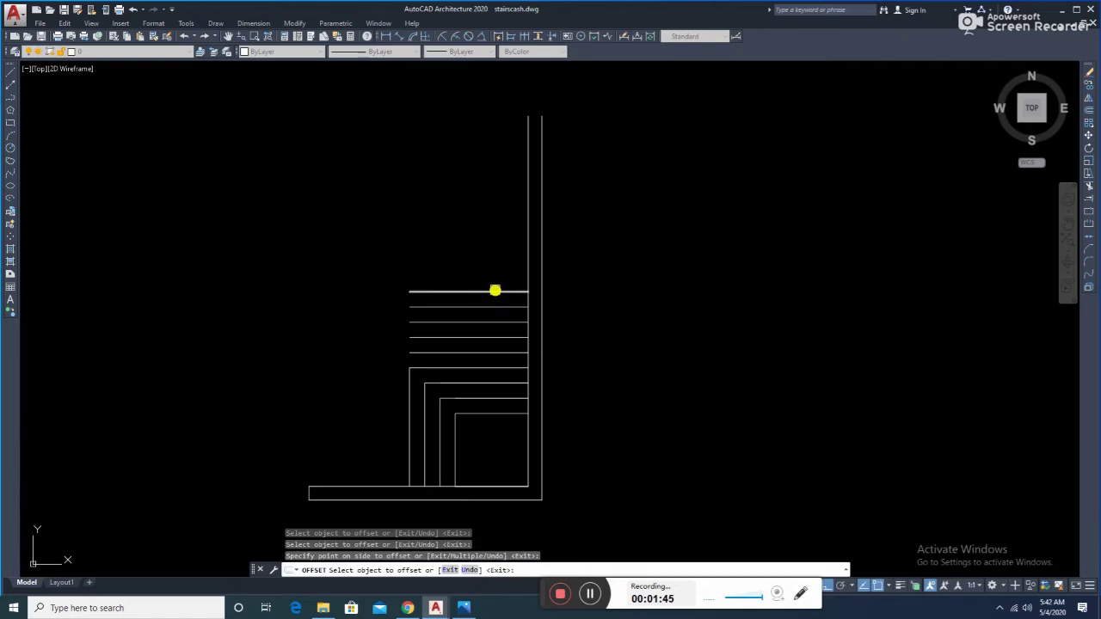
{"action": "left_click", "coordinate": [497, 276]}
{"action": "left_click", "coordinate": [497, 276]}
{"action": "left_click", "coordinate": [499, 268]}
- Continue adding tread lines at 10-unit spacing to the top of the flight
{"action": "left_click", "coordinate": [498, 261]}
{"action": "left_click", "coordinate": [498, 244]}
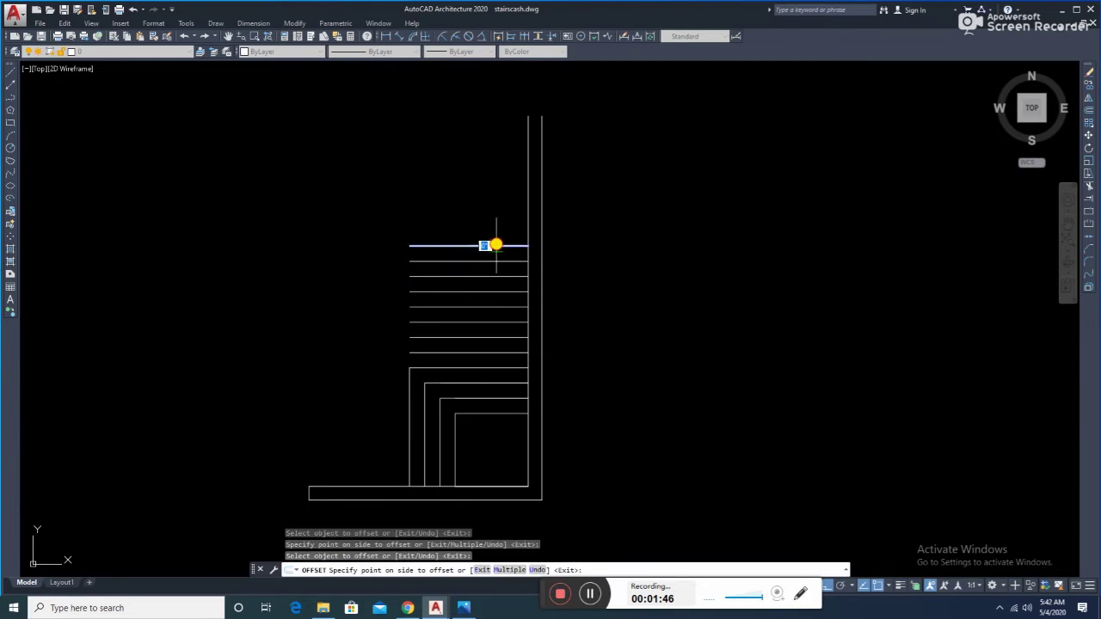
{"action": "left_click", "coordinate": [491, 246]}
{"action": "left_click", "coordinate": [496, 228]}
{"action": "left_click", "coordinate": [493, 212]}
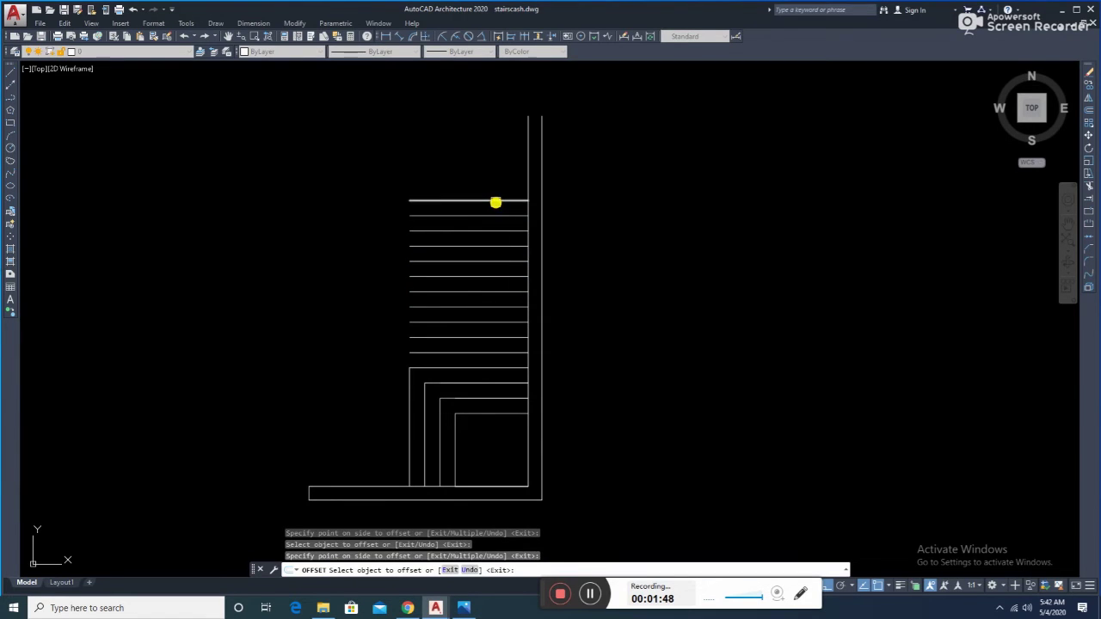
{"action": "left_click", "coordinate": [494, 200]}
{"action": "left_click", "coordinate": [491, 187]}
{"action": "left_click", "coordinate": [492, 185]}
{"action": "left_click", "coordinate": [493, 167]}
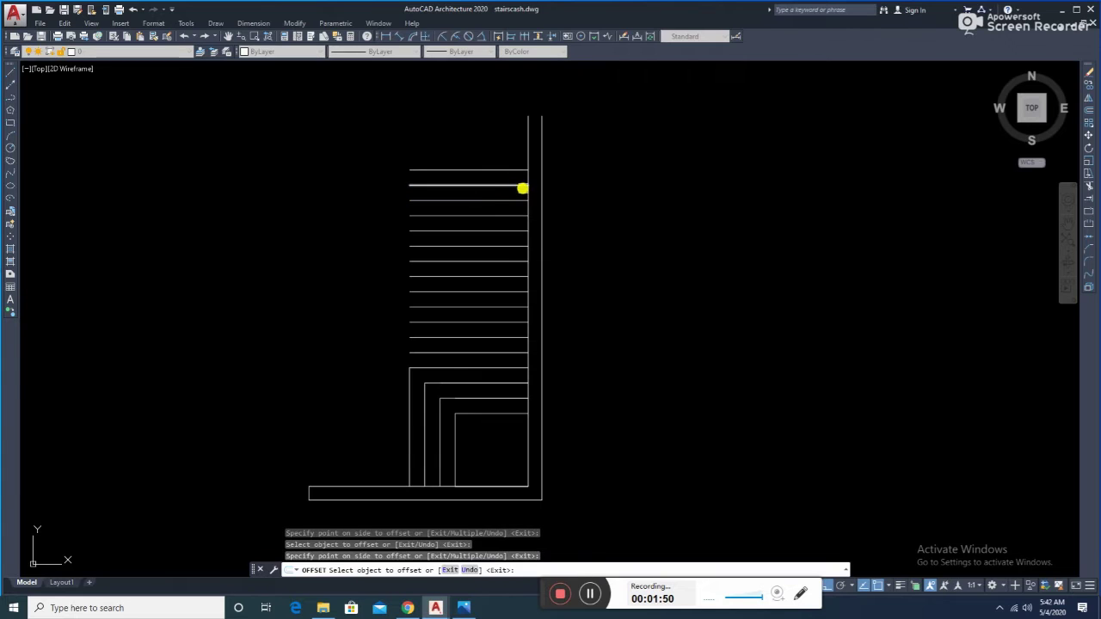
{"action": "key", "text": "Escape"}
{"action": "key", "text": "Return"}
- Draw a vertical center line from the landing up through the tread stack, keeping it after an undone erase
{"action": "left_click", "coordinate": [455, 413]}
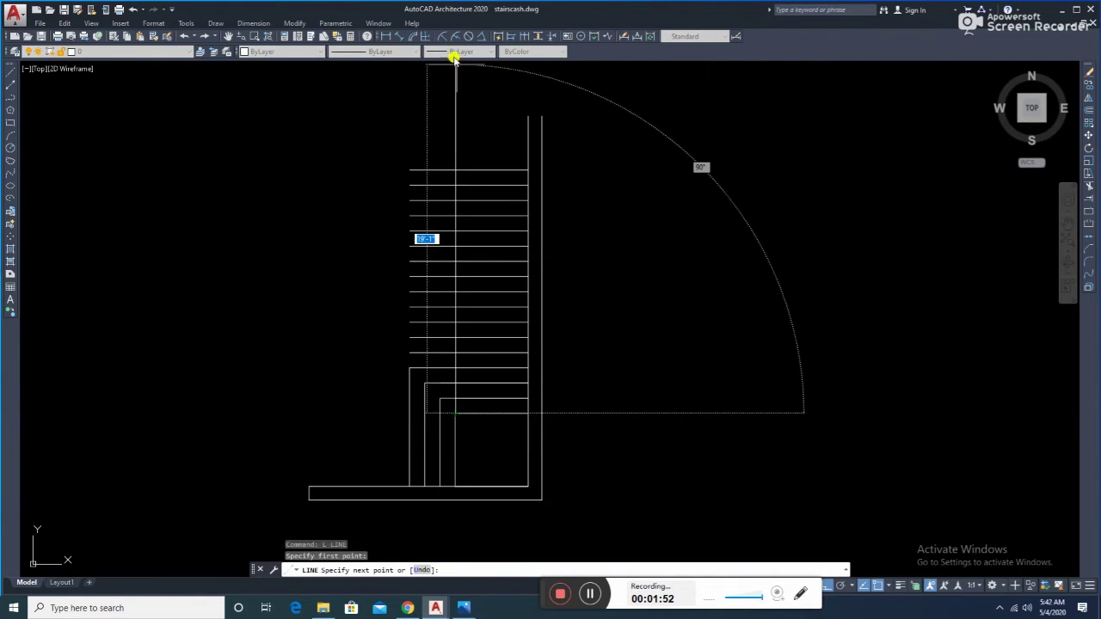
{"action": "left_click", "coordinate": [485, 115]}
{"action": "key", "text": "Escape"}
{"action": "key", "text": "Escape"}
{"action": "key", "text": "Escape"}
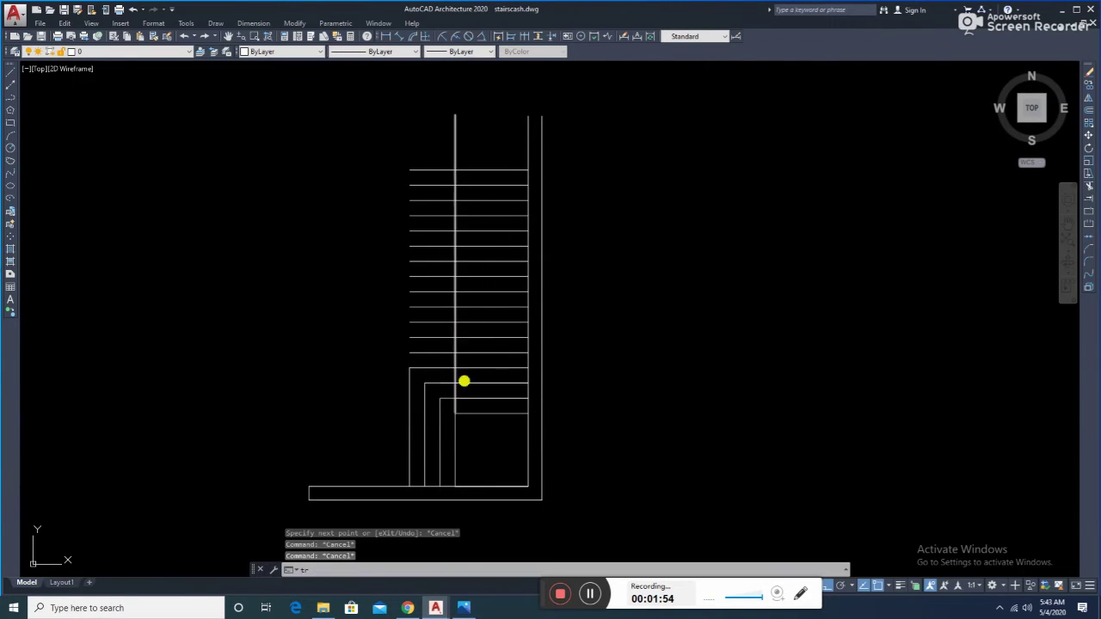
{"action": "scroll", "coordinate": [458, 379], "scroll_direction": "up", "scroll_amount": 2}
{"action": "left_click", "coordinate": [453, 391]}
{"action": "type", "text": "e"}
{"action": "key", "text": "Return"}
{"action": "scroll", "coordinate": [468, 394], "scroll_direction": "down", "scroll_amount": 3}
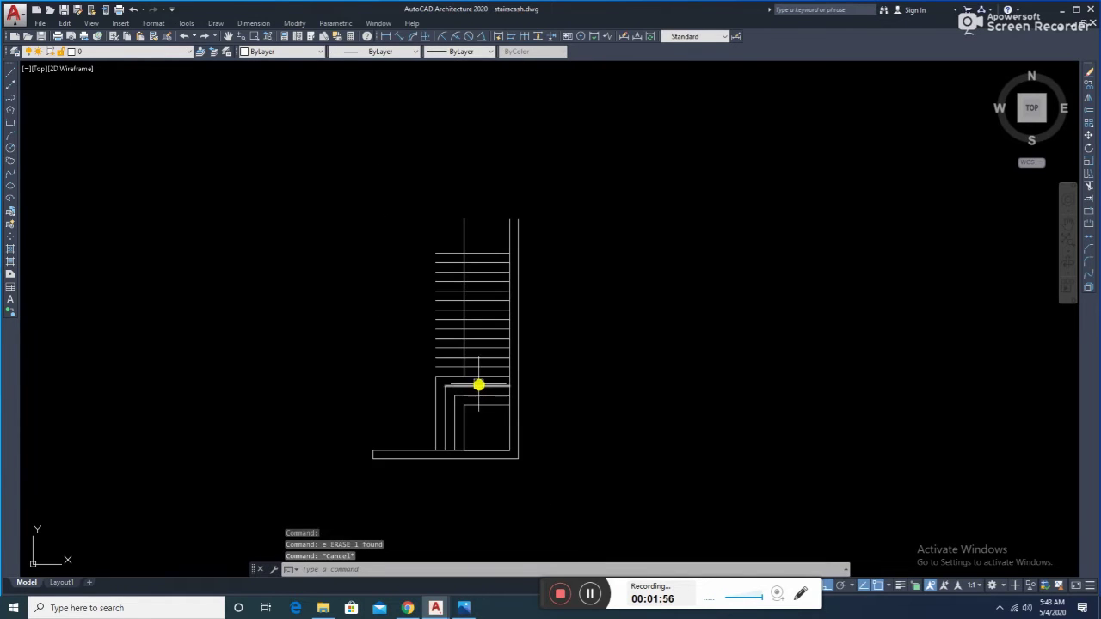
{"action": "key", "text": "ctrl+z"}
- Erase the stray tread line near the landing with a window selection
{"action": "scroll", "coordinate": [454, 381], "scroll_direction": "up", "scroll_amount": 3}
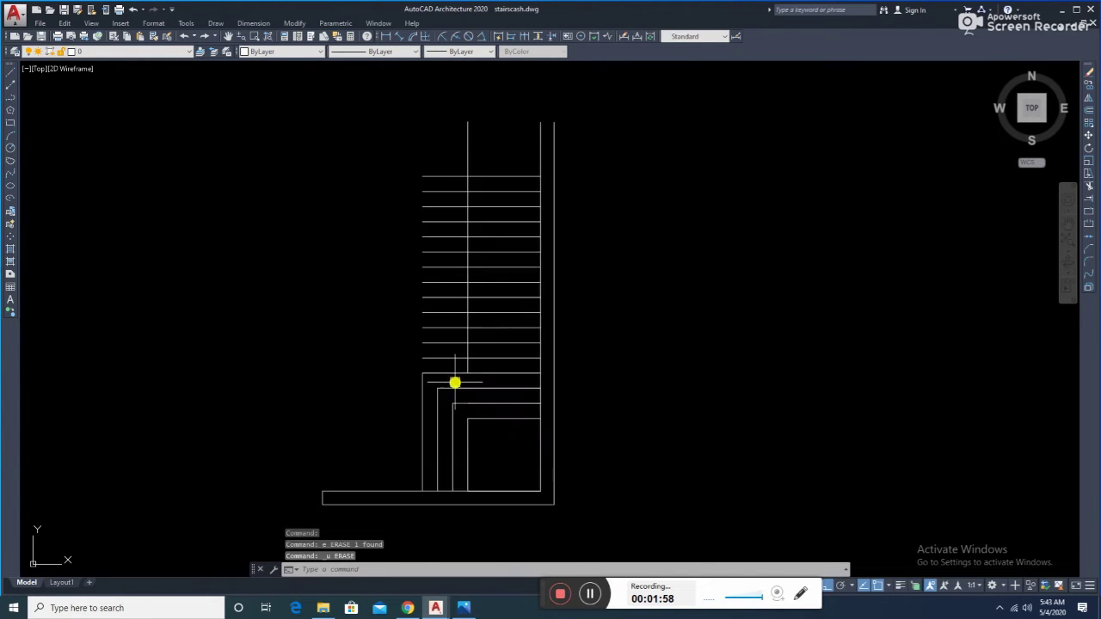
{"action": "scroll", "coordinate": [445, 376], "scroll_direction": "up", "scroll_amount": 2}
{"action": "left_click", "coordinate": [443, 375]}
{"action": "left_click", "coordinate": [705, 443]}
{"action": "key", "text": "Escape"}
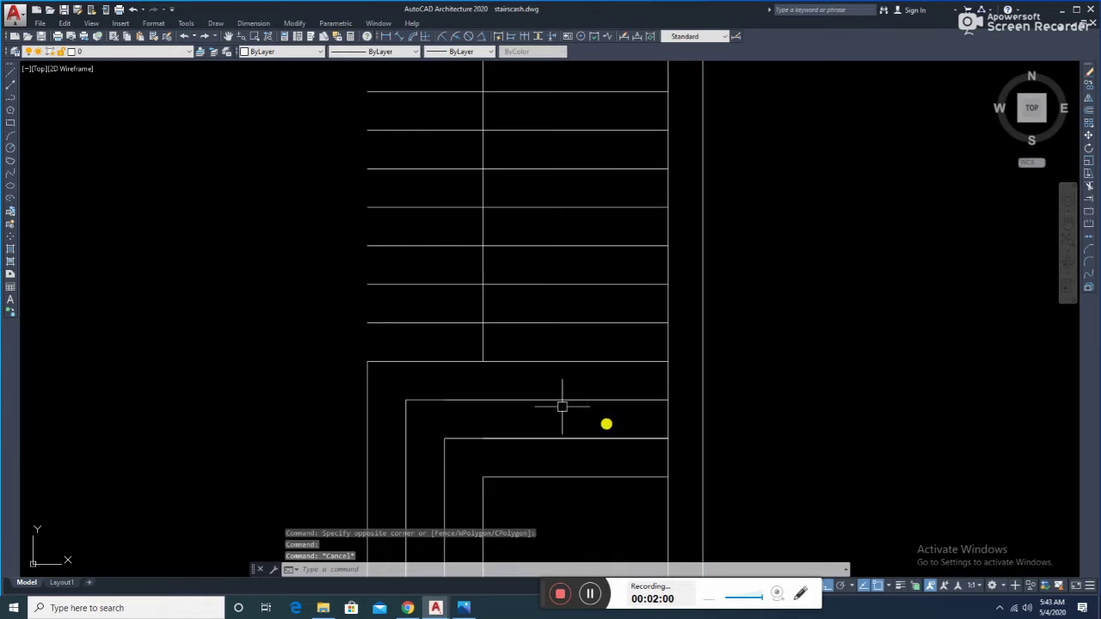
{"action": "left_click", "coordinate": [435, 386]}
{"action": "left_click", "coordinate": [700, 420]}
{"action": "type", "text": "e"}
{"action": "key", "text": "Return"}
- Cancel the leftover selection windows near the landing
{"action": "left_click", "coordinate": [478, 422]}
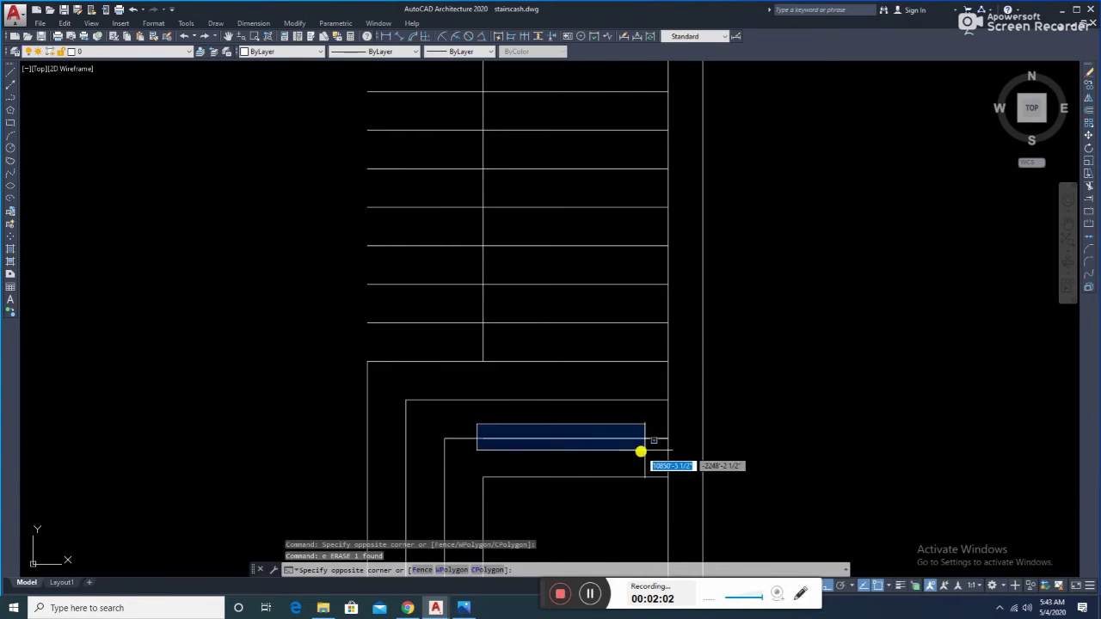
{"action": "left_click", "coordinate": [682, 447]}
{"action": "left_click", "coordinate": [430, 352]}
{"action": "key", "text": "Escape"}
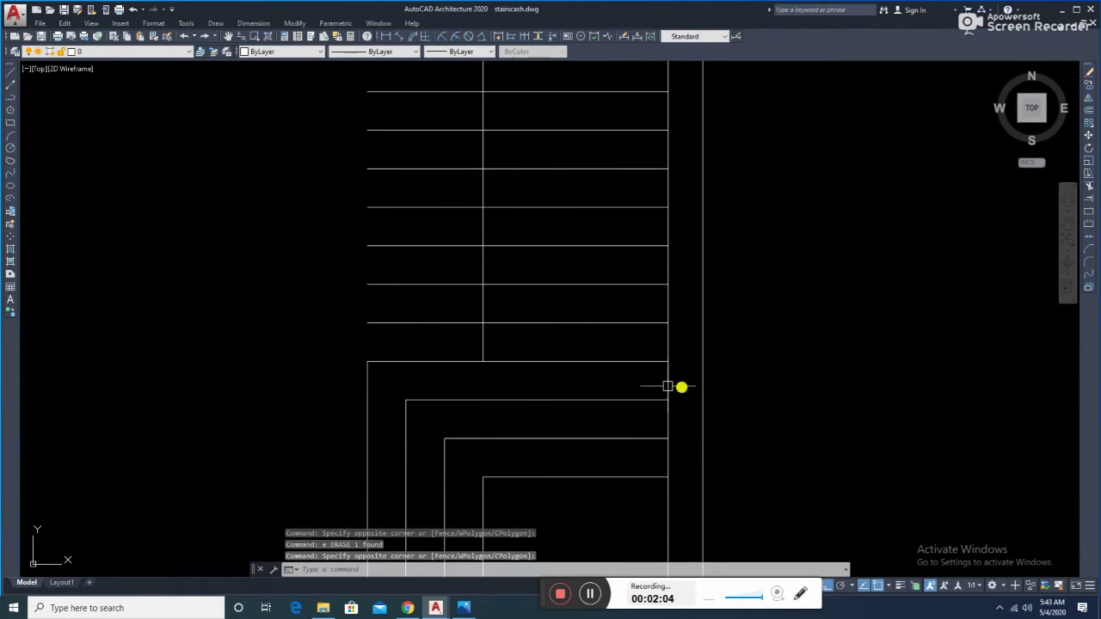
{"action": "scroll", "coordinate": [481, 376], "scroll_direction": "down", "scroll_amount": 1}
{"action": "scroll", "coordinate": [493, 356], "scroll_direction": "down", "scroll_amount": 3}
- Start a TRIM with a crossing selection of cutting edges, then cancel it
{"action": "type", "text": "t"}
{"action": "key", "text": "Return"}
{"action": "key", "text": "Return"}
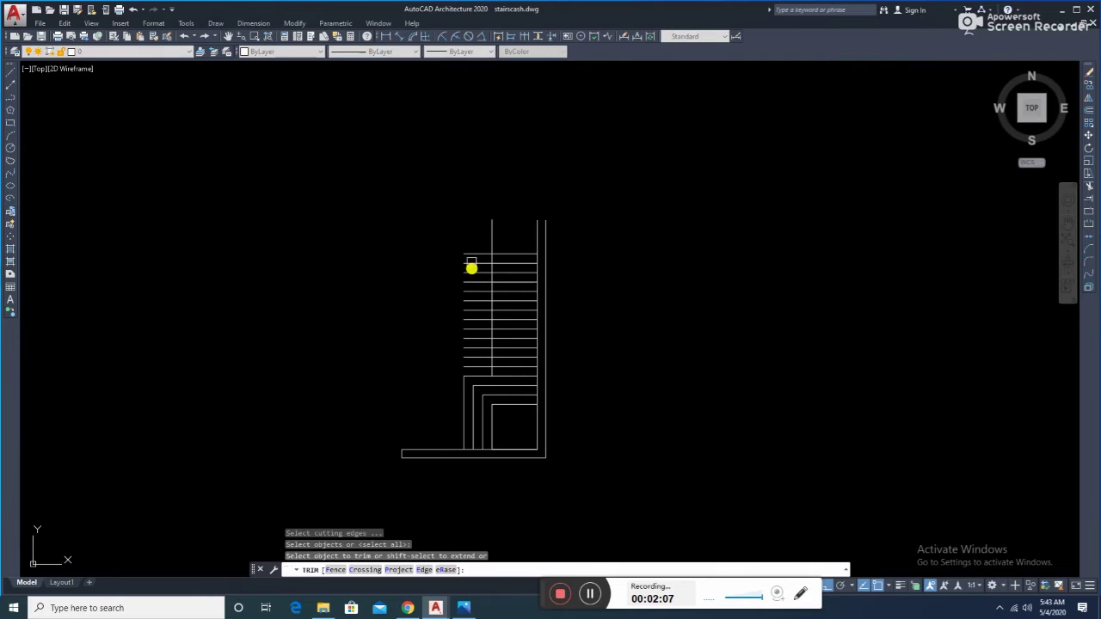
{"action": "left_click", "coordinate": [470, 231]}
{"action": "left_click", "coordinate": [454, 368]}
{"action": "key", "text": "Escape"}
{"action": "key", "text": "Escape"}
{"action": "key", "text": "Escape"}
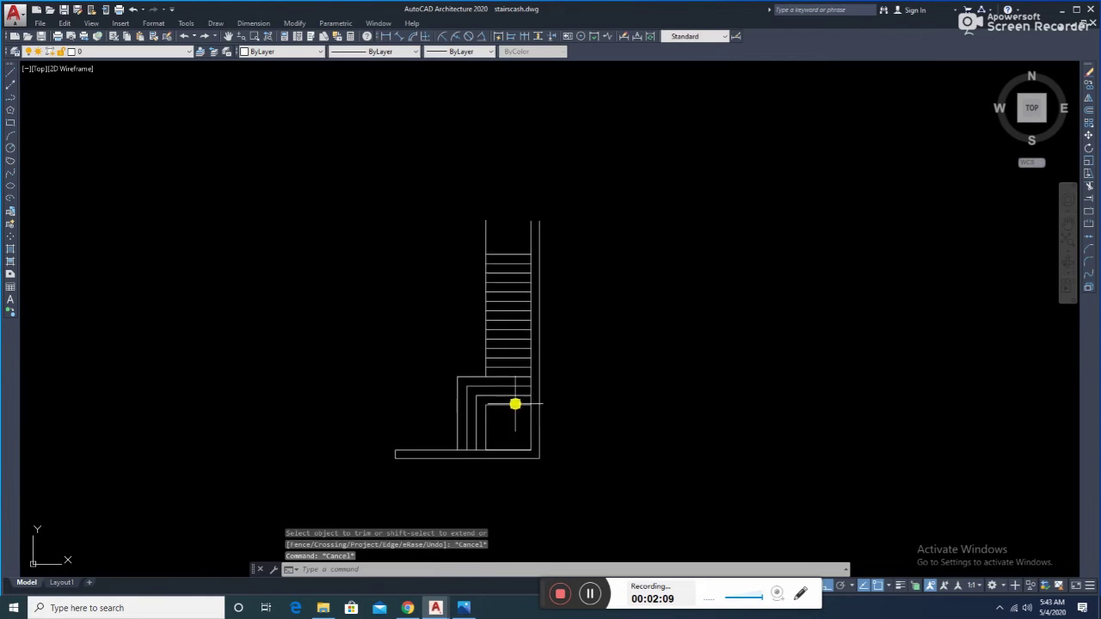
{"action": "scroll", "coordinate": [516, 401], "scroll_direction": "up", "scroll_amount": 1}
{"action": "scroll", "coordinate": [483, 382], "scroll_direction": "up", "scroll_amount": 2}
- Draw a short vertical line down from the landing's inner corner
{"action": "type", "text": "l"}
{"action": "key", "text": "Return"}
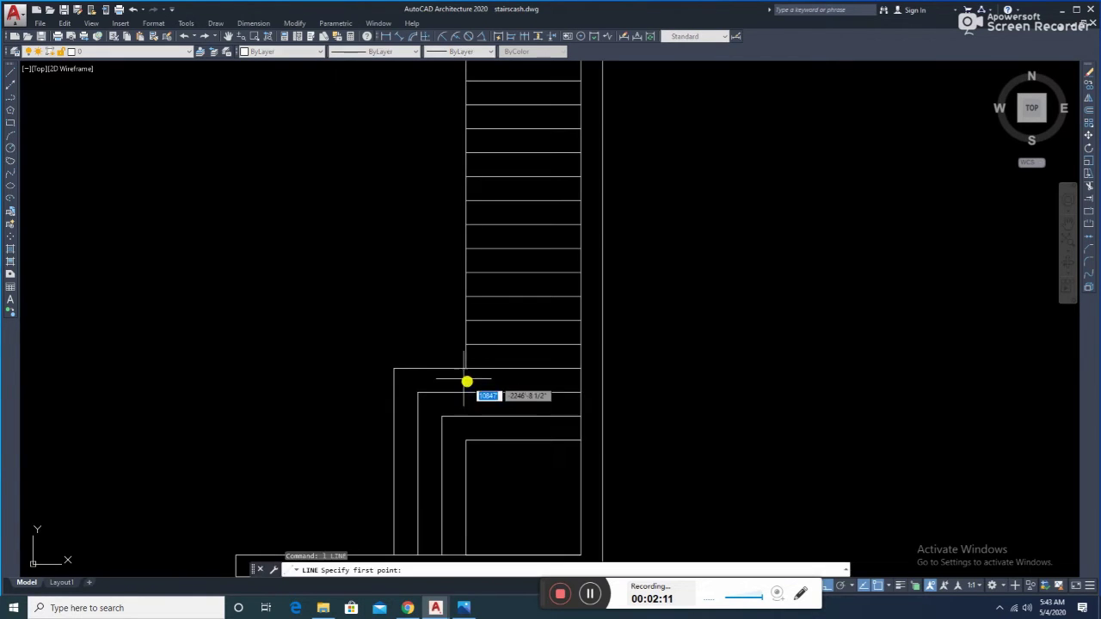
{"action": "left_click", "coordinate": [465, 368]}
{"action": "left_click", "coordinate": [465, 440]}
{"action": "key", "text": "Escape"}
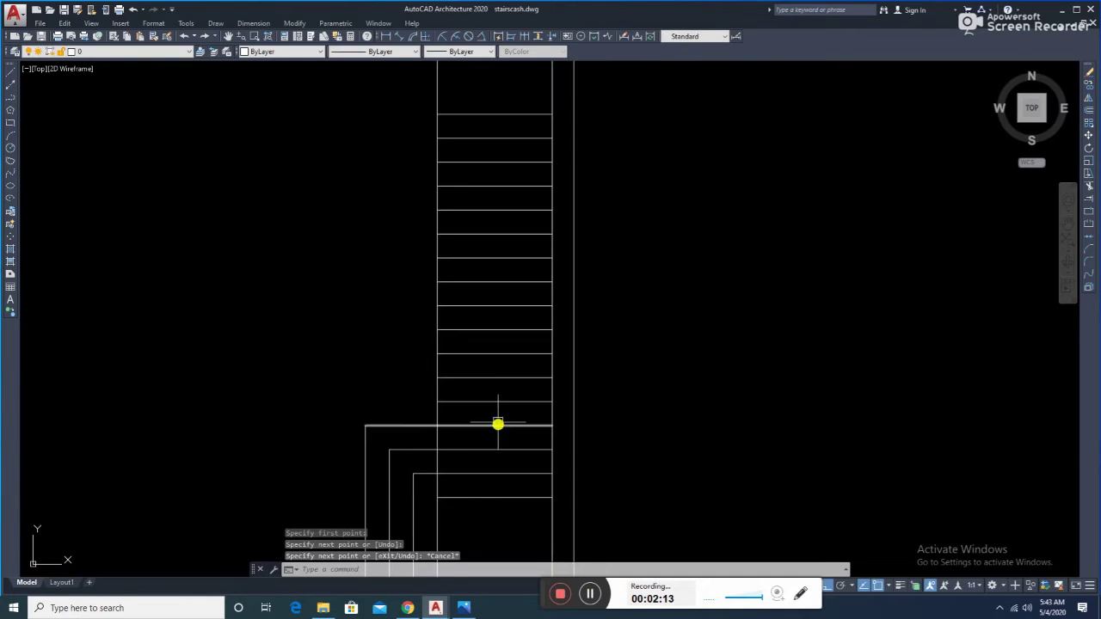
{"action": "scroll", "coordinate": [499, 422], "scroll_direction": "down", "scroll_amount": 3}
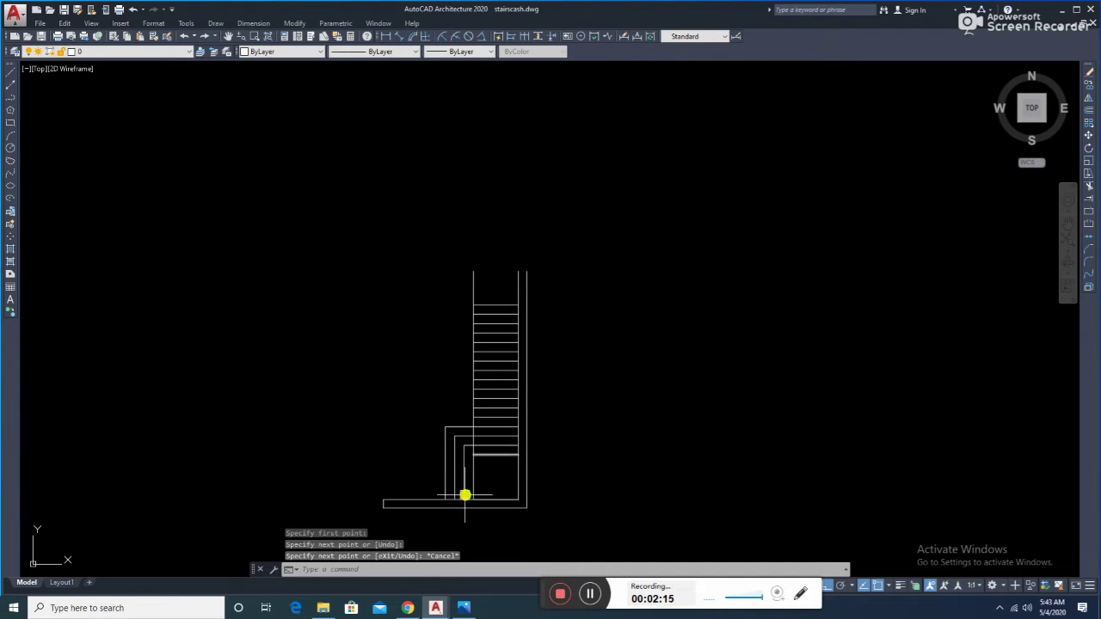
{"action": "scroll", "coordinate": [464, 495], "scroll_direction": "up", "scroll_amount": 4}
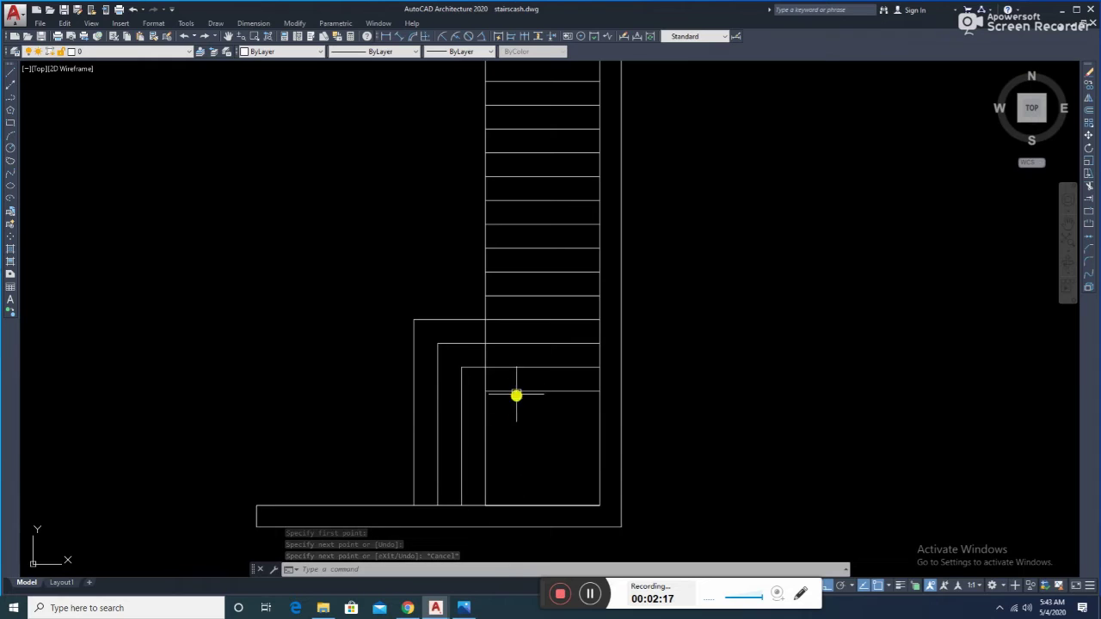
{"action": "middle_click_drag", "start_coordinate": [505, 335], "coordinate": [484, 414]}
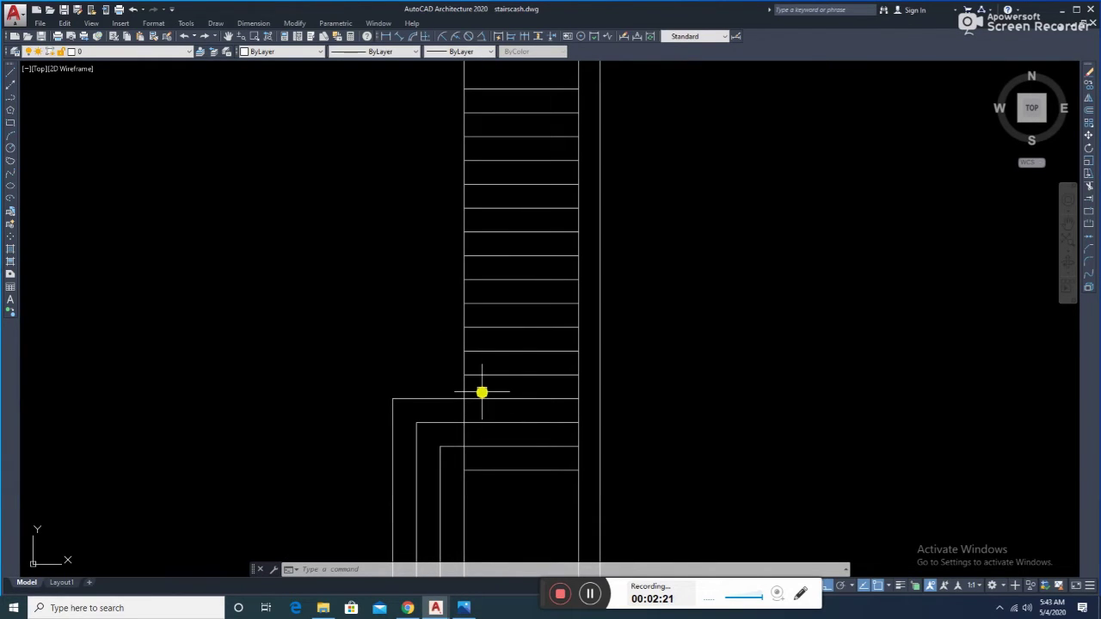
{"action": "middle_click_drag", "start_coordinate": [485, 324], "coordinate": [500, 383]}
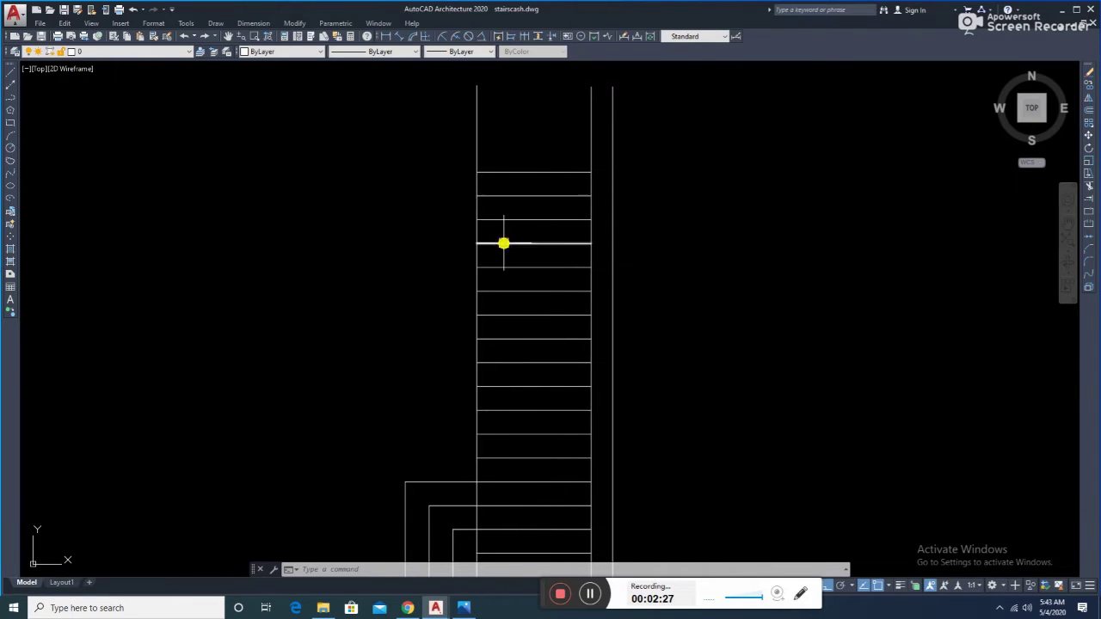
{"action": "middle_click_drag", "start_coordinate": [503, 243], "coordinate": [489, 249]}
{"action": "type", "text": "o"}
{"action": "key", "text": "Return"}
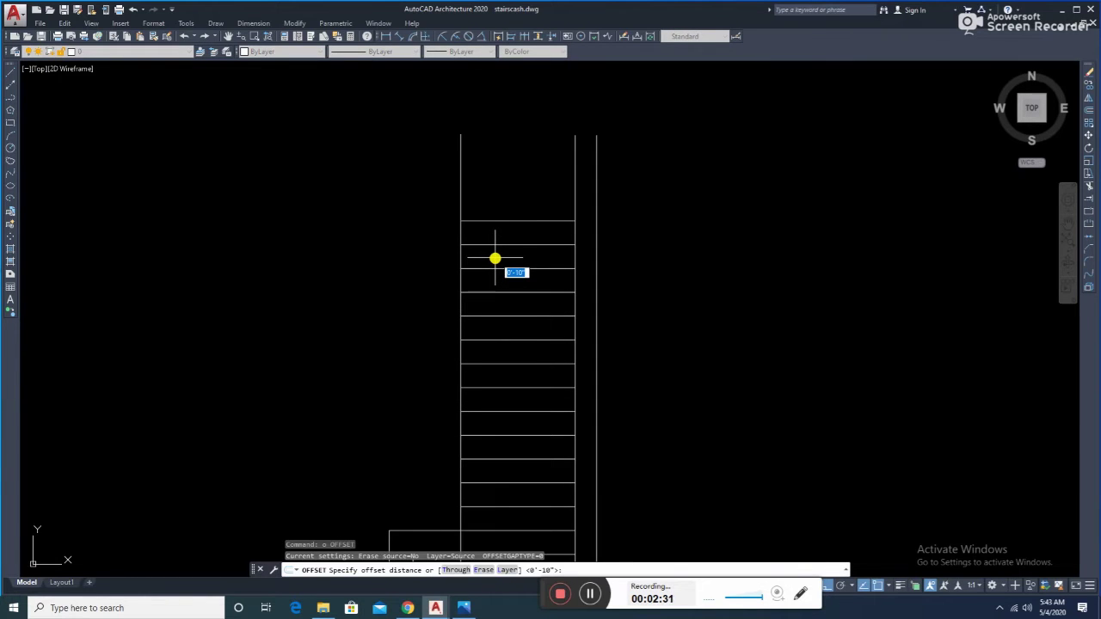
{"action": "key", "text": "Escape"}
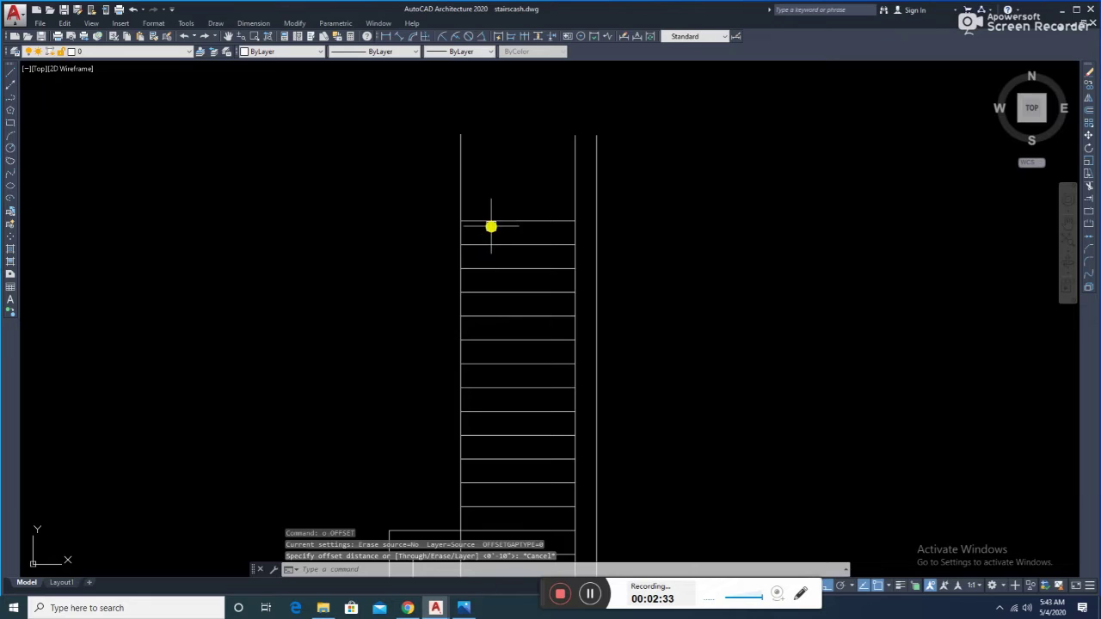
{"action": "scroll", "coordinate": [490, 226], "scroll_direction": "down", "scroll_amount": 4}
{"action": "scroll", "coordinate": [494, 234], "scroll_direction": "up", "scroll_amount": 2}
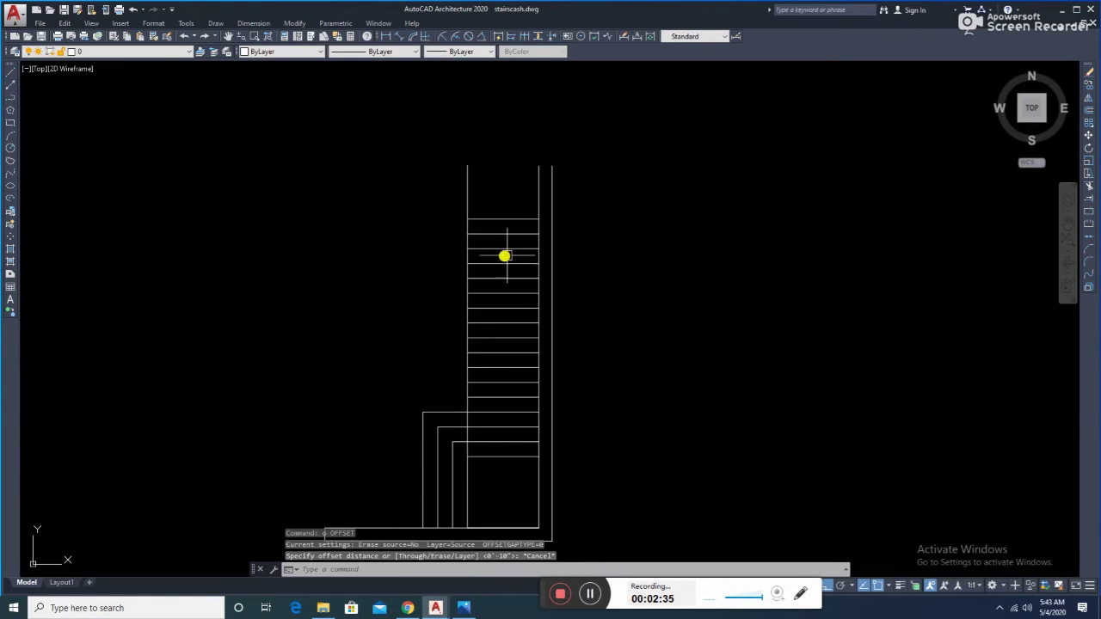
{"action": "middle_click_drag", "start_coordinate": [505, 269], "coordinate": [511, 219]}
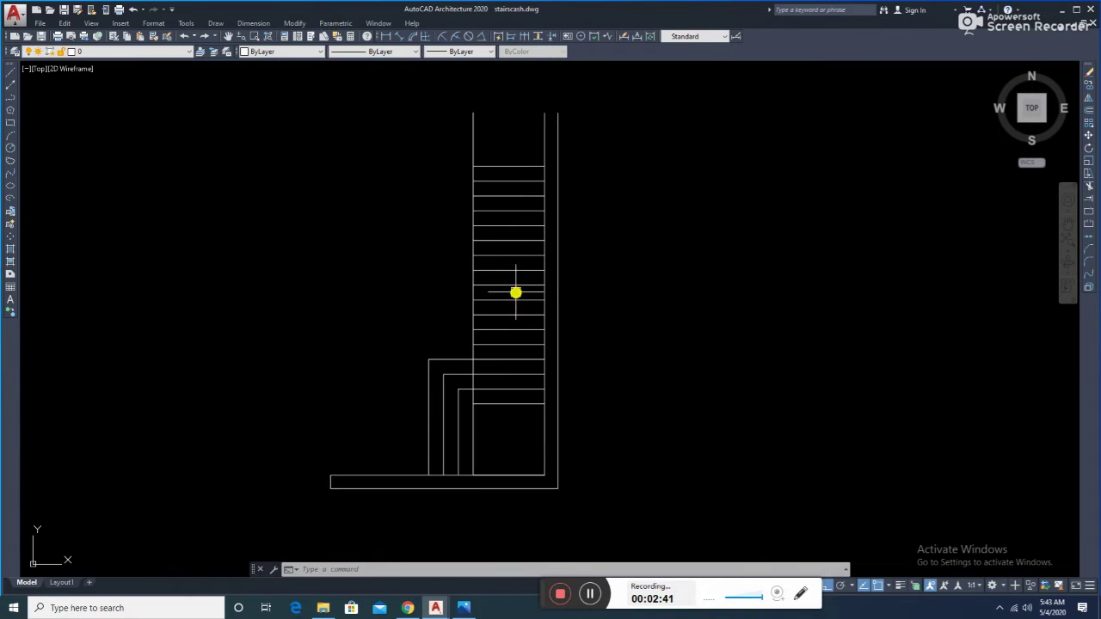
{"action": "middle_click_drag", "start_coordinate": [516, 311], "coordinate": [518, 244]}
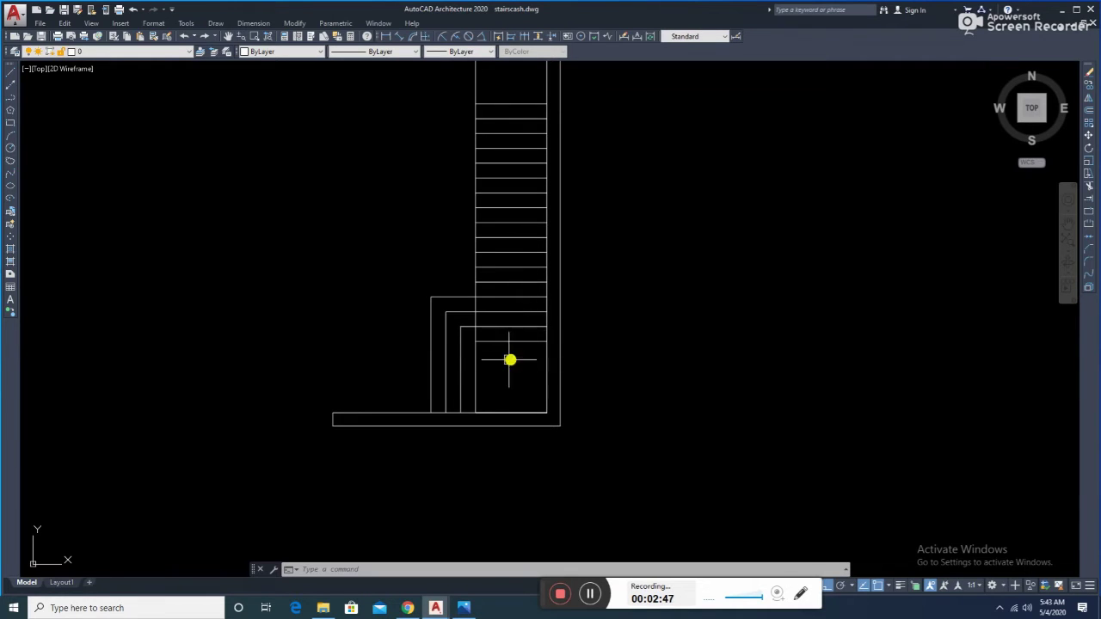
{"action": "scroll", "coordinate": [454, 356], "scroll_direction": "down", "scroll_amount": 3}
{"action": "scroll", "coordinate": [472, 315], "scroll_direction": "up", "scroll_amount": 3}
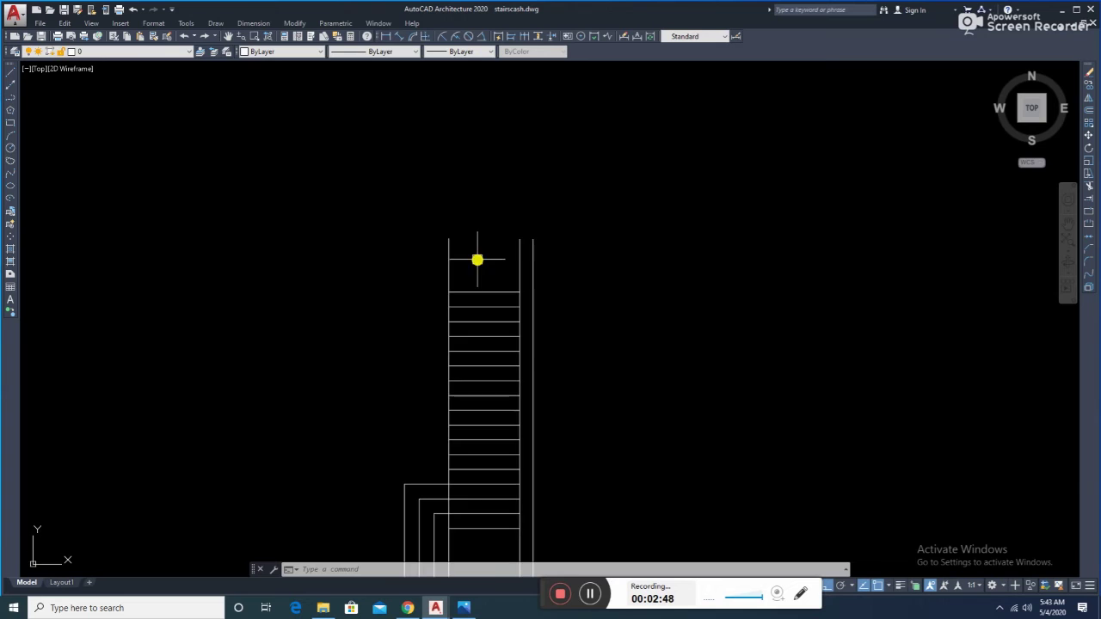
- Offset the top tread line upward to add one more tread
{"action": "type", "text": "o"}
{"action": "key", "text": "Return"}
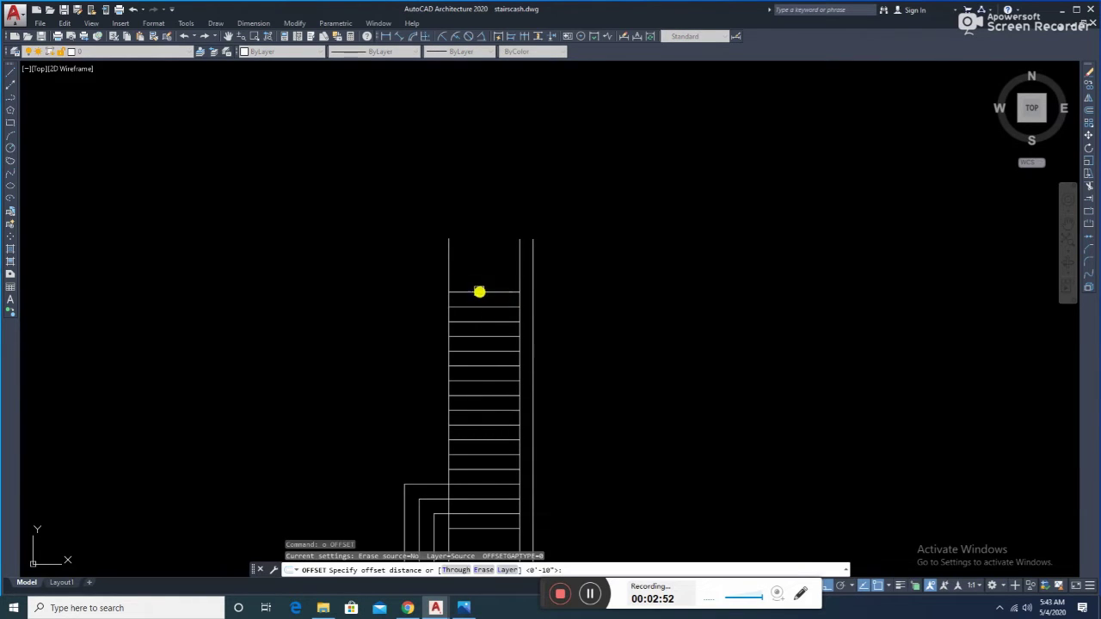
{"action": "key", "text": "Return"}
{"action": "left_click", "coordinate": [484, 292]}
{"action": "left_click", "coordinate": [516, 285]}
{"action": "key", "text": "Escape"}
- Draw a horizontal line left from the rail corner and offset it 9 upward as the wall
{"action": "type", "text": "l"}
{"action": "key", "text": "Return"}
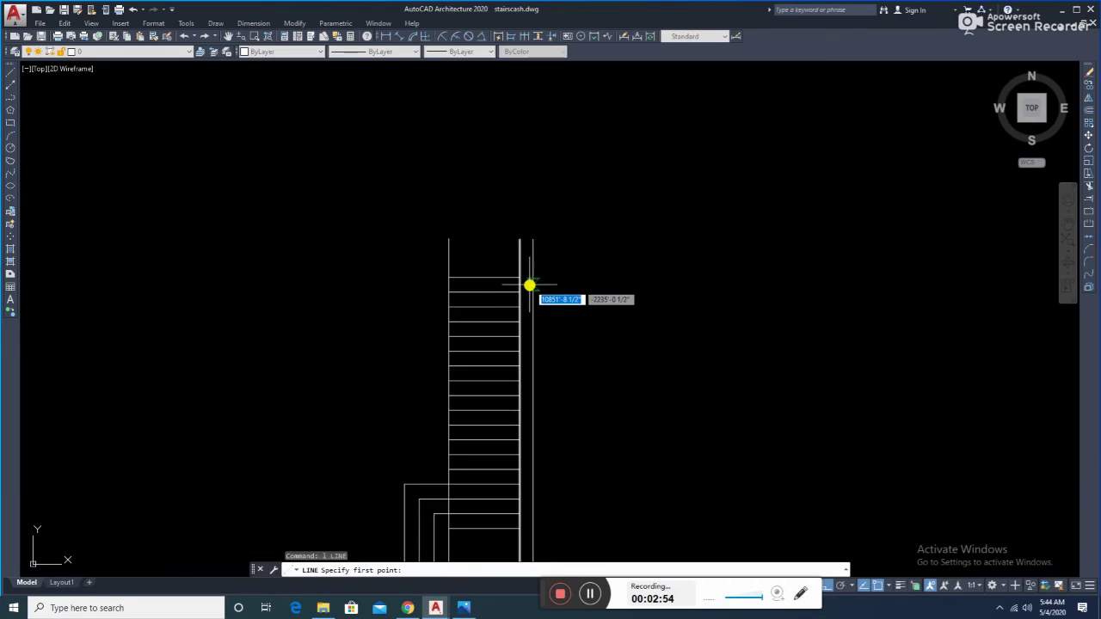
{"action": "left_click", "coordinate": [520, 276]}
{"action": "type", "text": "o"}
{"action": "key", "text": "Return"}
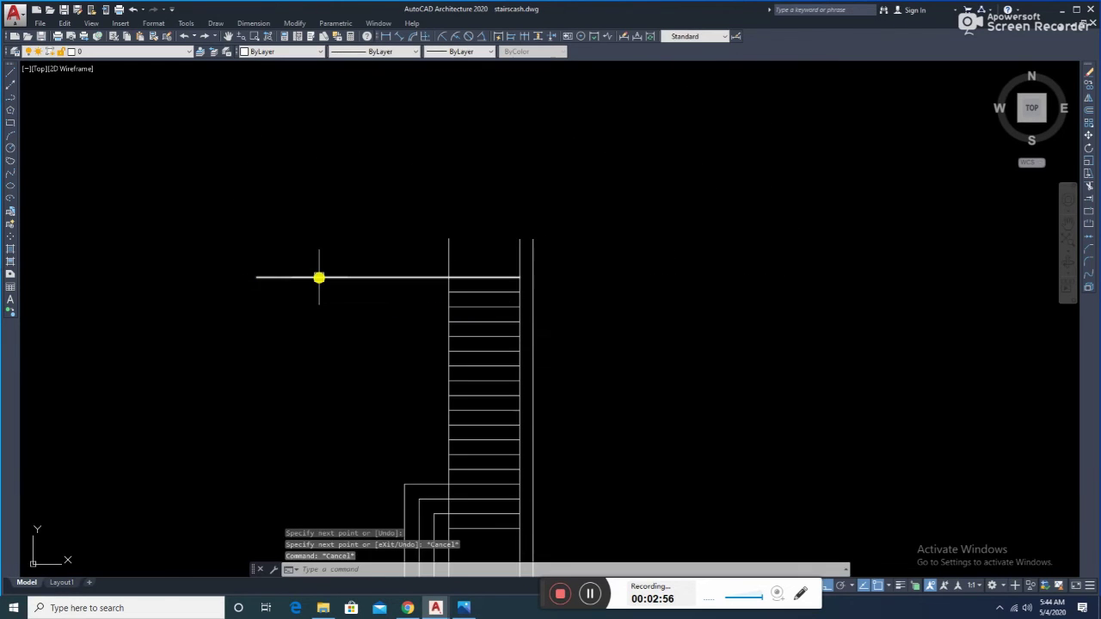
{"action": "type", "text": "9"}
{"action": "key", "text": "Return"}
{"action": "left_click", "coordinate": [337, 276]}
{"action": "left_click", "coordinate": [356, 246]}
- Trim the rail line ends above the new top wall
{"action": "type", "text": "tr"}
{"action": "key", "text": "Return"}
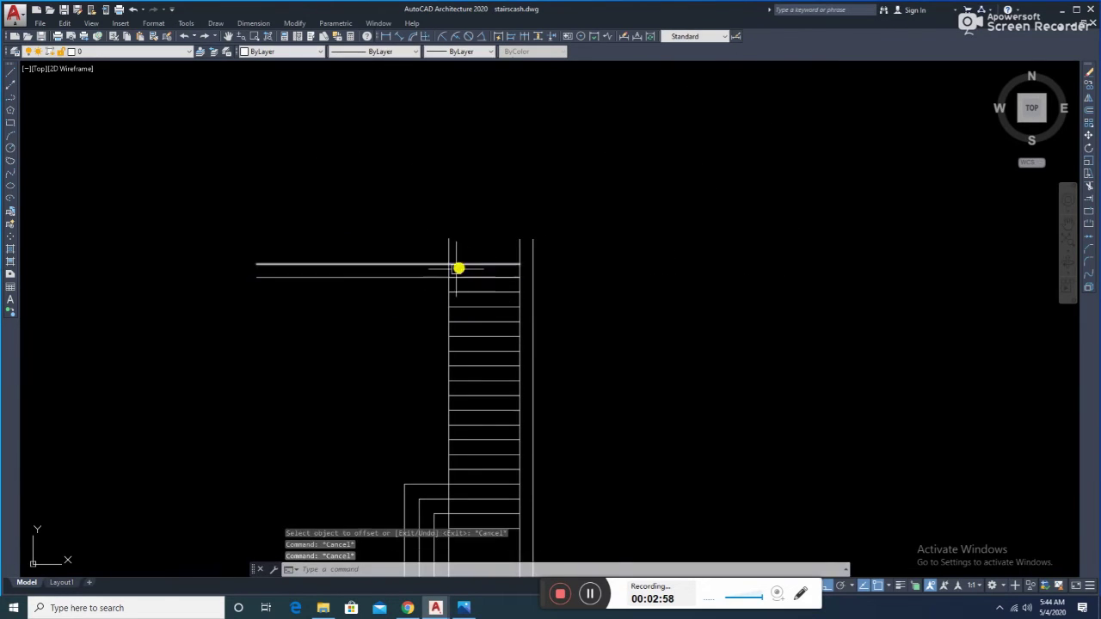
{"action": "scroll", "coordinate": [457, 268], "scroll_direction": "up", "scroll_amount": 4}
{"action": "left_click", "coordinate": [435, 270]}
{"action": "left_click", "coordinate": [439, 256]}
{"action": "left_click", "coordinate": [440, 243]}
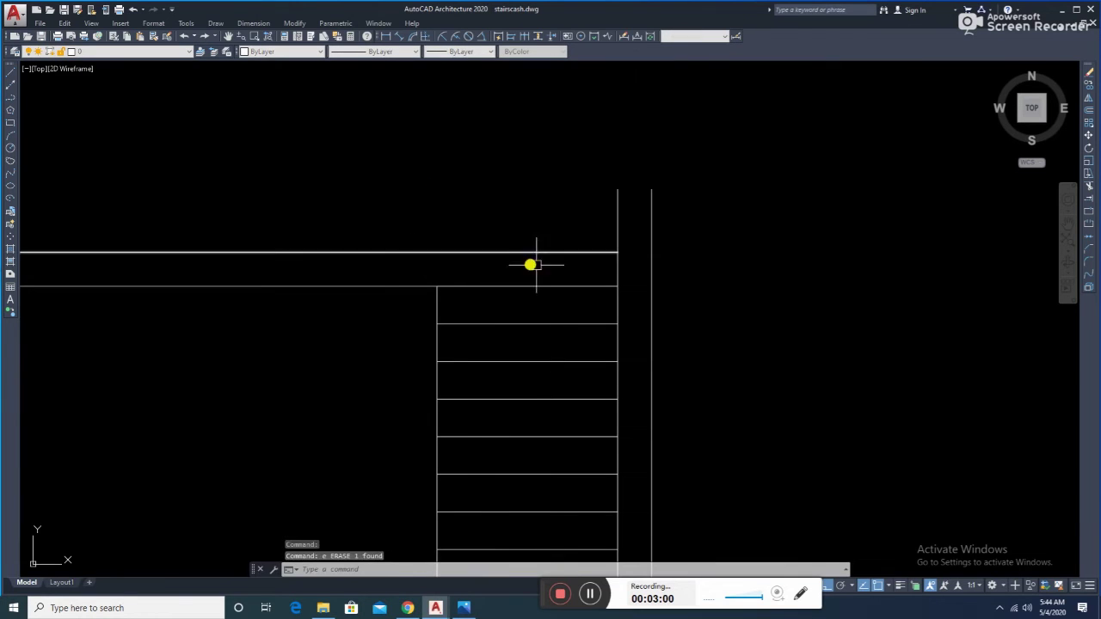
{"action": "key", "text": "Escape"}
- Extend the wall line to the outer rail and trim the rail stubs at the top-right corner
{"action": "type", "text": "x"}
{"action": "key", "text": "Return"}
{"action": "key", "text": "Escape"}
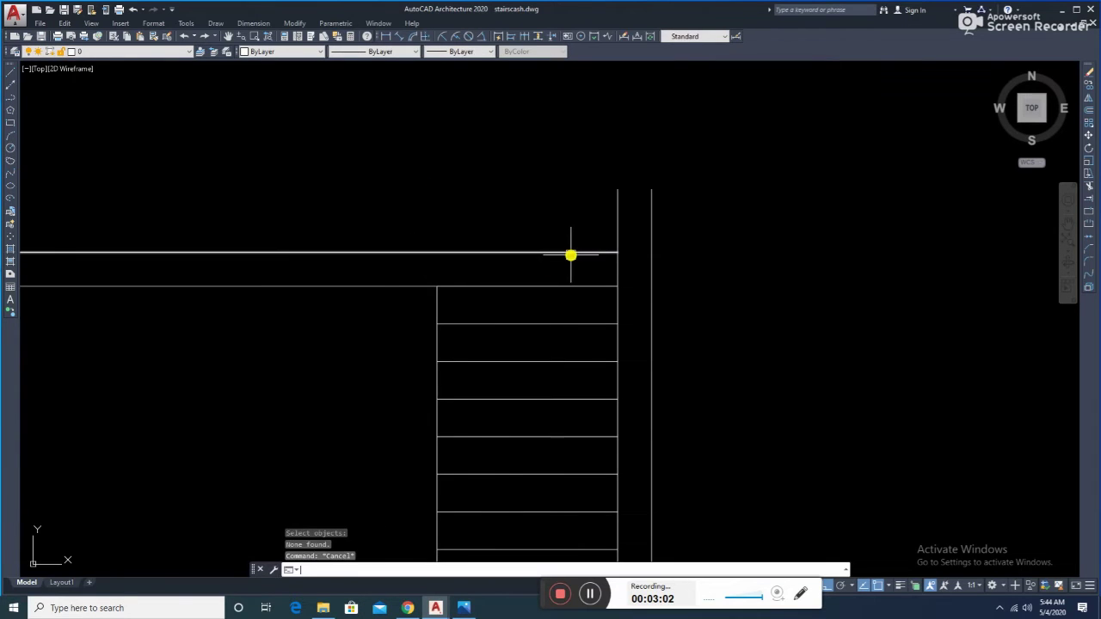
{"action": "key", "text": "Return"}
{"action": "left_click", "coordinate": [616, 256]}
{"action": "type", "text": "tr"}
{"action": "key", "text": "Return"}
{"action": "left_click", "coordinate": [617, 227]}
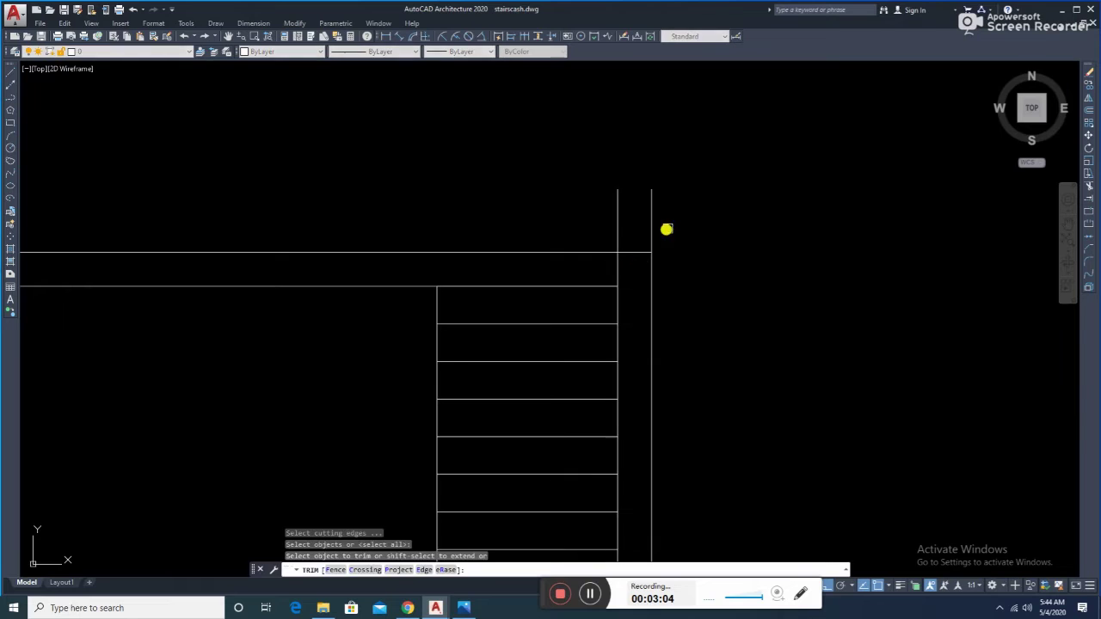
{"action": "left_click_drag", "start_coordinate": [665, 226], "coordinate": [569, 243]}
{"action": "left_click", "coordinate": [615, 267]}
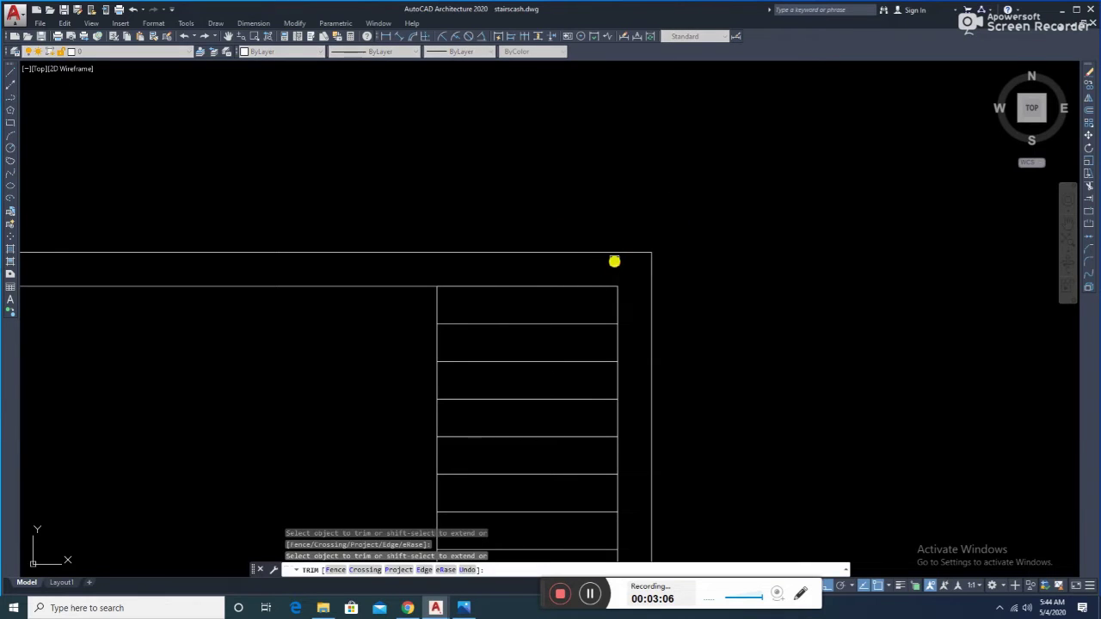
- Draw a vertical line from the box's bottom edge to the top wall and trim the stubs left of it
{"action": "key", "text": "Escape"}
{"action": "scroll", "coordinate": [614, 258], "scroll_direction": "down", "scroll_amount": 5}
{"action": "key", "text": "Escape"}
{"action": "key", "text": "Escape"}
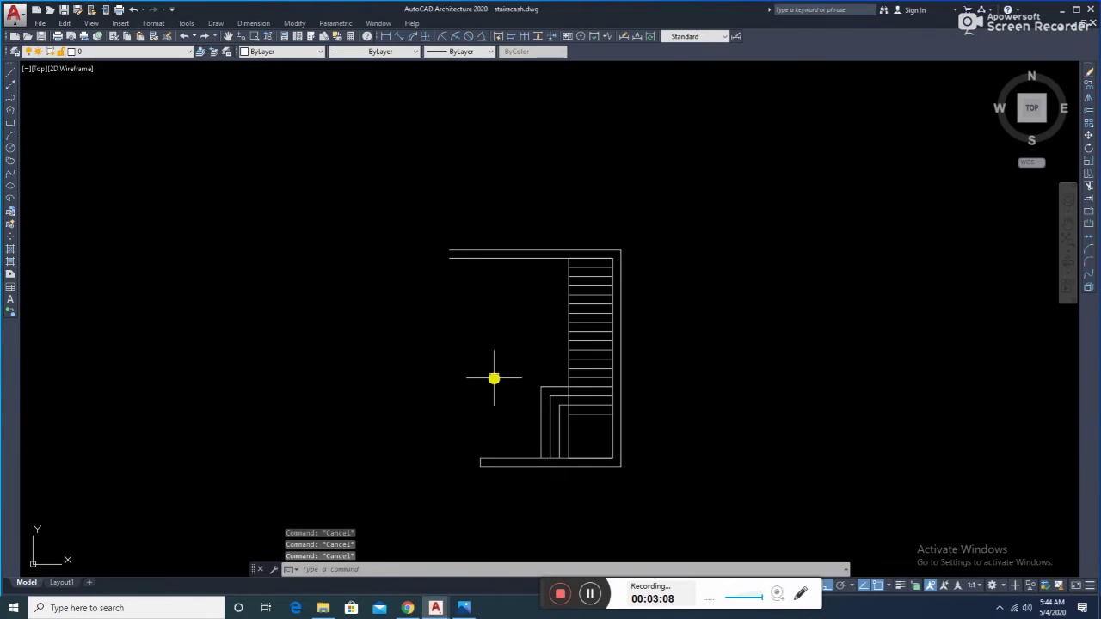
{"action": "type", "text": "l"}
{"action": "key", "text": "Return"}
{"action": "key", "text": "Escape"}
{"action": "key", "text": "Return"}
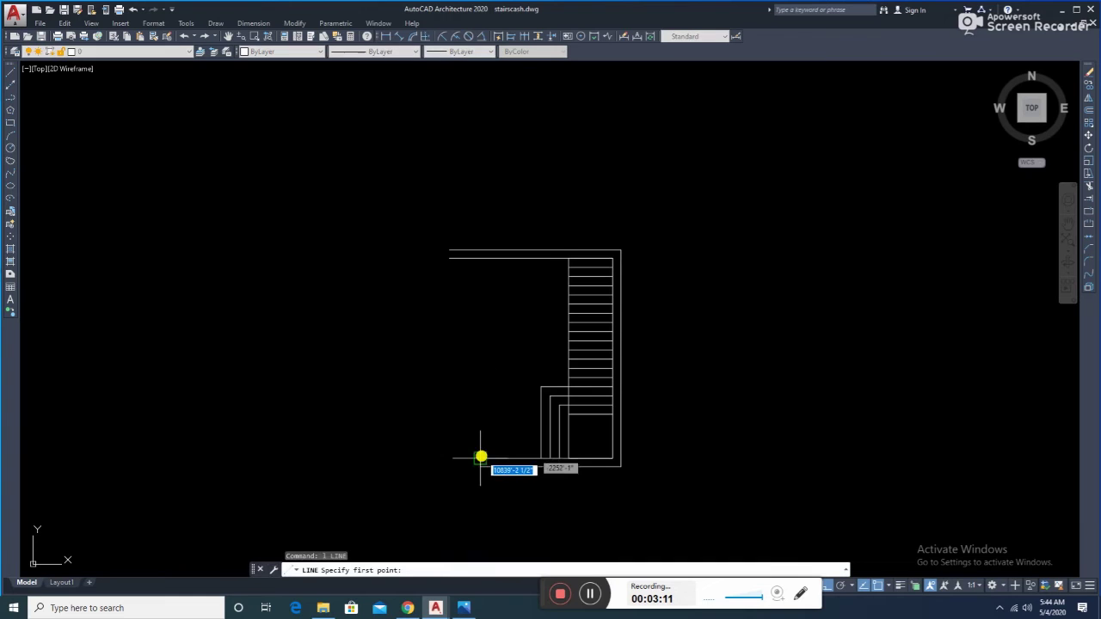
{"action": "left_click", "coordinate": [480, 458]}
{"action": "left_click", "coordinate": [479, 256]}
{"action": "key", "text": "Escape"}
{"action": "key", "text": "Escape"}
{"action": "type", "text": "tr"}
{"action": "key", "text": "Return"}
{"action": "key", "text": "Return"}
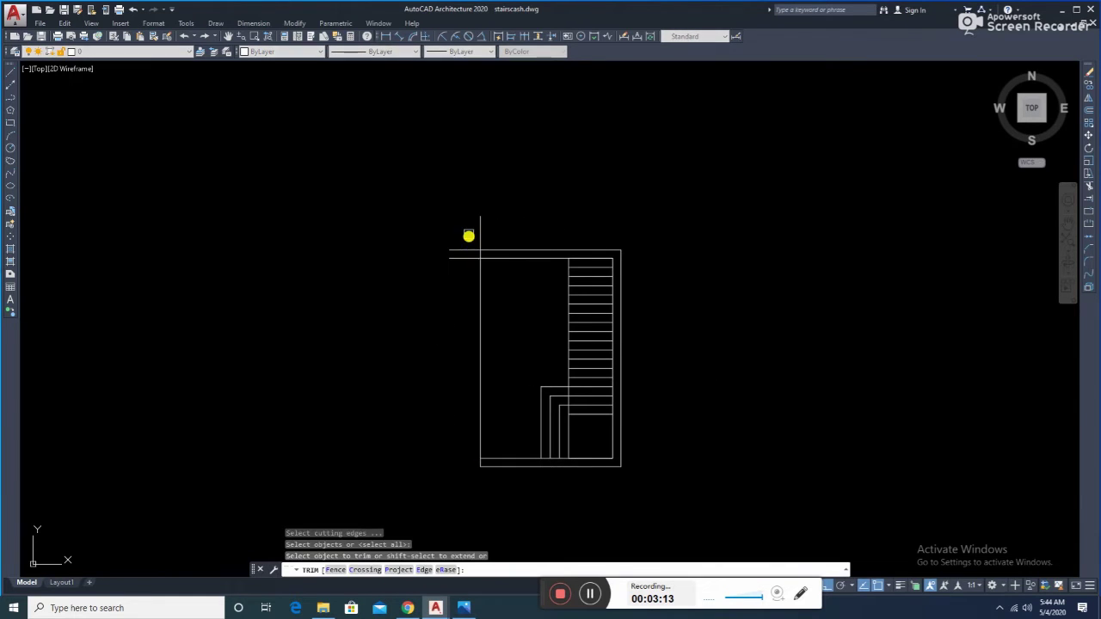
{"action": "left_click", "coordinate": [467, 239]}
{"action": "left_click", "coordinate": [465, 261]}
{"action": "key", "text": "Escape"}
{"action": "key", "text": "Escape"}
{"action": "key", "text": "Escape"}
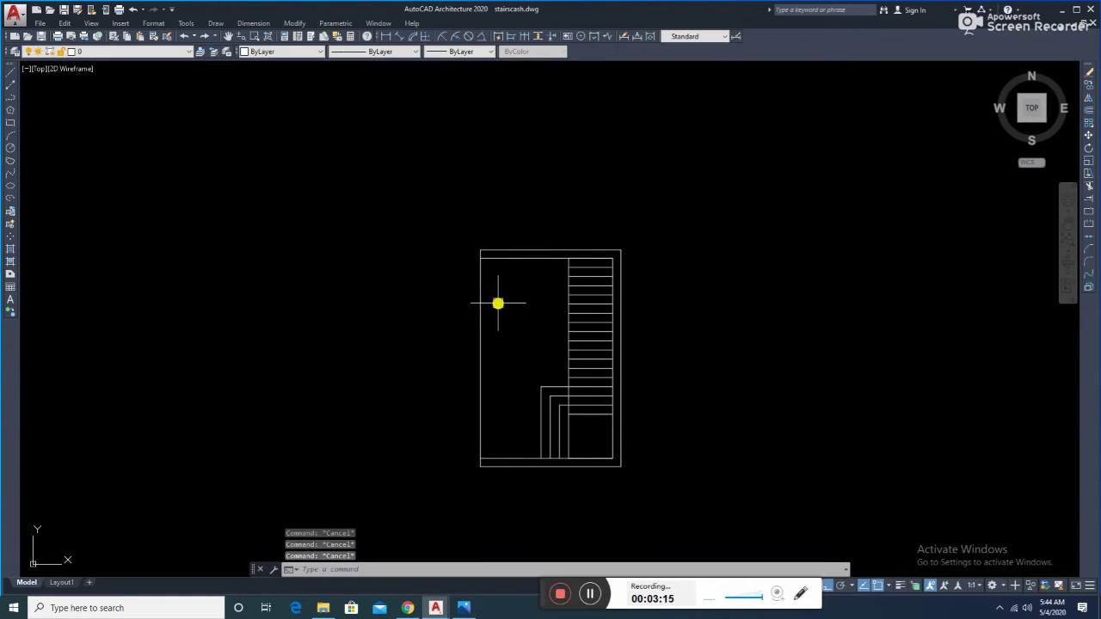
- Offset the stair box's left edge 9 units to the left
{"action": "type", "text": "o"}
{"action": "key", "text": "Return"}
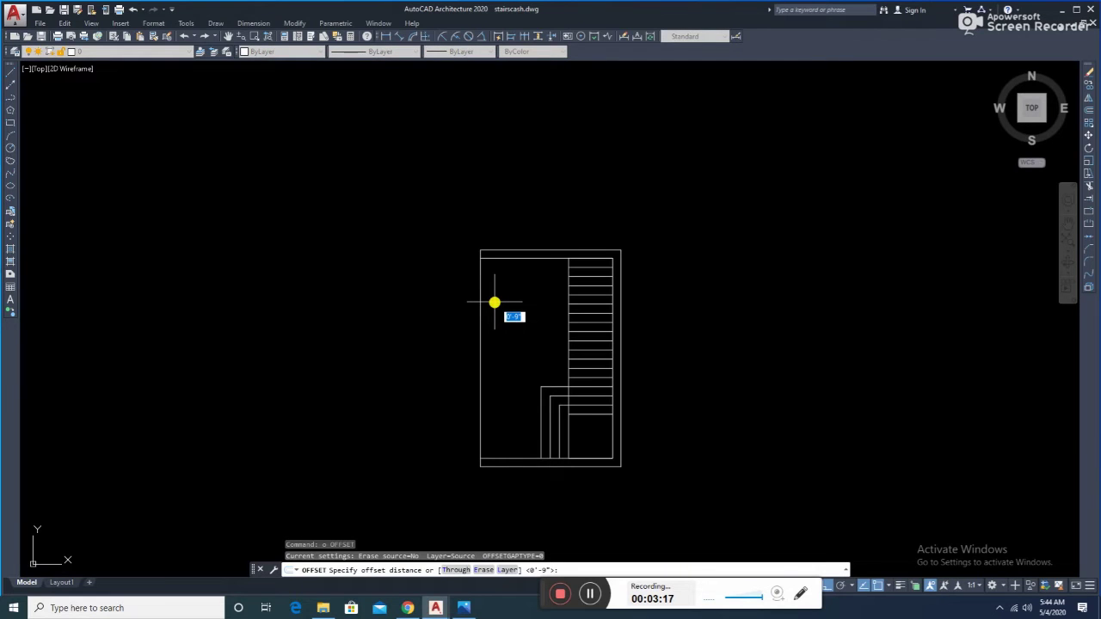
{"action": "type", "text": "o"}
{"action": "key", "text": "Return"}
{"action": "type", "text": "9"}
{"action": "key", "text": "Return"}
{"action": "scroll", "coordinate": [488, 297], "scroll_direction": "down", "scroll_amount": 2}
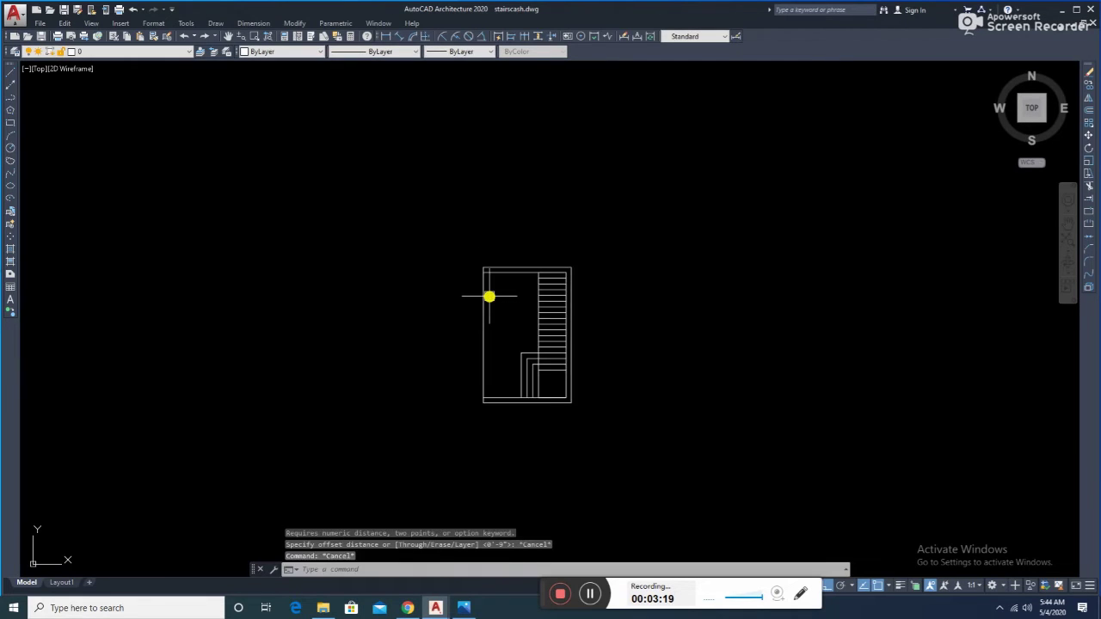
{"action": "left_click", "coordinate": [485, 292]}
{"action": "left_click", "coordinate": [480, 289]}
{"action": "key", "text": "Escape"}
{"action": "key", "text": "Escape"}
{"action": "scroll", "coordinate": [463, 301], "scroll_direction": "up", "scroll_amount": 2}
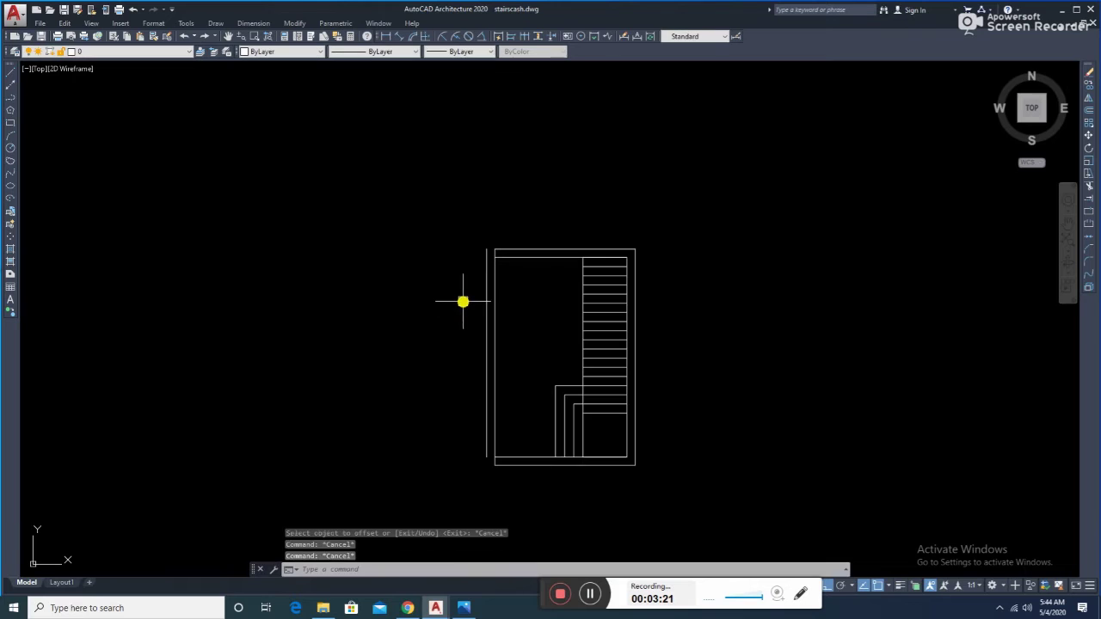
- Fillet the left offset line into clean corners with the top and bottom lines
{"action": "type", "text": "f"}
{"action": "key", "text": "Return"}
{"action": "left_click", "coordinate": [484, 293]}
{"action": "left_click", "coordinate": [508, 250]}
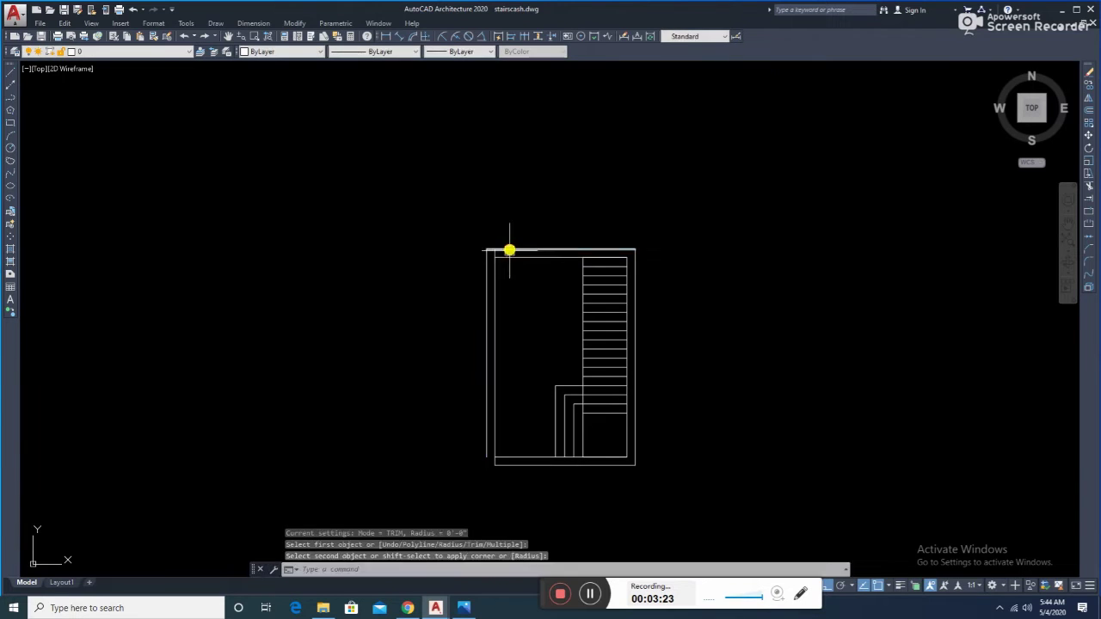
{"action": "key", "text": "Return"}
{"action": "left_click", "coordinate": [487, 416]}
{"action": "left_click", "coordinate": [509, 468]}
{"action": "scroll", "coordinate": [503, 466], "scroll_direction": "up", "scroll_amount": 3}
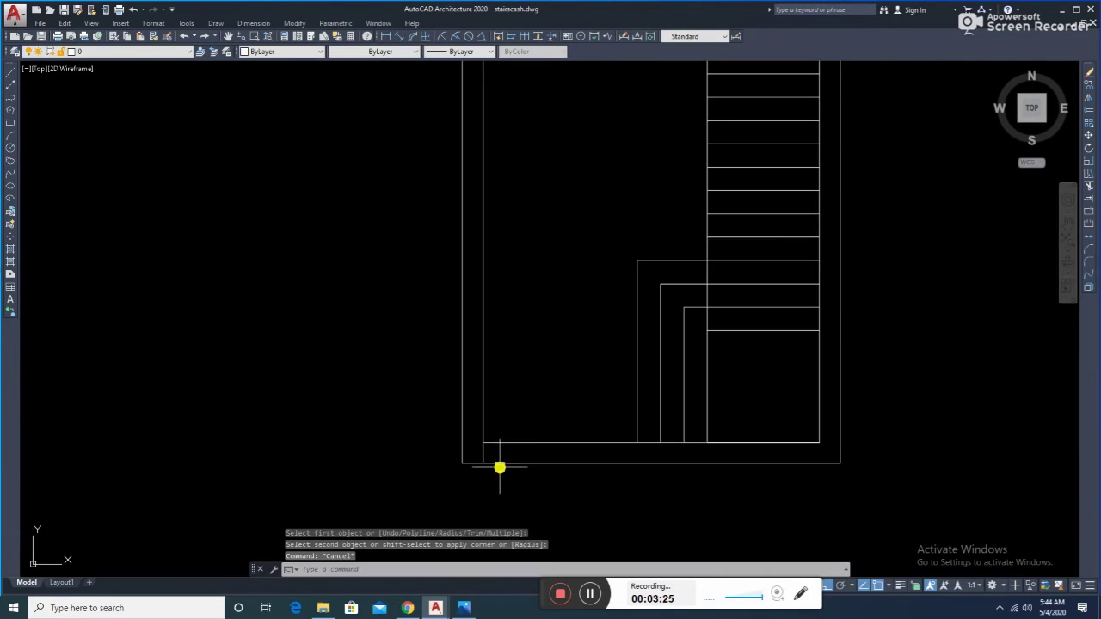
{"action": "key", "text": "Escape"}
- Erase the short stray line at the lower-left corner
{"action": "type", "text": "tr"}
{"action": "key", "text": "Return"}
{"action": "left_click", "coordinate": [485, 454]}
{"action": "key", "text": "Escape"}
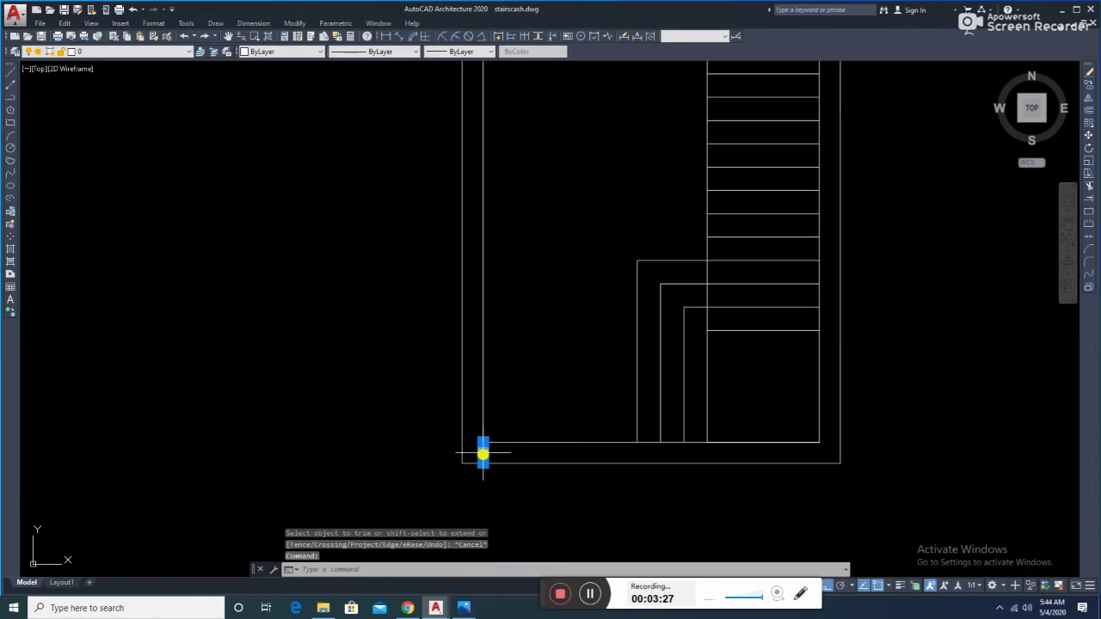
{"action": "left_click", "coordinate": [485, 455]}
{"action": "type", "text": "e"}
{"action": "key", "text": "Return"}
{"action": "scroll", "coordinate": [482, 307], "scroll_direction": "down", "scroll_amount": 3}
{"action": "scroll", "coordinate": [467, 238], "scroll_direction": "up", "scroll_amount": 4}
- Draw a short line leftward from the inner lower-left corner of the stair
{"action": "key", "text": "Escape"}
{"action": "type", "text": "tr"}
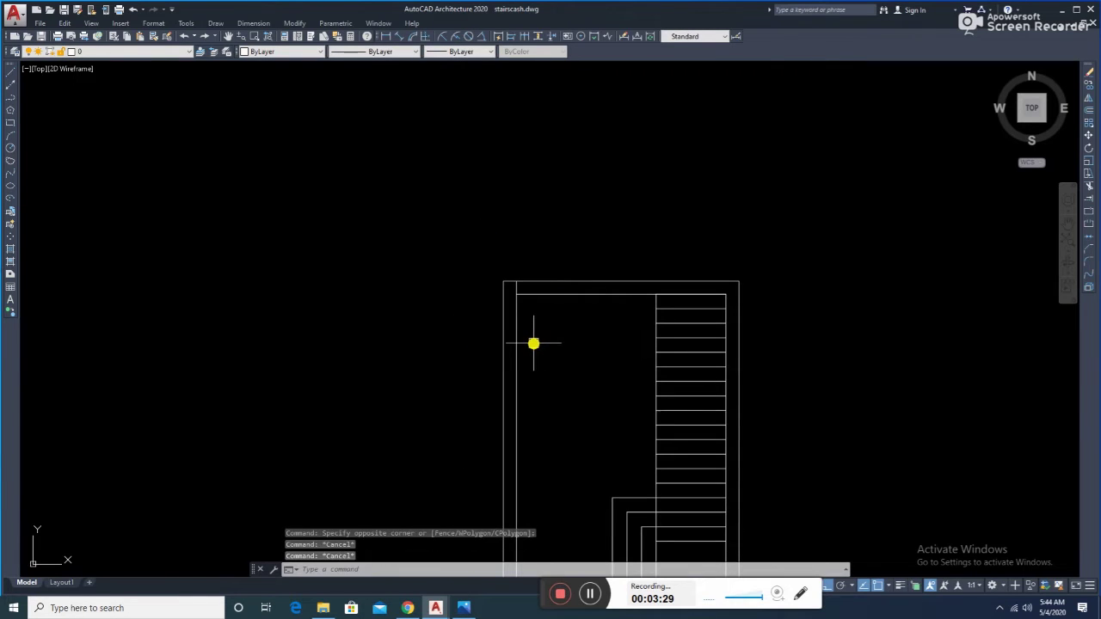
{"action": "key", "text": "Return"}
{"action": "key", "text": "Return"}
{"action": "key", "text": "Escape"}
{"action": "scroll", "coordinate": [516, 281], "scroll_direction": "down", "scroll_amount": 4}
{"action": "scroll", "coordinate": [493, 432], "scroll_direction": "up", "scroll_amount": 6}
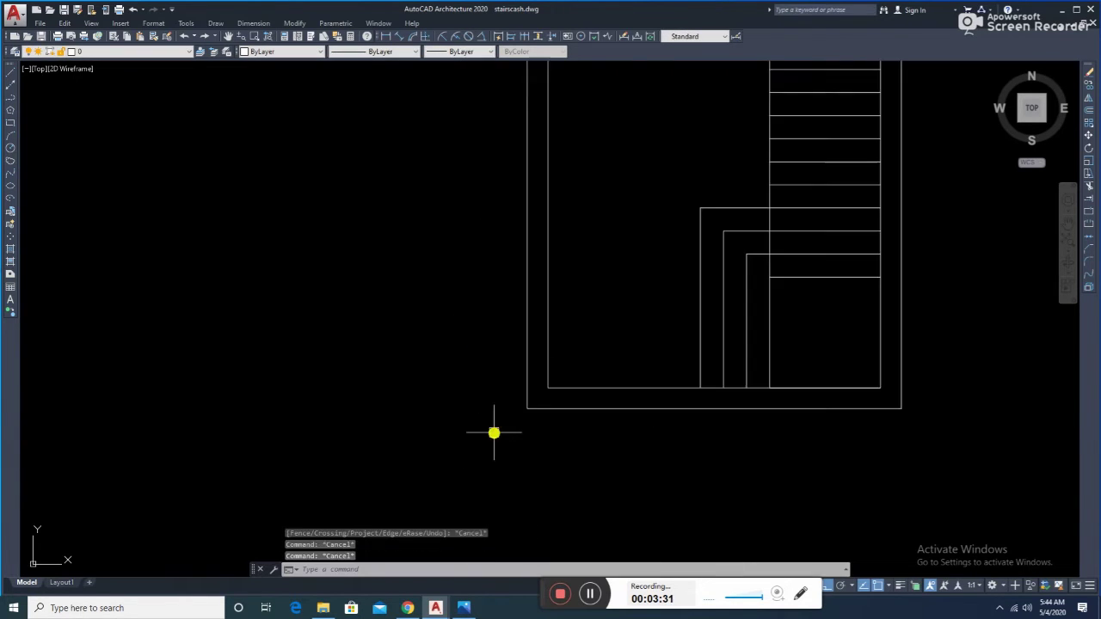
{"action": "type", "text": "l"}
- Offset the new wall line by 6 to make a parallel copy above it
{"action": "key", "text": "Return"}
{"action": "left_click", "coordinate": [547, 387]}
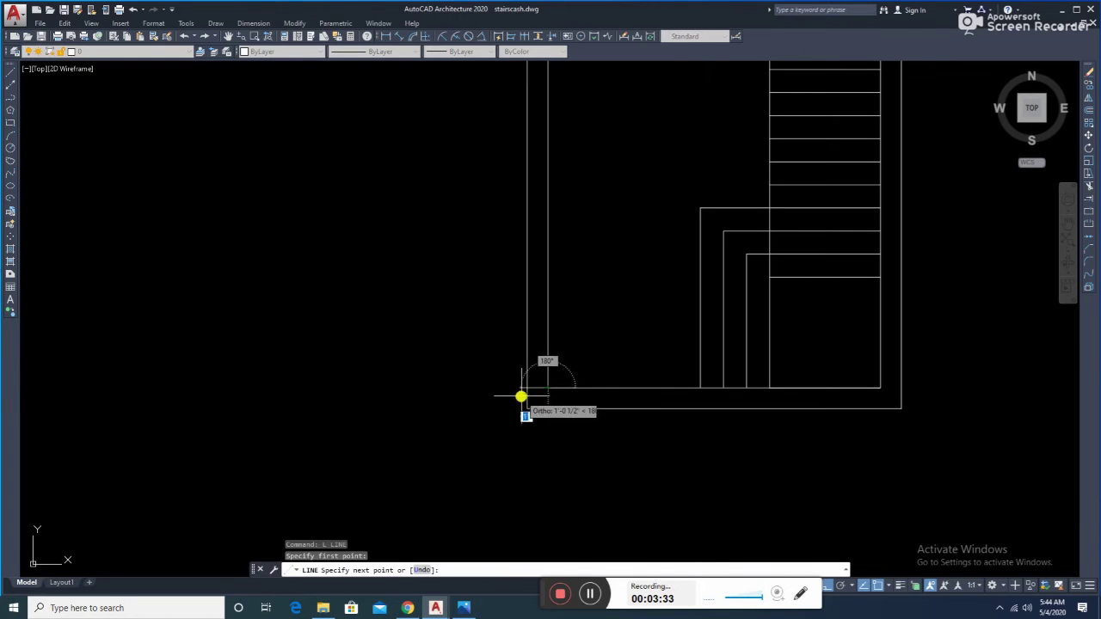
{"action": "left_click", "coordinate": [524, 394]}
{"action": "key", "text": "Escape"}
{"action": "type", "text": "o"}
{"action": "key", "text": "Return"}
{"action": "type", "text": "6"}
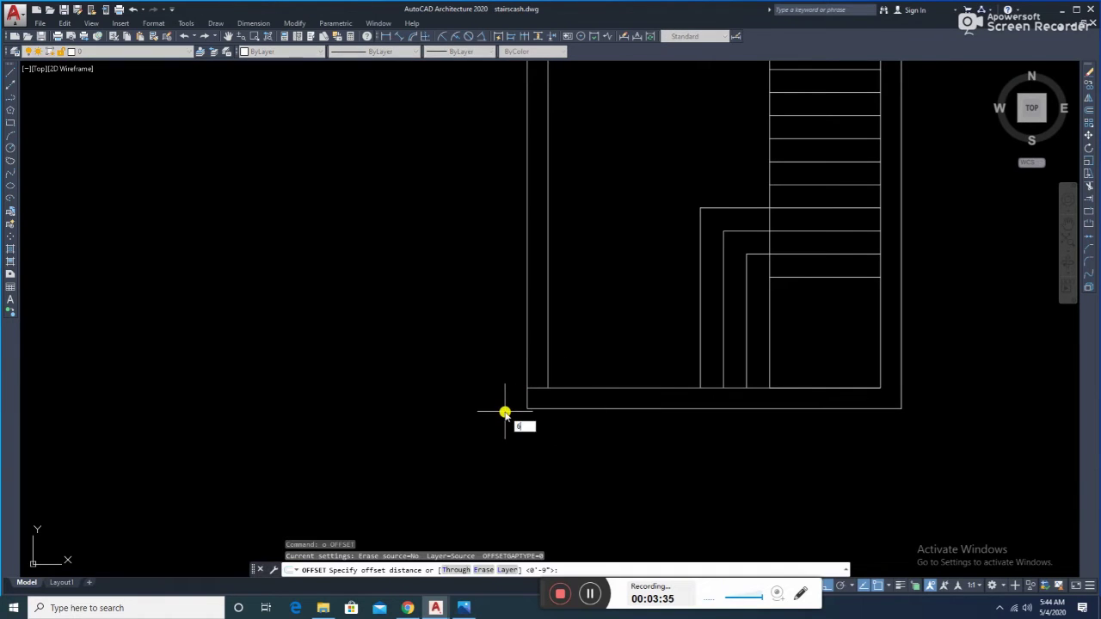
- Draw a long horizontal cutting line from the left wall out to the left
{"action": "key", "text": "Return"}
{"action": "left_click", "coordinate": [528, 385]}
{"action": "left_click", "coordinate": [533, 367]}
{"action": "key", "text": "Escape"}
{"action": "key", "text": "Escape"}
{"action": "key", "text": "Escape"}
{"action": "scroll", "coordinate": [565, 307], "scroll_direction": "down", "scroll_amount": 3}
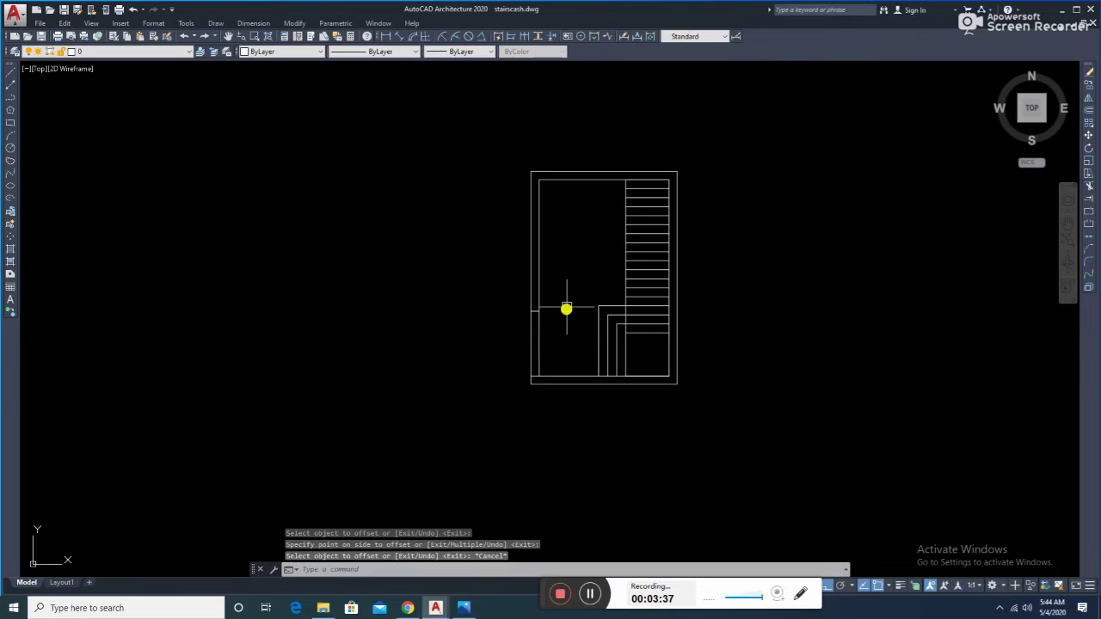
{"action": "type", "text": "l"}
- Trim the wall segments and leftover cutting line with crossing windows to open the gap
{"action": "key", "text": "Return"}
{"action": "left_click", "coordinate": [615, 307]}
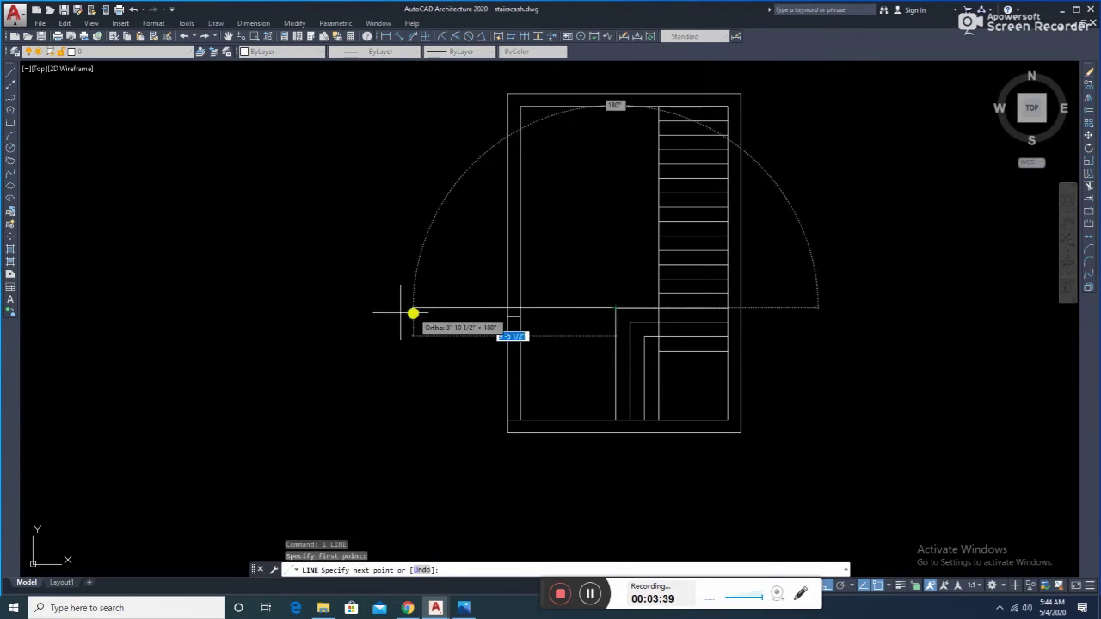
{"action": "left_click", "coordinate": [379, 307]}
{"action": "key", "text": "Escape"}
{"action": "scroll", "coordinate": [460, 282], "scroll_direction": "up", "scroll_amount": 4}
{"action": "type", "text": "tr"}
{"action": "key", "text": "Return"}
{"action": "key", "text": "Return"}
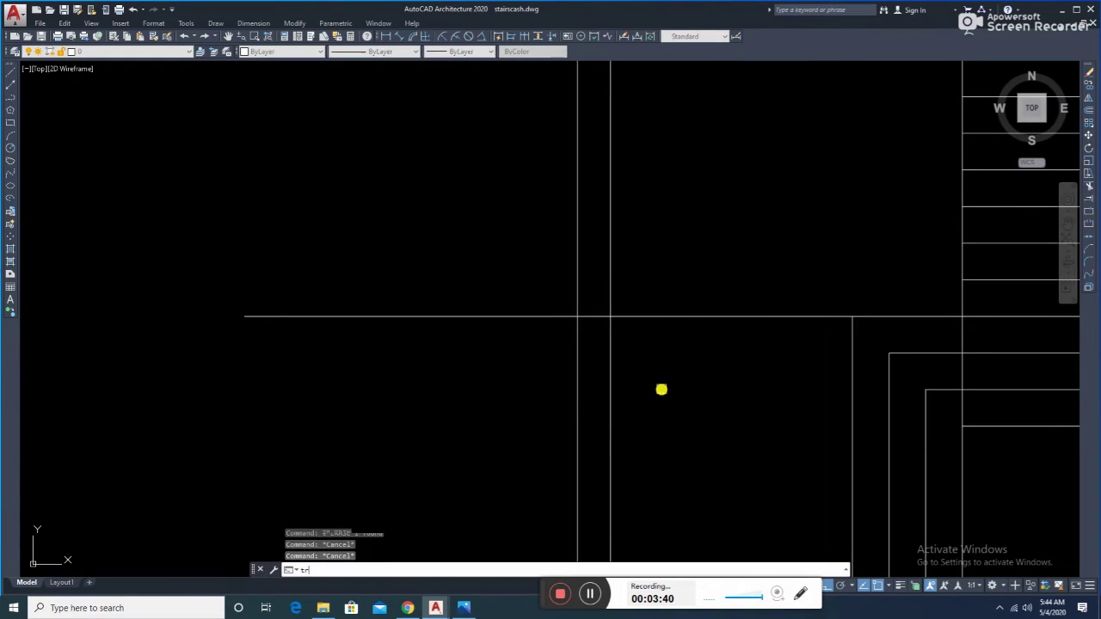
{"action": "left_click", "coordinate": [653, 301]}
{"action": "left_click", "coordinate": [612, 377]}
{"action": "left_click", "coordinate": [538, 290]}
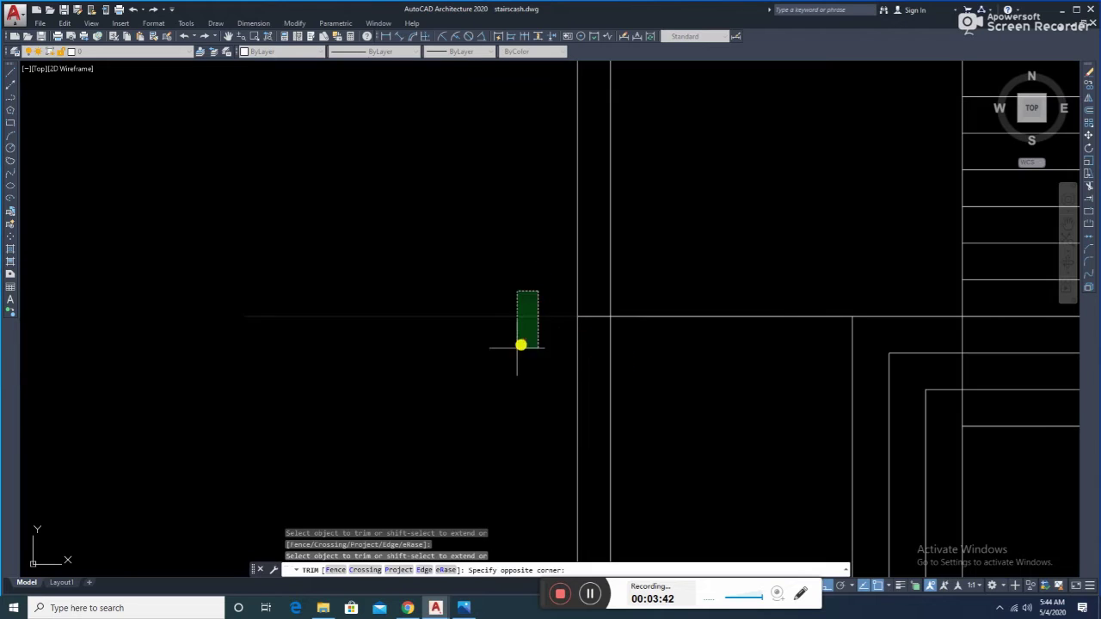
{"action": "left_click", "coordinate": [518, 344]}
{"action": "scroll", "coordinate": [667, 346], "scroll_direction": "down", "scroll_amount": 4}
{"action": "key", "text": "Escape"}
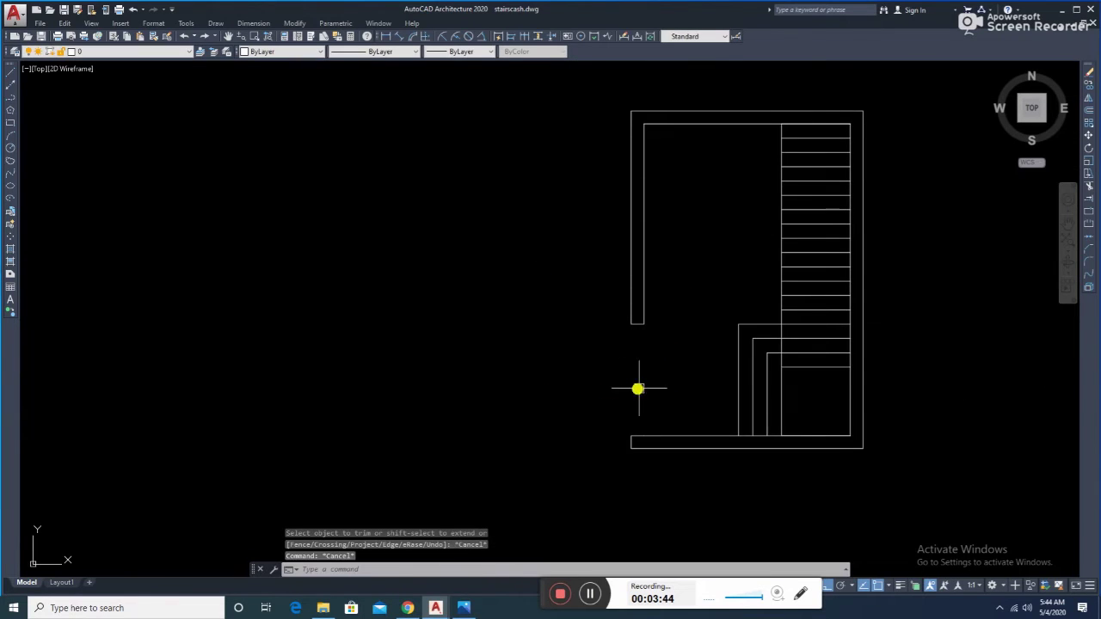
{"action": "middle_click_drag", "start_coordinate": [639, 387], "coordinate": [511, 400]}
{"action": "type", "text": "l"}
{"action": "key", "text": "Return"}
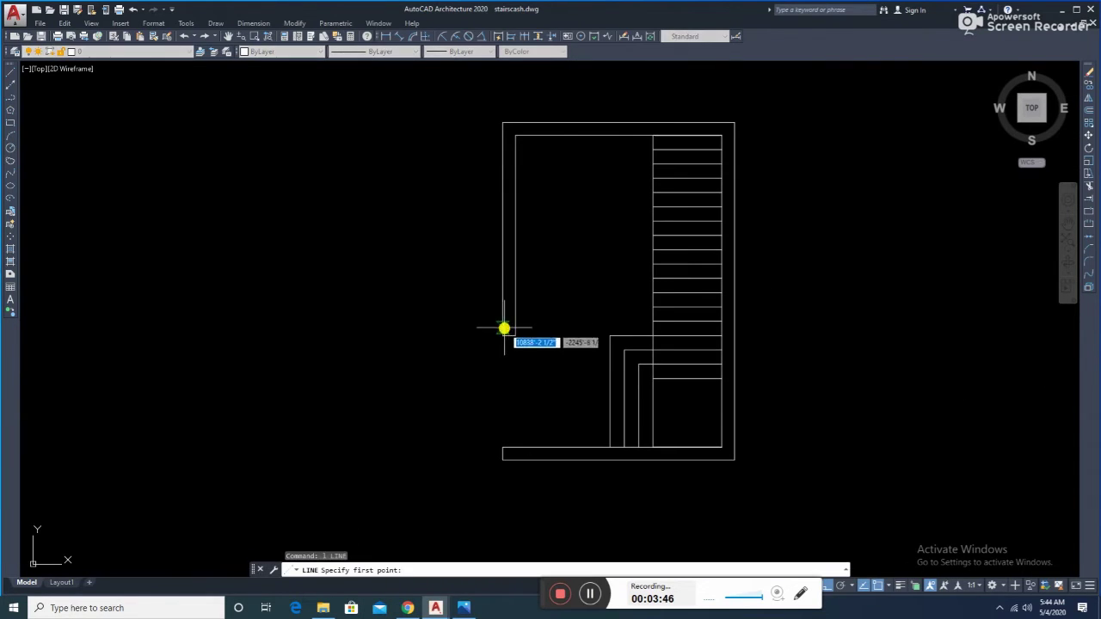
- Cap the left wall end with a line to the bottom wall and extend both stair lines to the top wall
{"action": "left_click", "coordinate": [503, 335]}
{"action": "left_click", "coordinate": [502, 447]}
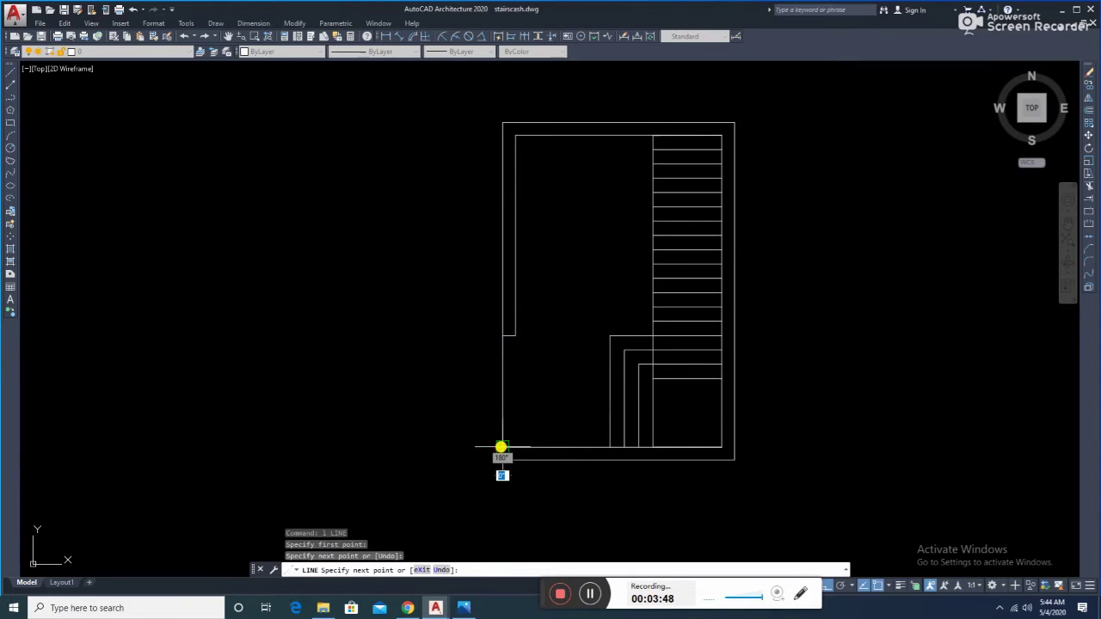
{"action": "key", "text": "Escape"}
{"action": "key", "text": "Escape"}
{"action": "scroll", "coordinate": [622, 233], "scroll_direction": "up", "scroll_amount": 4}
{"action": "type", "text": "ex"}
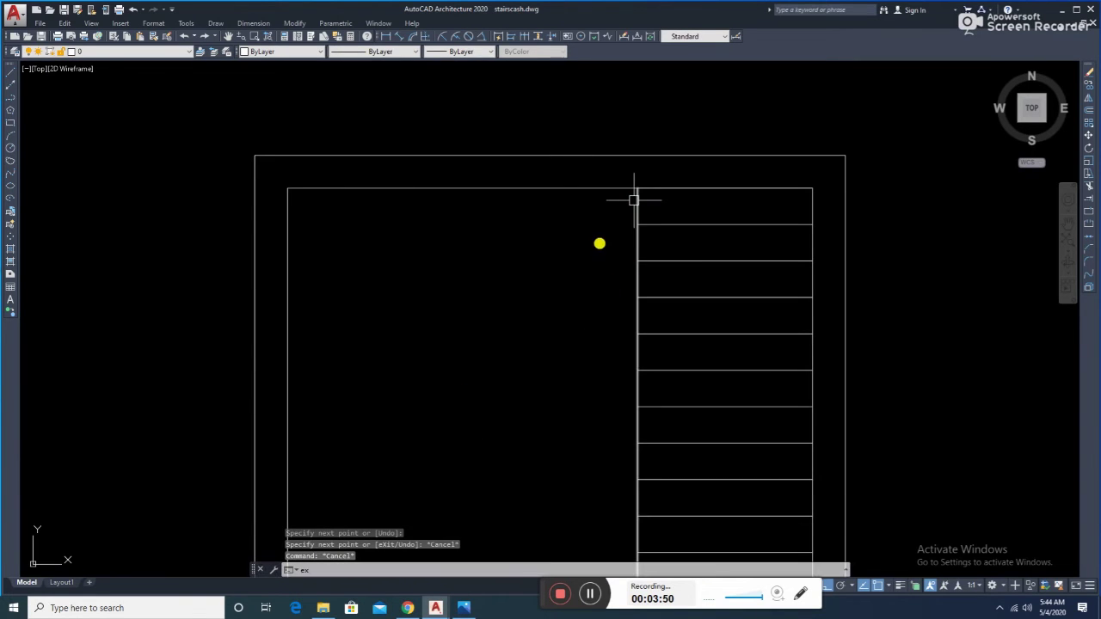
{"action": "key", "text": "Return"}
{"action": "left_click", "coordinate": [636, 216]}
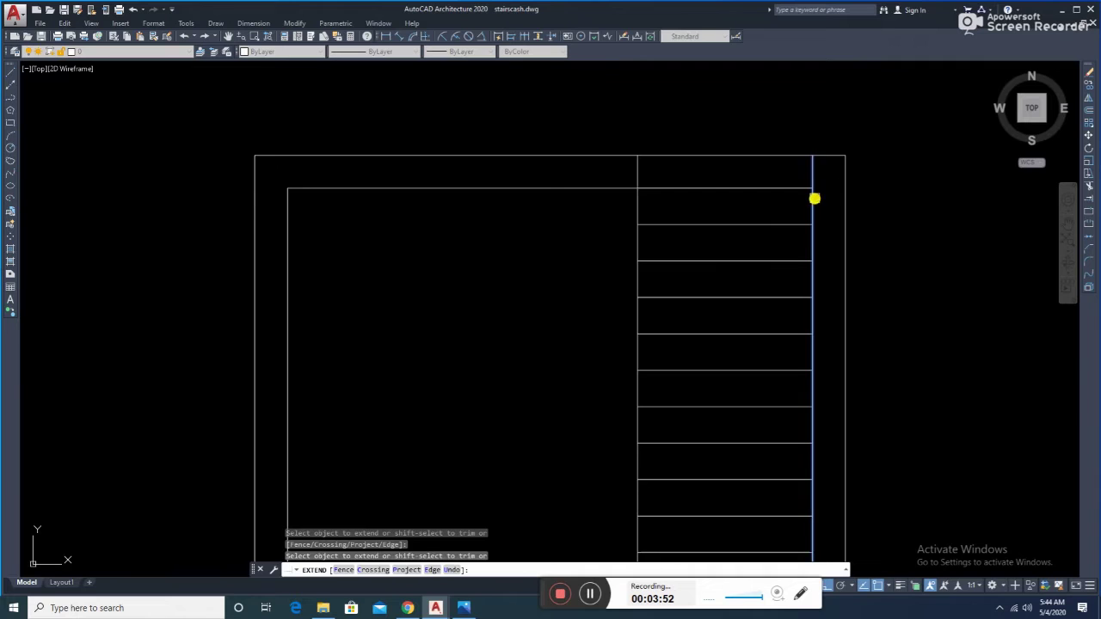
{"action": "left_click", "coordinate": [814, 199]}
{"action": "key", "text": "Escape"}
- Erase the top stair segment
{"action": "type", "text": "tr"}
{"action": "key", "text": "Return"}
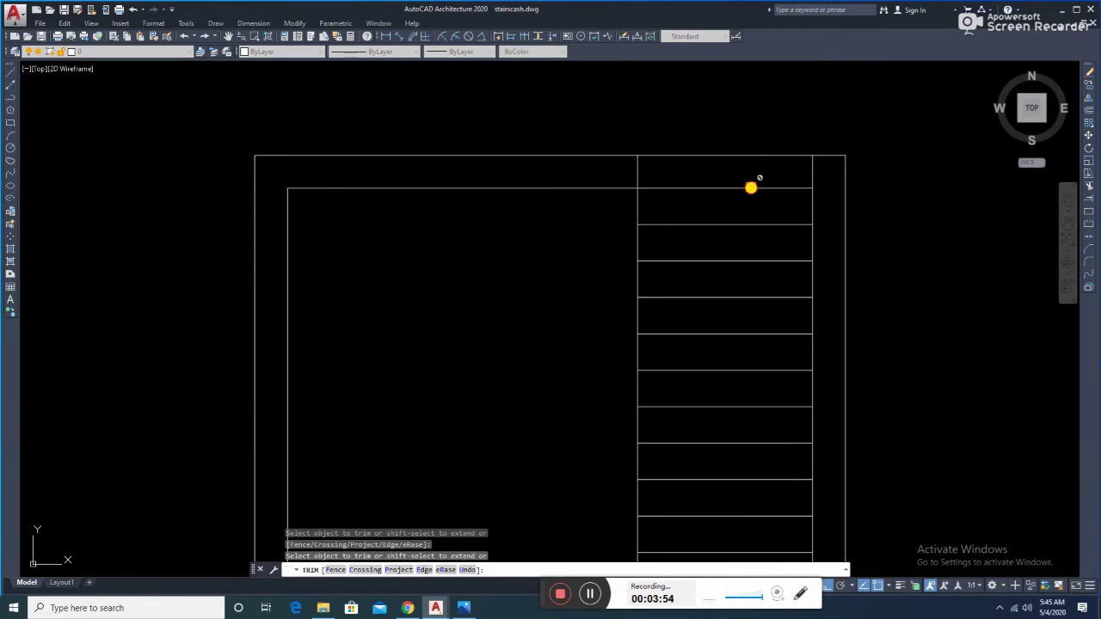
{"action": "key", "text": "Escape"}
{"action": "left_click", "coordinate": [743, 187]}
{"action": "key", "text": "e"}
{"action": "key", "text": "Return"}
{"action": "scroll", "coordinate": [731, 211], "scroll_direction": "down", "scroll_amount": 4}
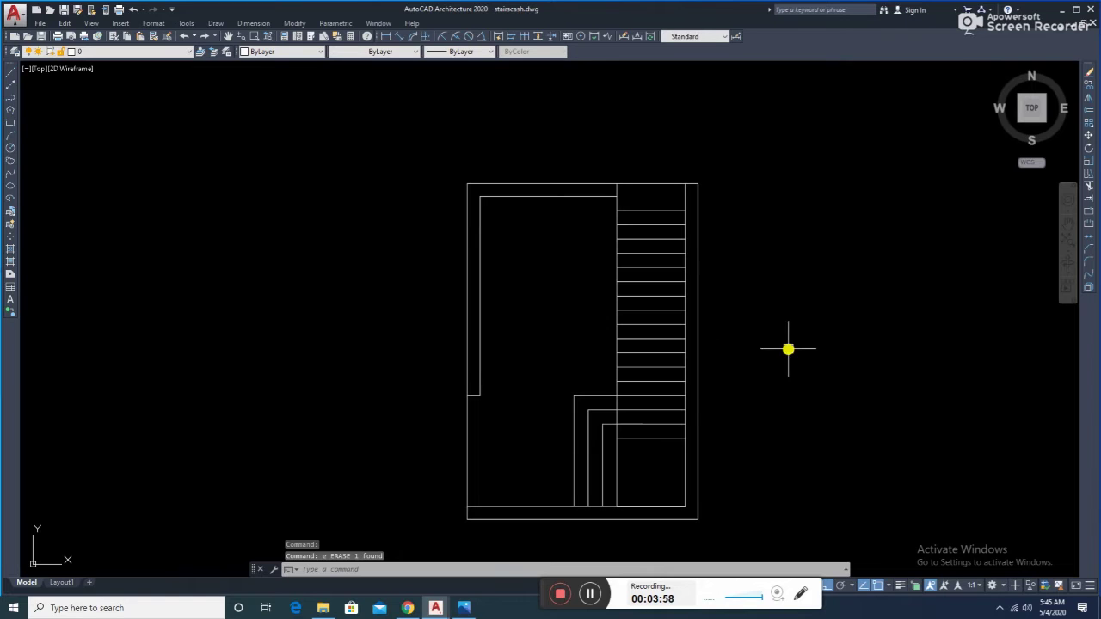
- Save the drawing
{"action": "middle_click_drag", "start_coordinate": [790, 312], "coordinate": [693, 290]}
{"action": "scroll", "coordinate": [703, 301], "scroll_direction": "down", "scroll_amount": 4}
{"action": "scroll", "coordinate": [641, 314], "scroll_direction": "up", "scroll_amount": 2}
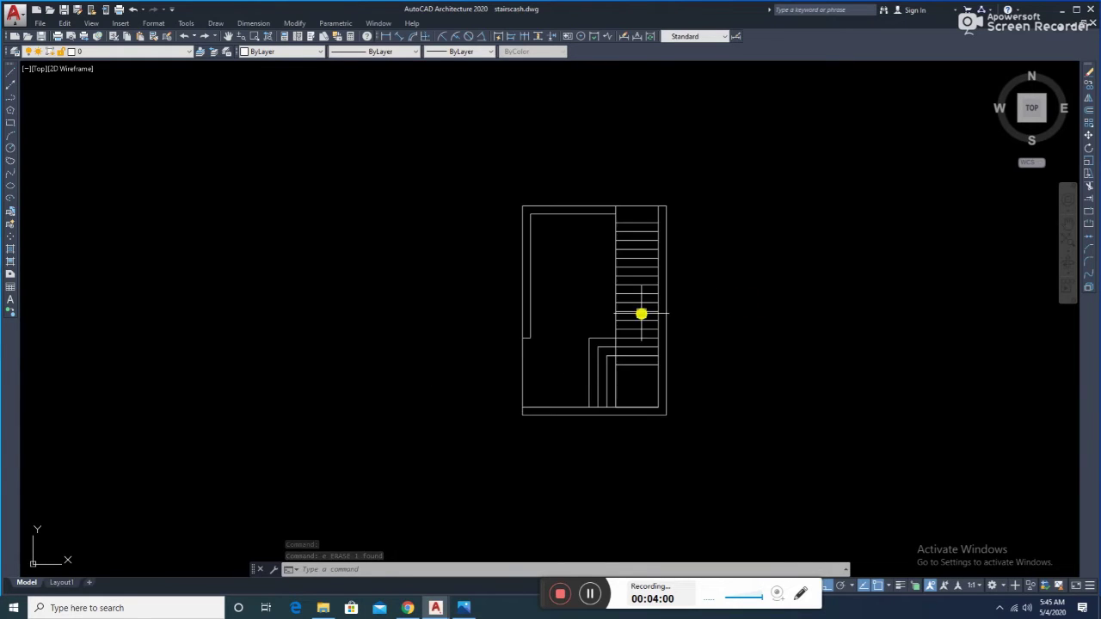
{"action": "middle_click_drag", "start_coordinate": [755, 330], "coordinate": [676, 334]}
{"action": "scroll", "coordinate": [683, 326], "scroll_direction": "down", "scroll_amount": 2}
{"action": "scroll", "coordinate": [664, 344], "scroll_direction": "up", "scroll_amount": 6}
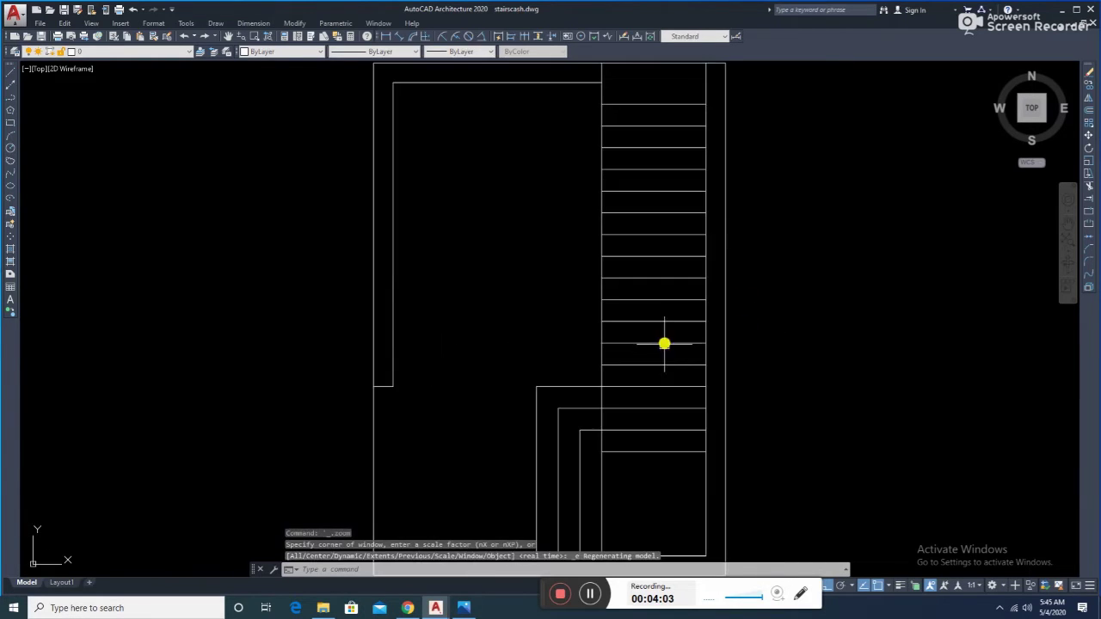
{"action": "scroll", "coordinate": [604, 304], "scroll_direction": "down", "scroll_amount": 2}
{"action": "key", "text": "Escape"}
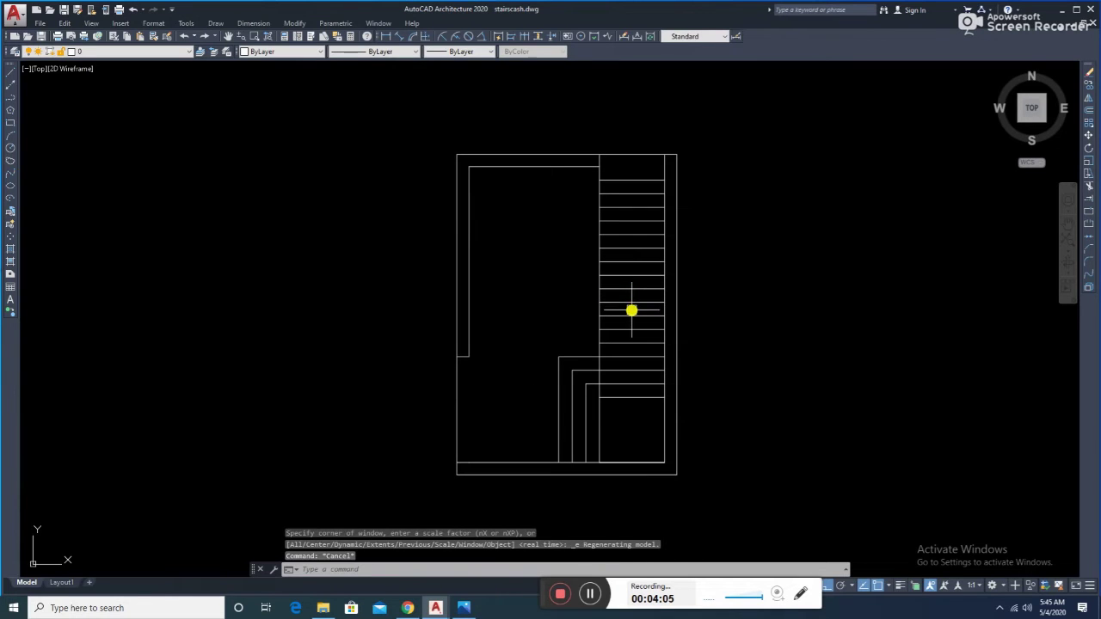
{"action": "key", "text": "ctrl+s"}
- Window-select the stair plan, then open the Hatch and Gradient dialog with pattern ANGLE
{"action": "scroll", "coordinate": [602, 318], "scroll_direction": "down", "scroll_amount": 5}
{"action": "scroll", "coordinate": [609, 256], "scroll_direction": "up", "scroll_amount": 4}
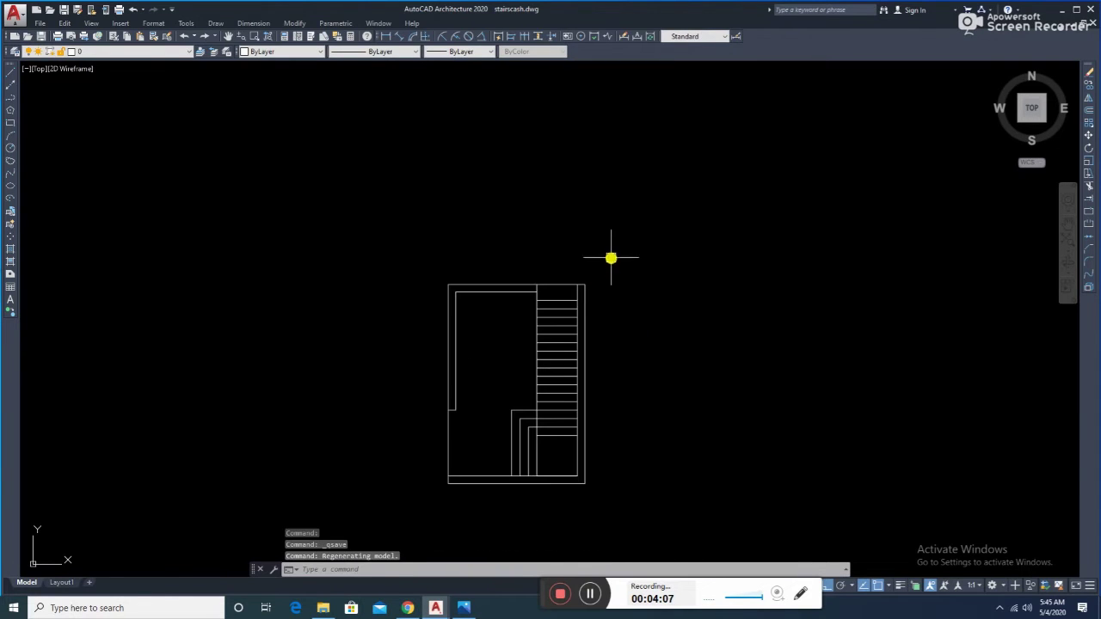
{"action": "left_click", "coordinate": [614, 249]}
{"action": "left_click", "coordinate": [445, 436]}
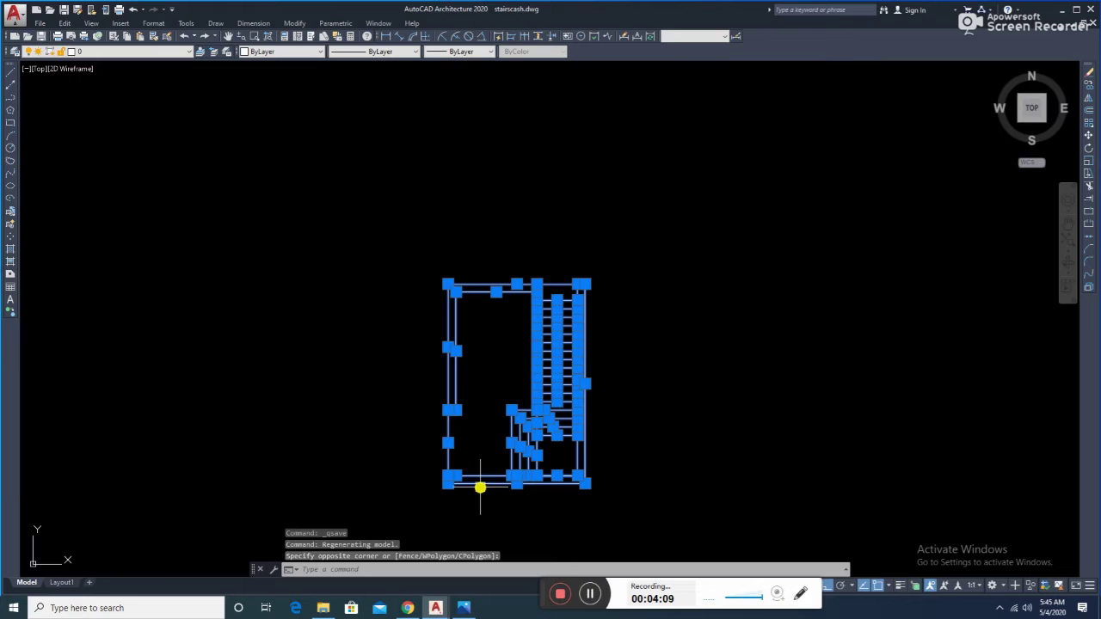
{"action": "type", "text": "ro"}
{"action": "key", "text": "Return"}
{"action": "key", "text": "Escape"}
{"action": "key", "text": "Escape"}
{"action": "key", "text": "Escape"}
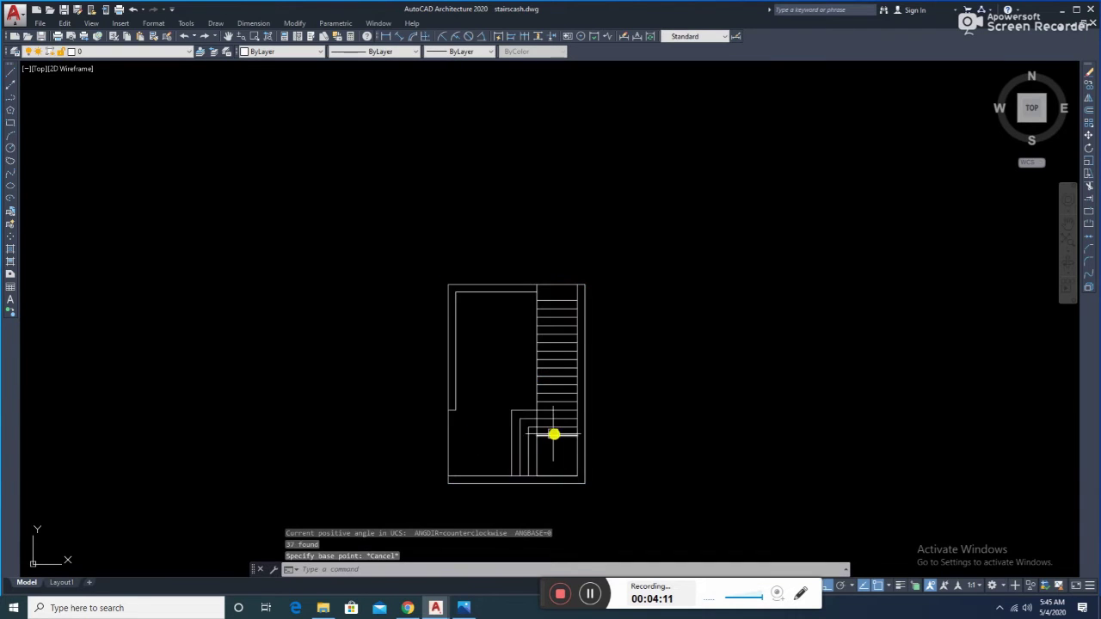
{"action": "middle_click_drag", "start_coordinate": [553, 433], "coordinate": [497, 404]}
{"action": "type", "text": "h"}
{"action": "key", "text": "Return"}
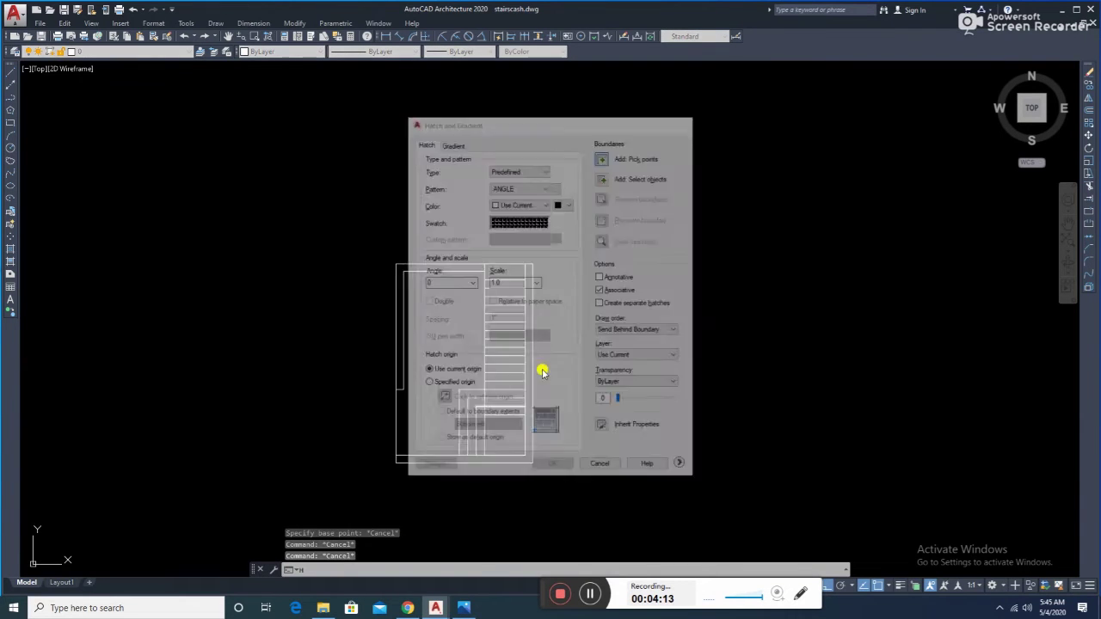
- Hatch the left wall strip by picking a point inside it
{"action": "left_click", "coordinate": [528, 359]}
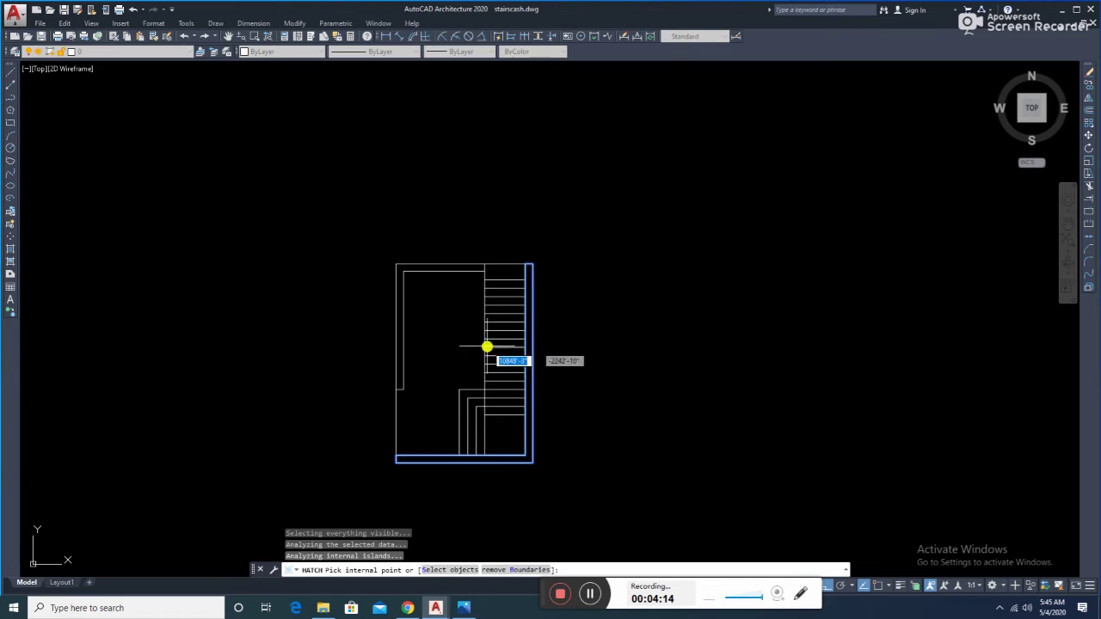
{"action": "left_click", "coordinate": [397, 285]}
{"action": "key", "text": "Return"}
{"action": "key", "text": "Return"}
{"action": "scroll", "coordinate": [397, 285], "scroll_direction": "up", "scroll_amount": 2}
{"action": "scroll", "coordinate": [397, 284], "scroll_direction": "up", "scroll_amount": 2}
- Change the new wall hatch's pattern to ANSI32
{"action": "left_click", "coordinate": [400, 278]}
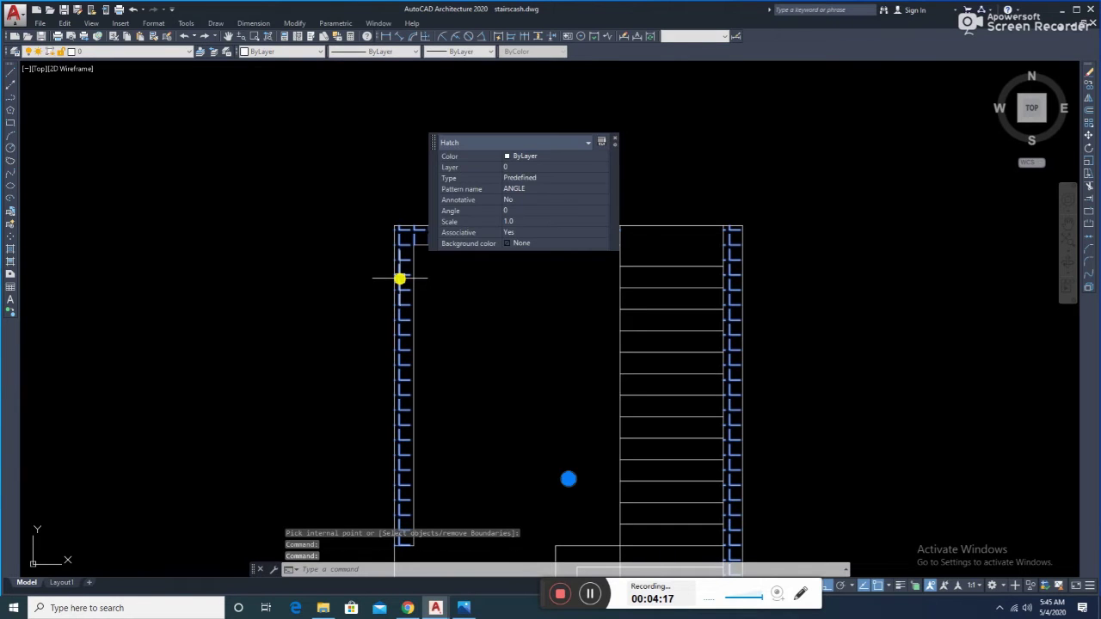
{"action": "left_click", "coordinate": [604, 186]}
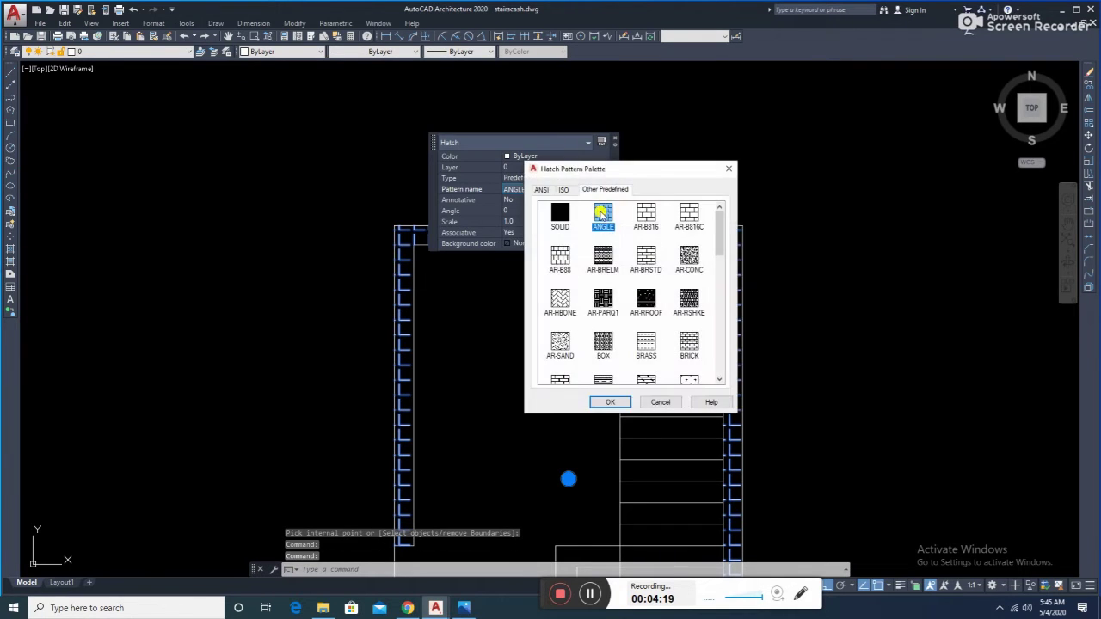
{"action": "left_click", "coordinate": [542, 189]}
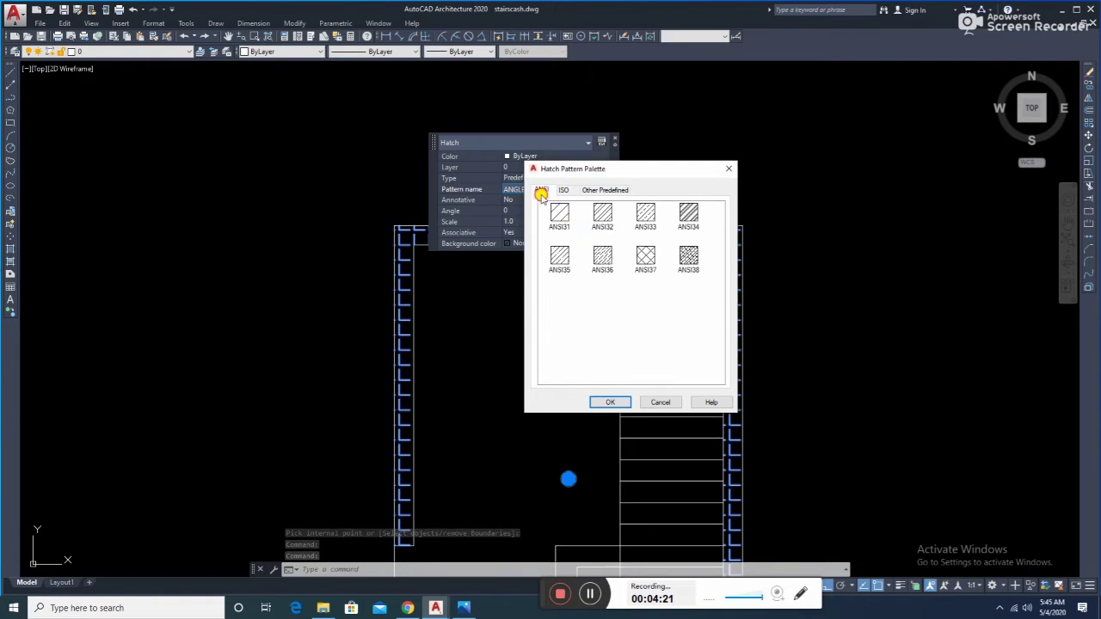
{"action": "double_click", "coordinate": [604, 215]}
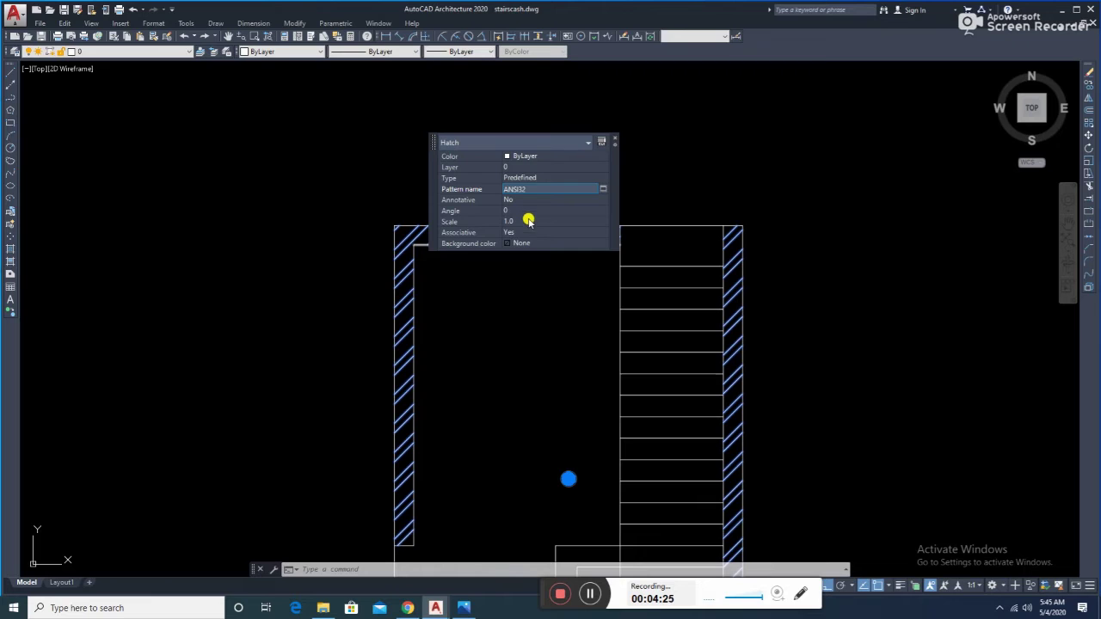
{"action": "key", "text": "Return"}
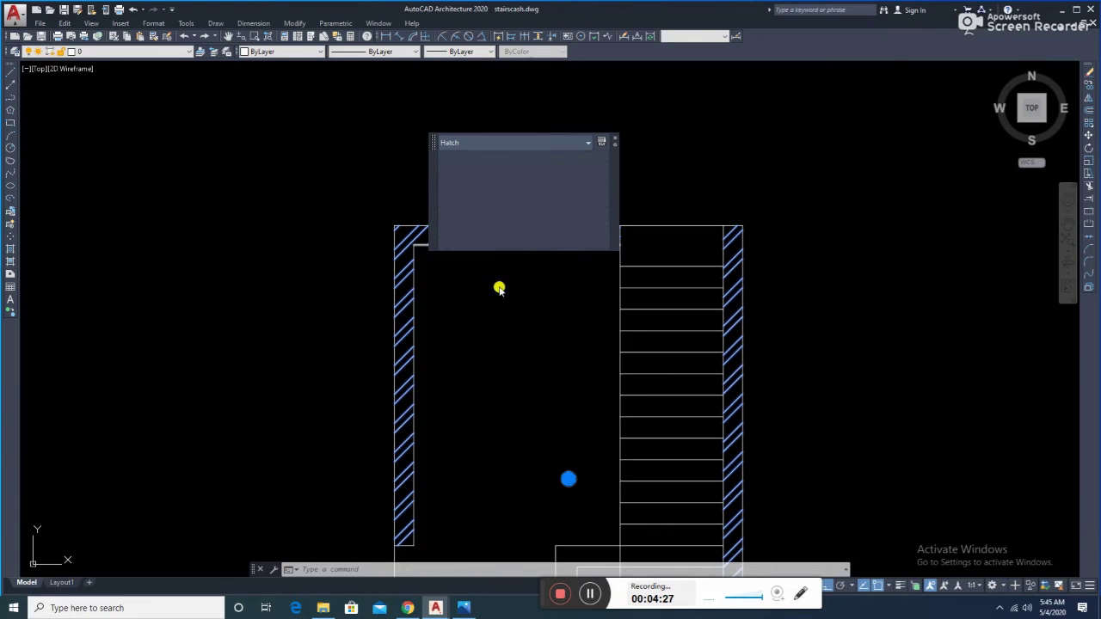
{"action": "left_click", "coordinate": [457, 319]}
{"action": "key", "text": "Escape"}
{"action": "scroll", "coordinate": [401, 237], "scroll_direction": "up", "scroll_amount": 4}
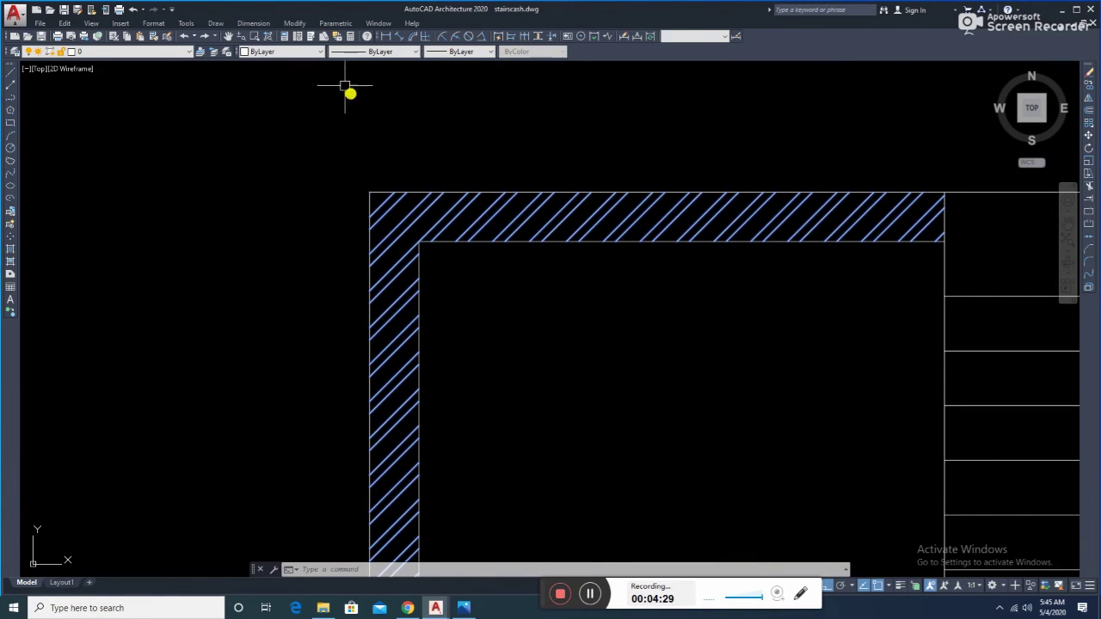
- Make the wall hatch cyan from the Color dropdown
{"action": "left_click", "coordinate": [297, 52]}
{"action": "left_click", "coordinate": [308, 110]}
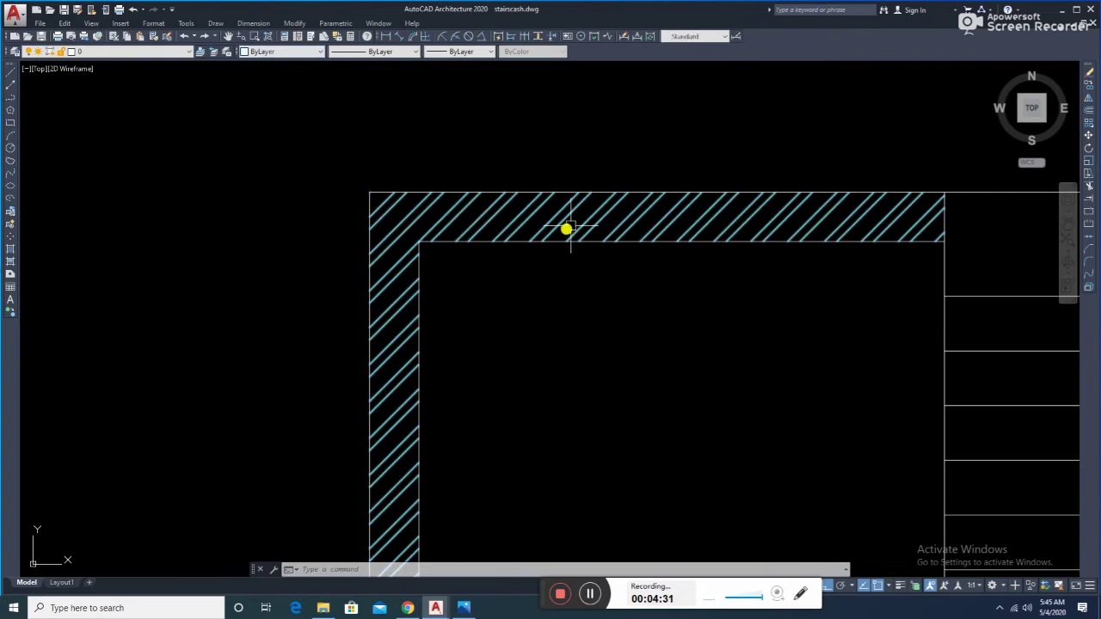
{"action": "scroll", "coordinate": [568, 228], "scroll_direction": "down", "scroll_amount": 5}
{"action": "scroll", "coordinate": [709, 221], "scroll_direction": "down", "scroll_amount": 3}
{"action": "left_click", "coordinate": [712, 197]}
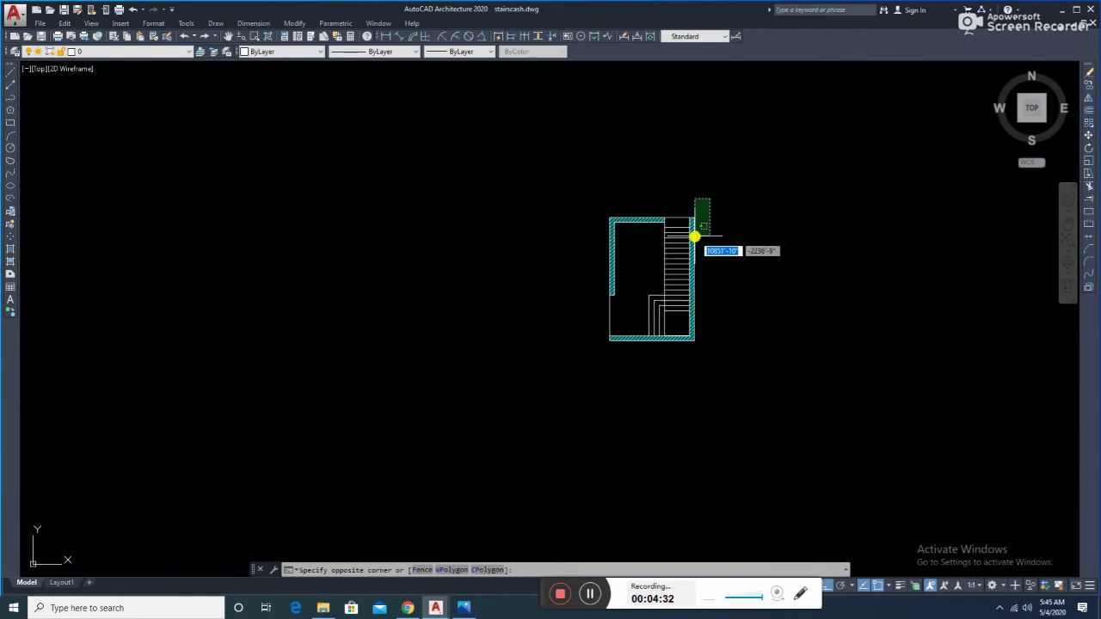
- Rotate the selected stair plan 90° about a base point so the flight runs horizontally
{"action": "left_click", "coordinate": [573, 376]}
{"action": "type", "text": "ro"}
{"action": "key", "text": "Return"}
{"action": "left_click", "coordinate": [571, 318]}
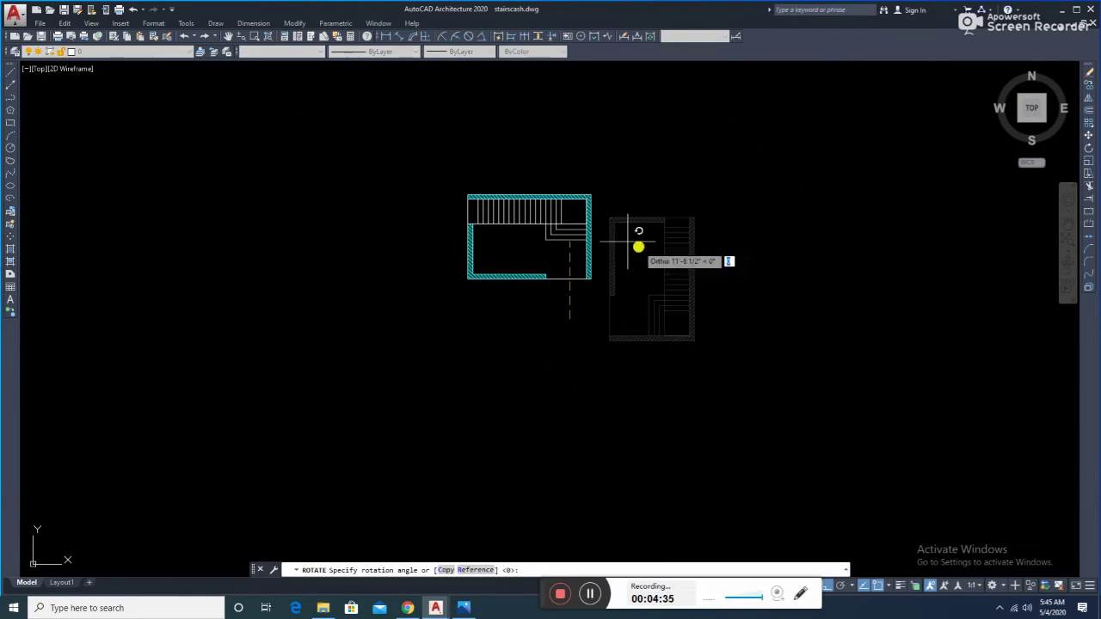
{"action": "left_click", "coordinate": [578, 177]}
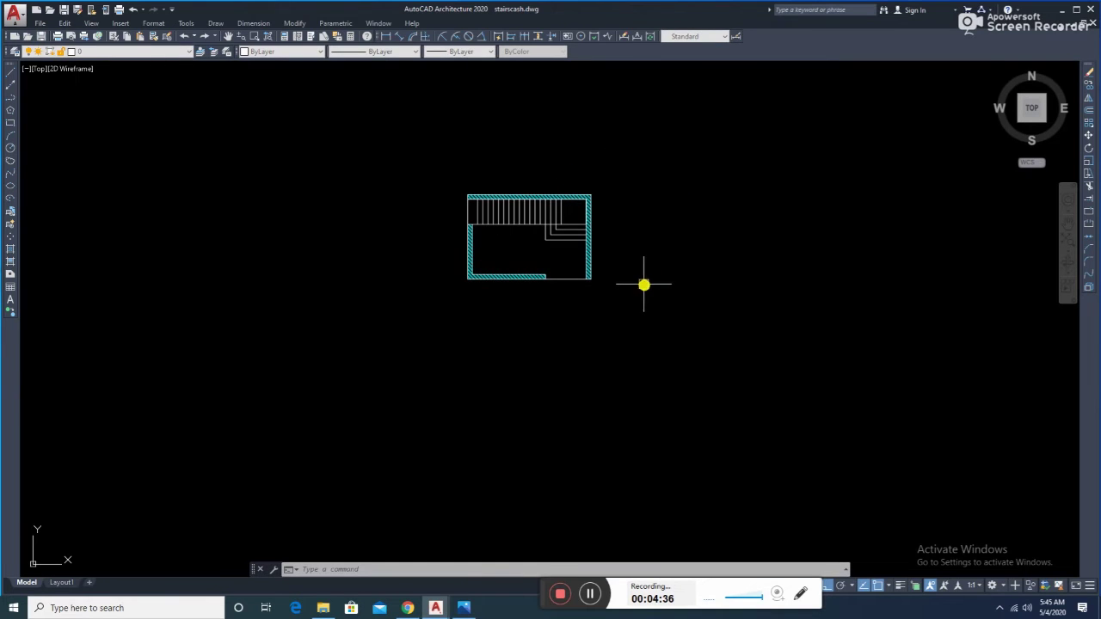
{"action": "scroll", "coordinate": [562, 221], "scroll_direction": "up", "scroll_amount": 6}
{"action": "scroll", "coordinate": [570, 242], "scroll_direction": "down", "scroll_amount": 4}
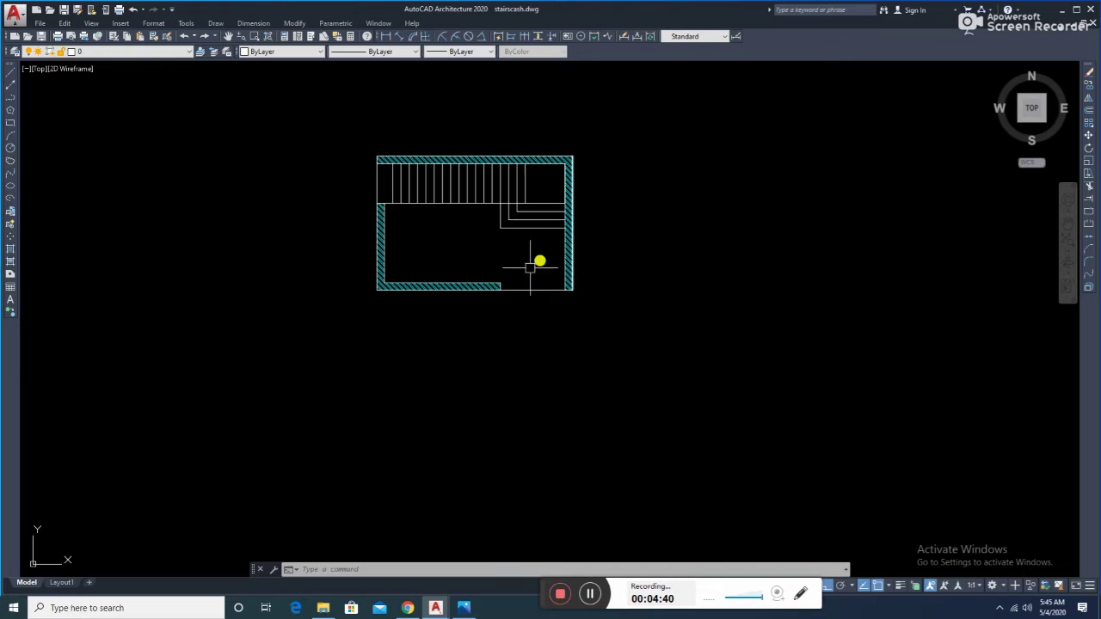
{"action": "middle_click_drag", "start_coordinate": [529, 267], "coordinate": [563, 270]}
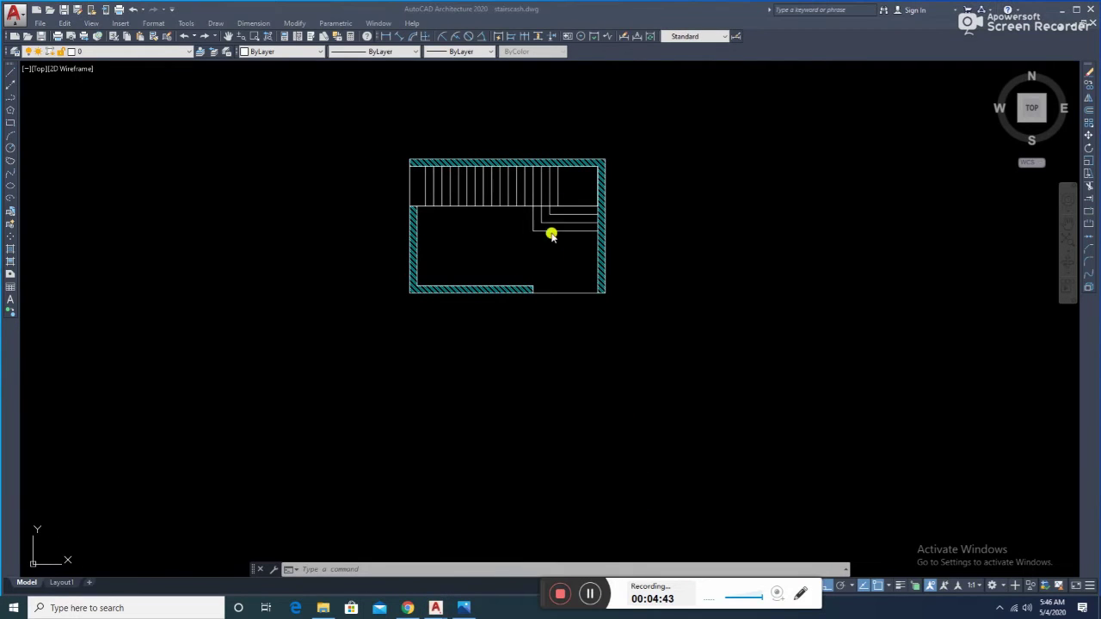
{"action": "scroll", "coordinate": [555, 332], "scroll_direction": "down", "scroll_amount": 2}
- Draw two vertical lines down from the plan's lower-left and lower-right wall corners
{"action": "middle_click_drag", "start_coordinate": [555, 332], "coordinate": [573, 287]}
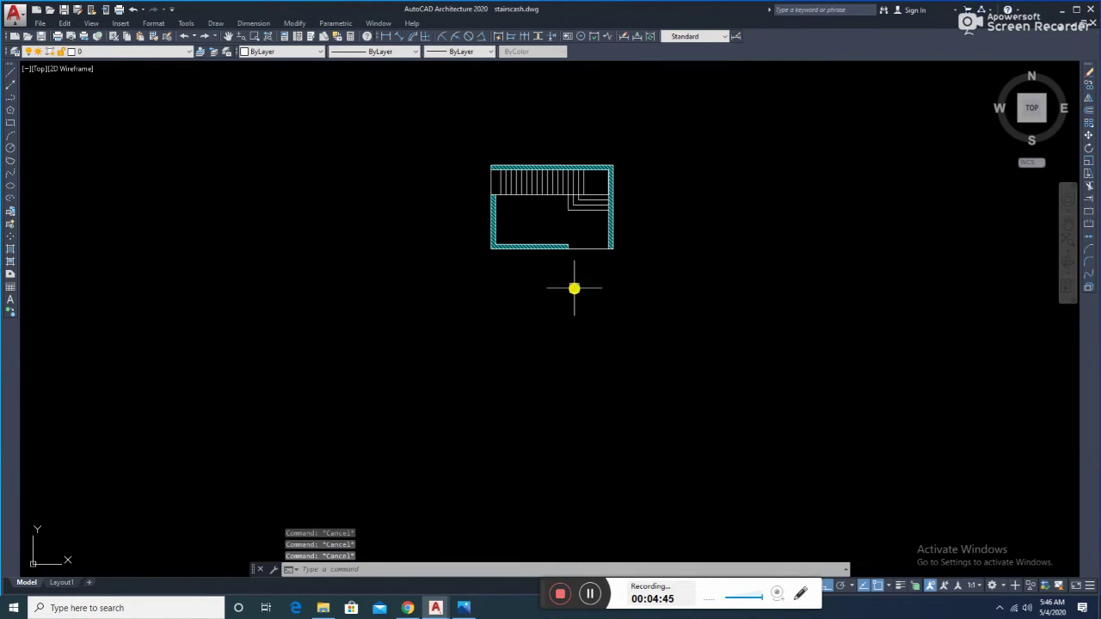
{"action": "type", "text": "l"}
{"action": "key", "text": "Return"}
{"action": "scroll", "coordinate": [484, 234], "scroll_direction": "up", "scroll_amount": 3}
{"action": "left_click", "coordinate": [505, 234]}
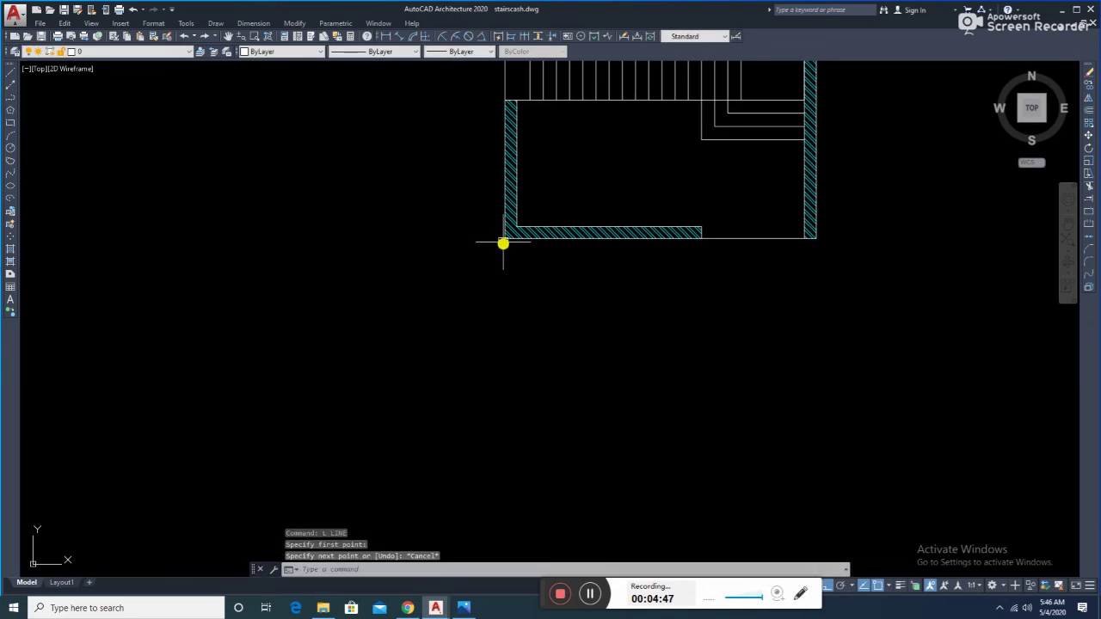
{"action": "scroll", "coordinate": [507, 217], "scroll_direction": "down", "scroll_amount": 5}
{"action": "left_click", "coordinate": [507, 319]}
{"action": "key", "text": "Return"}
{"action": "key", "text": "Return"}
{"action": "scroll", "coordinate": [550, 246], "scroll_direction": "up", "scroll_amount": 3}
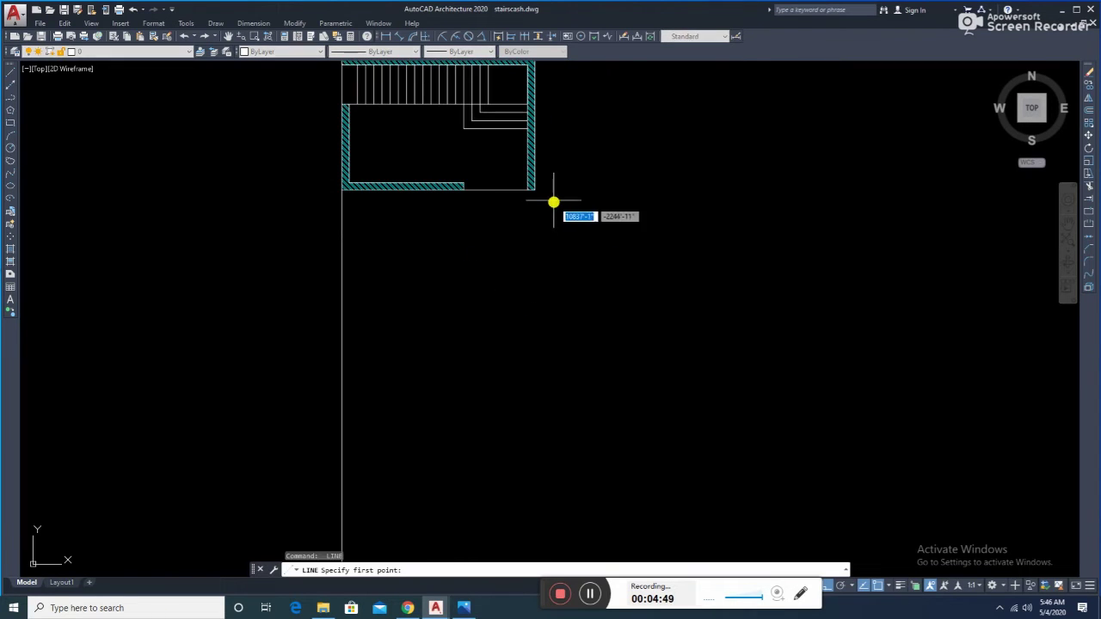
{"action": "left_click", "coordinate": [535, 188]}
{"action": "scroll", "coordinate": [535, 188], "scroll_direction": "down", "scroll_amount": 2}
{"action": "left_click", "coordinate": [543, 381]}
{"action": "key", "text": "Escape"}
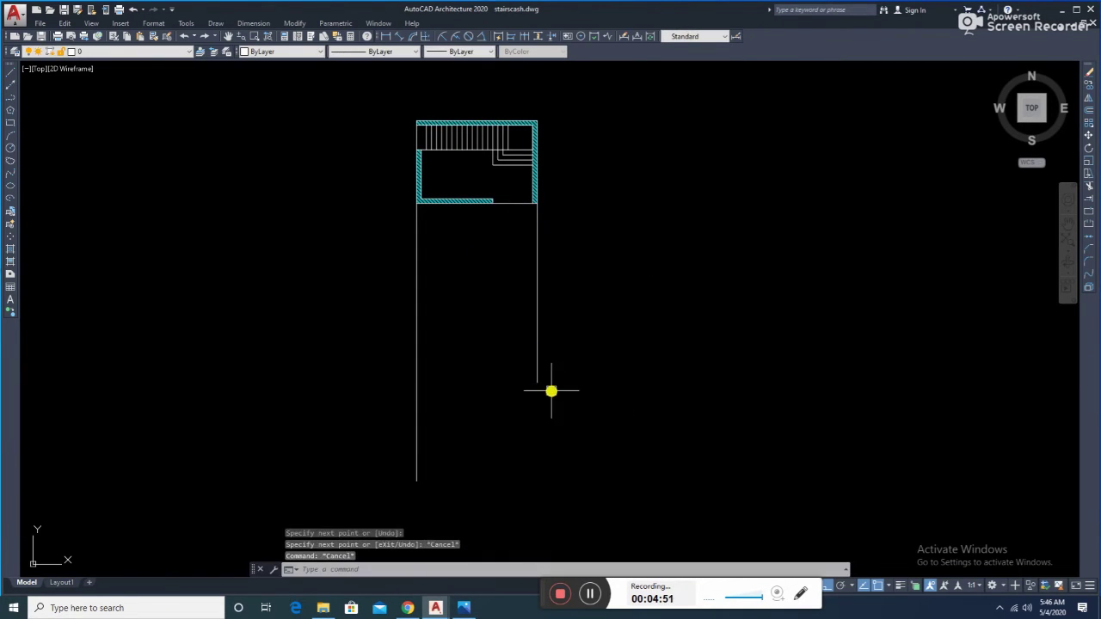
- Draw a horizontal line across both verticals and trim its overhanging ends
{"action": "type", "text": "l"}
{"action": "key", "text": "Return"}
{"action": "left_click", "coordinate": [392, 345]}
{"action": "left_click", "coordinate": [614, 345]}
{"action": "key", "text": "Escape"}
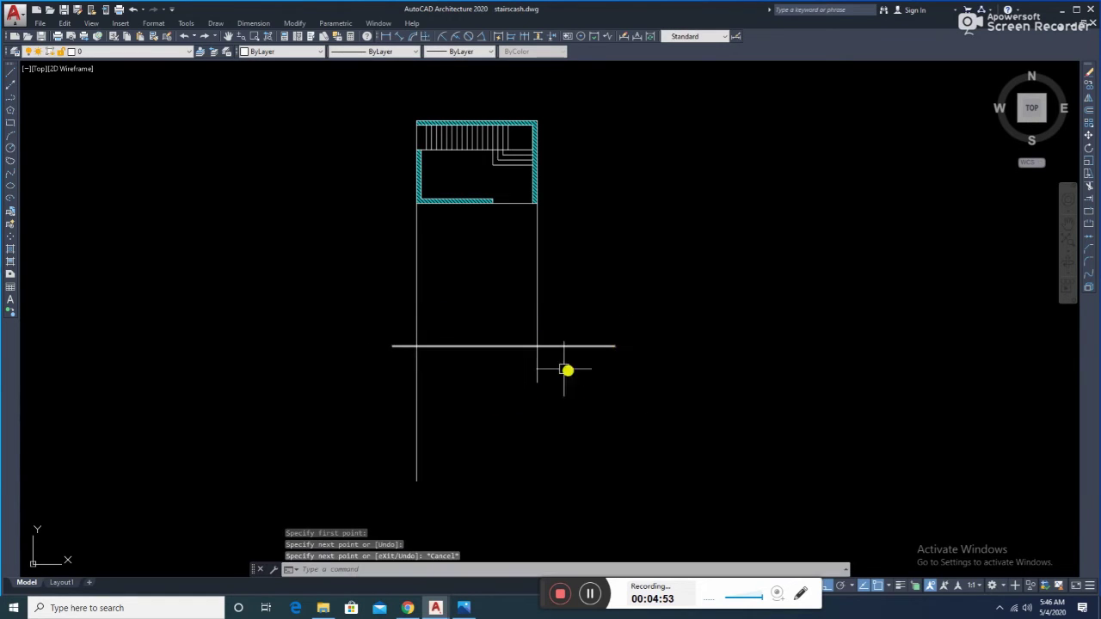
{"action": "type", "text": "t"}
{"action": "key", "text": "Return"}
{"action": "left_click", "coordinate": [408, 352]}
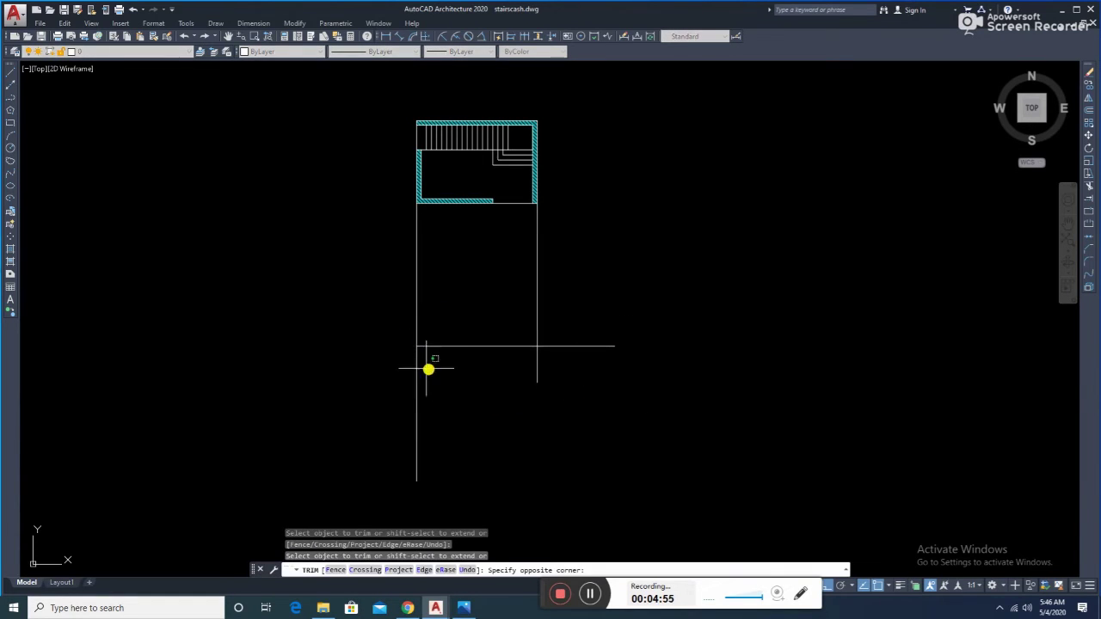
{"action": "key", "text": "Escape"}
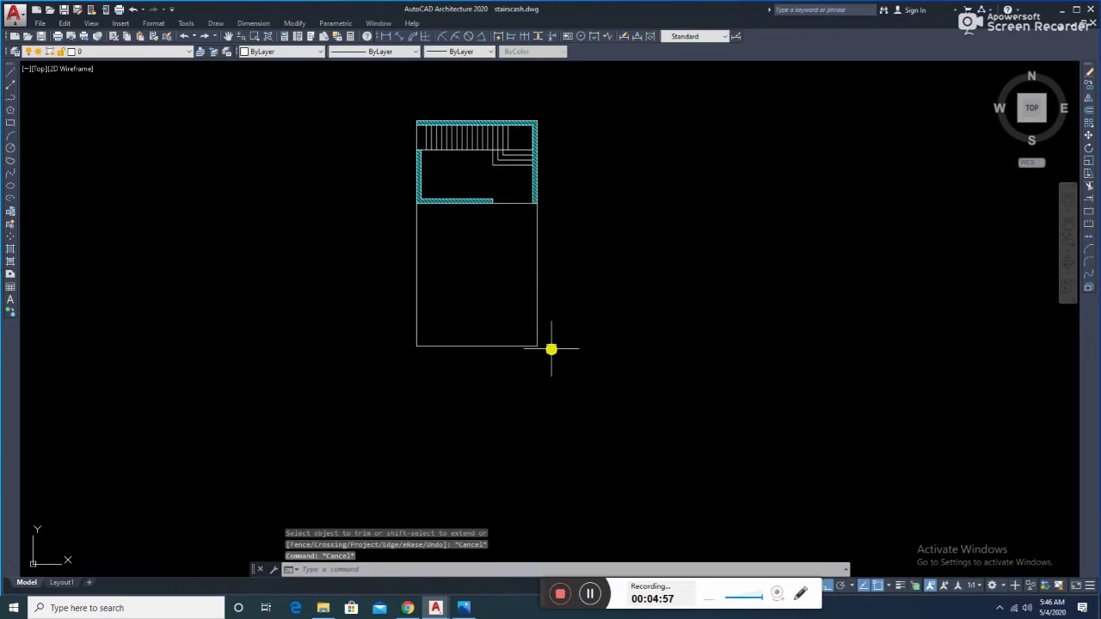
- Offset the bottom line 12" upward and trim the box sides between the two horizontals
{"action": "type", "text": "o"}
{"action": "key", "text": "Return"}
{"action": "key", "text": "Return"}
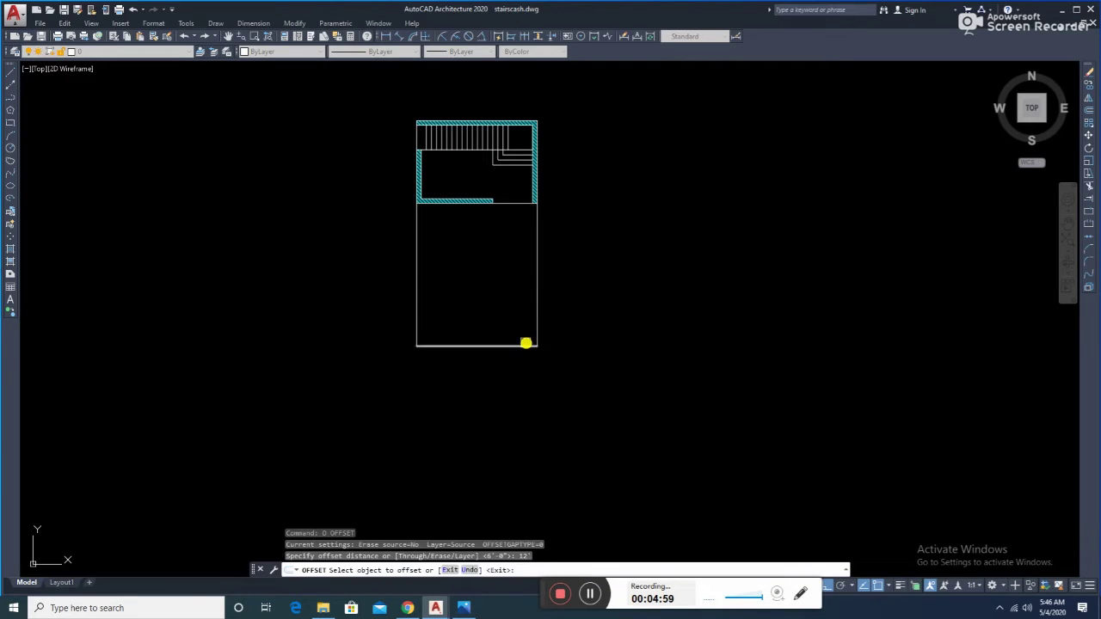
{"action": "left_click", "coordinate": [525, 346]}
{"action": "left_click", "coordinate": [523, 312]}
{"action": "key", "text": "Escape"}
{"action": "key", "text": "Escape"}
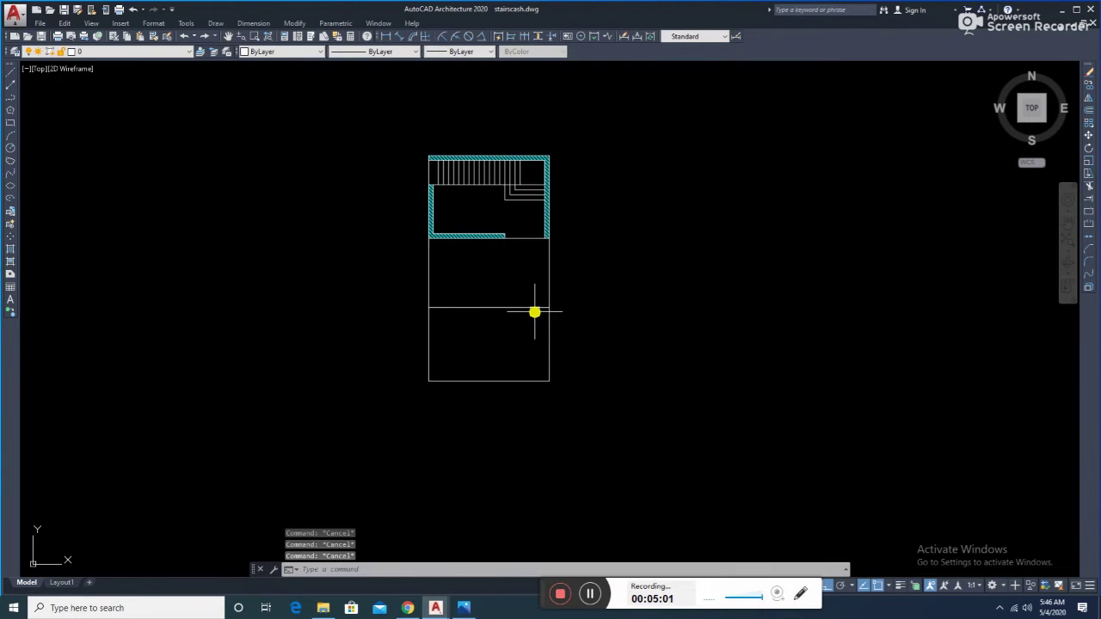
{"action": "type", "text": "tr"}
{"action": "key", "text": "Return"}
{"action": "key", "text": "Return"}
{"action": "left_click_drag", "start_coordinate": [560, 278], "coordinate": [413, 258]}
{"action": "key", "text": "Escape"}
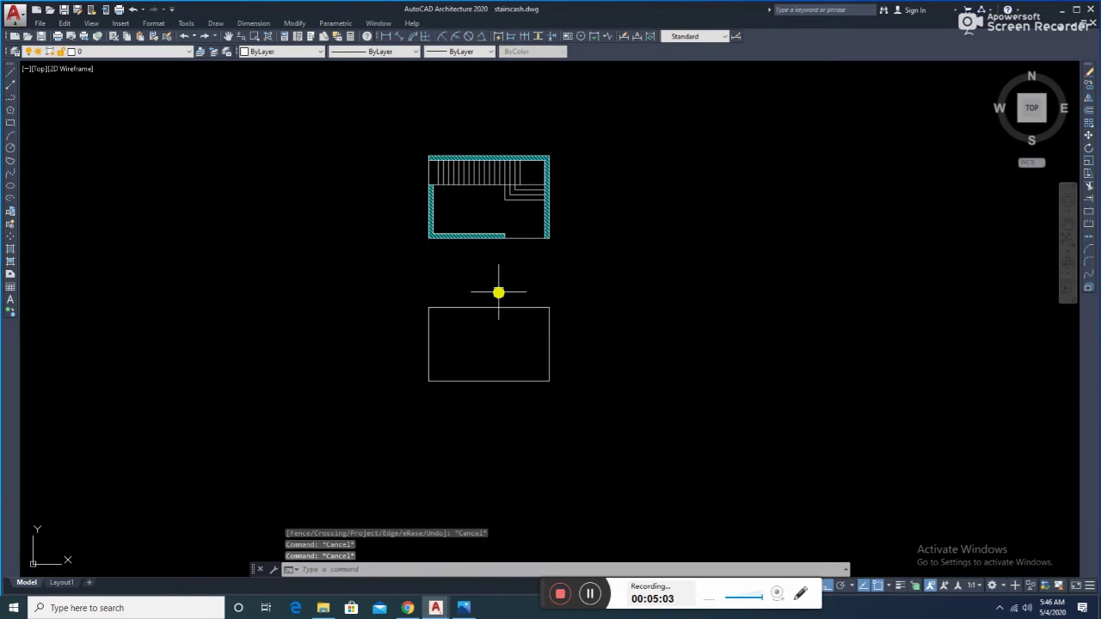
{"action": "type", "text": "l"}
{"action": "key", "text": "Return"}
- Draw three vertical lines from the landing and step corners down to the rectangle's bottom
{"action": "scroll", "coordinate": [516, 225], "scroll_direction": "up", "scroll_amount": 2}
{"action": "left_click", "coordinate": [497, 182]}
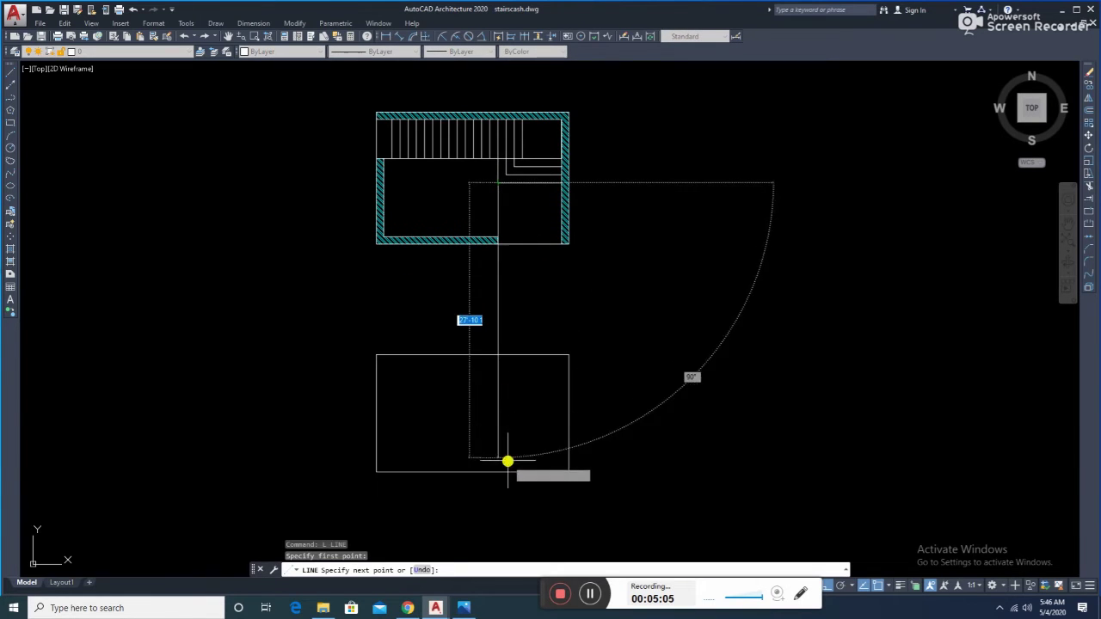
{"action": "left_click", "coordinate": [498, 471]}
{"action": "key", "text": "Return"}
{"action": "key", "text": "Return"}
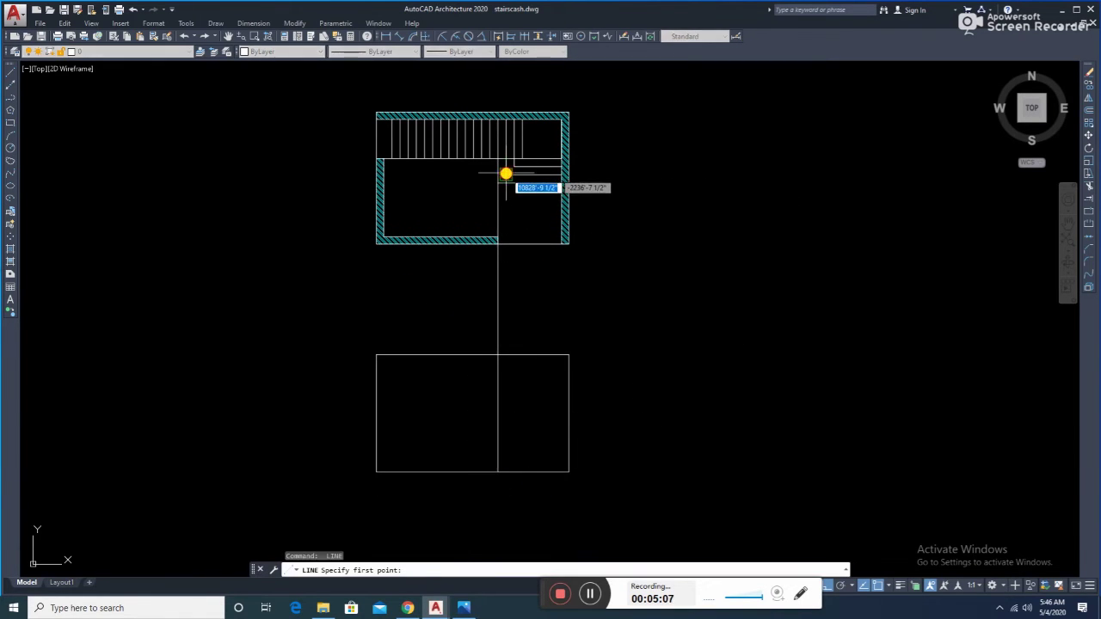
{"action": "left_click", "coordinate": [505, 173]}
{"action": "left_click", "coordinate": [506, 471]}
{"action": "key", "text": "Return"}
{"action": "key", "text": "Return"}
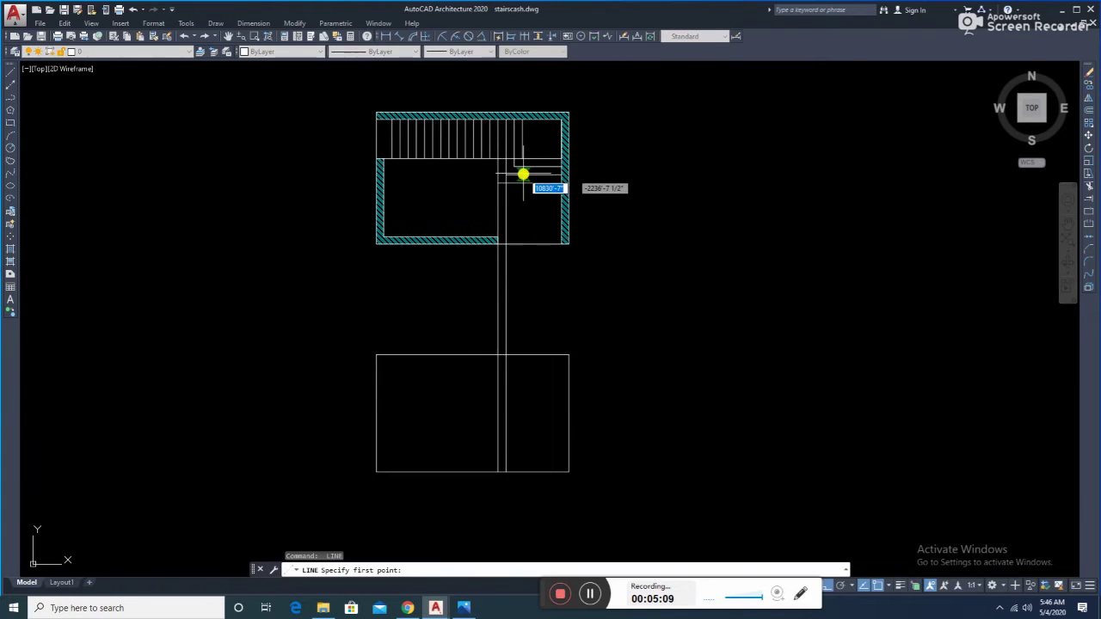
{"action": "left_click", "coordinate": [515, 168]}
{"action": "left_click", "coordinate": [514, 471]}
{"action": "key", "text": "Escape"}
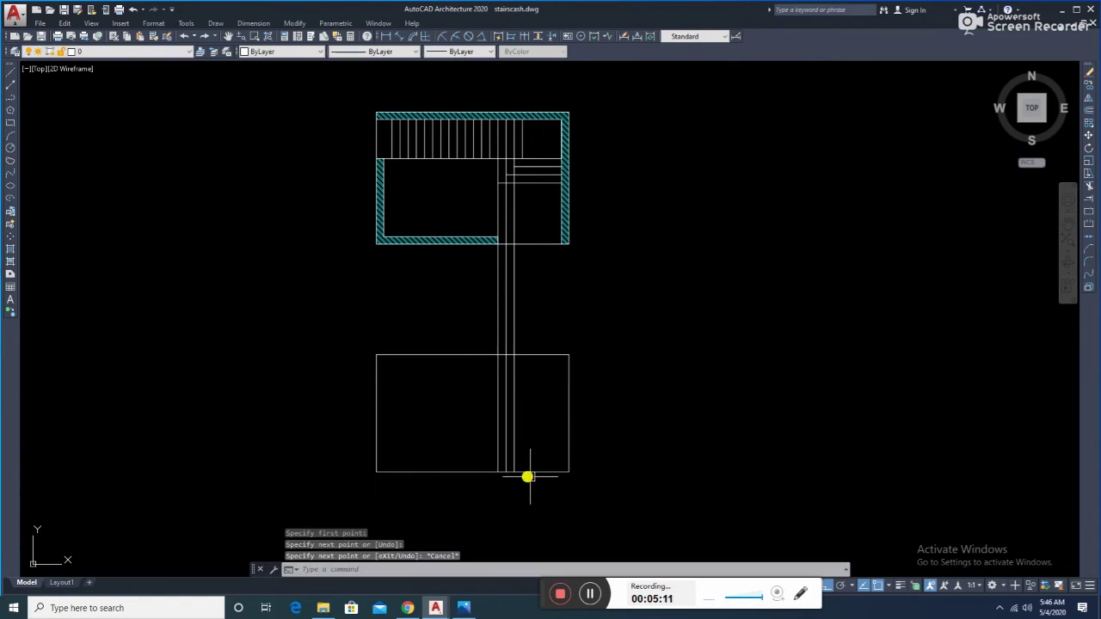
{"action": "key", "text": "Escape"}
- Offset the rectangle's bottom line and erase the misplaced copy
{"action": "scroll", "coordinate": [521, 459], "scroll_direction": "up", "scroll_amount": 2}
{"action": "middle_click_drag", "start_coordinate": [567, 456], "coordinate": [563, 423]}
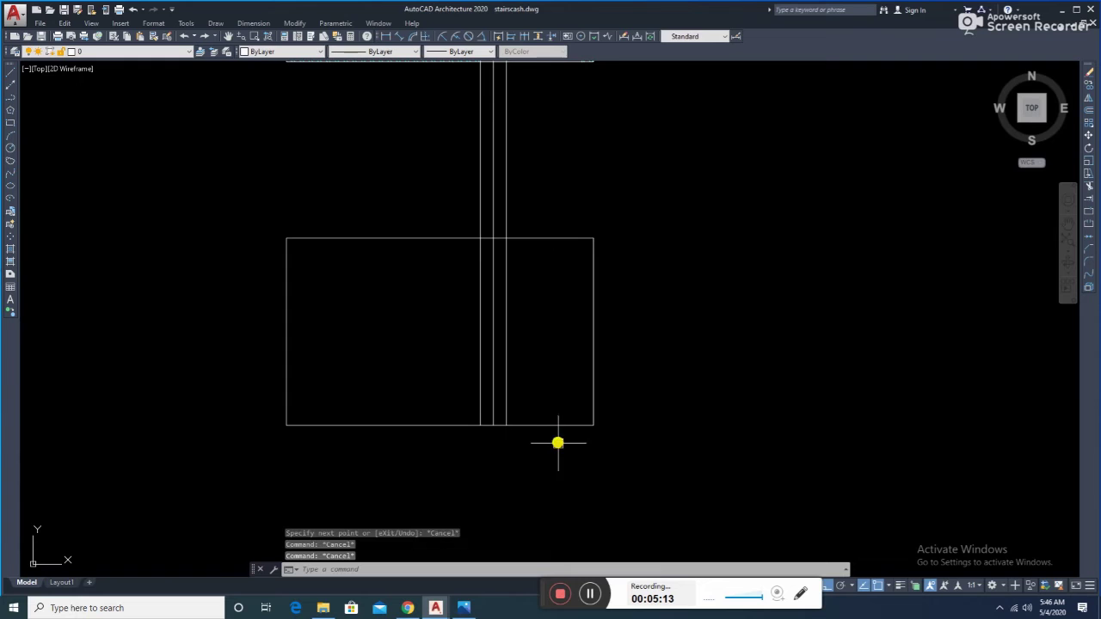
{"action": "type", "text": "o"}
{"action": "key", "text": "Return"}
{"action": "key", "text": "Return"}
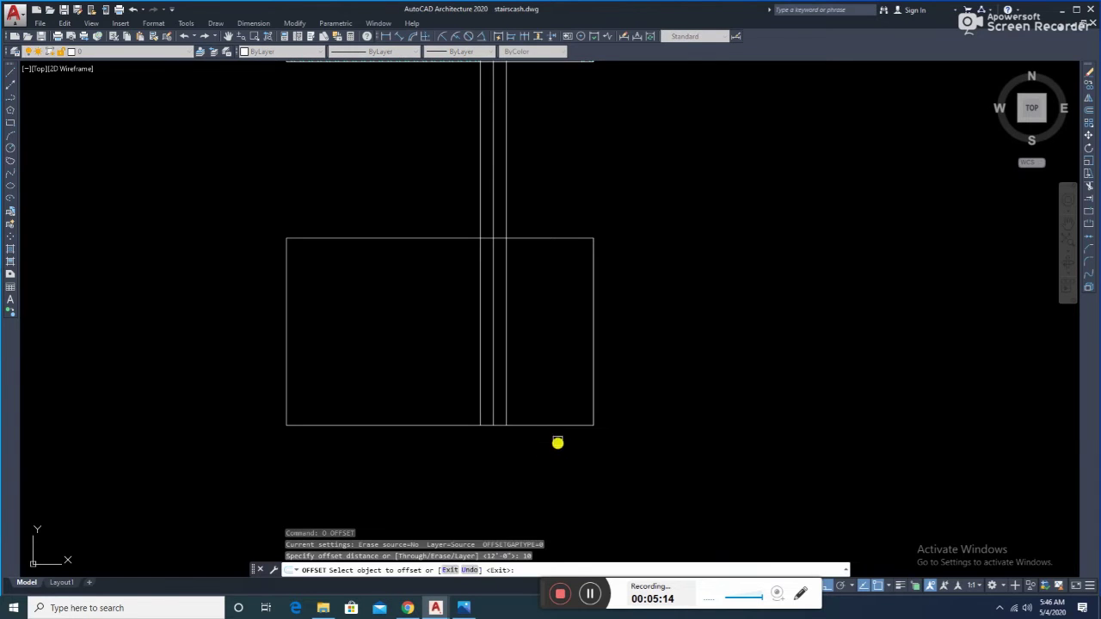
{"action": "left_click", "coordinate": [540, 425]}
{"action": "left_click", "coordinate": [542, 417]}
{"action": "key", "text": "Escape"}
{"action": "left_click", "coordinate": [543, 415]}
{"action": "type", "text": "e"}
- Retry the bottom-line offset and erase the second wrong line
{"action": "key", "text": "Return"}
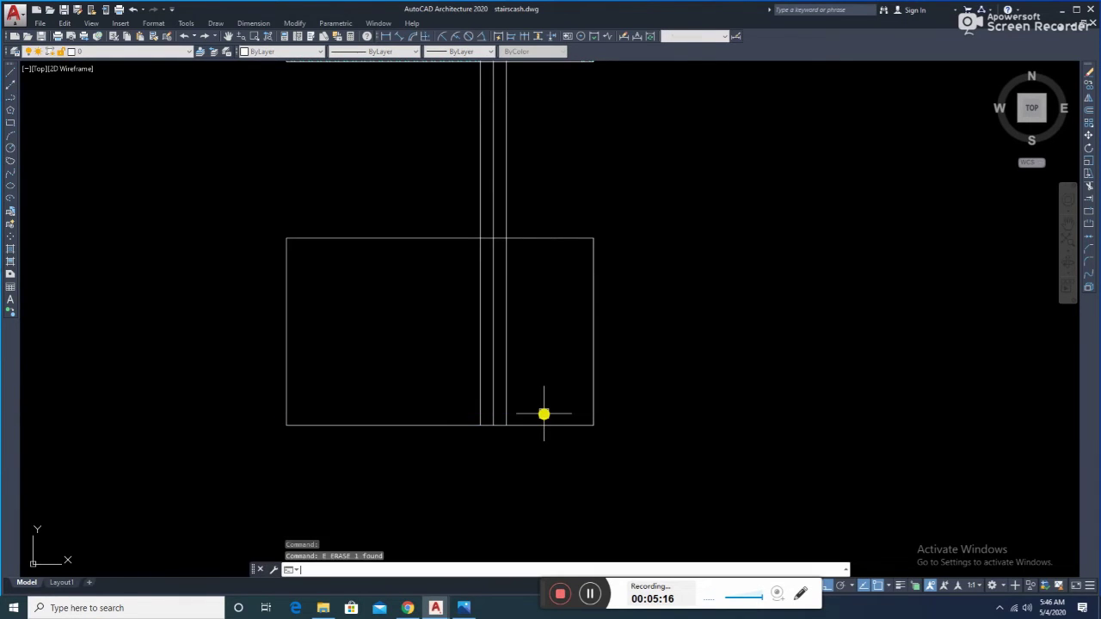
{"action": "type", "text": "o"}
{"action": "key", "text": "Return"}
{"action": "key", "text": "Return"}
{"action": "left_click", "coordinate": [540, 424]}
{"action": "left_click", "coordinate": [542, 415]}
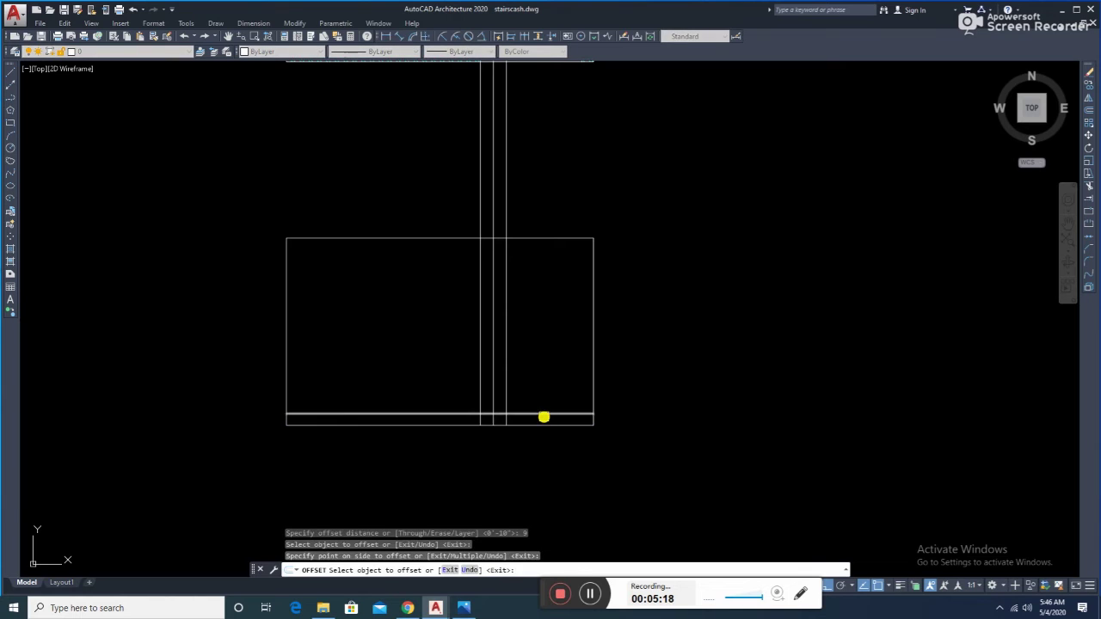
{"action": "key", "text": "Escape"}
{"action": "left_click", "coordinate": [541, 414]}
{"action": "type", "text": "e"}
{"action": "key", "text": "Return"}
{"action": "type", "text": "o"}
- Offset the bottom line by 7 three times to create the step lines
{"action": "key", "text": "Return"}
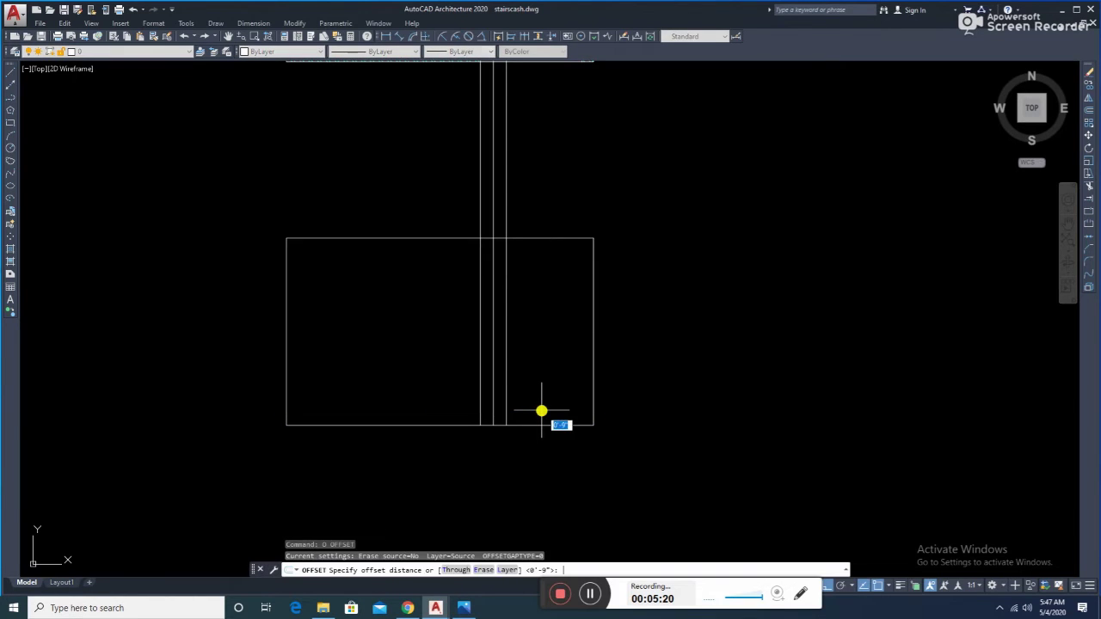
{"action": "type", "text": "7"}
{"action": "key", "text": "Return"}
{"action": "left_click", "coordinate": [540, 424]}
{"action": "left_click", "coordinate": [541, 420]}
{"action": "left_click", "coordinate": [541, 418]}
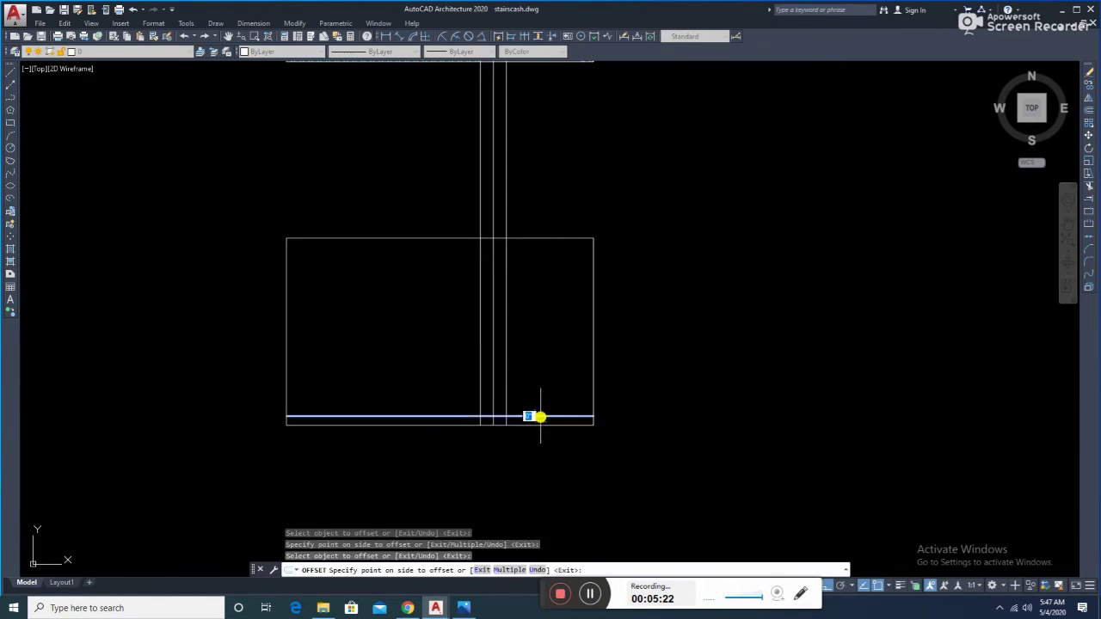
{"action": "left_click", "coordinate": [536, 412]}
{"action": "left_click", "coordinate": [538, 410]}
{"action": "left_click", "coordinate": [539, 396]}
{"action": "key", "text": "Escape"}
{"action": "key", "text": "Escape"}
- Trim away the left portions of the step lines with a crossing window
{"action": "middle_click_drag", "start_coordinate": [523, 385], "coordinate": [539, 407]}
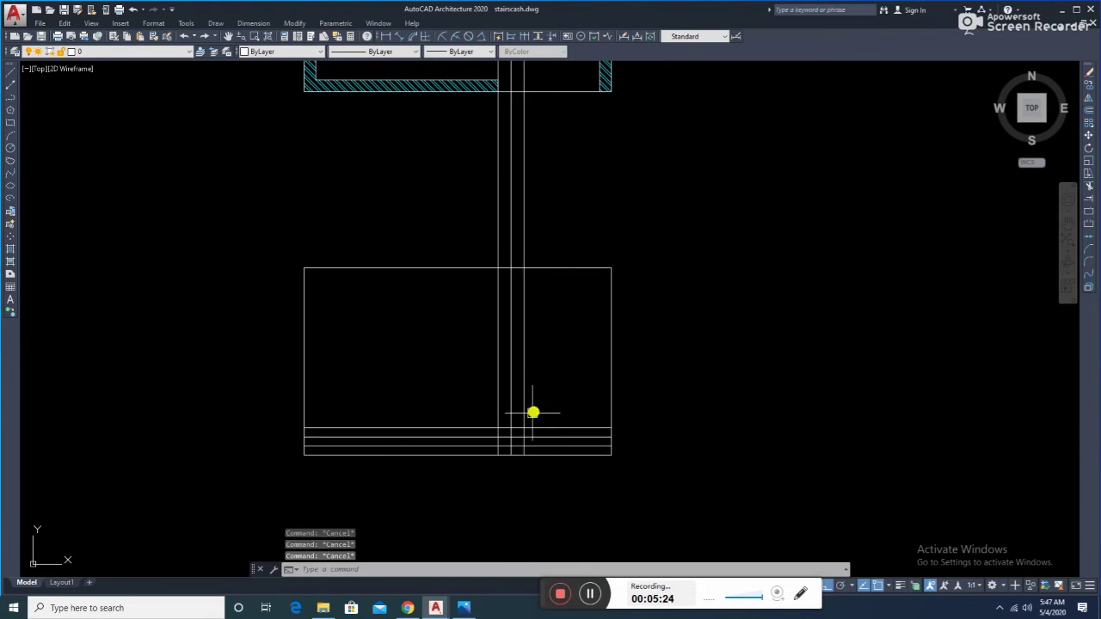
{"action": "type", "text": "tr"}
{"action": "key", "text": "Return"}
{"action": "left_click", "coordinate": [508, 437]}
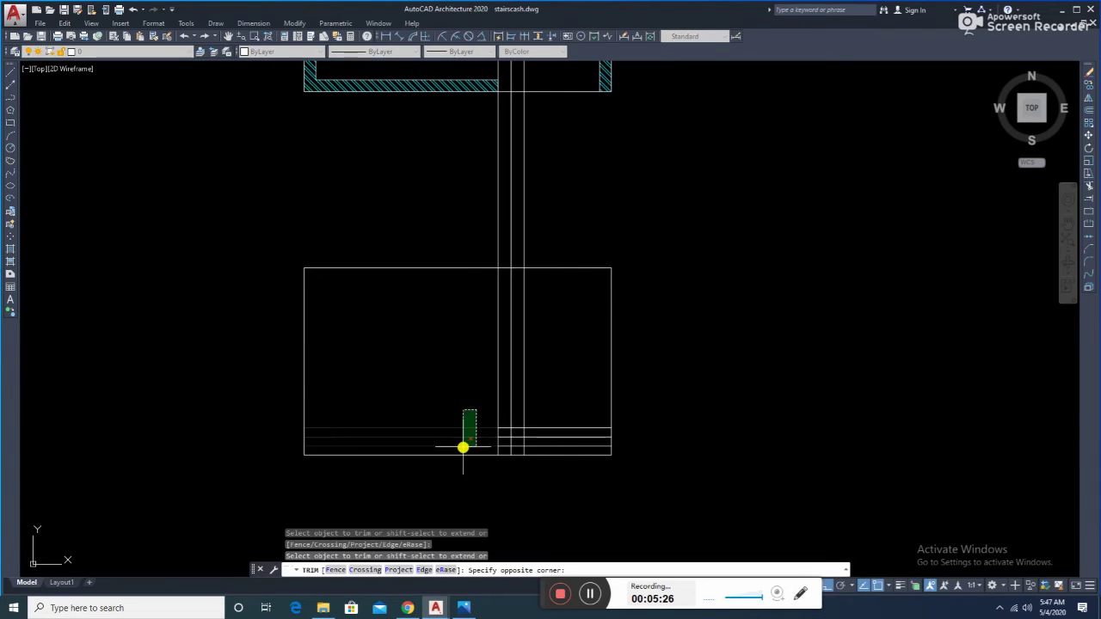
{"action": "left_click", "coordinate": [463, 447]}
{"action": "scroll", "coordinate": [518, 448], "scroll_direction": "up", "scroll_amount": 4}
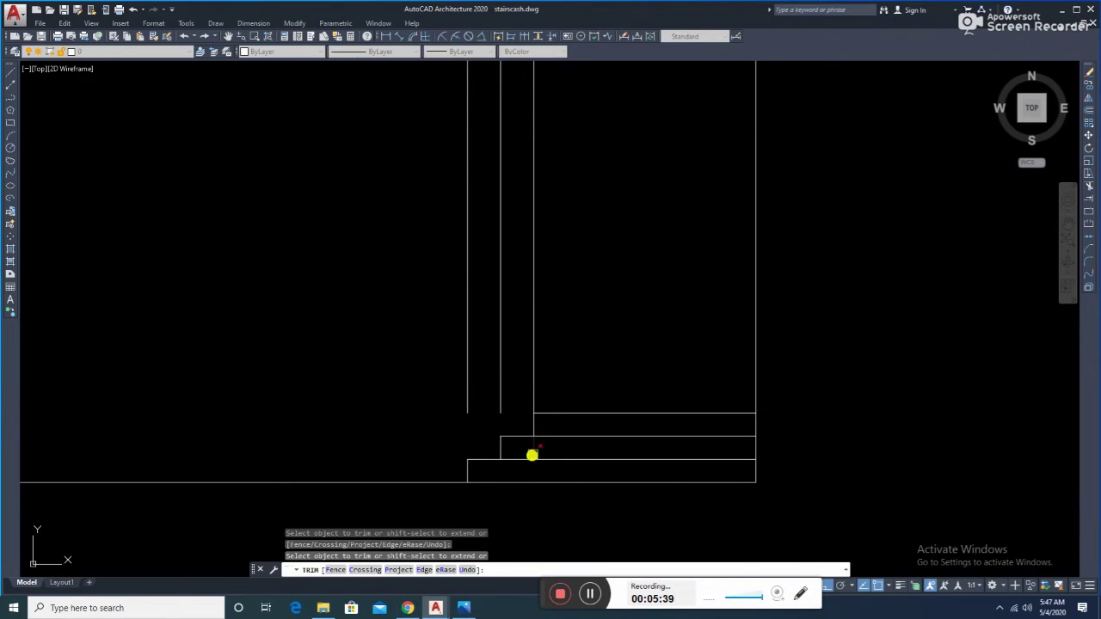
{"action": "key", "text": "Escape"}
{"action": "key", "text": "Escape"}
{"action": "key", "text": "Escape"}
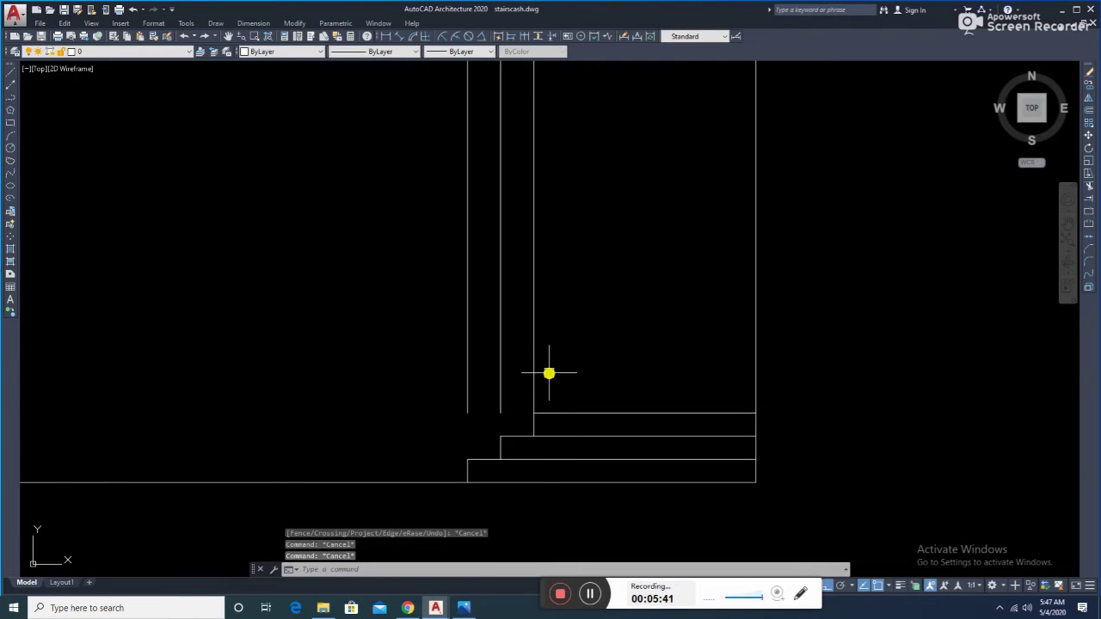
- Trim the stray vertical line and erase the two leftover vertical lines above the steps
{"action": "type", "text": "tr"}
{"action": "key", "text": "Return"}
{"action": "left_click", "coordinate": [533, 376]}
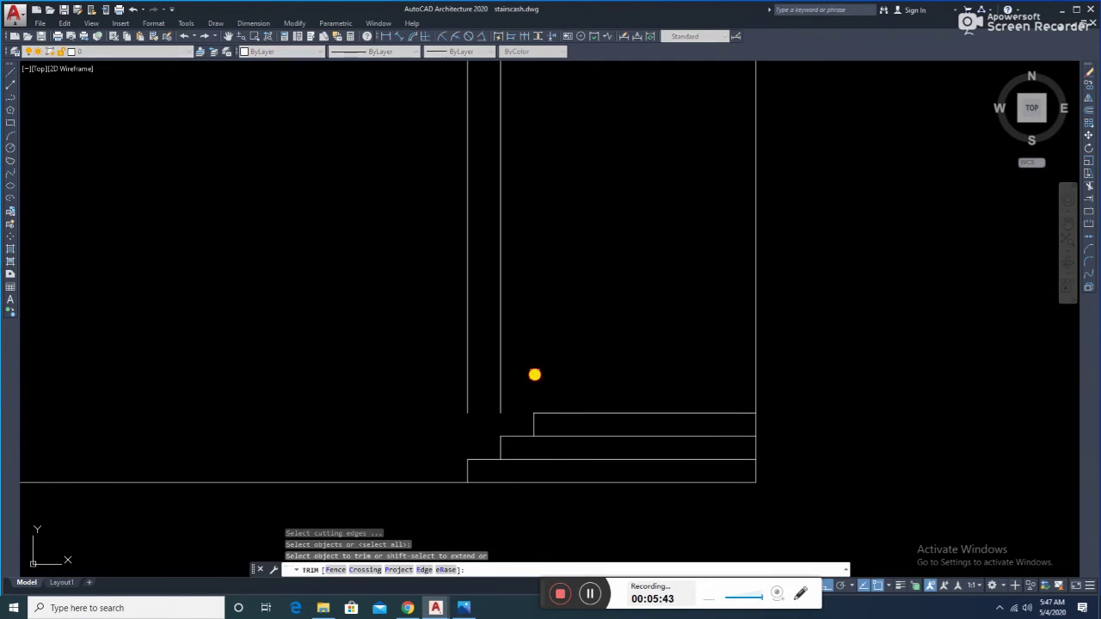
{"action": "key", "text": "Escape"}
{"action": "left_click", "coordinate": [422, 376]}
{"action": "left_click", "coordinate": [487, 370]}
{"action": "left_click", "coordinate": [395, 384]}
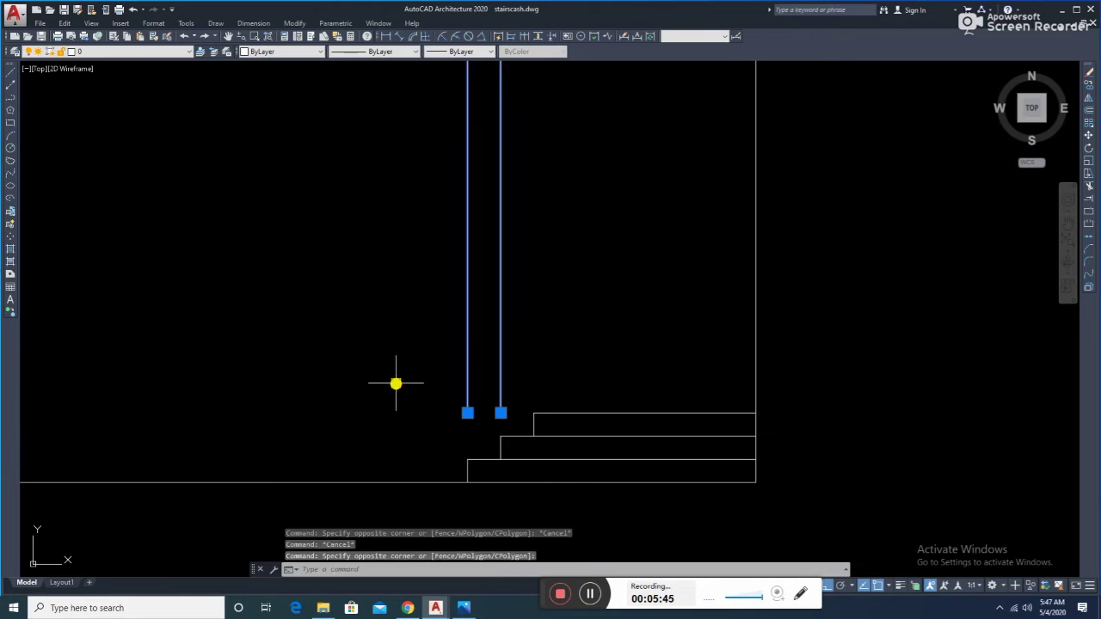
{"action": "type", "text": "e"}
{"action": "key", "text": "Return"}
{"action": "scroll", "coordinate": [475, 356], "scroll_direction": "down", "scroll_amount": 5}
- Draw a vertical riser line up from the top step corner of the section
{"action": "middle_click_drag", "start_coordinate": [475, 356], "coordinate": [491, 384]}
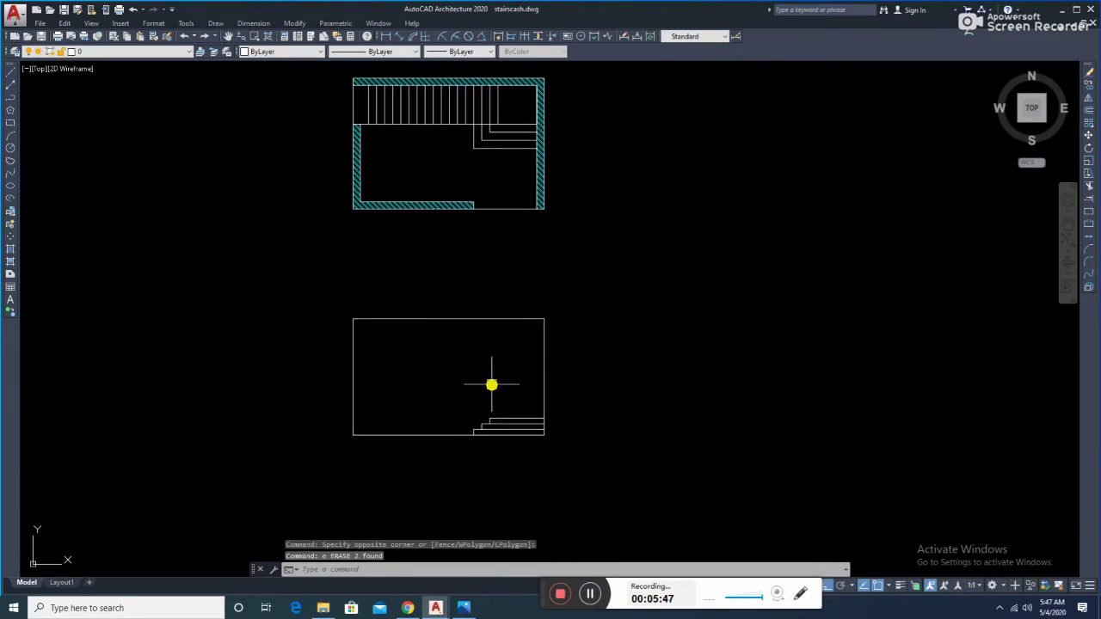
{"action": "scroll", "coordinate": [495, 126], "scroll_direction": "up", "scroll_amount": 2}
{"action": "type", "text": "l"}
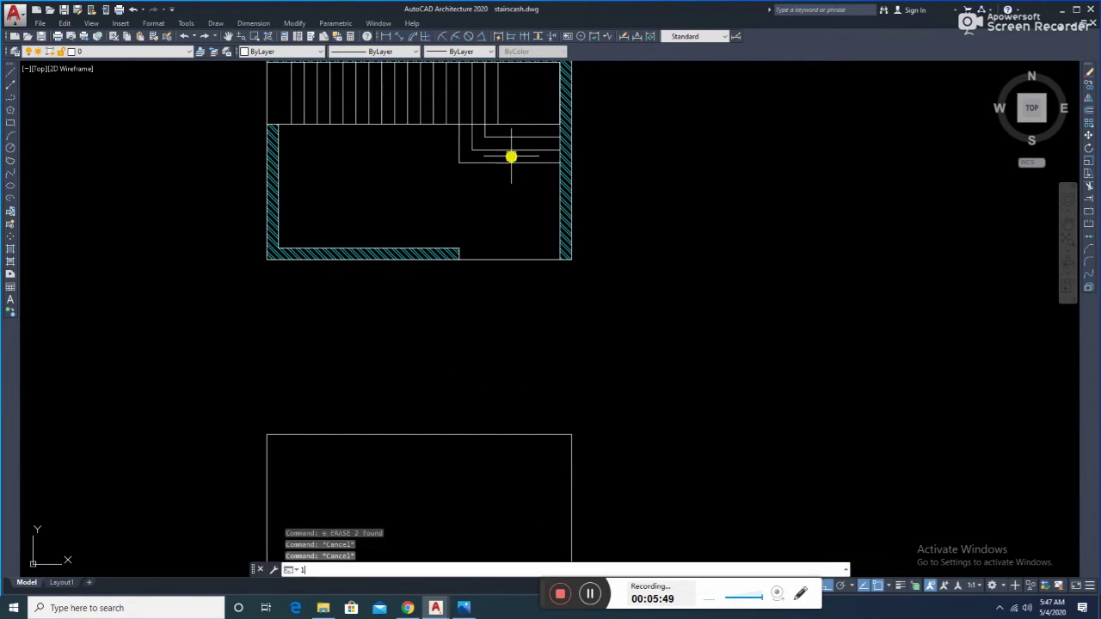
{"action": "key", "text": "Return"}
{"action": "left_click", "coordinate": [499, 127]}
{"action": "scroll", "coordinate": [497, 215], "scroll_direction": "down", "scroll_amount": 5}
{"action": "scroll", "coordinate": [496, 250], "scroll_direction": "up", "scroll_amount": 3}
{"action": "scroll", "coordinate": [515, 248], "scroll_direction": "up", "scroll_amount": 1}
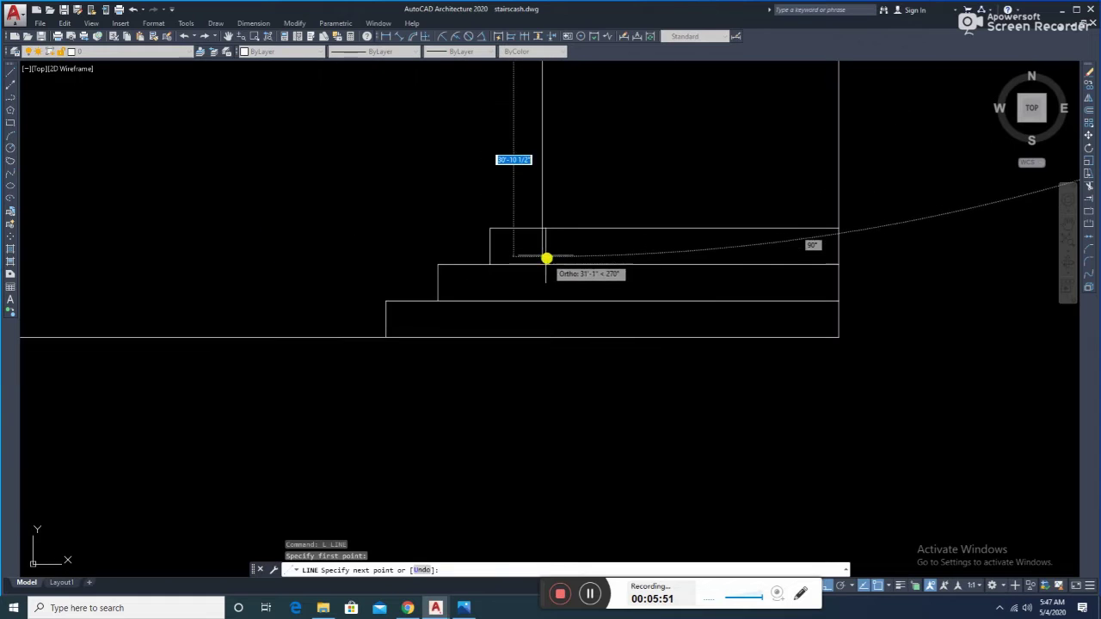
{"action": "left_click", "coordinate": [543, 241]}
{"action": "key", "text": "Escape"}
{"action": "key", "text": "Escape"}
- Offset the top tread line upward and trim the excess ends to form the fourth step
{"action": "type", "text": "o"}
{"action": "key", "text": "Return"}
{"action": "type", "text": "7"}
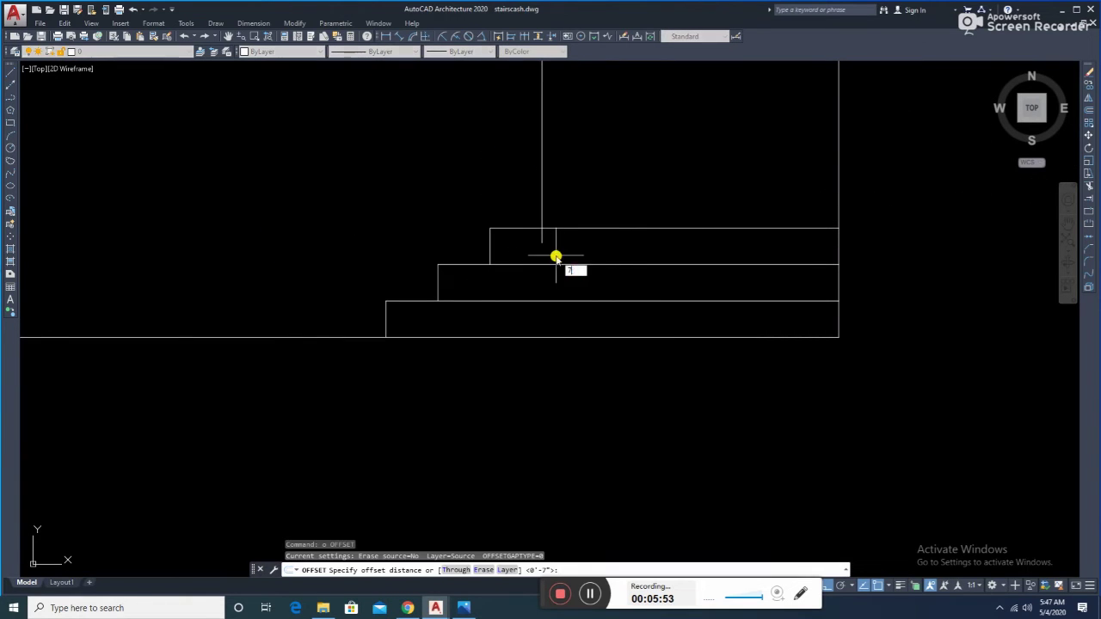
{"action": "key", "text": "Return"}
{"action": "left_click", "coordinate": [560, 228]}
{"action": "left_click", "coordinate": [567, 210]}
{"action": "key", "text": "Escape"}
{"action": "type", "text": "tr"}
{"action": "key", "text": "Return"}
{"action": "key", "text": "Return"}
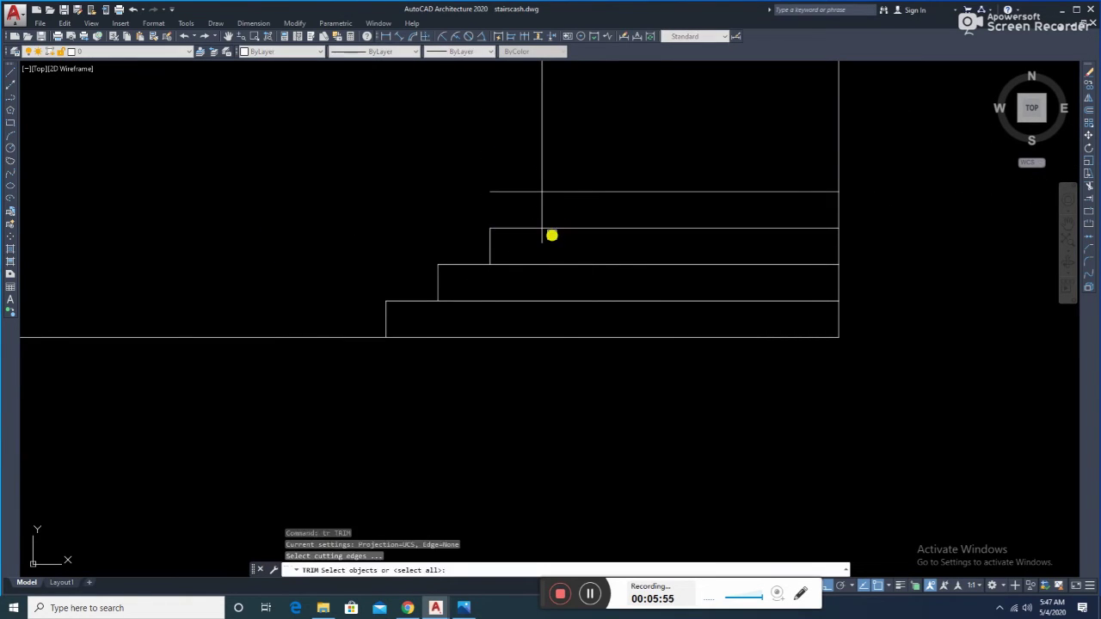
{"action": "left_click", "coordinate": [543, 237]}
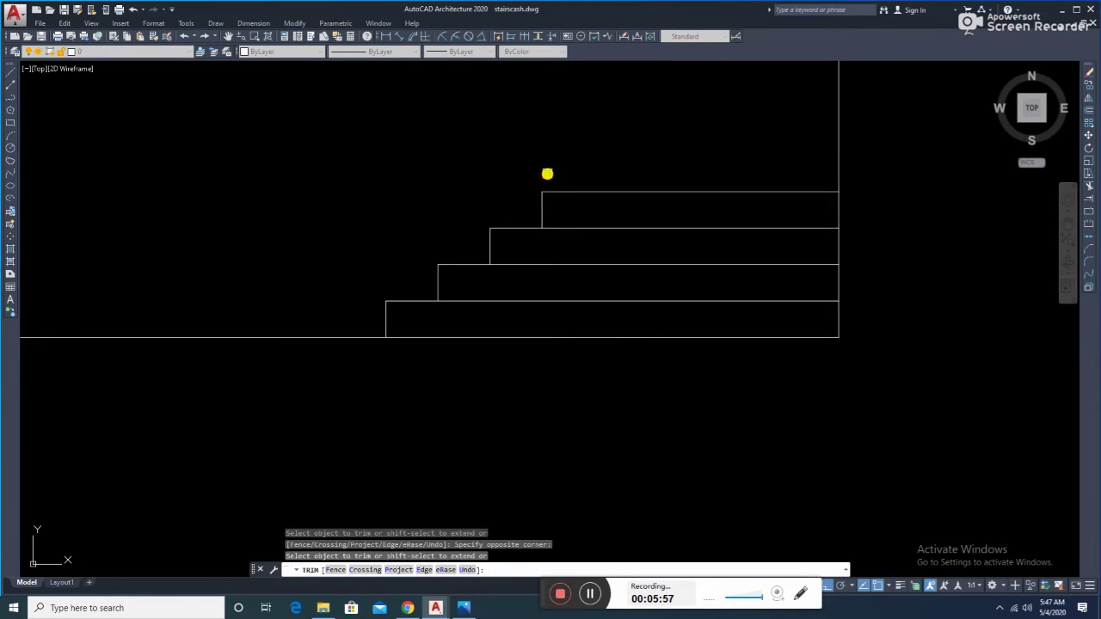
{"action": "key", "text": "Escape"}
{"action": "key", "text": "Escape"}
{"action": "key", "text": "Escape"}
- Draw a 7-unit vertical line up from the top step's corner
{"action": "scroll", "coordinate": [559, 197], "scroll_direction": "down", "scroll_amount": 4}
{"action": "scroll", "coordinate": [534, 253], "scroll_direction": "up", "scroll_amount": 6}
{"action": "scroll", "coordinate": [577, 270], "scroll_direction": "down", "scroll_amount": 2}
{"action": "middle_click_drag", "start_coordinate": [577, 270], "coordinate": [558, 295]}
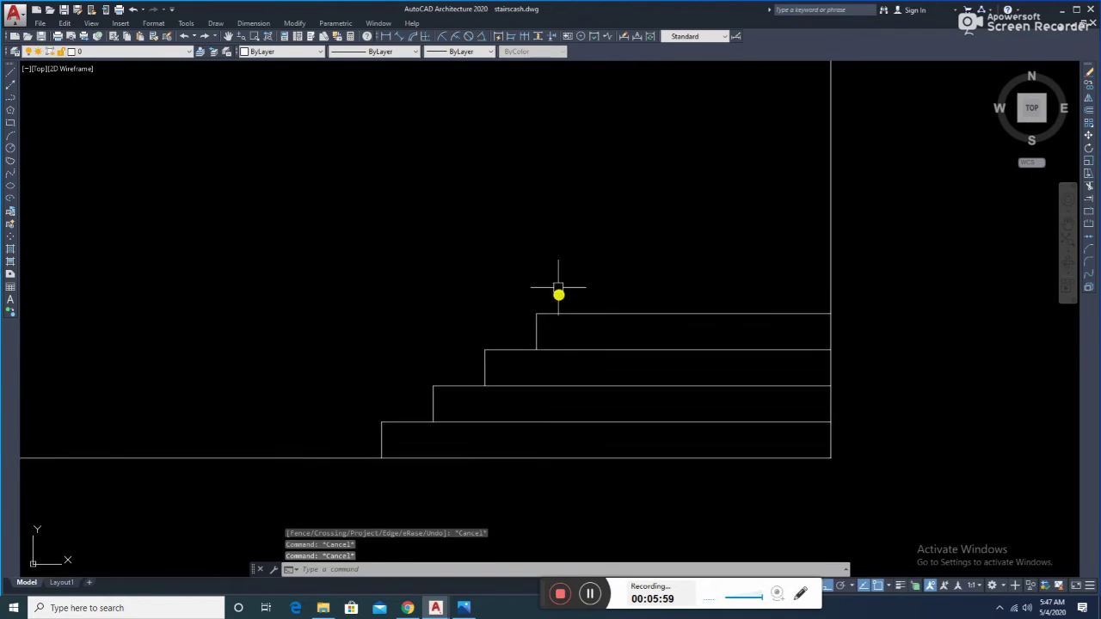
{"action": "scroll", "coordinate": [521, 386], "scroll_direction": "down", "scroll_amount": 4}
{"action": "scroll", "coordinate": [501, 412], "scroll_direction": "up", "scroll_amount": 4}
{"action": "type", "text": "l"}
{"action": "key", "text": "Return"}
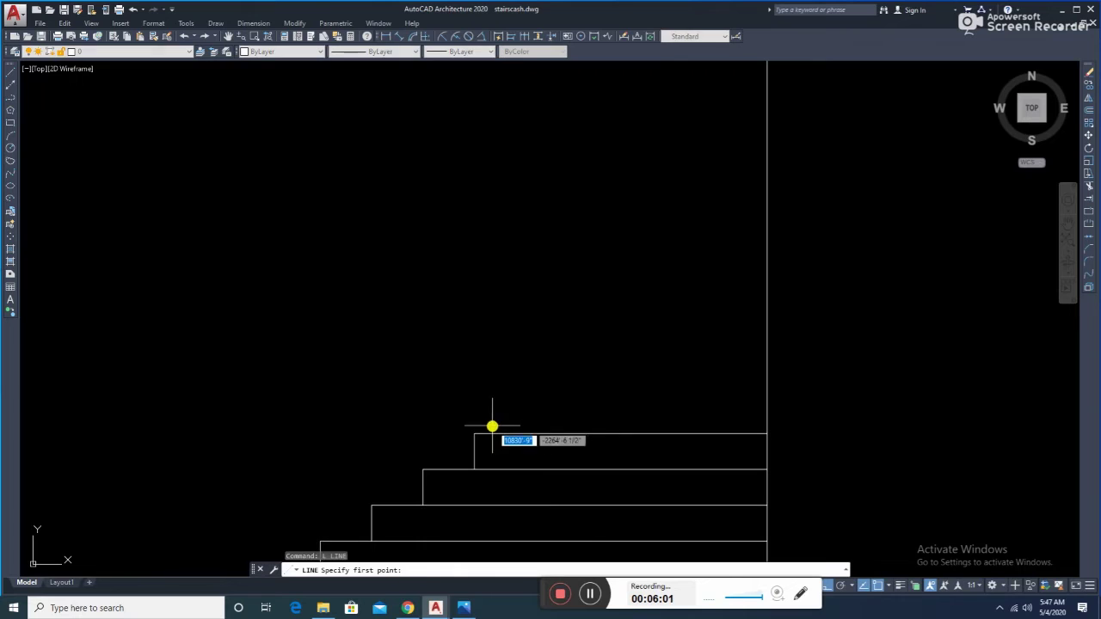
{"action": "left_click", "coordinate": [474, 433]}
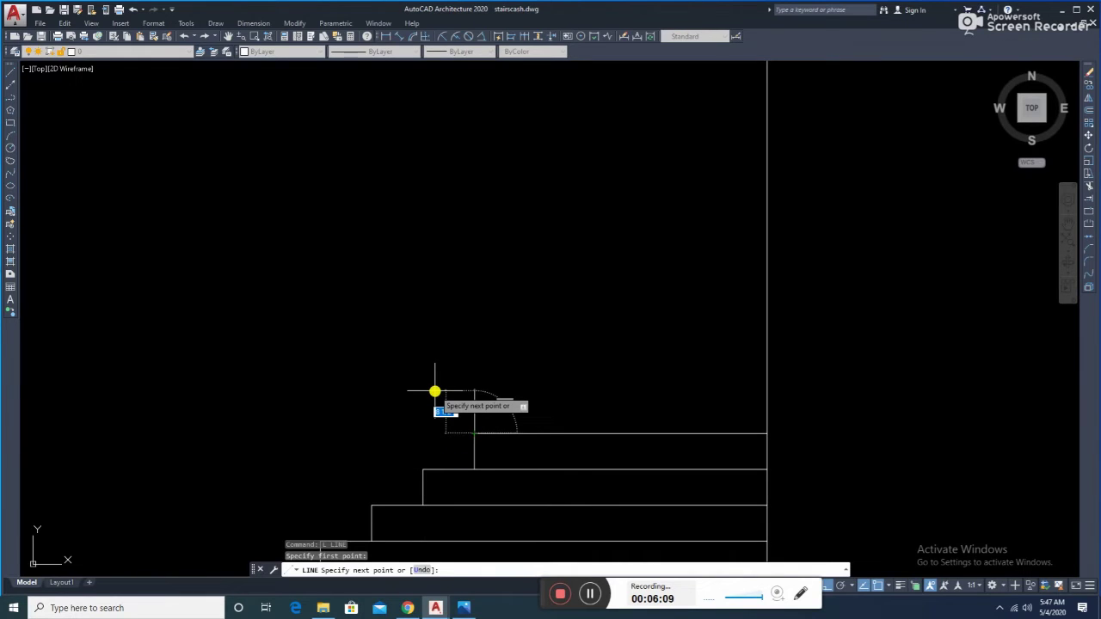
{"action": "type", "text": "7"}
{"action": "key", "text": "Return"}
{"action": "key", "text": "Escape"}
{"action": "key", "text": "Escape"}
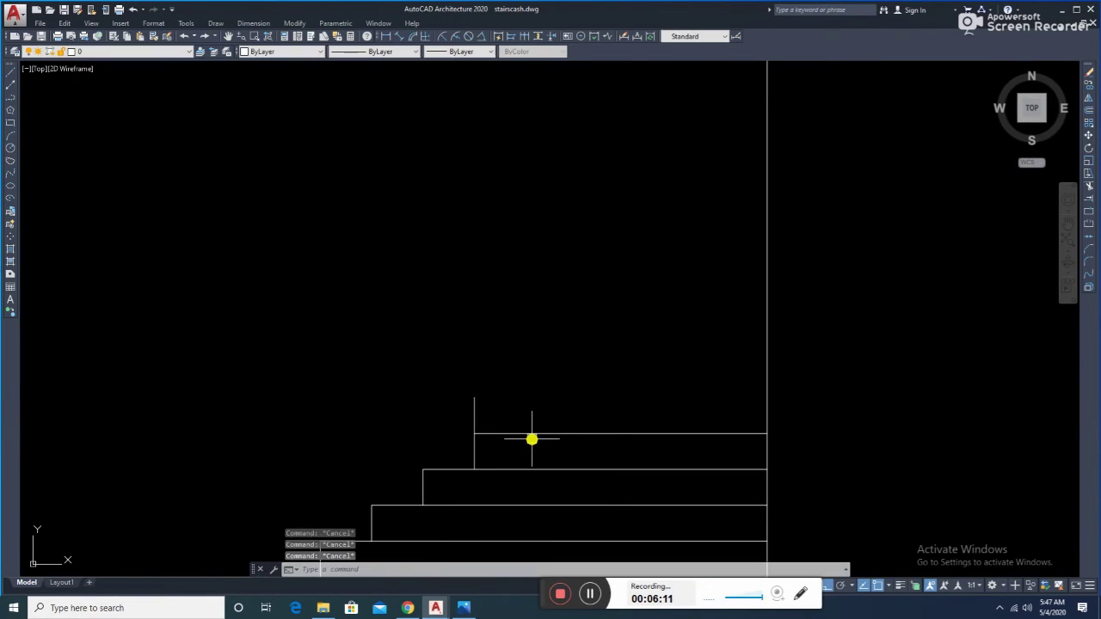
- Offset the new riser line 5 units to the right
{"action": "type", "text": "o"}
{"action": "key", "text": "Return"}
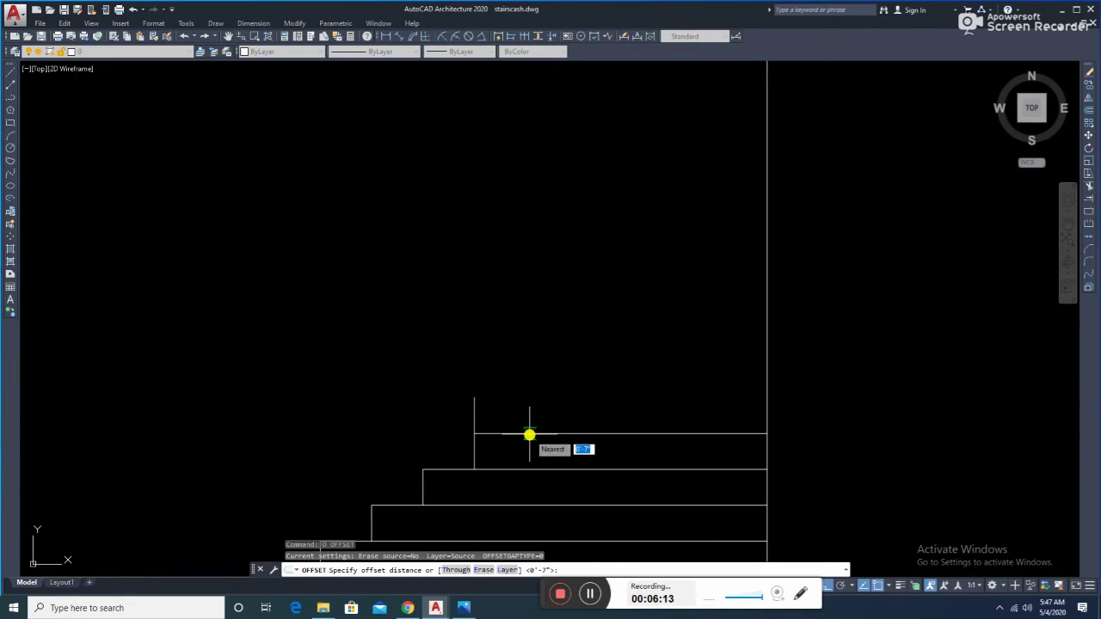
{"action": "type", "text": "5"}
{"action": "key", "text": "Return"}
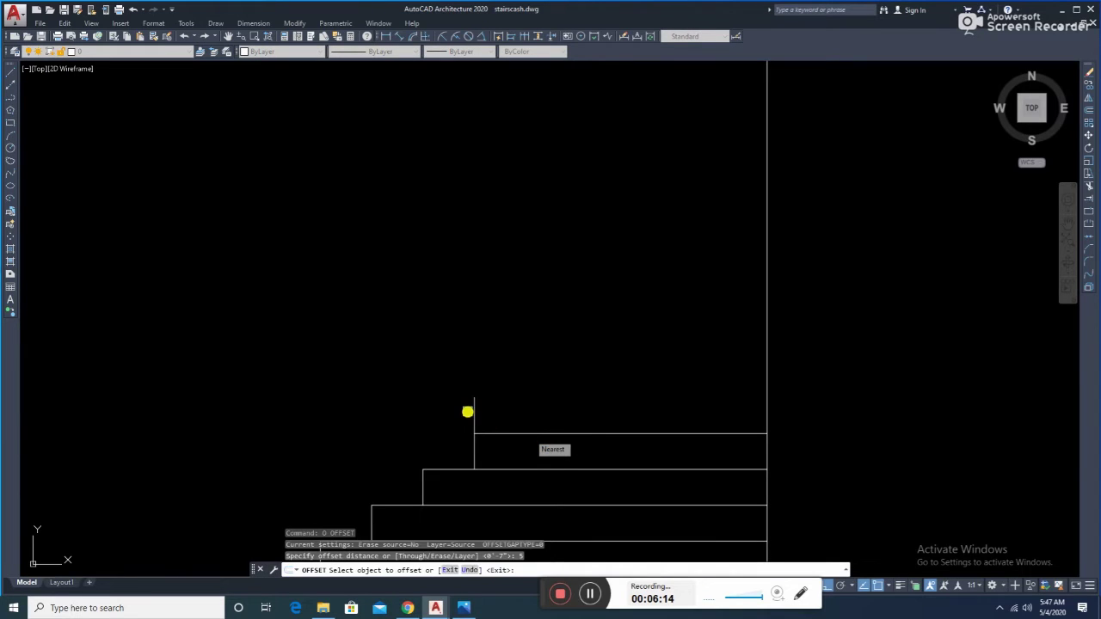
{"action": "left_click", "coordinate": [473, 413]}
{"action": "left_click", "coordinate": [512, 419]}
{"action": "key", "text": "Escape"}
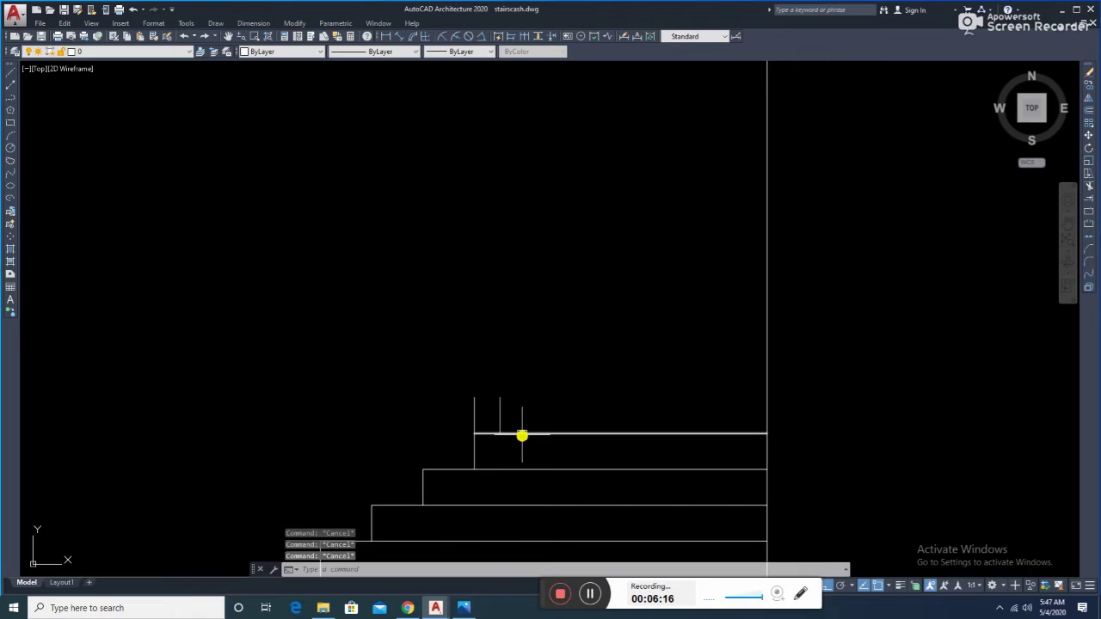
- Draw a 10-unit line to the left from the riser's top
{"action": "type", "text": "l"}
{"action": "key", "text": "Return"}
{"action": "left_click", "coordinate": [474, 397]}
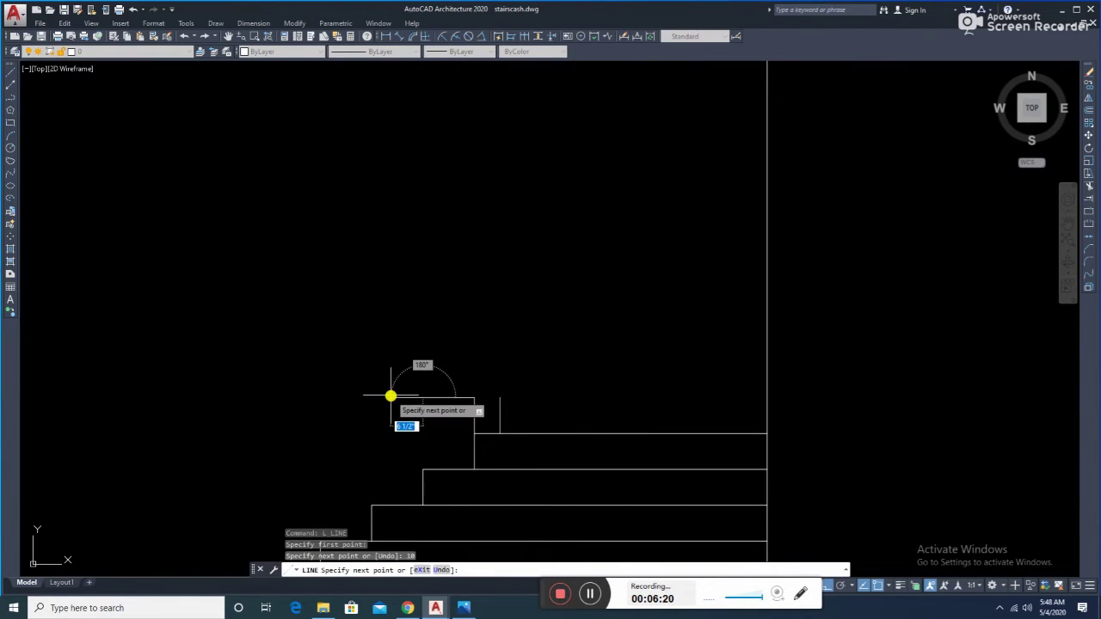
{"action": "key", "text": "Return"}
{"action": "scroll", "coordinate": [478, 364], "scroll_direction": "down", "scroll_amount": 5}
{"action": "key", "text": "Escape"}
{"action": "key", "text": "Escape"}
{"action": "key", "text": "Escape"}
{"action": "type", "text": "l"}
{"action": "key", "text": "Return"}
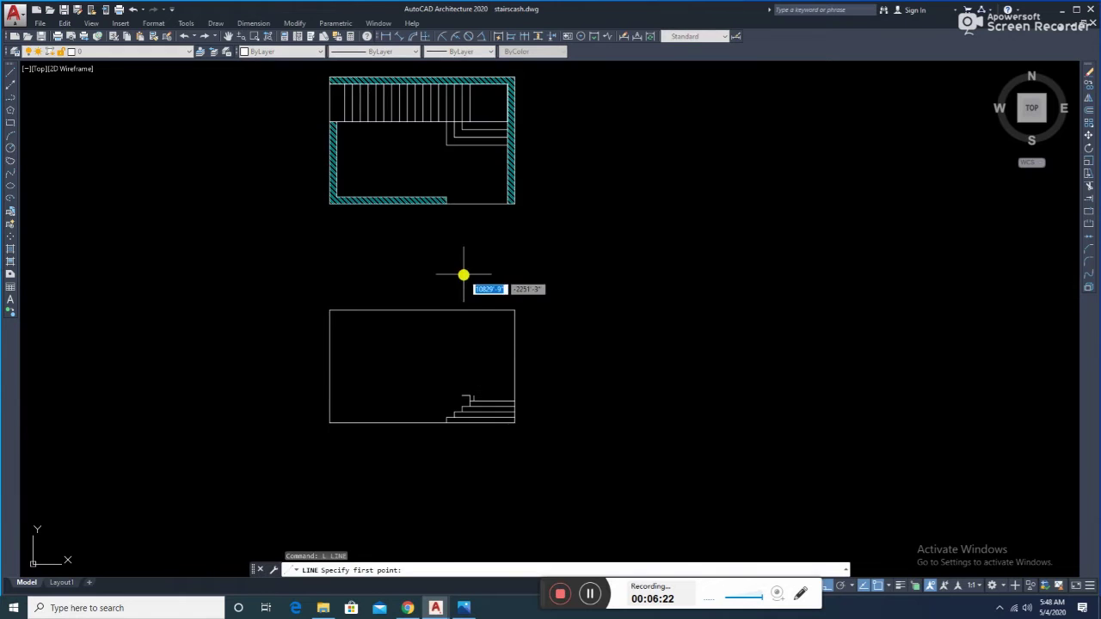
{"action": "scroll", "coordinate": [457, 111], "scroll_direction": "up", "scroll_amount": 4}
{"action": "left_click", "coordinate": [472, 137]}
{"action": "scroll", "coordinate": [473, 172], "scroll_direction": "down", "scroll_amount": 5}
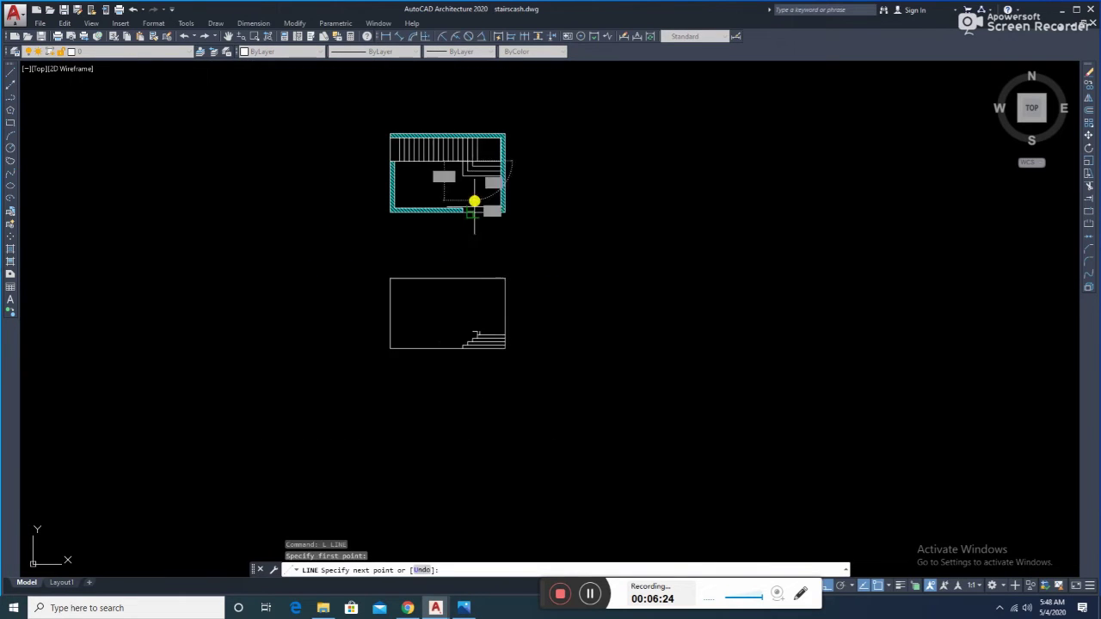
{"action": "scroll", "coordinate": [479, 346], "scroll_direction": "up", "scroll_amount": 5}
{"action": "scroll", "coordinate": [434, 289], "scroll_direction": "up", "scroll_amount": 3}
{"action": "key", "text": "Escape"}
{"action": "key", "text": "Escape"}
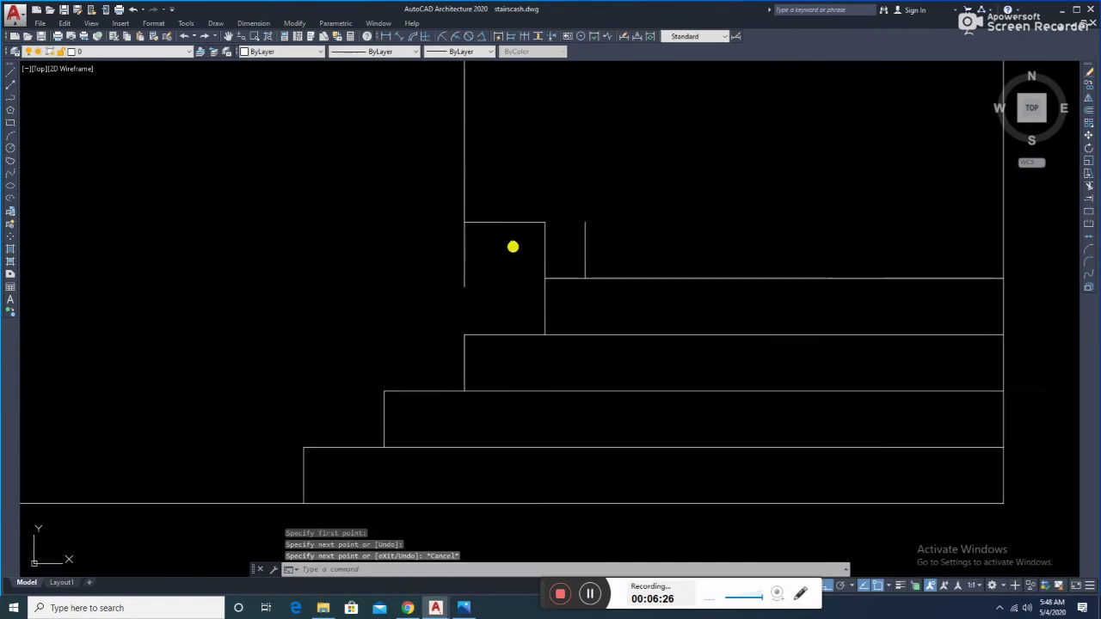
{"action": "key", "text": "Escape"}
{"action": "middle_click_drag", "start_coordinate": [513, 243], "coordinate": [521, 290]}
- Offset the box's top horizontal line 5 units downward
{"action": "type", "text": "o"}
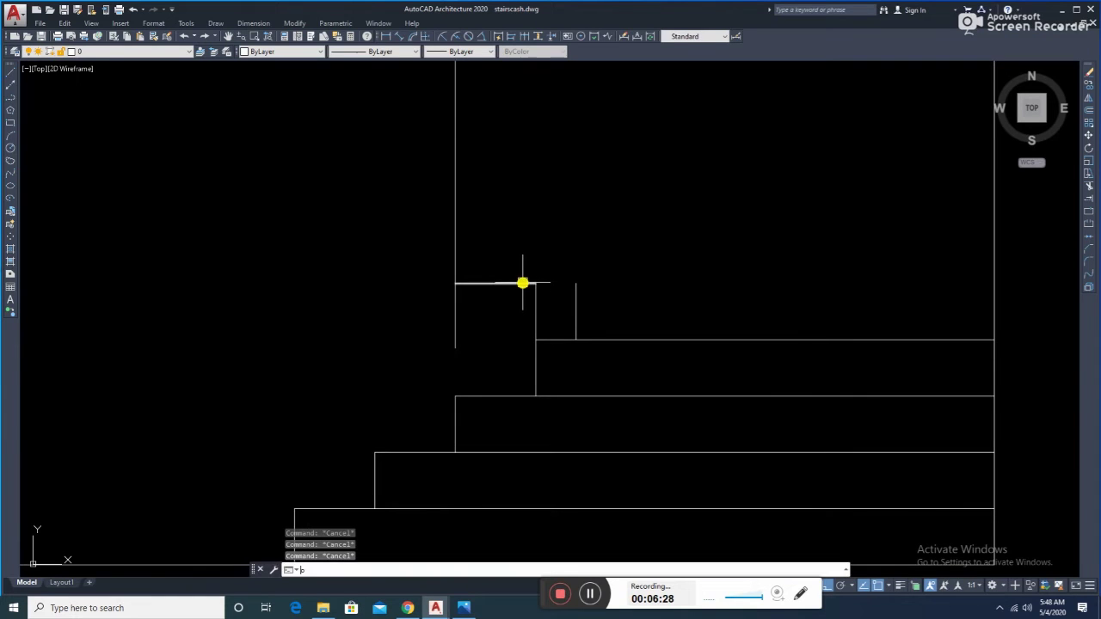
{"action": "key", "text": "Return"}
{"action": "type", "text": "9"}
{"action": "key", "text": "Return"}
{"action": "key", "text": "Escape"}
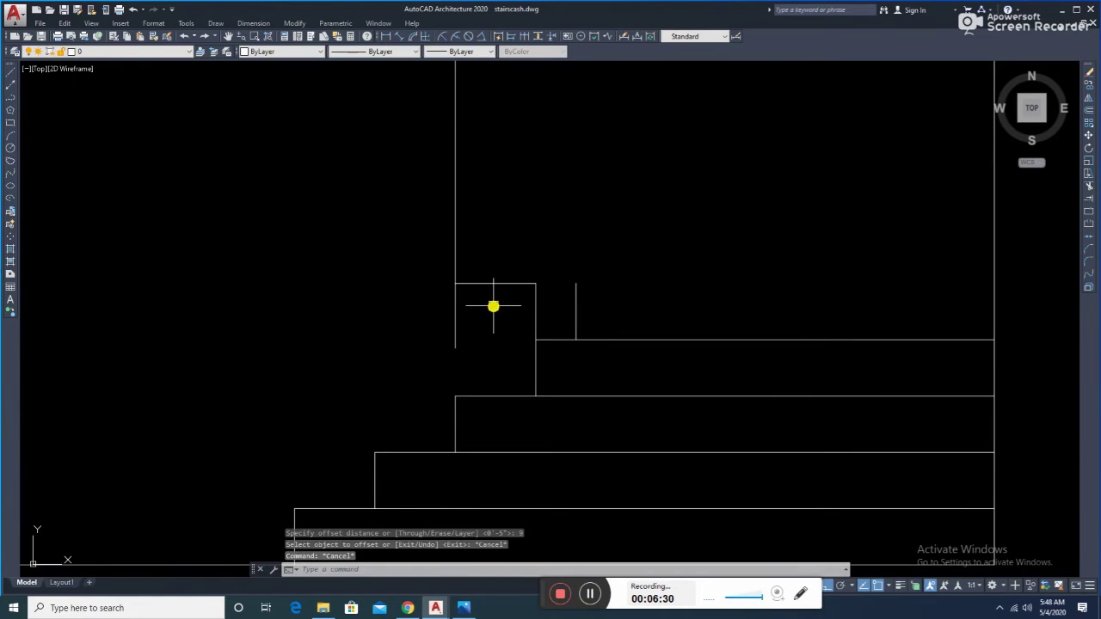
{"action": "type", "text": "o"}
{"action": "key", "text": "Return"}
{"action": "type", "text": "5"}
{"action": "key", "text": "Return"}
{"action": "left_click", "coordinate": [487, 285]}
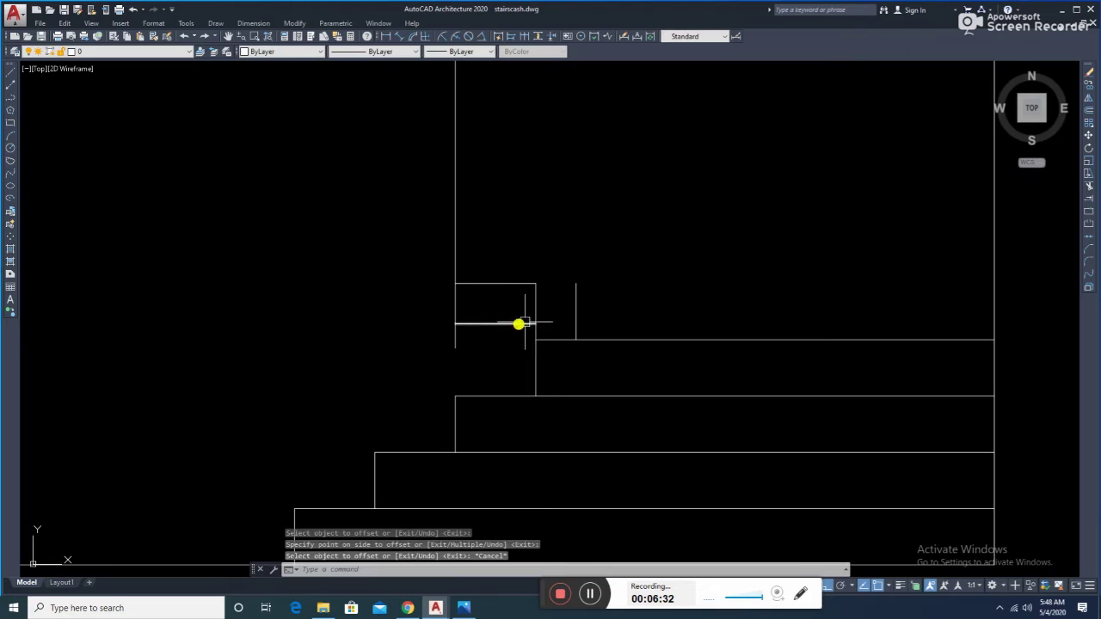
{"action": "left_click", "coordinate": [533, 337]}
{"action": "key", "text": "Escape"}
{"action": "key", "text": "Escape"}
{"action": "key", "text": "Escape"}
- Fillet the box's top line and right vertical into a clean corner
{"action": "type", "text": "f"}
{"action": "key", "text": "Return"}
{"action": "left_click", "coordinate": [514, 285]}
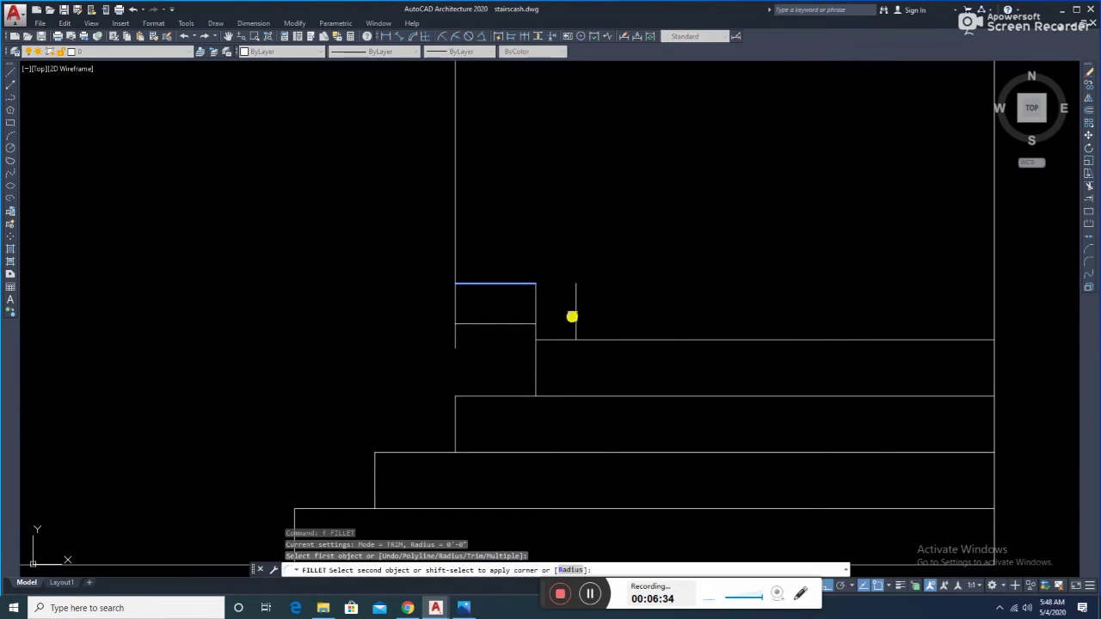
{"action": "left_click", "coordinate": [573, 315]}
{"action": "key", "text": "Return"}
{"action": "key", "text": "Escape"}
- Trim off the top part of the vertical line above the box
{"action": "type", "text": "tr"}
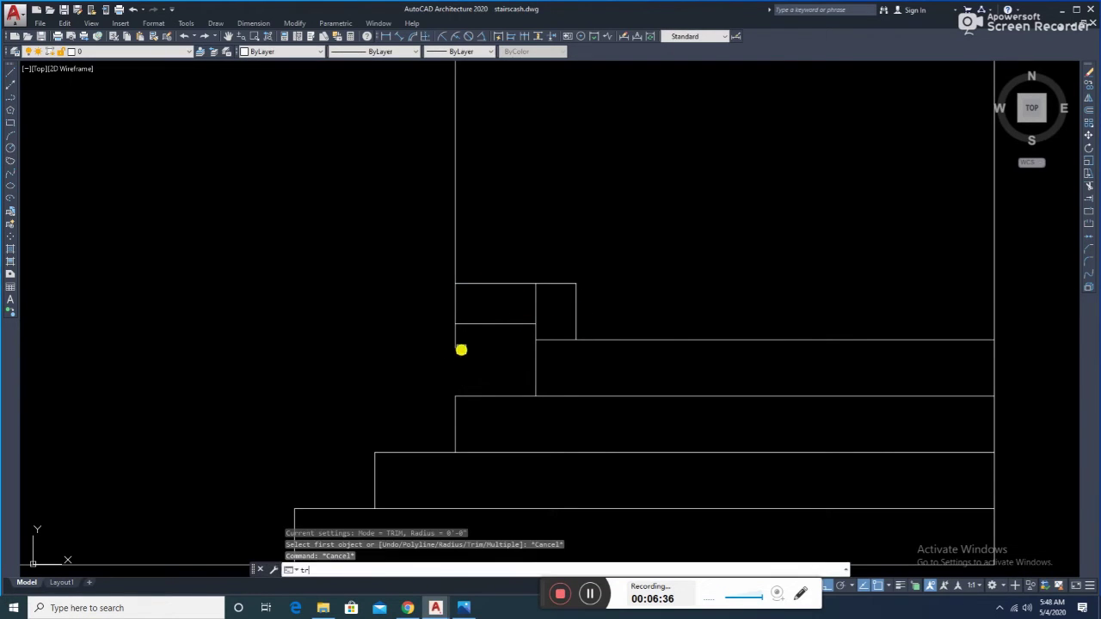
{"action": "key", "text": "Return"}
{"action": "key", "text": "Return"}
{"action": "left_click", "coordinate": [460, 342]}
{"action": "left_click", "coordinate": [450, 226]}
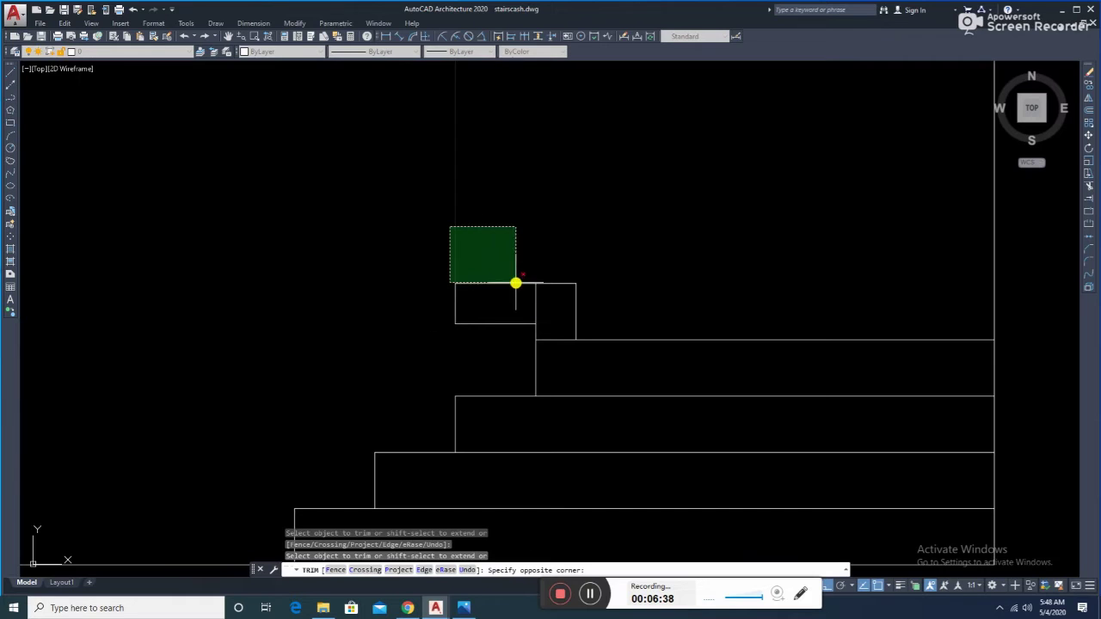
{"action": "left_click", "coordinate": [514, 283]}
- Remove the stray short line from the step profile
{"action": "key", "text": "Escape"}
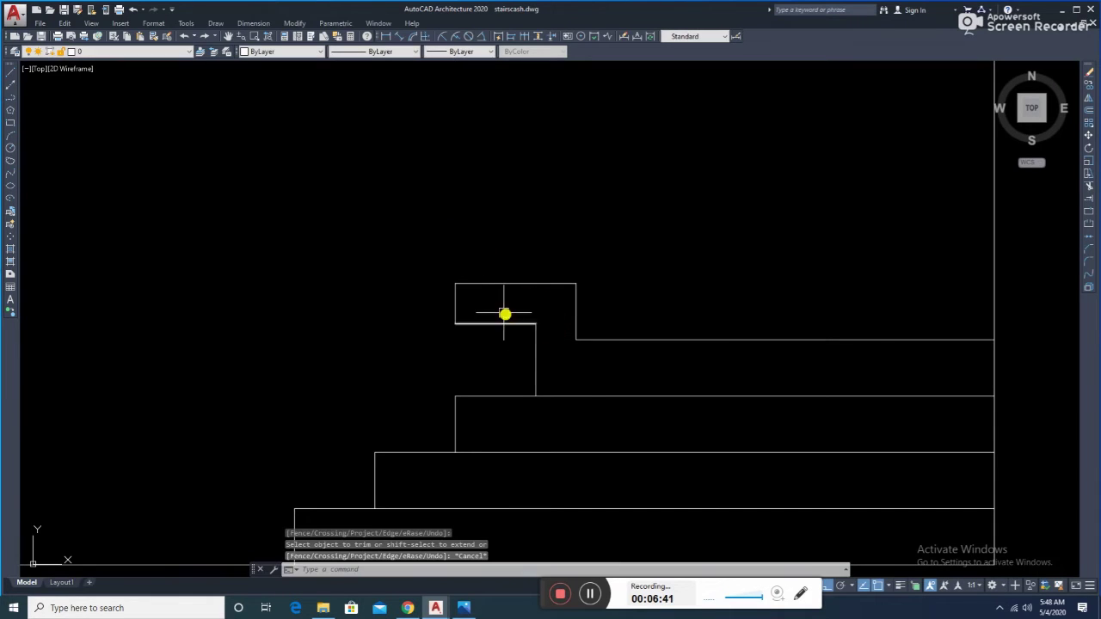
{"action": "scroll", "coordinate": [521, 310], "scroll_direction": "down", "scroll_amount": 1}
{"action": "scroll", "coordinate": [543, 366], "scroll_direction": "down", "scroll_amount": 1}
{"action": "scroll", "coordinate": [540, 371], "scroll_direction": "up", "scroll_amount": 2}
{"action": "scroll", "coordinate": [467, 327], "scroll_direction": "down", "scroll_amount": 2}
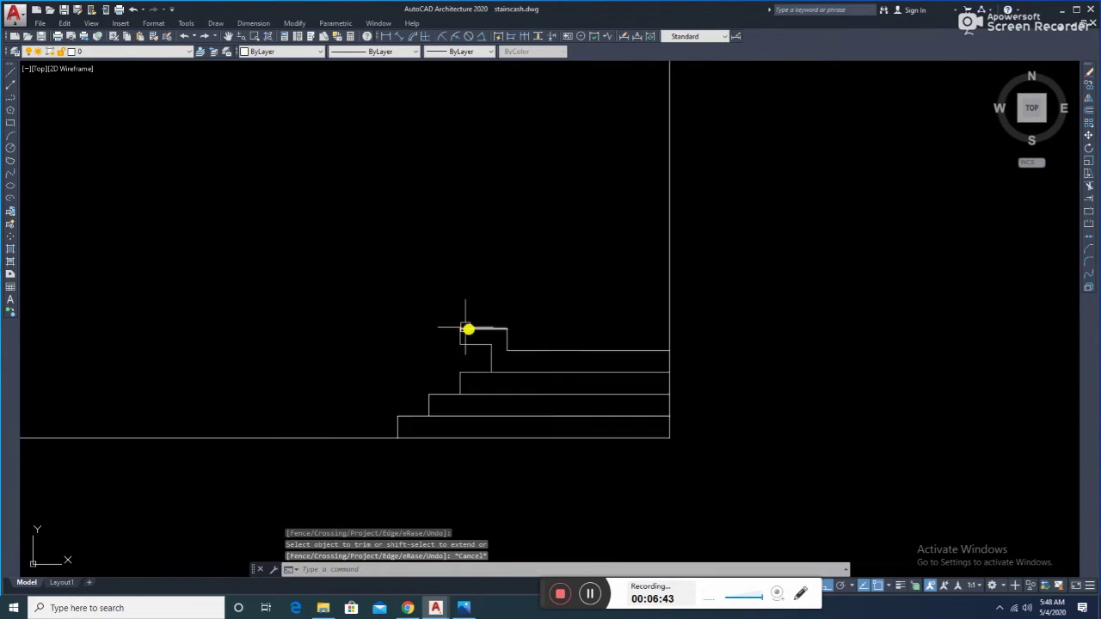
{"action": "scroll", "coordinate": [491, 329], "scroll_direction": "down", "scroll_amount": 2}
{"action": "scroll", "coordinate": [493, 324], "scroll_direction": "down", "scroll_amount": 2}
{"action": "key", "text": "Escape"}
{"action": "key", "text": "Escape"}
{"action": "type", "text": "l"}
{"action": "key", "text": "Return"}
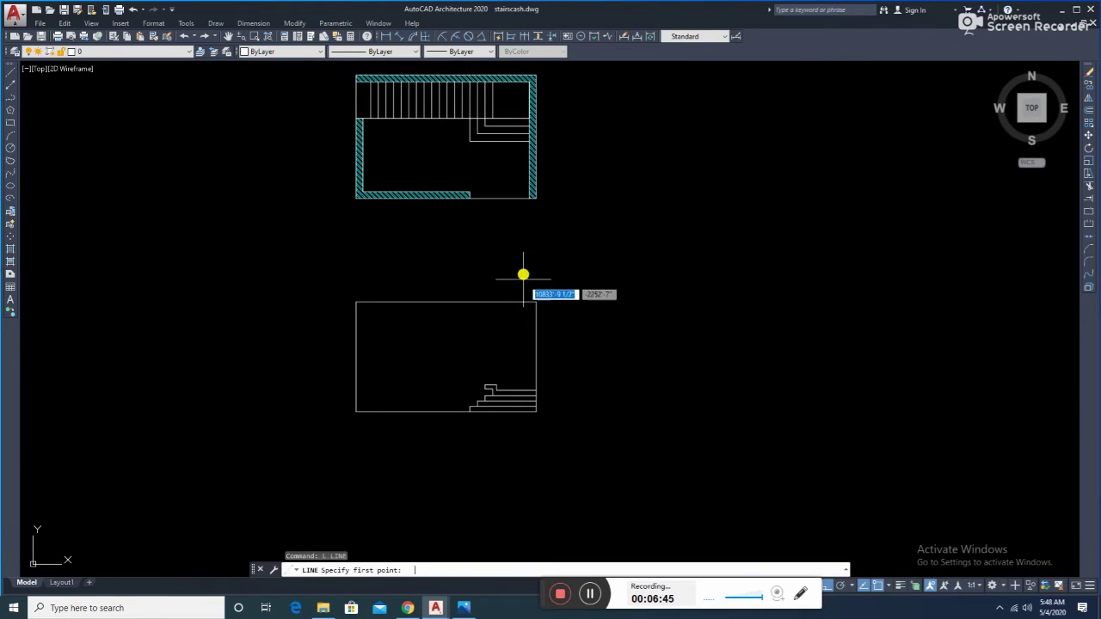
{"action": "scroll", "coordinate": [509, 367], "scroll_direction": "up", "scroll_amount": 3}
{"action": "key", "text": "Escape"}
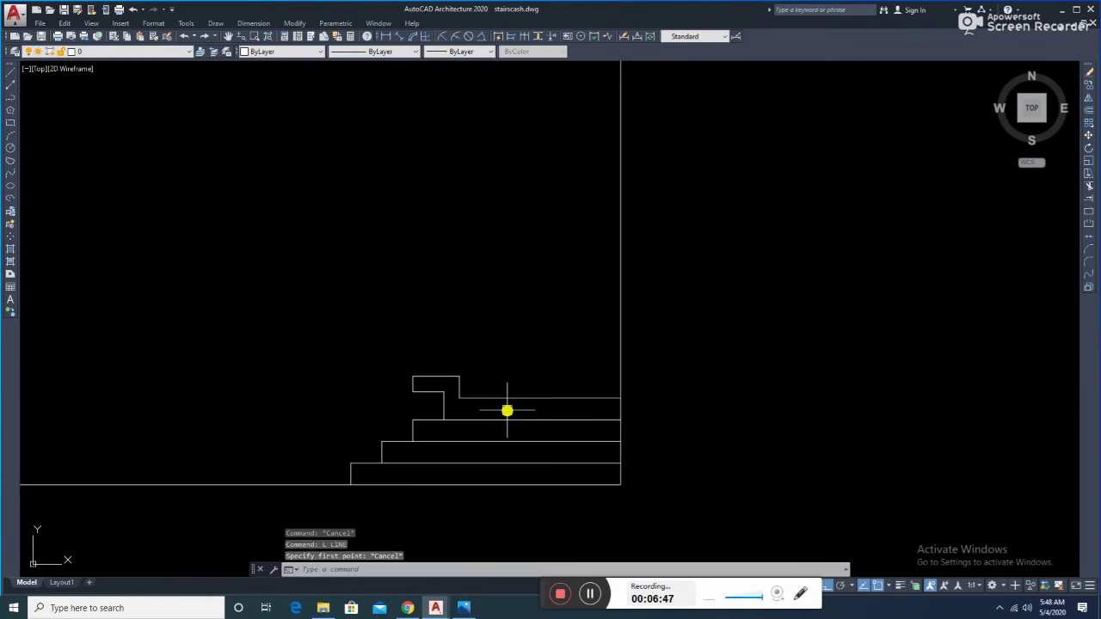
{"action": "scroll", "coordinate": [507, 410], "scroll_direction": "up", "scroll_amount": 2}
{"action": "key", "text": "Escape"}
{"action": "key", "text": "Escape"}
{"action": "scroll", "coordinate": [455, 388], "scroll_direction": "up", "scroll_amount": 2}
{"action": "scroll", "coordinate": [491, 422], "scroll_direction": "down", "scroll_amount": 1}
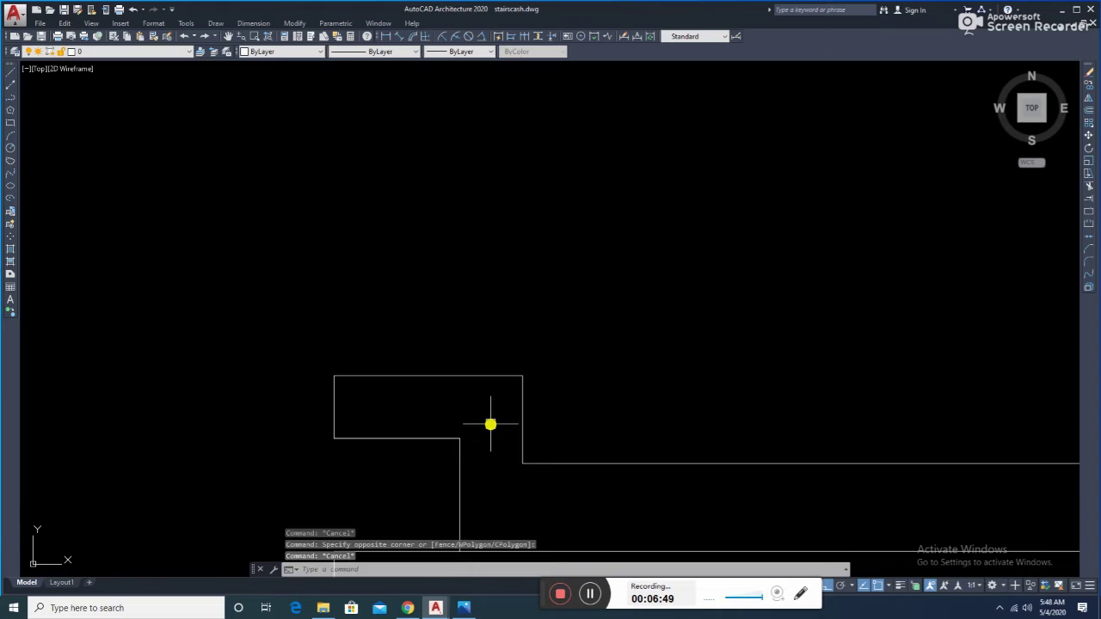
{"action": "left_click_drag", "start_coordinate": [460, 418], "coordinate": [475, 495]}
{"action": "key", "text": "Escape"}
- Fillet the bottom horizontal line and the vertical line into a closed corner
{"action": "type", "text": "f"}
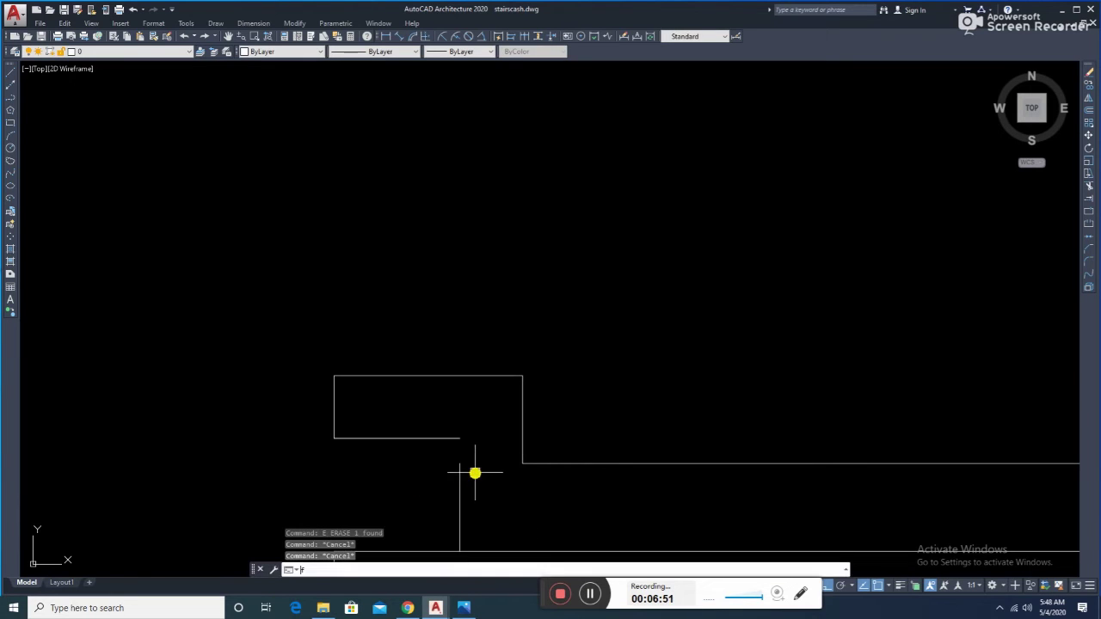
{"action": "key", "text": "Return"}
{"action": "left_click", "coordinate": [451, 438]}
{"action": "left_click", "coordinate": [466, 479]}
{"action": "scroll", "coordinate": [469, 473], "scroll_direction": "down", "scroll_amount": 3}
{"action": "key", "text": "Escape"}
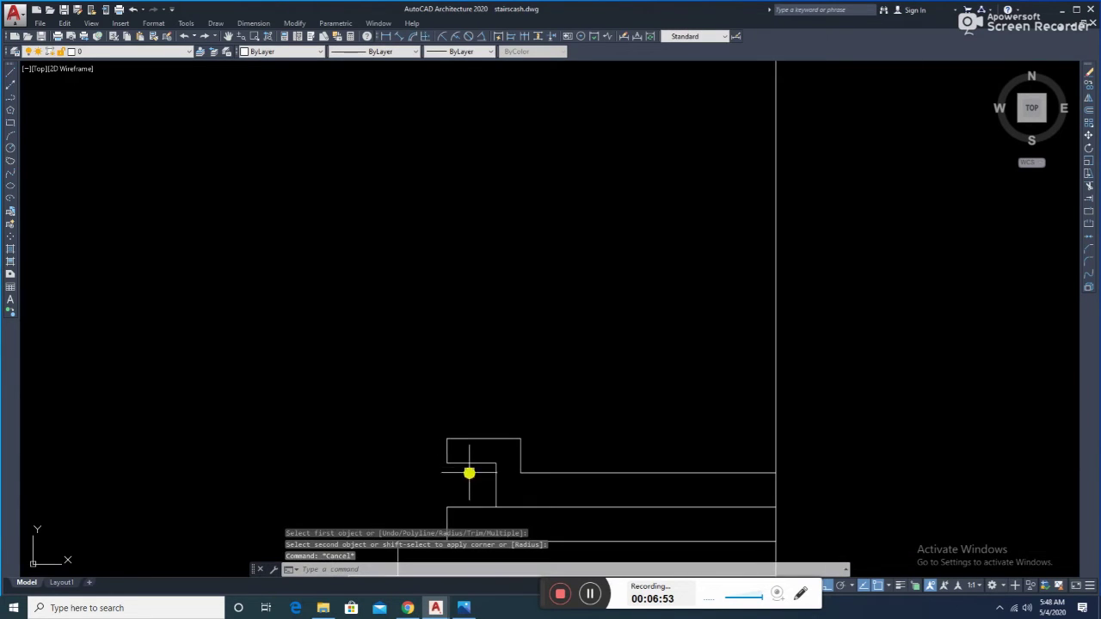
{"action": "key", "text": "Escape"}
{"action": "key", "text": "Escape"}
{"action": "left_click", "coordinate": [403, 36]}
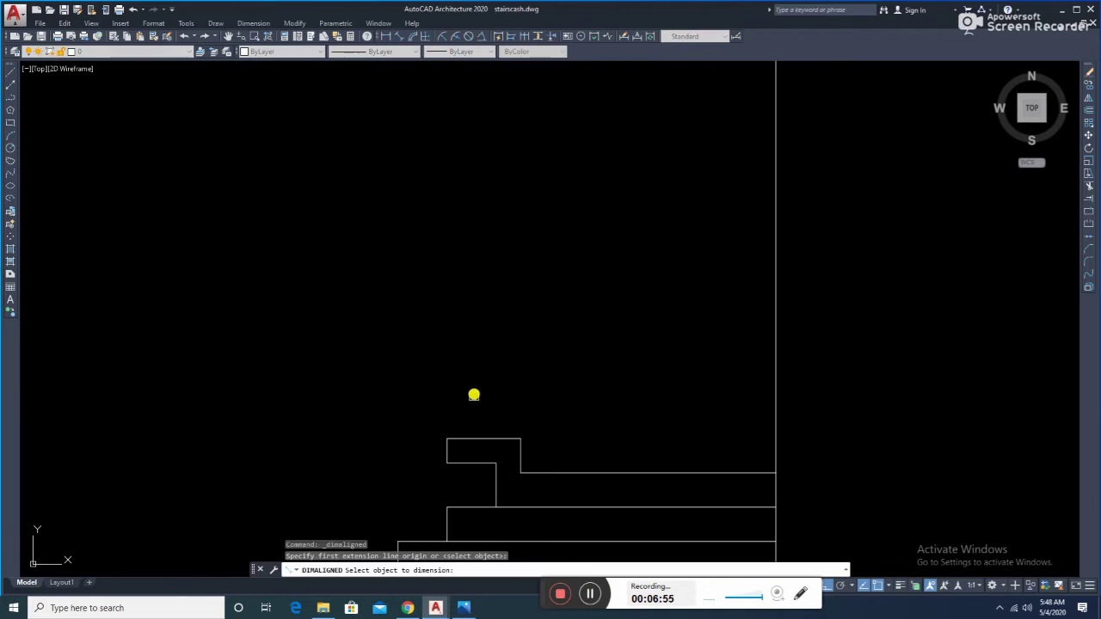
{"action": "left_click", "coordinate": [476, 438]}
{"action": "scroll", "coordinate": [476, 438], "scroll_direction": "up", "scroll_amount": 4}
{"action": "key", "text": "Escape"}
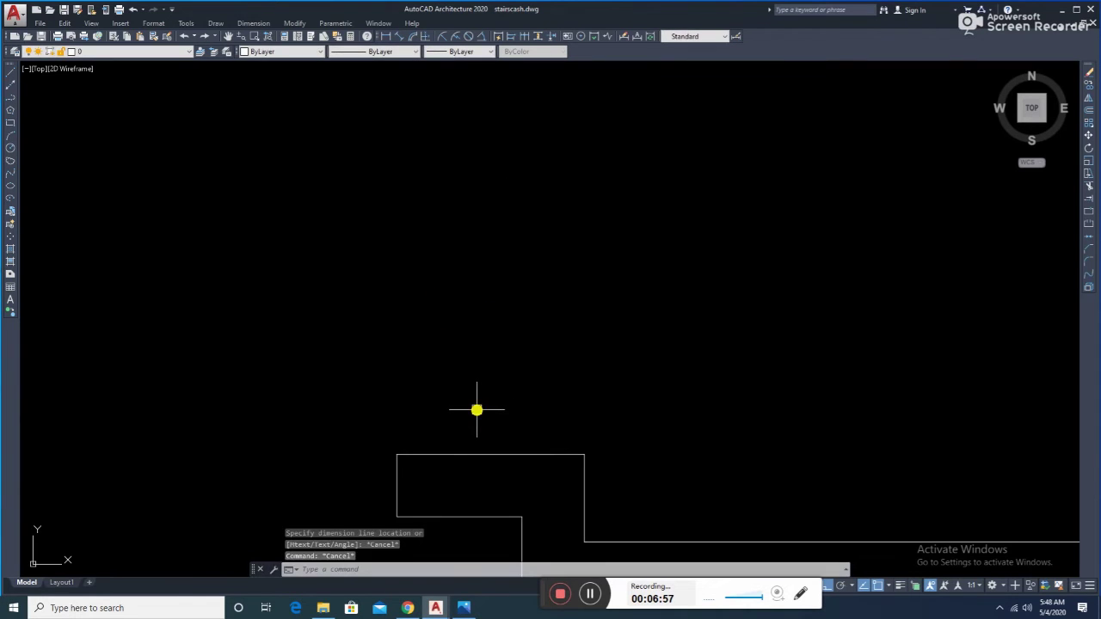
- Draw a 7-unit vertical line up from the step's top corner and check its length
{"action": "type", "text": "l"}
{"action": "key", "text": "Return"}
{"action": "left_click", "coordinate": [397, 454]}
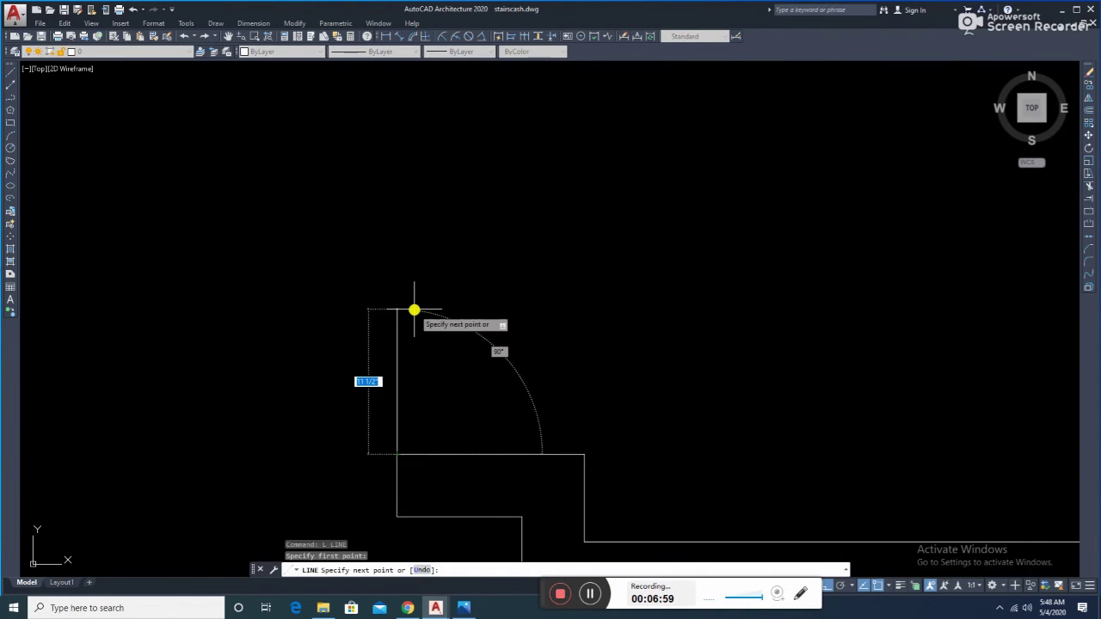
{"action": "type", "text": "7"}
{"action": "key", "text": "Return"}
{"action": "key", "text": "Escape"}
{"action": "key", "text": "Escape"}
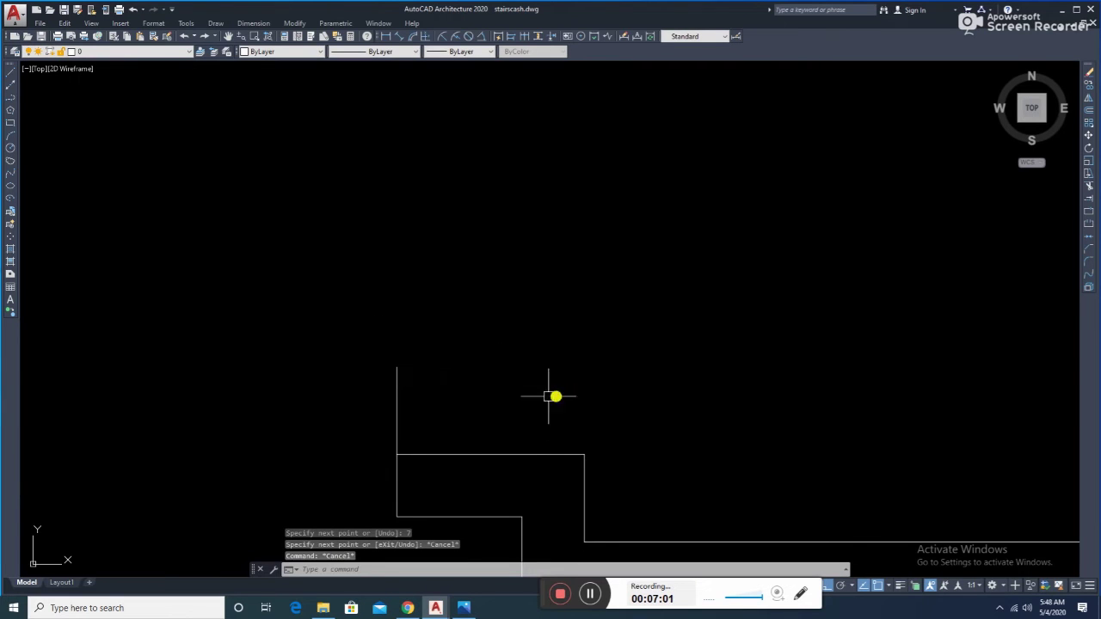
{"action": "left_click", "coordinate": [397, 43]}
{"action": "key", "text": "Return"}
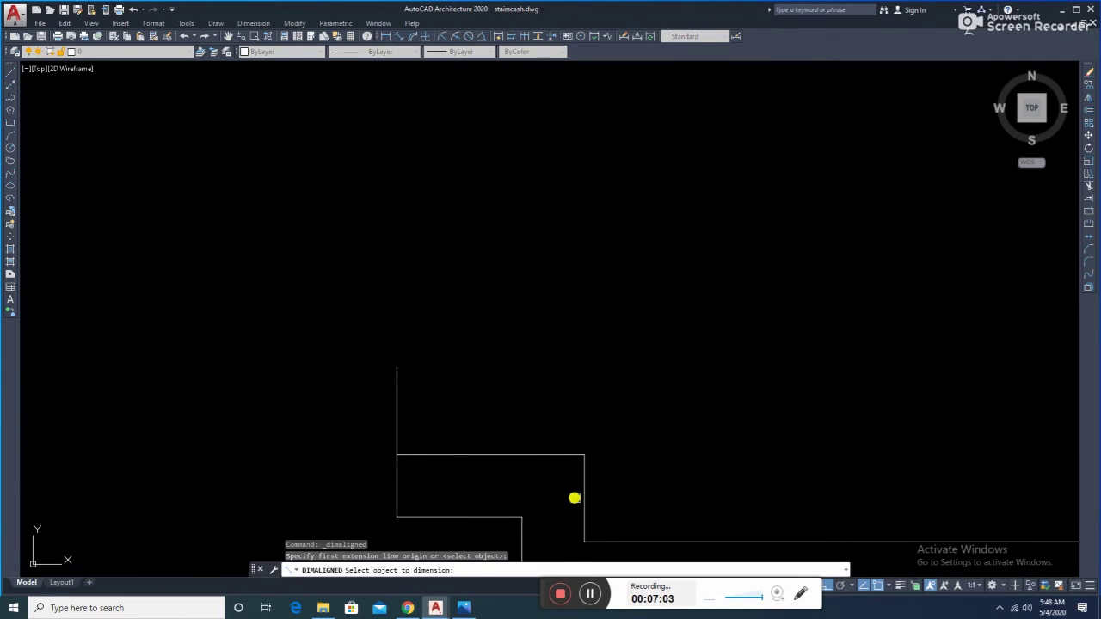
{"action": "left_click", "coordinate": [582, 499]}
{"action": "key", "text": "Escape"}
- Offset the new vertical line 5 units to the right and measure the spacing
{"action": "key", "text": "o"}
{"action": "key", "text": "Return"}
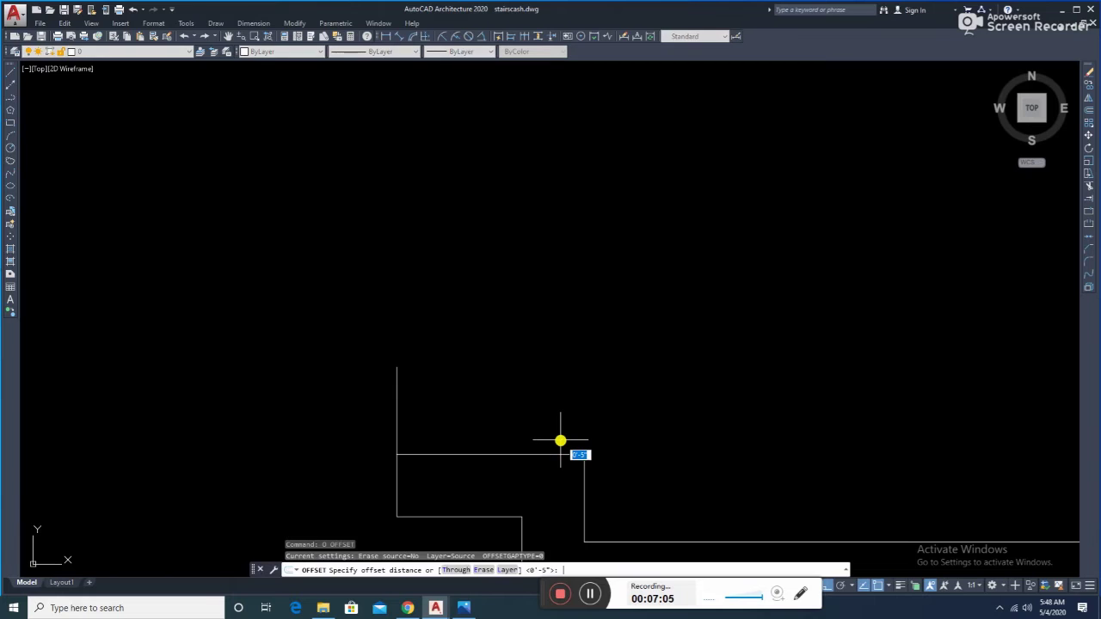
{"action": "key", "text": "Escape"}
{"action": "key", "text": "Return"}
{"action": "type", "text": "5"}
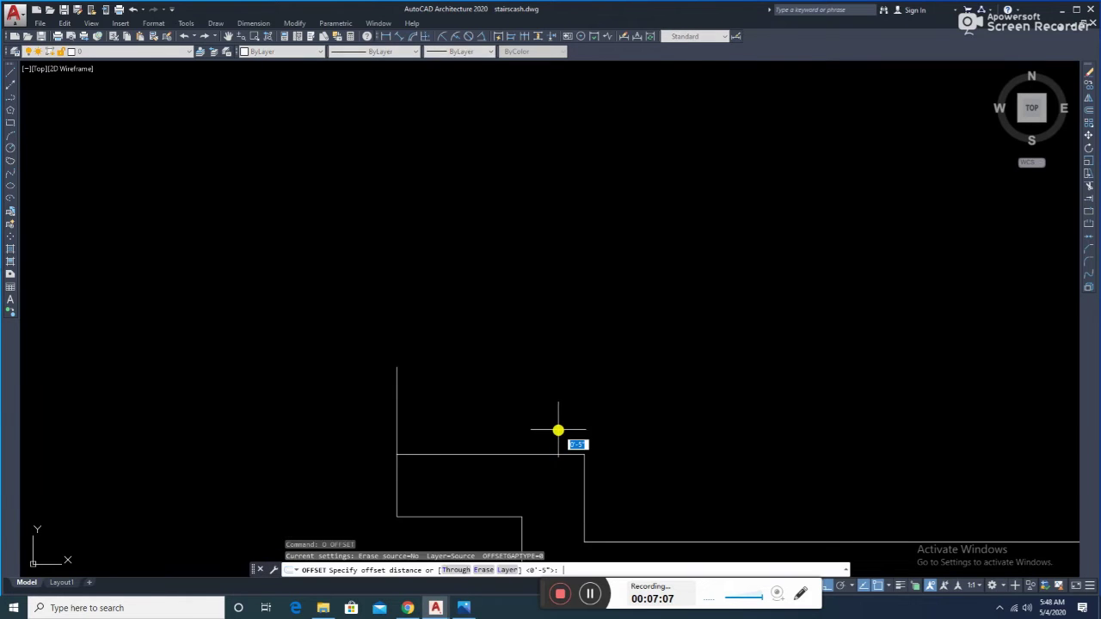
{"action": "key", "text": "Return"}
{"action": "left_click", "coordinate": [399, 406]}
{"action": "left_click", "coordinate": [458, 419]}
{"action": "key", "text": "Escape"}
{"action": "key", "text": "Escape"}
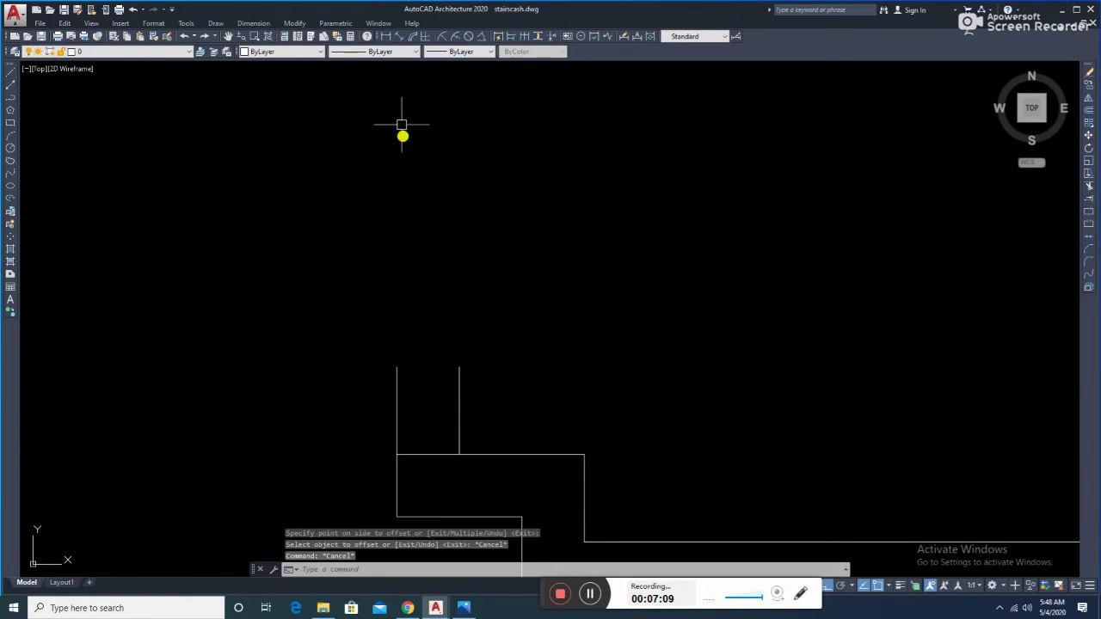
{"action": "left_click", "coordinate": [399, 38]}
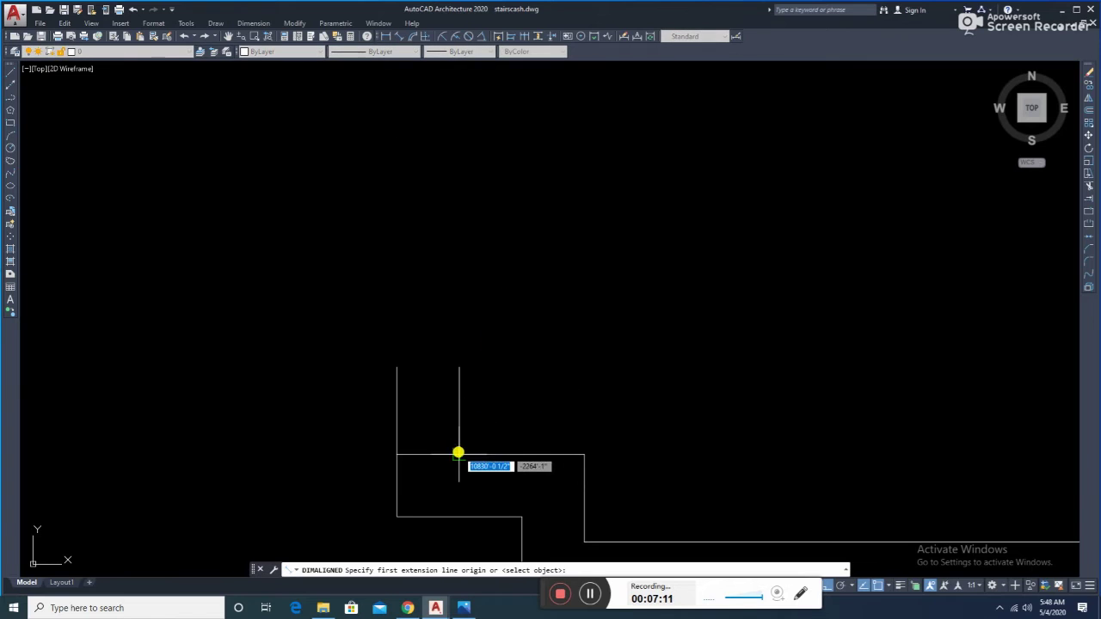
{"action": "left_click", "coordinate": [458, 453]}
{"action": "left_click", "coordinate": [584, 454]}
{"action": "key", "text": "Escape"}
{"action": "key", "text": "Escape"}
{"action": "key", "text": "Escape"}
- Trim away the tread segment between the two risers
{"action": "middle_click_drag", "start_coordinate": [442, 456], "coordinate": [471, 411]}
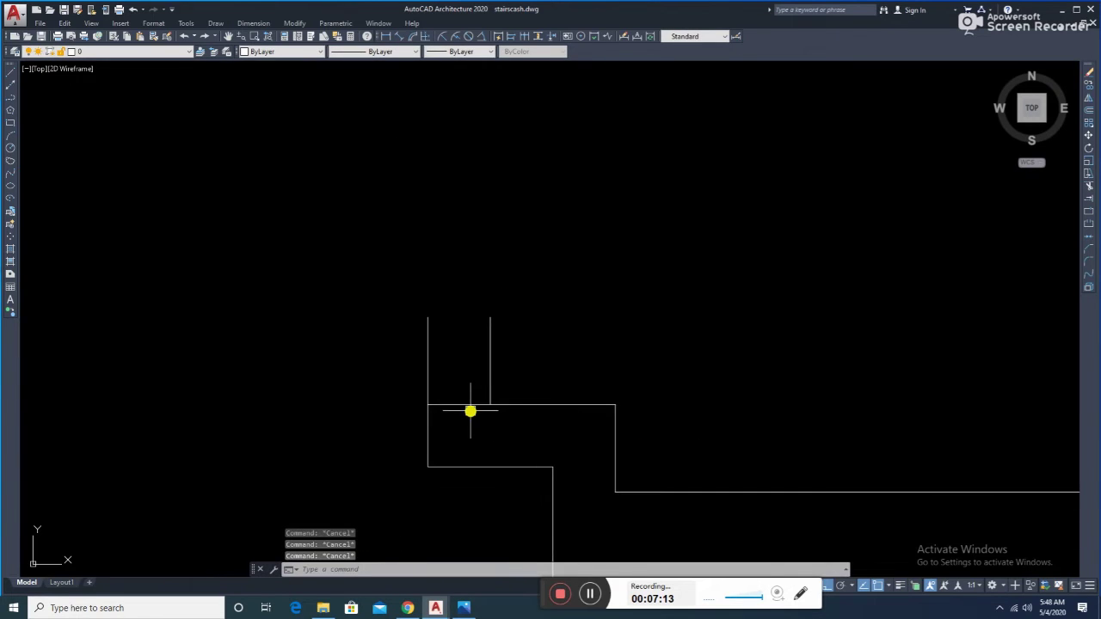
{"action": "type", "text": "tr"}
{"action": "key", "text": "Return"}
{"action": "left_click", "coordinate": [466, 405]}
{"action": "key", "text": "Escape"}
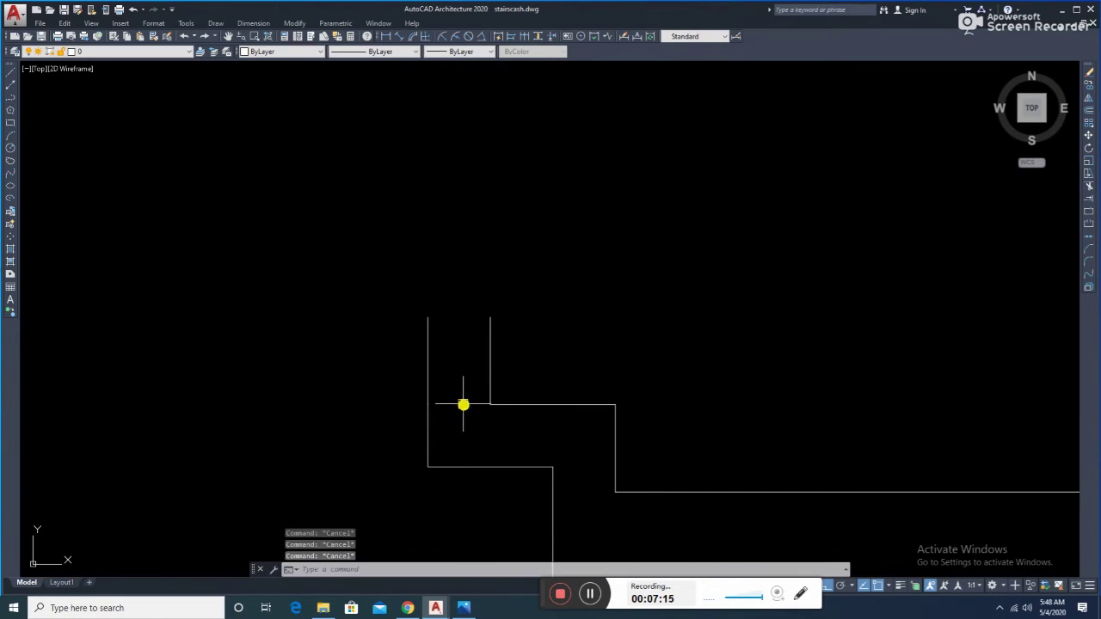
{"action": "left_click", "coordinate": [512, 287]}
{"action": "left_click", "coordinate": [470, 427]}
- Begin copying the selected step lines from the tread's right end, then cancel and clear the selection
{"action": "left_click", "coordinate": [385, 402]}
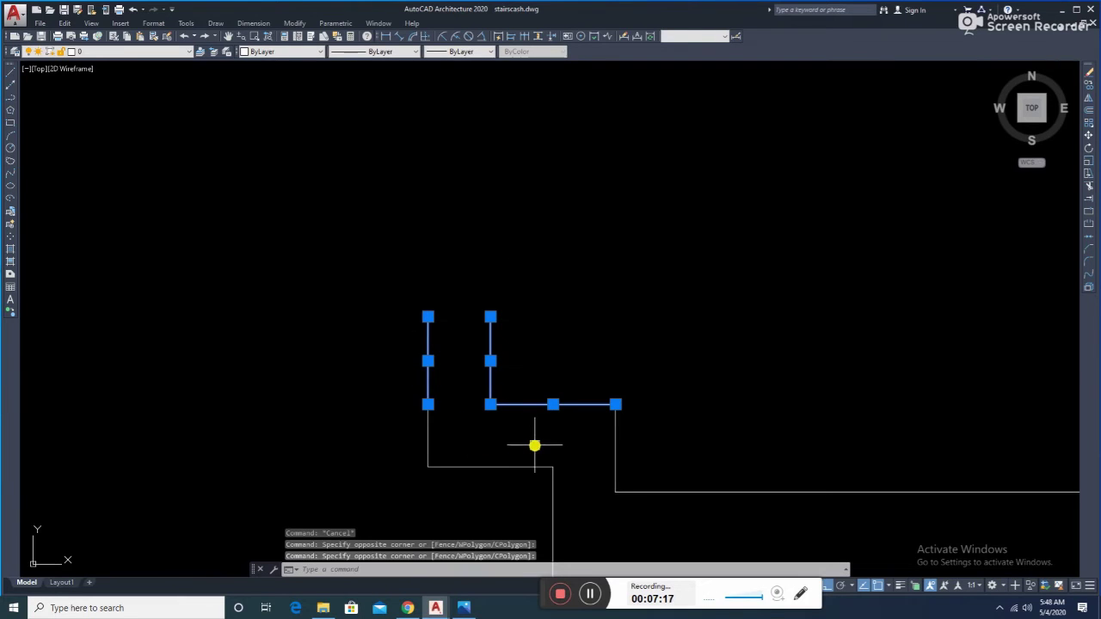
{"action": "type", "text": "co"}
{"action": "key", "text": "Return"}
{"action": "left_click", "coordinate": [584, 425]}
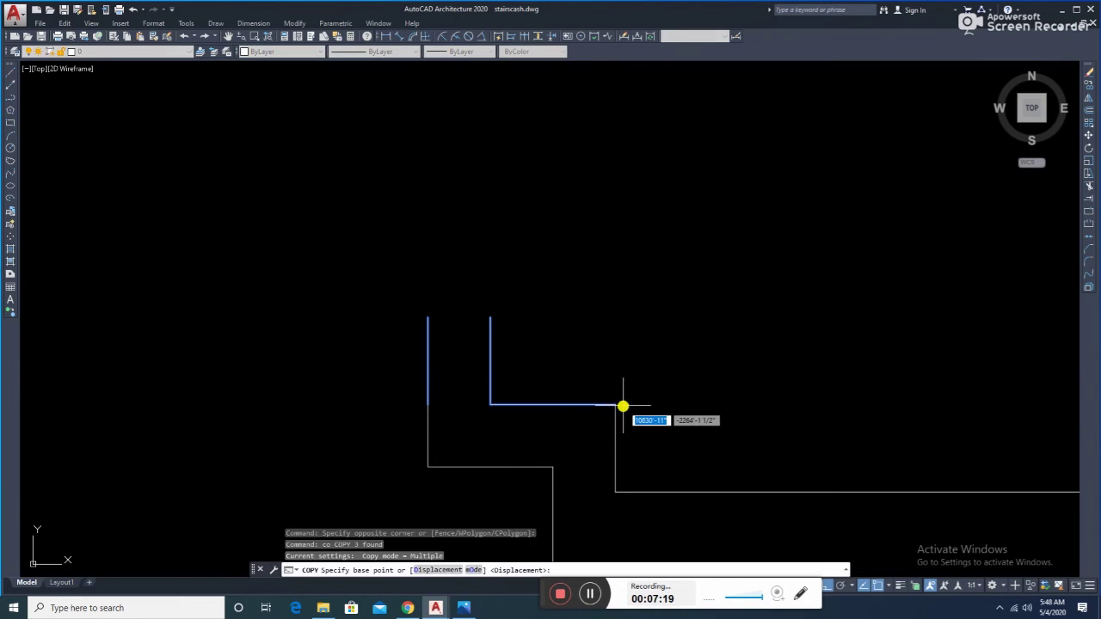
{"action": "key", "text": "Escape"}
{"action": "key", "text": "Escape"}
{"action": "key", "text": "Escape"}
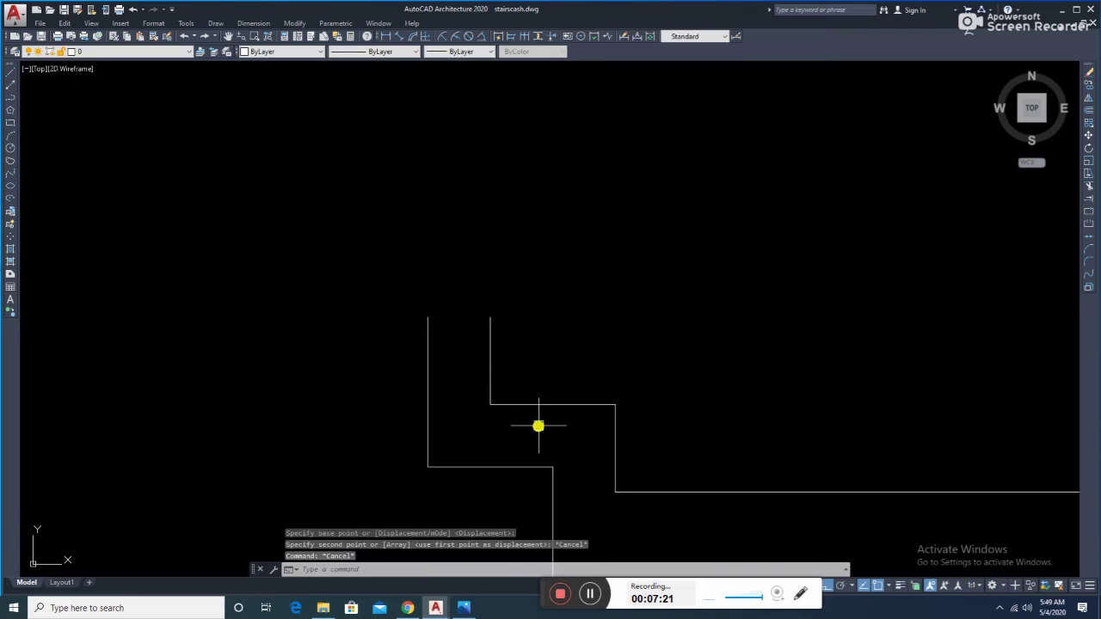
- Draw a cap line closing the top of the step between the two risers
{"action": "type", "text": "l"}
{"action": "key", "text": "Return"}
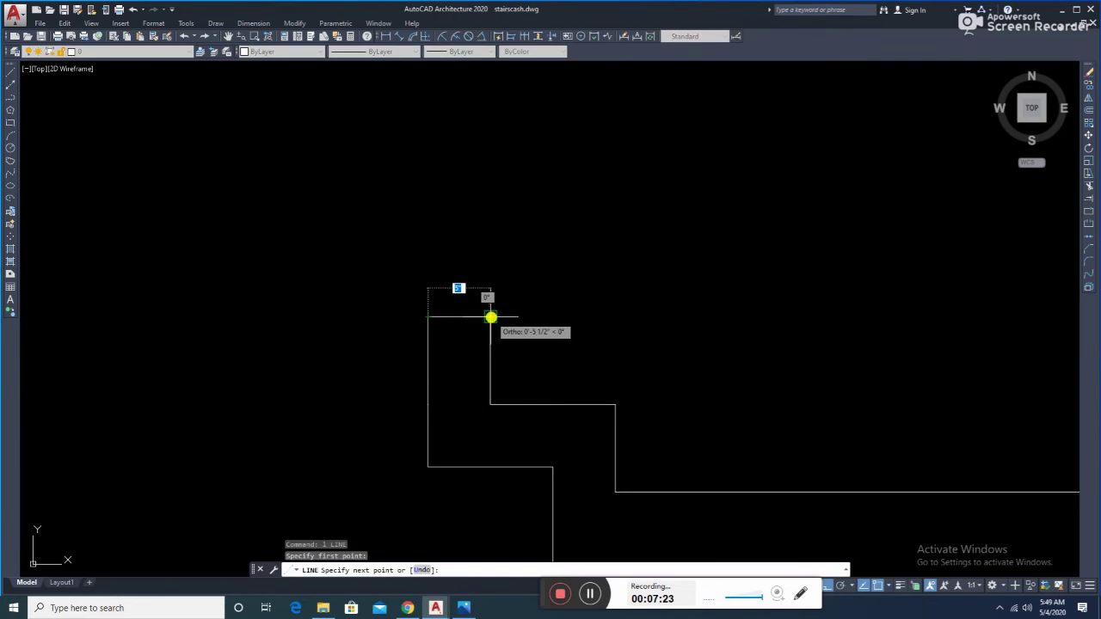
{"action": "left_click", "coordinate": [490, 318]}
{"action": "key", "text": "Escape"}
- Copy the six step-profile lines from the tread's right end up onto the next step's corner
{"action": "left_click_drag", "start_coordinate": [518, 278], "coordinate": [383, 357]}
{"action": "left_click_drag", "start_coordinate": [553, 373], "coordinate": [531, 421]}
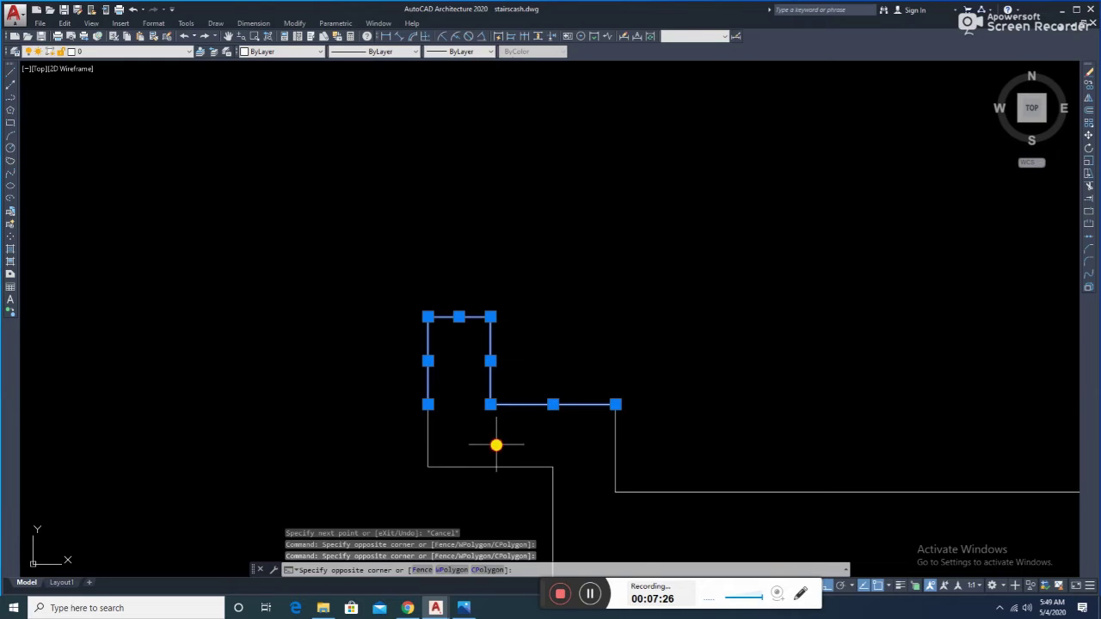
{"action": "left_click", "coordinate": [402, 479]}
{"action": "type", "text": "c"}
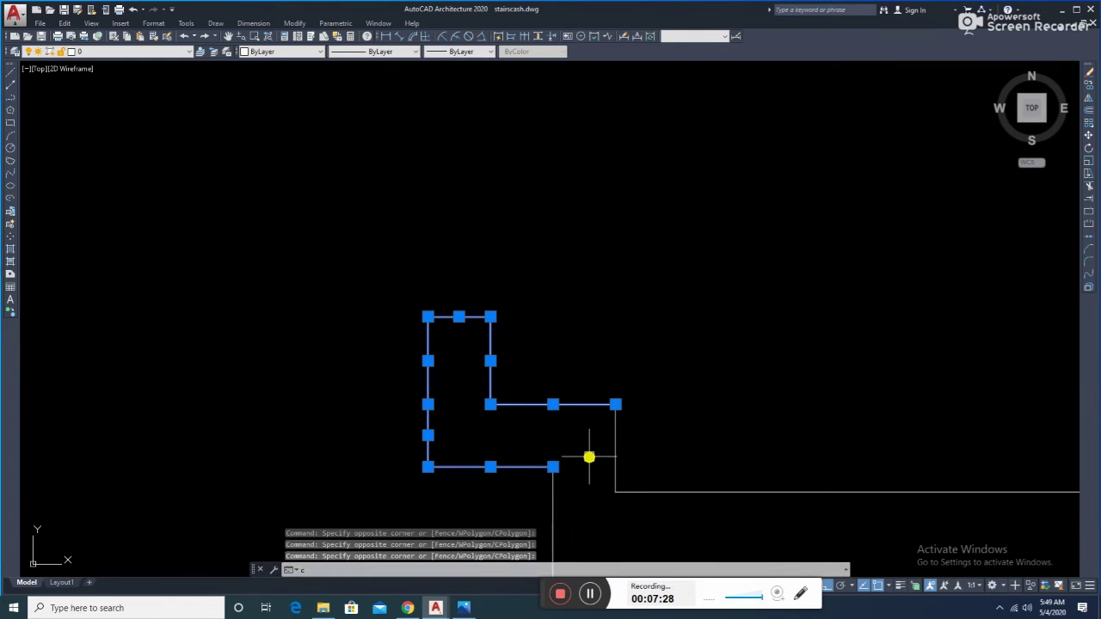
{"action": "type", "text": "o"}
{"action": "key", "text": "Return"}
{"action": "left_click", "coordinate": [615, 404]}
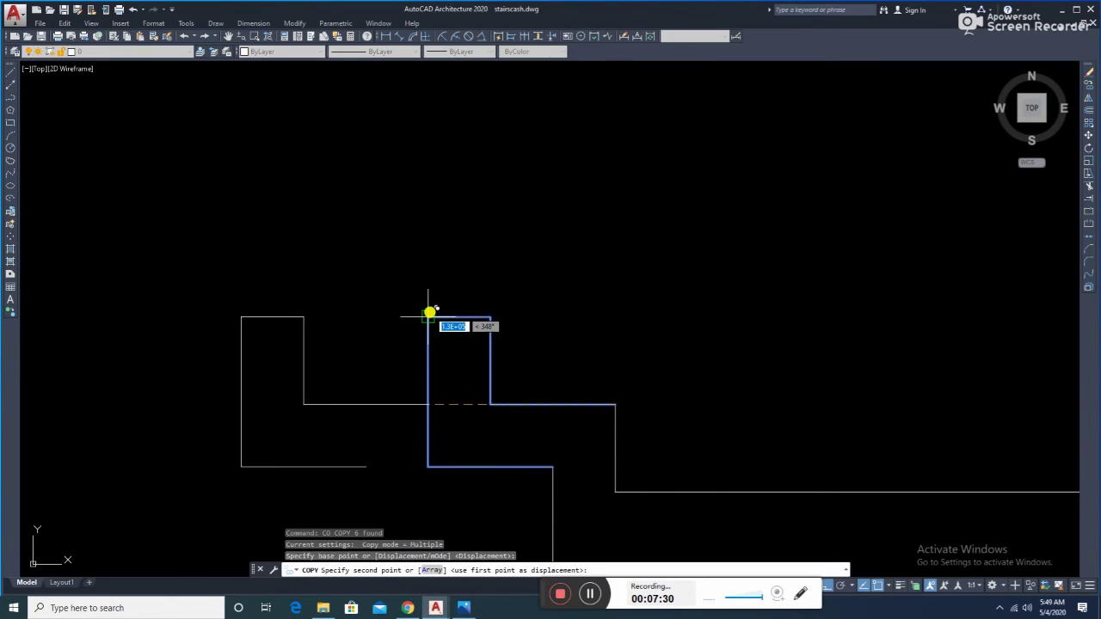
{"action": "left_click", "coordinate": [429, 313]}
{"action": "key", "text": "ctrl+z"}
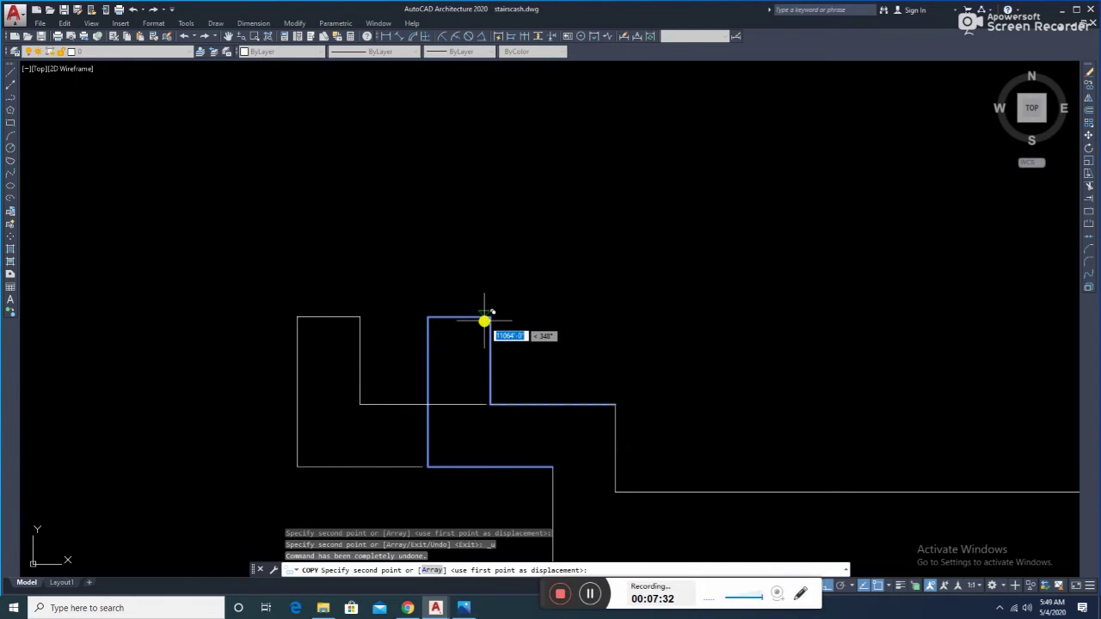
{"action": "left_click", "coordinate": [490, 317]}
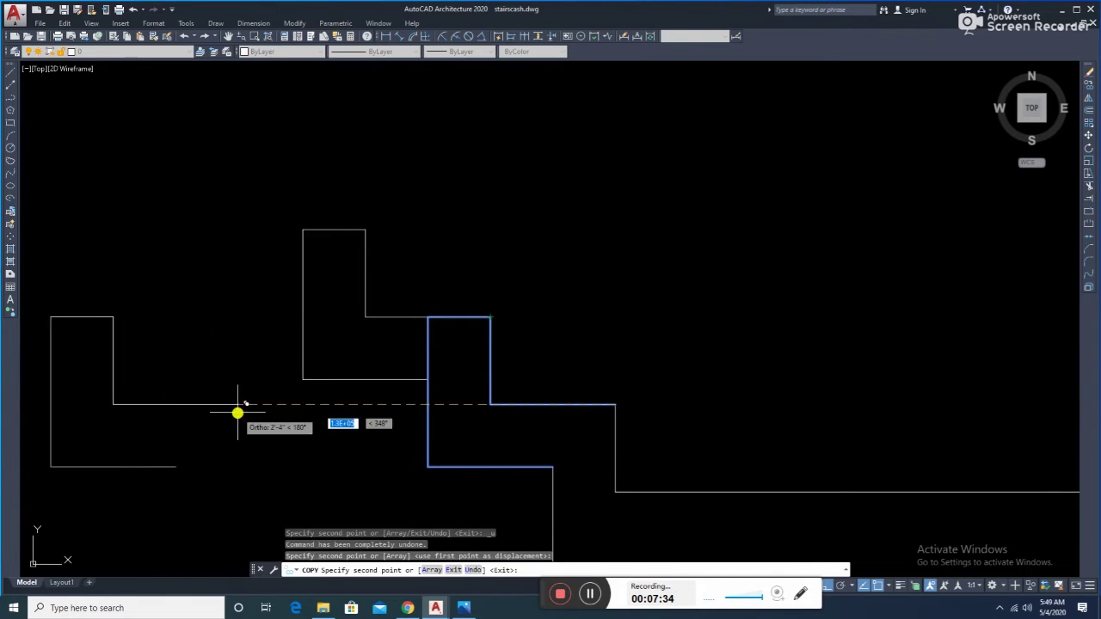
{"action": "middle_click_drag", "start_coordinate": [238, 421], "coordinate": [321, 462]}
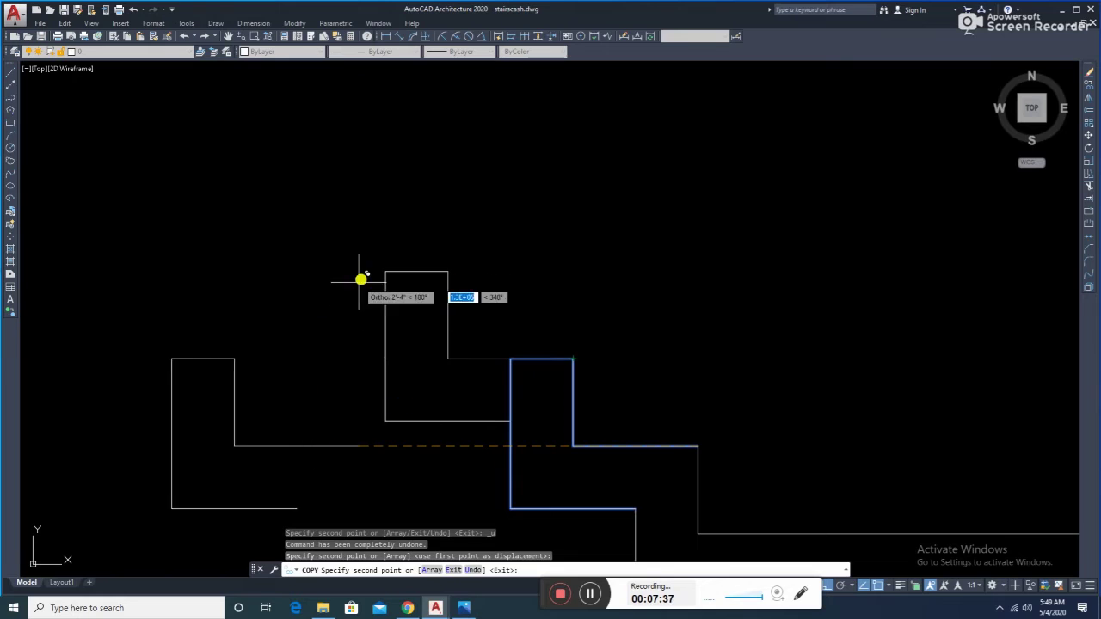
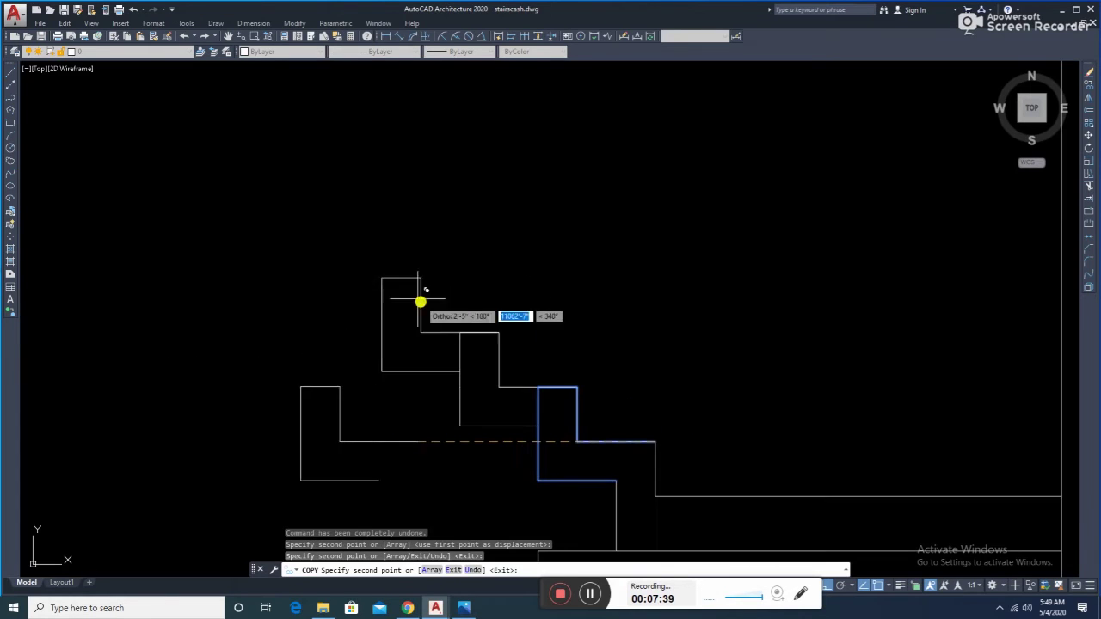
- Place four more step profile copies up to the top of the stair and end COPY
{"action": "left_click", "coordinate": [422, 277]}
{"action": "middle_click_drag", "start_coordinate": [315, 277], "coordinate": [444, 338]}
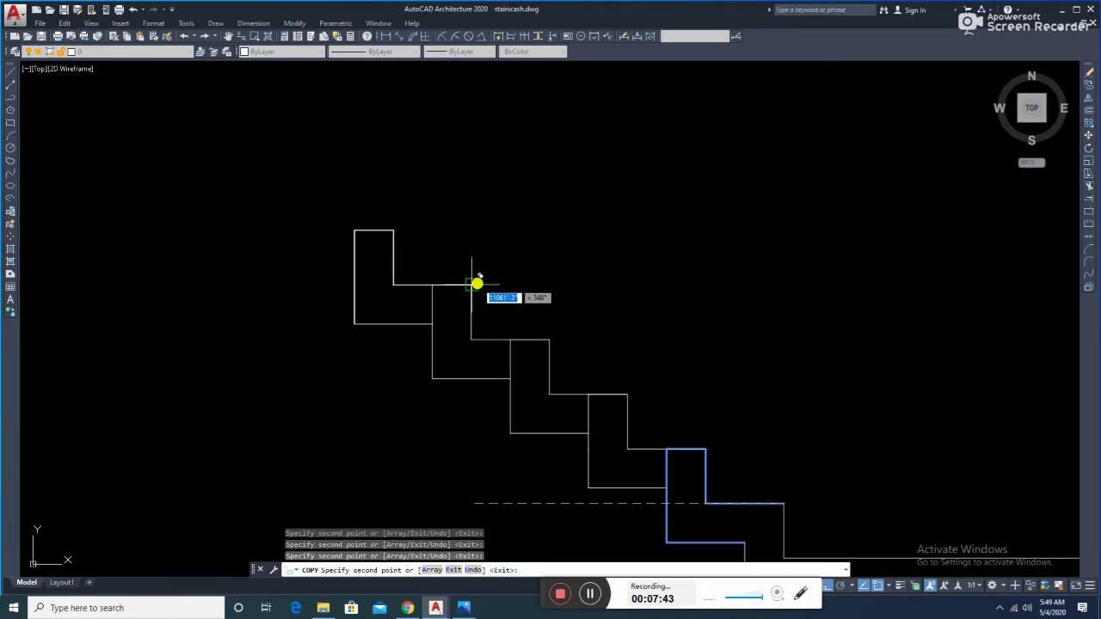
{"action": "scroll", "coordinate": [476, 284], "scroll_direction": "down", "scroll_amount": 2}
{"action": "middle_click_drag", "start_coordinate": [490, 286], "coordinate": [527, 346]}
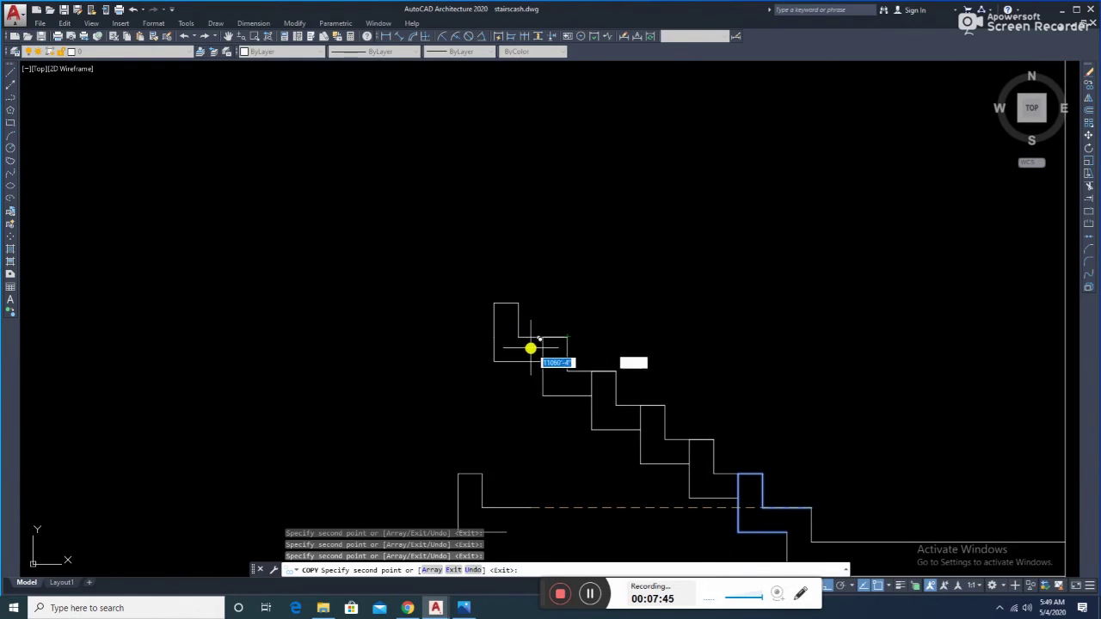
{"action": "middle_click_drag", "start_coordinate": [474, 266], "coordinate": [518, 342]}
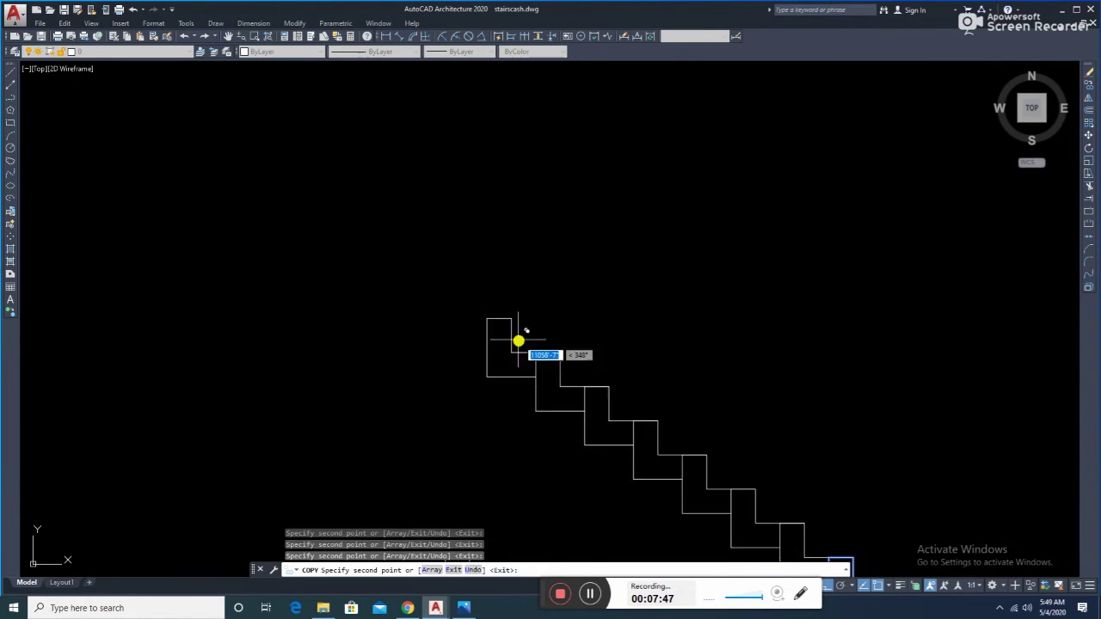
{"action": "left_click", "coordinate": [510, 315]}
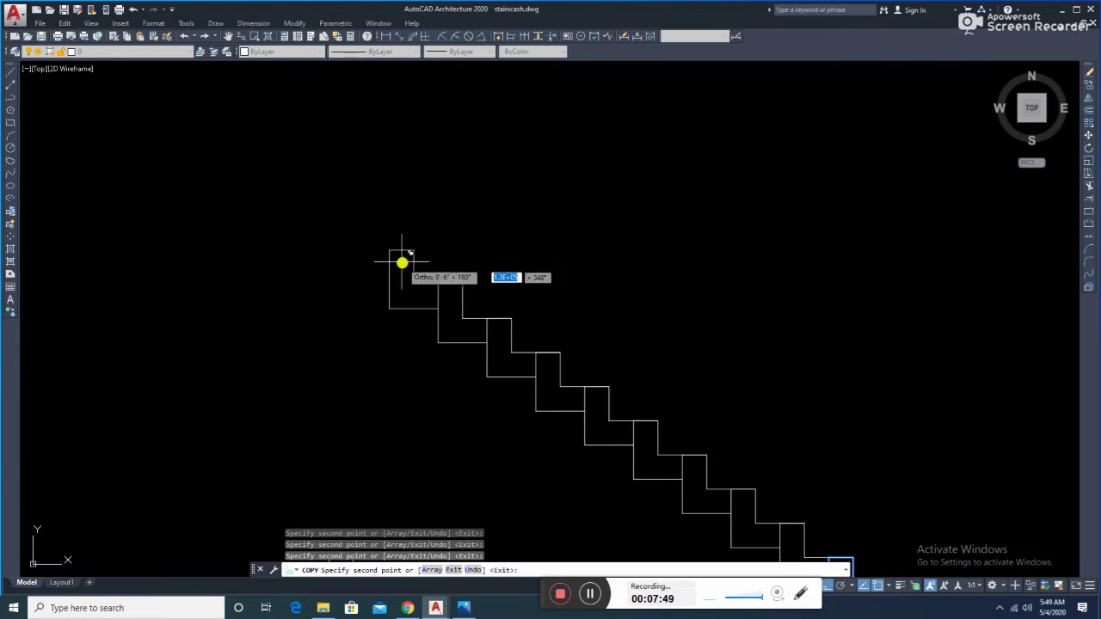
{"action": "scroll", "coordinate": [546, 332], "scroll_direction": "down", "scroll_amount": 2}
{"action": "left_click", "coordinate": [551, 325]}
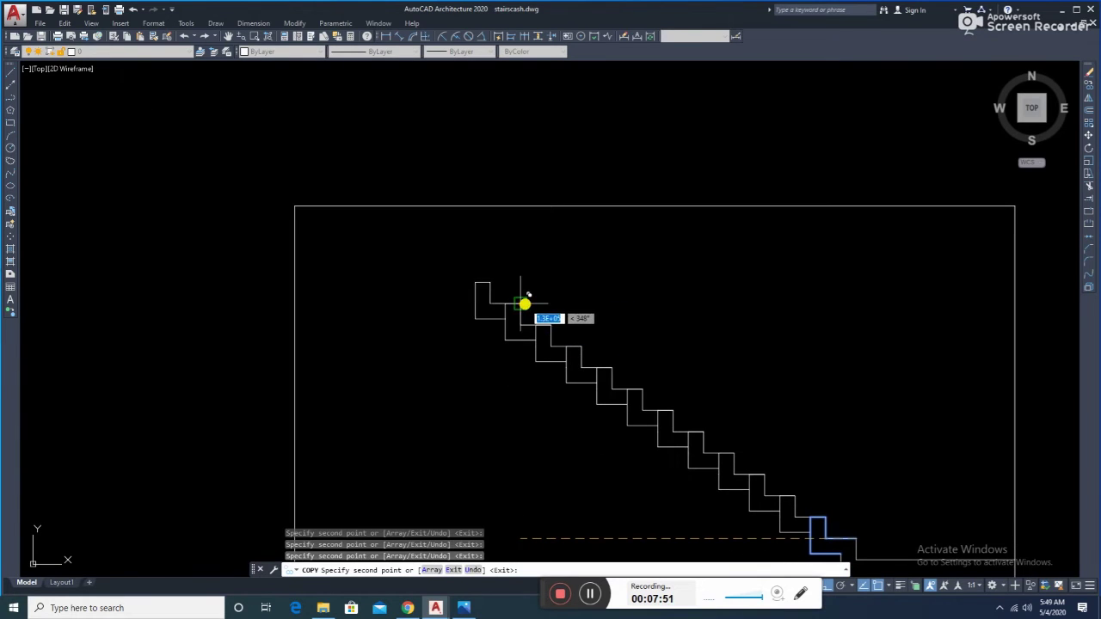
{"action": "left_click", "coordinate": [522, 303]}
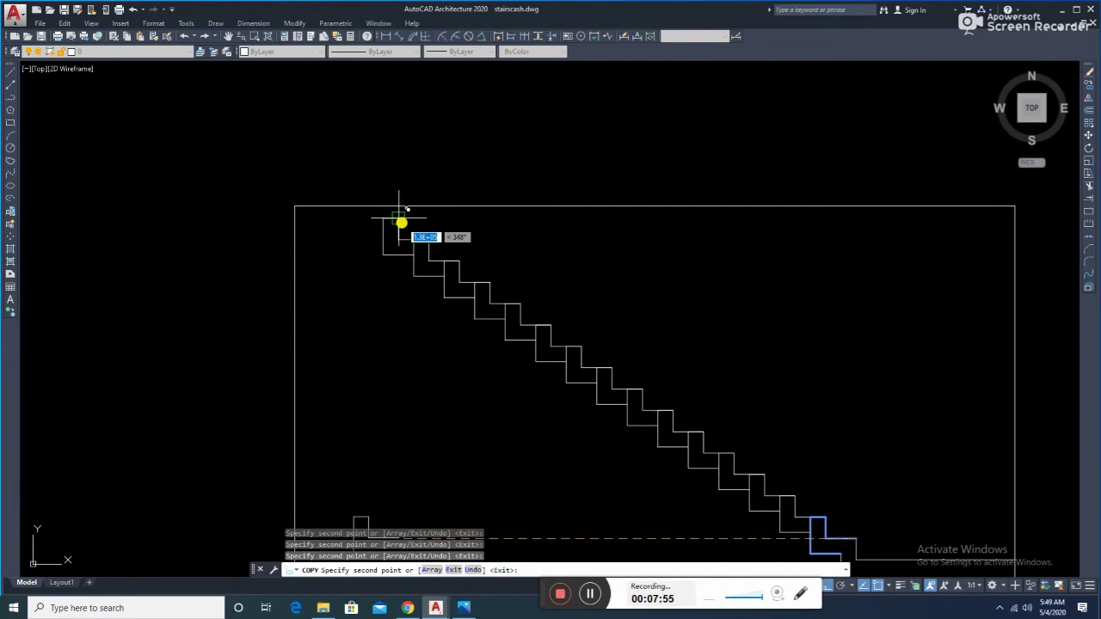
{"action": "key", "text": "Escape"}
{"action": "key", "text": "Escape"}
{"action": "key", "text": "Escape"}
{"action": "scroll", "coordinate": [422, 244], "scroll_direction": "down", "scroll_amount": 8}
- Start a line at the section box corner, then cancel it
{"action": "scroll", "coordinate": [479, 184], "scroll_direction": "up", "scroll_amount": 4}
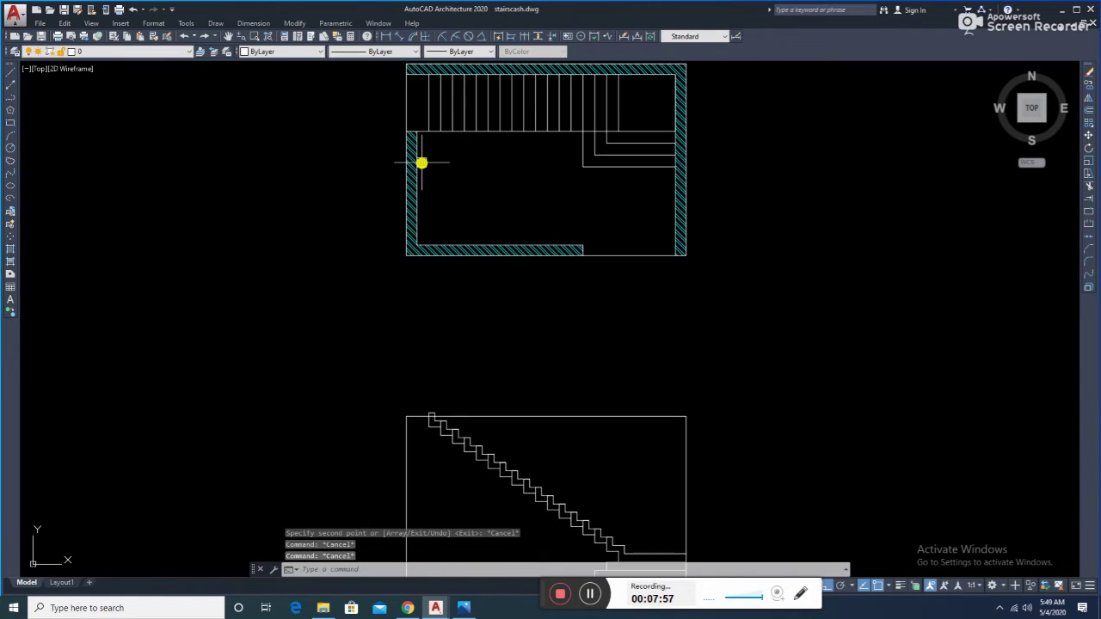
{"action": "key", "text": "l"}
{"action": "key", "text": "Return"}
{"action": "left_click", "coordinate": [430, 128]}
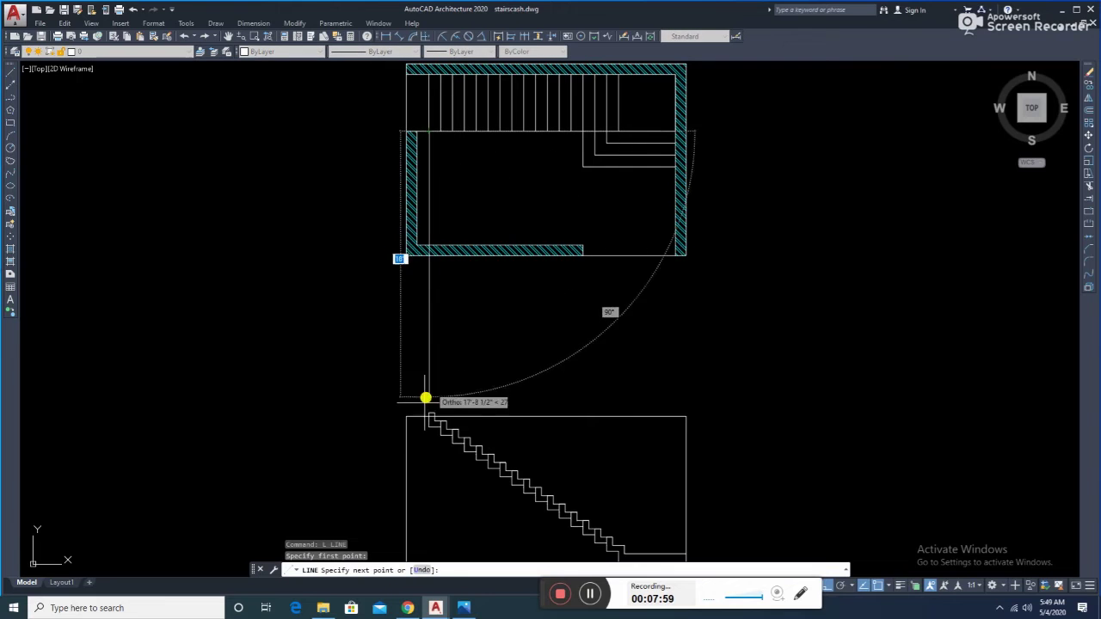
{"action": "scroll", "coordinate": [428, 448], "scroll_direction": "up", "scroll_amount": 6}
{"action": "key", "text": "Escape"}
{"action": "scroll", "coordinate": [438, 396], "scroll_direction": "down", "scroll_amount": 3}
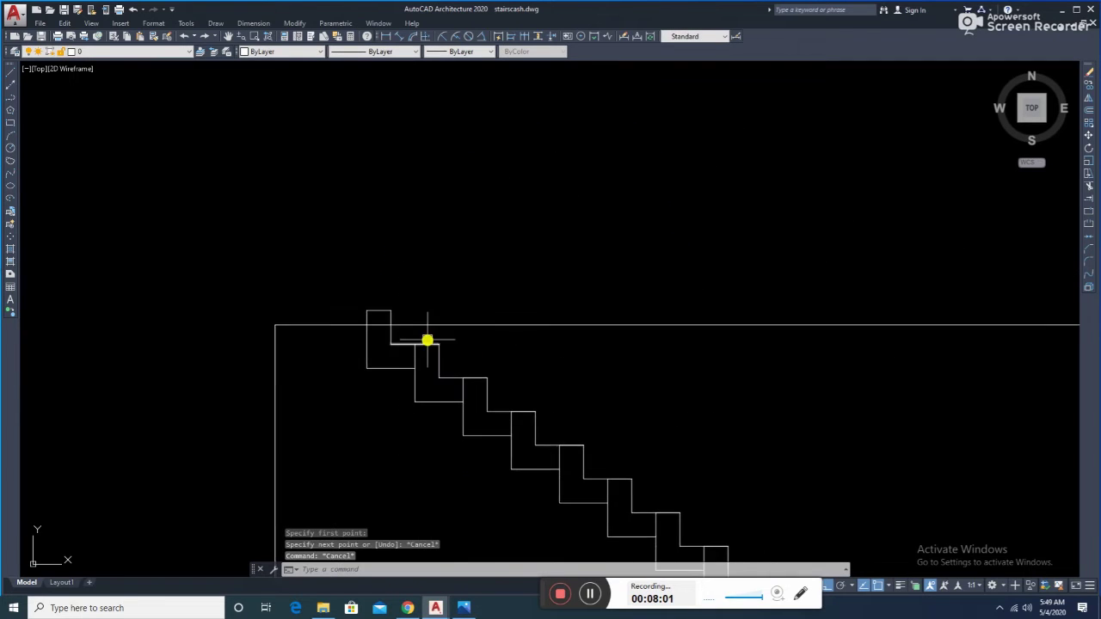
{"action": "key", "text": "Escape"}
{"action": "scroll", "coordinate": [508, 346], "scroll_direction": "down", "scroll_amount": 2}
{"action": "scroll", "coordinate": [400, 335], "scroll_direction": "up", "scroll_amount": 6}
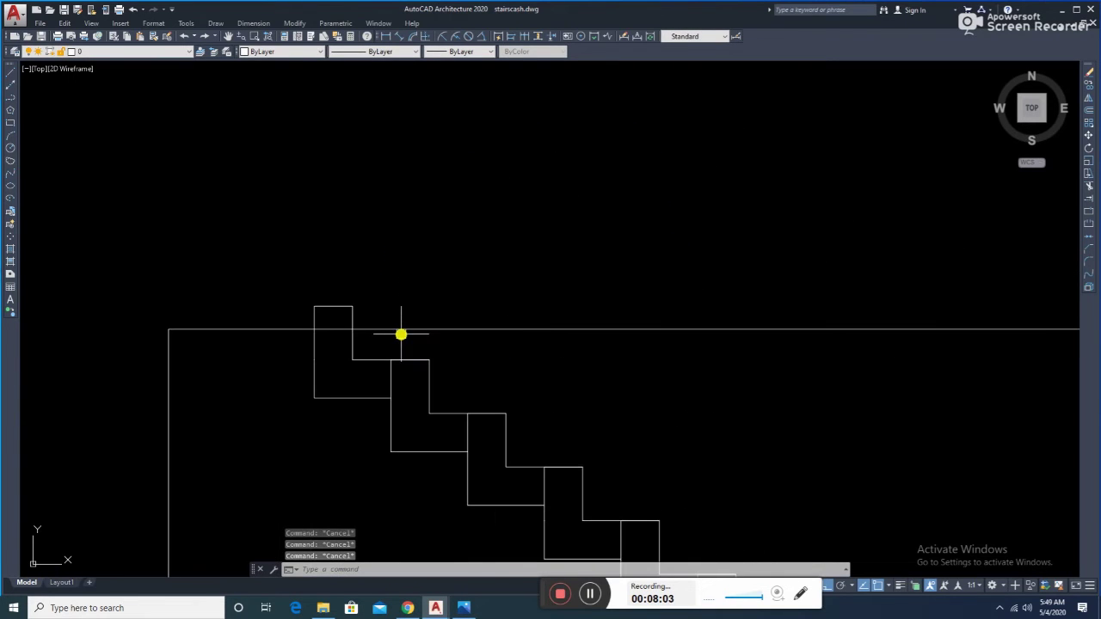
- Offset the section box's top edge 5 units outward
{"action": "key", "text": "o"}
{"action": "key", "text": "Return"}
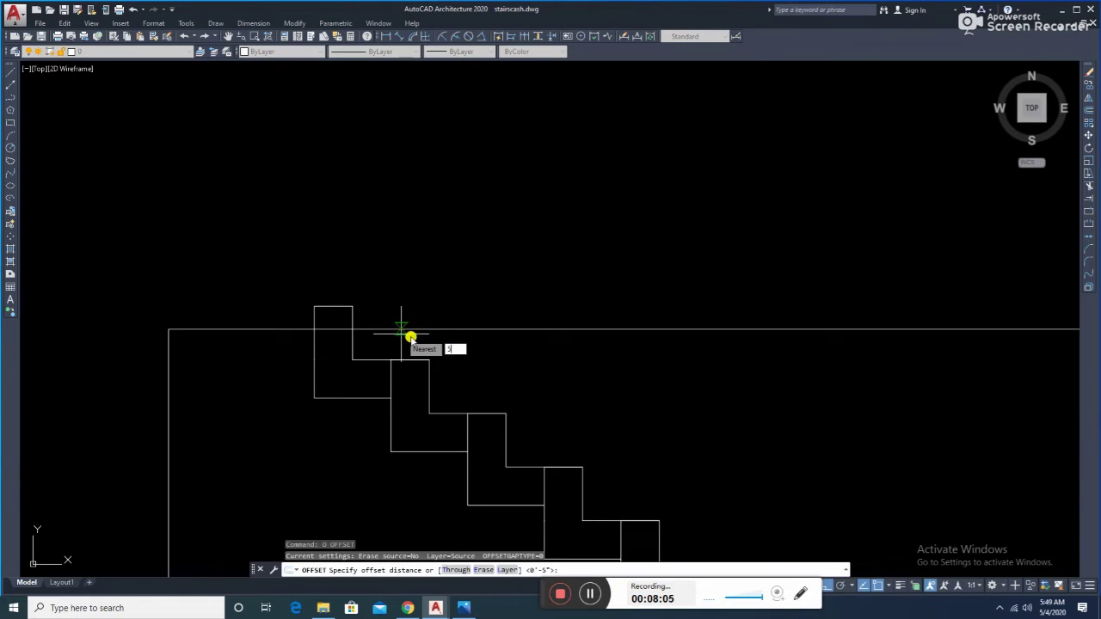
{"action": "key", "text": "Return"}
{"action": "left_click", "coordinate": [436, 330]}
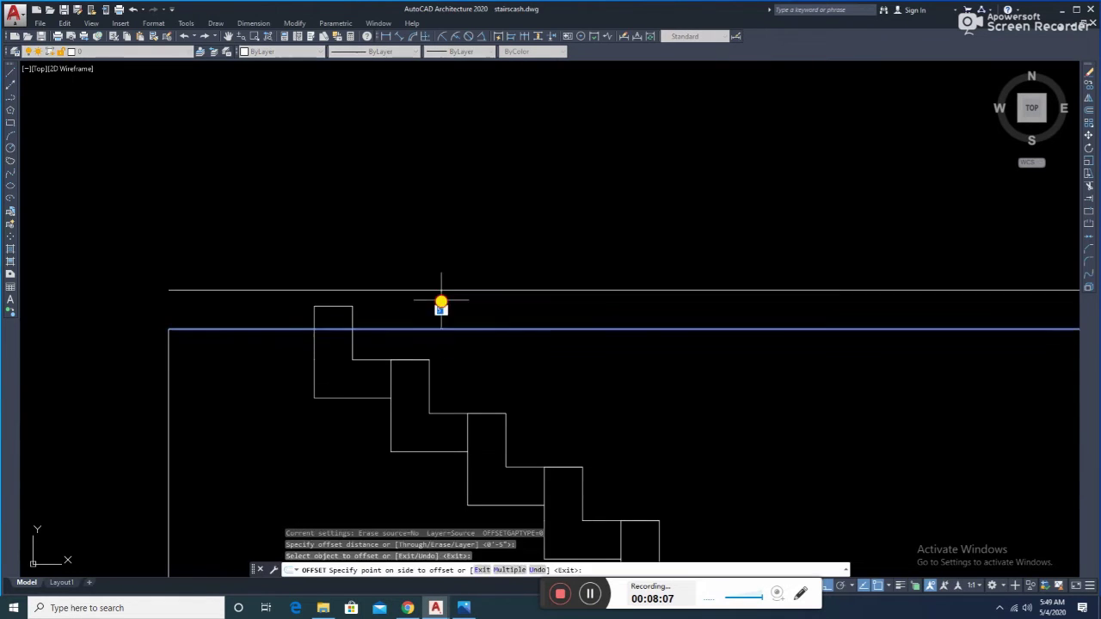
{"action": "key", "text": "Escape"}
{"action": "key", "text": "Escape"}
{"action": "key", "text": "Escape"}
- Offset the box's right and left edges 5 units outward at the same distance
{"action": "scroll", "coordinate": [440, 301], "scroll_direction": "down", "scroll_amount": 5}
{"action": "scroll", "coordinate": [516, 326], "scroll_direction": "down", "scroll_amount": 4}
{"action": "middle_click_drag", "start_coordinate": [611, 329], "coordinate": [538, 329]}
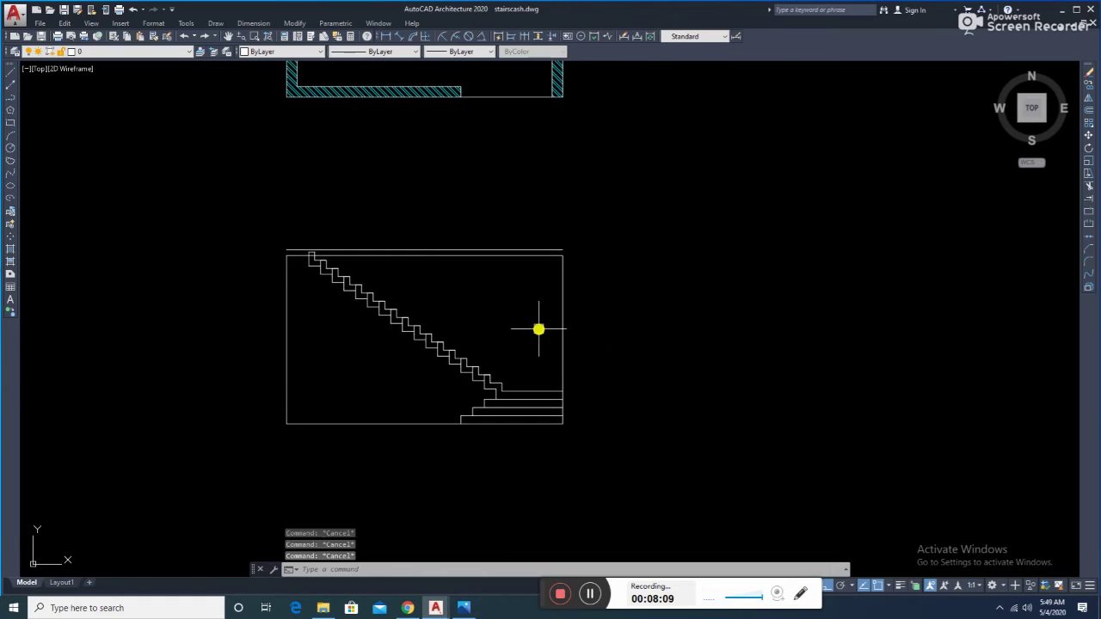
{"action": "key", "text": "Return"}
{"action": "key", "text": "Return"}
{"action": "left_click", "coordinate": [564, 313]}
{"action": "left_click", "coordinate": [605, 343]}
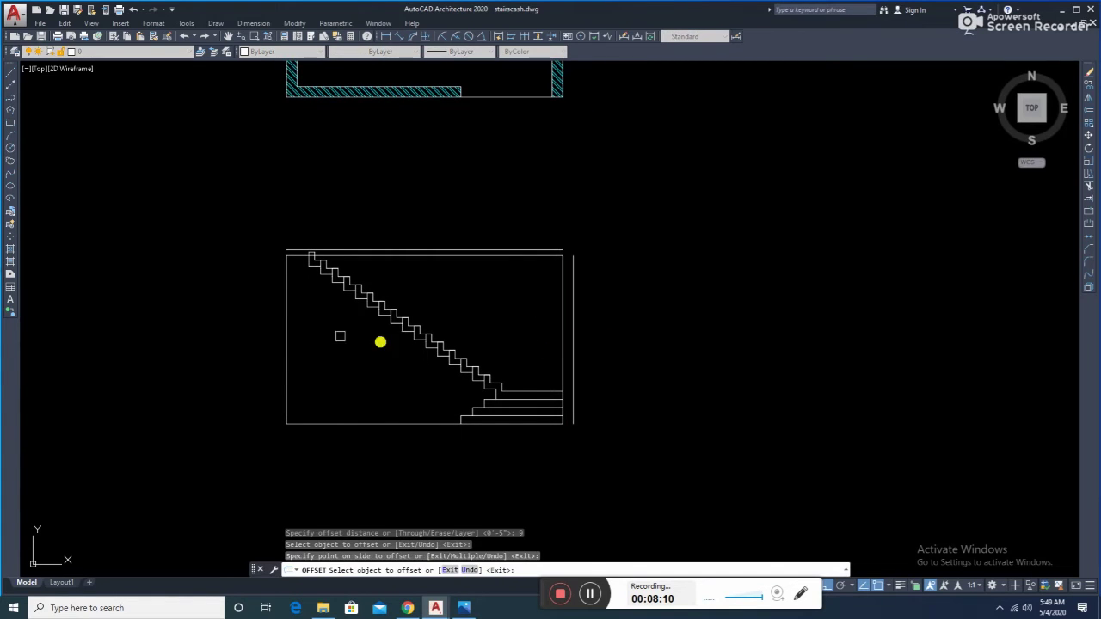
{"action": "left_click", "coordinate": [286, 337]}
{"action": "left_click", "coordinate": [266, 337]}
{"action": "key", "text": "Escape"}
- Try filleting the box's bottom corner from the bottom edge, then cancel
{"action": "key", "text": "Return"}
{"action": "key", "text": "Escape"}
{"action": "key", "text": "Escape"}
{"action": "key", "text": "Escape"}
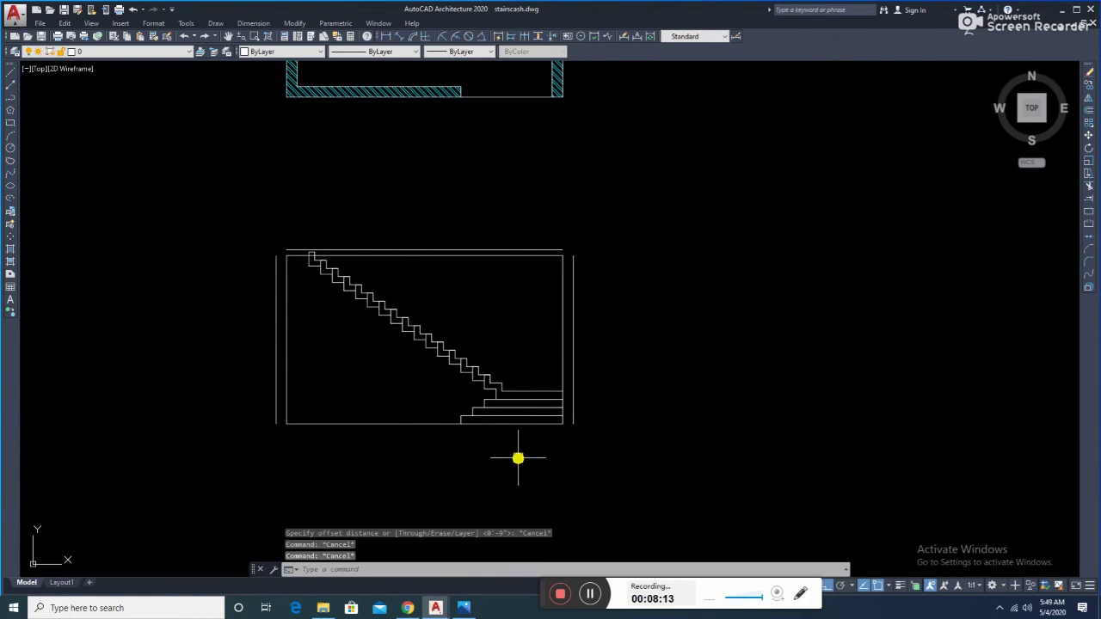
{"action": "type", "text": "f"}
{"action": "key", "text": "Return"}
{"action": "left_click", "coordinate": [366, 423]}
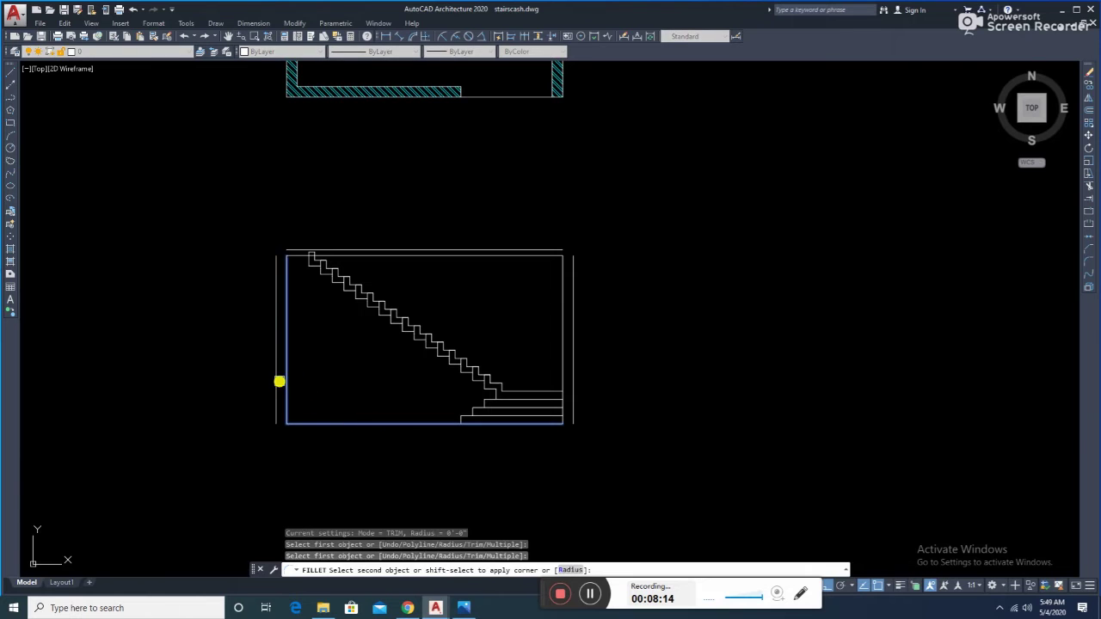
{"action": "key", "text": "Return"}
{"action": "left_click", "coordinate": [356, 421]}
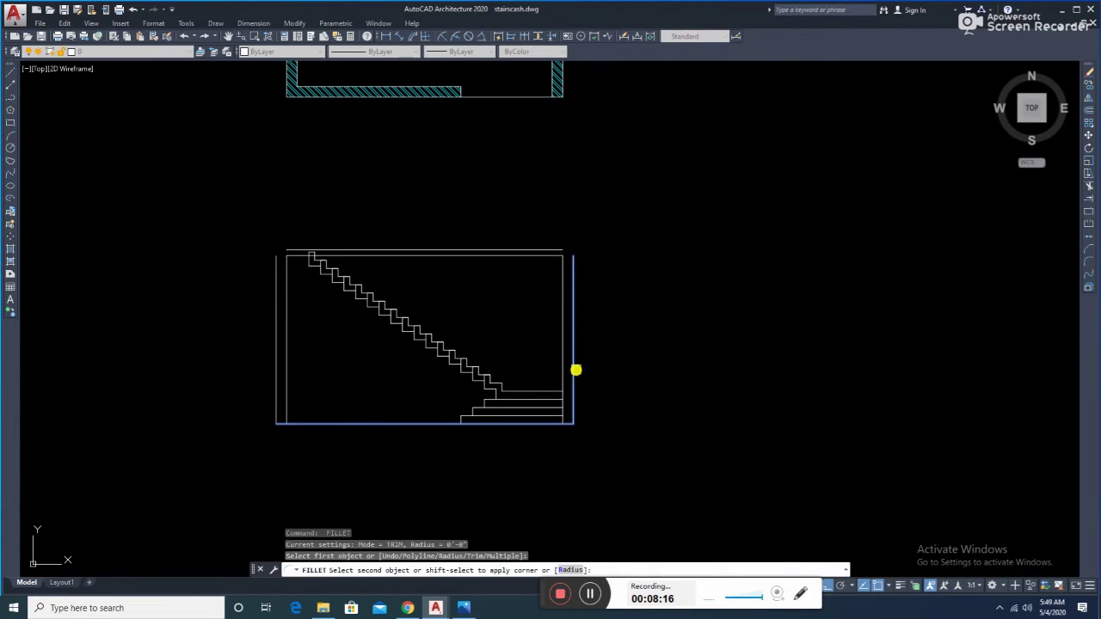
{"action": "key", "text": "Escape"}
{"action": "key", "text": "Escape"}
{"action": "key", "text": "Escape"}
{"action": "scroll", "coordinate": [575, 369], "scroll_direction": "up", "scroll_amount": 2}
{"action": "scroll", "coordinate": [504, 386], "scroll_direction": "up", "scroll_amount": 5}
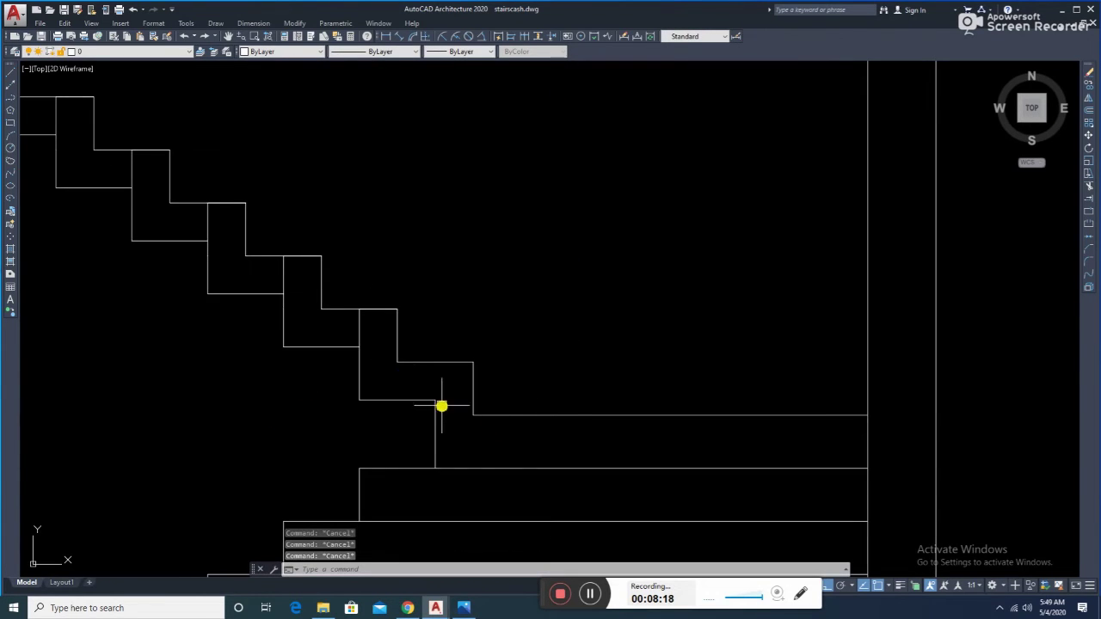
{"action": "type", "text": "tr"}
{"action": "key", "text": "Return"}
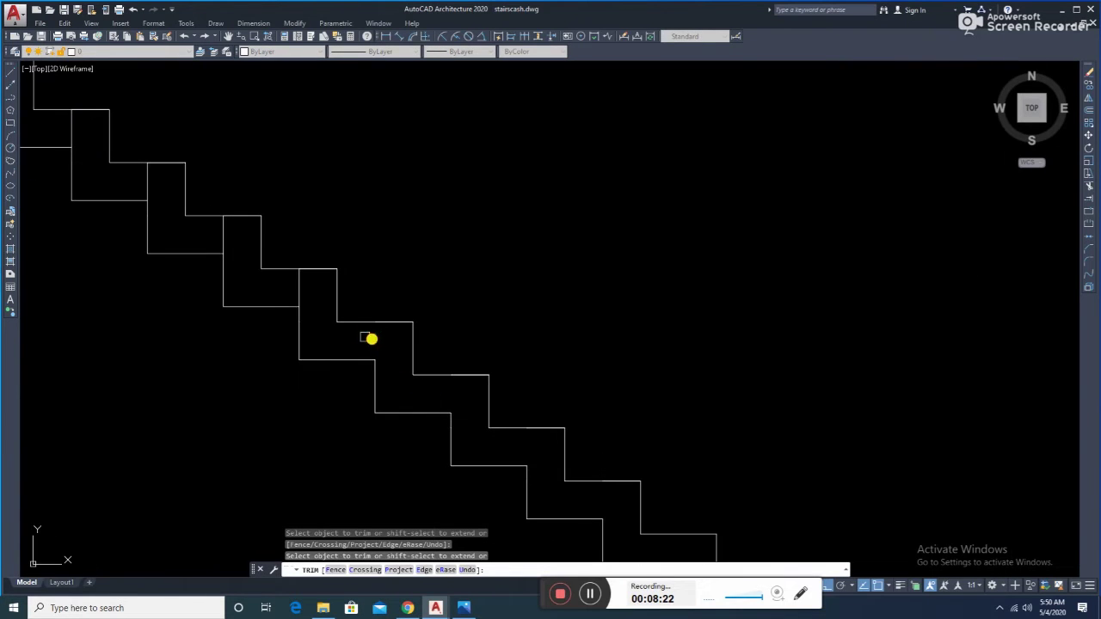
{"action": "scroll", "coordinate": [332, 325], "scroll_direction": "down", "scroll_amount": 5}
{"action": "scroll", "coordinate": [341, 373], "scroll_direction": "up", "scroll_amount": 5}
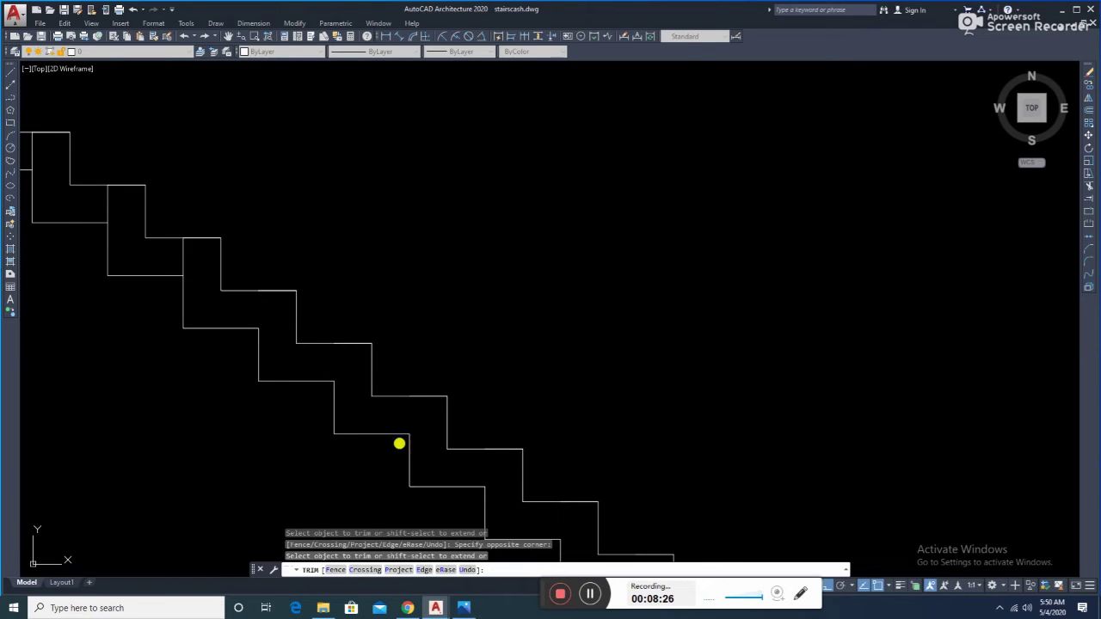
{"action": "middle_click", "coordinate": [392, 423]}
{"action": "scroll", "coordinate": [482, 275], "scroll_direction": "down", "scroll_amount": 3}
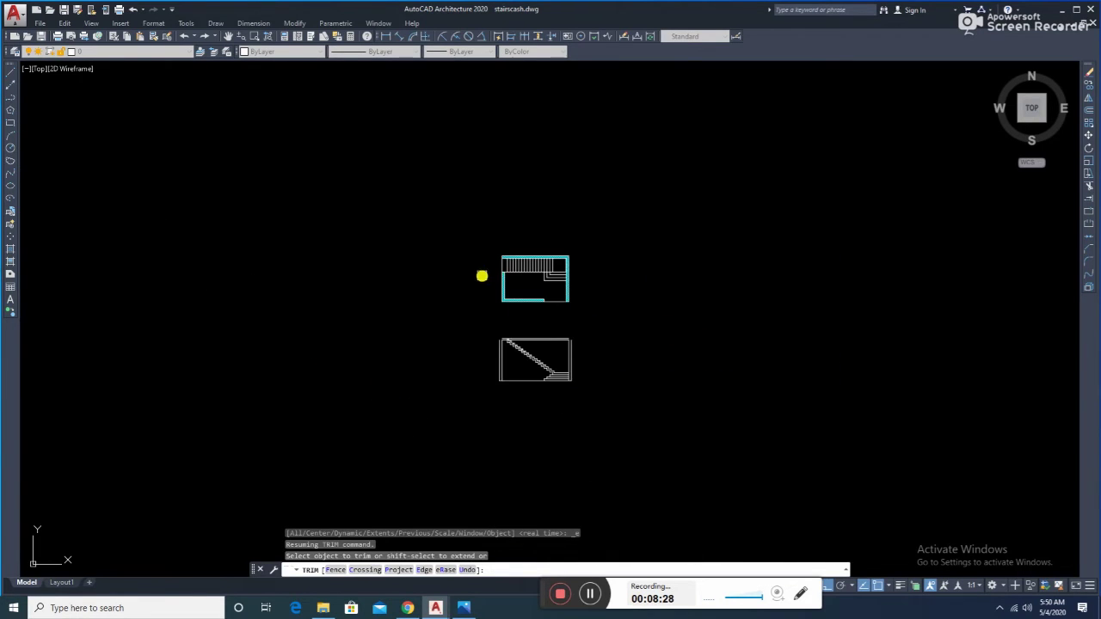
{"action": "scroll", "coordinate": [513, 344], "scroll_direction": "up", "scroll_amount": 3}
{"action": "scroll", "coordinate": [516, 339], "scroll_direction": "up", "scroll_amount": 2}
{"action": "middle_click_drag", "start_coordinate": [644, 412], "coordinate": [564, 384]}
{"action": "scroll", "coordinate": [565, 384], "scroll_direction": "up", "scroll_amount": 4}
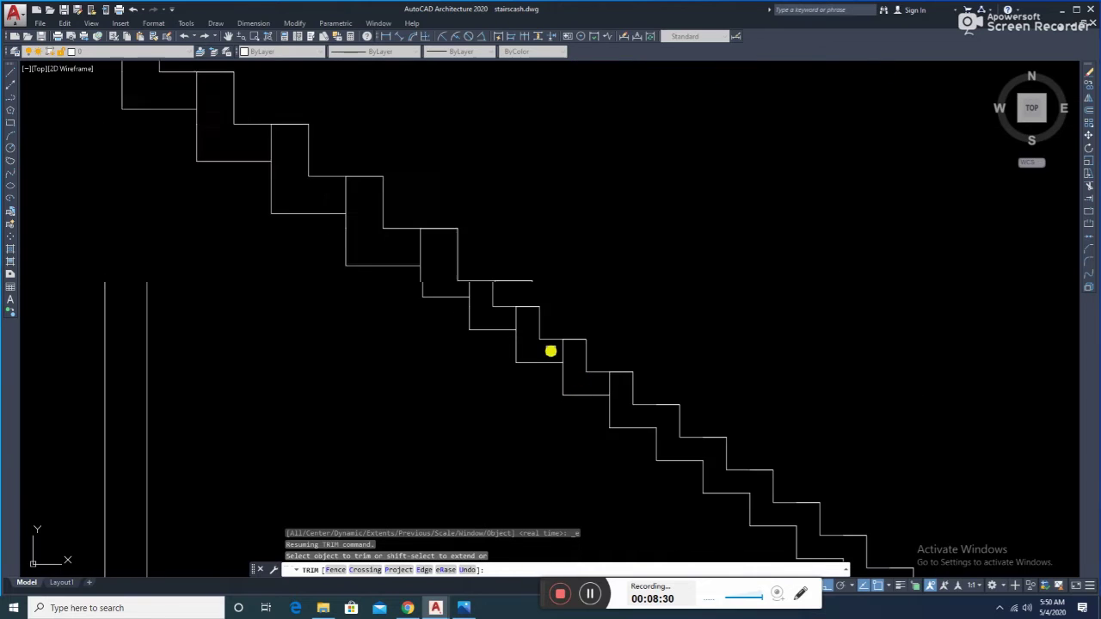
{"action": "scroll", "coordinate": [550, 349], "scroll_direction": "up", "scroll_amount": 3}
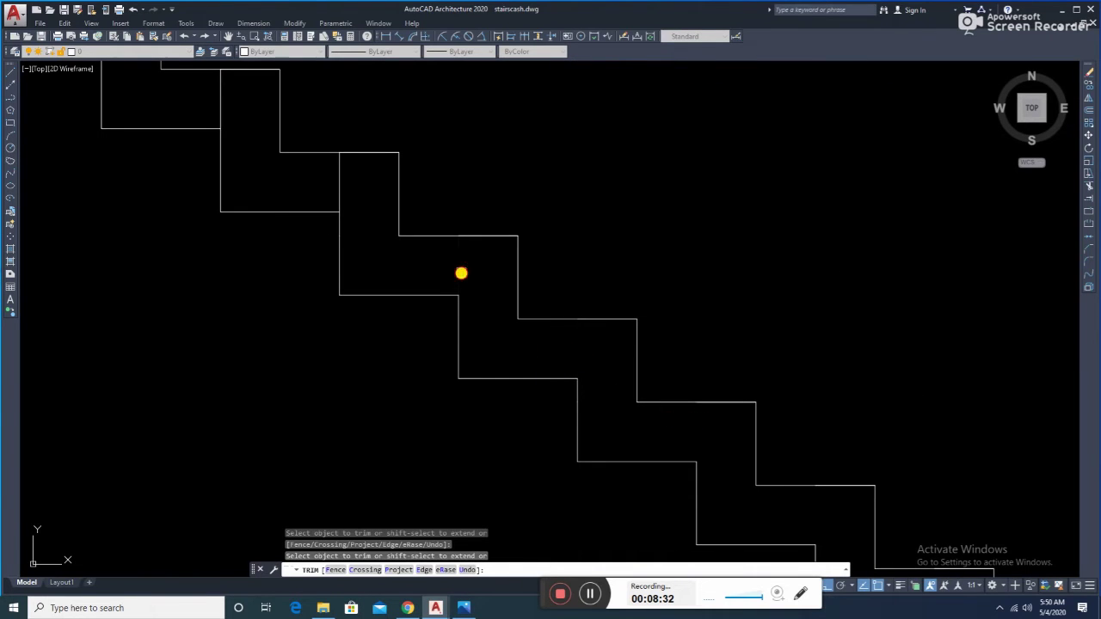
{"action": "scroll", "coordinate": [348, 198], "scroll_direction": "down", "scroll_amount": 2}
{"action": "middle_click_drag", "start_coordinate": [453, 317], "coordinate": [455, 363]}
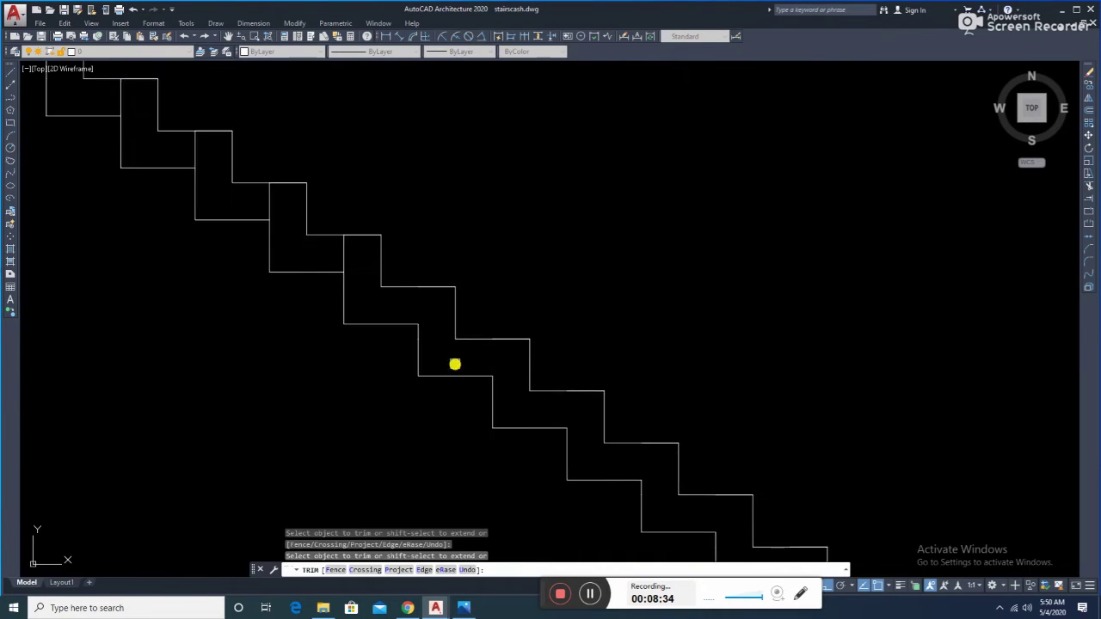
{"action": "middle_click_drag", "start_coordinate": [270, 199], "coordinate": [332, 243]}
{"action": "key", "text": "Escape"}
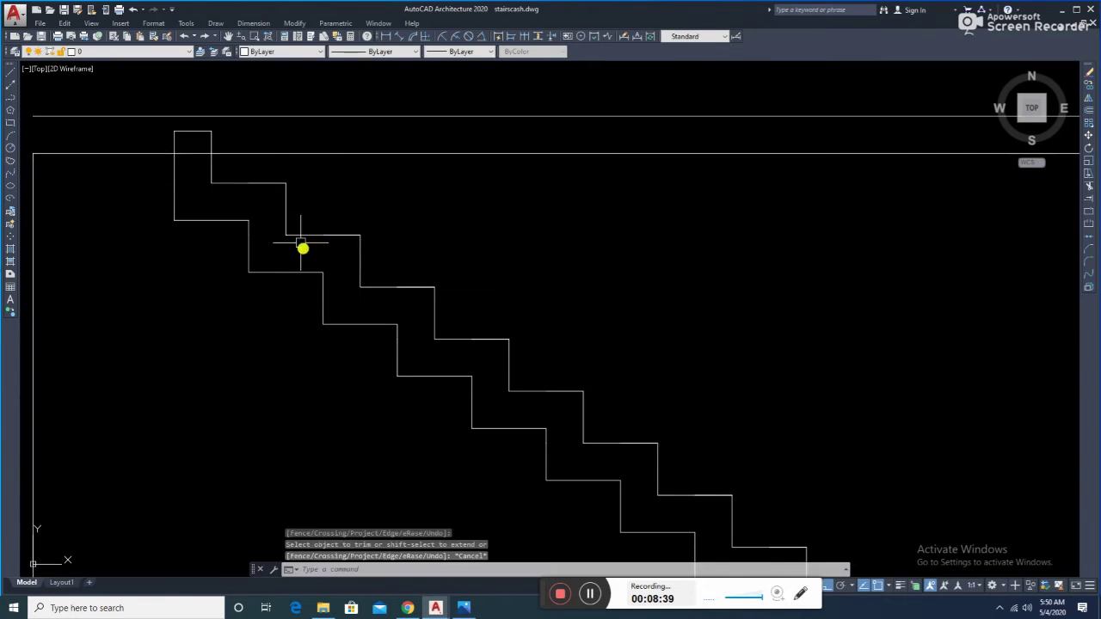
{"action": "key", "text": "Escape"}
{"action": "scroll", "coordinate": [247, 172], "scroll_direction": "up", "scroll_amount": 2}
{"action": "left_click", "coordinate": [233, 164]}
{"action": "left_click", "coordinate": [342, 221]}
{"action": "key", "text": "Delete"}
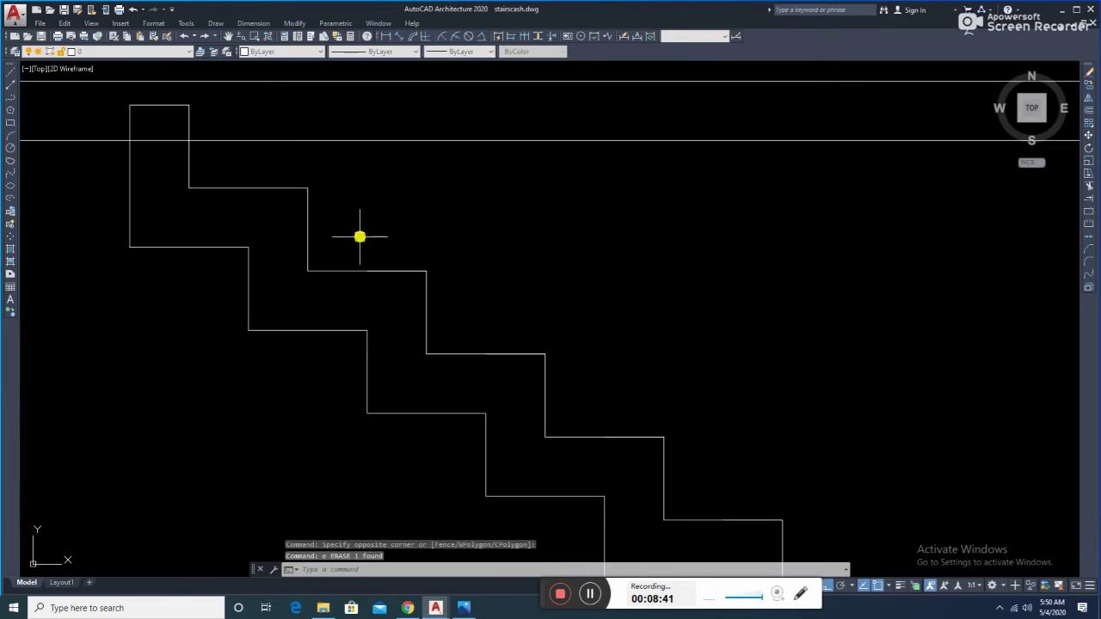
{"action": "left_click", "coordinate": [353, 239]}
{"action": "left_click", "coordinate": [426, 277]}
{"action": "left_click", "coordinate": [483, 308]}
{"action": "left_click", "coordinate": [553, 372]}
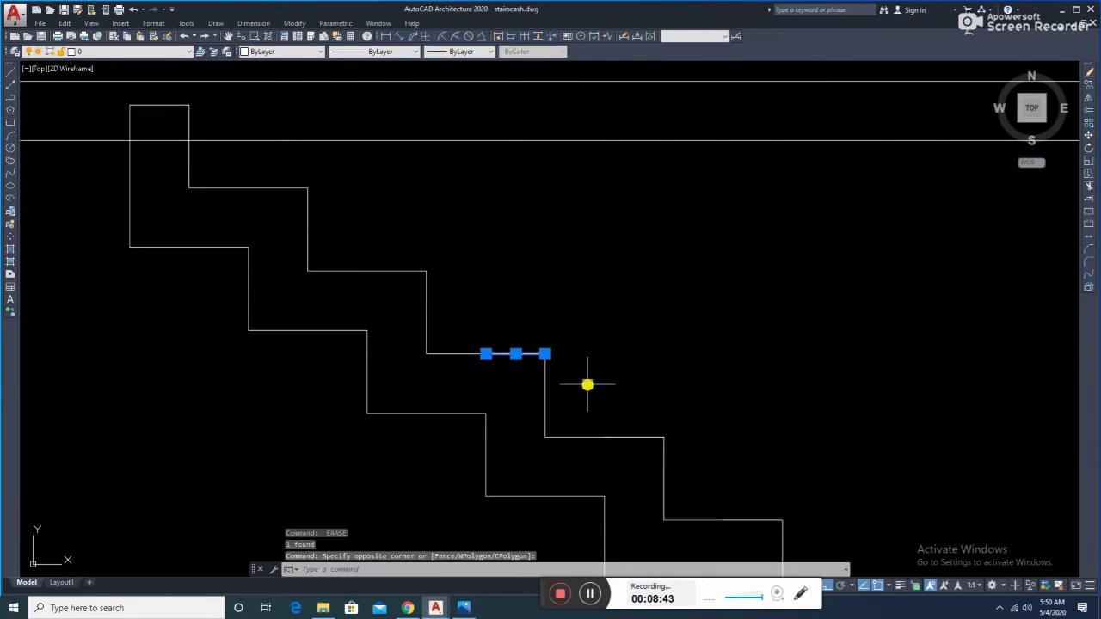
{"action": "mouse_move", "coordinate": [588, 384]}
{"action": "middle_mouse_down"}
{"action": "mouse_move", "coordinate": [573, 349]}
{"action": "mouse_move", "coordinate": [457, 368]}
{"action": "middle_mouse_up"}
{"action": "left_click", "coordinate": [344, 310]}
{"action": "left_click", "coordinate": [439, 340]}
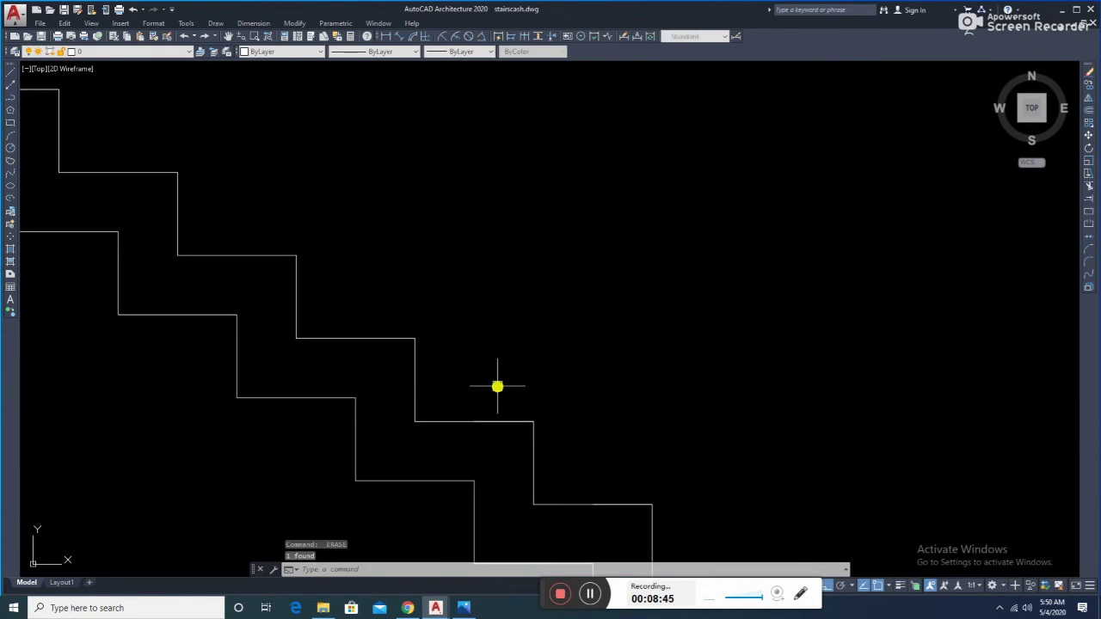
{"action": "left_click", "coordinate": [479, 371]}
{"action": "left_click", "coordinate": [584, 443]}
{"action": "left_click", "coordinate": [573, 432]}
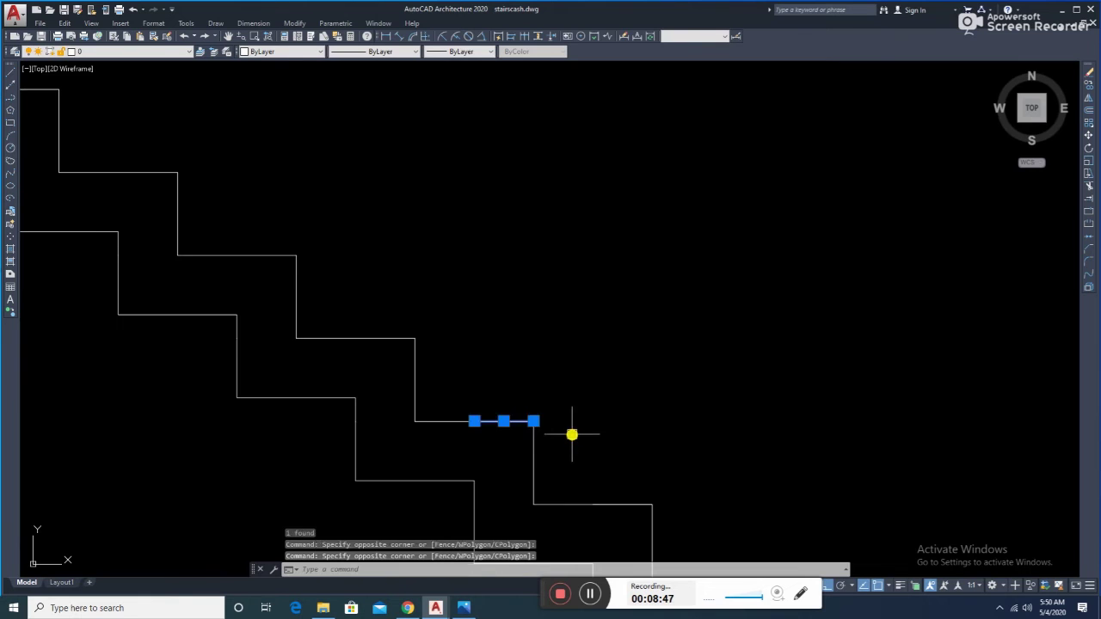
{"action": "key", "text": "Escape"}
{"action": "middle_click_drag", "start_coordinate": [572, 433], "coordinate": [545, 422]}
{"action": "left_click", "coordinate": [415, 373]}
{"action": "left_click", "coordinate": [534, 433]}
{"action": "key", "text": "Escape"}
{"action": "middle_click_drag", "start_coordinate": [467, 402], "coordinate": [415, 373]}
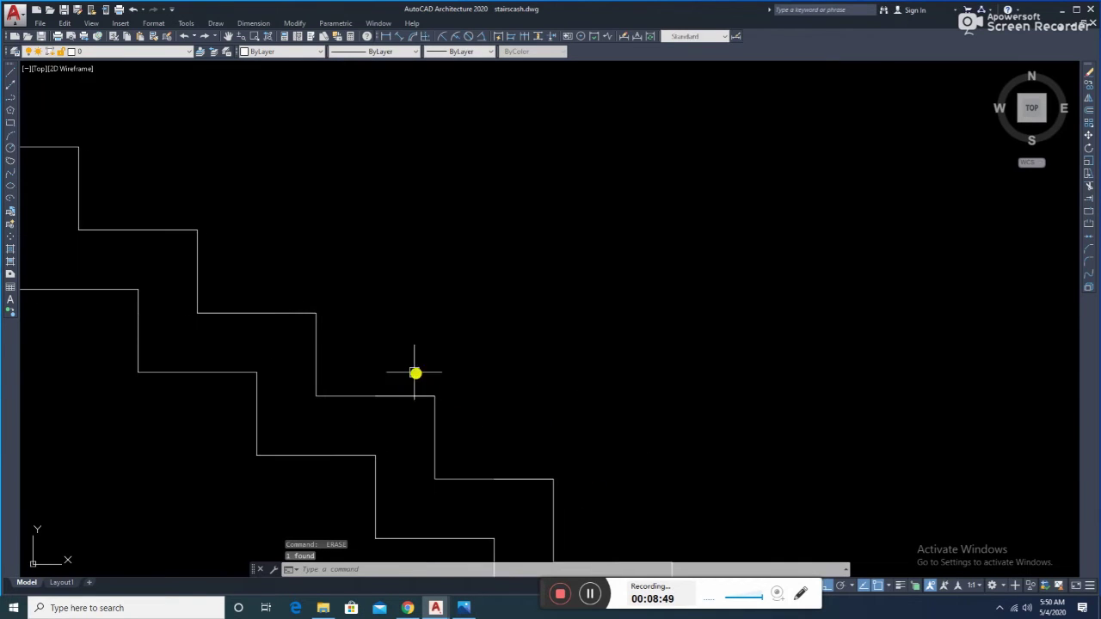
{"action": "key", "text": "Escape"}
{"action": "left_click", "coordinate": [487, 425]}
{"action": "key", "text": "Escape"}
{"action": "middle_click_drag", "start_coordinate": [594, 499], "coordinate": [580, 491]}
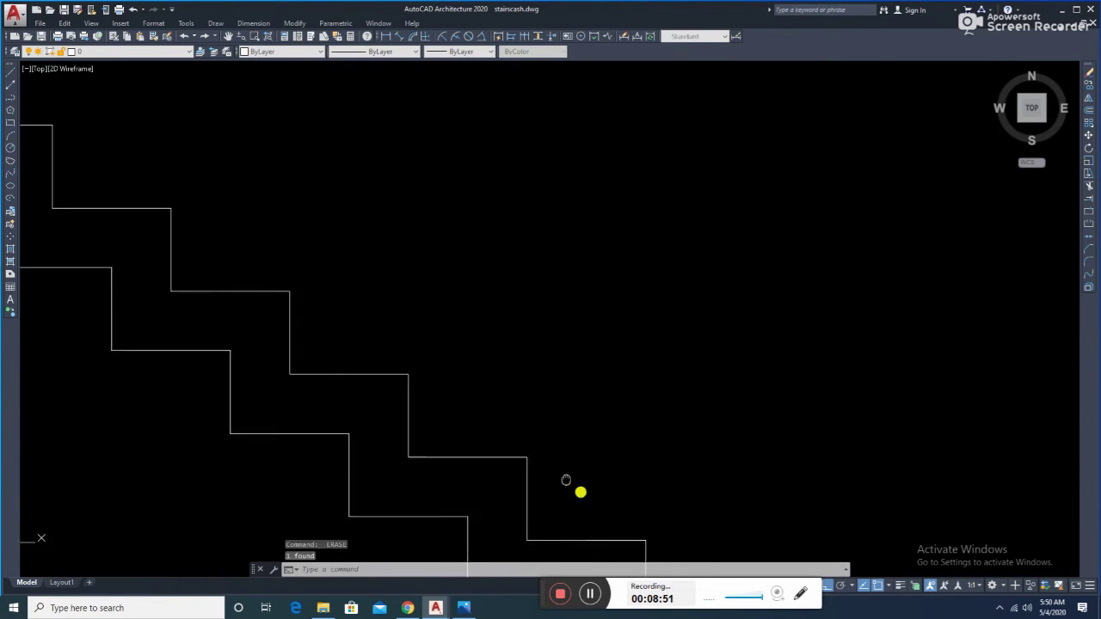
{"action": "left_click", "coordinate": [378, 370]}
{"action": "key", "text": "Escape"}
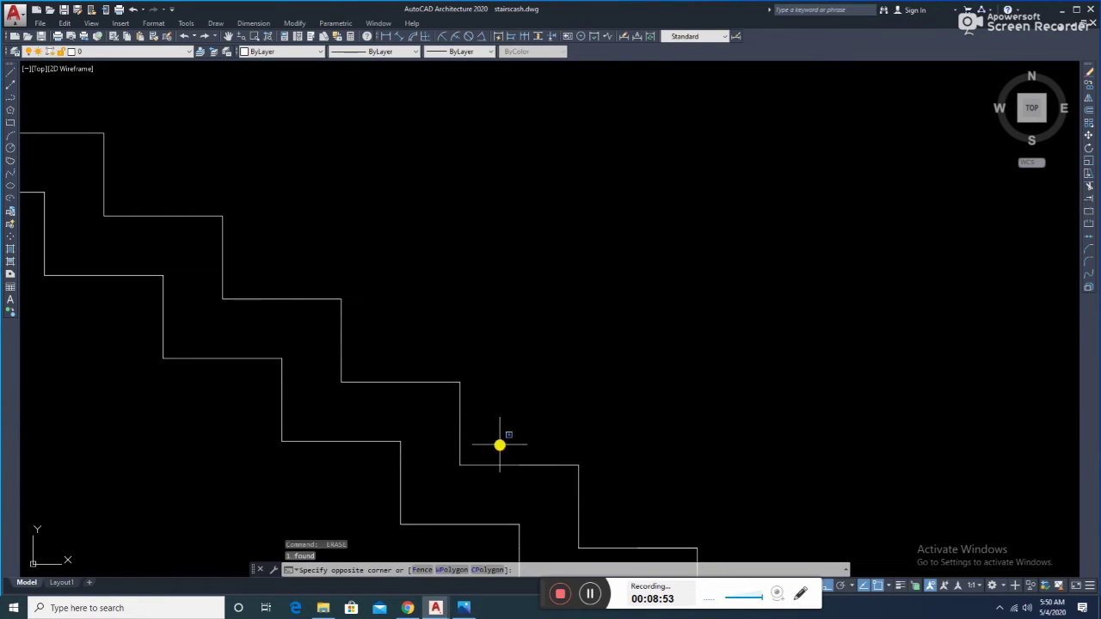
{"action": "key", "text": "Escape"}
{"action": "mouse_move", "coordinate": [403, 315]}
{"action": "middle_mouse_down"}
{"action": "mouse_move", "coordinate": [401, 362]}
{"action": "mouse_move", "coordinate": [388, 369]}
{"action": "middle_mouse_up"}
{"action": "key", "text": "Escape"}
{"action": "left_click", "coordinate": [371, 388]}
{"action": "key", "text": "Escape"}
{"action": "left_click", "coordinate": [469, 445]}
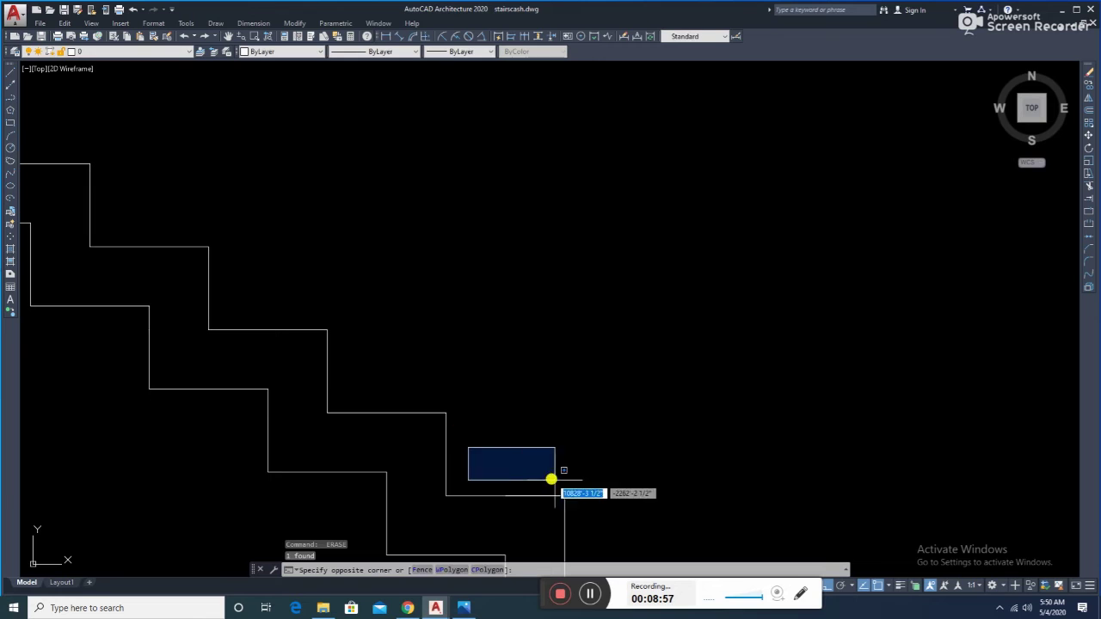
{"action": "key", "text": "Escape"}
{"action": "scroll", "coordinate": [571, 442], "scroll_direction": "down", "scroll_amount": 4}
{"action": "scroll", "coordinate": [522, 401], "scroll_direction": "down", "scroll_amount": 2}
{"action": "scroll", "coordinate": [522, 402], "scroll_direction": "up", "scroll_amount": 3}
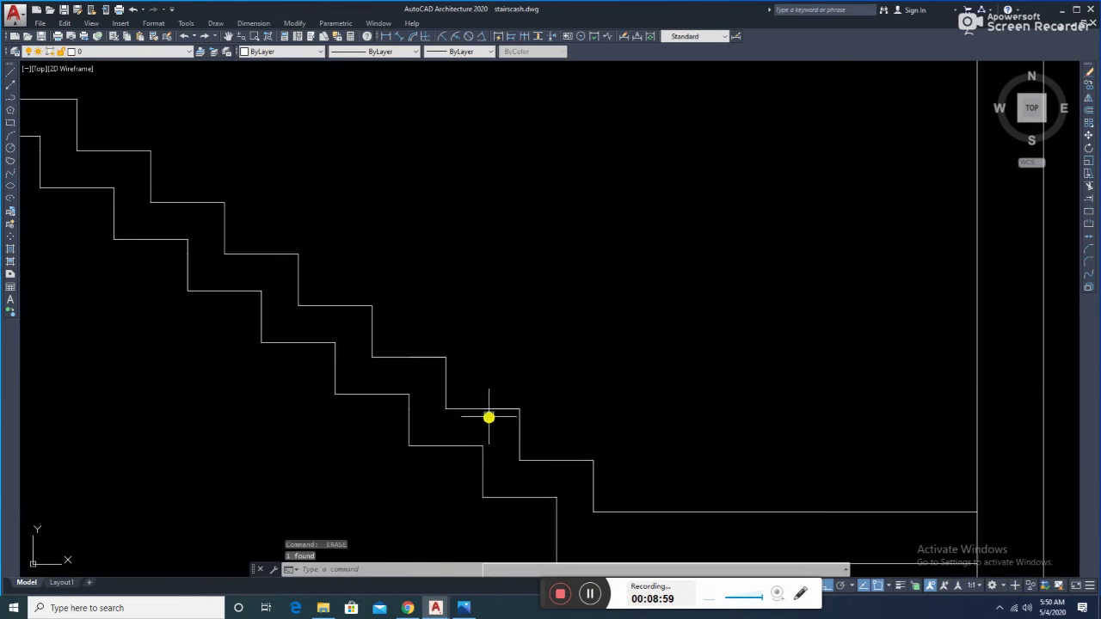
{"action": "scroll", "coordinate": [489, 415], "scroll_direction": "up", "scroll_amount": 5}
{"action": "left_click", "coordinate": [306, 281]}
{"action": "key", "text": "Escape"}
{"action": "scroll", "coordinate": [468, 363], "scroll_direction": "down", "scroll_amount": 2}
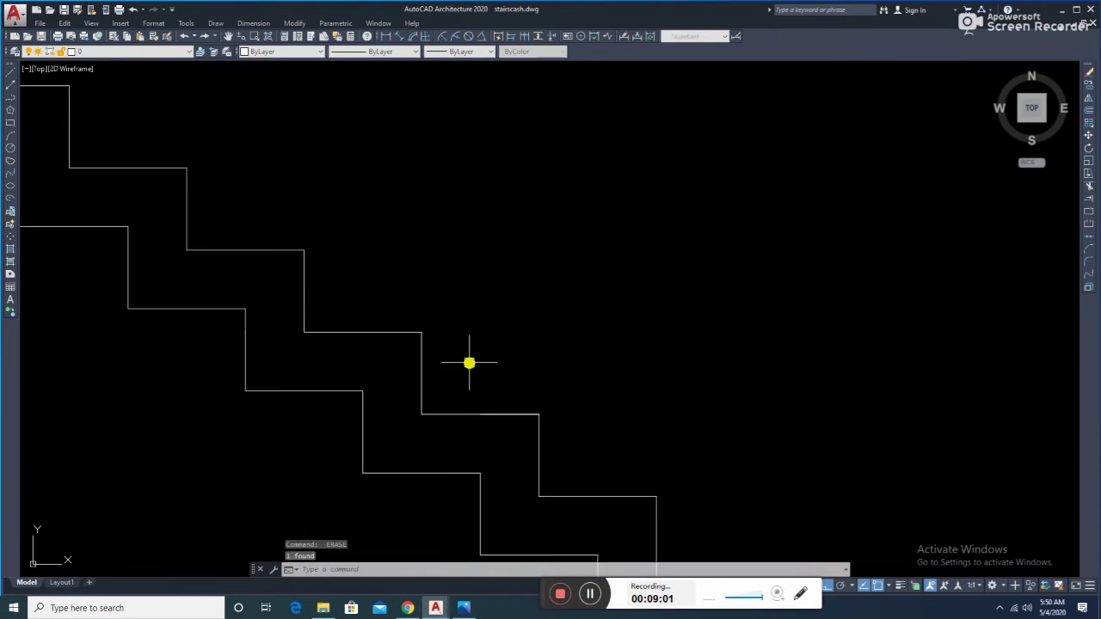
{"action": "left_click", "coordinate": [468, 364]}
{"action": "key", "text": "Escape"}
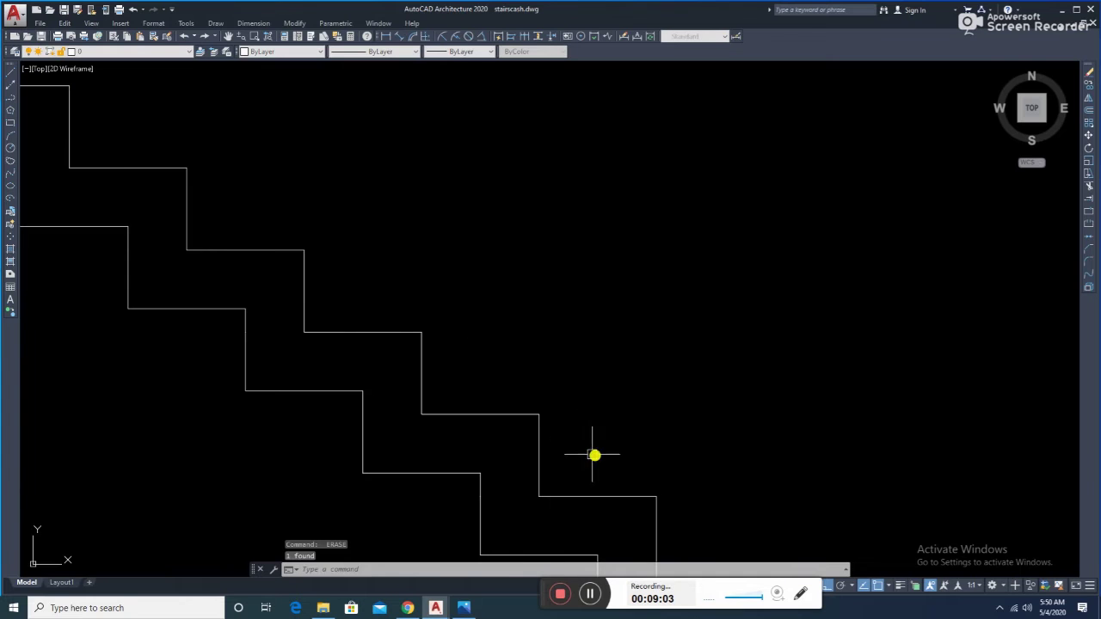
{"action": "left_click", "coordinate": [595, 455]}
{"action": "key", "text": "Escape"}
{"action": "scroll", "coordinate": [631, 464], "scroll_direction": "down", "scroll_amount": 5}
{"action": "scroll", "coordinate": [622, 429], "scroll_direction": "down", "scroll_amount": 2}
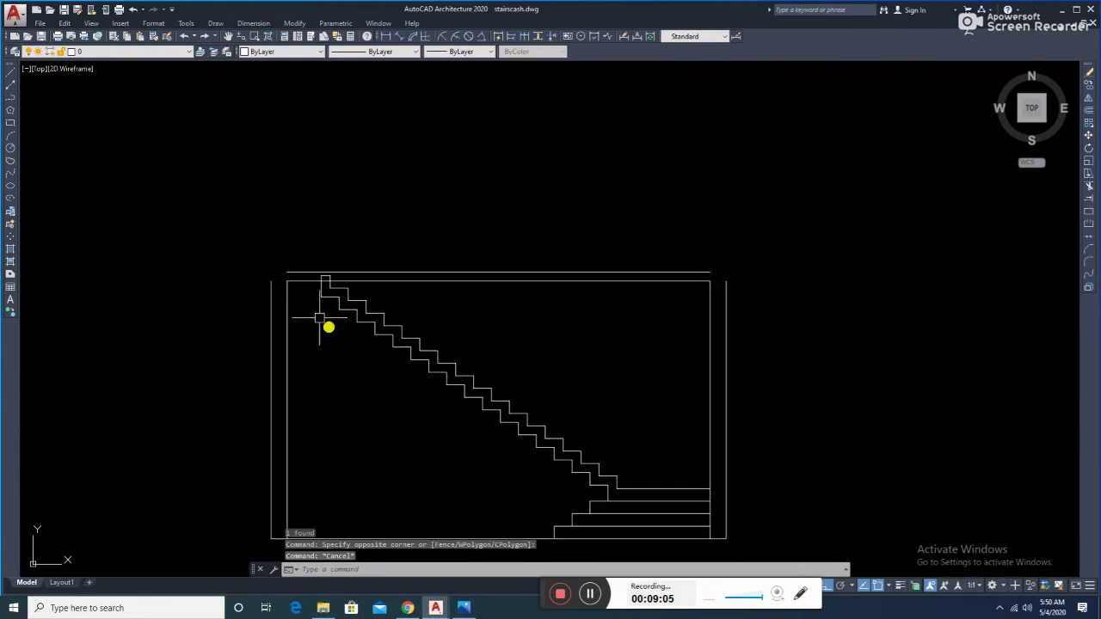
- Fillet the frame's left vertical line and top line into a square top-left corner
{"action": "scroll", "coordinate": [326, 324], "scroll_direction": "up", "scroll_amount": 4}
{"action": "key", "text": "Escape"}
{"action": "key", "text": "Escape"}
{"action": "middle_click_drag", "start_coordinate": [377, 342], "coordinate": [337, 374]}
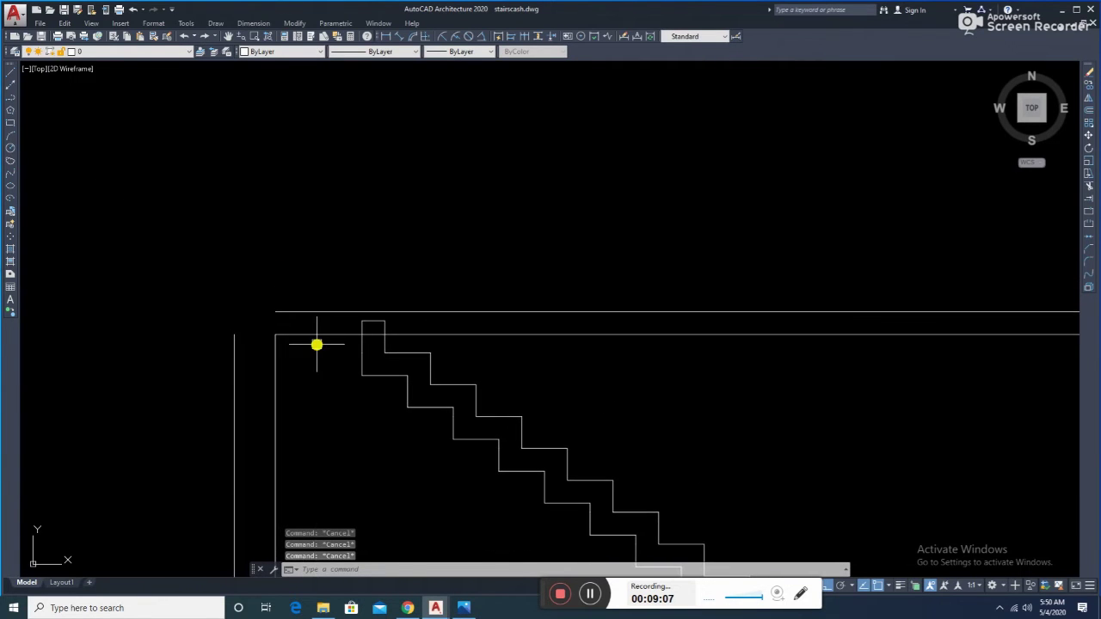
{"action": "type", "text": "f"}
{"action": "key", "text": "Return"}
{"action": "left_click", "coordinate": [235, 343]}
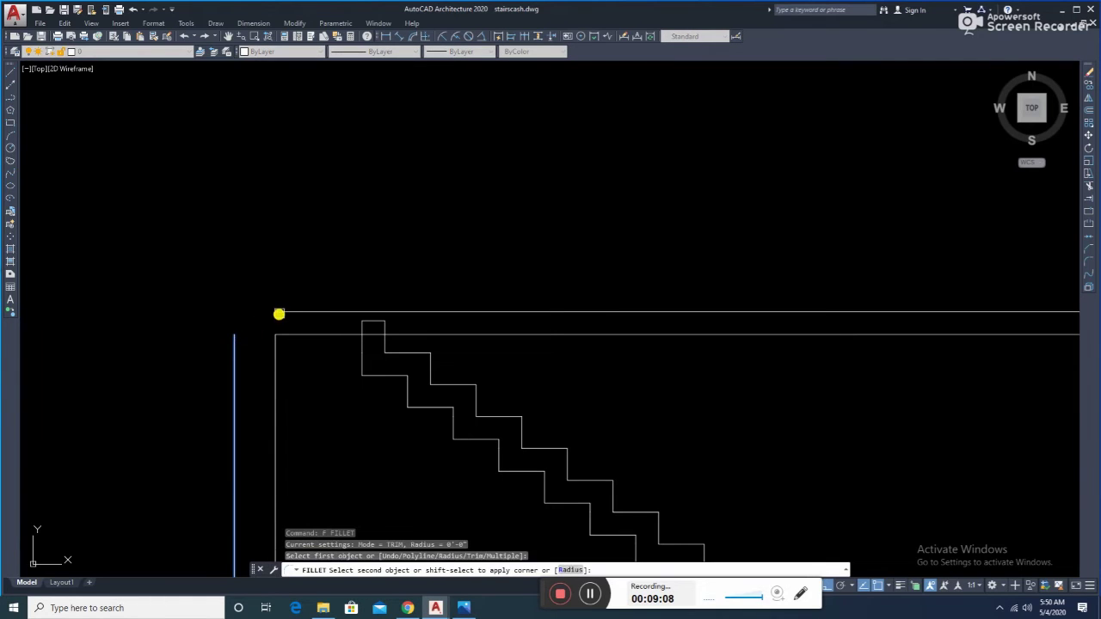
{"action": "left_click", "coordinate": [286, 312]}
{"action": "key", "text": "Escape"}
{"action": "key", "text": "Escape"}
{"action": "scroll", "coordinate": [388, 319], "scroll_direction": "up", "scroll_amount": 2}
{"action": "key", "text": "Escape"}
- Erase the stray horizontal step segment at the top of the stair
{"action": "middle_click_drag", "start_coordinate": [444, 332], "coordinate": [409, 342]}
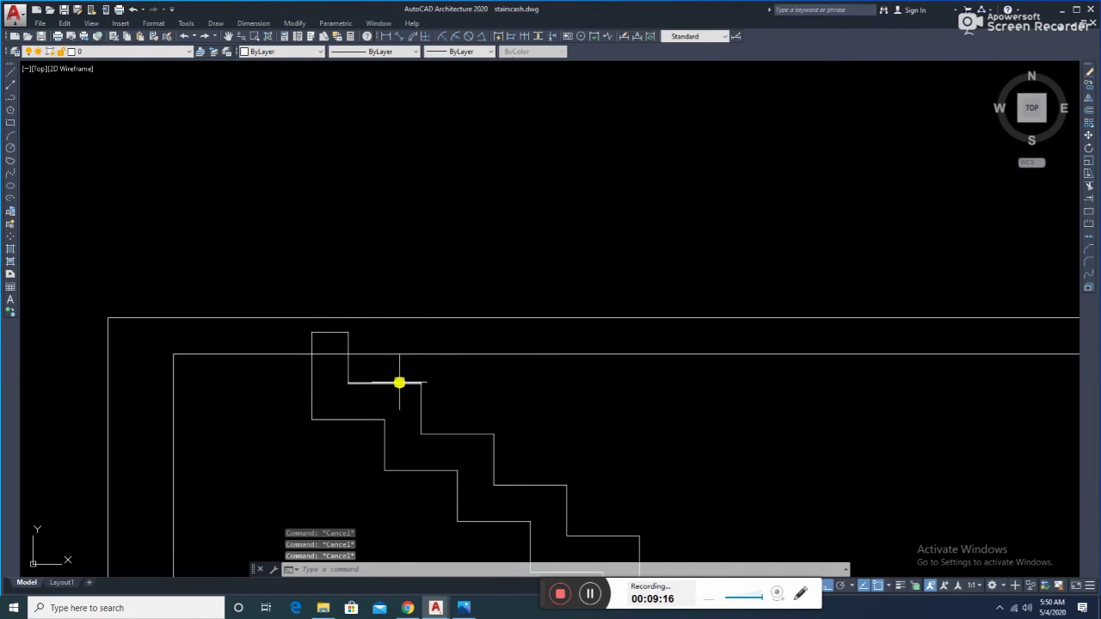
{"action": "type", "text": "o"}
{"action": "key", "text": "Return"}
{"action": "key", "text": "Return"}
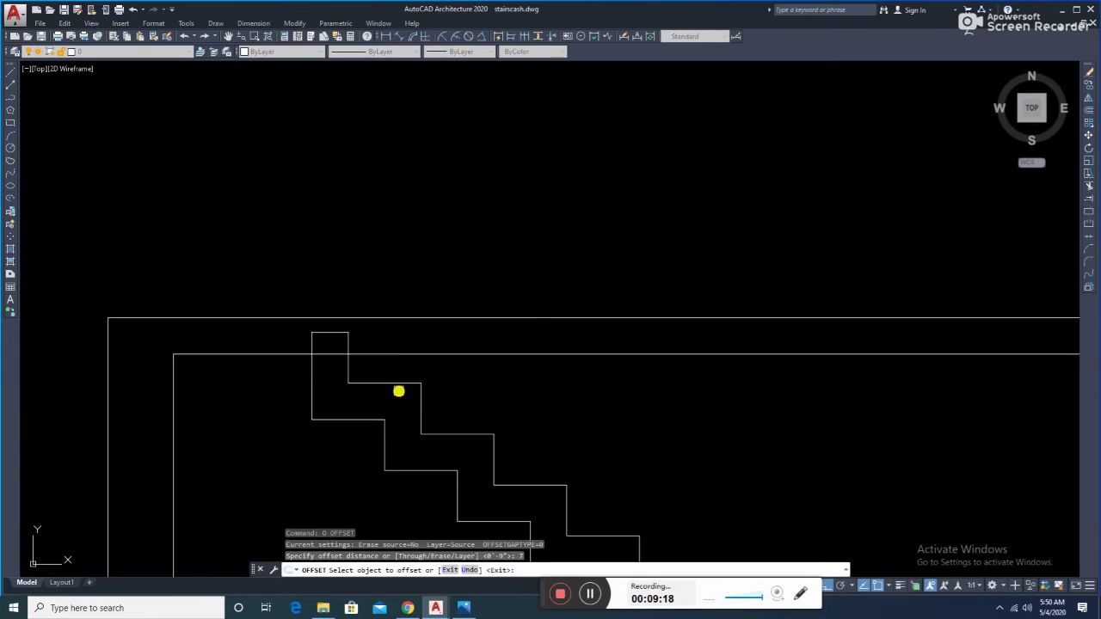
{"action": "left_click", "coordinate": [384, 381]}
{"action": "key", "text": "Escape"}
{"action": "scroll", "coordinate": [361, 331], "scroll_direction": "up", "scroll_amount": 2}
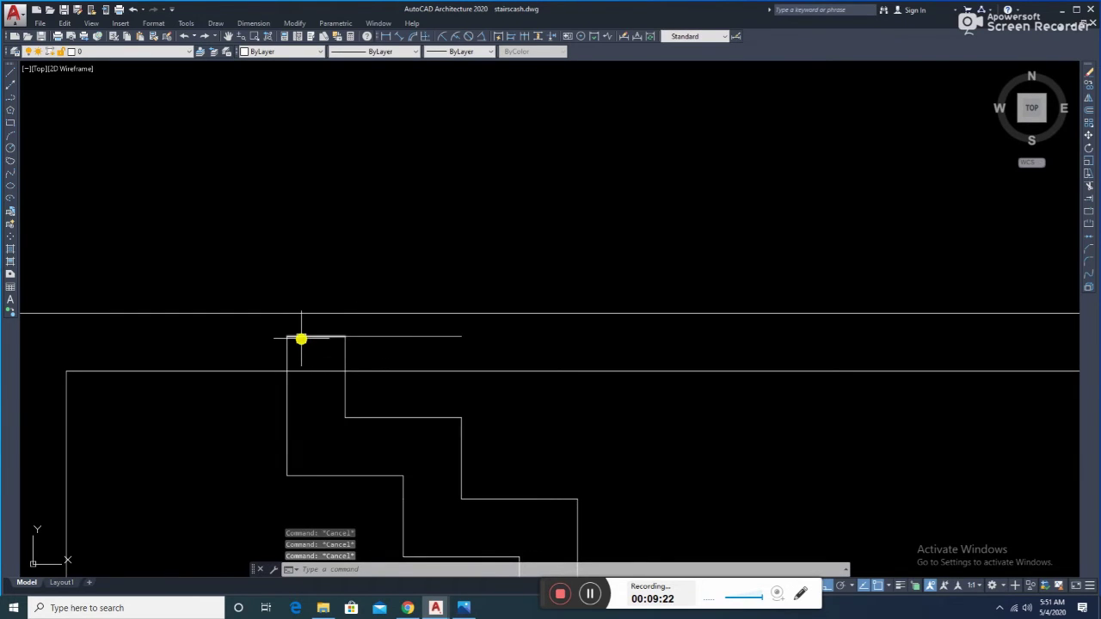
{"action": "type", "text": "l"}
{"action": "key", "text": "Return"}
{"action": "left_click", "coordinate": [345, 337]}
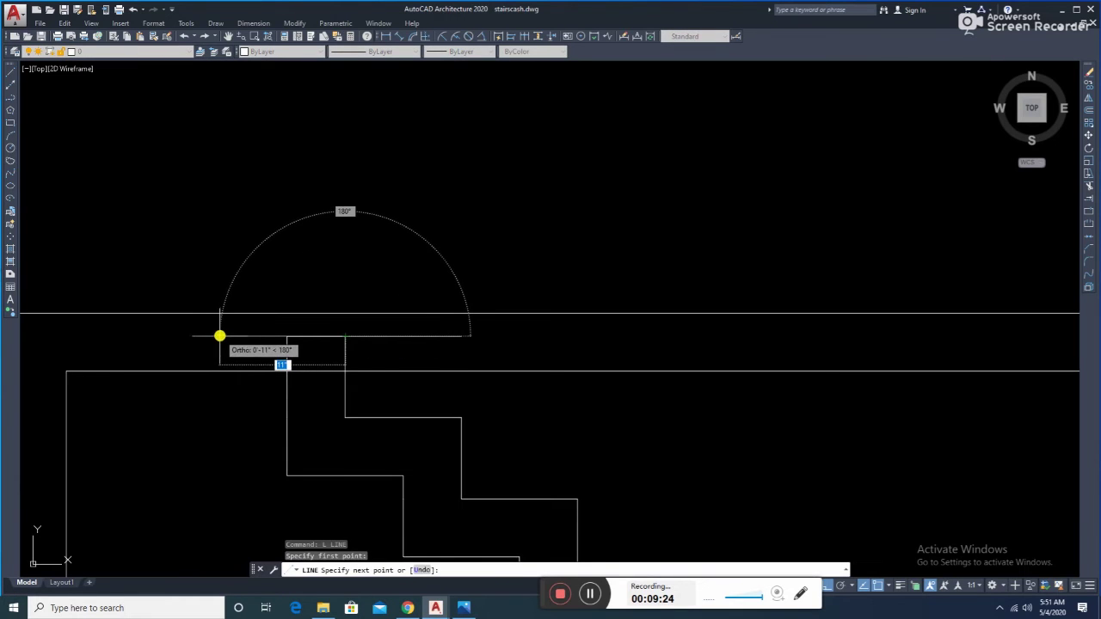
{"action": "key", "text": "Escape"}
{"action": "left_click", "coordinate": [366, 335]}
{"action": "type", "text": "e"}
{"action": "key", "text": "Return"}
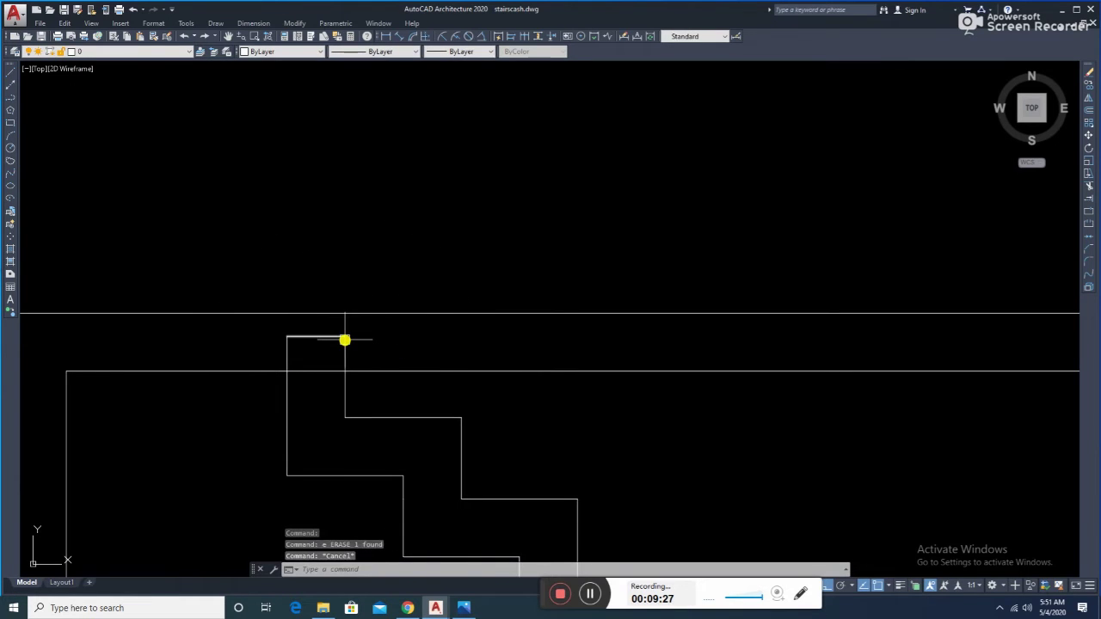
- Draw a 10-unit line and a vertical line from the top step corner, trimming above the floor line
{"action": "type", "text": "l"}
{"action": "key", "text": "Return"}
{"action": "left_click", "coordinate": [345, 337]}
{"action": "type", "text": "10"}
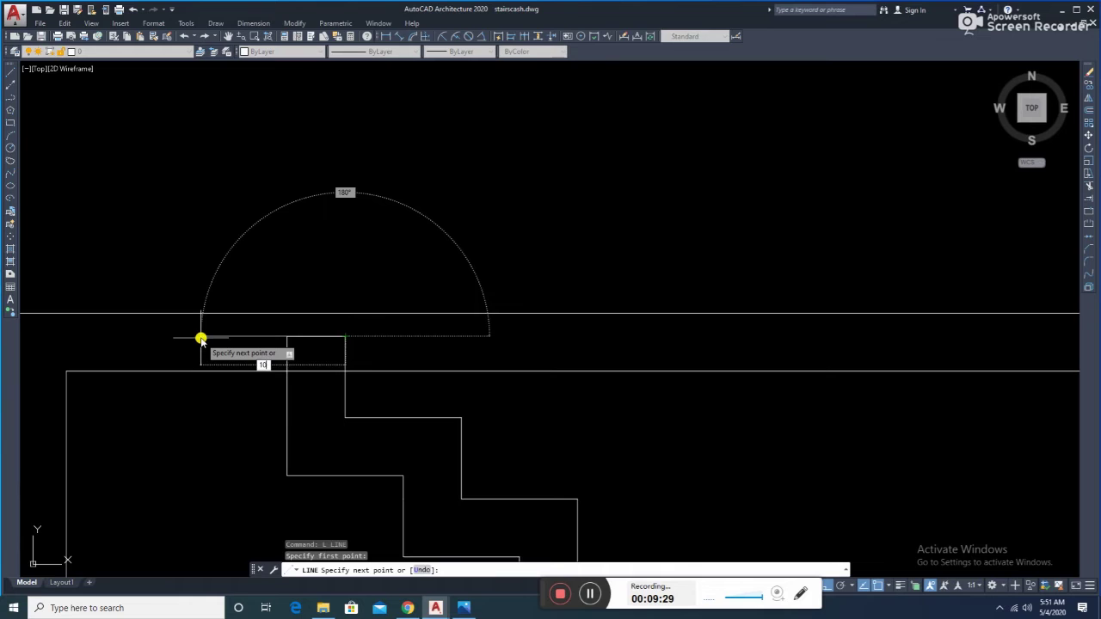
{"action": "key", "text": "Return"}
{"action": "left_click", "coordinate": [264, 228]}
{"action": "key", "text": "Escape"}
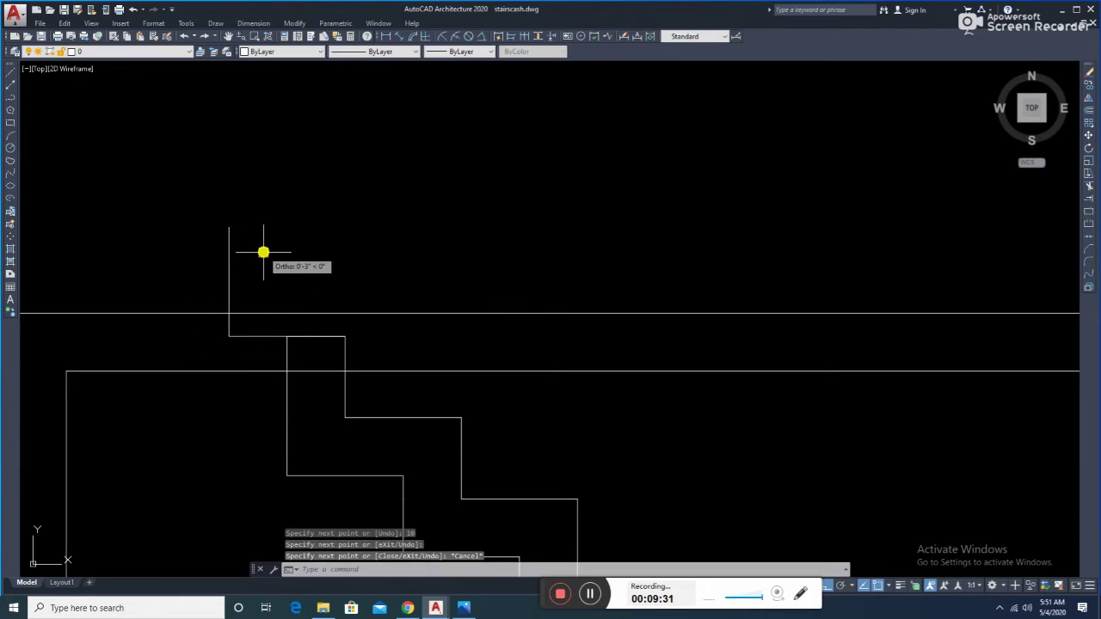
{"action": "type", "text": "tr"}
{"action": "key", "text": "Return"}
- Offset the new horizontal line downward and the vertical line leftward by 5 units
{"action": "key", "text": "Return"}
{"action": "left_click", "coordinate": [229, 270]}
{"action": "key", "text": "Escape"}
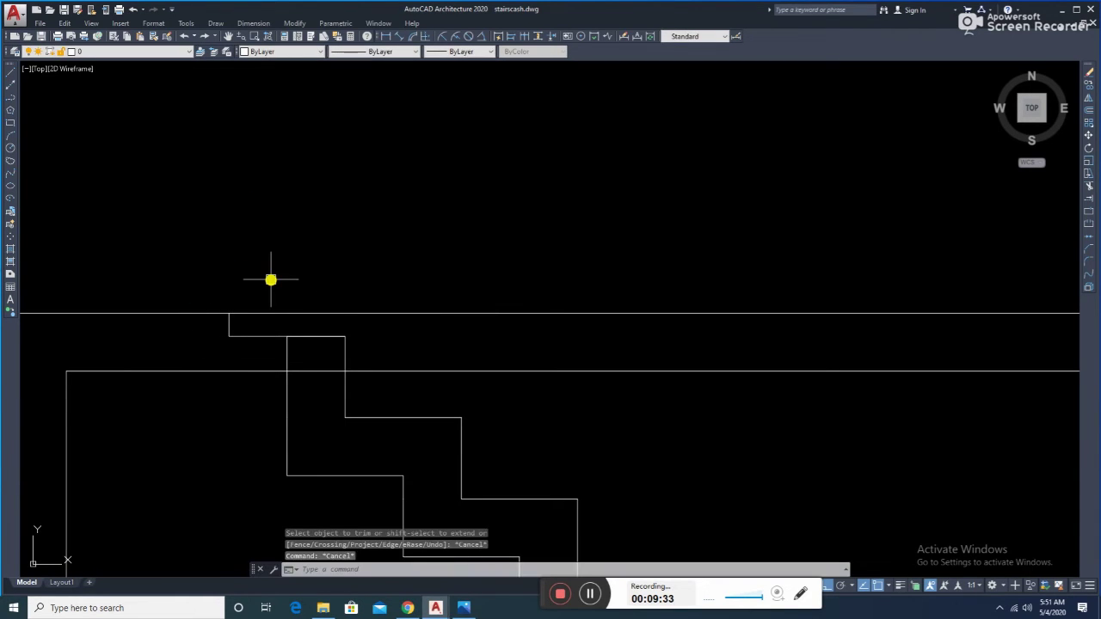
{"action": "type", "text": "o"}
{"action": "key", "text": "Return"}
{"action": "type", "text": "5"}
{"action": "key", "text": "Return"}
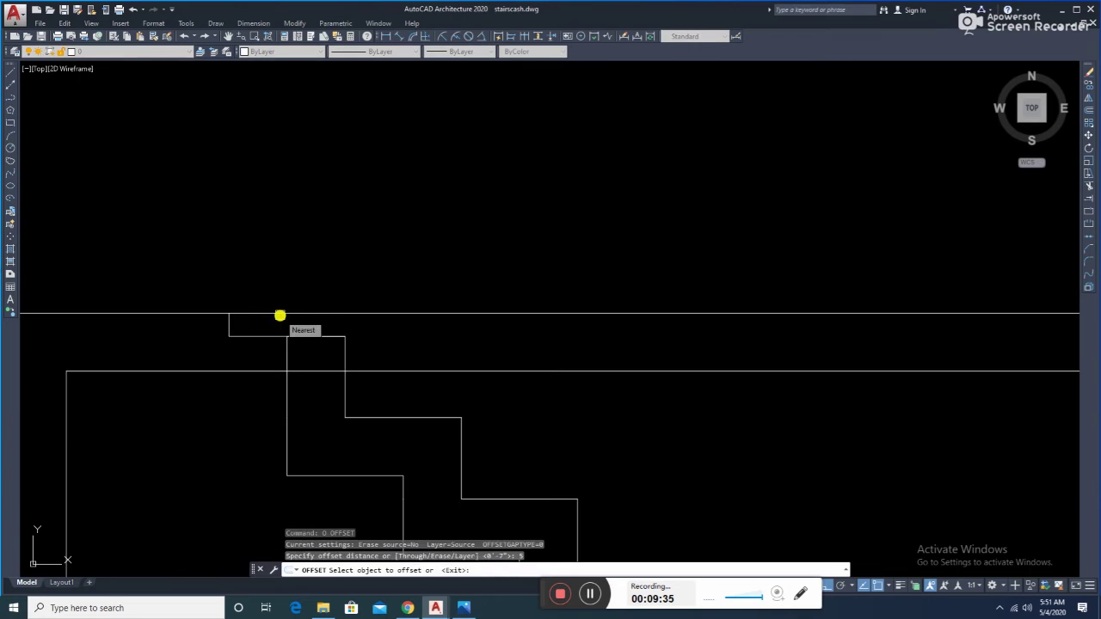
{"action": "key", "text": "Escape"}
{"action": "key", "text": "Escape"}
{"action": "type", "text": "5"}
{"action": "key", "text": "Return"}
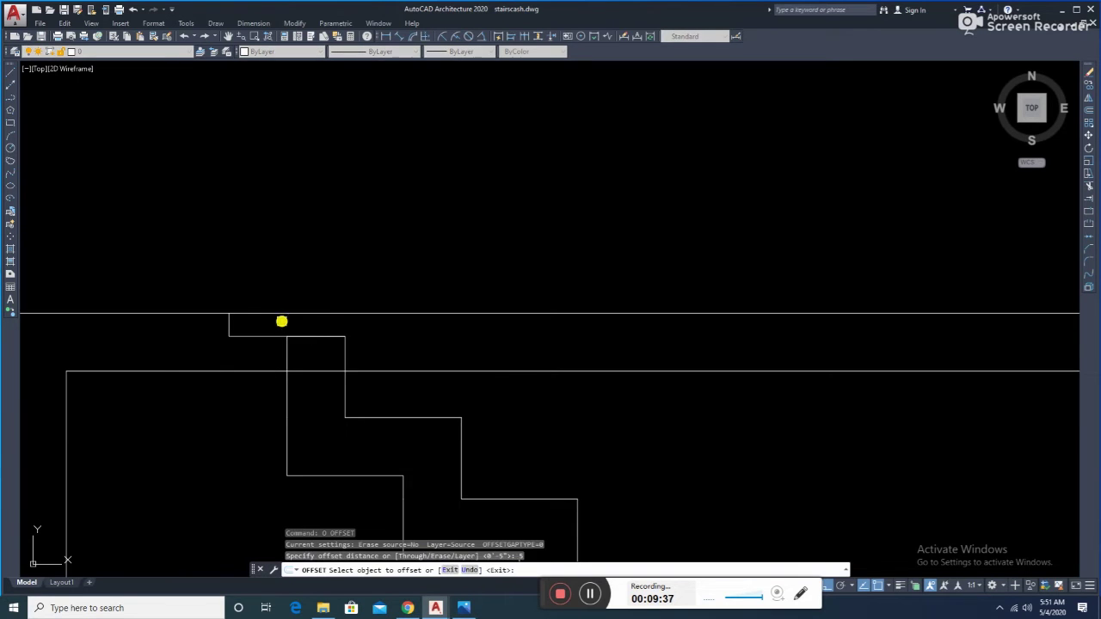
{"action": "left_click", "coordinate": [266, 336]}
{"action": "left_click", "coordinate": [253, 344]}
{"action": "left_click", "coordinate": [230, 325]}
{"action": "left_click", "coordinate": [198, 339]}
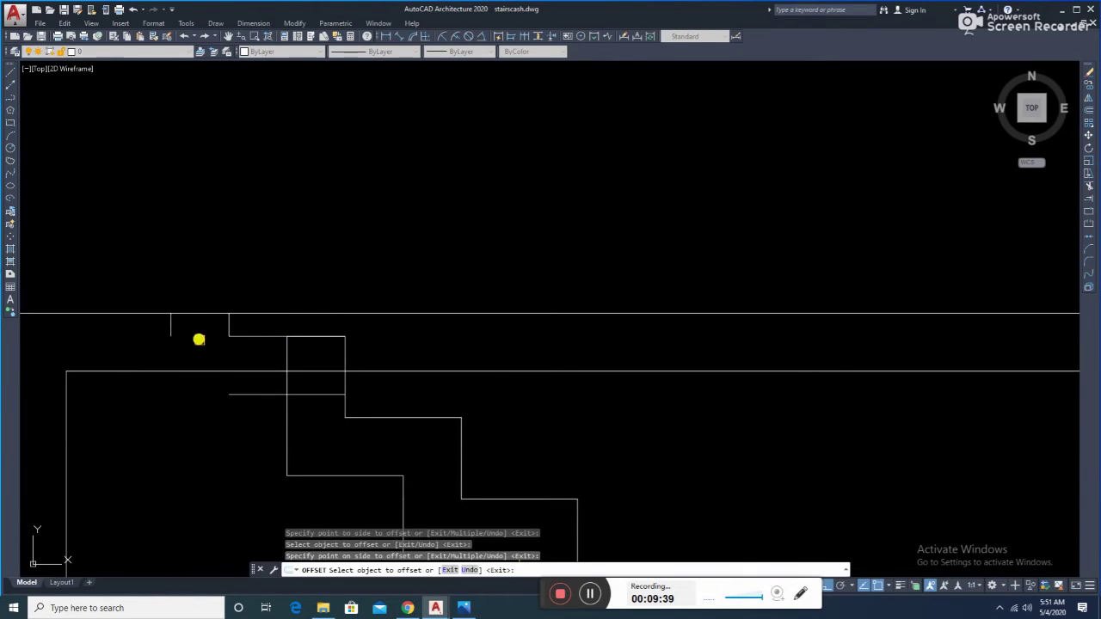
{"action": "key", "text": "Return"}
- Fillet the two offset lines into a corner and trim the old top segment
{"action": "type", "text": "f"}
{"action": "key", "text": "Return"}
{"action": "left_click", "coordinate": [254, 394]}
{"action": "left_click", "coordinate": [173, 323]}
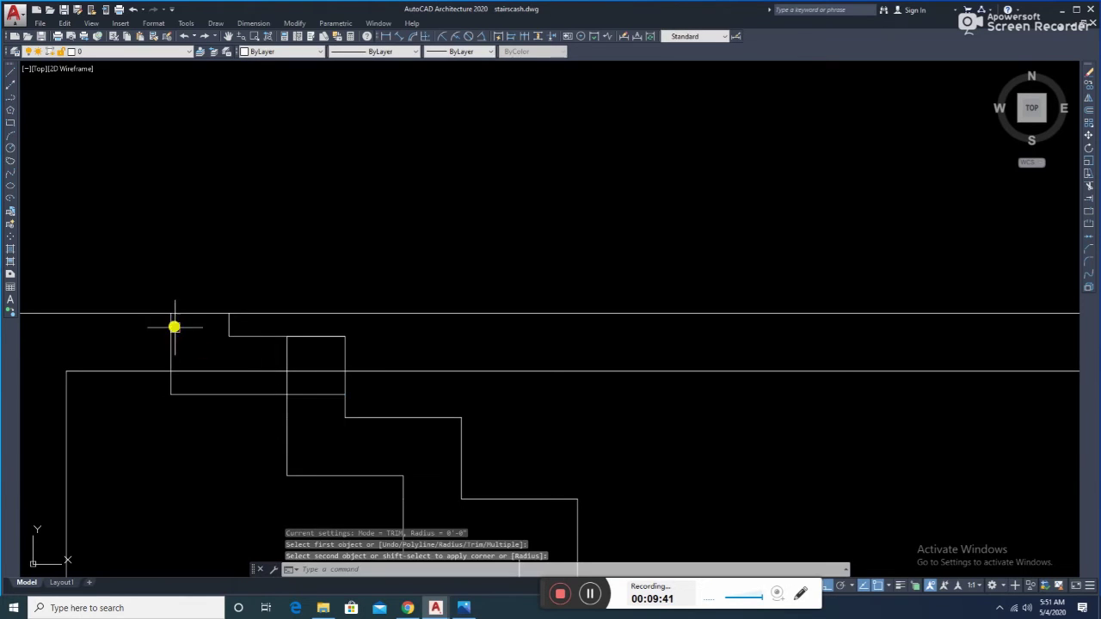
{"action": "type", "text": "tr"}
{"action": "key", "text": "Return"}
{"action": "key", "text": "Return"}
{"action": "left_click", "coordinate": [235, 371]}
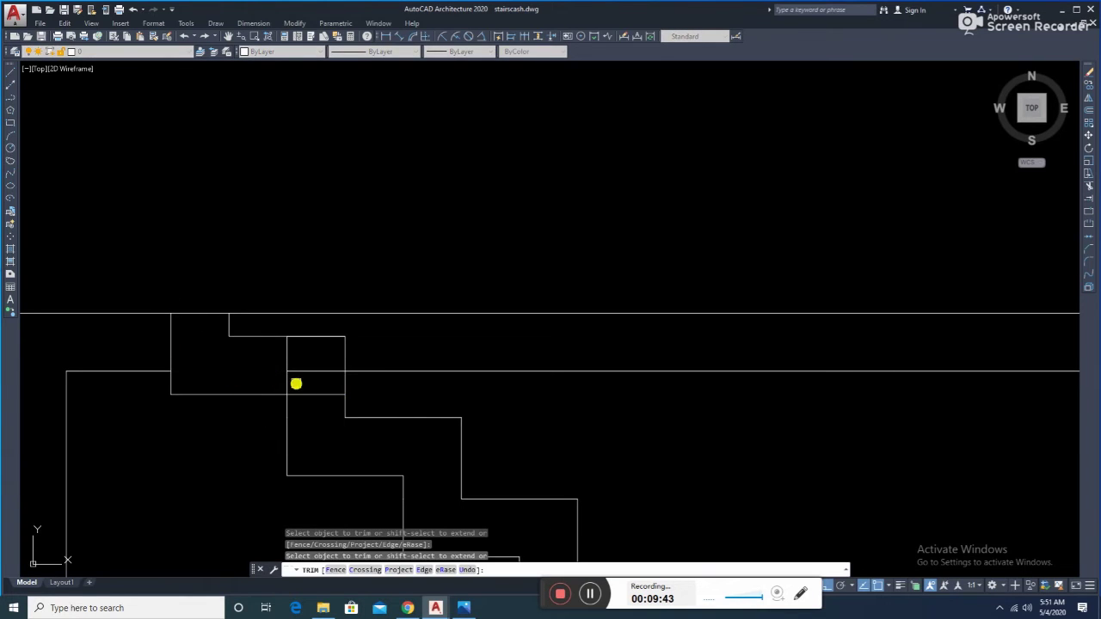
{"action": "key", "text": "Escape"}
- Erase the leftover vertical segment and clean up the short step segment
{"action": "left_click", "coordinate": [281, 353]}
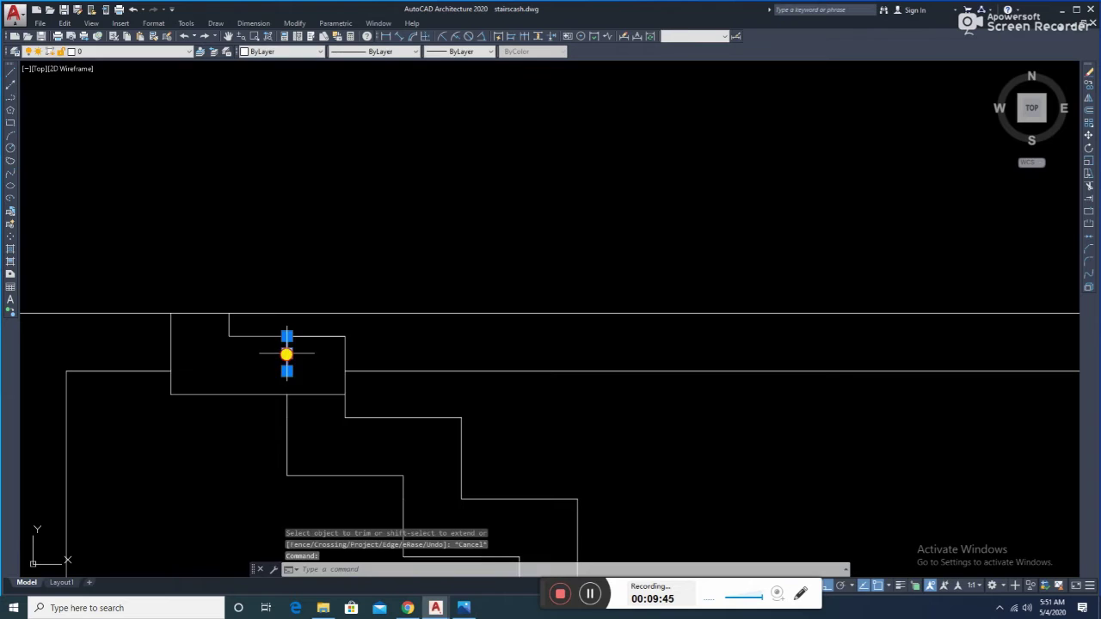
{"action": "type", "text": "e"}
{"action": "key", "text": "Return"}
{"action": "left_click", "coordinate": [282, 326]}
{"action": "left_click", "coordinate": [381, 359]}
{"action": "key", "text": "Return"}
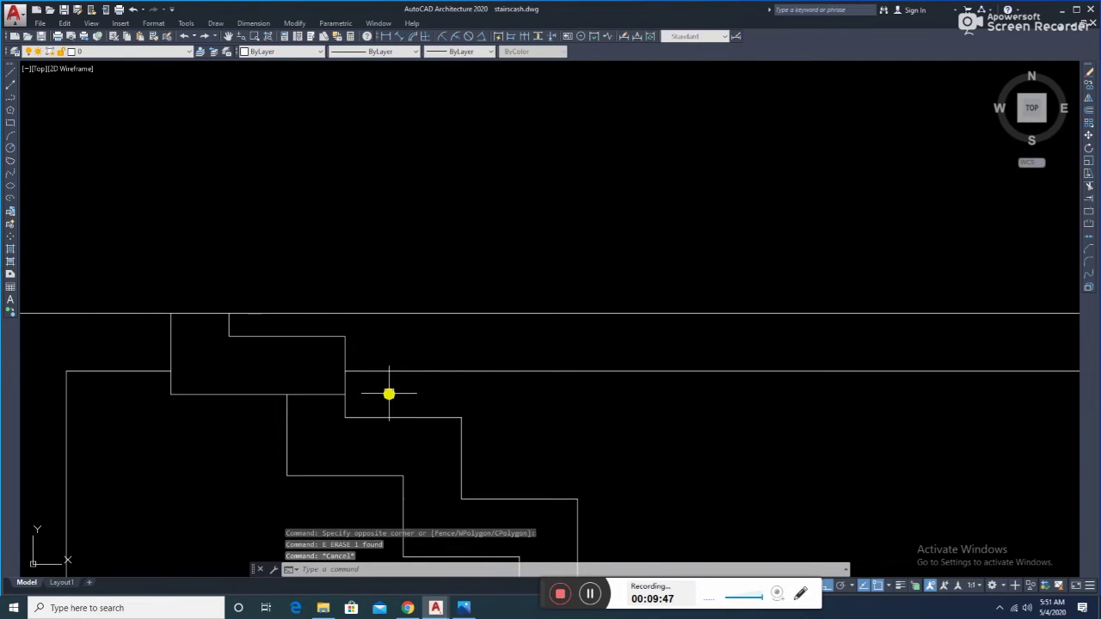
{"action": "type", "text": "tr"}
{"action": "key", "text": "Return"}
{"action": "key", "text": "Return"}
{"action": "key", "text": "Escape"}
{"action": "key", "text": "Escape"}
{"action": "key", "text": "Escape"}
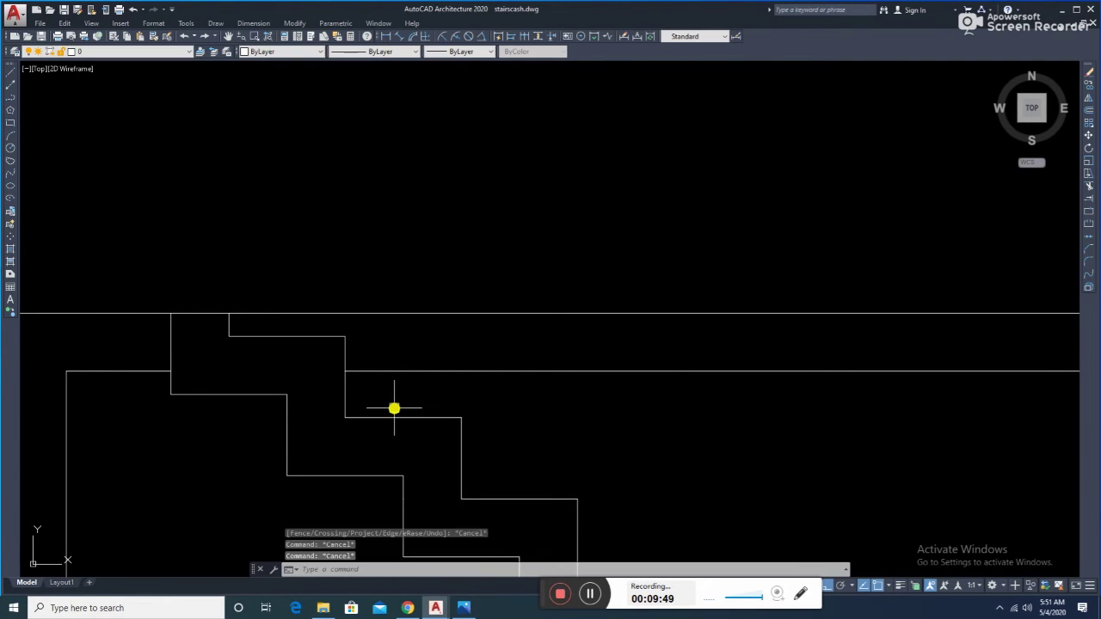
- Fillet the stair section's top outer line with the right-hand wall to close the corner
{"action": "scroll", "coordinate": [538, 405], "scroll_direction": "down", "scroll_amount": 1}
{"action": "scroll", "coordinate": [489, 401], "scroll_direction": "down", "scroll_amount": 1}
{"action": "scroll", "coordinate": [498, 403], "scroll_direction": "down", "scroll_amount": 1}
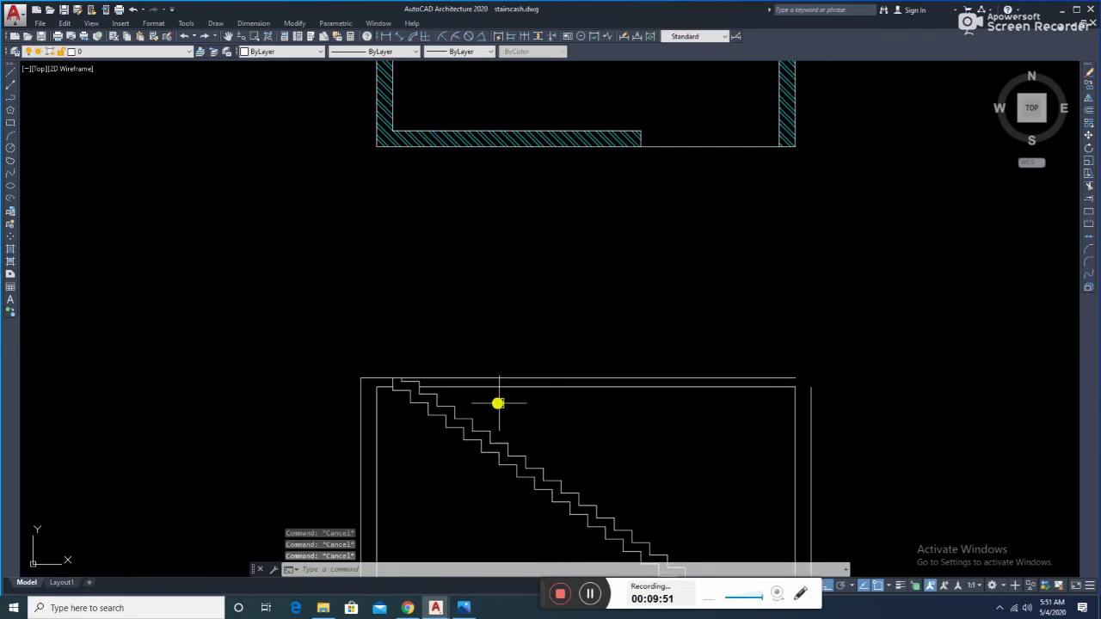
{"action": "middle_click_drag", "start_coordinate": [656, 395], "coordinate": [550, 407]}
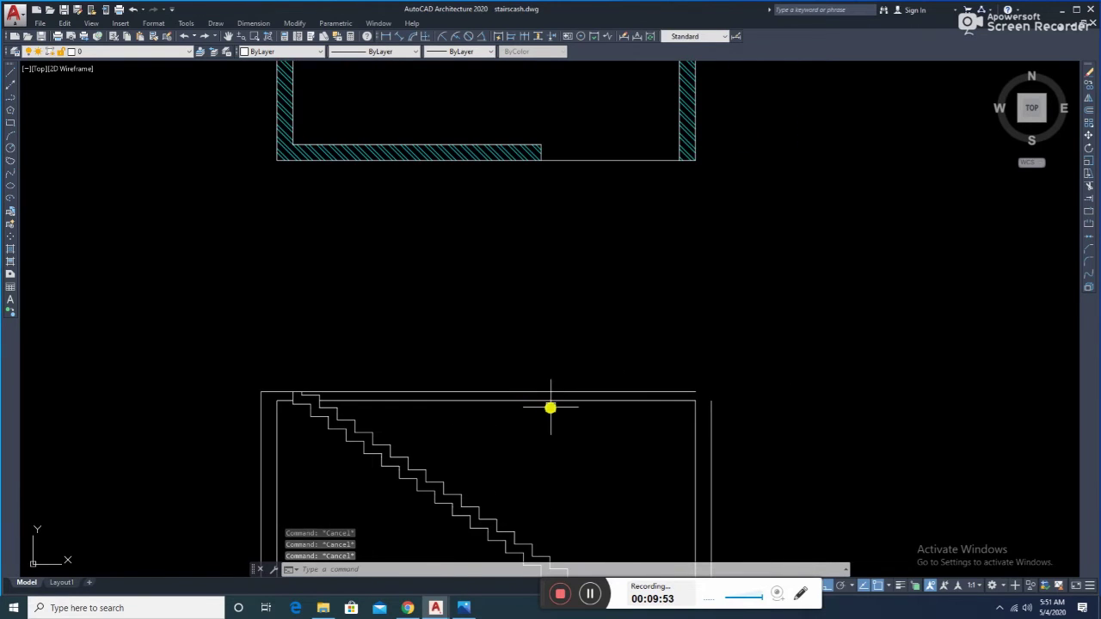
{"action": "type", "text": "f"}
{"action": "key", "text": "Return"}
{"action": "scroll", "coordinate": [641, 386], "scroll_direction": "up", "scroll_amount": 2}
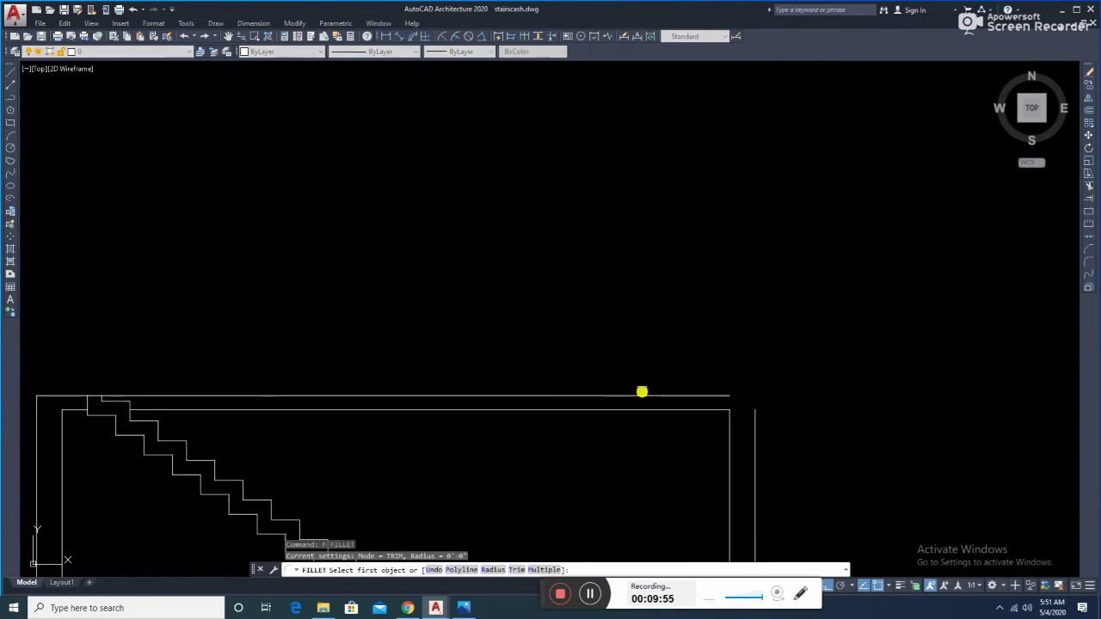
{"action": "left_click", "coordinate": [654, 396]}
{"action": "key", "text": "Escape"}
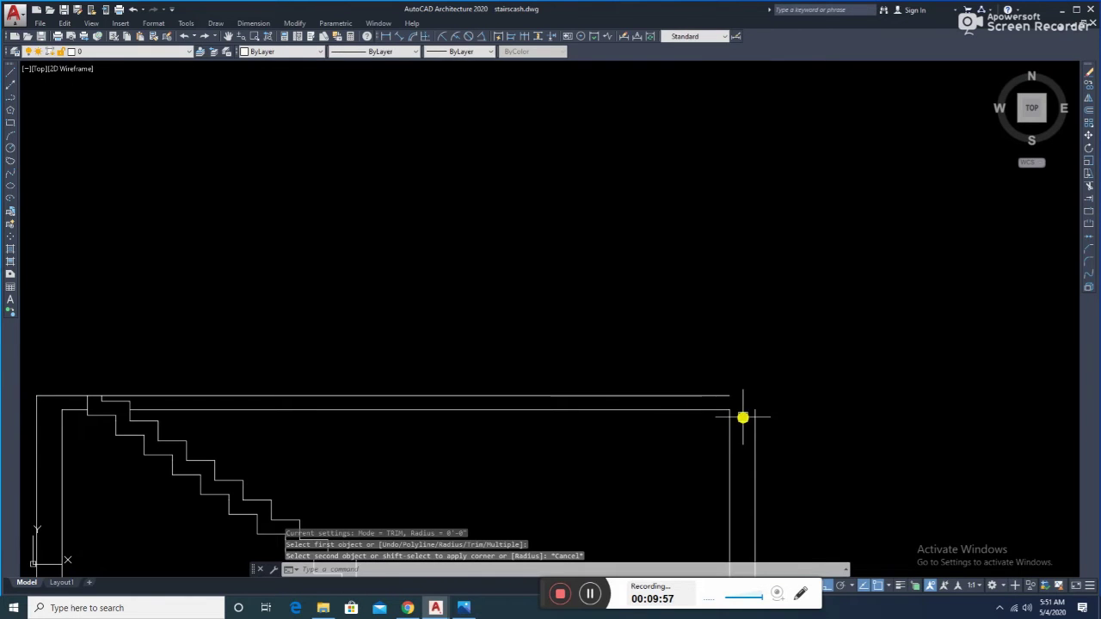
{"action": "key", "text": "Return"}
{"action": "left_click", "coordinate": [719, 396]}
{"action": "left_click", "coordinate": [754, 421]}
- Try an extend and an aligned dimension from the stair corner, cancelling both
{"action": "type", "text": "ex"}
{"action": "key", "text": "Return"}
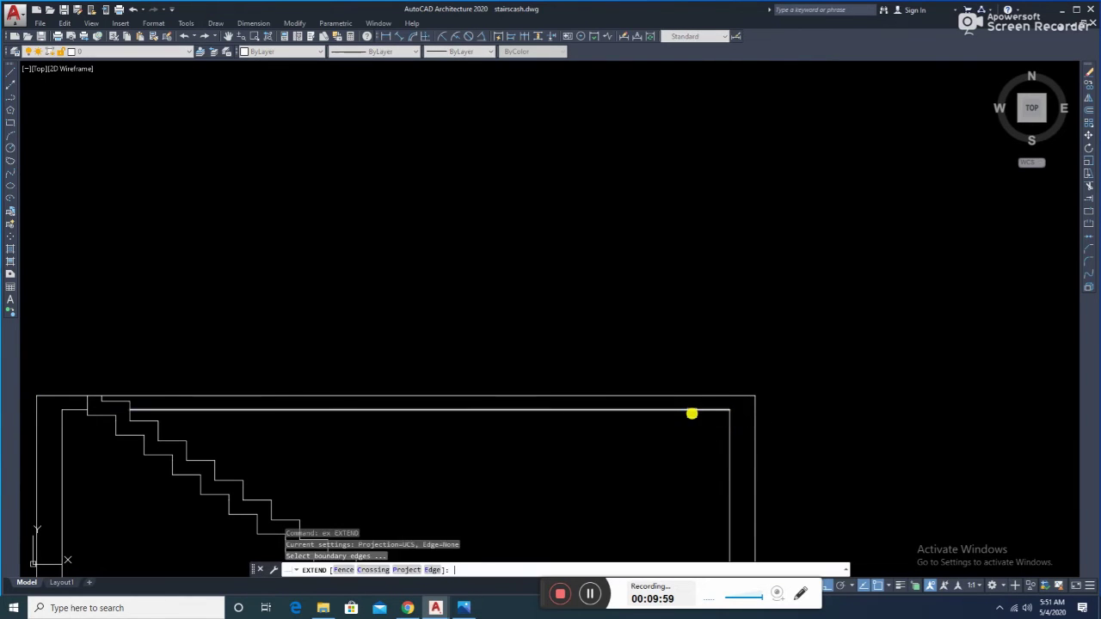
{"action": "key", "text": "Escape"}
{"action": "key", "text": "Escape"}
{"action": "key", "text": "Escape"}
{"action": "scroll", "coordinate": [516, 399], "scroll_direction": "down", "scroll_amount": 4}
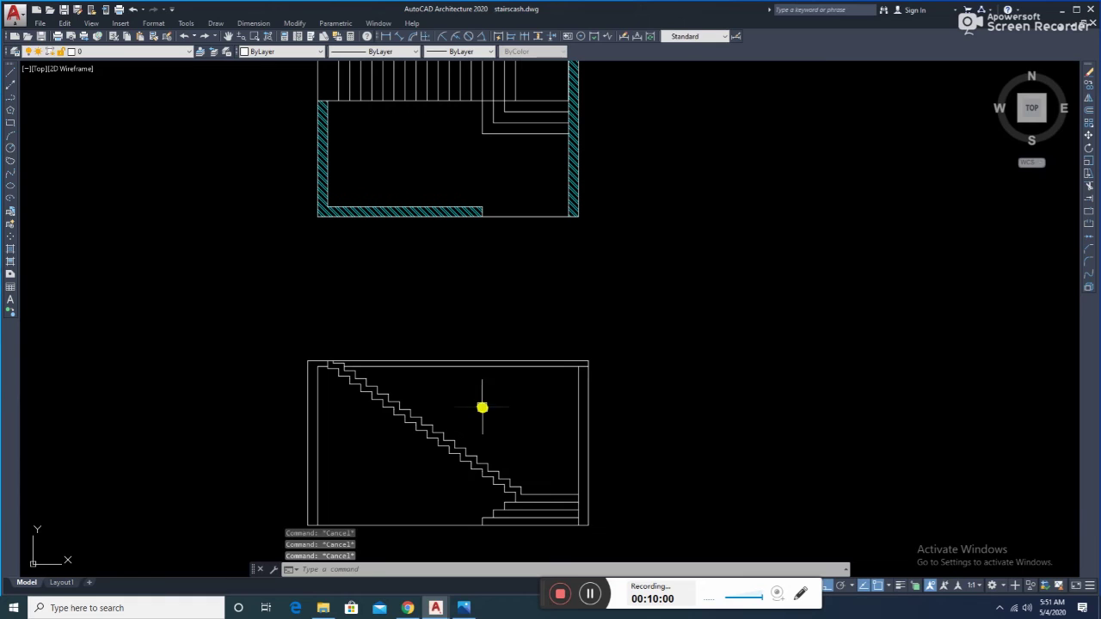
{"action": "left_click", "coordinate": [400, 38]}
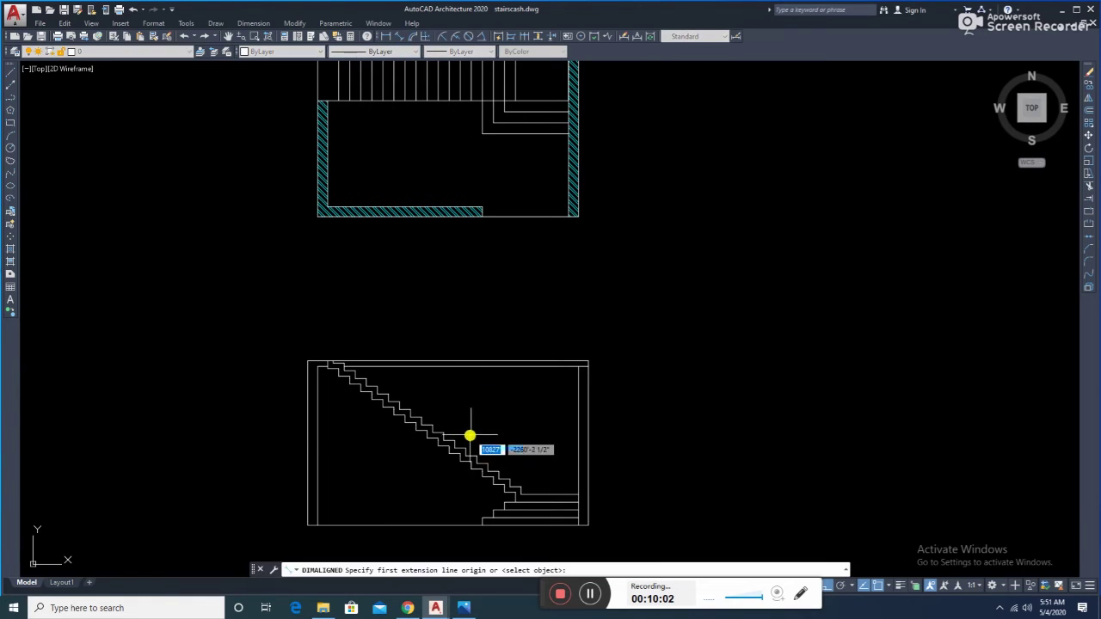
{"action": "scroll", "coordinate": [464, 438], "scroll_direction": "up", "scroll_amount": 2}
{"action": "left_click", "coordinate": [447, 446]}
{"action": "left_click", "coordinate": [443, 327]}
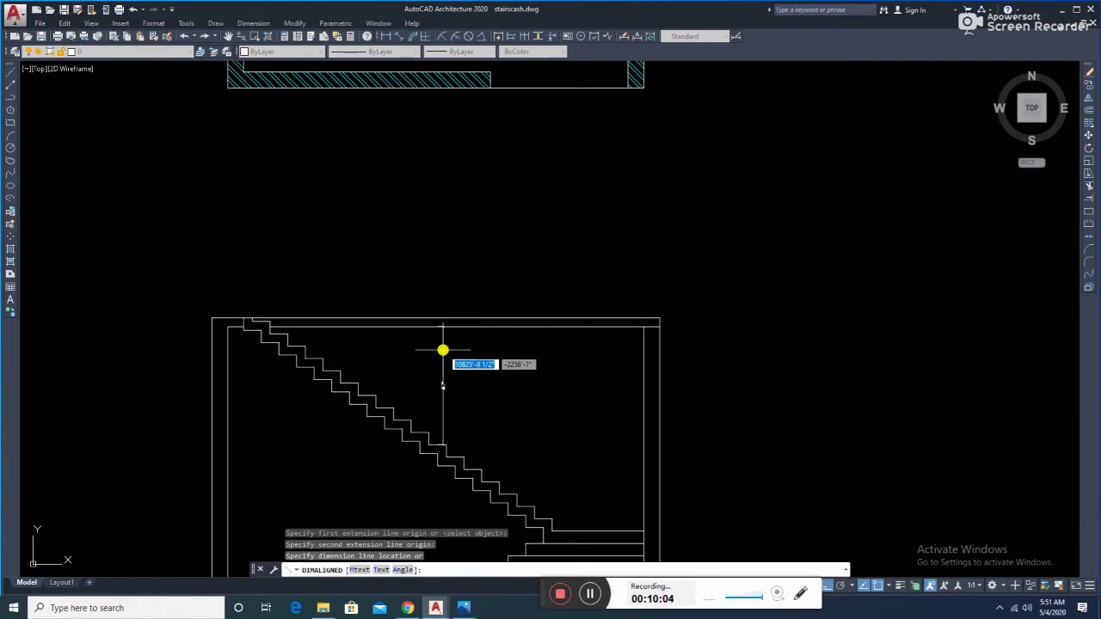
{"action": "scroll", "coordinate": [444, 349], "scroll_direction": "up", "scroll_amount": 3}
{"action": "scroll", "coordinate": [452, 358], "scroll_direction": "down", "scroll_amount": 2}
{"action": "key", "text": "Escape"}
- Retry the aligned dimension from the stair corner up to the top line, then cancel it
{"action": "key", "text": "Return"}
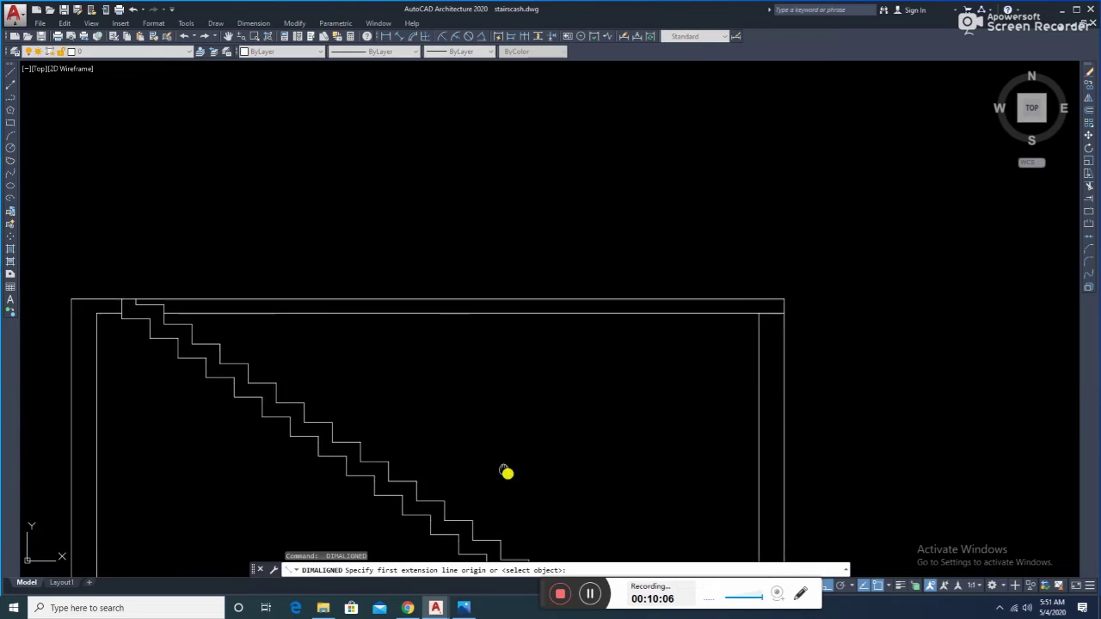
{"action": "middle_click_drag", "start_coordinate": [504, 469], "coordinate": [478, 381]}
{"action": "left_click", "coordinate": [479, 453]}
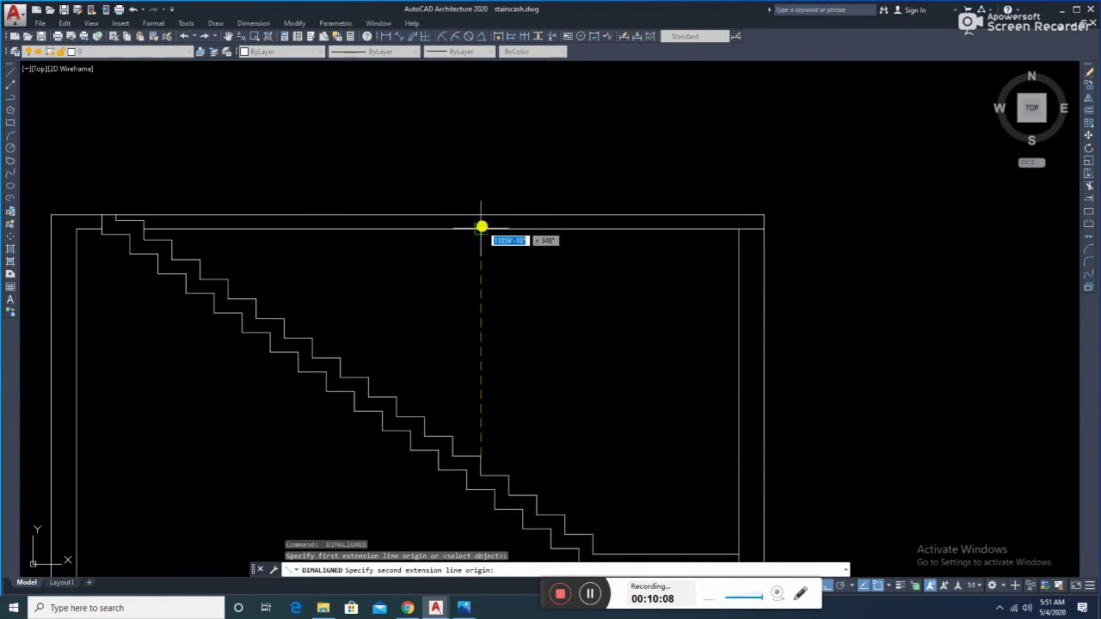
{"action": "left_click", "coordinate": [480, 228]}
{"action": "scroll", "coordinate": [474, 305], "scroll_direction": "up", "scroll_amount": 2}
{"action": "scroll", "coordinate": [478, 361], "scroll_direction": "up", "scroll_amount": 2}
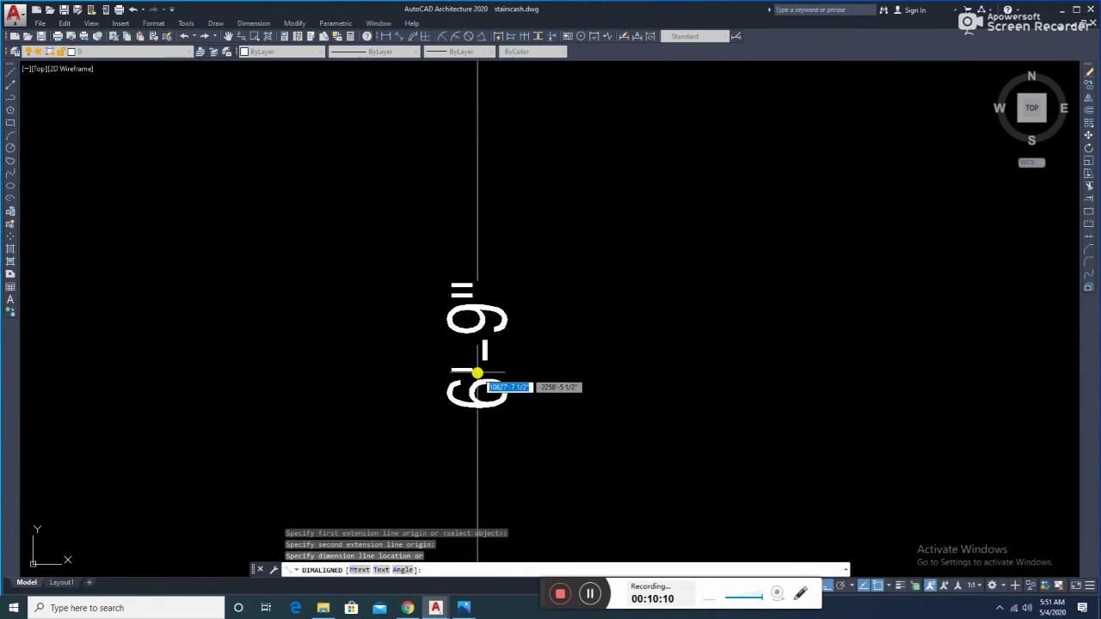
{"action": "scroll", "coordinate": [472, 357], "scroll_direction": "down", "scroll_amount": 4}
{"action": "key", "text": "Escape"}
{"action": "type", "text": "l"}
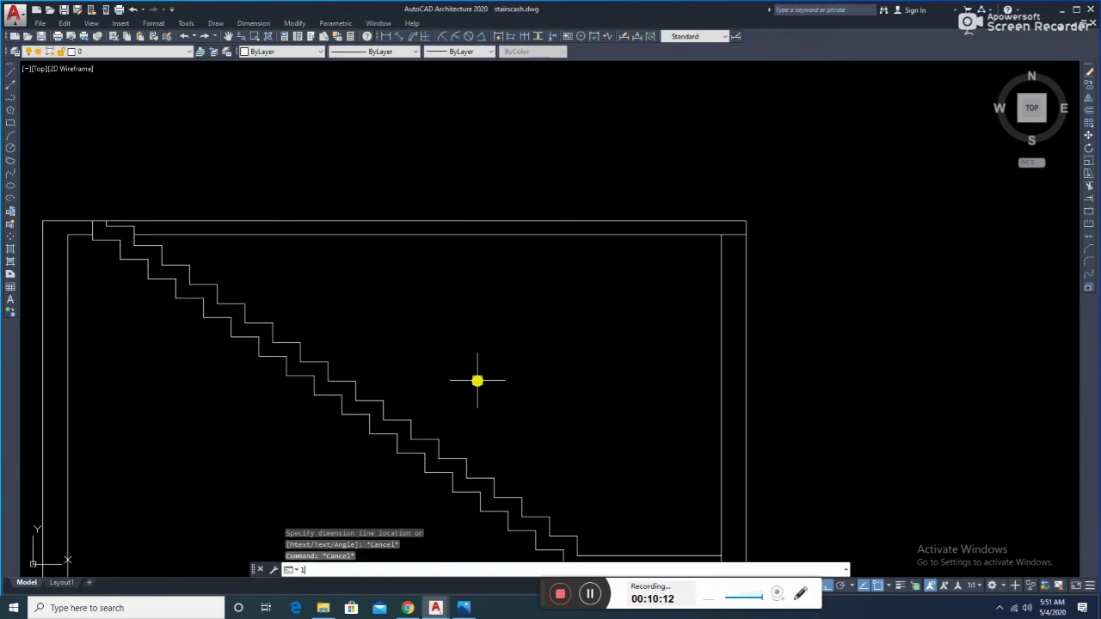
{"action": "key", "text": "Return"}
- Finish the vertical line above the top slab and trim the slab between it and the stair
{"action": "left_click", "coordinate": [467, 193]}
{"action": "key", "text": "Escape"}
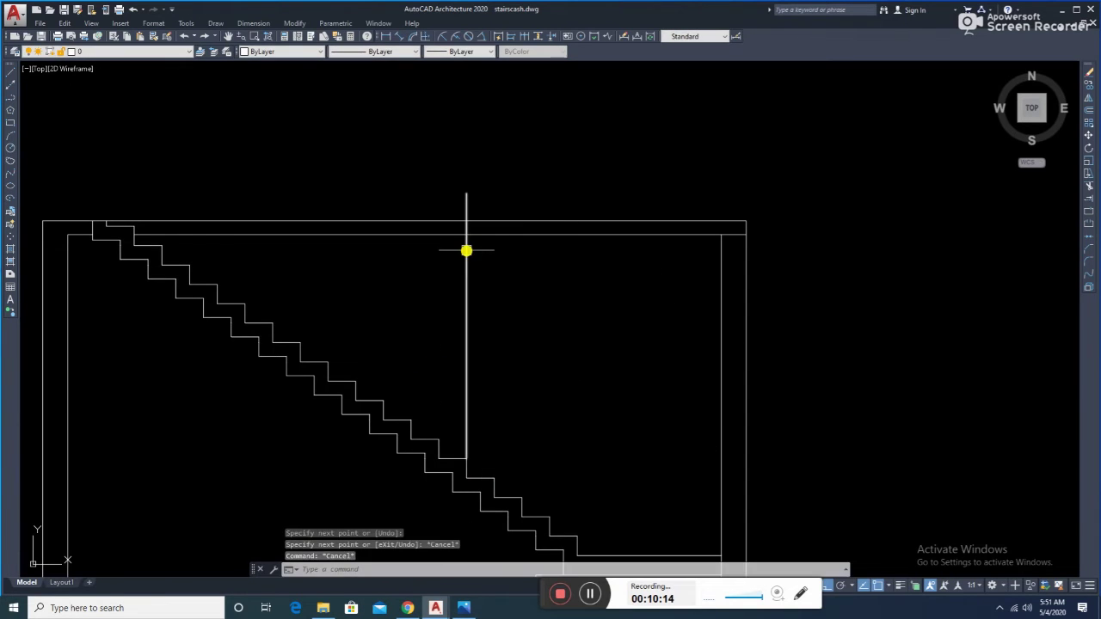
{"action": "type", "text": "tr"}
{"action": "key", "text": "Return"}
{"action": "key", "text": "Return"}
{"action": "left_click", "coordinate": [465, 204]}
{"action": "left_click", "coordinate": [463, 200]}
{"action": "left_click", "coordinate": [386, 243]}
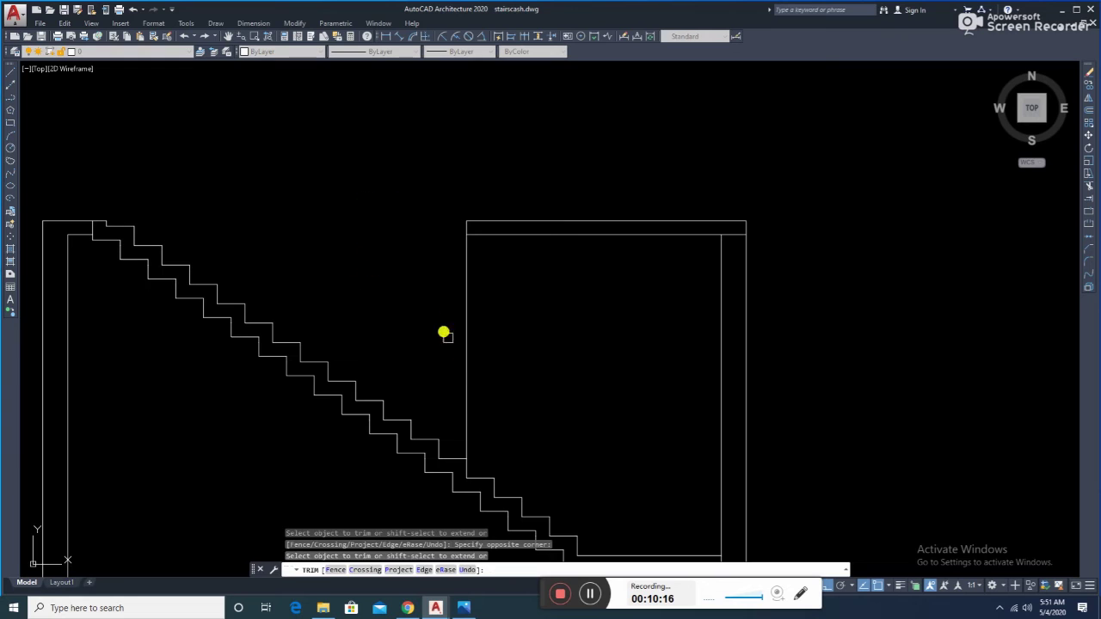
{"action": "key", "text": "Escape"}
{"action": "key", "text": "Escape"}
{"action": "key", "text": "Escape"}
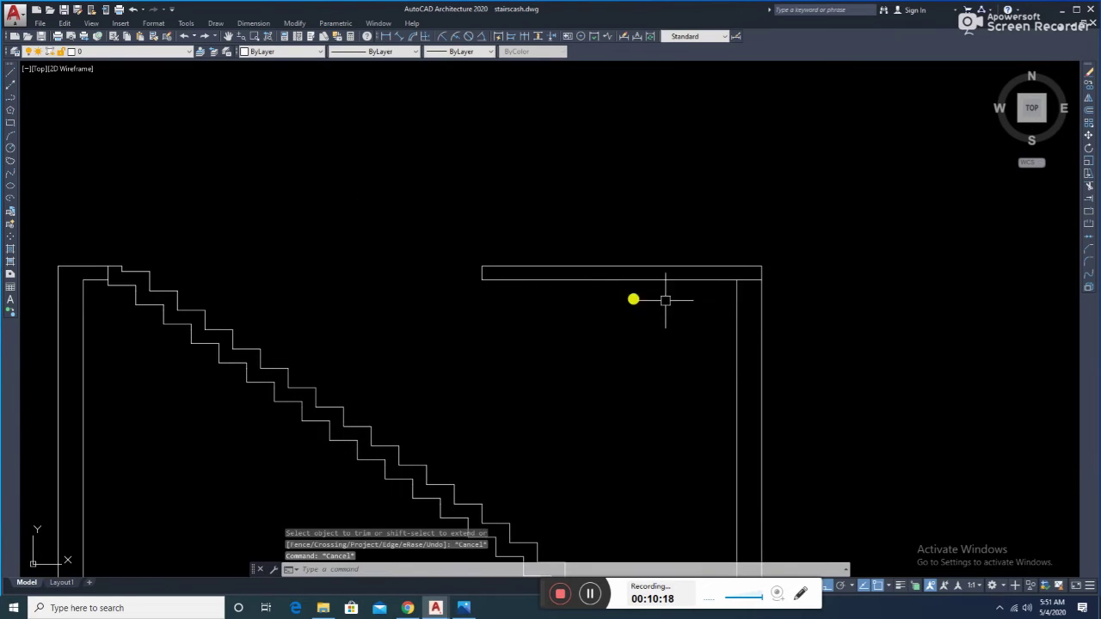
- Draw a horizontal line from the stair's top-left corner across the section
{"action": "scroll", "coordinate": [516, 308], "scroll_direction": "down", "scroll_amount": 2}
{"action": "middle_click_drag", "start_coordinate": [516, 308], "coordinate": [507, 305]}
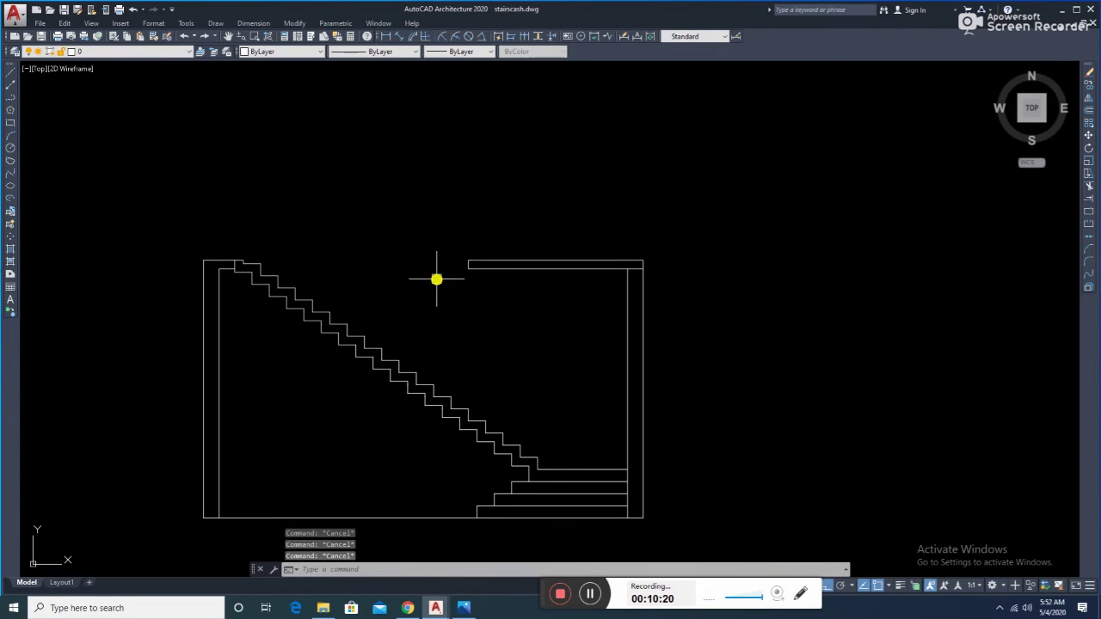
{"action": "type", "text": "l"}
{"action": "key", "text": "Return"}
{"action": "scroll", "coordinate": [297, 250], "scroll_direction": "up", "scroll_amount": 2}
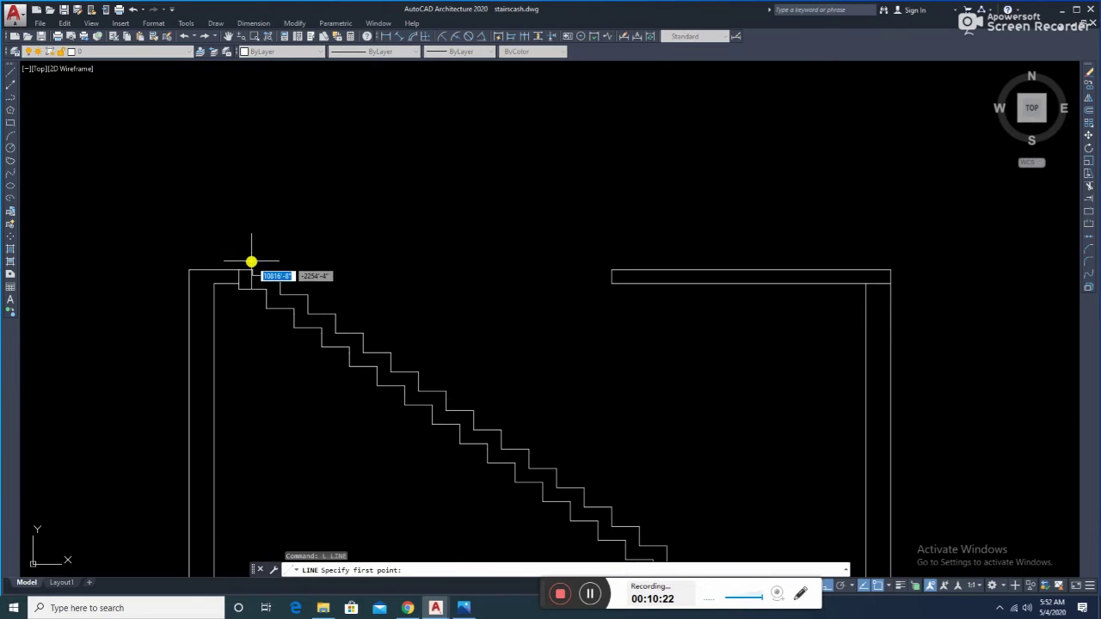
{"action": "left_click", "coordinate": [252, 243]}
{"action": "left_click", "coordinate": [610, 267]}
{"action": "key", "text": "Escape"}
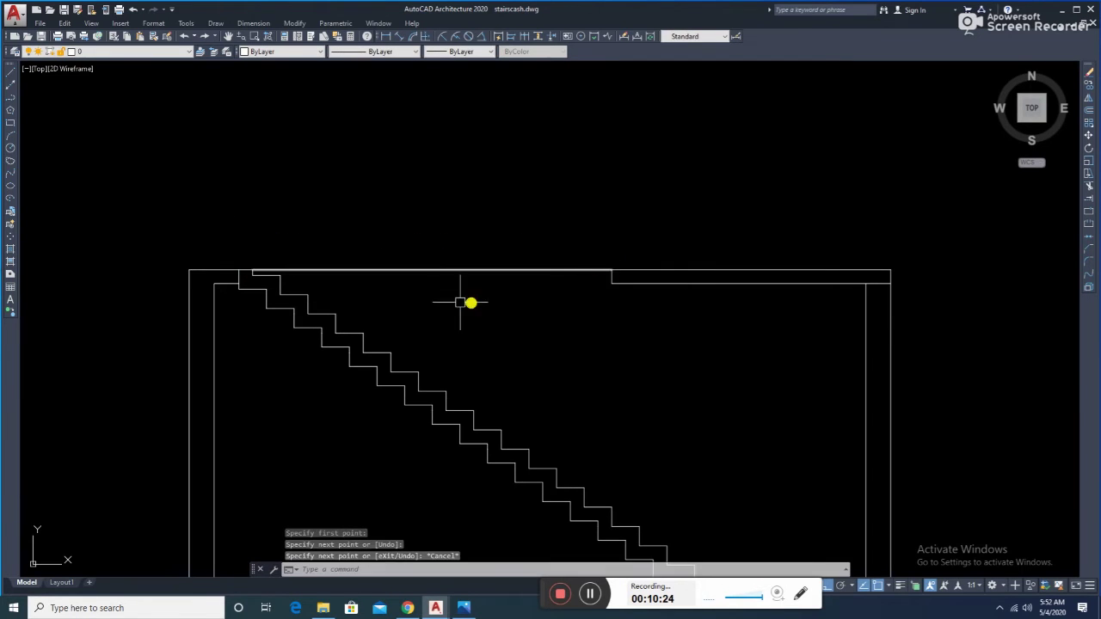
- Extend the top step line left to the outer wall
{"action": "middle_click_drag", "start_coordinate": [467, 301], "coordinate": [396, 288]}
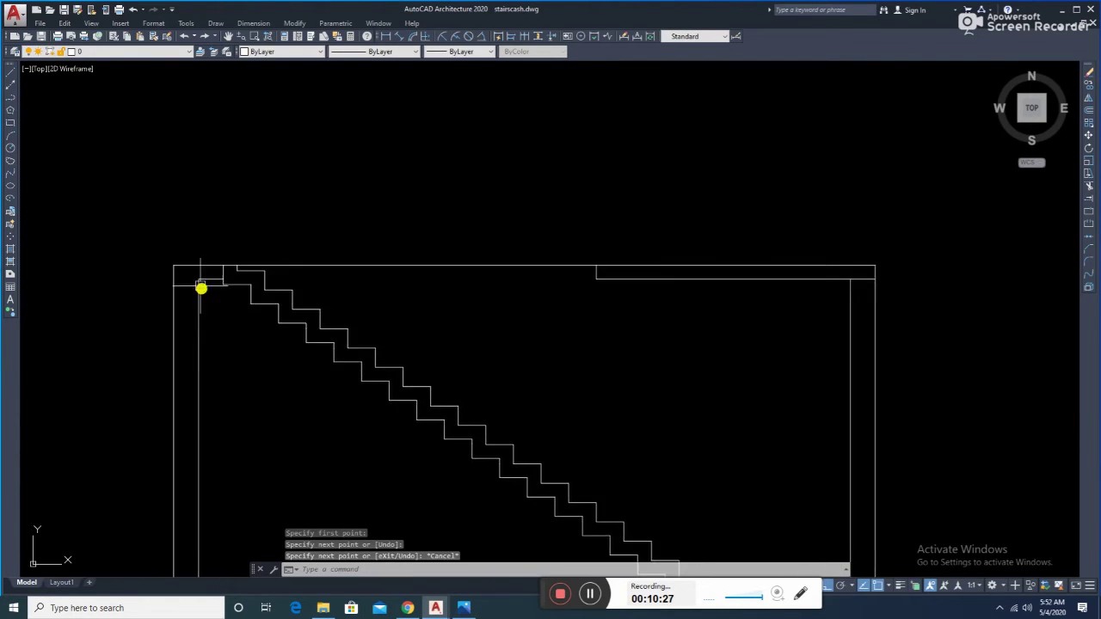
{"action": "scroll", "coordinate": [201, 287], "scroll_direction": "up", "scroll_amount": 3}
{"action": "type", "text": "ex"}
{"action": "key", "text": "Return"}
{"action": "key", "text": "Return"}
{"action": "key", "text": "Escape"}
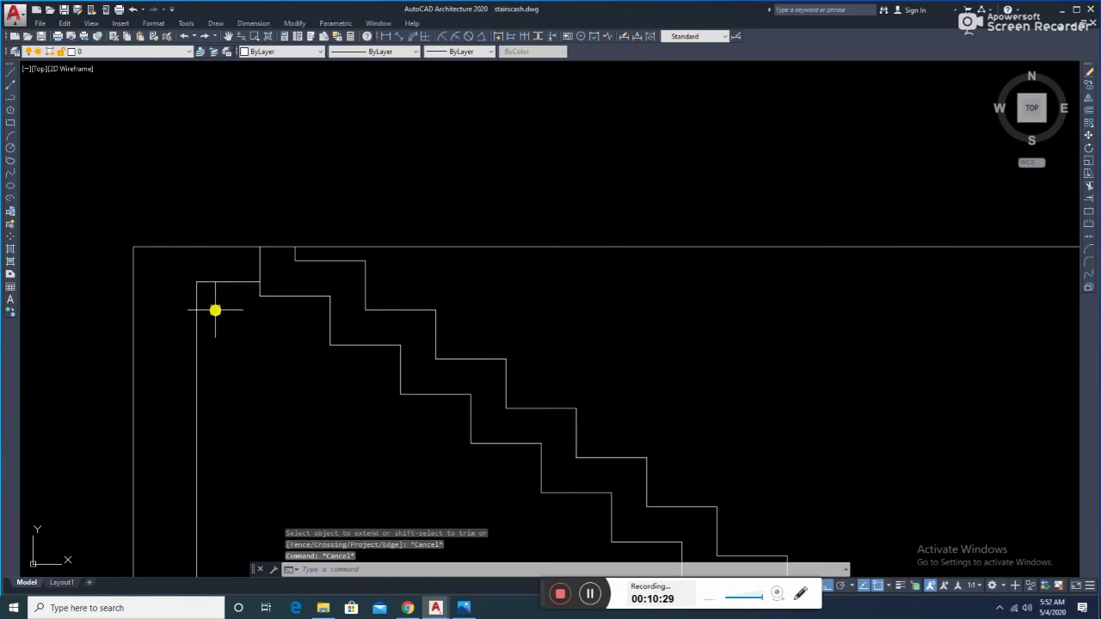
- Trim away the leftover stub above the top step
{"action": "key", "text": "Return"}
{"action": "key", "text": "Return"}
{"action": "left_click", "coordinate": [211, 285]}
{"action": "key", "text": "Escape"}
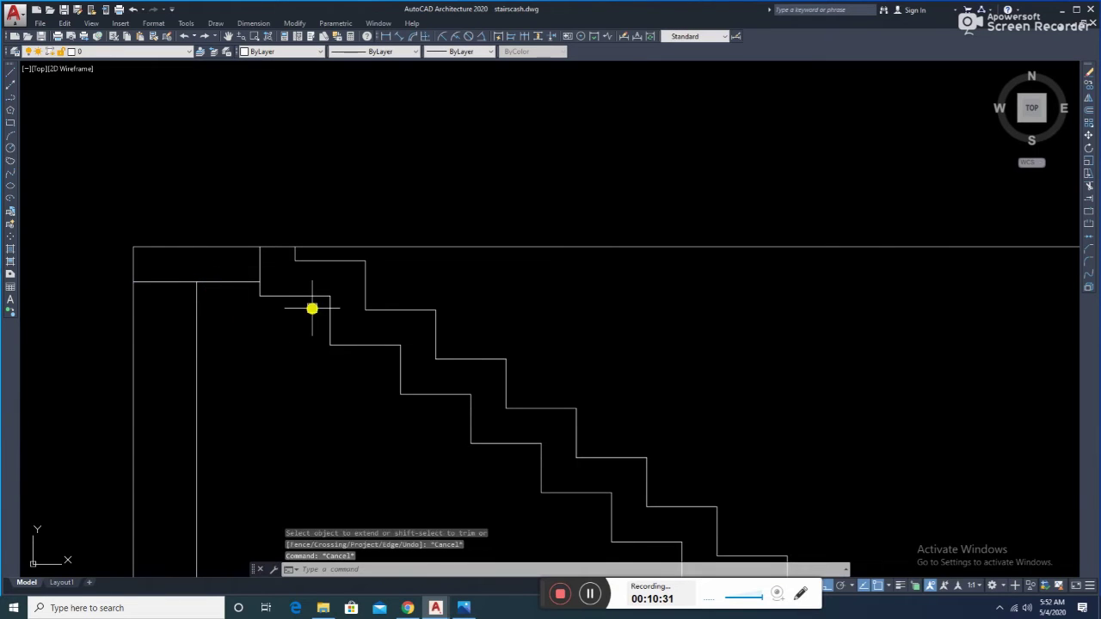
{"action": "type", "text": "tr"}
{"action": "key", "text": "Return"}
{"action": "key", "text": "Return"}
{"action": "left_click", "coordinate": [260, 262]}
{"action": "key", "text": "Escape"}
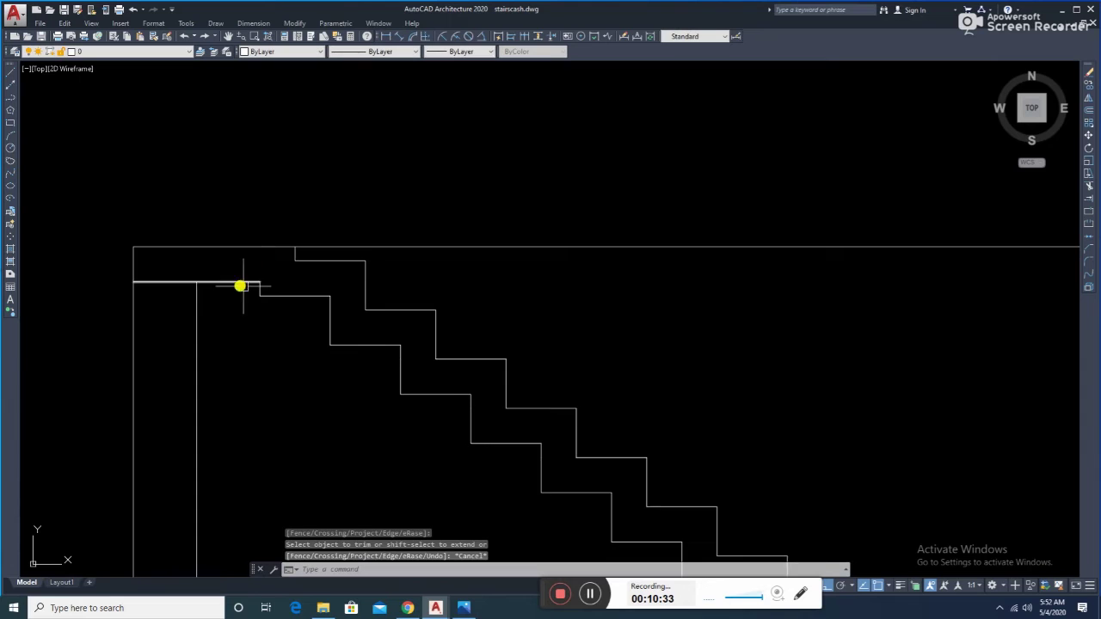
{"action": "scroll", "coordinate": [301, 345], "scroll_direction": "down", "scroll_amount": 2}
{"action": "scroll", "coordinate": [300, 345], "scroll_direction": "down", "scroll_amount": 2}
{"action": "scroll", "coordinate": [430, 344], "scroll_direction": "up", "scroll_amount": 1}
{"action": "scroll", "coordinate": [327, 292], "scroll_direction": "up", "scroll_amount": 1}
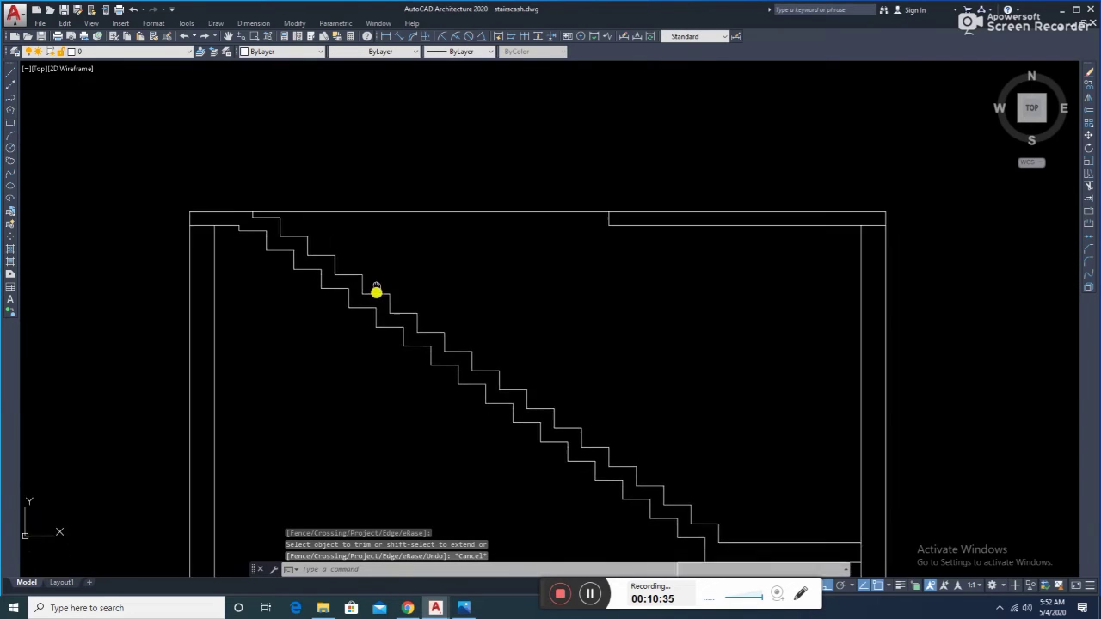
{"action": "scroll", "coordinate": [376, 290], "scroll_direction": "down", "scroll_amount": 2}
{"action": "scroll", "coordinate": [456, 300], "scroll_direction": "down", "scroll_amount": 1}
{"action": "scroll", "coordinate": [450, 361], "scroll_direction": "up", "scroll_amount": 1}
{"action": "scroll", "coordinate": [465, 344], "scroll_direction": "down", "scroll_amount": 1}
{"action": "scroll", "coordinate": [464, 333], "scroll_direction": "up", "scroll_amount": 1}
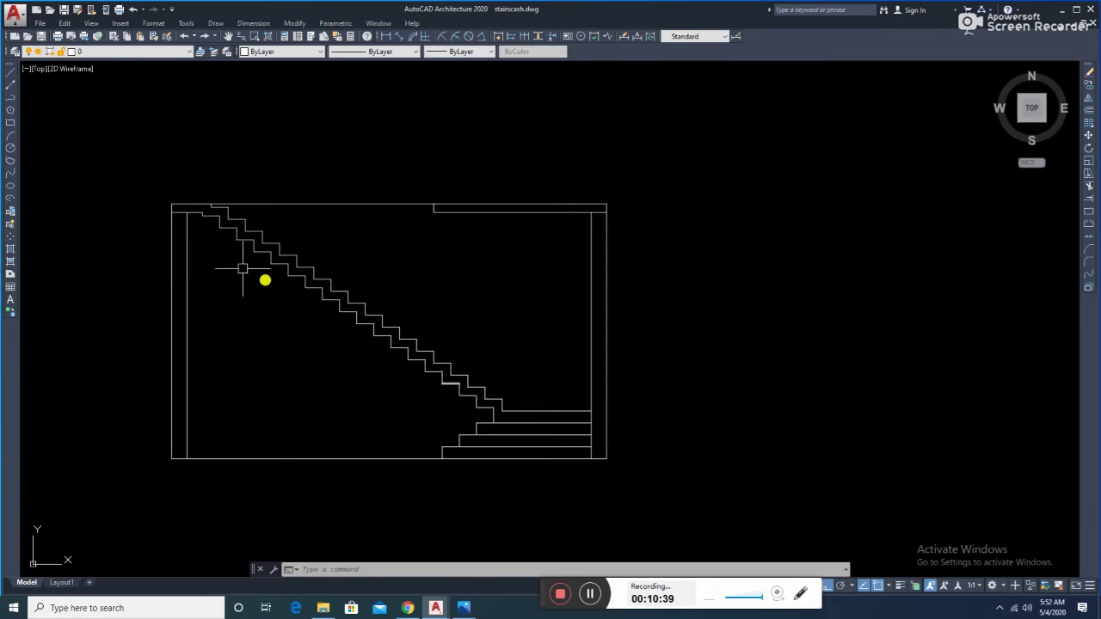
{"action": "scroll", "coordinate": [229, 189], "scroll_direction": "up", "scroll_amount": 4}
{"action": "scroll", "coordinate": [230, 189], "scroll_direction": "down", "scroll_amount": 3}
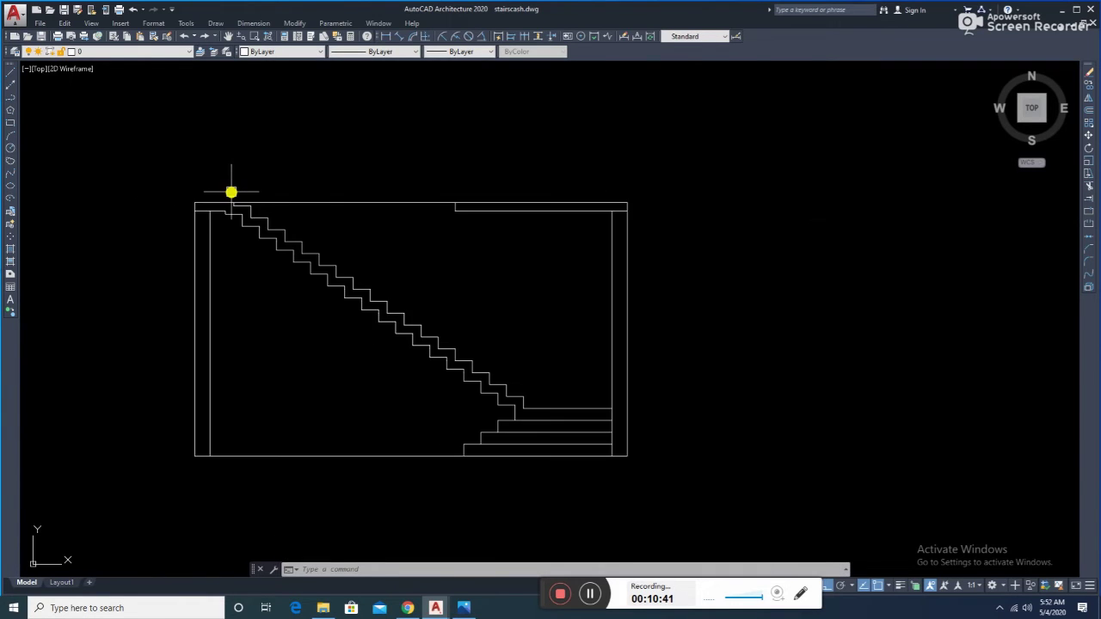
{"action": "scroll", "coordinate": [231, 189], "scroll_direction": "up", "scroll_amount": 3}
{"action": "scroll", "coordinate": [313, 309], "scroll_direction": "down", "scroll_amount": 4}
- Offset a line downward at the current offset distance
{"action": "scroll", "coordinate": [297, 159], "scroll_direction": "up", "scroll_amount": 5}
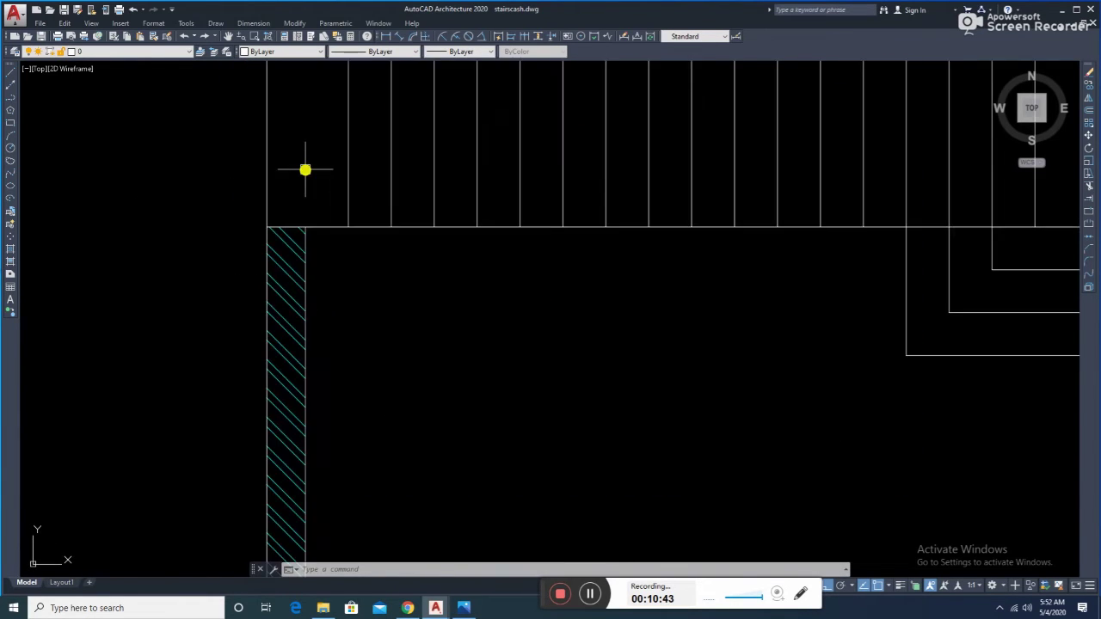
{"action": "type", "text": "o"}
{"action": "key", "text": "Return"}
{"action": "type", "text": "10"}
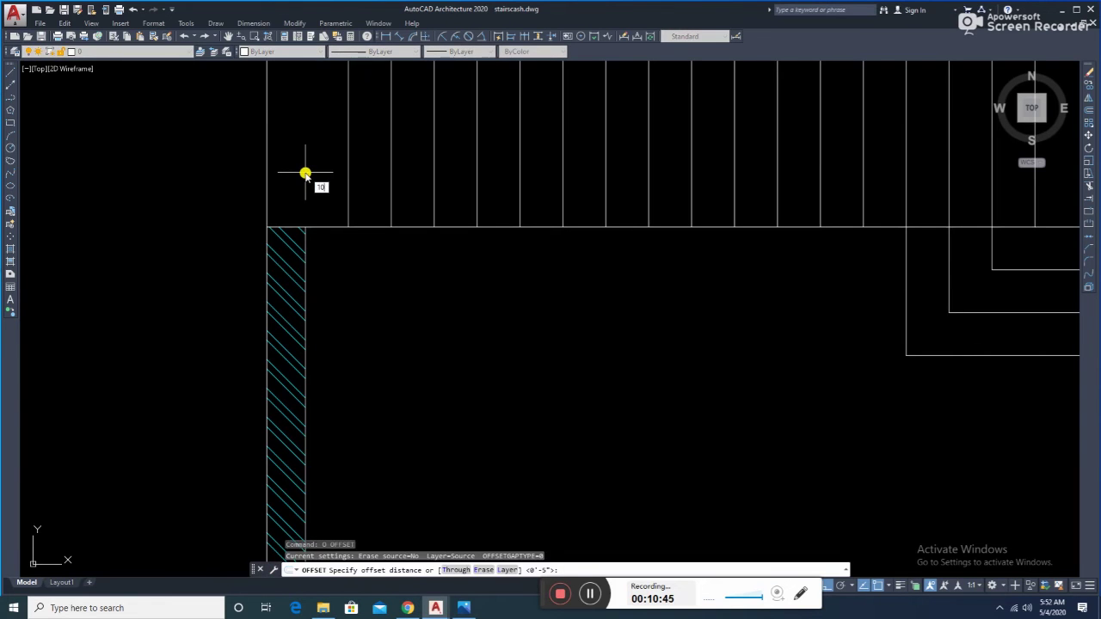
{"action": "key", "text": "Return"}
{"action": "left_click", "coordinate": [347, 155]}
{"action": "left_click", "coordinate": [358, 204]}
{"action": "scroll", "coordinate": [359, 204], "scroll_direction": "down", "scroll_amount": 3}
{"action": "scroll", "coordinate": [386, 239], "scroll_direction": "down", "scroll_amount": 2}
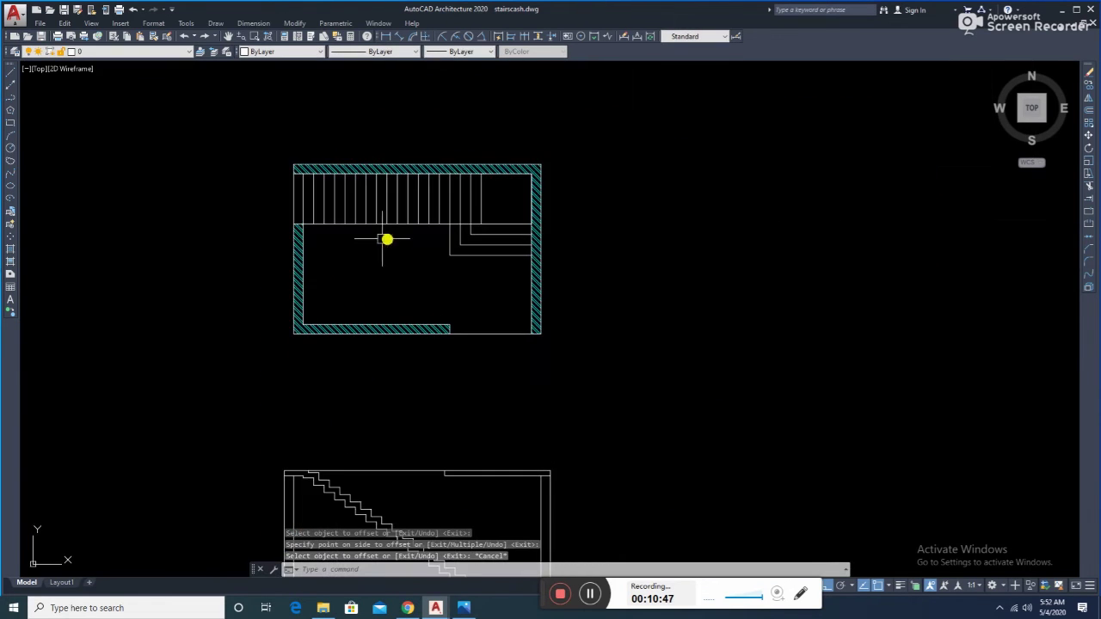
{"action": "key", "text": "Escape"}
{"action": "scroll", "coordinate": [231, 297], "scroll_direction": "up", "scroll_amount": 2}
{"action": "middle_click_drag", "start_coordinate": [231, 297], "coordinate": [315, 395]}
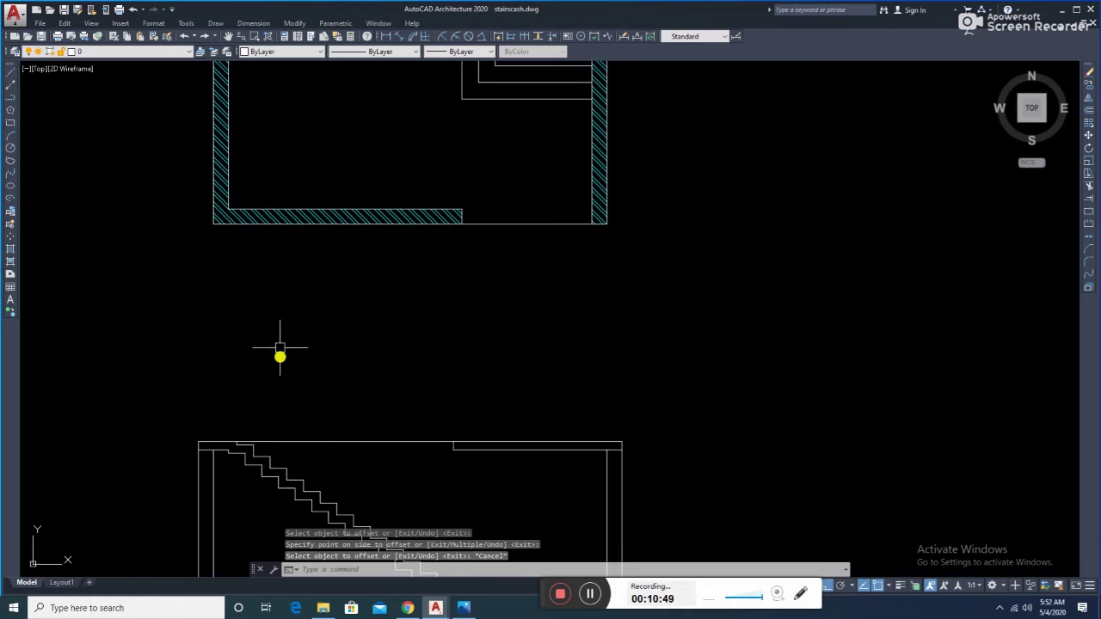
- Draw a short line down from the stair corner
{"action": "type", "text": "l"}
{"action": "key", "text": "Return"}
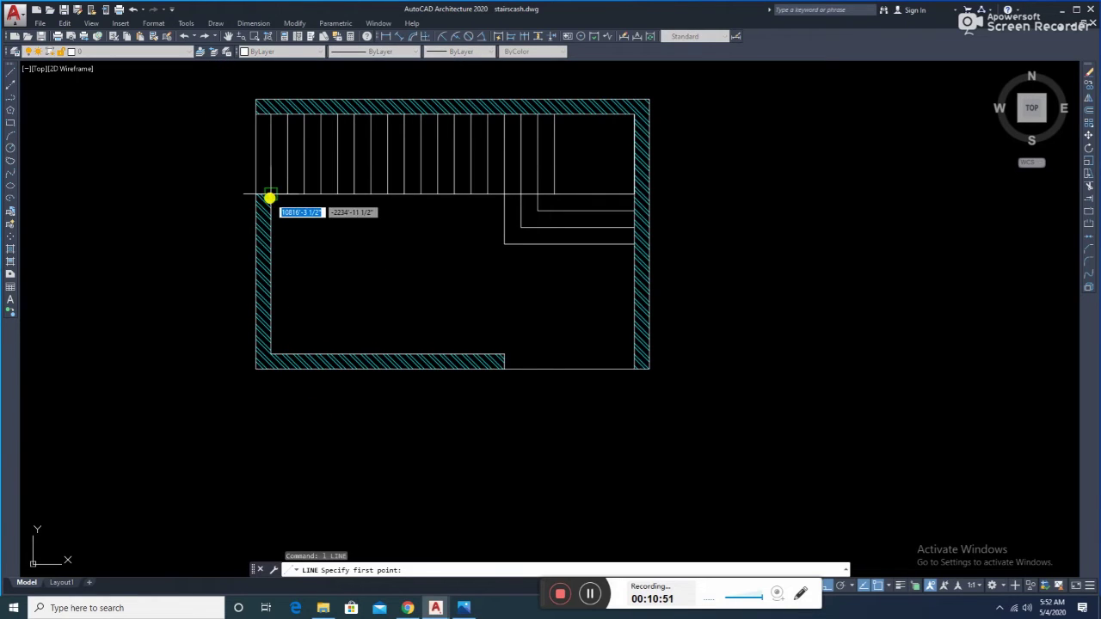
{"action": "left_click", "coordinate": [271, 195]}
{"action": "scroll", "coordinate": [271, 194], "scroll_direction": "down", "scroll_amount": 5}
{"action": "scroll", "coordinate": [259, 294], "scroll_direction": "up", "scroll_amount": 4}
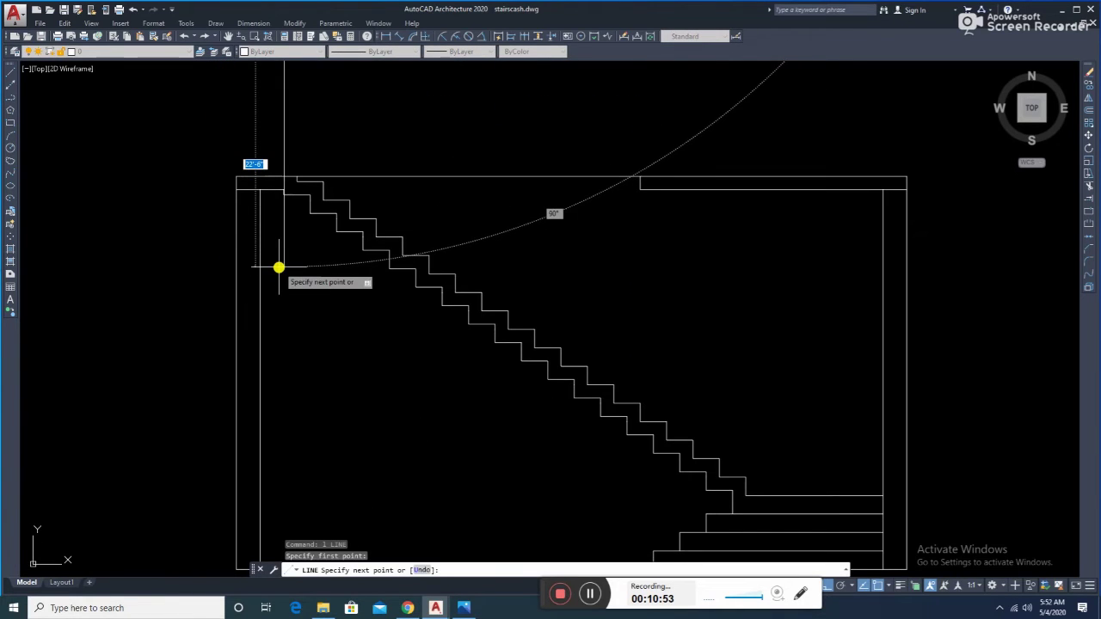
{"action": "left_click", "coordinate": [278, 267]}
{"action": "key", "text": "Escape"}
{"action": "key", "text": "Escape"}
{"action": "key", "text": "Escape"}
{"action": "scroll", "coordinate": [315, 231], "scroll_direction": "up", "scroll_amount": 3}
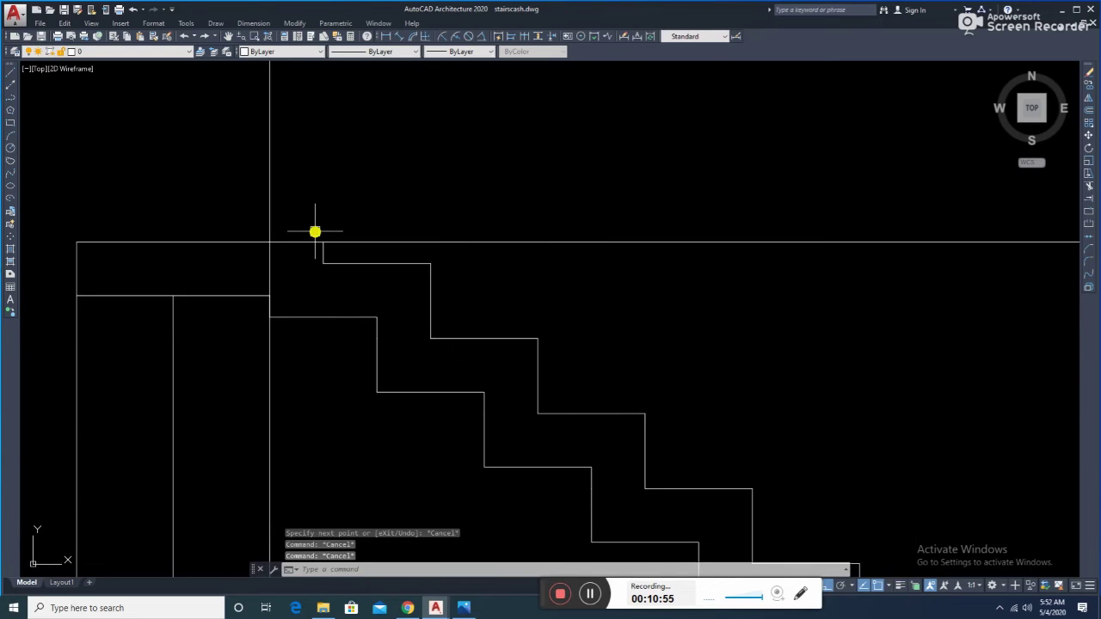
- Erase the stray vertical line and recentre the view on the whole stair section
{"action": "left_click", "coordinate": [270, 201]}
{"action": "type", "text": "e"}
{"action": "key", "text": "Return"}
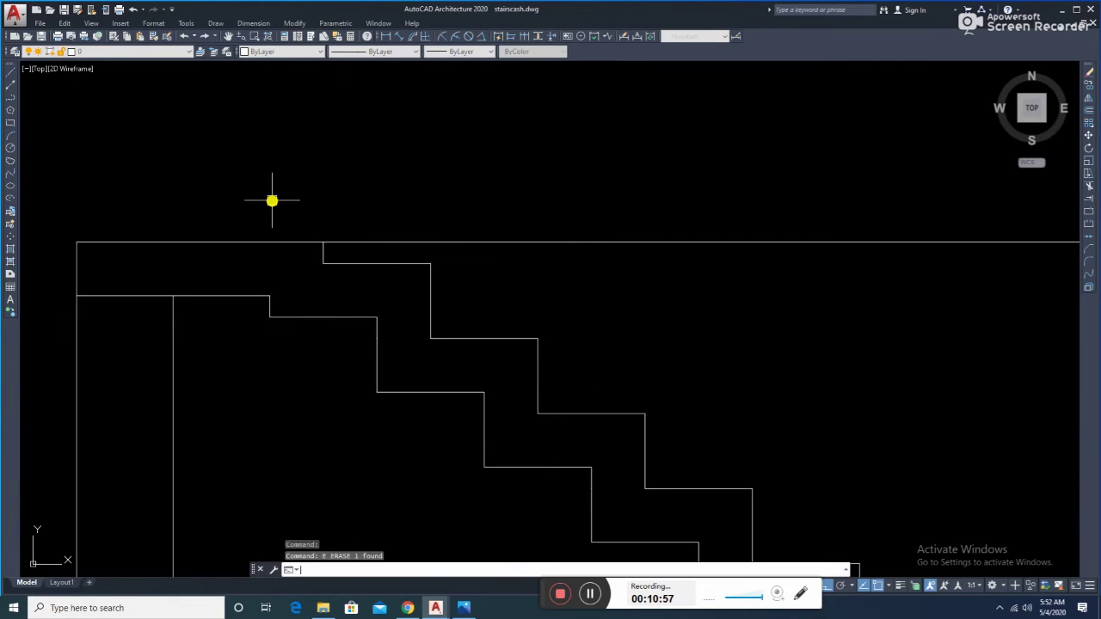
{"action": "scroll", "coordinate": [270, 201], "scroll_direction": "down", "scroll_amount": 8}
{"action": "middle_click_drag", "start_coordinate": [487, 297], "coordinate": [461, 282]}
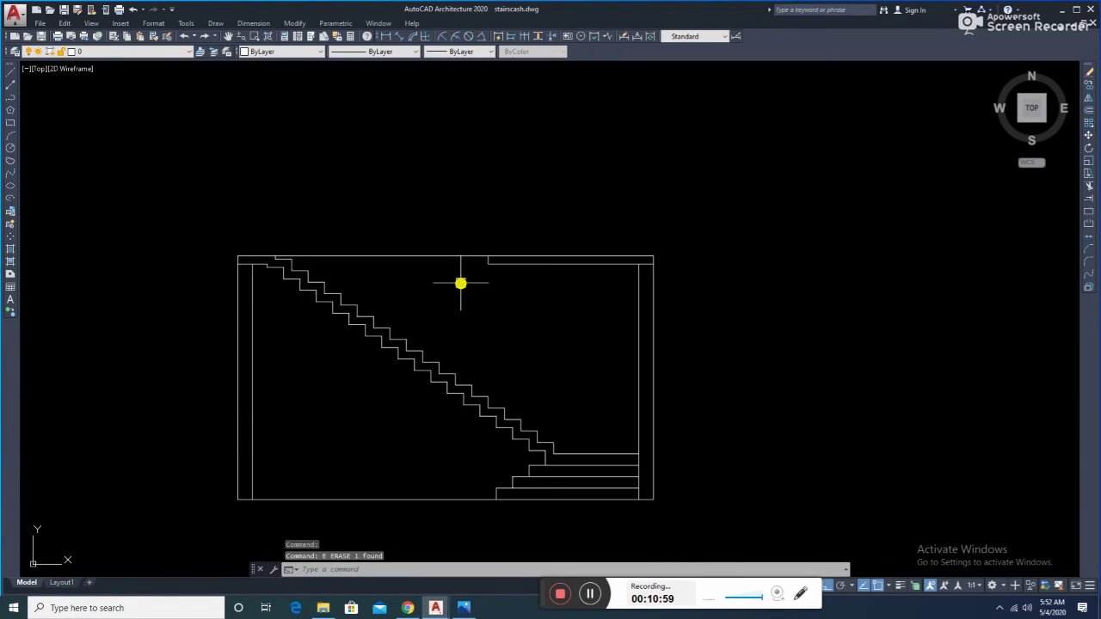
{"action": "scroll", "coordinate": [461, 283], "scroll_direction": "down", "scroll_amount": 2}
{"action": "middle_click_drag", "start_coordinate": [609, 341], "coordinate": [570, 368]}
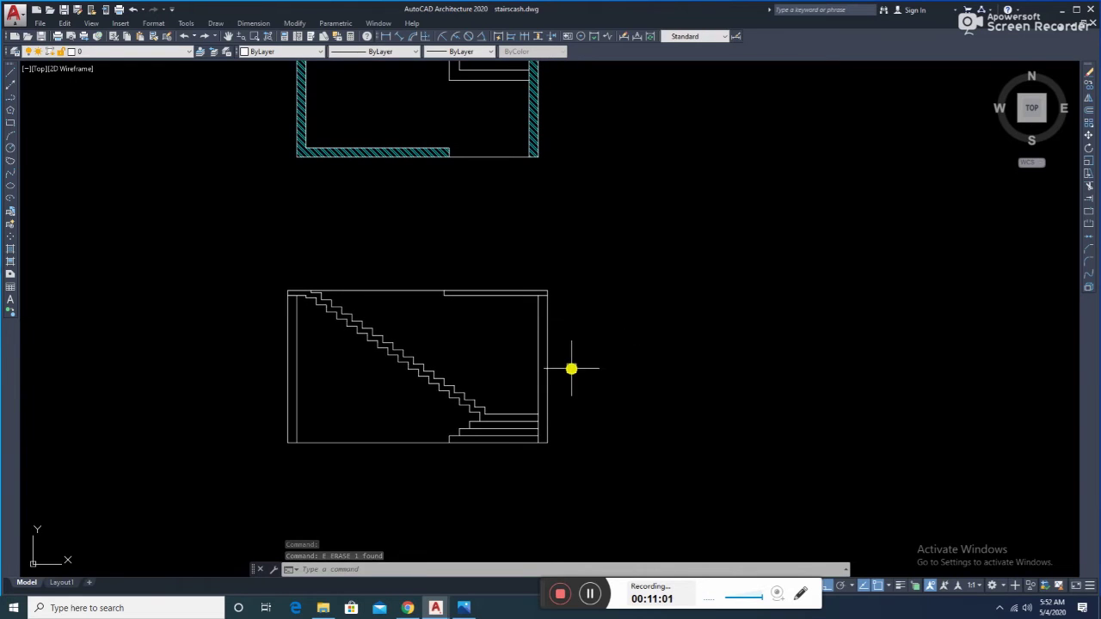
{"action": "scroll", "coordinate": [528, 297], "scroll_direction": "up", "scroll_amount": 2}
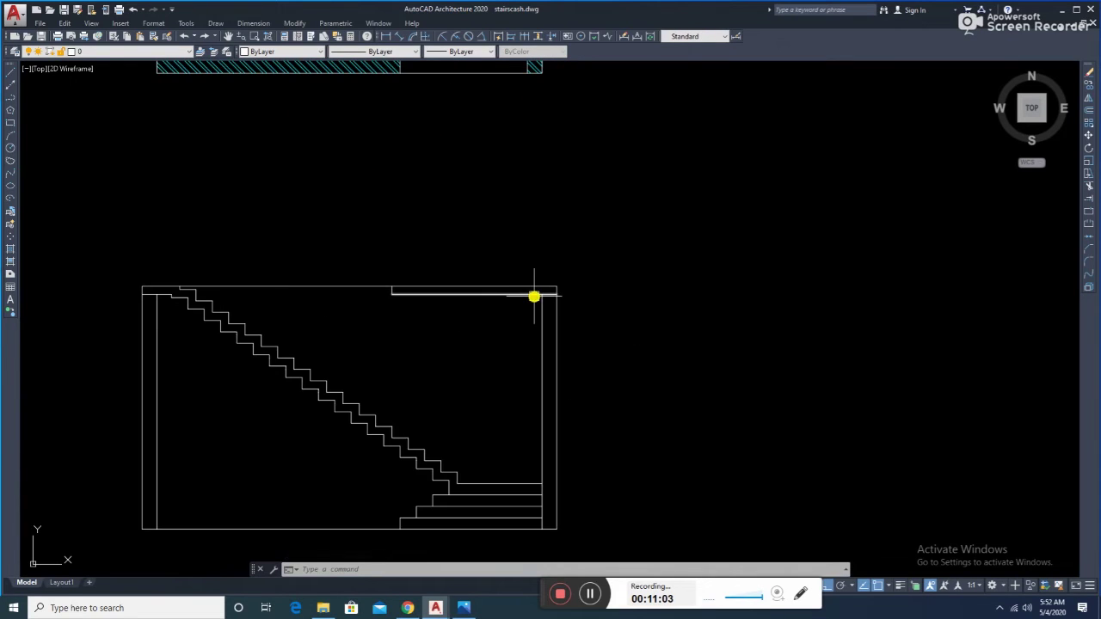
{"action": "mouse_move", "coordinate": [464, 431]}
{"action": "middle_mouse_down"}
{"action": "mouse_move", "coordinate": [474, 351]}
{"action": "mouse_move", "coordinate": [339, 438]}
{"action": "mouse_move", "coordinate": [376, 408]}
{"action": "mouse_move", "coordinate": [378, 416]}
{"action": "middle_mouse_up"}
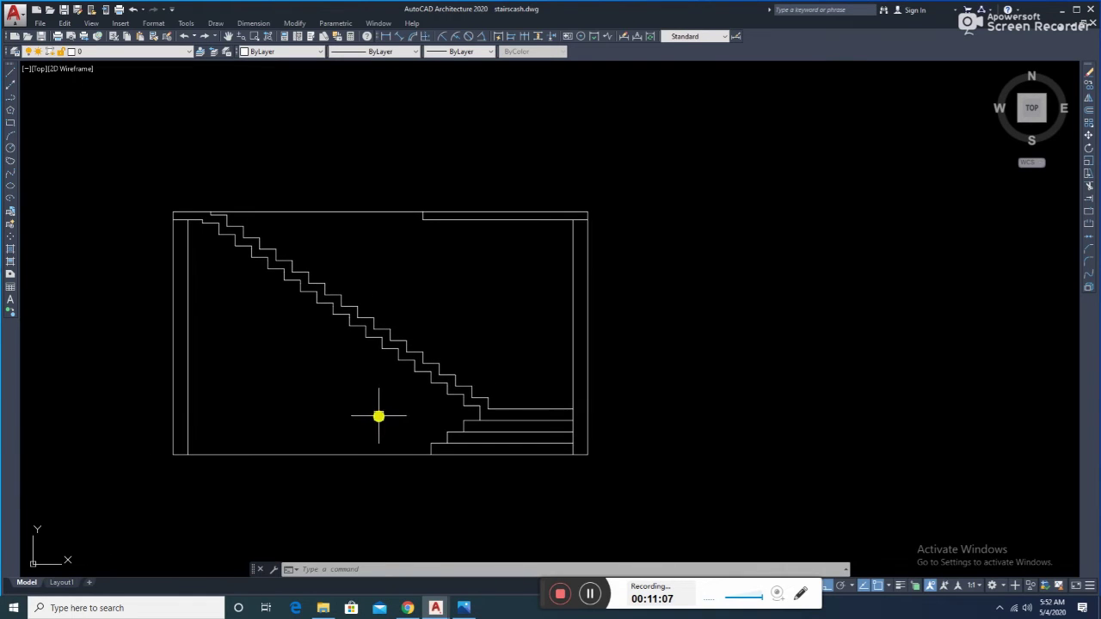
- Offset the stair section's bottom edge downward as the floor slab line
{"action": "type", "text": "o"}
{"action": "type", "text": "12"}
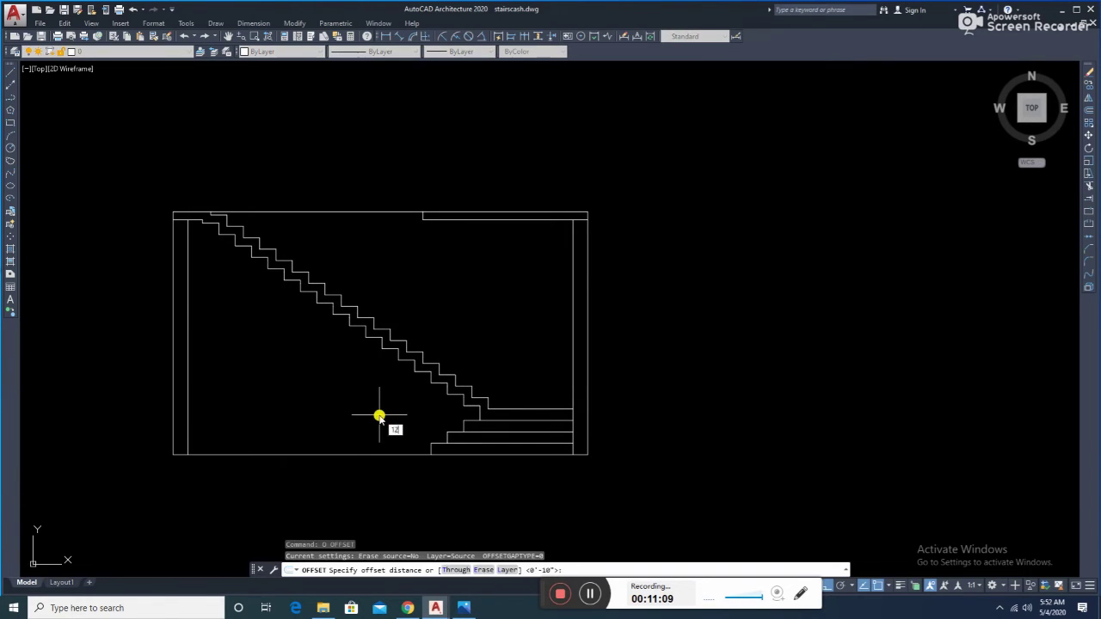
{"action": "key", "text": "Return"}
{"action": "key", "text": "Return"}
{"action": "left_click", "coordinate": [356, 454]}
{"action": "left_click", "coordinate": [362, 486]}
{"action": "key", "text": "Escape"}
- Draw a vertical line just past the slab's right end, crossing both slab edges
{"action": "type", "text": "l"}
{"action": "key", "text": "Return"}
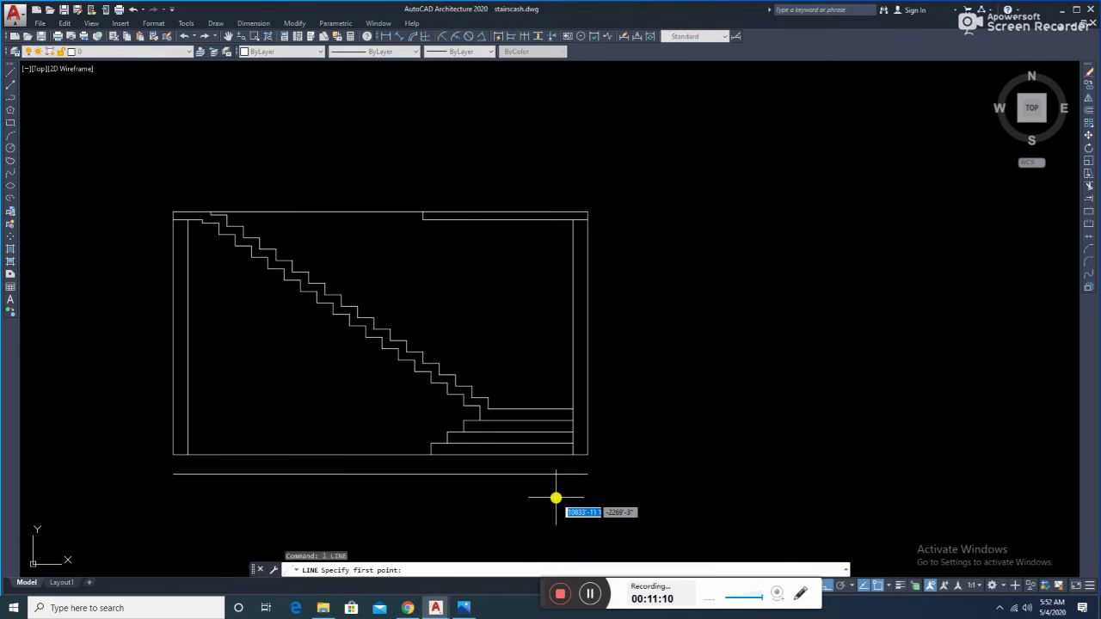
{"action": "scroll", "coordinate": [608, 448], "scroll_direction": "up", "scroll_amount": 2}
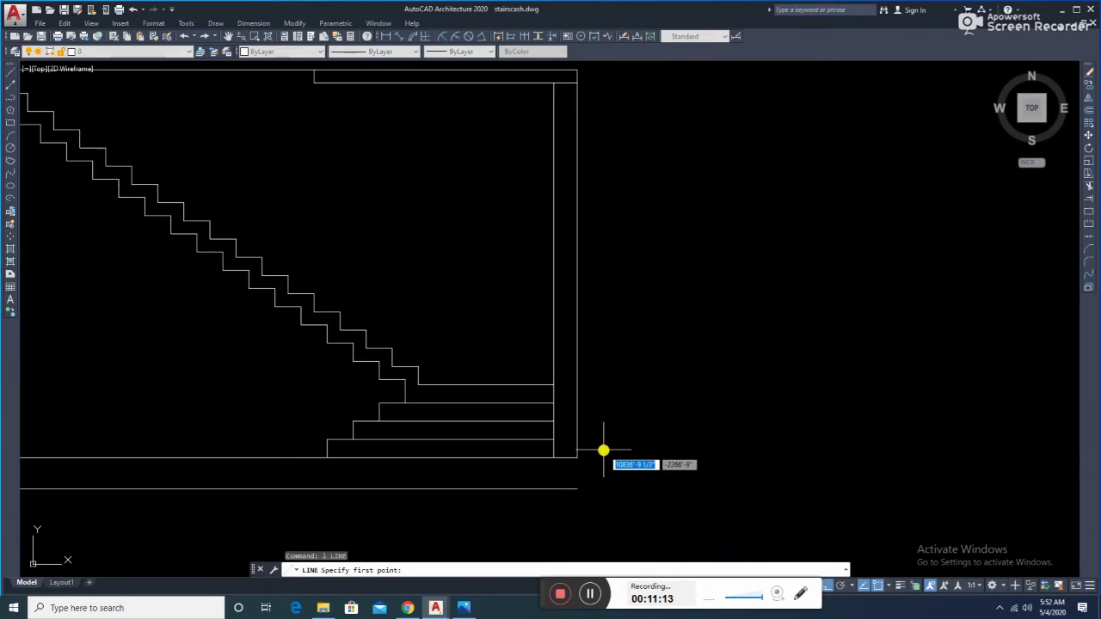
{"action": "left_click", "coordinate": [607, 445]}
{"action": "left_click", "coordinate": [609, 516]}
{"action": "key", "text": "Escape"}
- Extend the upper and lower slab edges to the vertical line, then select its bottom grip
{"action": "type", "text": "ex"}
{"action": "key", "text": "Return"}
{"action": "key", "text": "Return"}
{"action": "left_click", "coordinate": [559, 489]}
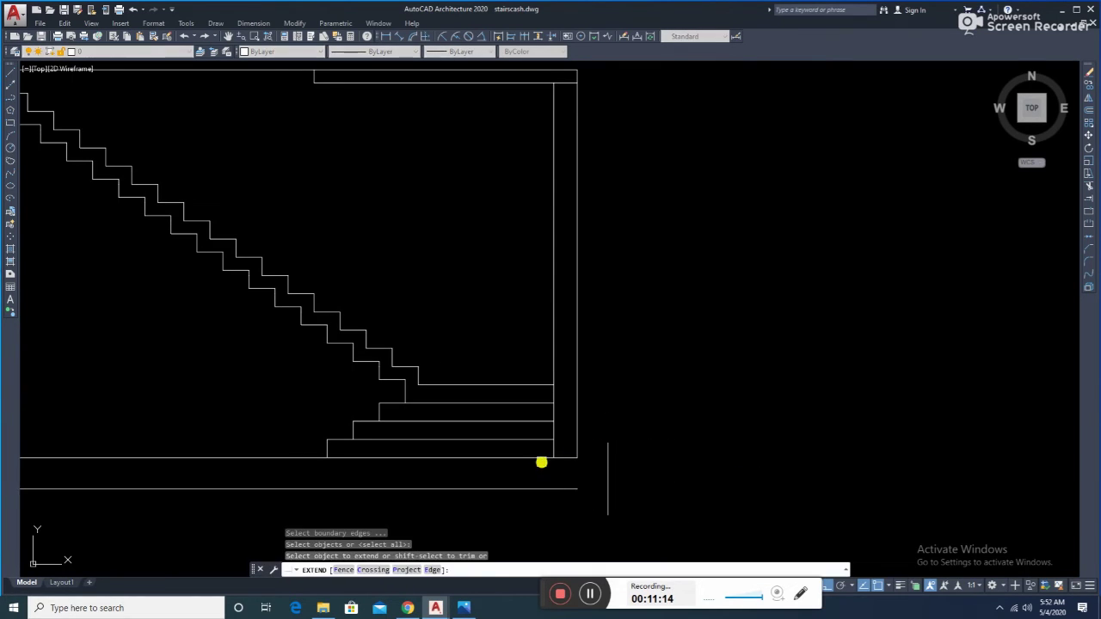
{"action": "left_click", "coordinate": [541, 459]}
{"action": "key", "text": "Escape"}
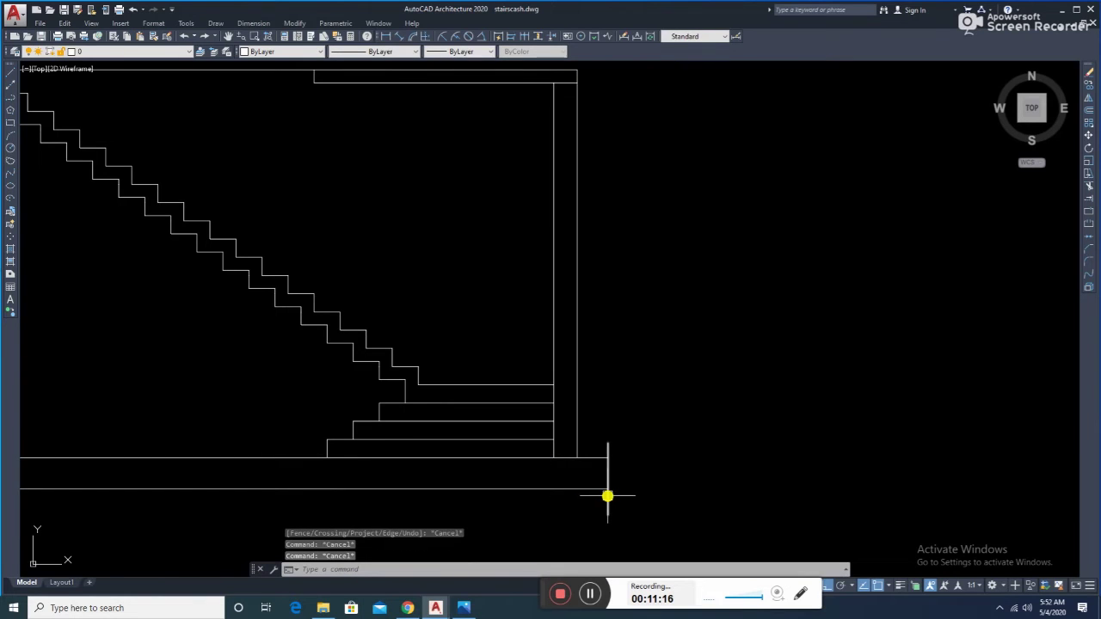
{"action": "scroll", "coordinate": [607, 496], "scroll_direction": "up", "scroll_amount": 2}
{"action": "left_click", "coordinate": [610, 515]}
{"action": "left_click", "coordinate": [608, 512]}
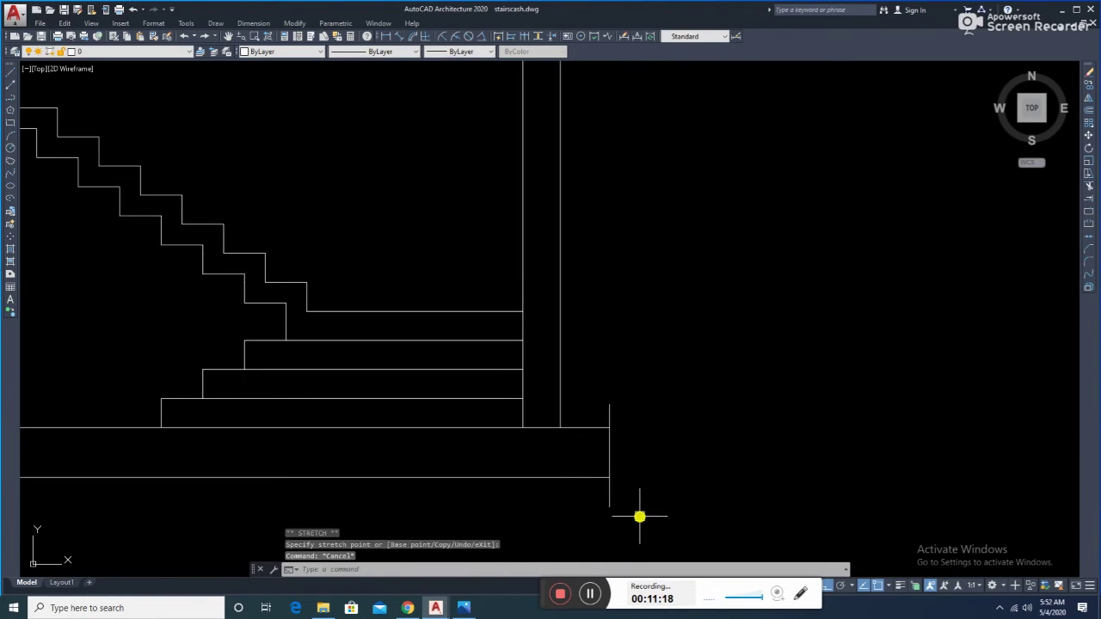
- Offset the vertical end line 6 units to the left and 6 to the right as guides
{"action": "type", "text": "o"}
{"action": "key", "text": "Return"}
{"action": "type", "text": "6"}
{"action": "key", "text": "Return"}
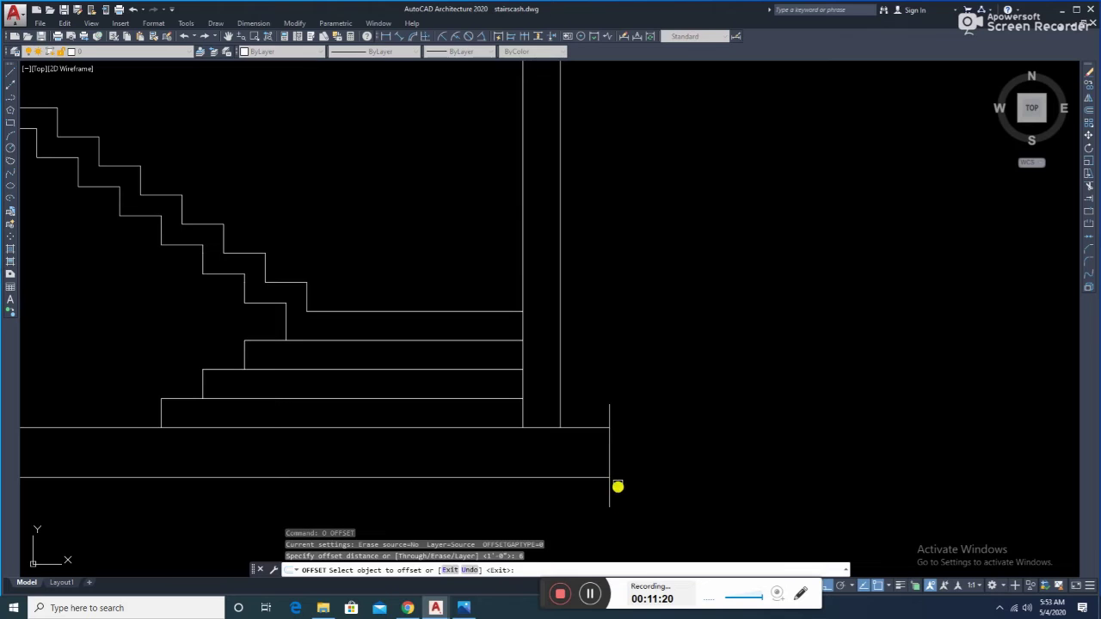
{"action": "scroll", "coordinate": [616, 484], "scroll_direction": "up", "scroll_amount": 4}
{"action": "left_click", "coordinate": [594, 433]}
{"action": "left_click", "coordinate": [578, 420]}
{"action": "left_click", "coordinate": [603, 398]}
{"action": "left_click", "coordinate": [624, 403]}
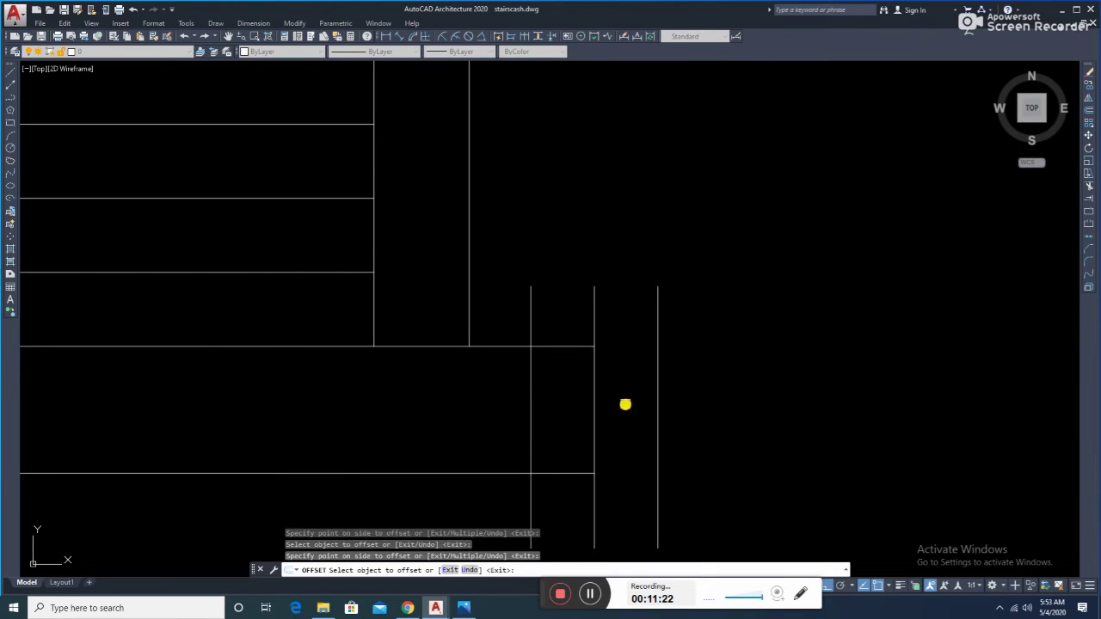
{"action": "key", "text": "Escape"}
- Draw a horizontal guide line between the left and right vertical guides
{"action": "type", "text": "l"}
{"action": "key", "text": "Return"}
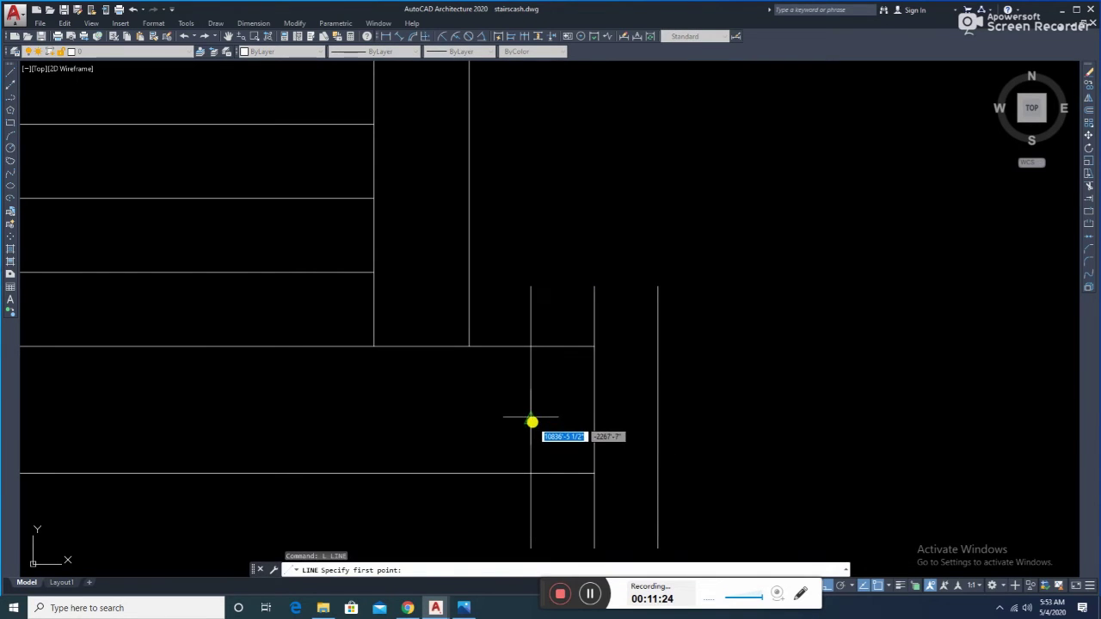
{"action": "left_click", "coordinate": [530, 418]}
{"action": "left_click", "coordinate": [657, 418]}
{"action": "key", "text": "Return"}
- Offset the horizontal guide 5 units above and 5 units below
{"action": "type", "text": "o"}
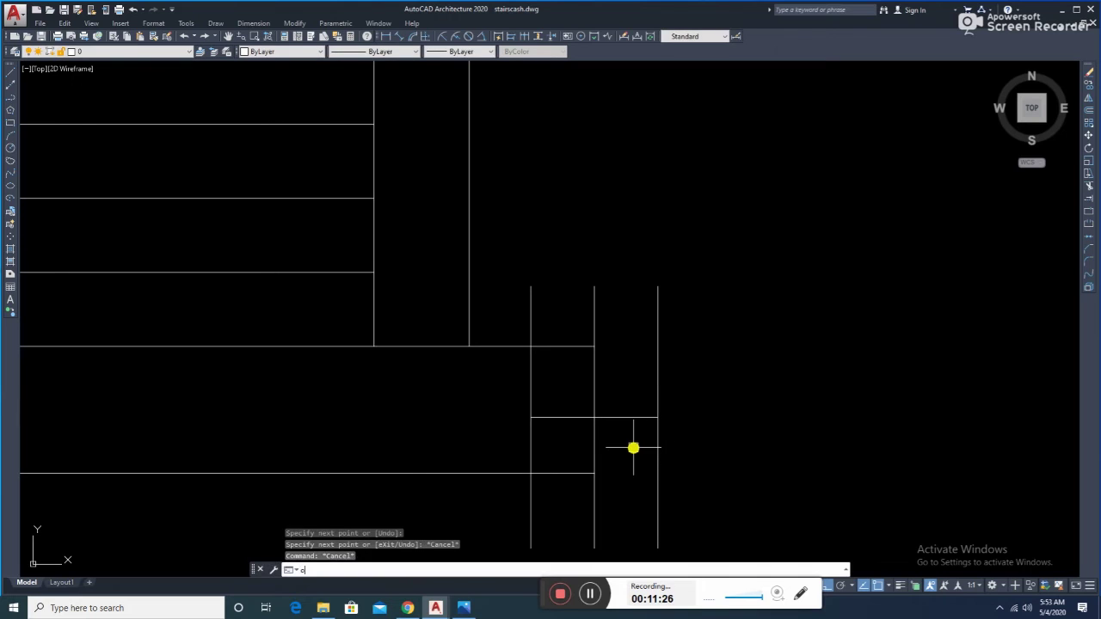
{"action": "key", "text": "Return"}
{"action": "key", "text": "Escape"}
{"action": "type", "text": "o"}
{"action": "key", "text": "Return"}
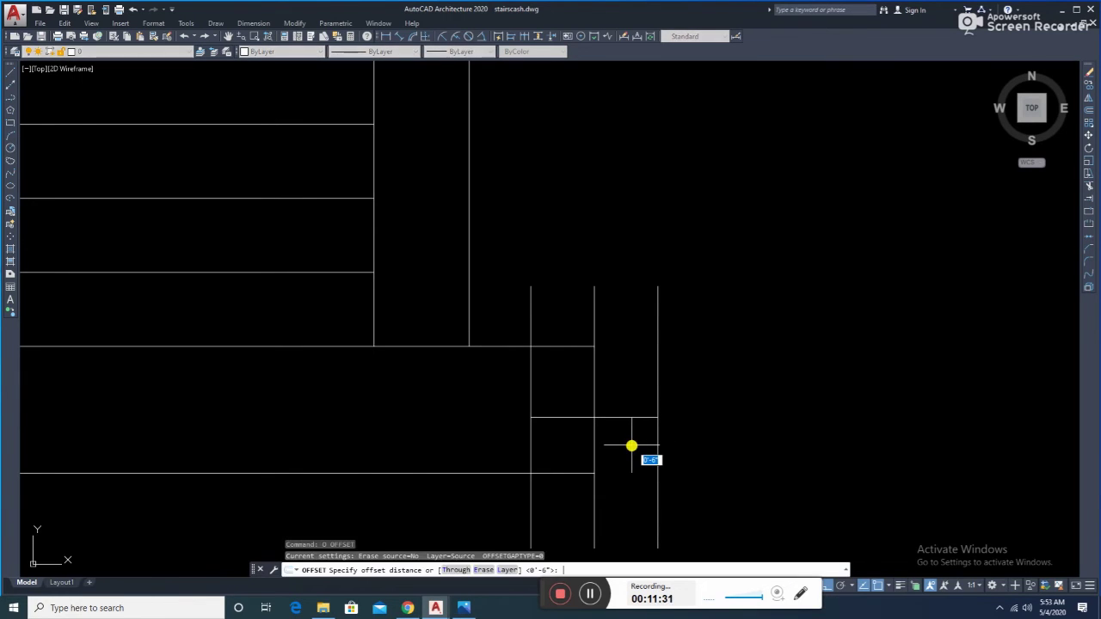
{"action": "key", "text": "Return"}
{"action": "left_click", "coordinate": [624, 416]}
{"action": "left_click", "coordinate": [624, 407]}
{"action": "left_click", "coordinate": [621, 418]}
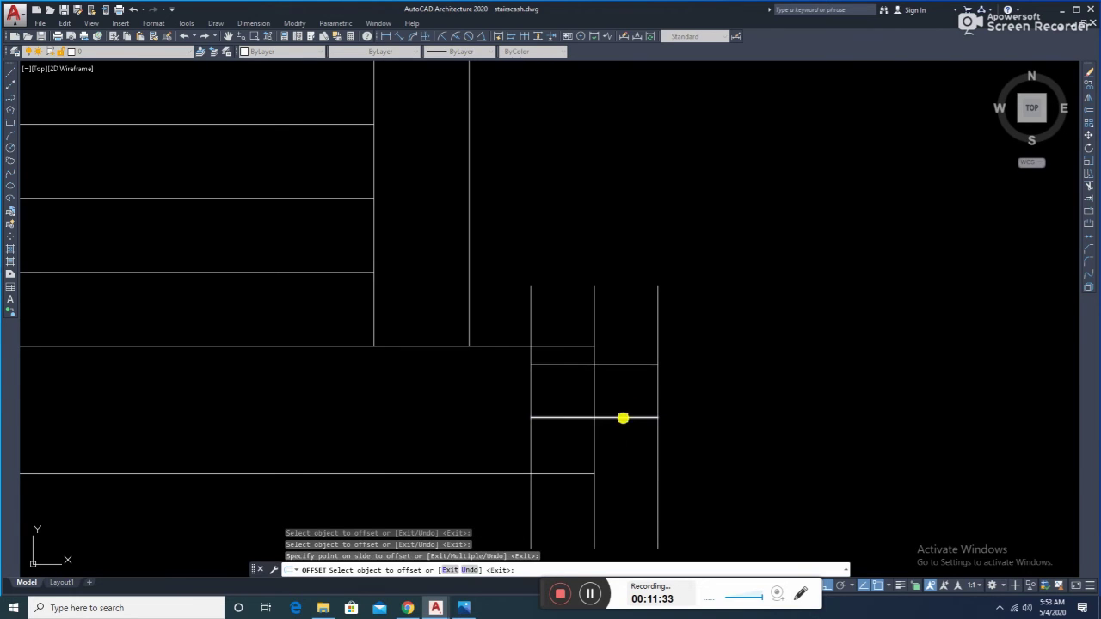
{"action": "left_click", "coordinate": [634, 450]}
{"action": "key", "text": "Escape"}
- Draw the break's diagonal from the upper guide's right end to the lower guide's left end
{"action": "key", "text": "Escape"}
{"action": "key", "text": "Escape"}
{"action": "type", "text": "l"}
{"action": "key", "text": "Return"}
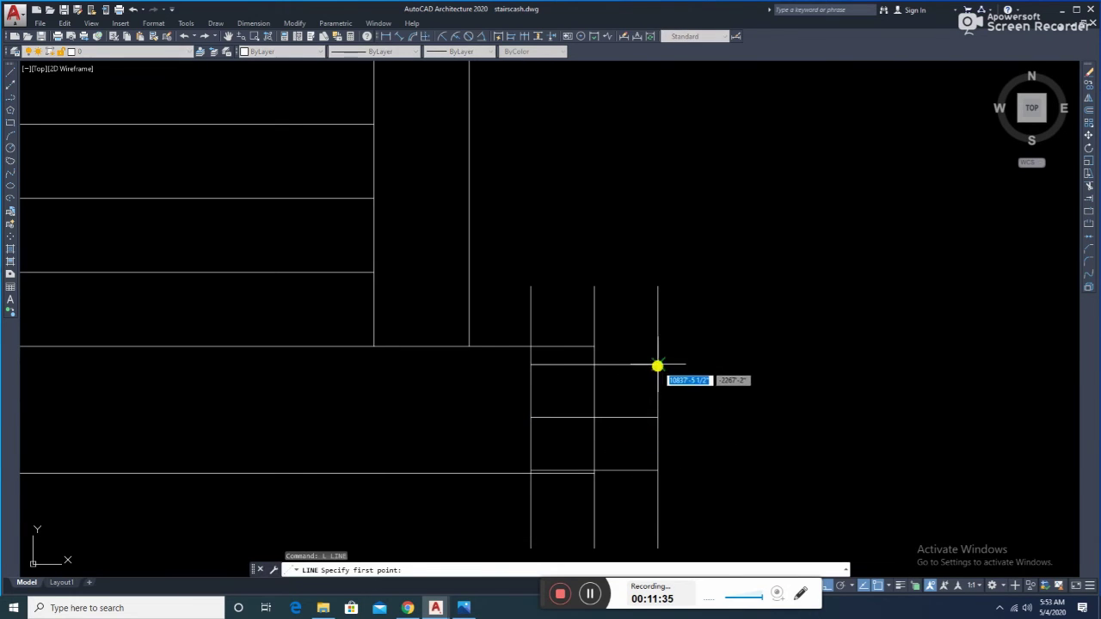
{"action": "left_click", "coordinate": [658, 365]}
{"action": "left_click", "coordinate": [532, 468]}
{"action": "key", "text": "Escape"}
- Erase both vertical guides and the middle horizontal guide, then trim the line beyond the break
{"action": "left_click", "coordinate": [530, 497]}
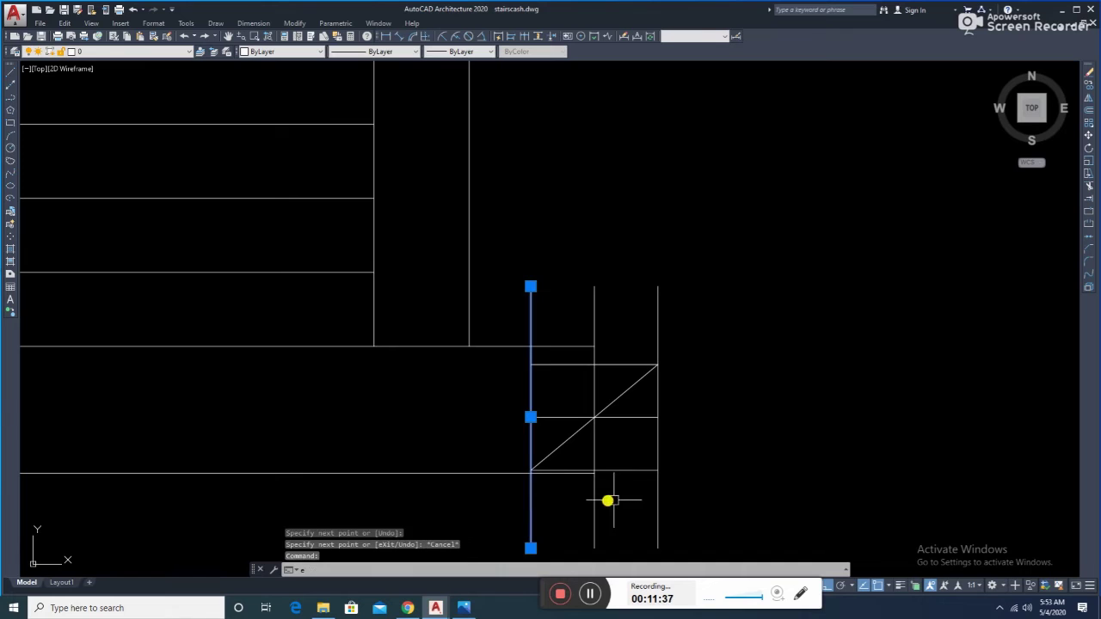
{"action": "type", "text": "e"}
{"action": "key", "text": "Return"}
{"action": "left_click", "coordinate": [657, 500]}
{"action": "type", "text": "e"}
{"action": "key", "text": "Return"}
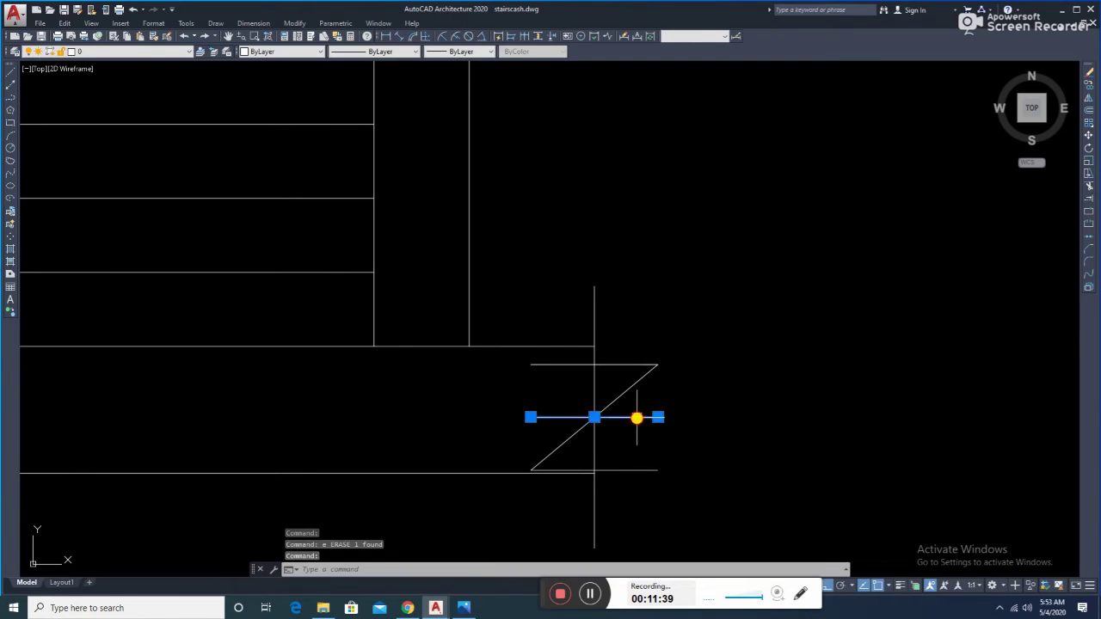
{"action": "key", "text": "Delete"}
{"action": "type", "text": "tr"}
{"action": "key", "text": "Return"}
{"action": "left_click", "coordinate": [644, 471]}
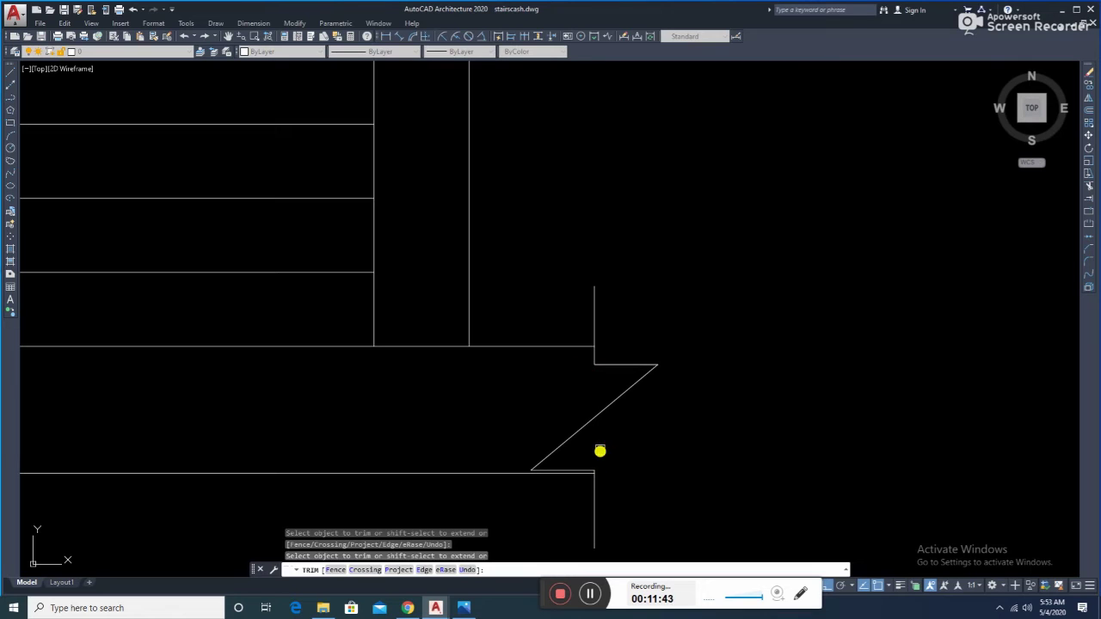
- Stretch the zigzag's lower end by 2 units using a crossing selection
{"action": "key", "text": "Escape"}
{"action": "key", "text": "Escape"}
{"action": "scroll", "coordinate": [577, 448], "scroll_direction": "up", "scroll_amount": 3}
{"action": "left_click", "coordinate": [657, 423]}
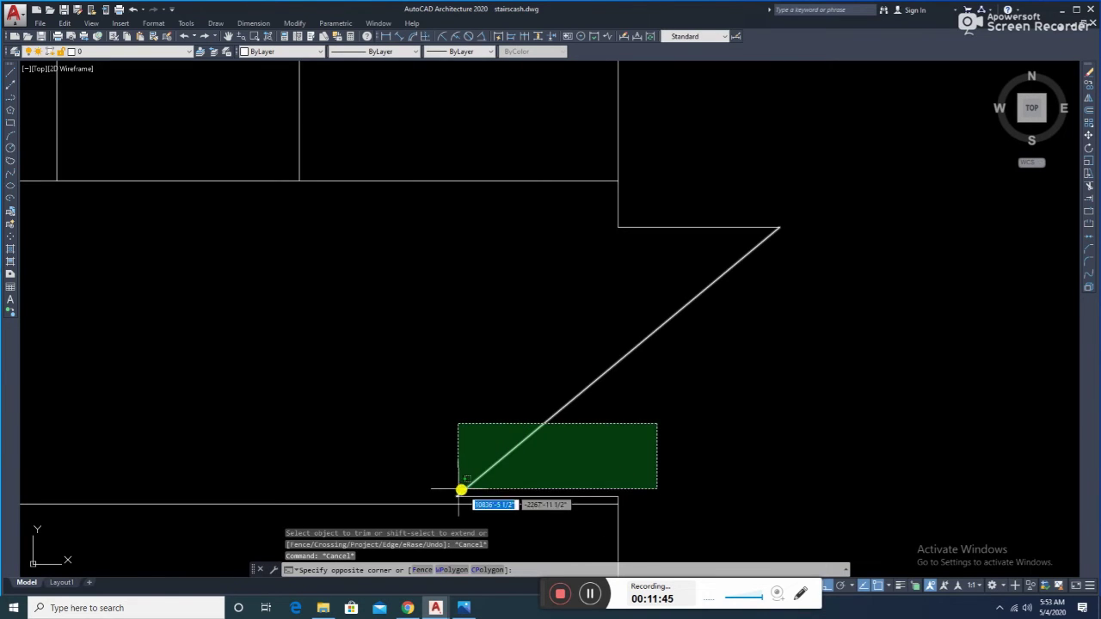
{"action": "left_click", "coordinate": [460, 489]}
{"action": "type", "text": "s"}
{"action": "key", "text": "Return"}
{"action": "left_click", "coordinate": [688, 479]}
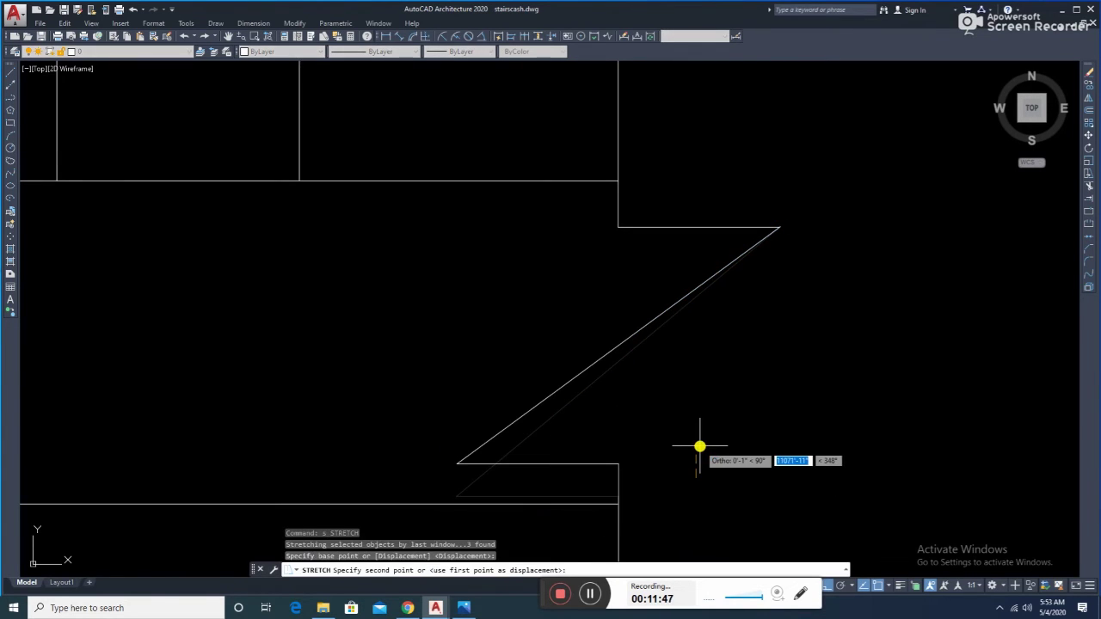
{"action": "type", "text": "2"}
{"action": "key", "text": "Return"}
- Stretch the zigzag tip 2 units to the left
{"action": "scroll", "coordinate": [725, 406], "scroll_direction": "down", "scroll_amount": 3}
{"action": "left_click", "coordinate": [749, 338]}
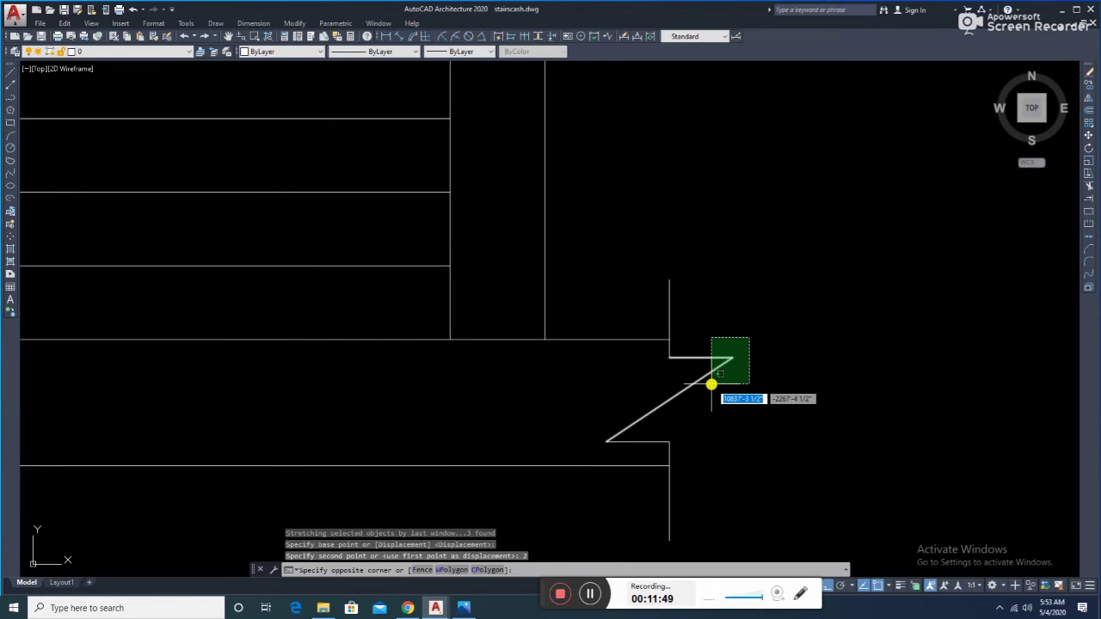
{"action": "left_click", "coordinate": [711, 384]}
{"action": "type", "text": "s"}
{"action": "key", "text": "Return"}
{"action": "left_click", "coordinate": [745, 415]}
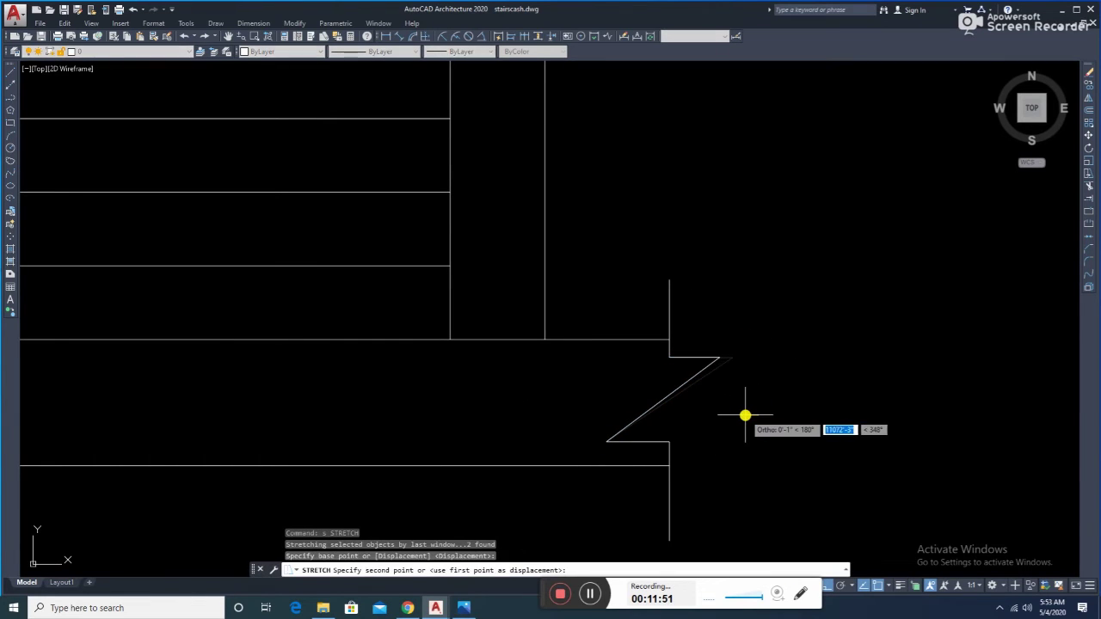
{"action": "type", "text": "2"}
{"action": "key", "text": "Return"}
- Shift the zigzag's lower part and its tip by another 2 units each
{"action": "left_click", "coordinate": [621, 409]}
{"action": "key", "text": "Return"}
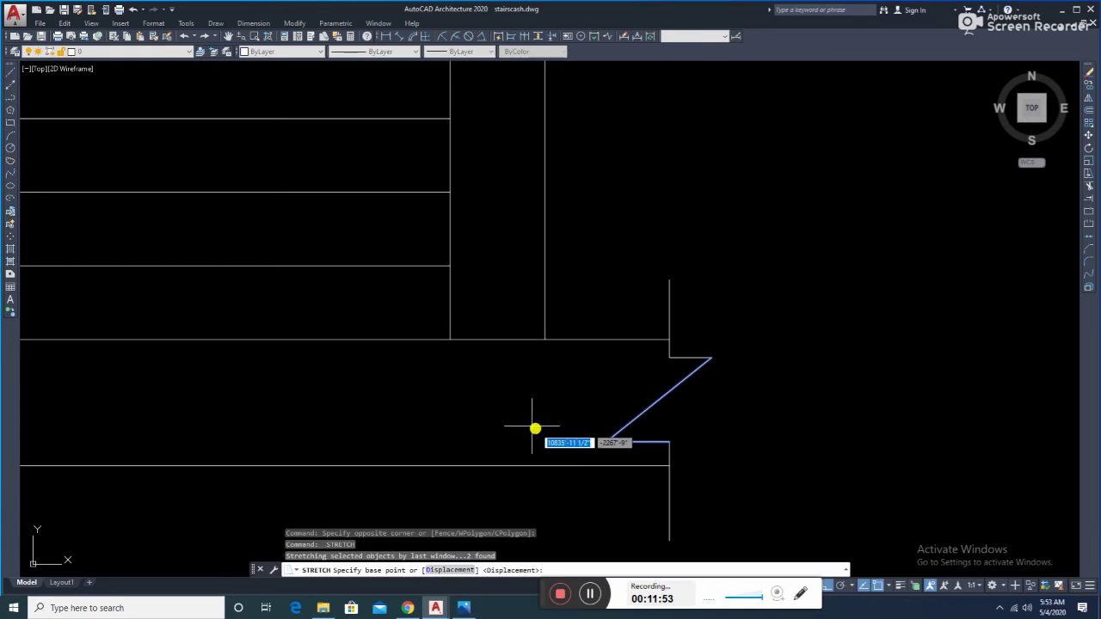
{"action": "left_click", "coordinate": [547, 425]}
{"action": "type", "text": "2"}
{"action": "key", "text": "Return"}
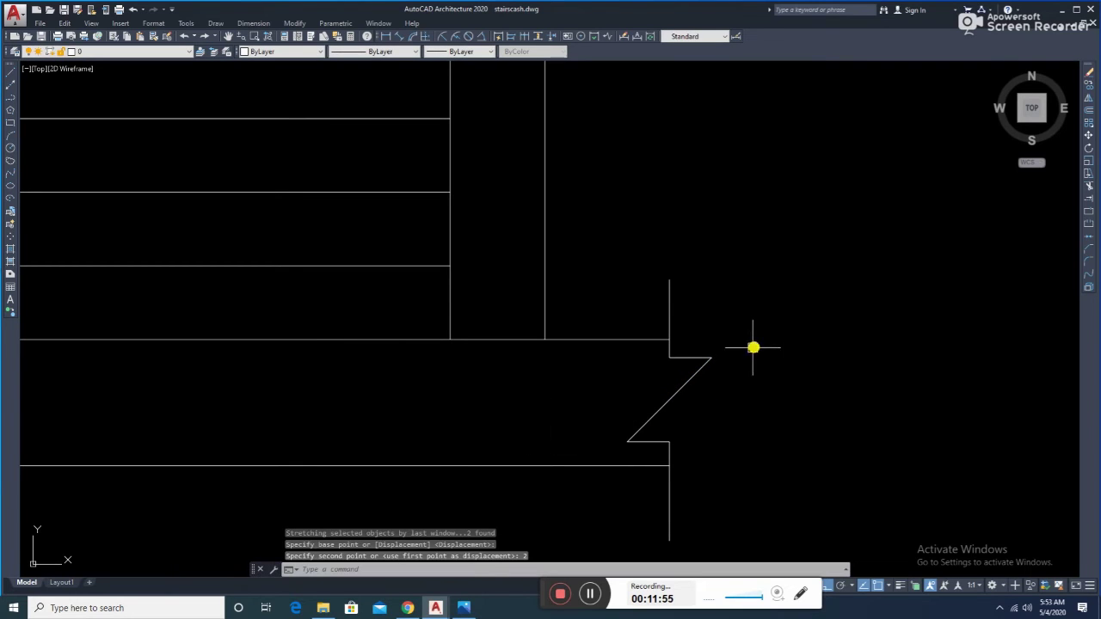
{"action": "left_click", "coordinate": [736, 329]}
{"action": "left_click", "coordinate": [679, 388]}
{"action": "key", "text": "Return"}
{"action": "left_click", "coordinate": [749, 413]}
{"action": "type", "text": "2"}
{"action": "key", "text": "Return"}
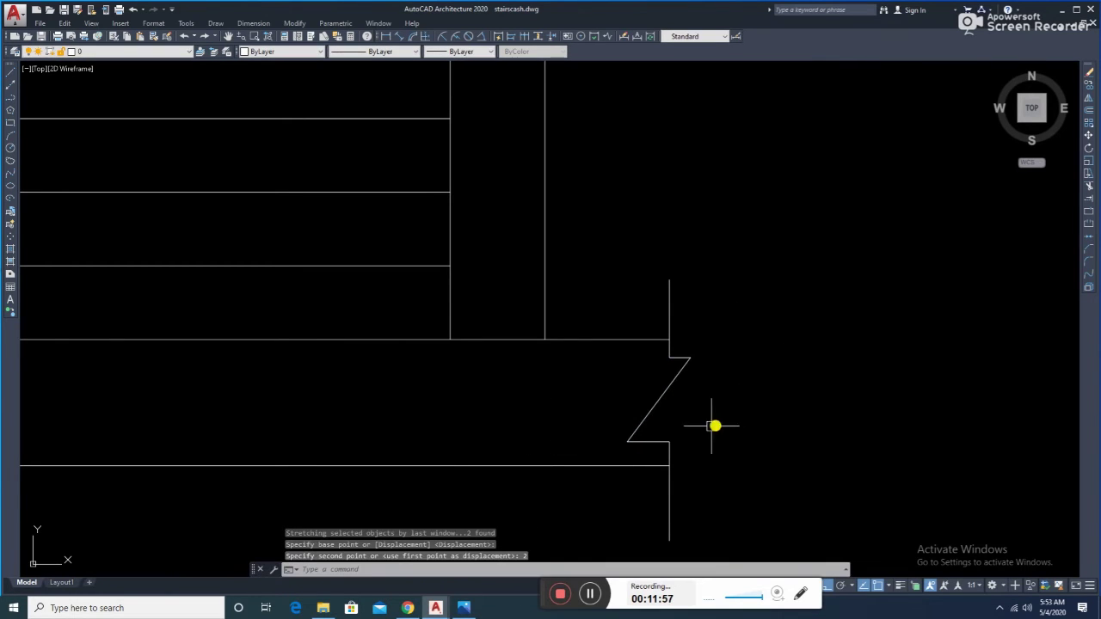
- Stretch the selected break-line portion one more 2-unit step
{"action": "left_click", "coordinate": [614, 452]}
{"action": "key", "text": "Return"}
{"action": "left_click", "coordinate": [585, 426]}
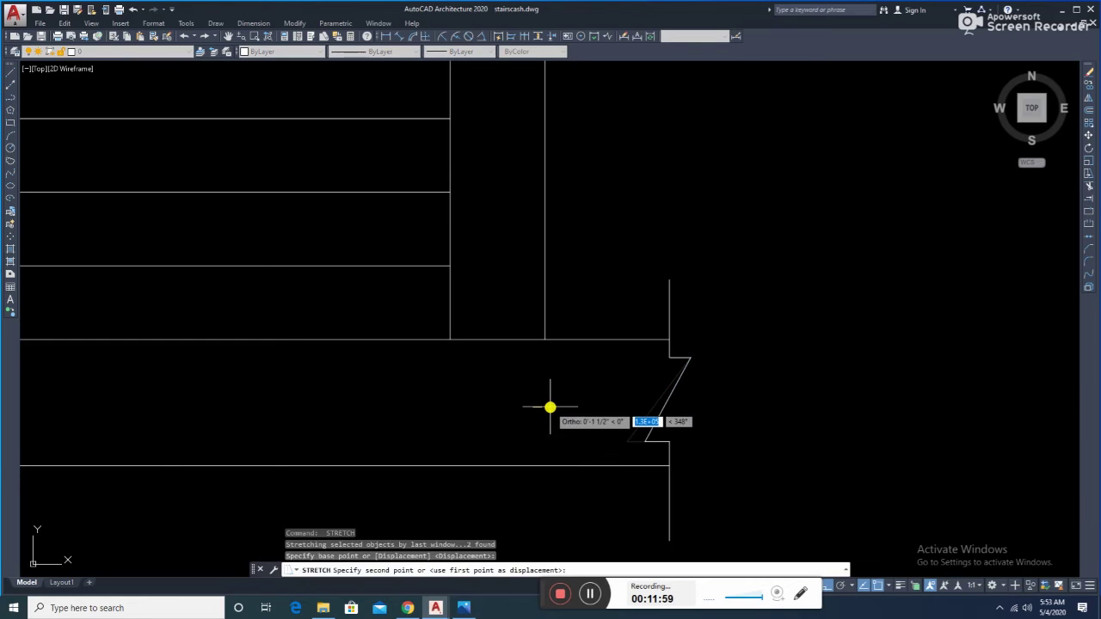
{"action": "type", "text": "2"}
{"action": "key", "text": "Return"}
- Pan to the break line and grip its lower and upper vertical ends without changing them
{"action": "left_click", "coordinate": [623, 248]}
{"action": "scroll", "coordinate": [717, 450], "scroll_direction": "down", "scroll_amount": 4}
{"action": "scroll", "coordinate": [713, 424], "scroll_direction": "up", "scroll_amount": 2}
{"action": "key", "text": "Escape"}
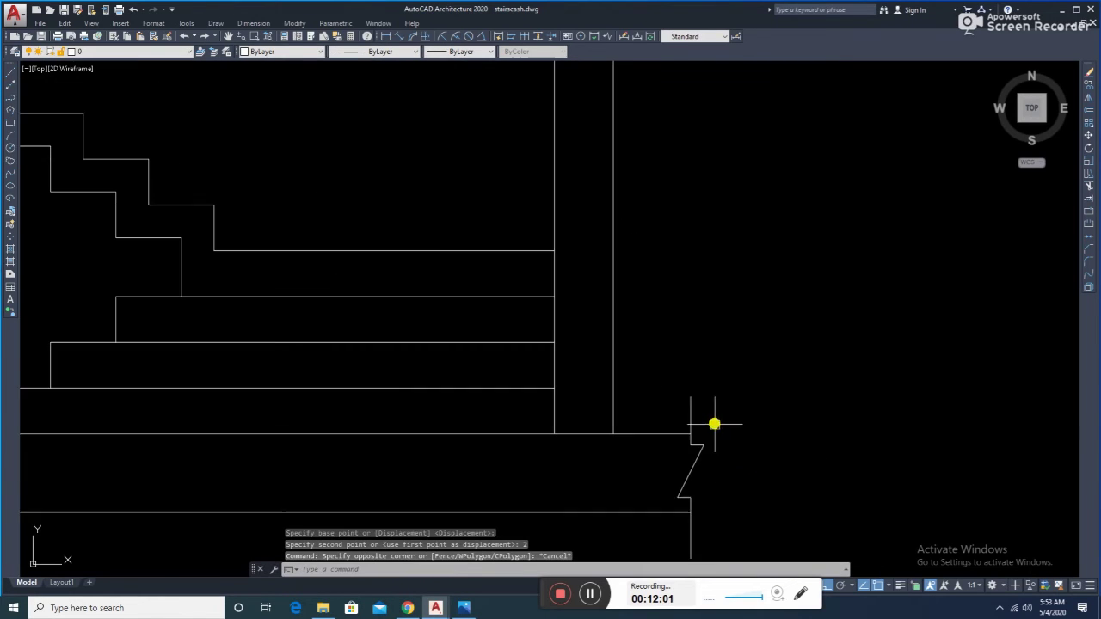
{"action": "middle_click_drag", "start_coordinate": [707, 517], "coordinate": [669, 450]}
{"action": "scroll", "coordinate": [653, 483], "scroll_direction": "up", "scroll_amount": 2}
{"action": "left_click", "coordinate": [652, 483]}
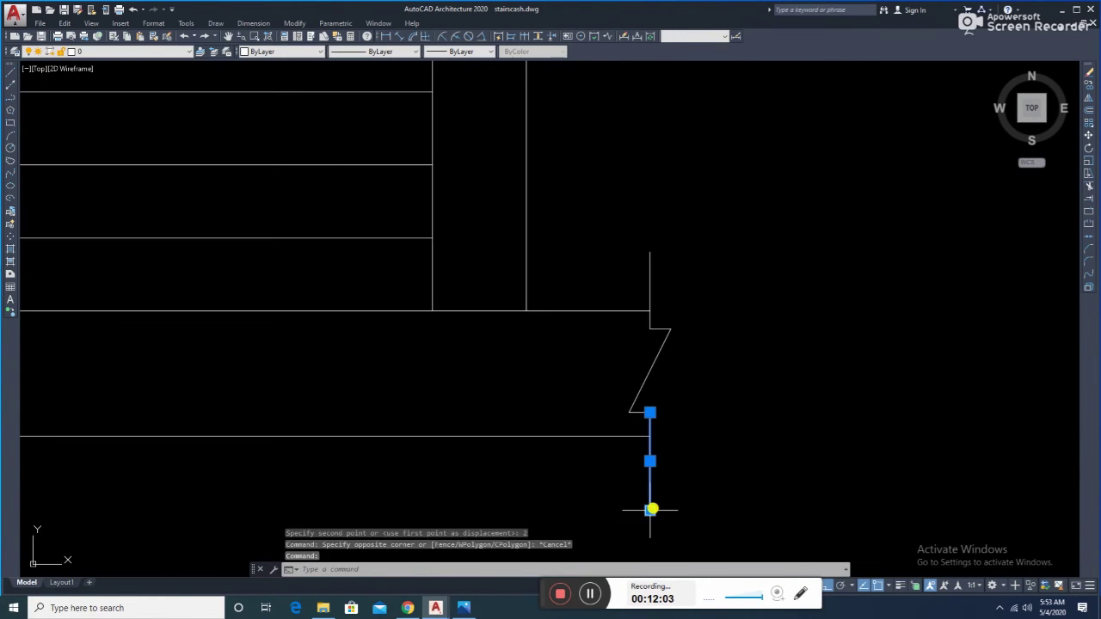
{"action": "left_click", "coordinate": [650, 509]}
{"action": "key", "text": "Escape"}
{"action": "key", "text": "Escape"}
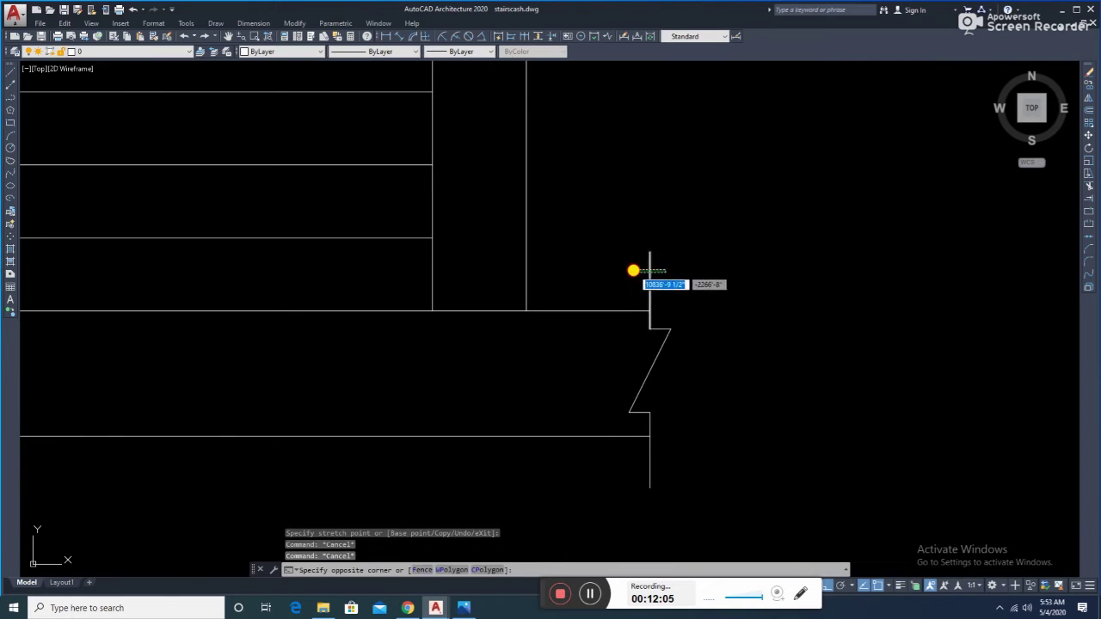
{"action": "left_click", "coordinate": [648, 250]}
{"action": "left_click", "coordinate": [649, 251]}
{"action": "key", "text": "Escape"}
- Window-select around the zigzag, then select the whole break-line symbol
{"action": "left_click", "coordinate": [591, 241]}
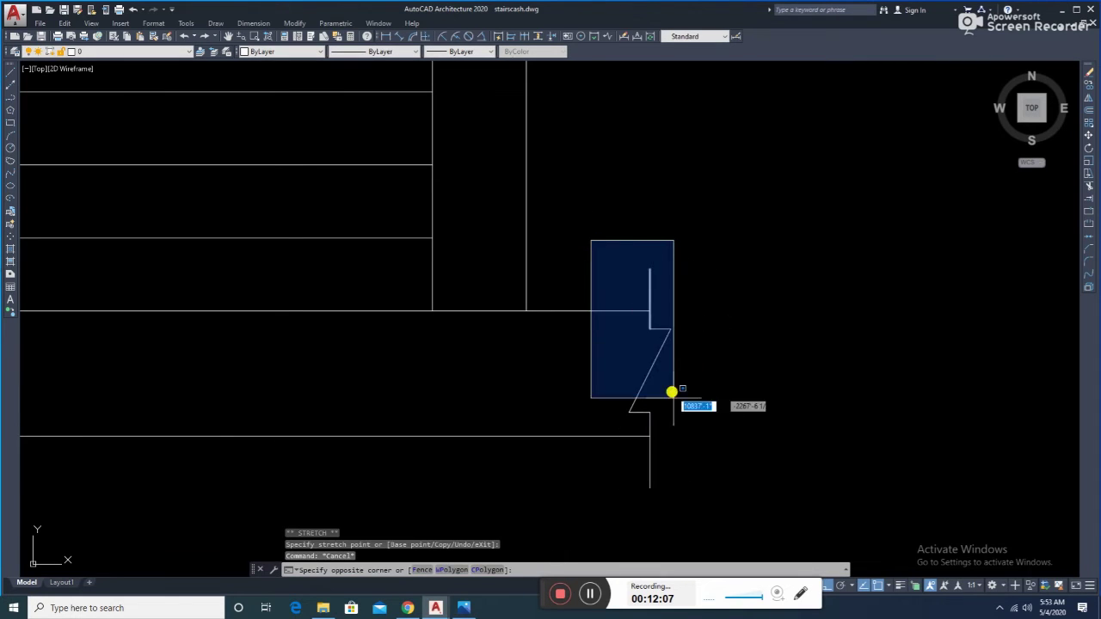
{"action": "left_click", "coordinate": [671, 393]}
{"action": "key", "text": "Escape"}
{"action": "left_click", "coordinate": [650, 464]}
{"action": "left_click", "coordinate": [650, 488]}
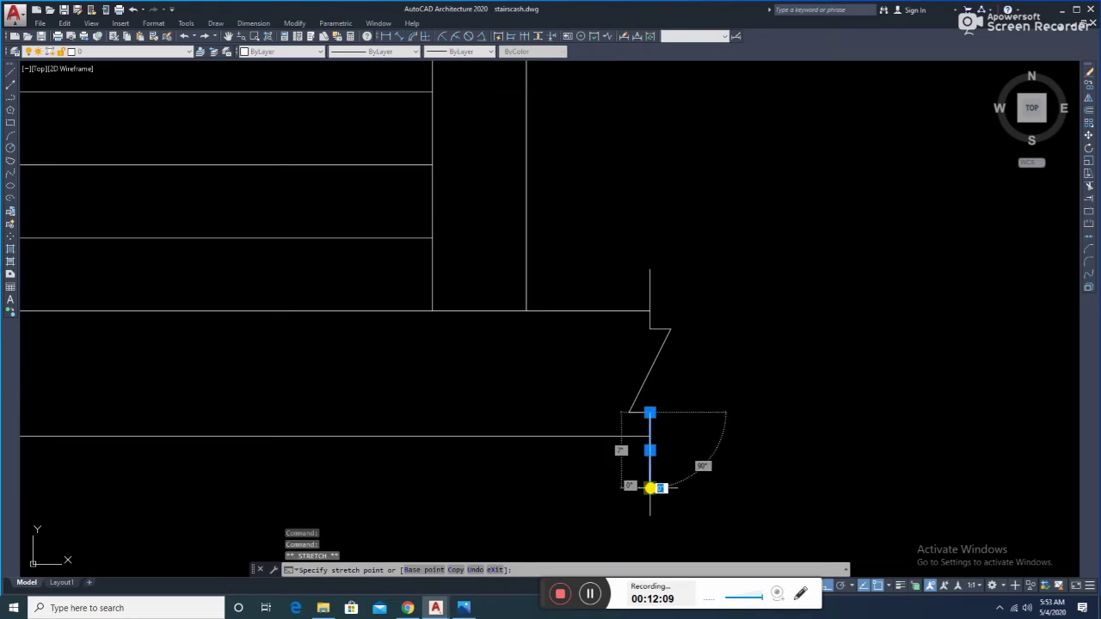
{"action": "scroll", "coordinate": [650, 488], "scroll_direction": "up", "scroll_amount": 2}
{"action": "key", "text": "Escape"}
{"action": "scroll", "coordinate": [655, 468], "scroll_direction": "down", "scroll_amount": 3}
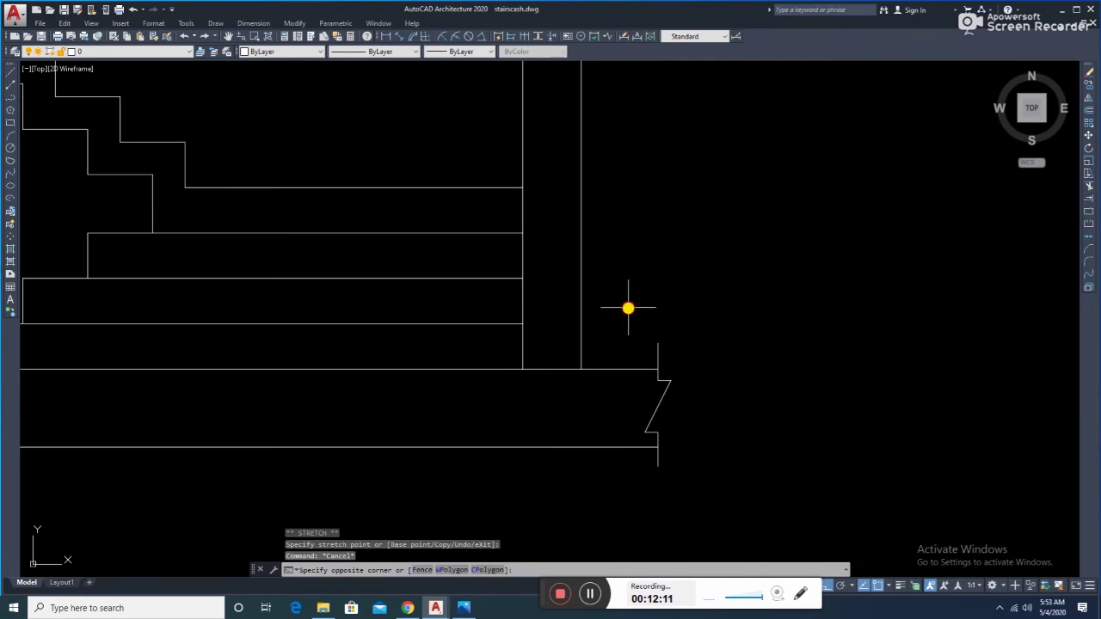
{"action": "left_click", "coordinate": [685, 497]}
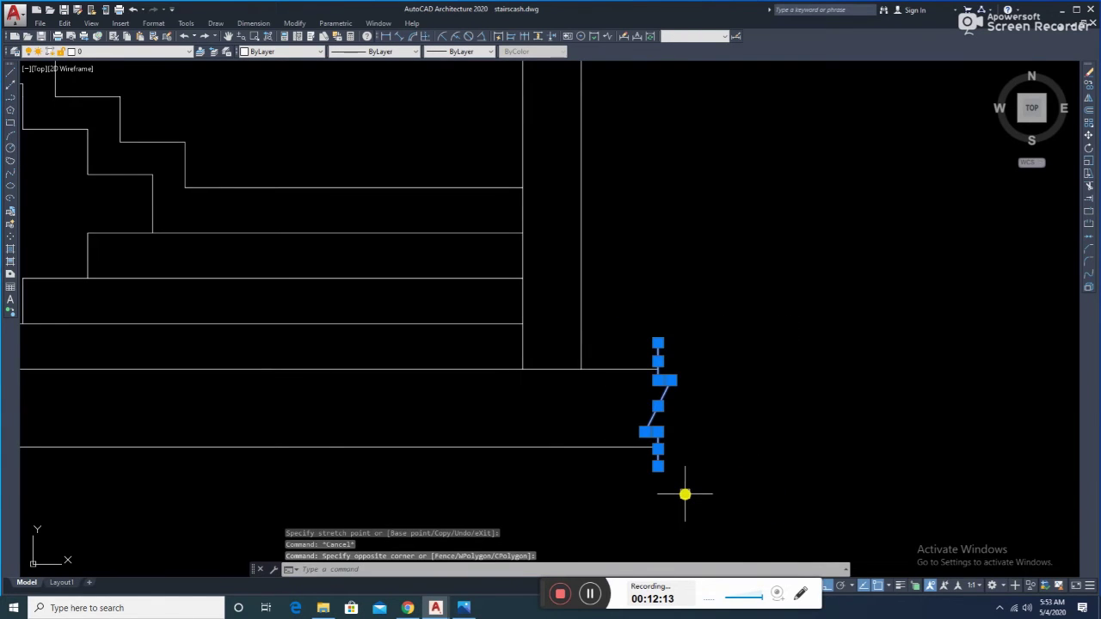
- Copy the break line from its zigzag bottom to the slab's left end
{"action": "type", "text": "co"}
{"action": "key", "text": "Return"}
{"action": "left_click", "coordinate": [659, 447]}
{"action": "scroll", "coordinate": [658, 447], "scroll_direction": "down", "scroll_amount": 3}
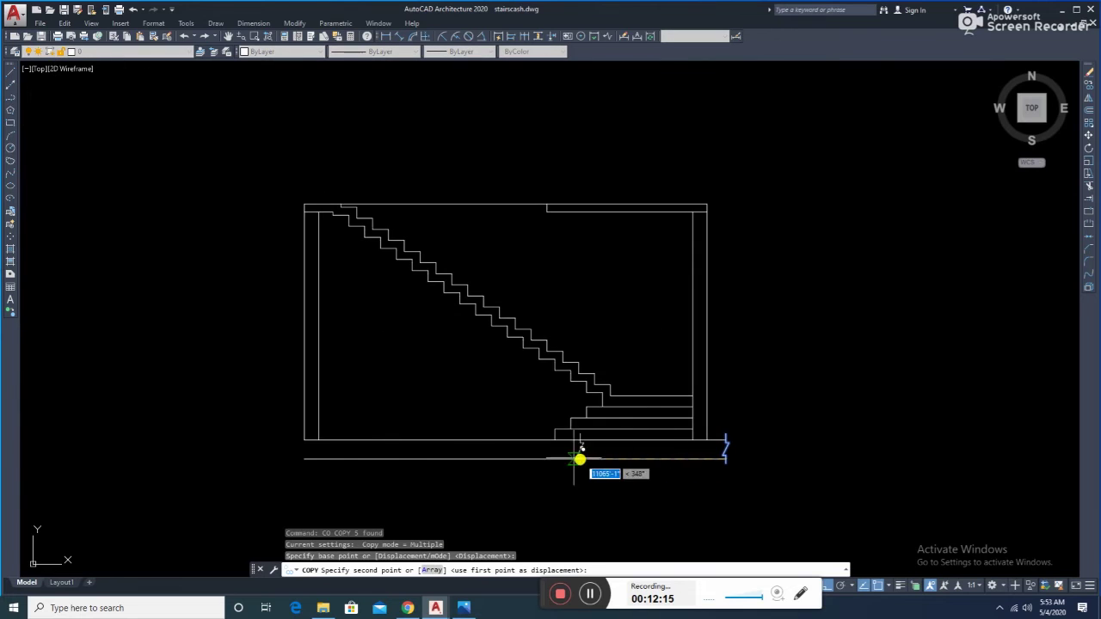
{"action": "scroll", "coordinate": [281, 455], "scroll_direction": "up", "scroll_amount": 2}
{"action": "scroll", "coordinate": [280, 454], "scroll_direction": "up", "scroll_amount": 4}
{"action": "left_click", "coordinate": [288, 460]}
{"action": "key", "text": "Escape"}
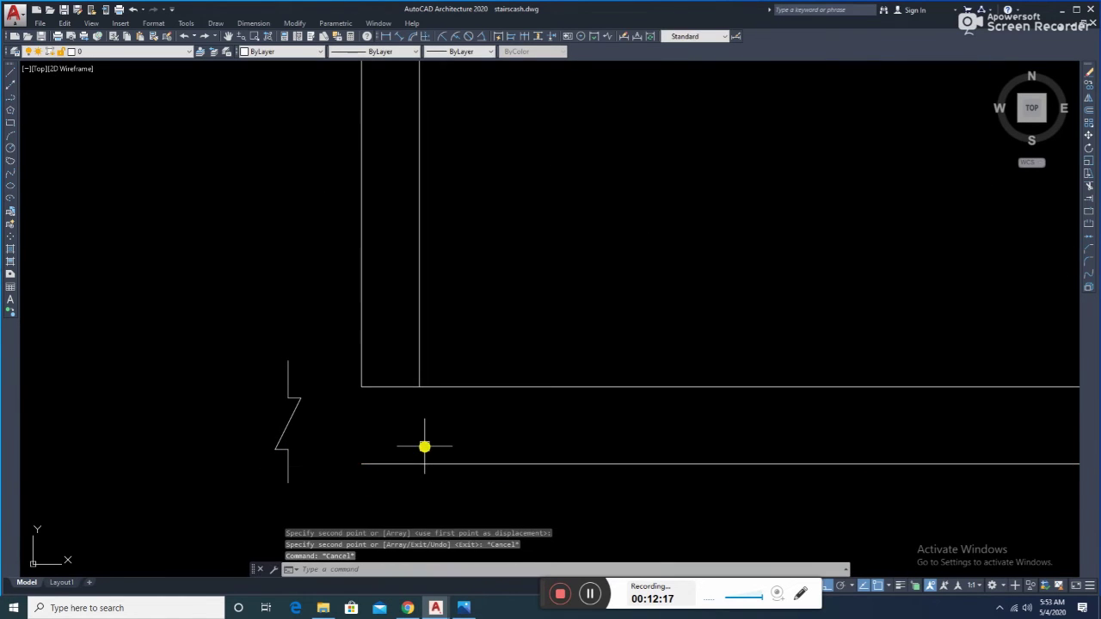
- Extend the slab's lower and upper edges to the new left break line
{"action": "type", "text": "ex"}
{"action": "key", "text": "Return"}
{"action": "key", "text": "Return"}
{"action": "left_click", "coordinate": [416, 464]}
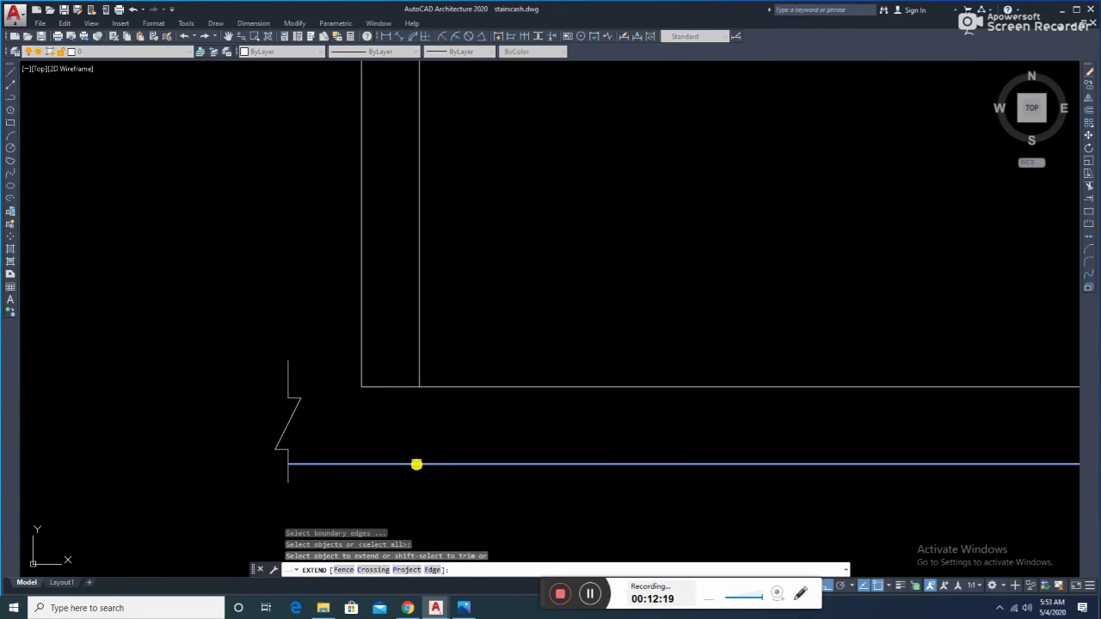
{"action": "left_click", "coordinate": [386, 388]}
{"action": "scroll", "coordinate": [405, 401], "scroll_direction": "down", "scroll_amount": 1}
{"action": "scroll", "coordinate": [545, 435], "scroll_direction": "down", "scroll_amount": 3}
{"action": "key", "text": "Escape"}
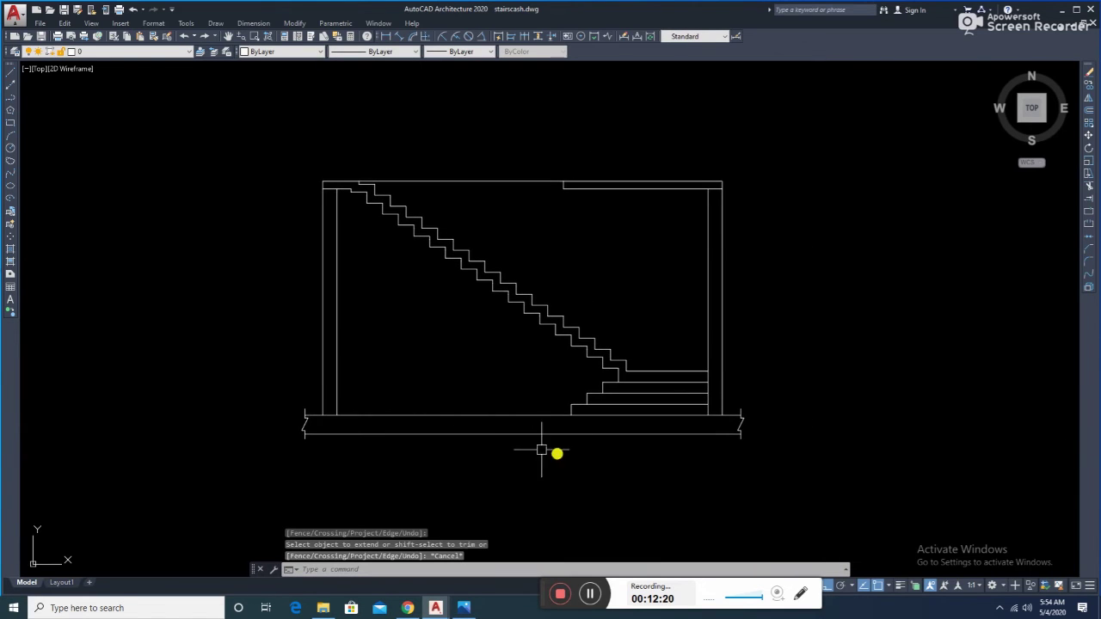
- Pan back onto the stair section and save stairscash.dwg
{"action": "scroll", "coordinate": [283, 393], "scroll_direction": "up", "scroll_amount": 2}
{"action": "scroll", "coordinate": [282, 383], "scroll_direction": "down", "scroll_amount": 5}
{"action": "scroll", "coordinate": [346, 327], "scroll_direction": "up", "scroll_amount": 2}
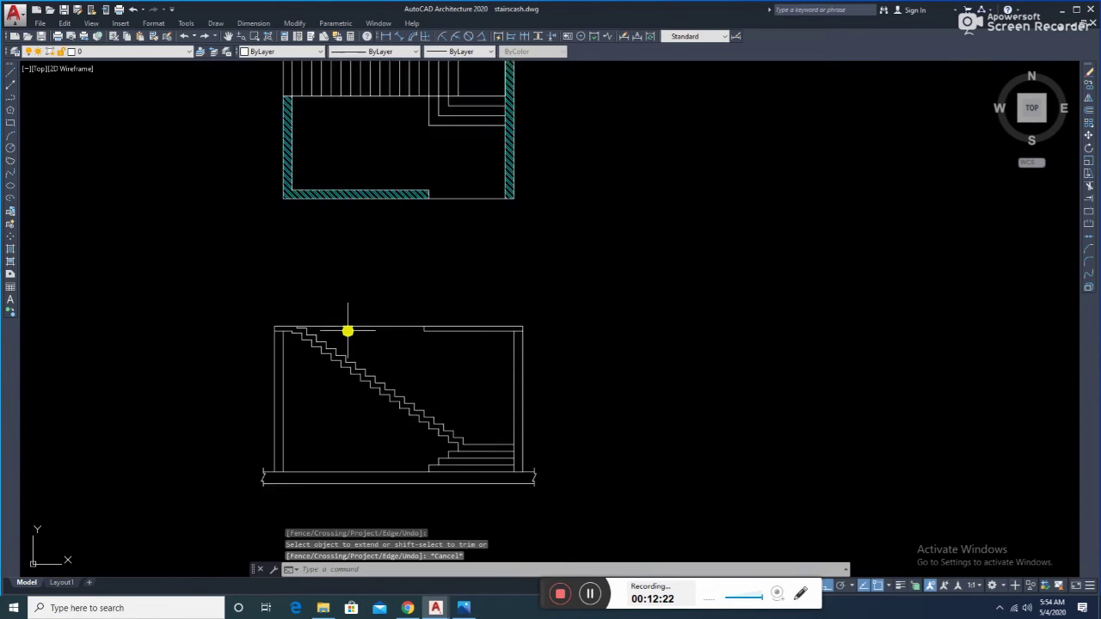
{"action": "scroll", "coordinate": [347, 326], "scroll_direction": "up", "scroll_amount": 2}
{"action": "middle_click_drag", "start_coordinate": [548, 422], "coordinate": [507, 329]}
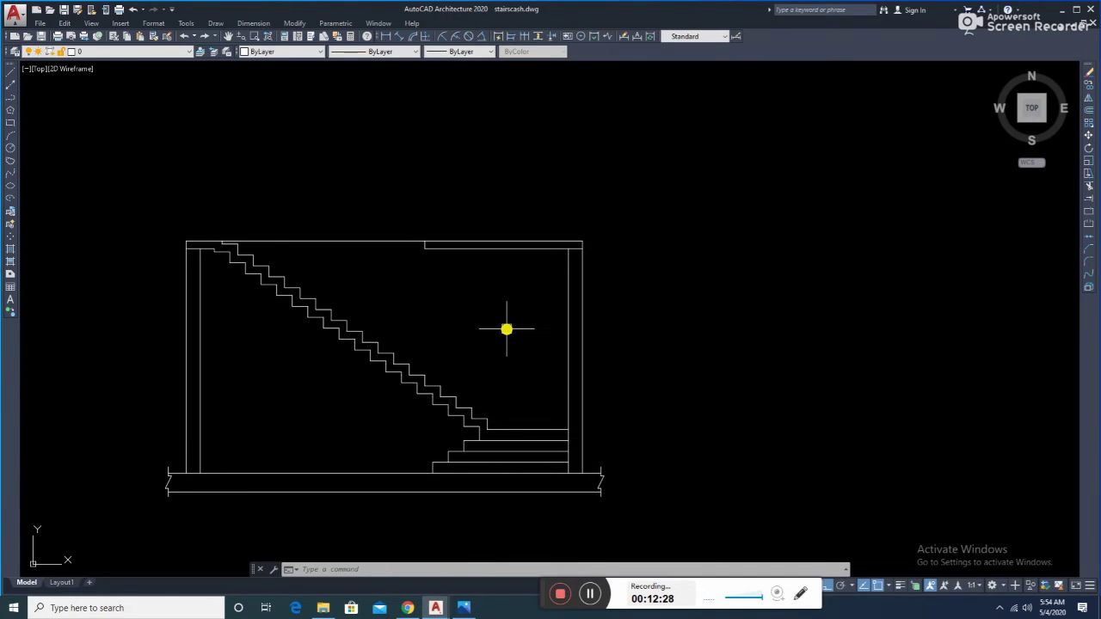
{"action": "key", "text": "Escape"}
{"action": "key", "text": "Escape"}
{"action": "key", "text": "ctrl+s"}
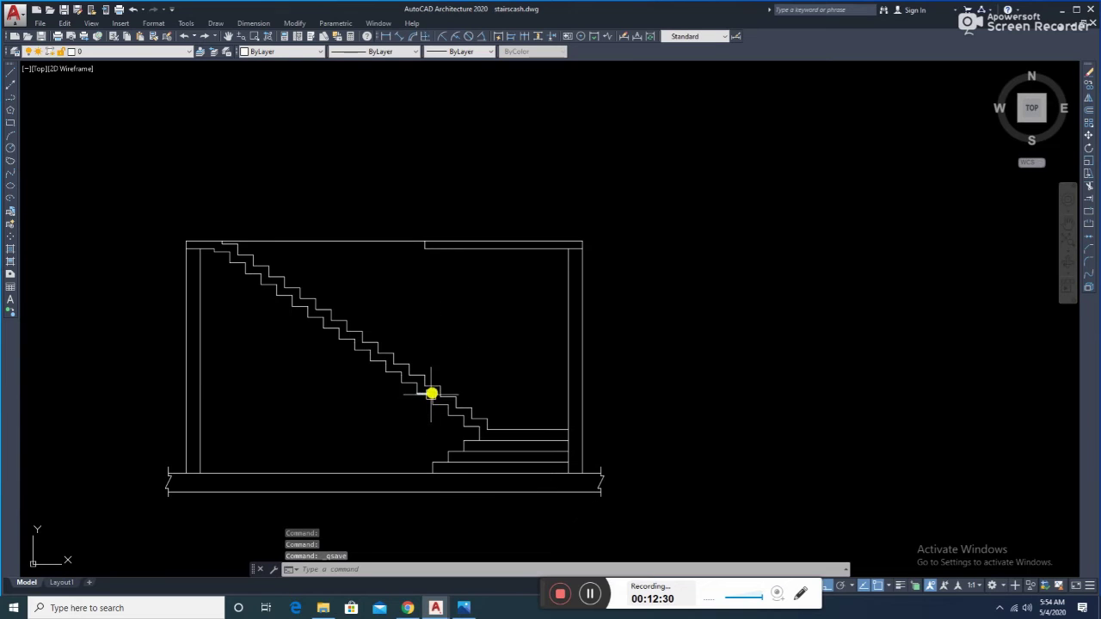
{"action": "scroll", "coordinate": [483, 423], "scroll_direction": "up", "scroll_amount": 2}
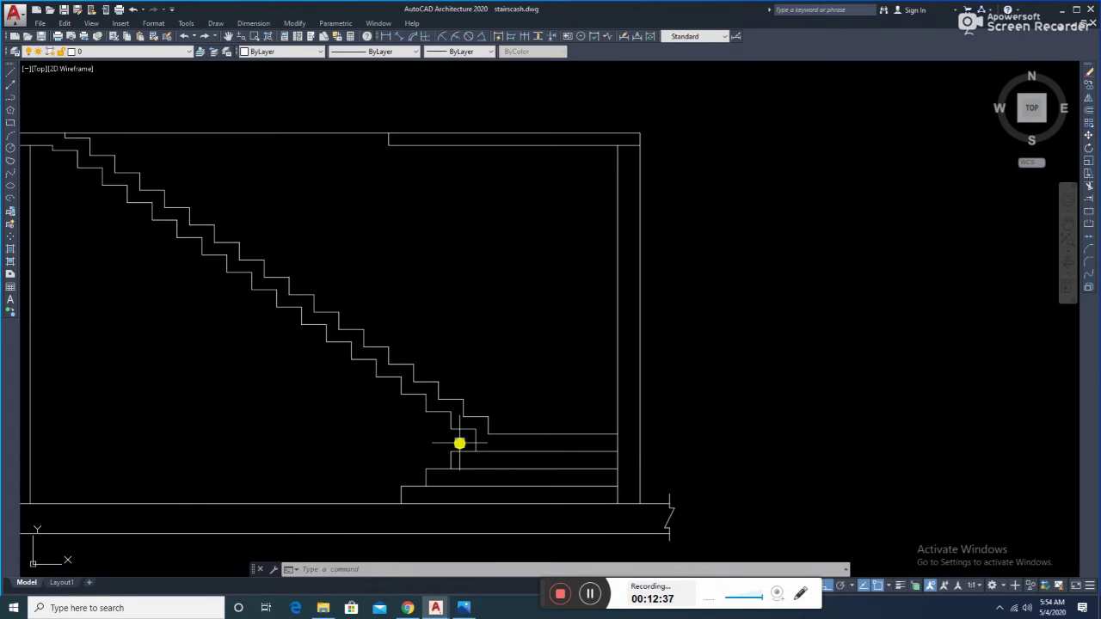
- Draw the 4-unit lower handrail post at the bottom stair corner
{"action": "middle_click_drag", "start_coordinate": [459, 443], "coordinate": [519, 477]}
{"action": "type", "text": "l"}
{"action": "key", "text": "Return"}
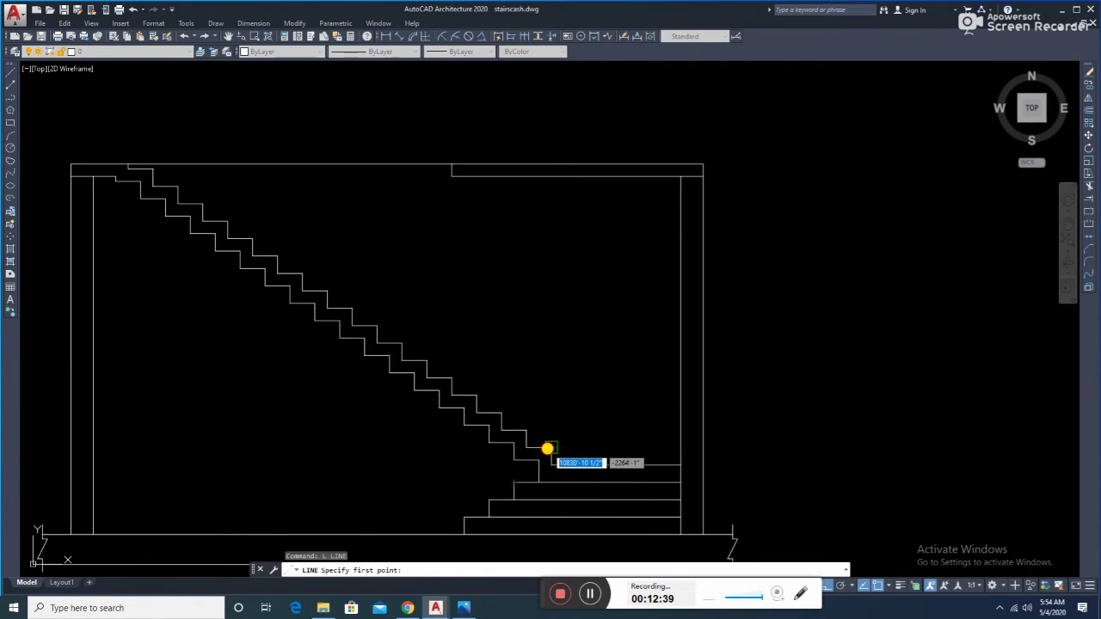
{"action": "left_click", "coordinate": [547, 448]}
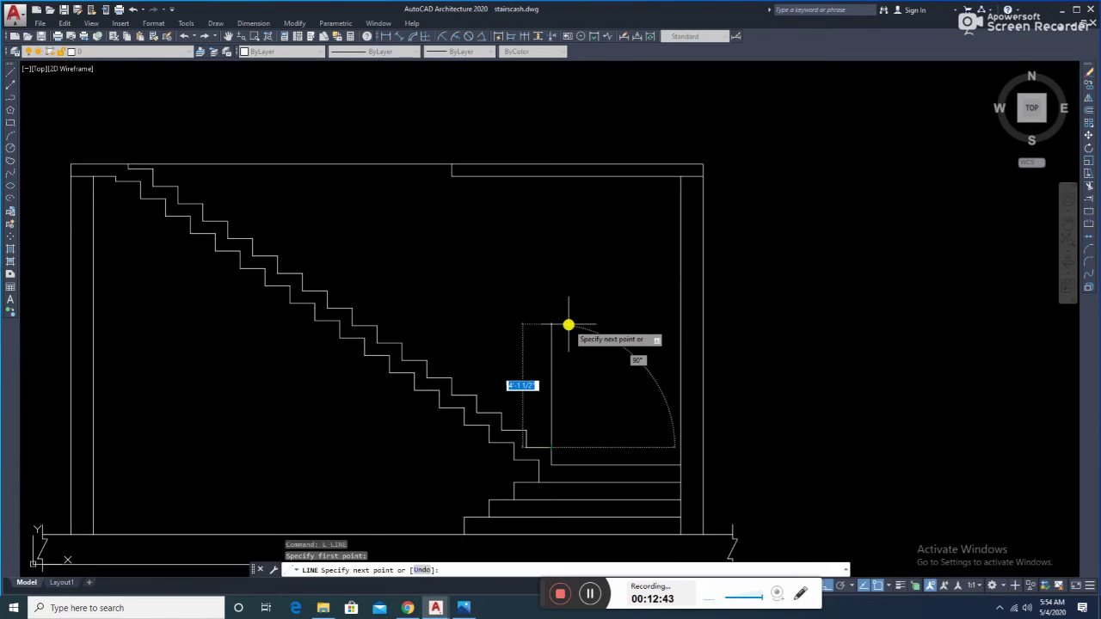
{"action": "type", "text": "4"}
{"action": "key", "text": "Return"}
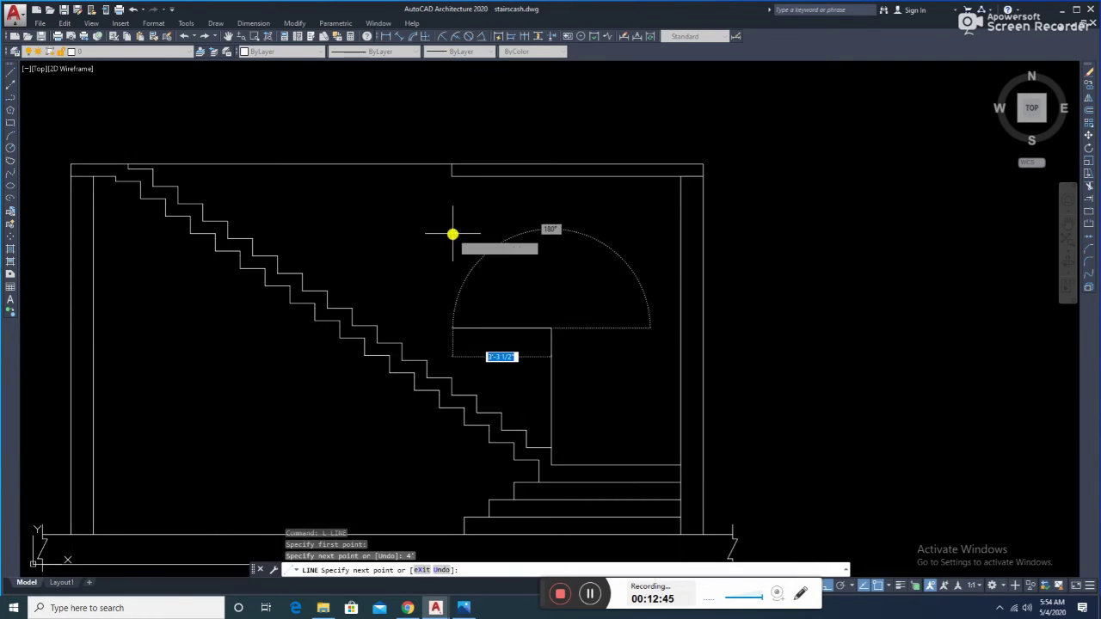
- Draw the upper post at the stair top and join both posts with a sloping top line
{"action": "middle_click_drag", "start_coordinate": [452, 234], "coordinate": [570, 344]}
{"action": "key", "text": "Return"}
{"action": "key", "text": "Return"}
{"action": "left_click", "coordinate": [252, 281]}
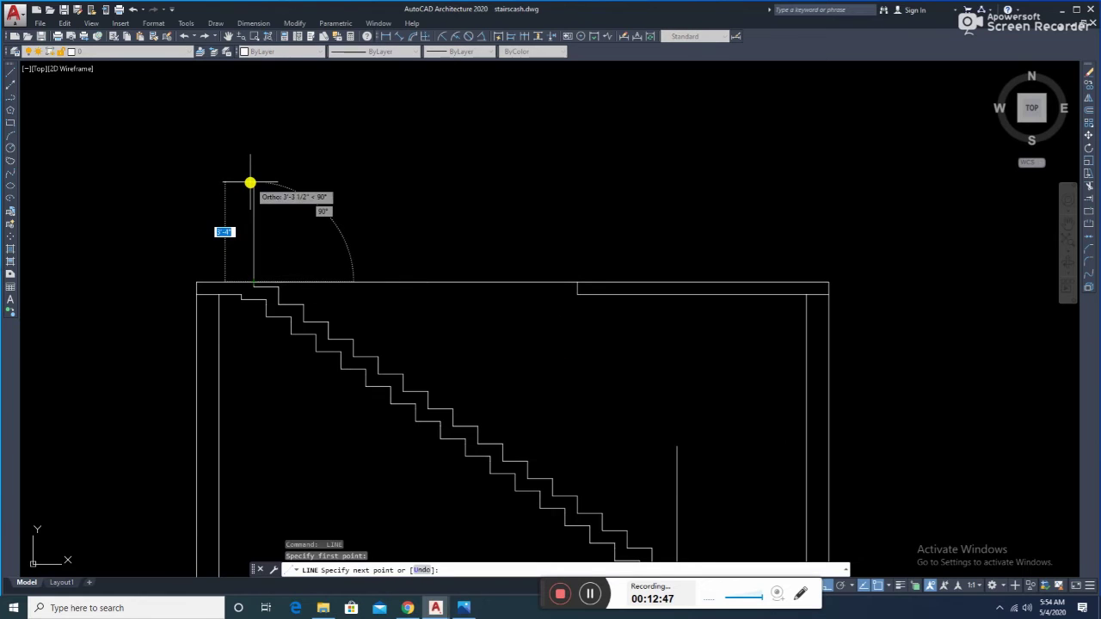
{"action": "key", "text": "Return"}
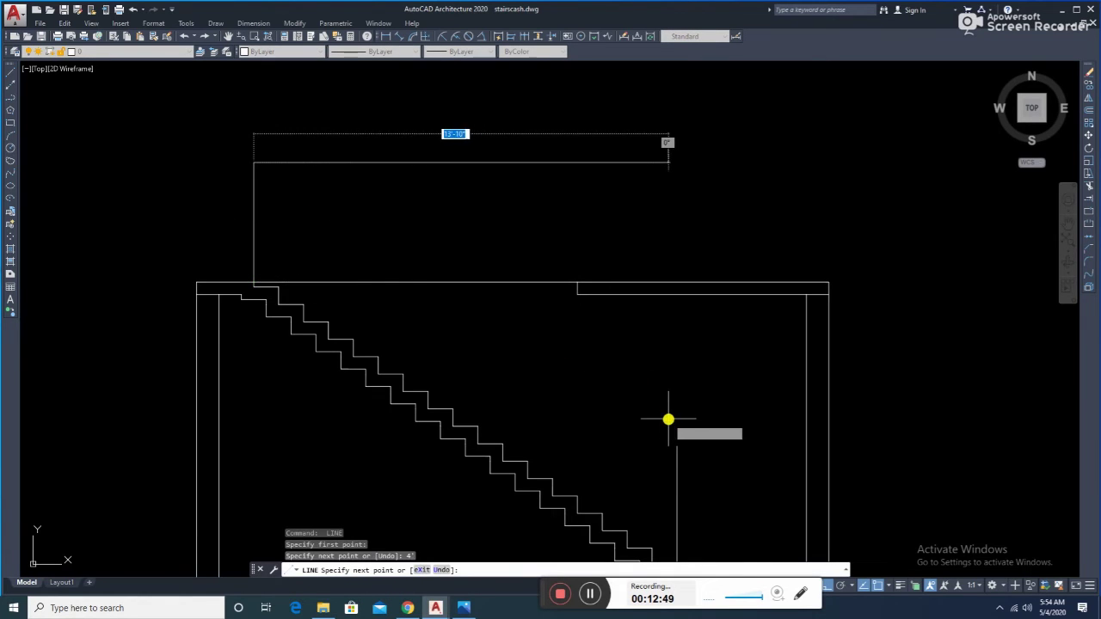
{"action": "left_click", "coordinate": [677, 446]}
{"action": "key", "text": "Escape"}
{"action": "scroll", "coordinate": [682, 405], "scroll_direction": "down", "scroll_amount": 5}
{"action": "middle_click_drag", "start_coordinate": [683, 405], "coordinate": [450, 362]}
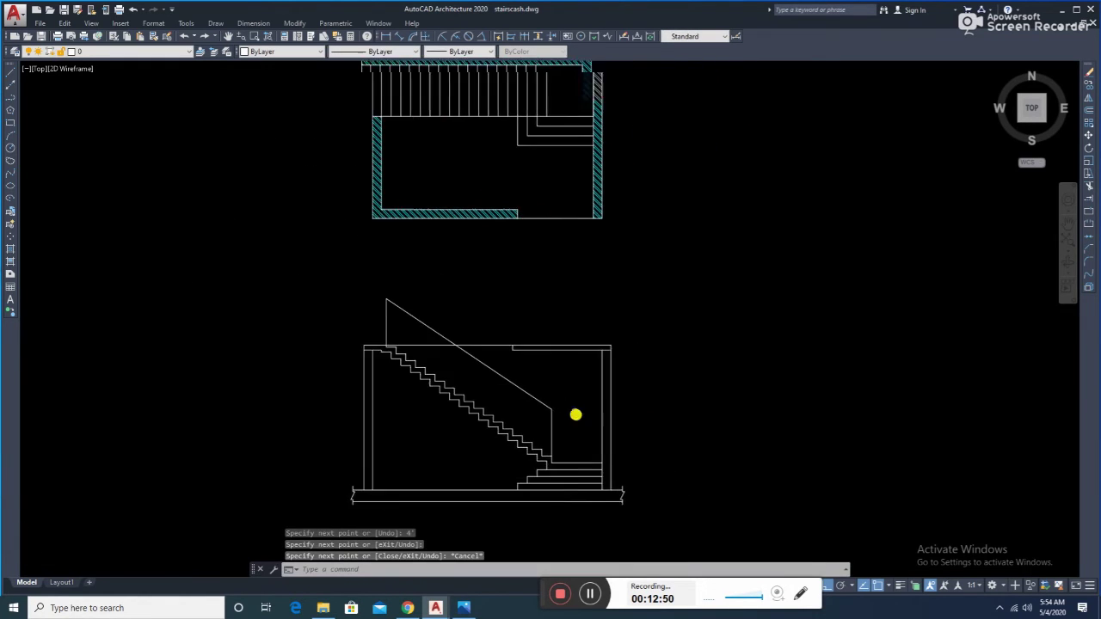
{"action": "scroll", "coordinate": [505, 389], "scroll_direction": "up", "scroll_amount": 4}
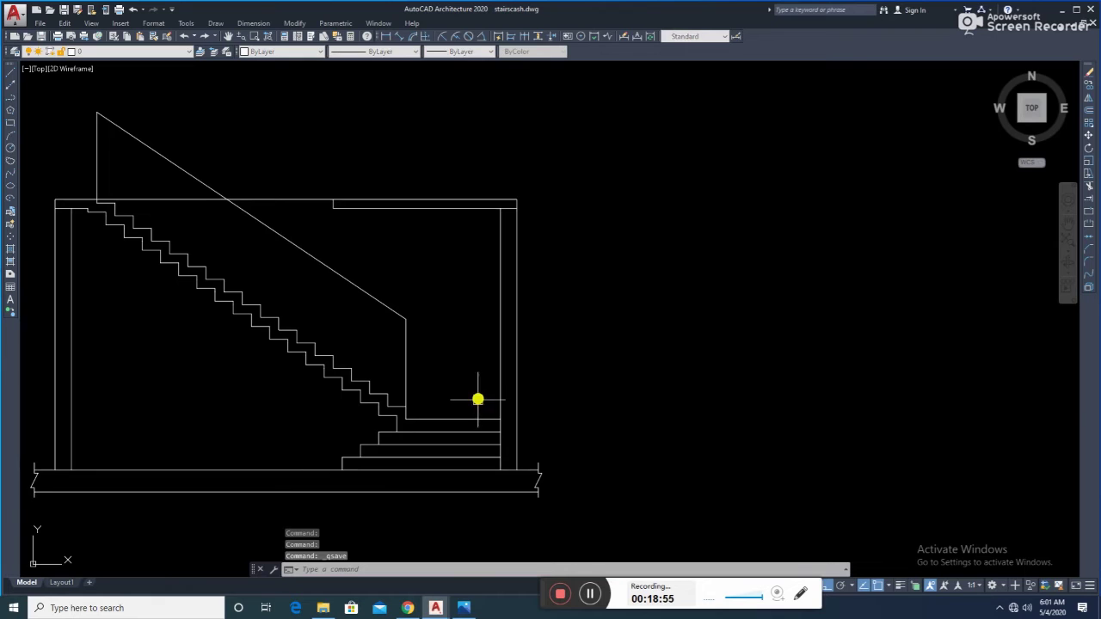
{"action": "mouse_move", "coordinate": [473, 398]}
{"action": "middle_mouse_down"}
{"action": "mouse_move", "coordinate": [445, 383]}
{"action": "mouse_move", "coordinate": [428, 427]}
{"action": "middle_mouse_up"}
{"action": "scroll", "coordinate": [427, 427], "scroll_direction": "down", "scroll_amount": 2}
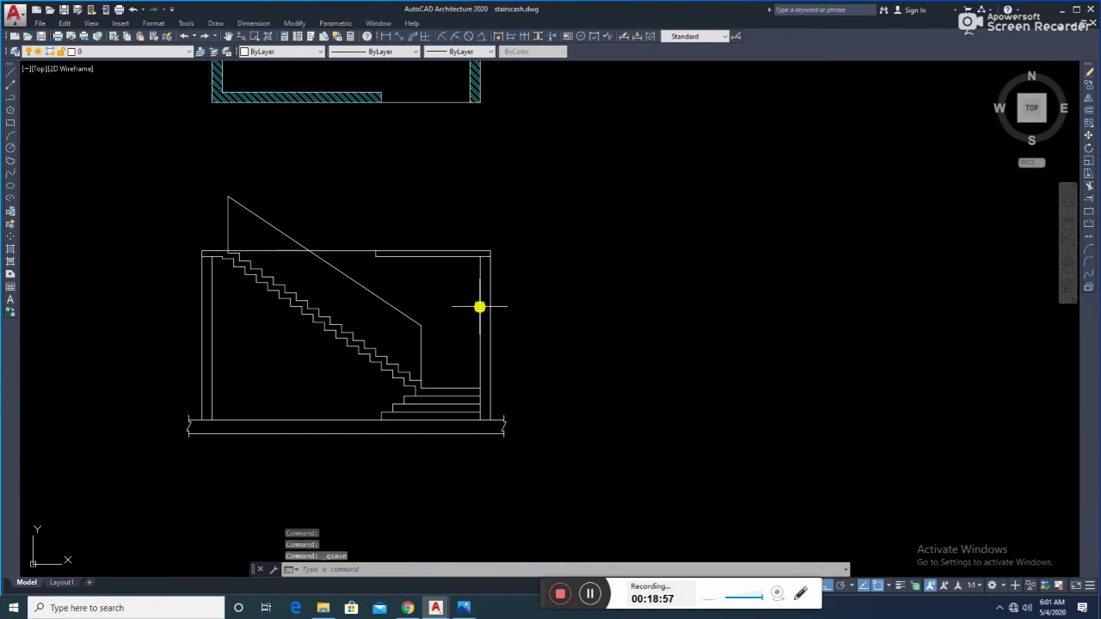
{"action": "scroll", "coordinate": [478, 364], "scroll_direction": "down", "scroll_amount": 1}
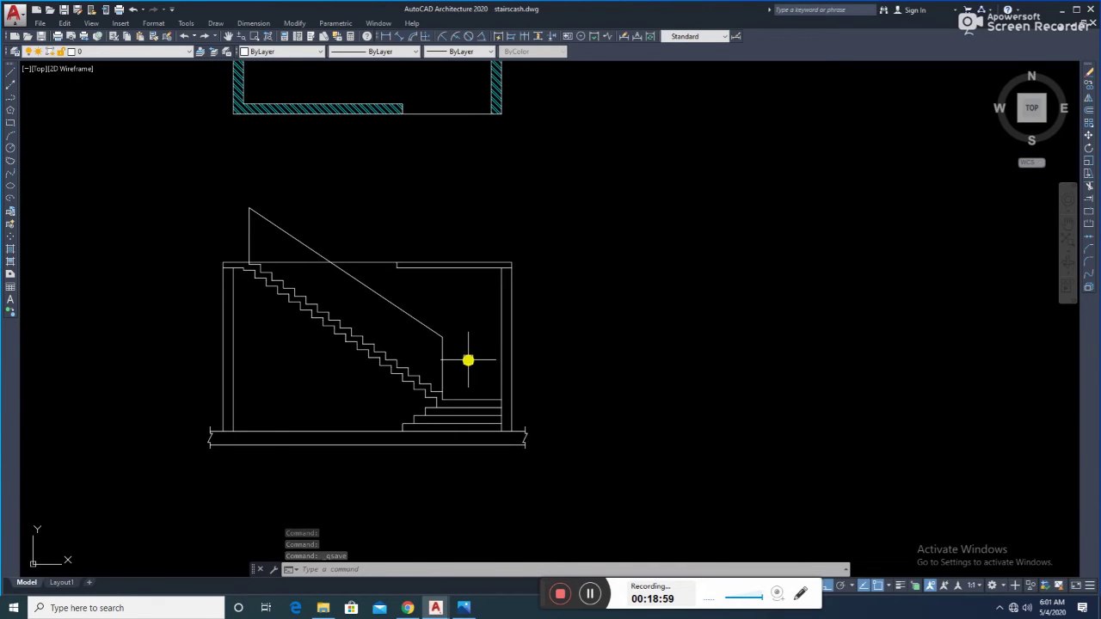
{"action": "middle_click_drag", "start_coordinate": [405, 387], "coordinate": [386, 435]}
{"action": "middle_click_drag", "start_coordinate": [339, 376], "coordinate": [351, 400]}
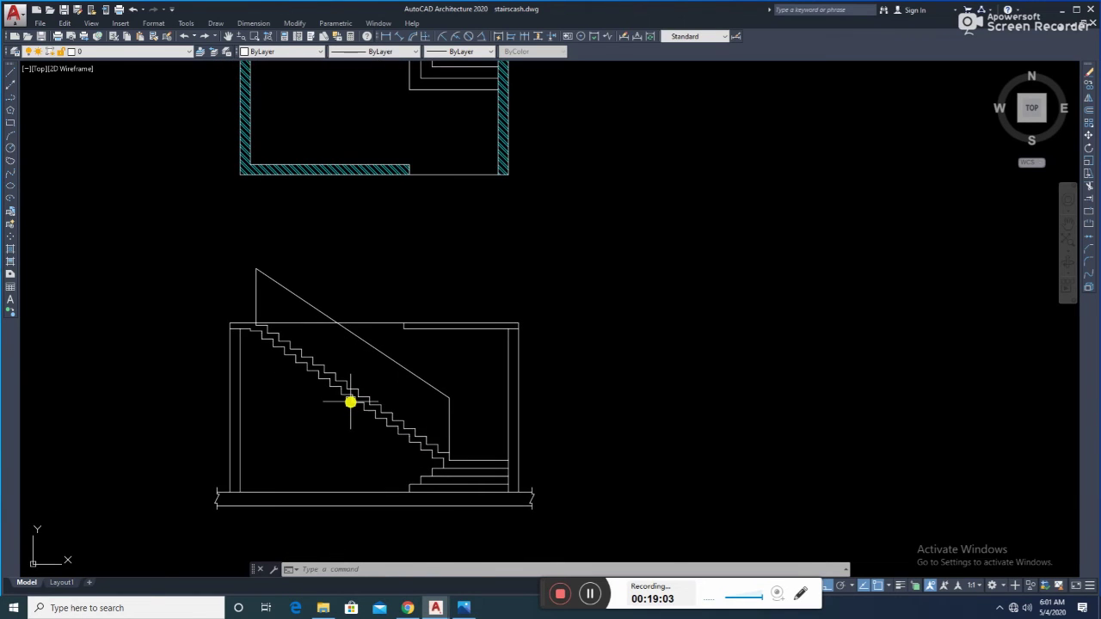
- Hatch the stair profile by picking the middle step, top step and surrounding areas
{"action": "key", "text": "Escape"}
{"action": "key", "text": "Escape"}
{"action": "type", "text": "h"}
{"action": "key", "text": "Return"}
{"action": "left_click", "coordinate": [607, 149]}
{"action": "scroll", "coordinate": [462, 474], "scroll_direction": "up", "scroll_amount": 2}
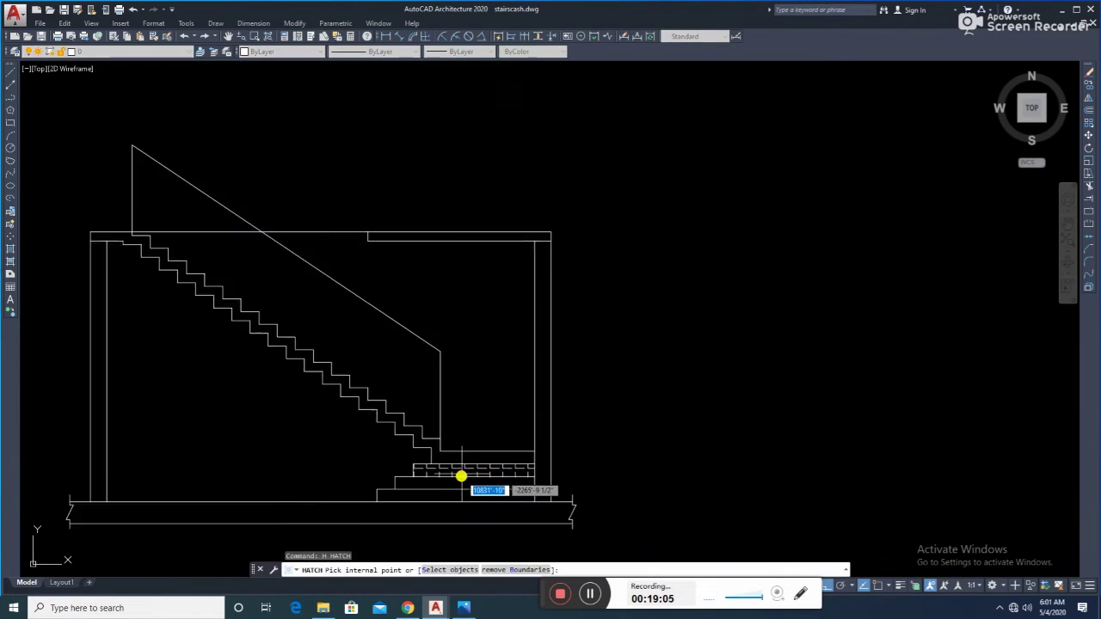
{"action": "scroll", "coordinate": [445, 499], "scroll_direction": "up", "scroll_amount": 3}
{"action": "left_click", "coordinate": [449, 487]}
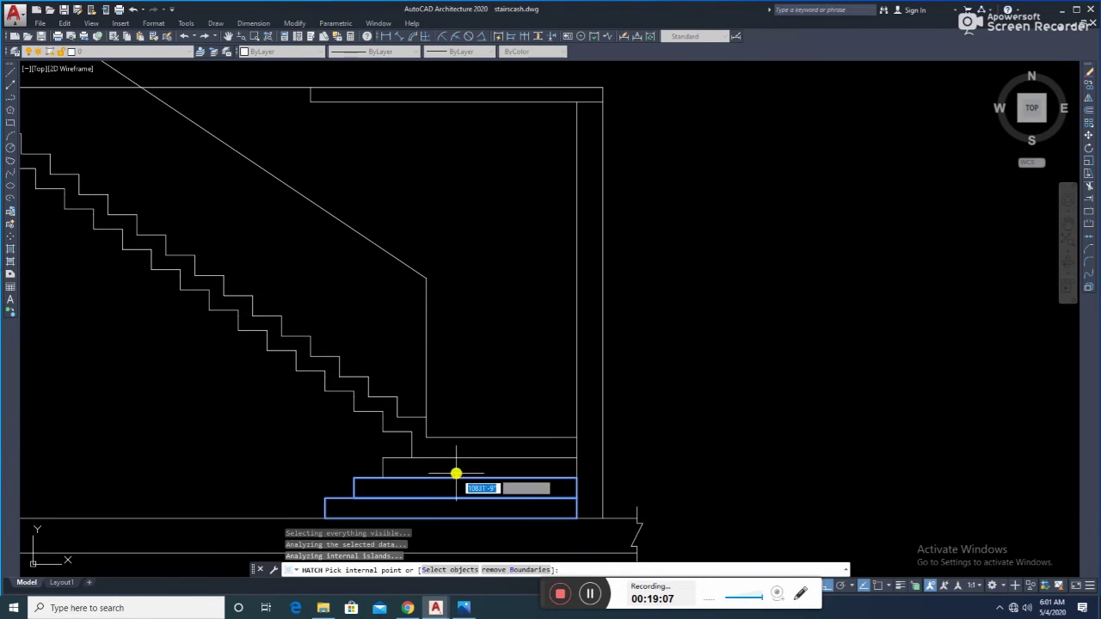
{"action": "left_click", "coordinate": [456, 467]}
{"action": "scroll", "coordinate": [508, 474], "scroll_direction": "down", "scroll_amount": 4}
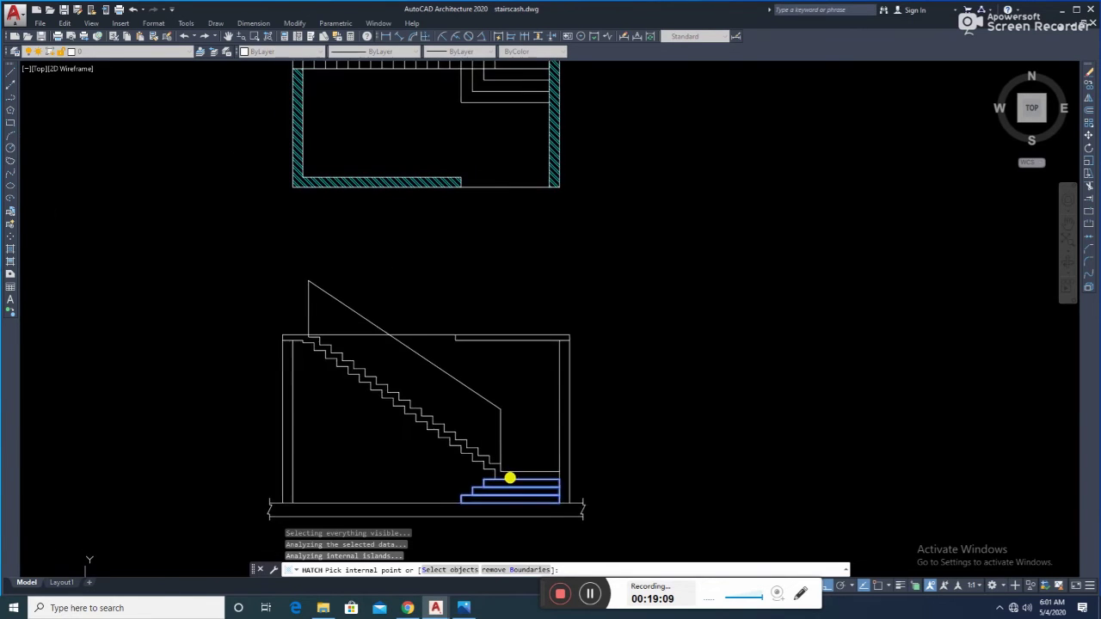
{"action": "left_click", "coordinate": [510, 474]}
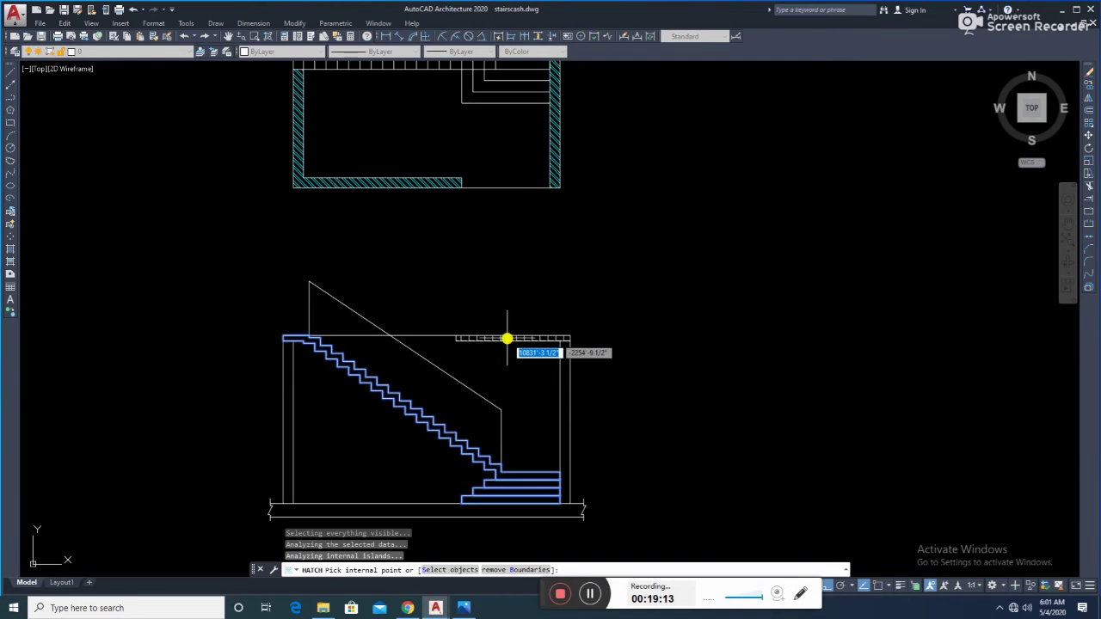
{"action": "key", "text": "Return"}
- End the hatch command and select the new ANGLE stair hatch
{"action": "key", "text": "Return"}
{"action": "scroll", "coordinate": [508, 464], "scroll_direction": "up", "scroll_amount": 5}
{"action": "scroll", "coordinate": [525, 484], "scroll_direction": "up", "scroll_amount": 2}
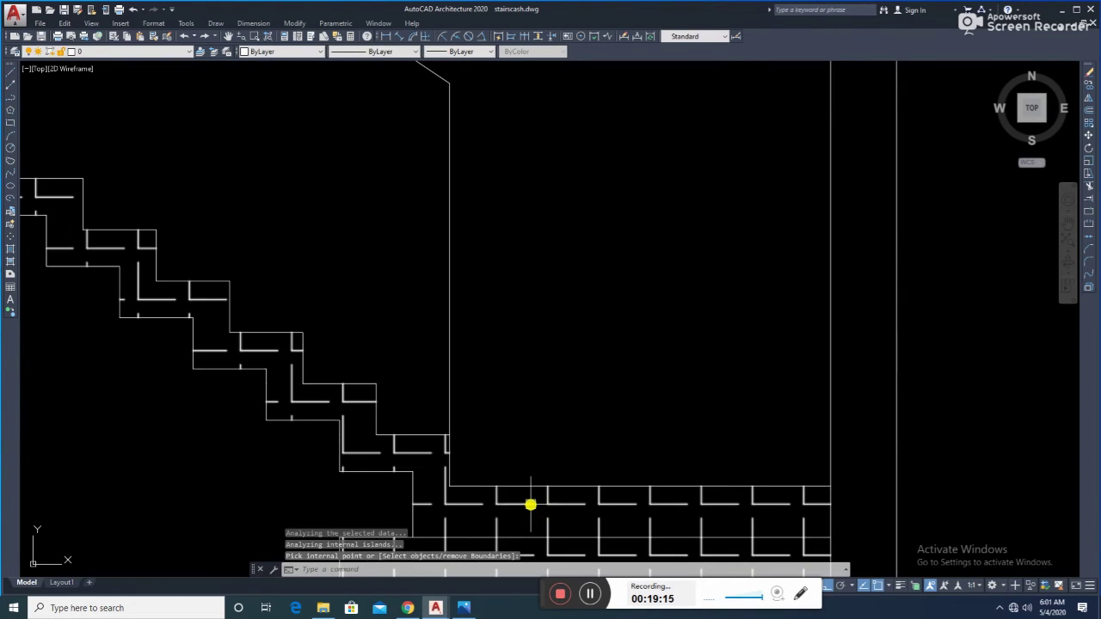
{"action": "key", "text": "Return"}
{"action": "left_click", "coordinate": [528, 503]}
- Browse the Hatch Pattern Palette and replace the stair's ANGLE hatch with AR-SAND
{"action": "left_click", "coordinate": [731, 413]}
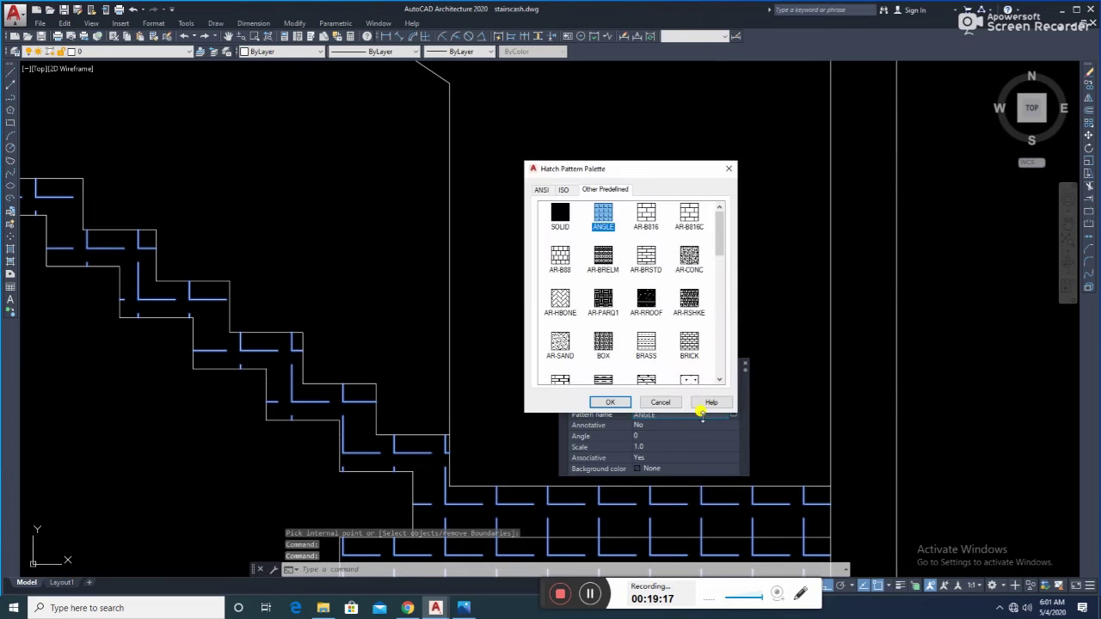
{"action": "left_click", "coordinate": [542, 191]}
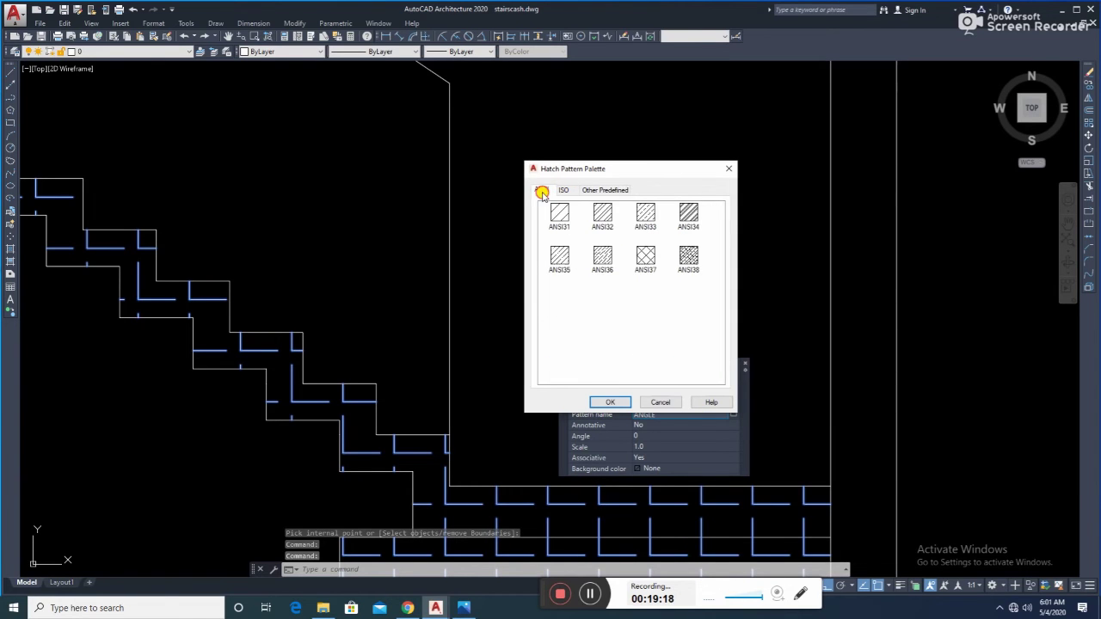
{"action": "left_click", "coordinate": [589, 193]}
{"action": "scroll", "coordinate": [587, 258], "scroll_direction": "down", "scroll_amount": 2}
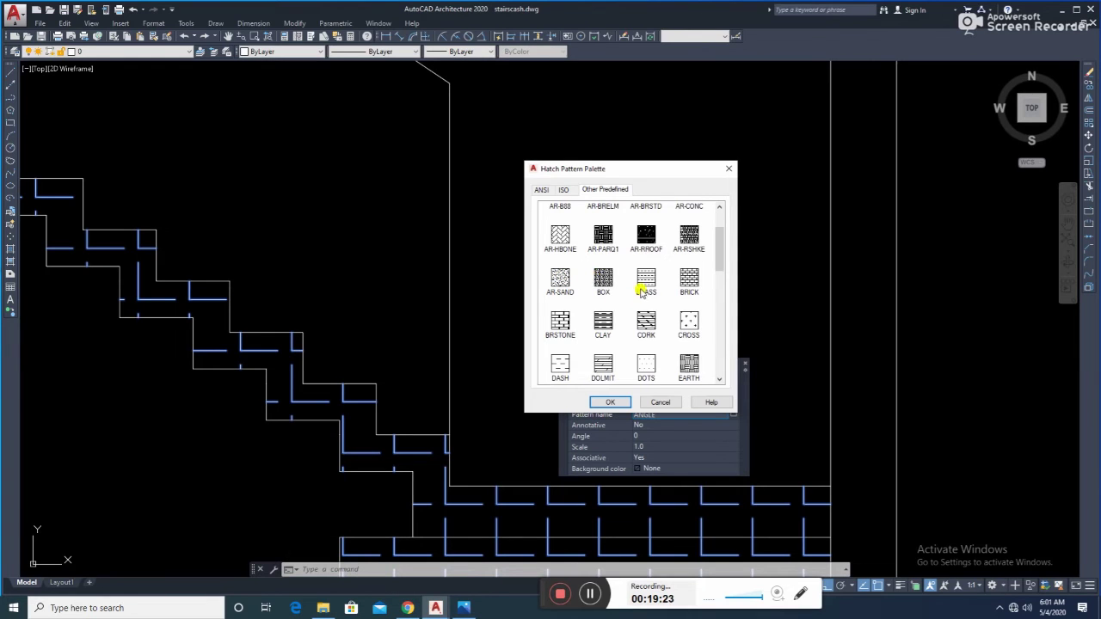
{"action": "scroll", "coordinate": [636, 291], "scroll_direction": "down", "scroll_amount": 1}
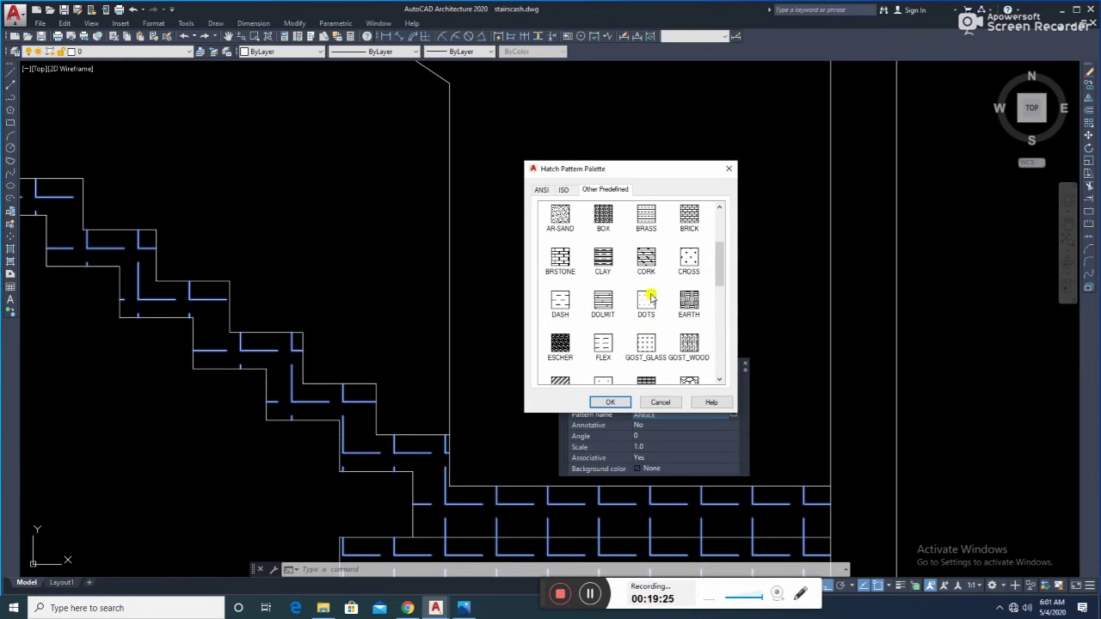
{"action": "scroll", "coordinate": [636, 309], "scroll_direction": "down", "scroll_amount": 1}
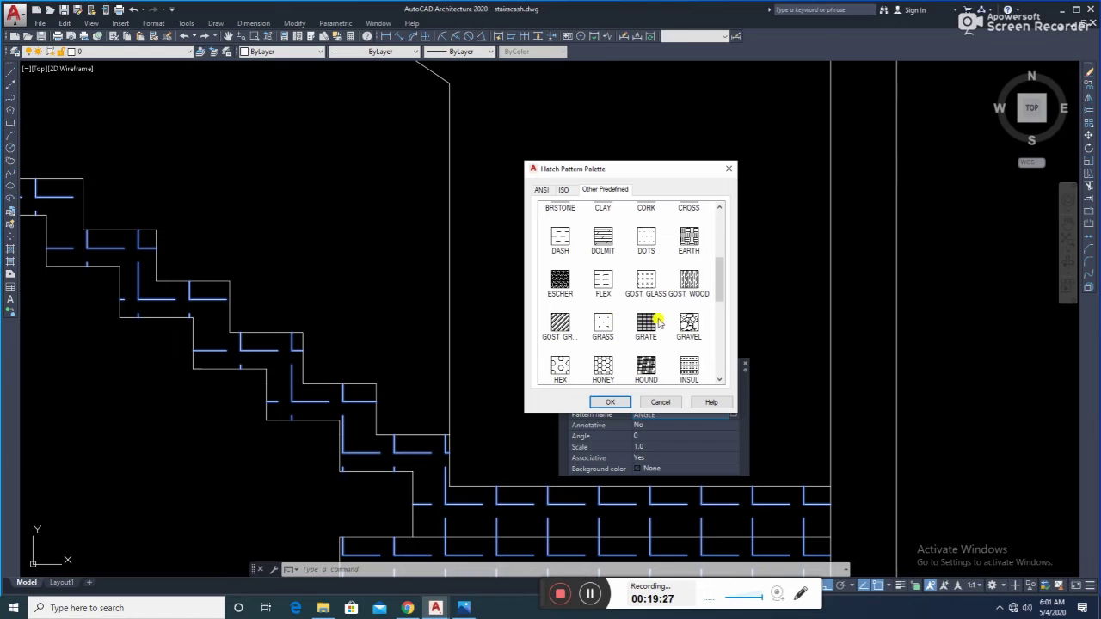
{"action": "scroll", "coordinate": [657, 321], "scroll_direction": "down", "scroll_amount": 3}
{"action": "scroll", "coordinate": [654, 325], "scroll_direction": "down", "scroll_amount": 5}
{"action": "scroll", "coordinate": [645, 332], "scroll_direction": "down", "scroll_amount": 3}
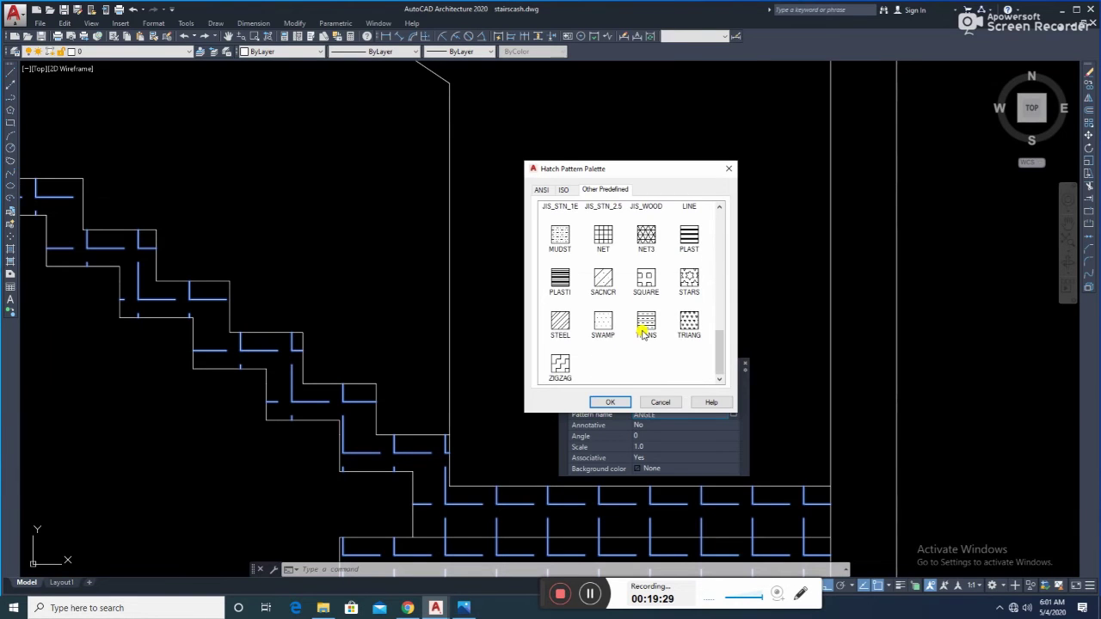
{"action": "scroll", "coordinate": [637, 329], "scroll_direction": "up", "scroll_amount": 6}
{"action": "scroll", "coordinate": [630, 325], "scroll_direction": "up", "scroll_amount": 2}
{"action": "scroll", "coordinate": [629, 319], "scroll_direction": "up", "scroll_amount": 2}
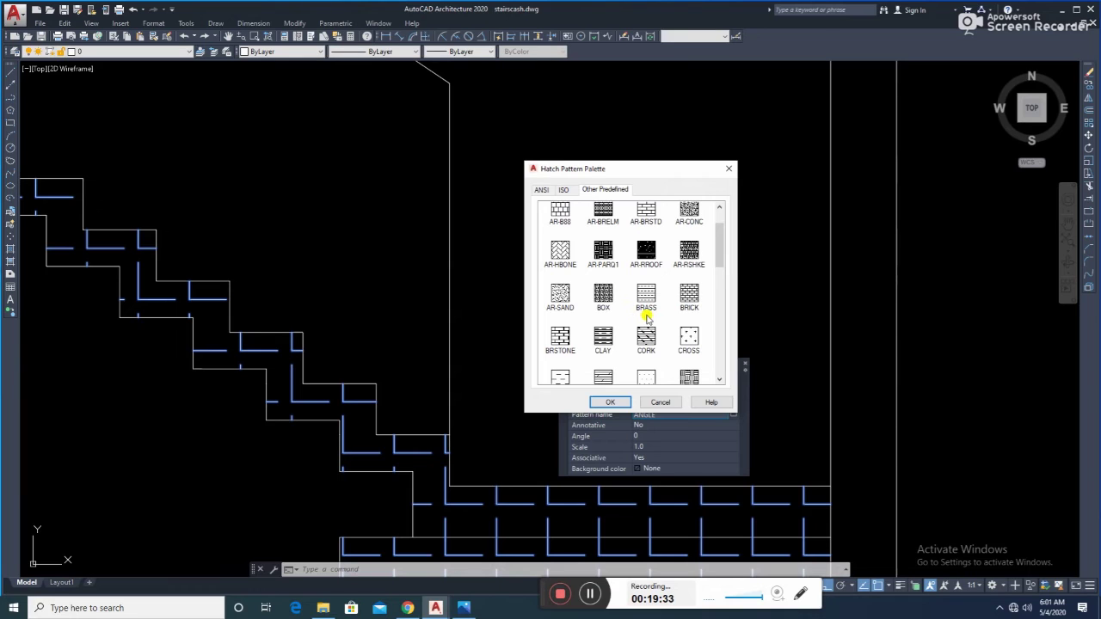
{"action": "double_click", "coordinate": [560, 297]}
{"action": "left_click", "coordinate": [558, 294]}
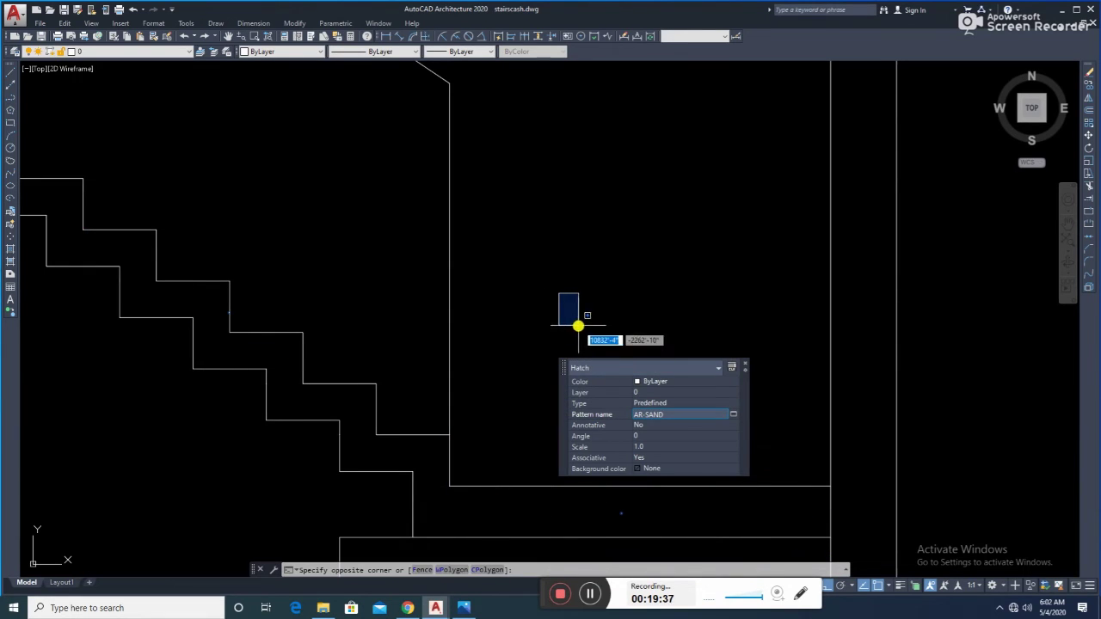
- Set the AR-SAND stair hatch scale to 0.1
{"action": "left_click", "coordinate": [646, 443]}
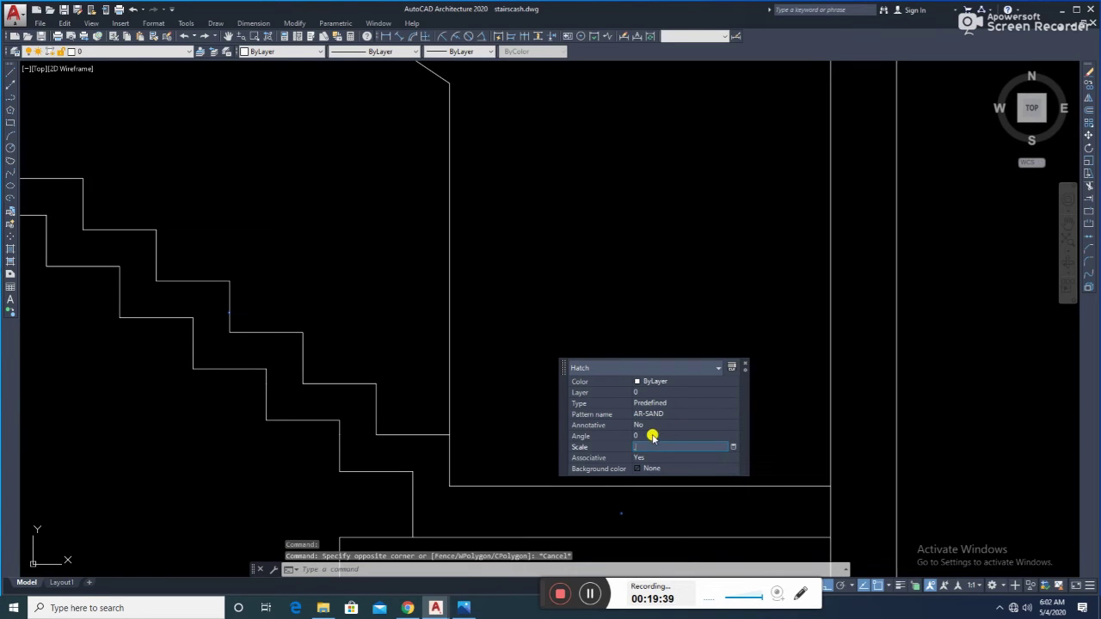
{"action": "type", "text": "0.1"}
{"action": "key", "text": "Escape"}
{"action": "scroll", "coordinate": [459, 391], "scroll_direction": "down", "scroll_amount": 4}
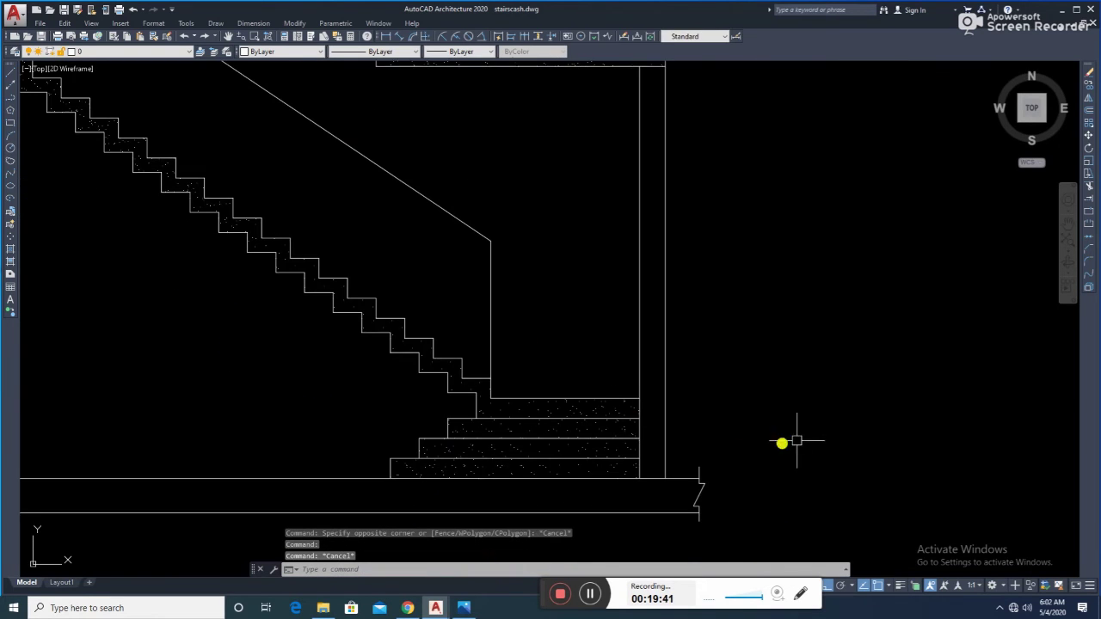
{"action": "scroll", "coordinate": [851, 387], "scroll_direction": "up", "scroll_amount": 1}
{"action": "scroll", "coordinate": [697, 361], "scroll_direction": "up", "scroll_amount": 4}
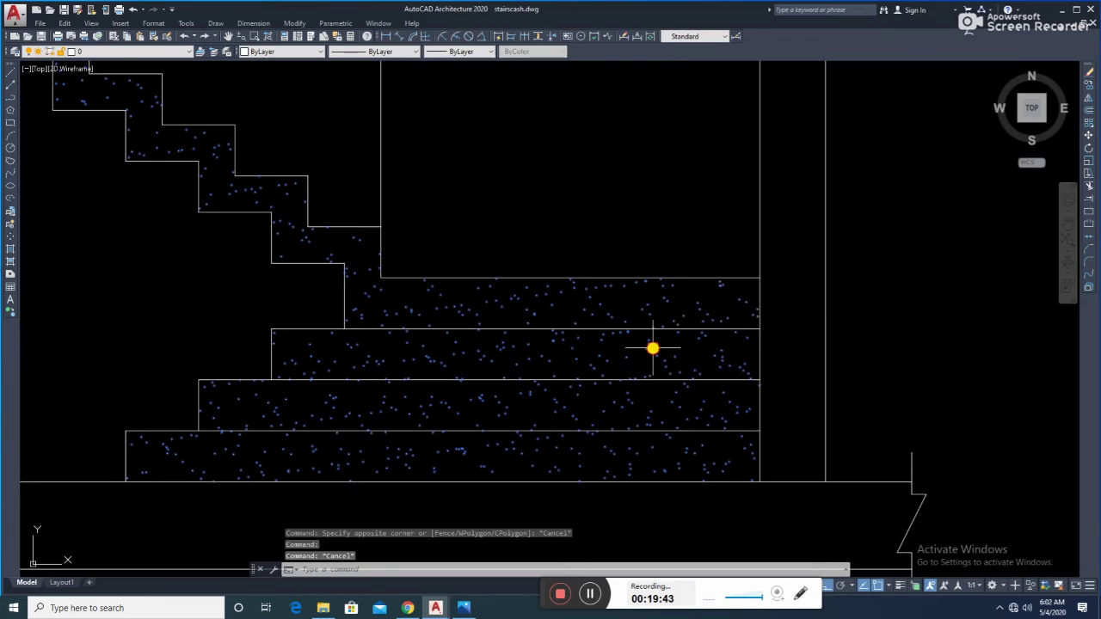
- Reselect the sand hatch and browse the Hatch Pattern Palette for another pattern
{"action": "left_click", "coordinate": [653, 349]}
{"action": "left_click", "coordinate": [857, 260]}
{"action": "left_click", "coordinate": [855, 258]}
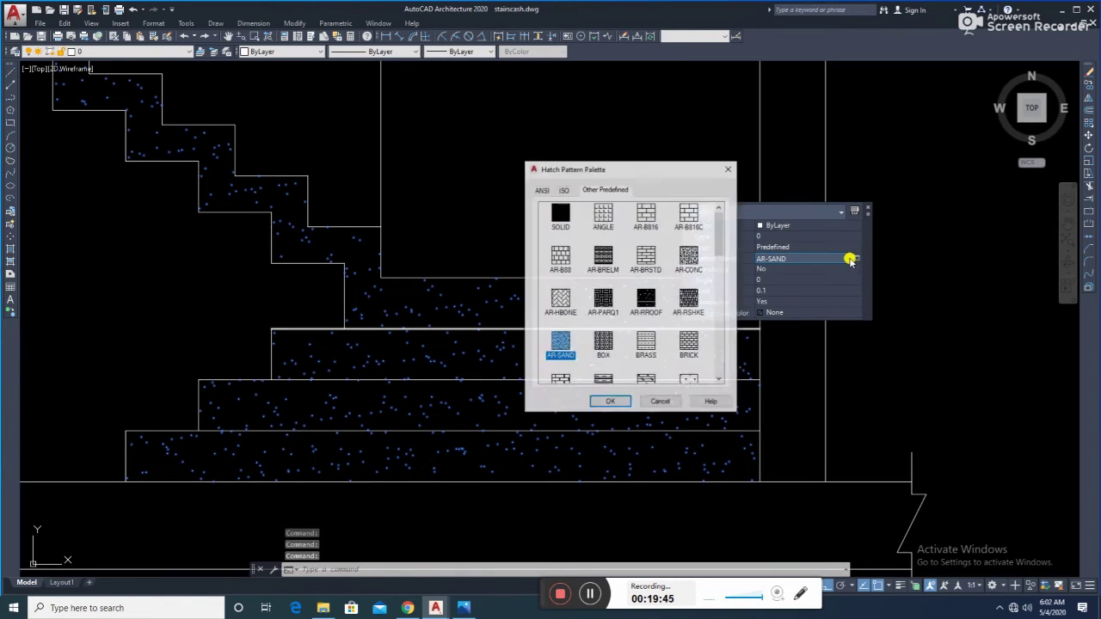
{"action": "scroll", "coordinate": [673, 306], "scroll_direction": "down", "scroll_amount": 1}
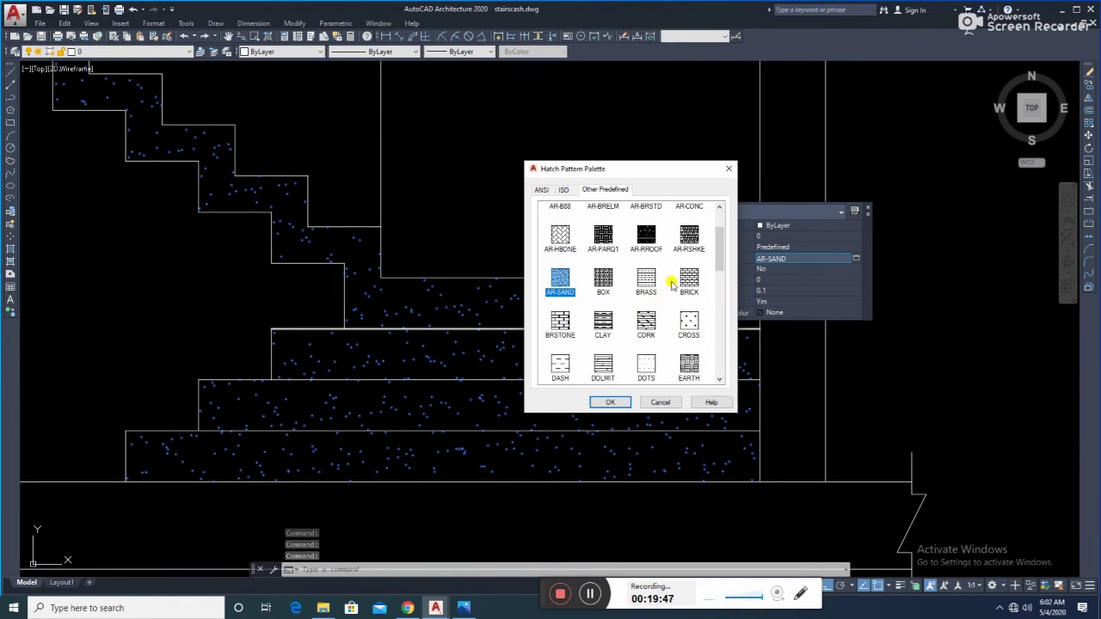
{"action": "scroll", "coordinate": [671, 287], "scroll_direction": "down", "scroll_amount": 1}
{"action": "scroll", "coordinate": [629, 319], "scroll_direction": "down", "scroll_amount": 1}
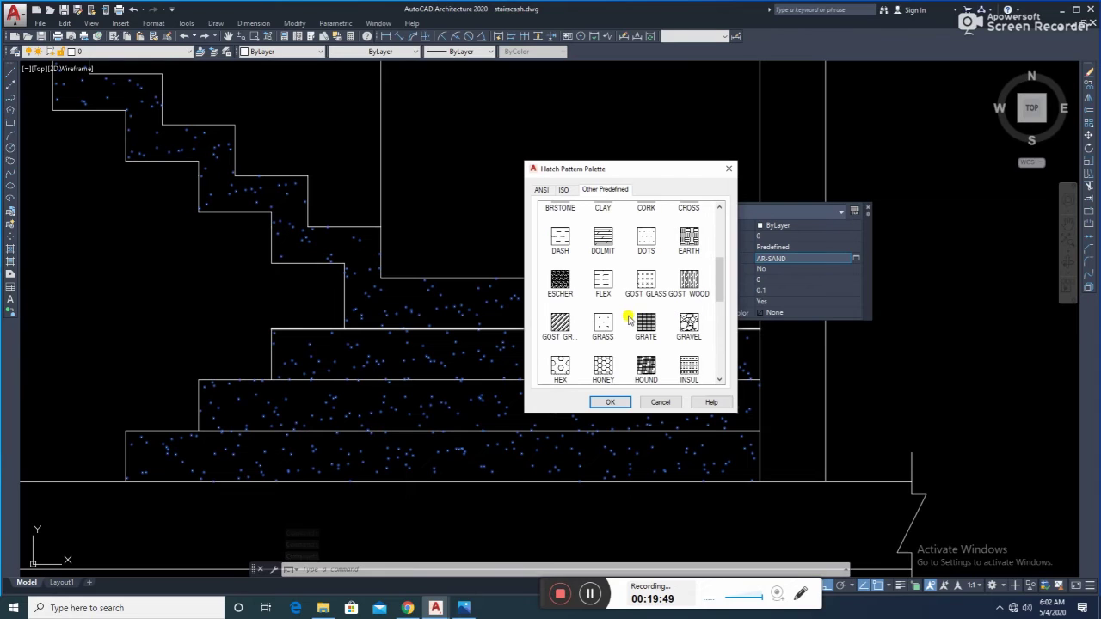
{"action": "scroll", "coordinate": [629, 319], "scroll_direction": "down", "scroll_amount": 1}
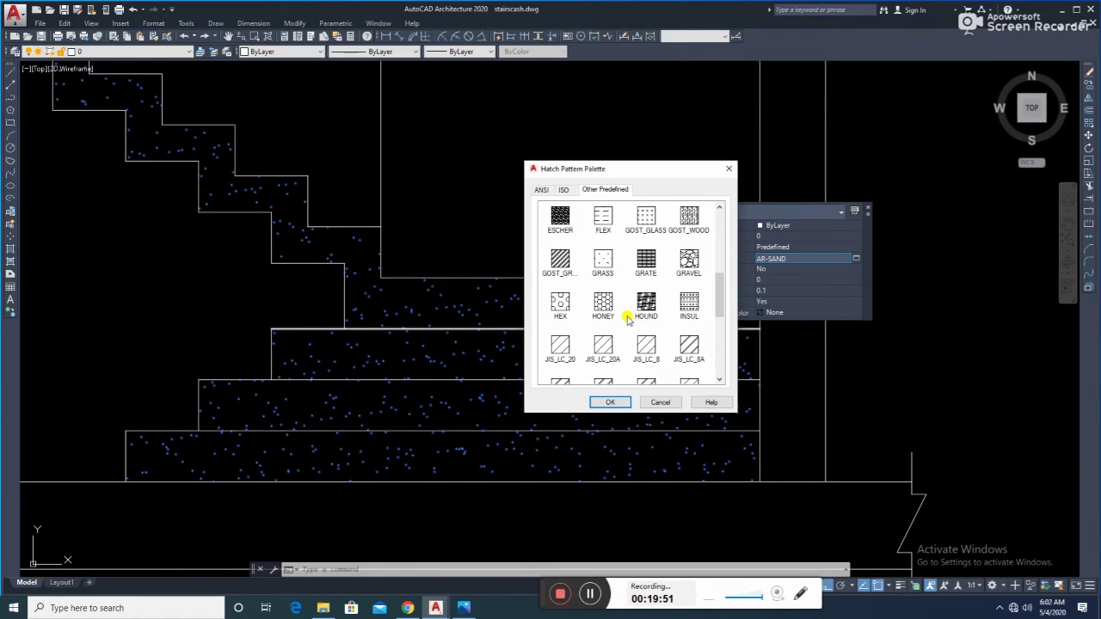
{"action": "scroll", "coordinate": [628, 319], "scroll_direction": "down", "scroll_amount": 1}
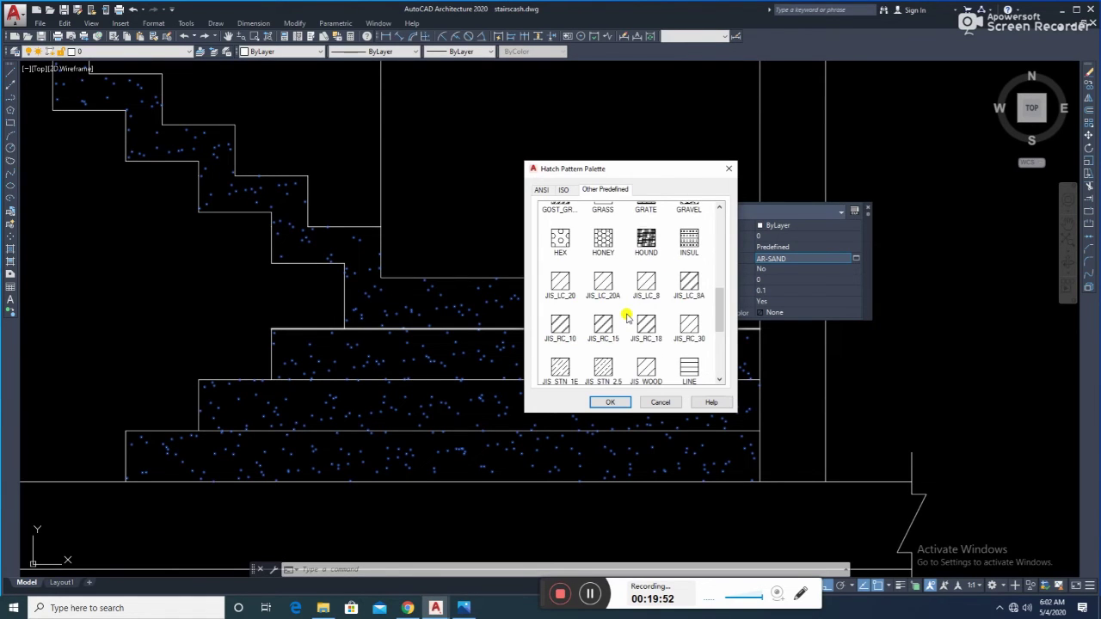
{"action": "scroll", "coordinate": [629, 319], "scroll_direction": "down", "scroll_amount": 1}
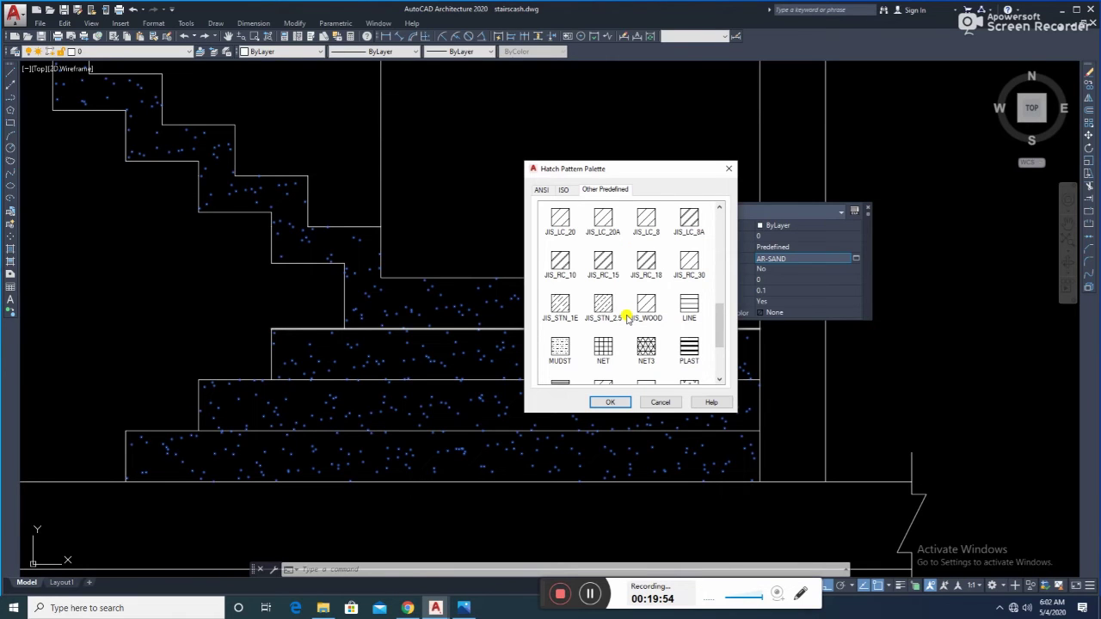
{"action": "scroll", "coordinate": [628, 319], "scroll_direction": "down", "scroll_amount": 1}
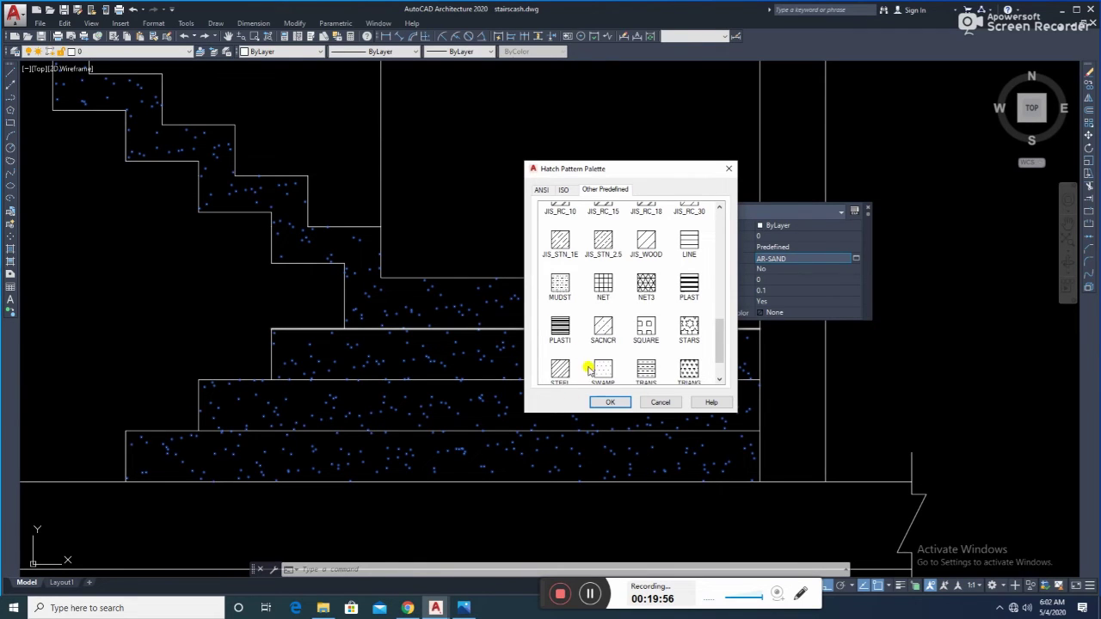
{"action": "scroll", "coordinate": [619, 318], "scroll_direction": "up", "scroll_amount": 1}
{"action": "scroll", "coordinate": [615, 315], "scroll_direction": "up", "scroll_amount": 1}
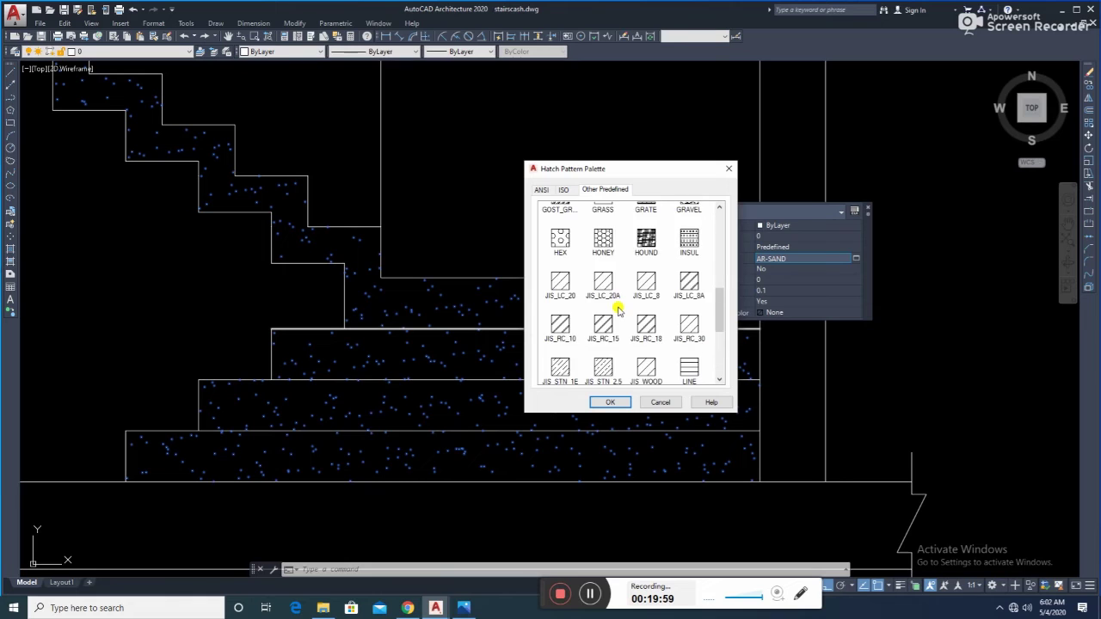
{"action": "scroll", "coordinate": [617, 313], "scroll_direction": "up", "scroll_amount": 1}
{"action": "scroll", "coordinate": [618, 311], "scroll_direction": "up", "scroll_amount": 1}
{"action": "scroll", "coordinate": [617, 311], "scroll_direction": "up", "scroll_amount": 1}
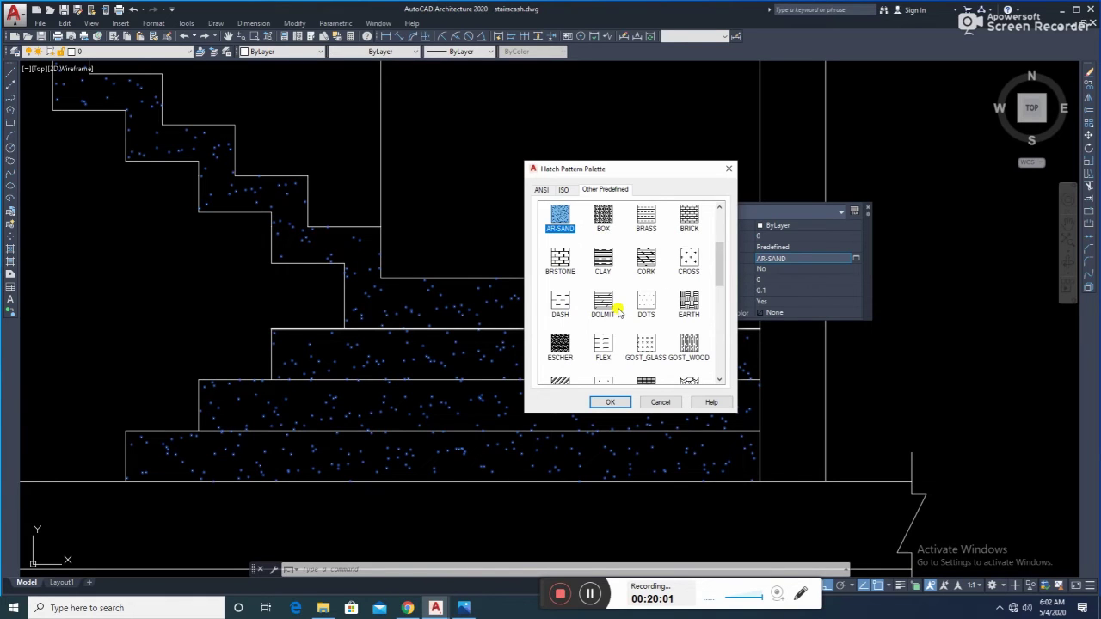
{"action": "scroll", "coordinate": [617, 311], "scroll_direction": "up", "scroll_amount": 1}
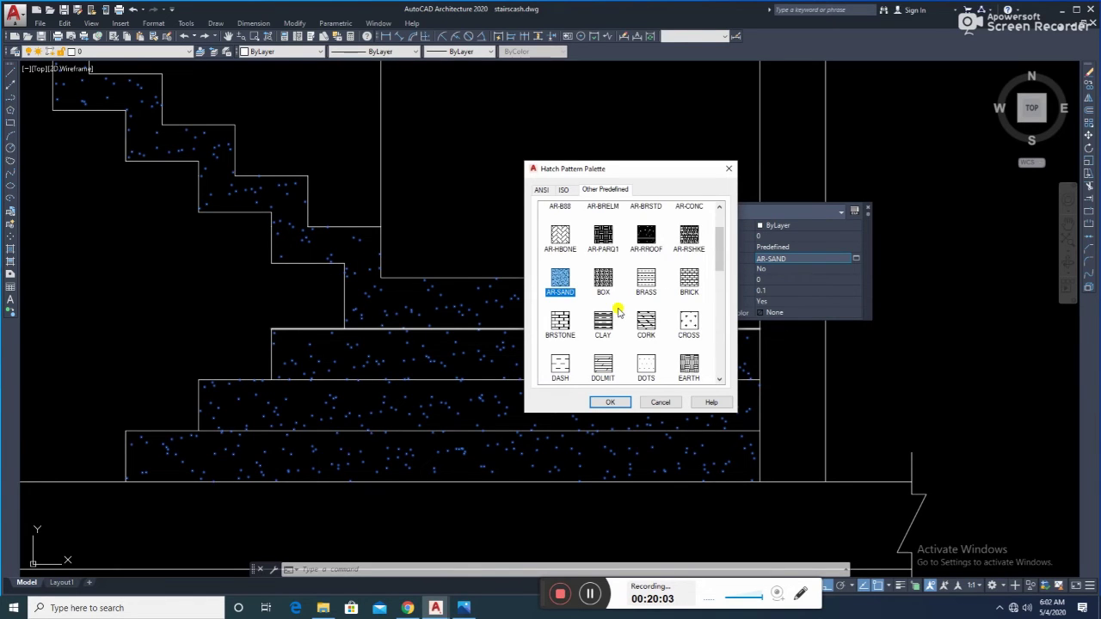
{"action": "scroll", "coordinate": [618, 311], "scroll_direction": "up", "scroll_amount": 1}
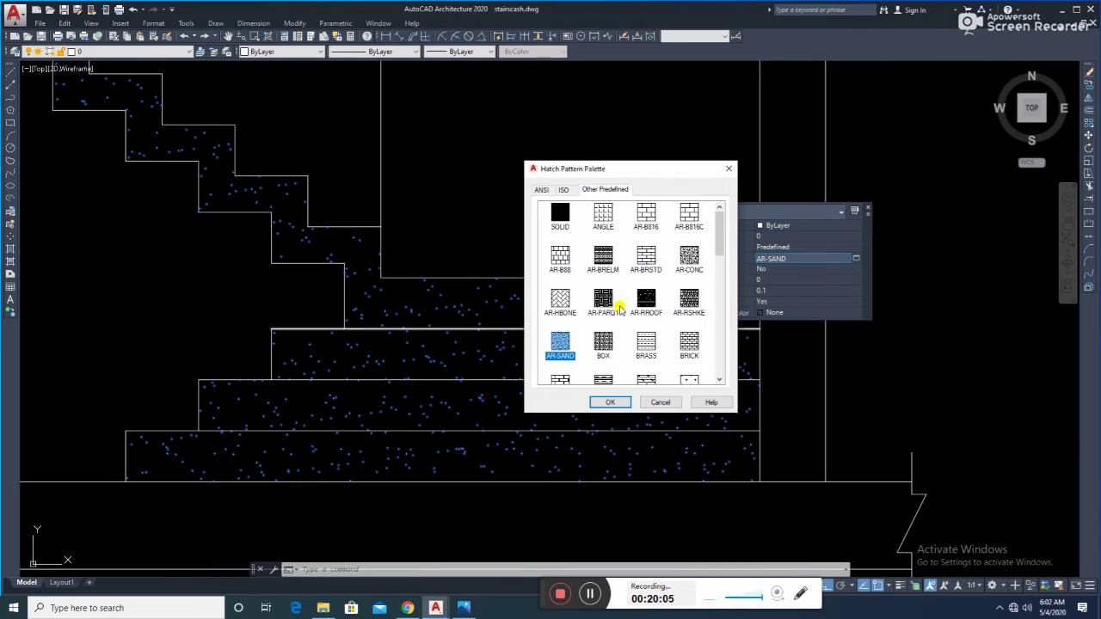
- Switch the stair hatch pattern to AR-CONC
{"action": "double_click", "coordinate": [689, 258]}
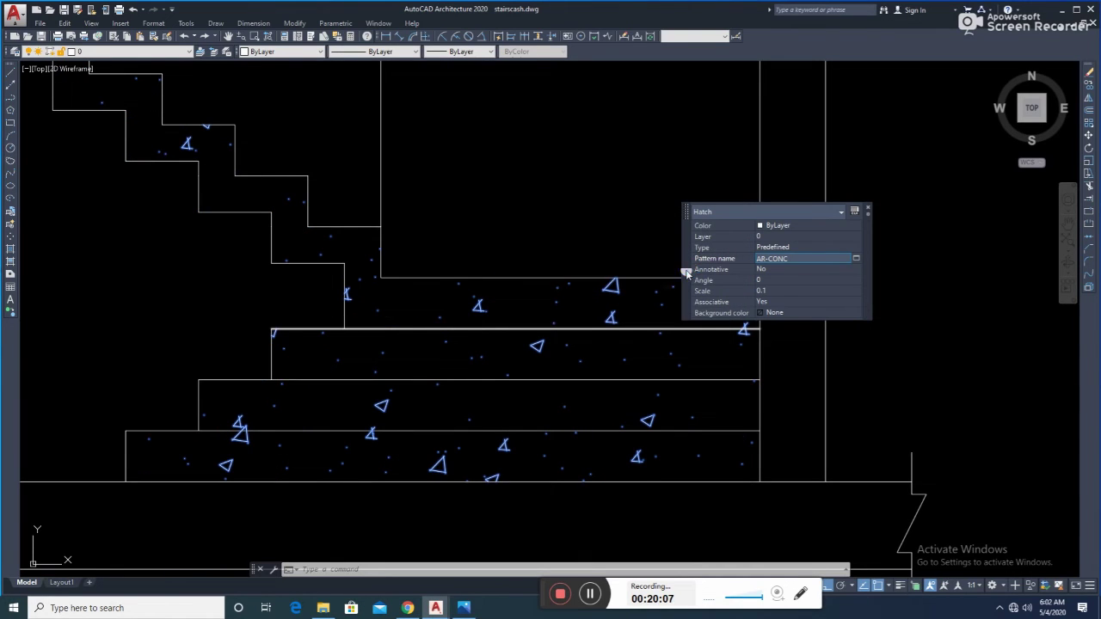
{"action": "key", "text": "Escape"}
{"action": "key", "text": "Escape"}
{"action": "scroll", "coordinate": [477, 360], "scroll_direction": "down", "scroll_amount": 4}
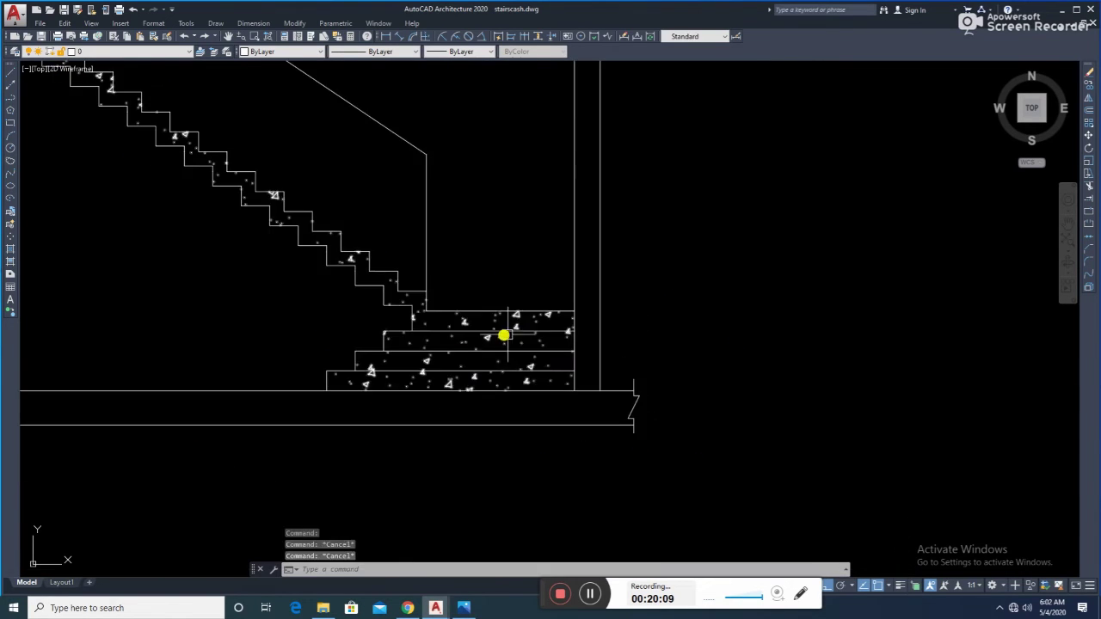
{"action": "scroll", "coordinate": [504, 331], "scroll_direction": "up", "scroll_amount": 1}
{"action": "scroll", "coordinate": [545, 364], "scroll_direction": "up", "scroll_amount": 5}
- Reduce the AR-CONC stair hatch scale to .05
{"action": "left_click", "coordinate": [385, 390]}
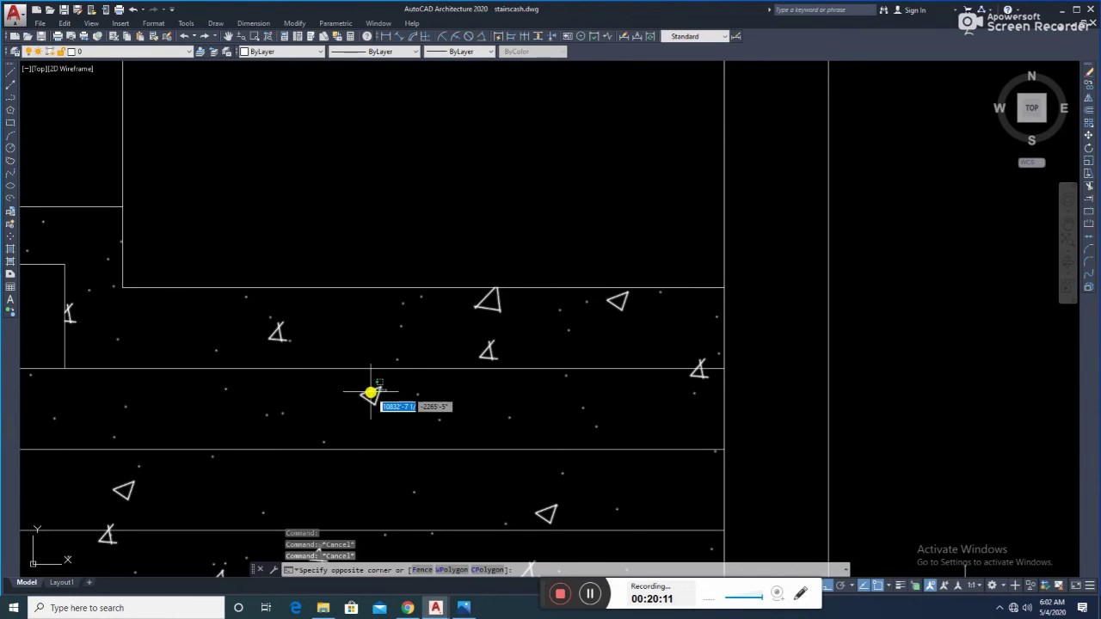
{"action": "key", "text": "Escape"}
{"action": "left_click", "coordinate": [380, 389]}
{"action": "left_click", "coordinate": [493, 331]}
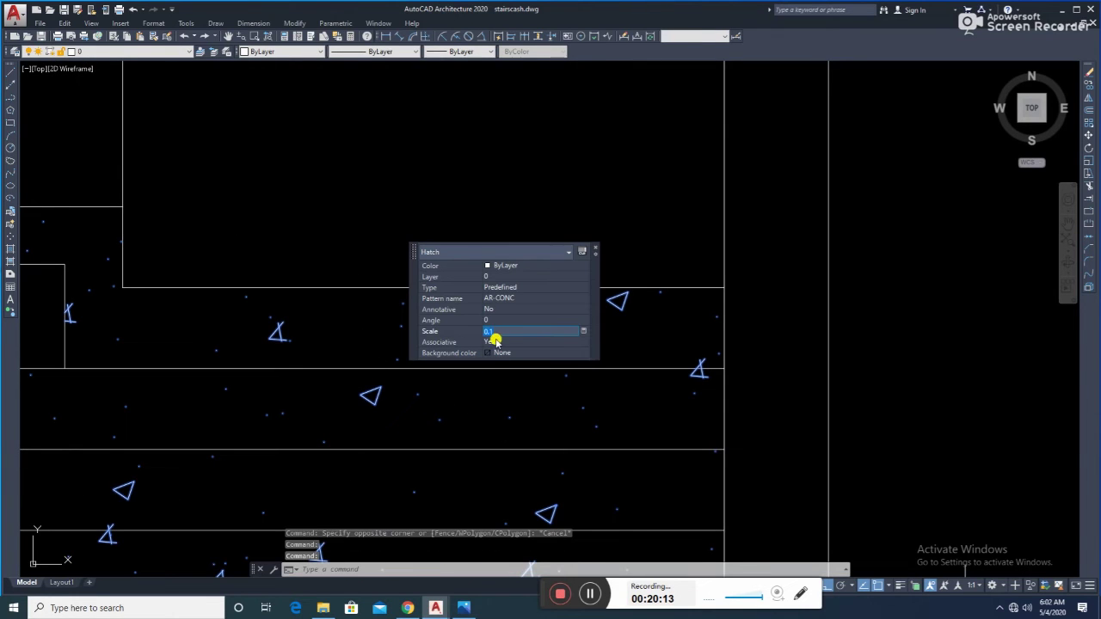
{"action": "type", "text": ".1"}
{"action": "key", "text": "Return"}
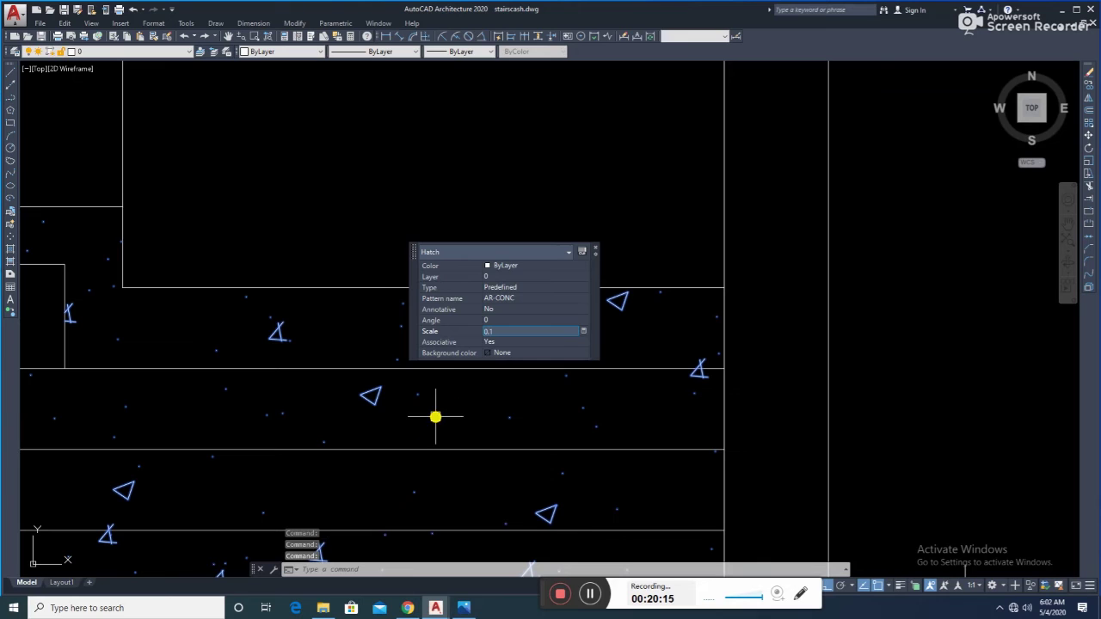
{"action": "left_click", "coordinate": [491, 328]}
{"action": "type", "text": ".05"}
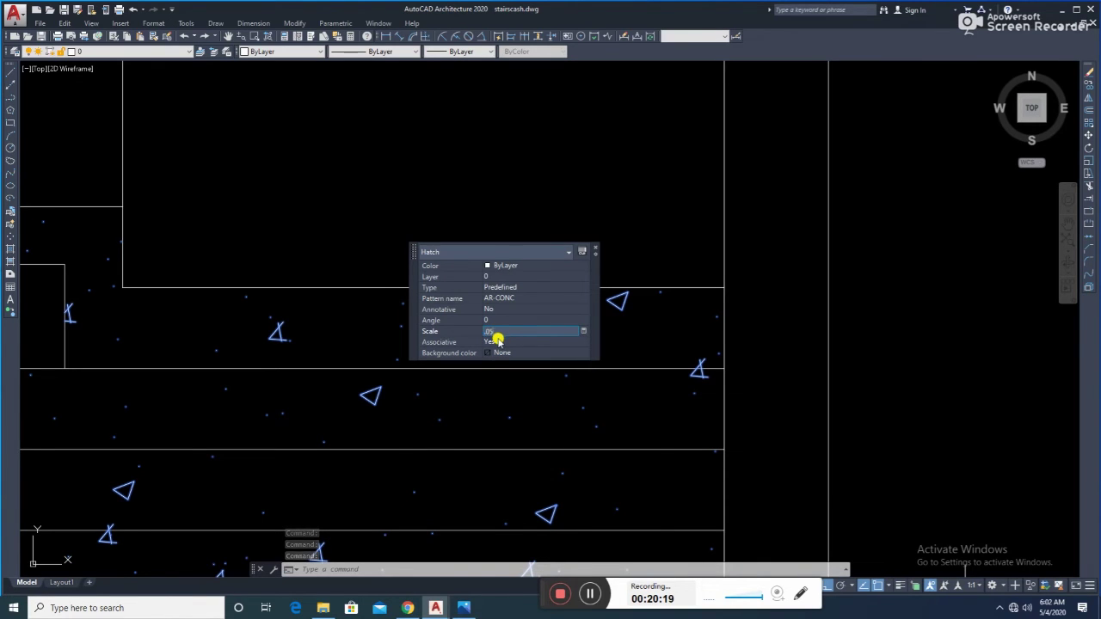
{"action": "key", "text": "Return"}
{"action": "key", "text": "Escape"}
{"action": "scroll", "coordinate": [504, 386], "scroll_direction": "down", "scroll_amount": 5}
{"action": "scroll", "coordinate": [568, 405], "scroll_direction": "down", "scroll_amount": 3}
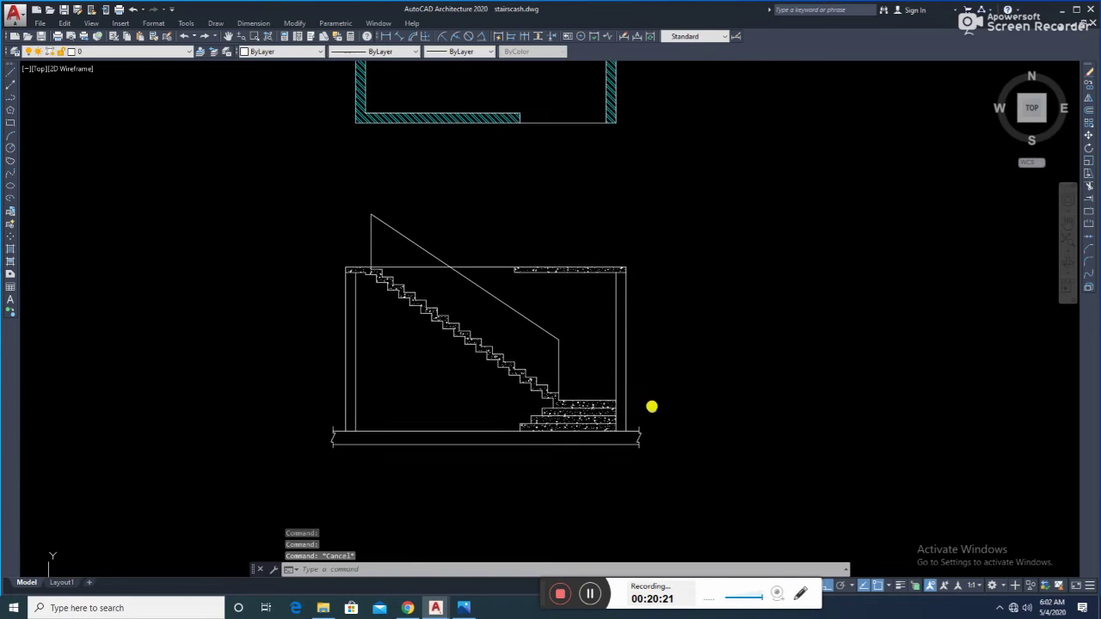
{"action": "scroll", "coordinate": [479, 325], "scroll_direction": "up", "scroll_amount": 2}
{"action": "middle_click_drag", "start_coordinate": [479, 324], "coordinate": [490, 272]}
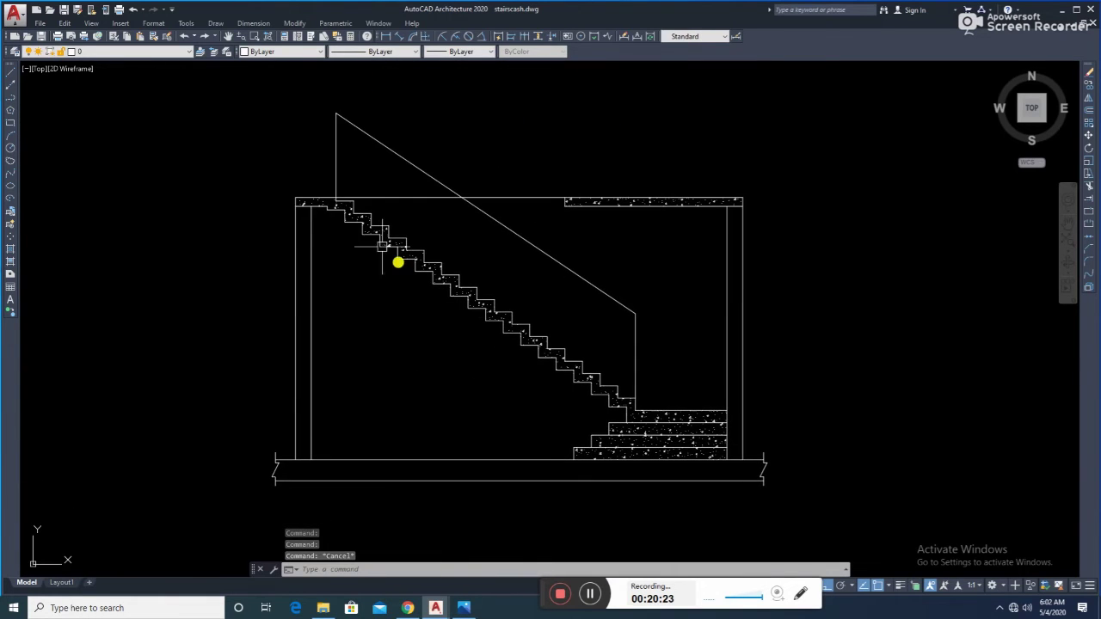
{"action": "key", "text": "Escape"}
{"action": "key", "text": "Escape"}
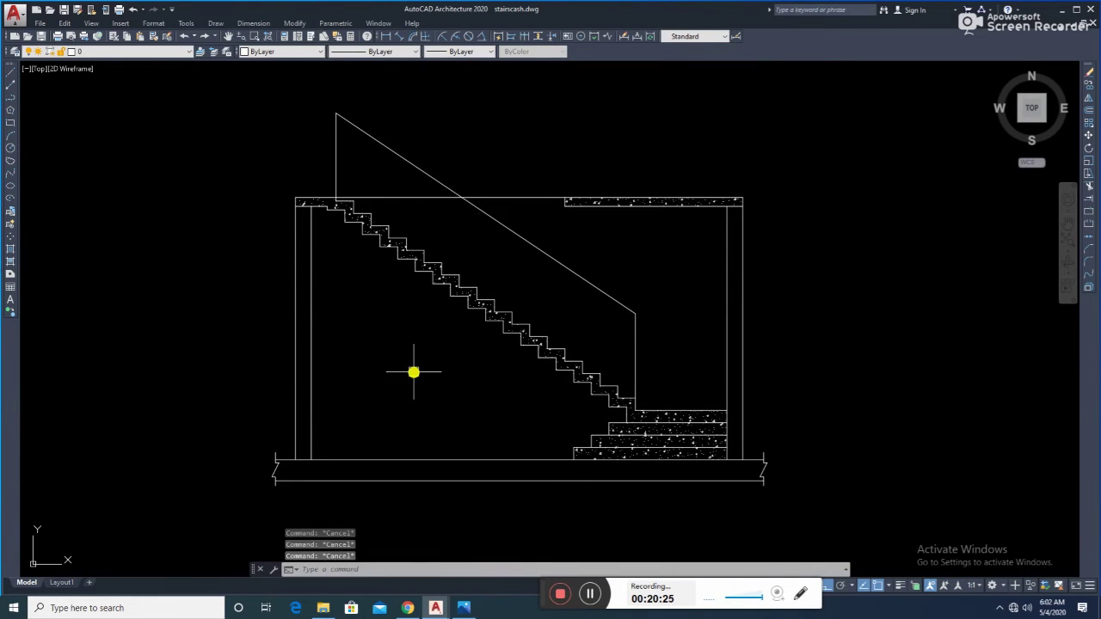
- Hatch the left and right wall areas of the stair section
{"action": "type", "text": "h"}
{"action": "key", "text": "Return"}
{"action": "key", "text": "Return"}
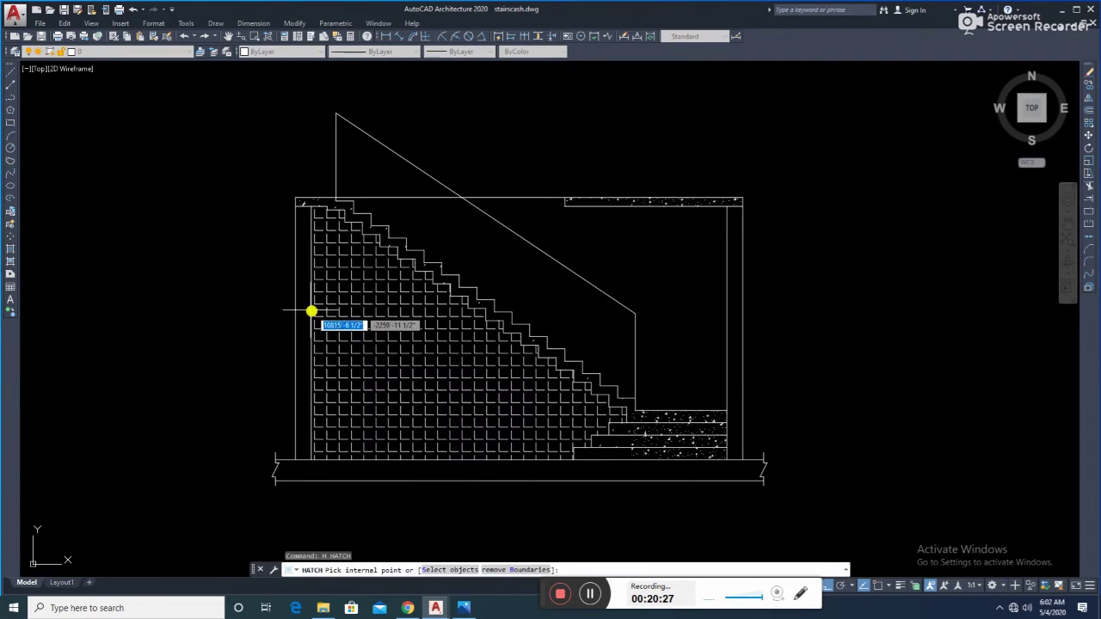
{"action": "left_click", "coordinate": [298, 300]}
{"action": "left_click", "coordinate": [736, 337]}
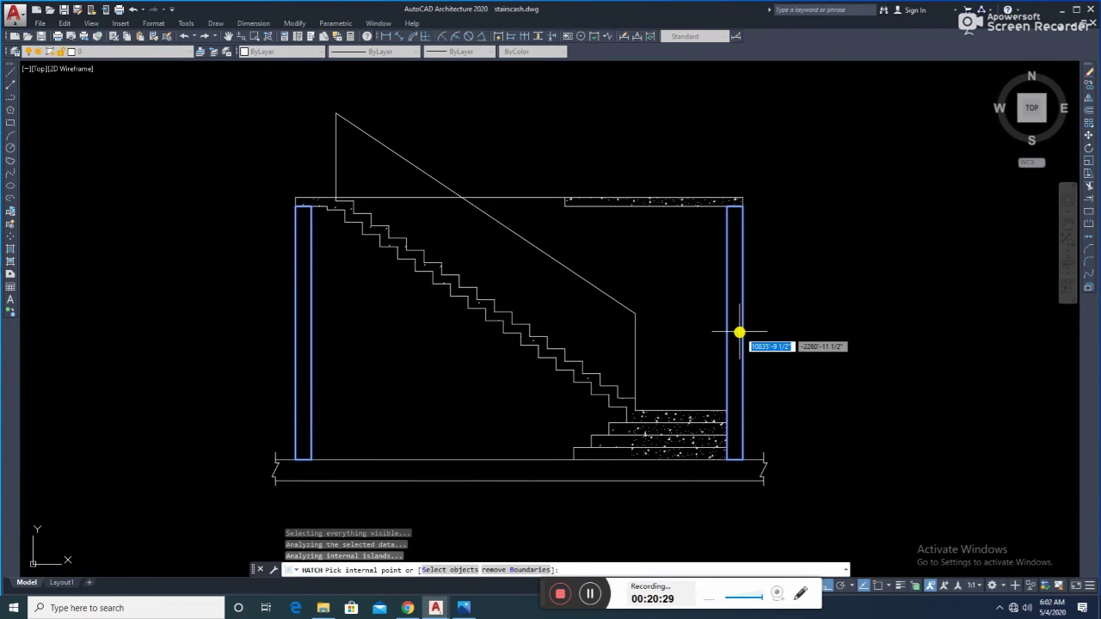
{"action": "key", "text": "Return"}
{"action": "key", "text": "Return"}
- Change the wall hatch pattern to the diagonal ANSI32 pattern
{"action": "scroll", "coordinate": [700, 391], "scroll_direction": "up", "scroll_amount": 5}
{"action": "left_click", "coordinate": [742, 289]}
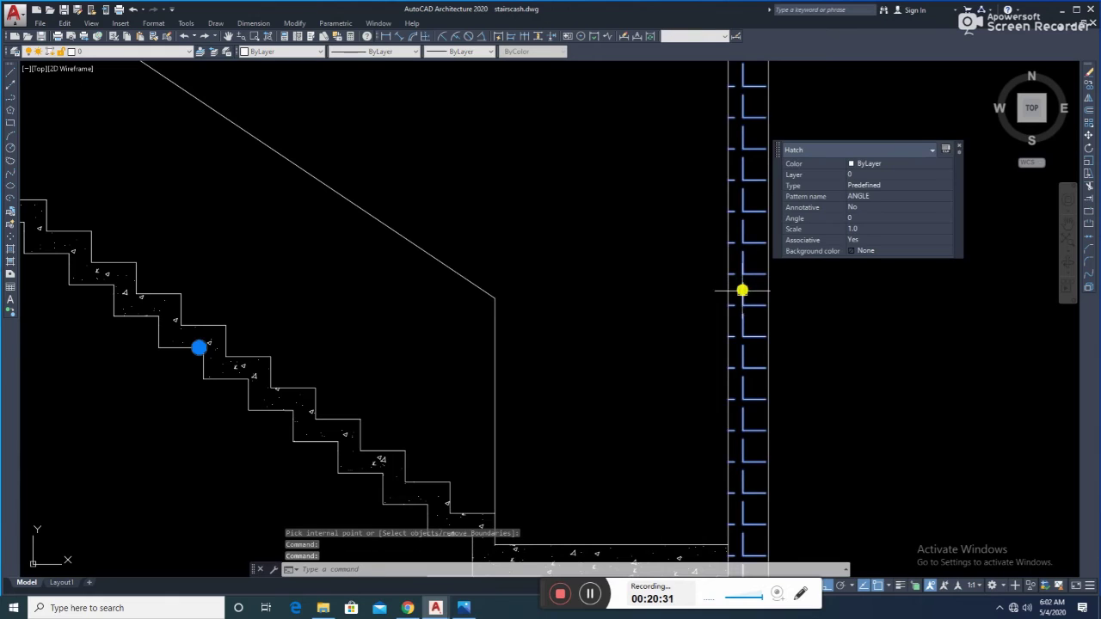
{"action": "left_click", "coordinate": [901, 197]}
{"action": "left_click", "coordinate": [945, 196]}
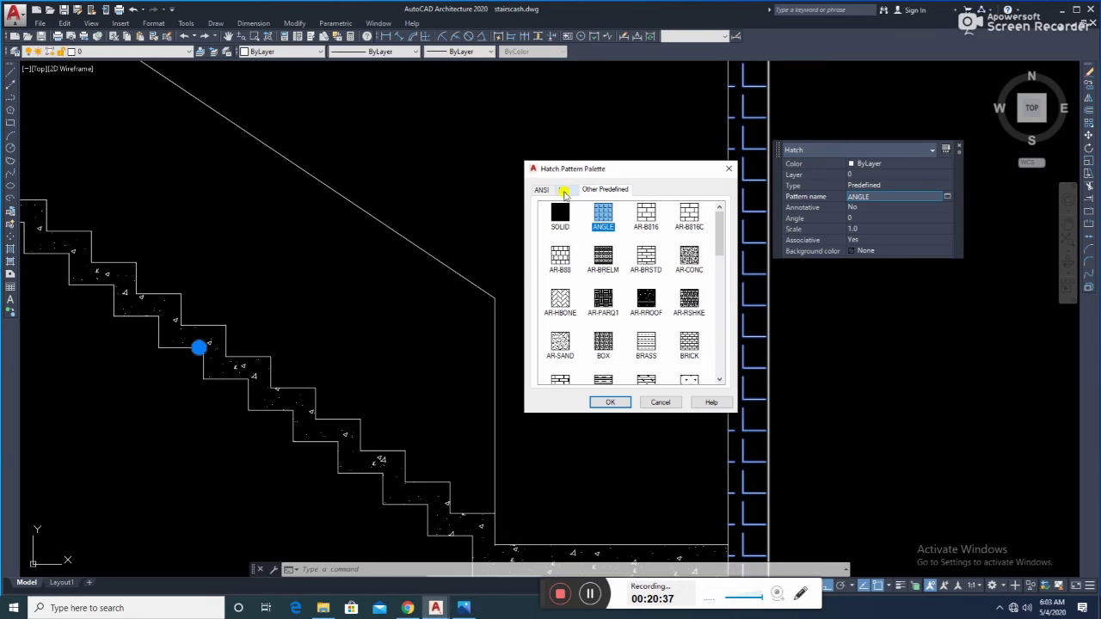
{"action": "left_click", "coordinate": [543, 187]}
{"action": "left_click", "coordinate": [566, 191]}
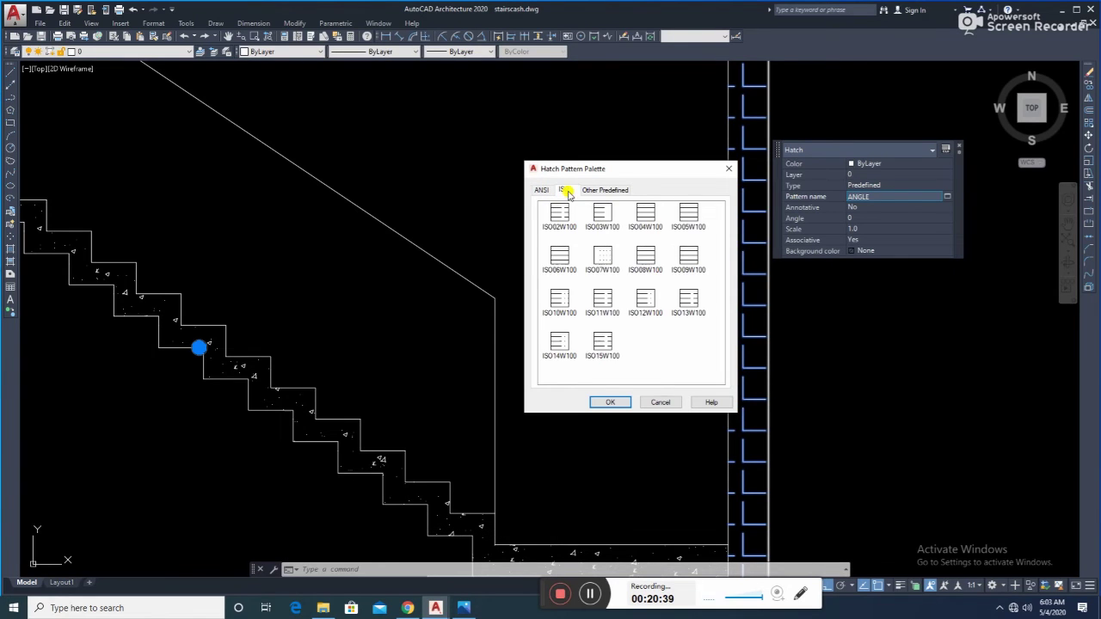
{"action": "left_click", "coordinate": [548, 191]}
{"action": "double_click", "coordinate": [600, 222]}
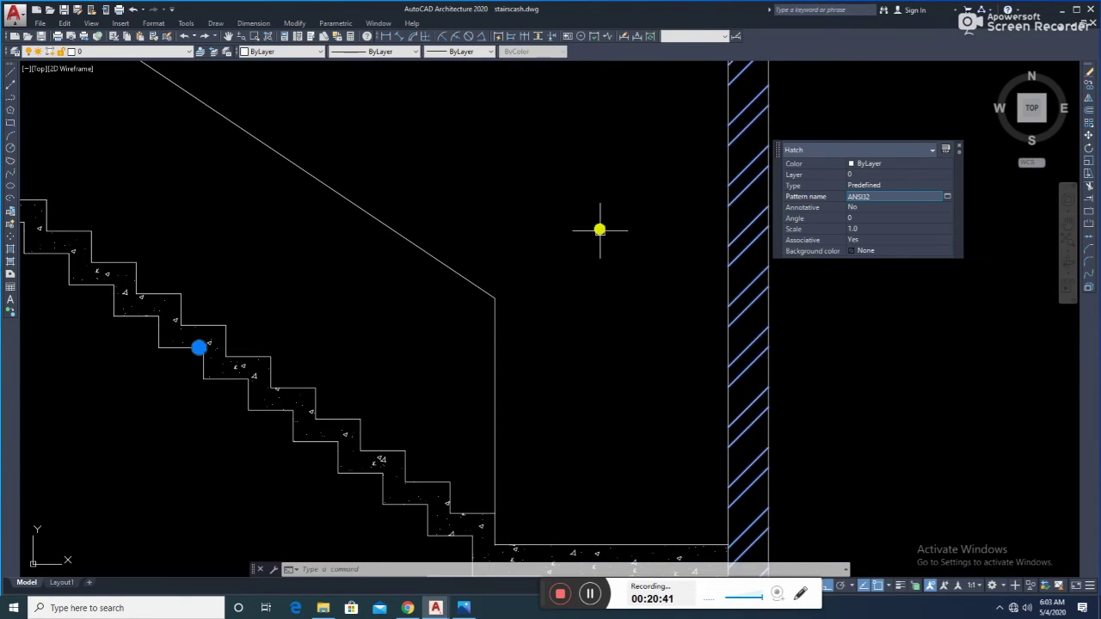
{"action": "key", "text": "Escape"}
{"action": "scroll", "coordinate": [699, 280], "scroll_direction": "down", "scroll_amount": 3}
- Match the section wall hatch to the plan's cyan wall hatch using MA
{"action": "scroll", "coordinate": [695, 172], "scroll_direction": "up", "scroll_amount": 4}
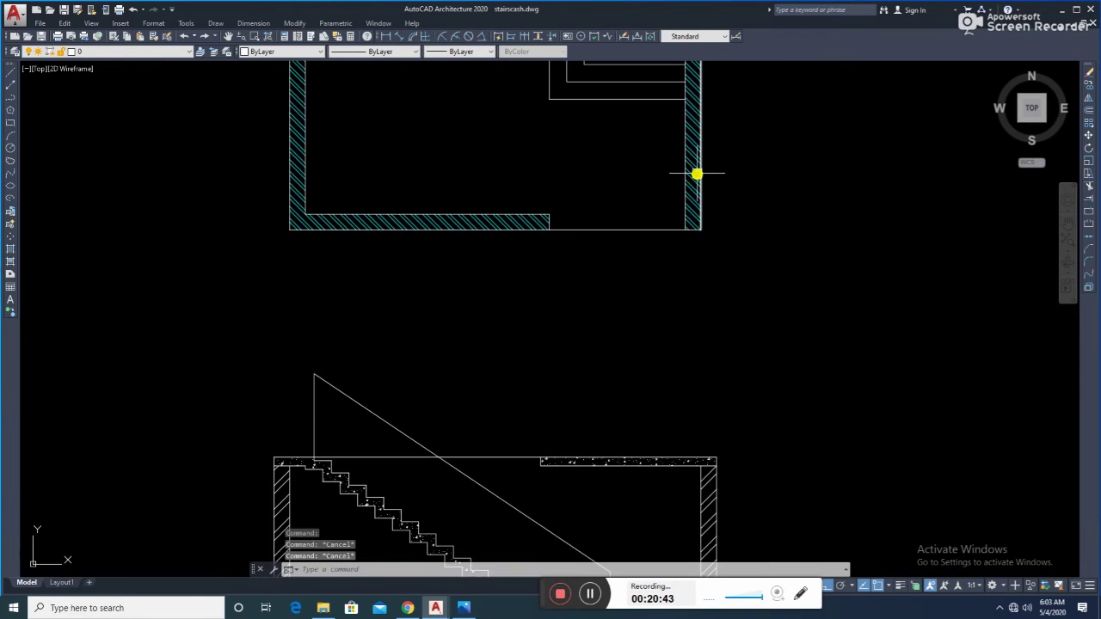
{"action": "left_click", "coordinate": [693, 171]}
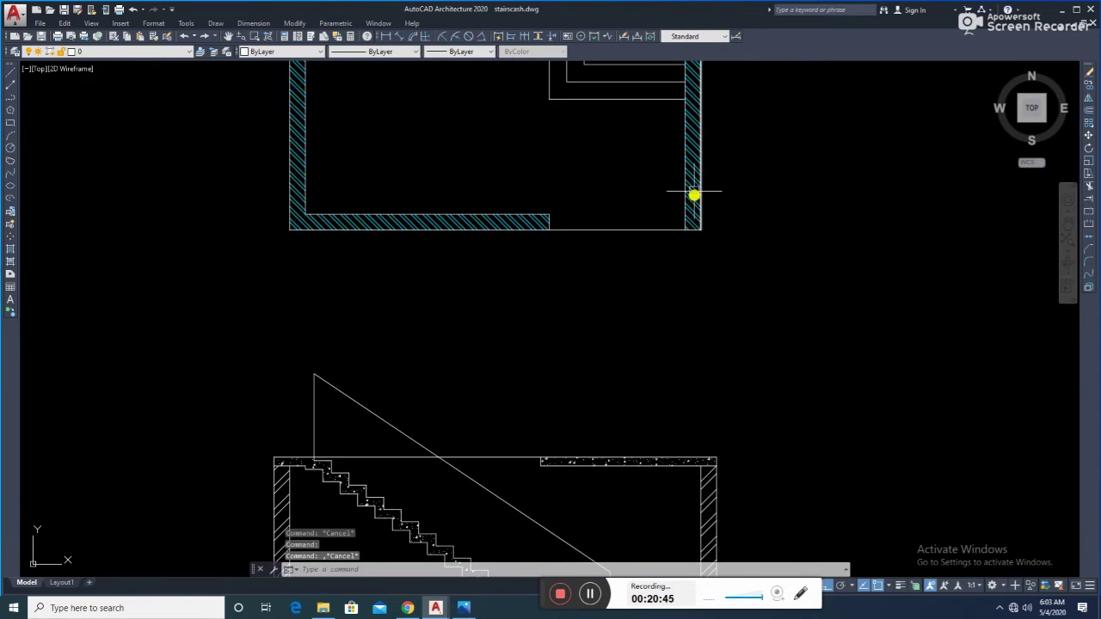
{"action": "scroll", "coordinate": [732, 231], "scroll_direction": "down", "scroll_amount": 5}
{"action": "type", "text": "ma"}
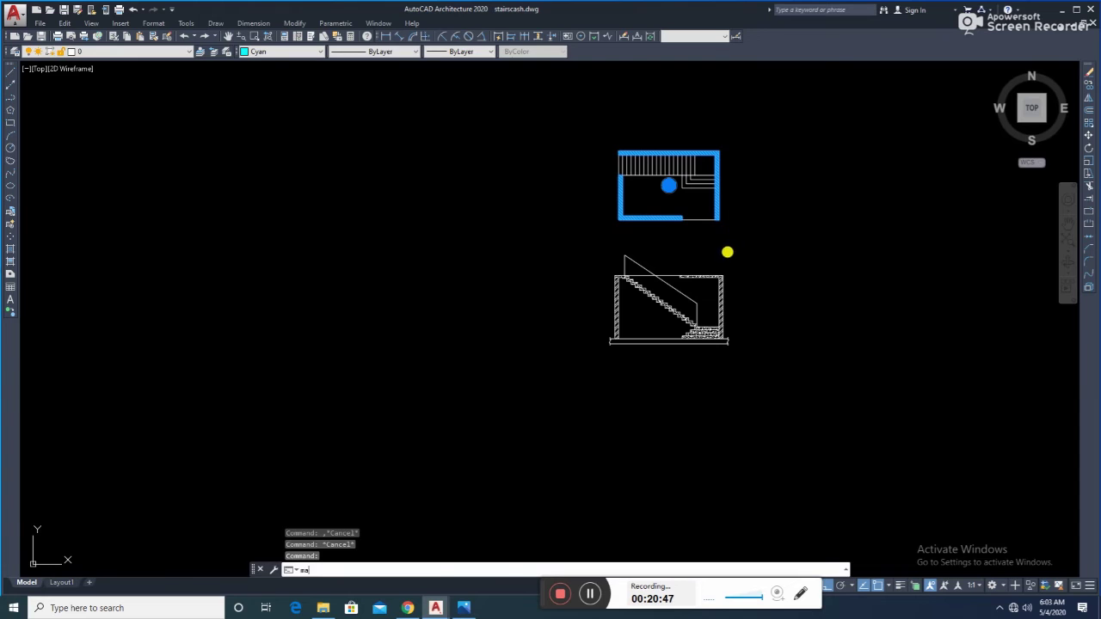
{"action": "key", "text": "Return"}
{"action": "scroll", "coordinate": [729, 257], "scroll_direction": "up", "scroll_amount": 6}
{"action": "left_click", "coordinate": [715, 250]}
{"action": "key", "text": "Escape"}
- Save stairscash.dwg
{"action": "scroll", "coordinate": [705, 256], "scroll_direction": "down", "scroll_amount": 2}
{"action": "scroll", "coordinate": [714, 249], "scroll_direction": "down", "scroll_amount": 2}
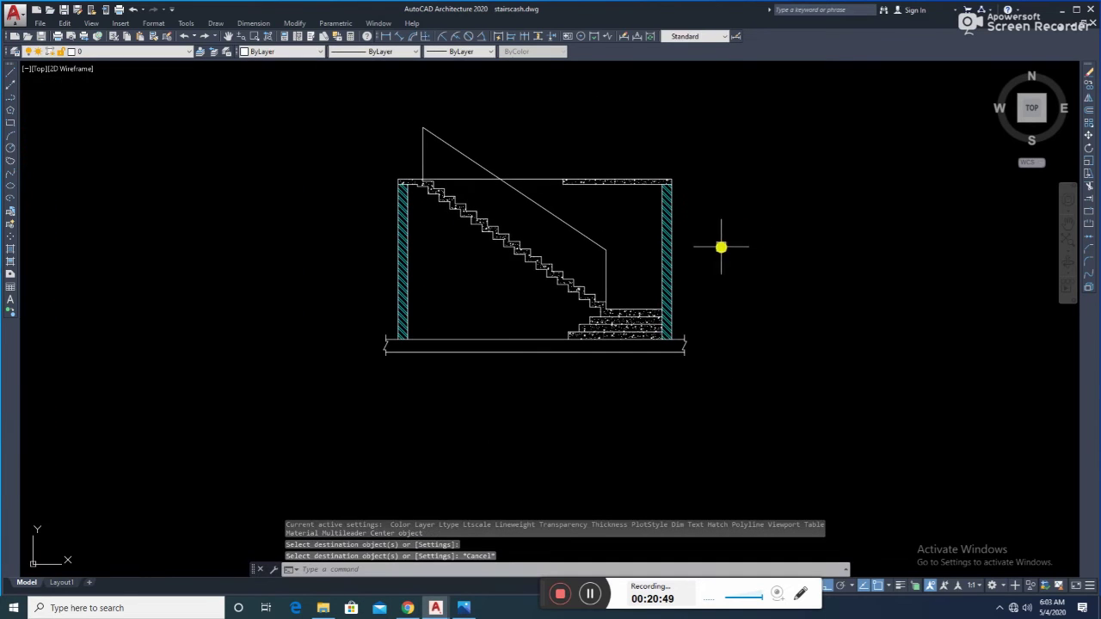
{"action": "key", "text": "ctrl+s"}
{"action": "scroll", "coordinate": [641, 344], "scroll_direction": "up", "scroll_amount": 2}
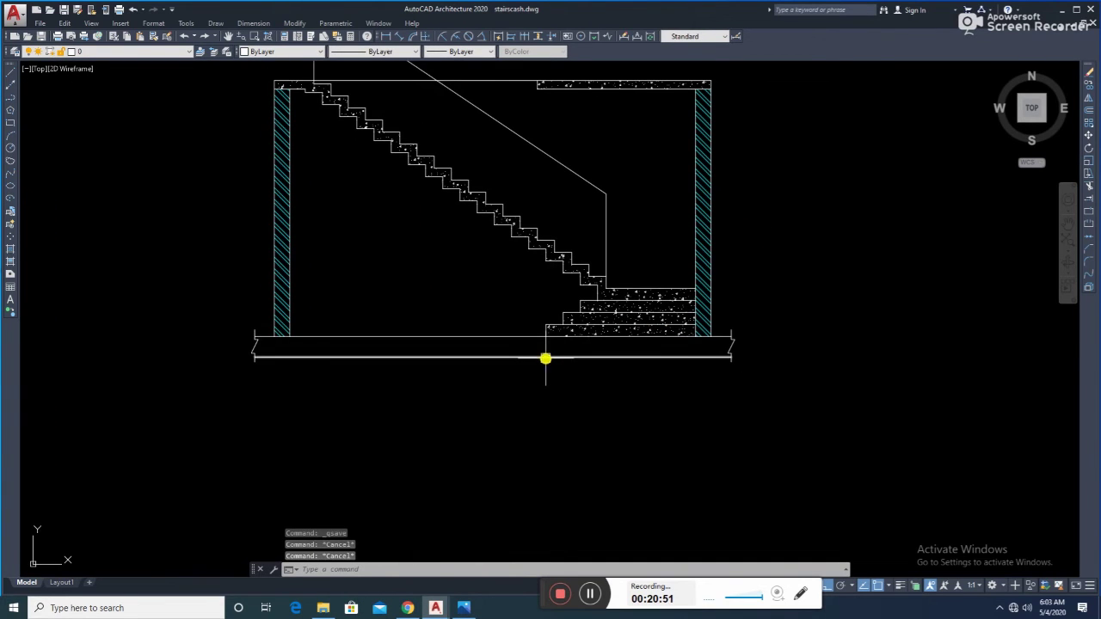
- Hatch the floor slab area beneath the staircase
{"action": "type", "text": "h"}
{"action": "key", "text": "Return"}
{"action": "left_click", "coordinate": [634, 153]}
{"action": "left_click", "coordinate": [461, 351]}
{"action": "key", "text": "Return"}
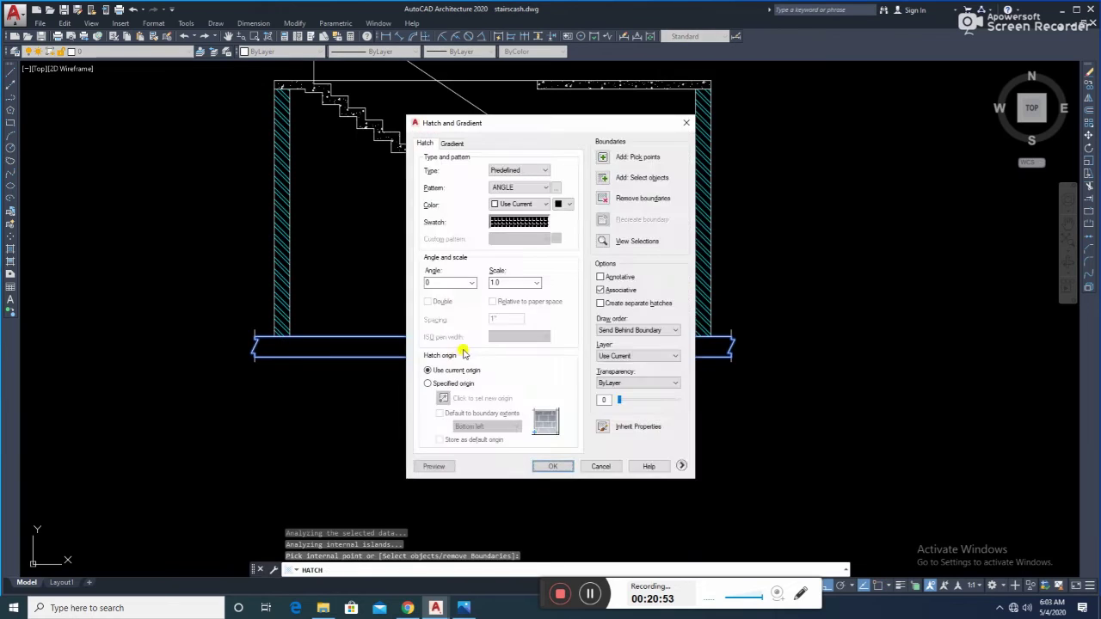
{"action": "key", "text": "Return"}
{"action": "scroll", "coordinate": [482, 342], "scroll_direction": "up", "scroll_amount": 5}
- Change the slab hatch to AR-SAND and lower its scale for a denser fill
{"action": "left_click", "coordinate": [473, 342]}
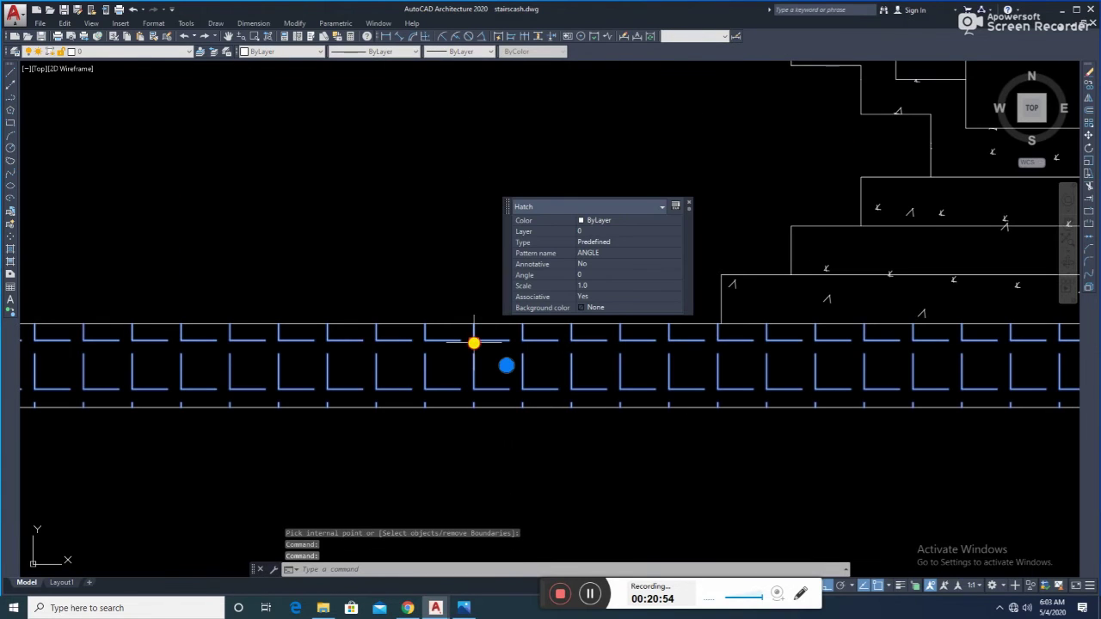
{"action": "left_click", "coordinate": [676, 248]}
{"action": "left_click", "coordinate": [679, 252]}
{"action": "scroll", "coordinate": [613, 243], "scroll_direction": "down", "scroll_amount": 2}
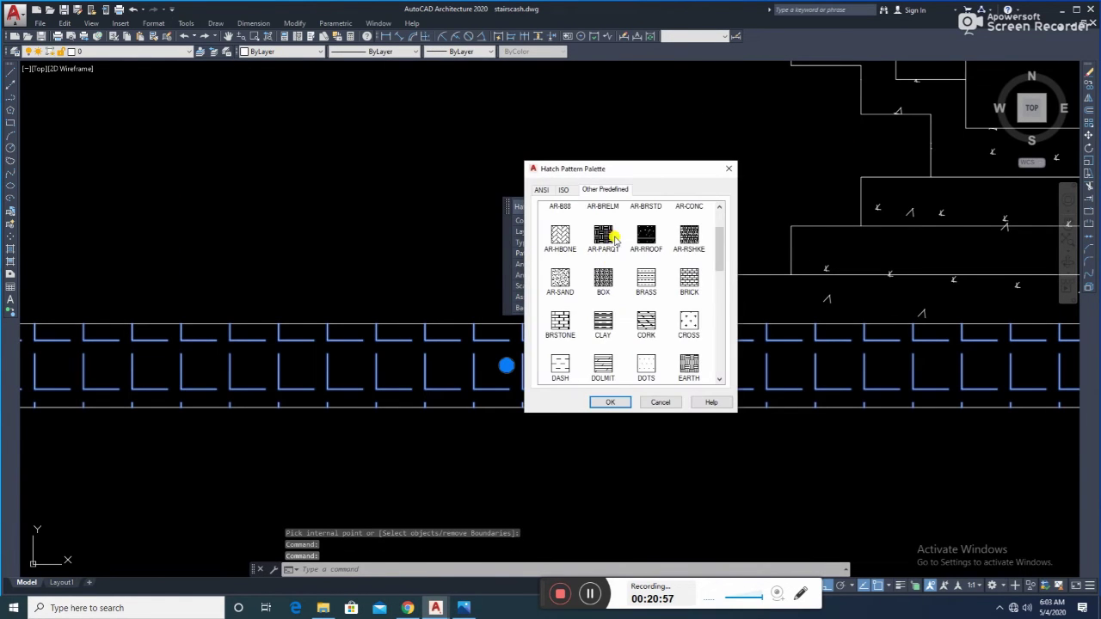
{"action": "scroll", "coordinate": [606, 242], "scroll_direction": "down", "scroll_amount": 2}
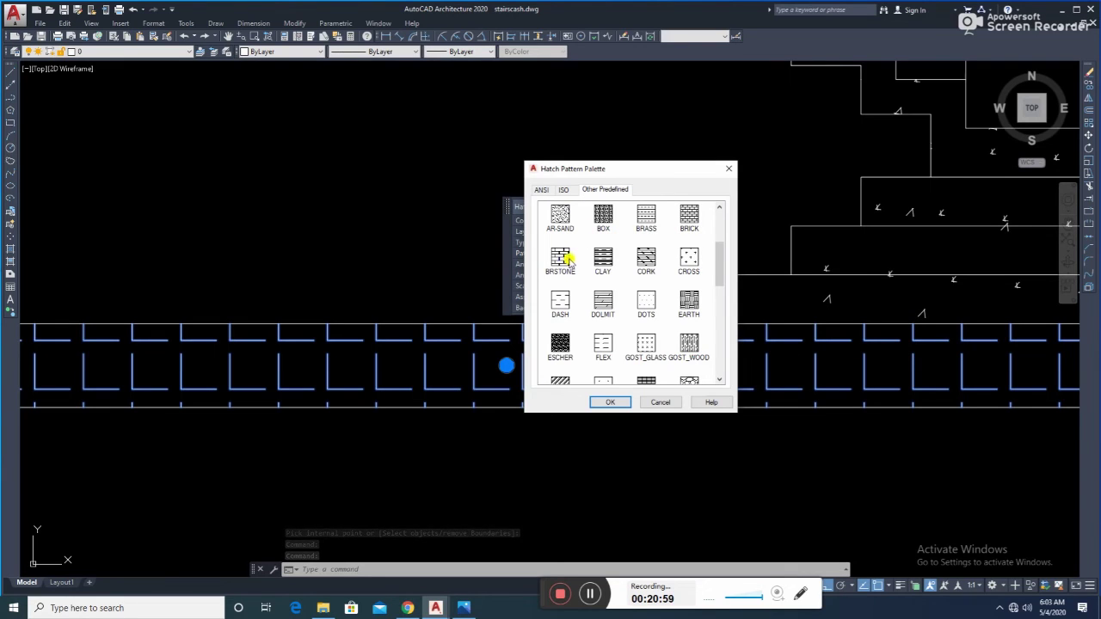
{"action": "double_click", "coordinate": [560, 216]}
{"action": "left_click", "coordinate": [599, 282]}
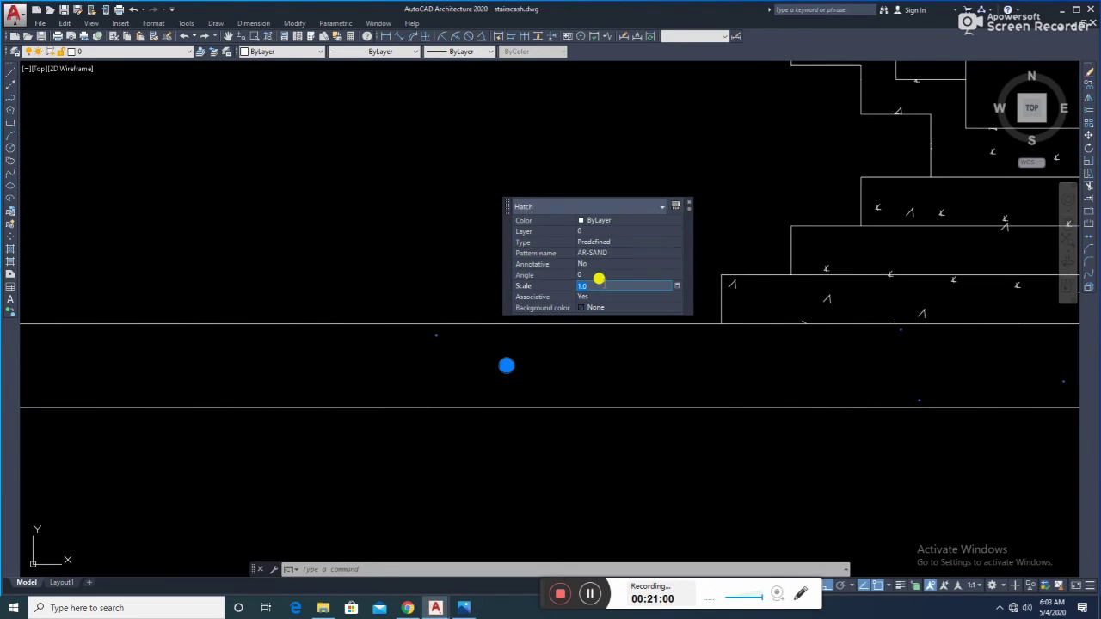
{"action": "key", "text": "Return"}
- Hatch the open spaces below and above the stair flight
{"action": "key", "text": "Escape"}
{"action": "scroll", "coordinate": [540, 435], "scroll_direction": "down", "scroll_amount": 5}
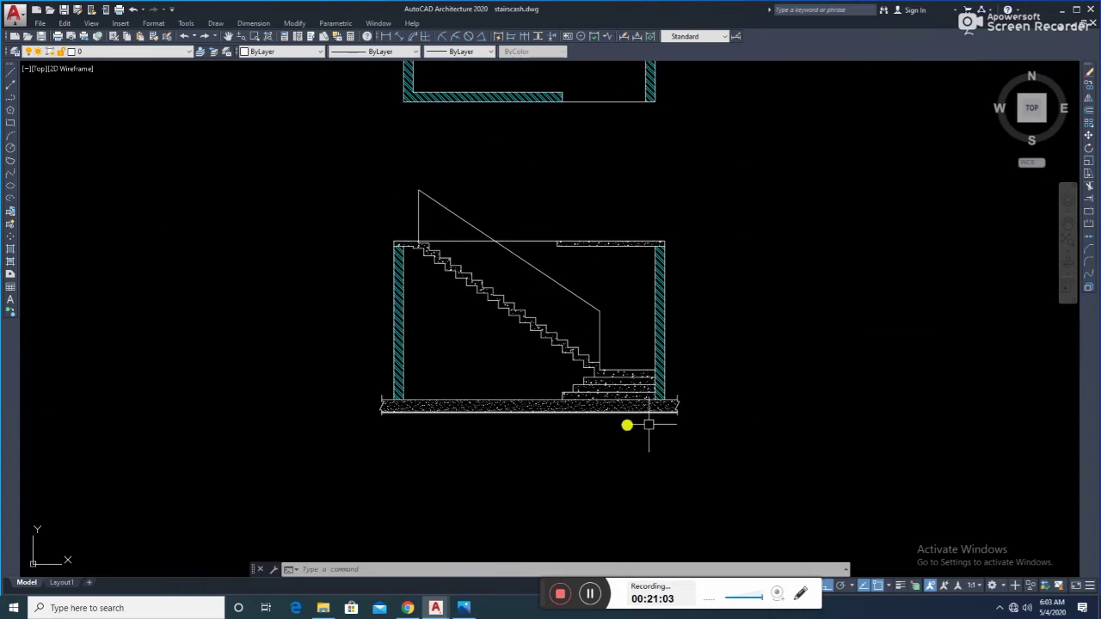
{"action": "scroll", "coordinate": [661, 396], "scroll_direction": "up", "scroll_amount": 2}
{"action": "mouse_move", "coordinate": [660, 395]}
{"action": "middle_mouse_down"}
{"action": "mouse_move", "coordinate": [701, 386]}
{"action": "mouse_move", "coordinate": [688, 399]}
{"action": "middle_mouse_up"}
{"action": "scroll", "coordinate": [700, 392], "scroll_direction": "down", "scroll_amount": 2}
{"action": "scroll", "coordinate": [679, 387], "scroll_direction": "up", "scroll_amount": 2}
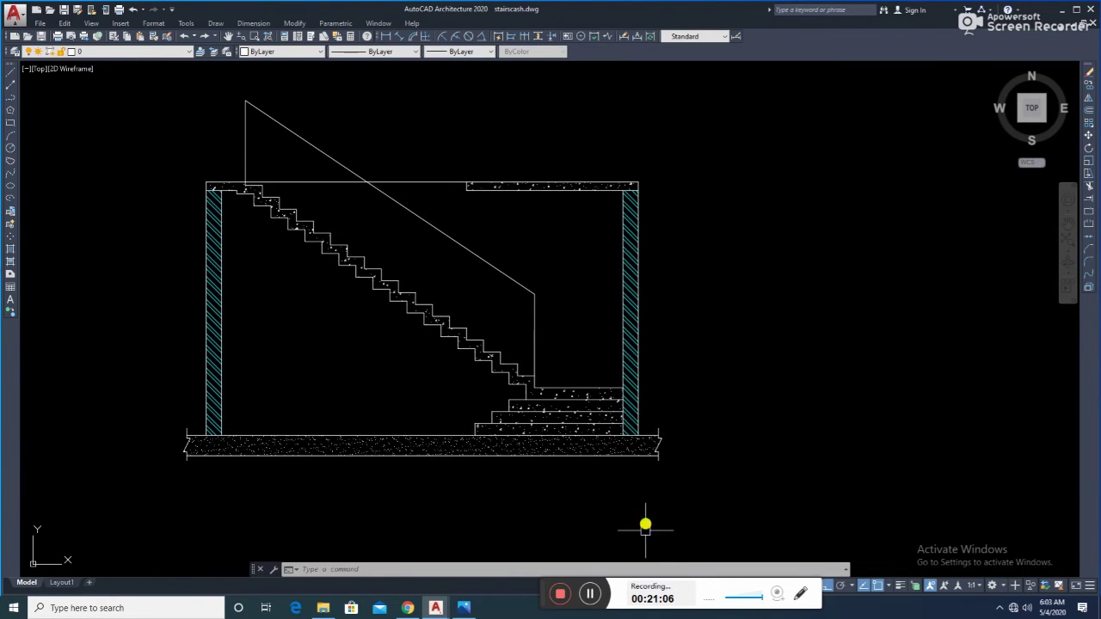
{"action": "scroll", "coordinate": [644, 527], "scroll_direction": "down", "scroll_amount": 2}
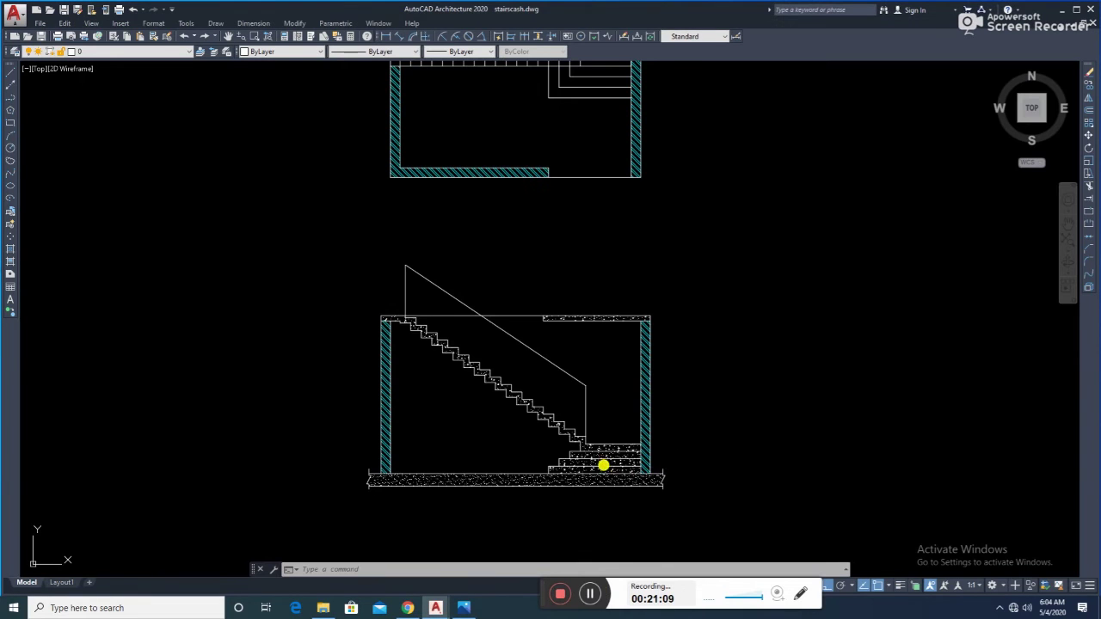
{"action": "middle_click_drag", "start_coordinate": [506, 430], "coordinate": [572, 435]}
{"action": "key", "text": "Escape"}
{"action": "key", "text": "Escape"}
{"action": "type", "text": "h"}
{"action": "key", "text": "Return"}
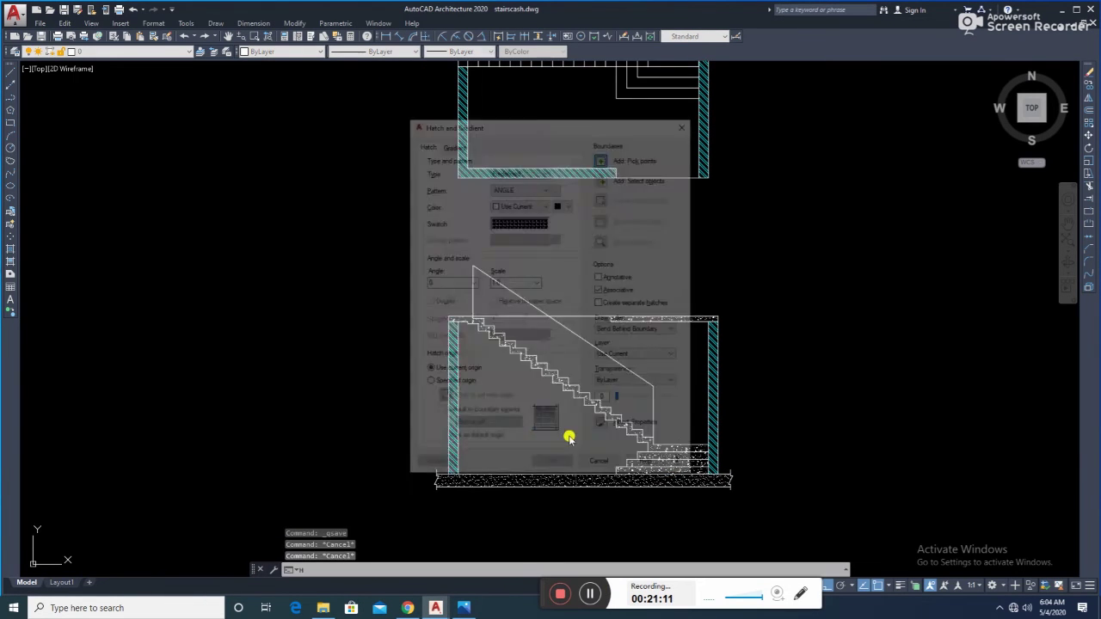
{"action": "key", "text": "alt+k"}
{"action": "left_click", "coordinate": [563, 428]}
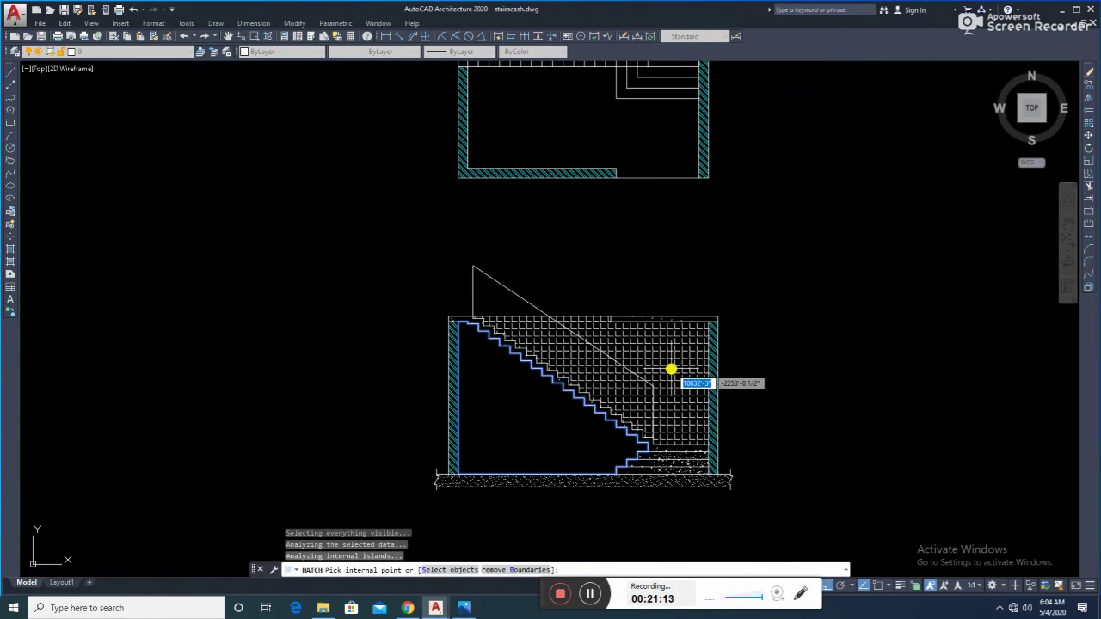
{"action": "left_click", "coordinate": [670, 368]}
{"action": "key", "text": "Return"}
{"action": "key", "text": "Return"}
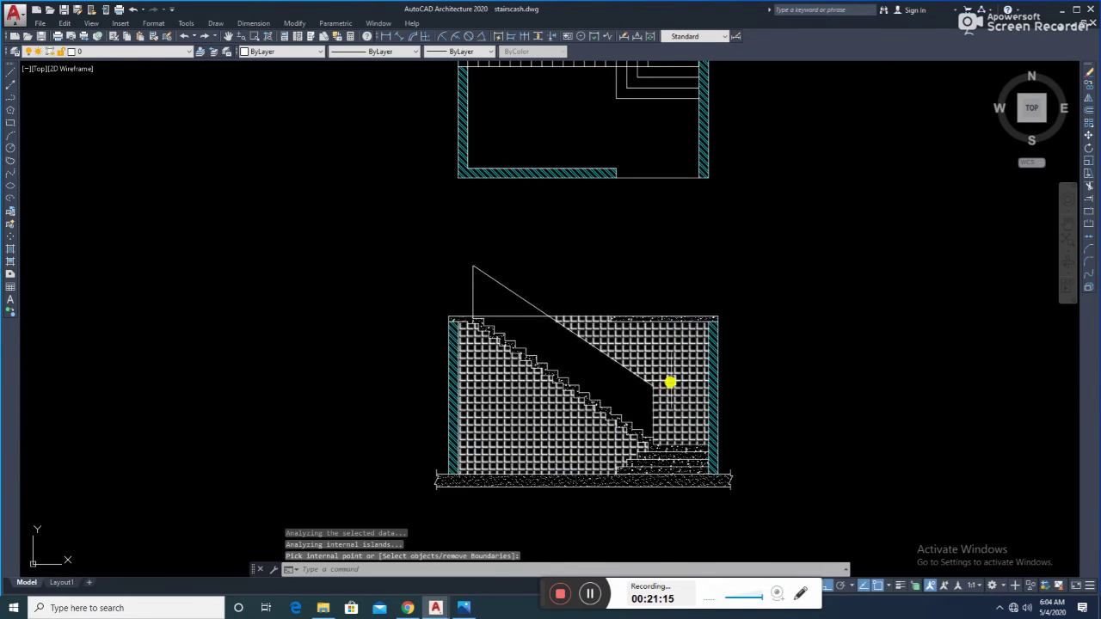
{"action": "left_click", "coordinate": [676, 373]}
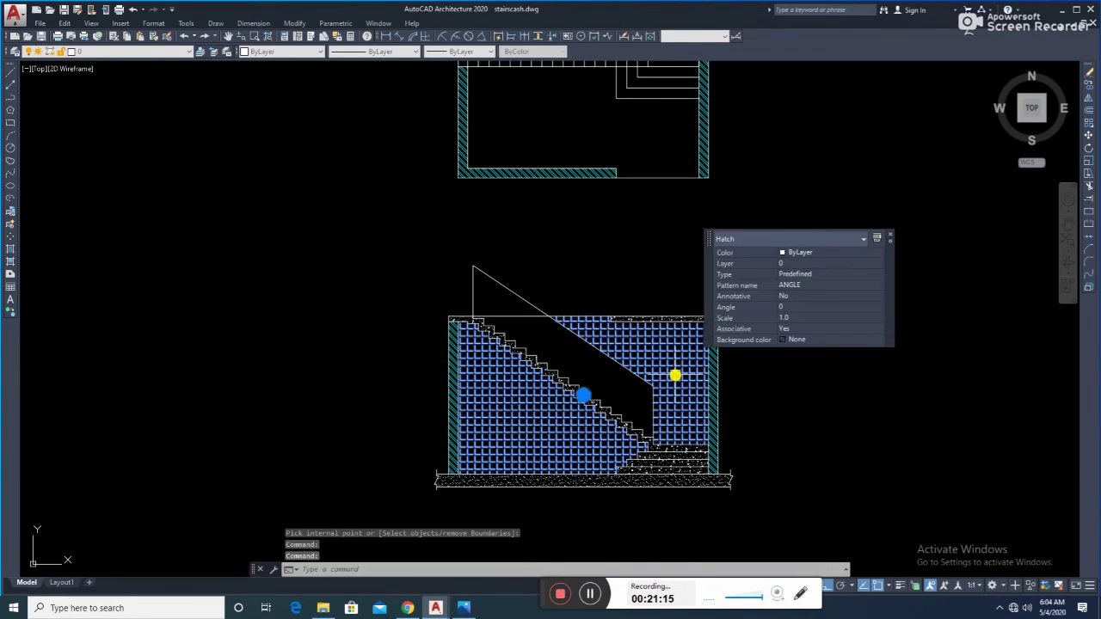
- Change the new hatch's pattern to SOLID fill
{"action": "left_click", "coordinate": [879, 296]}
{"action": "left_click", "coordinate": [879, 284]}
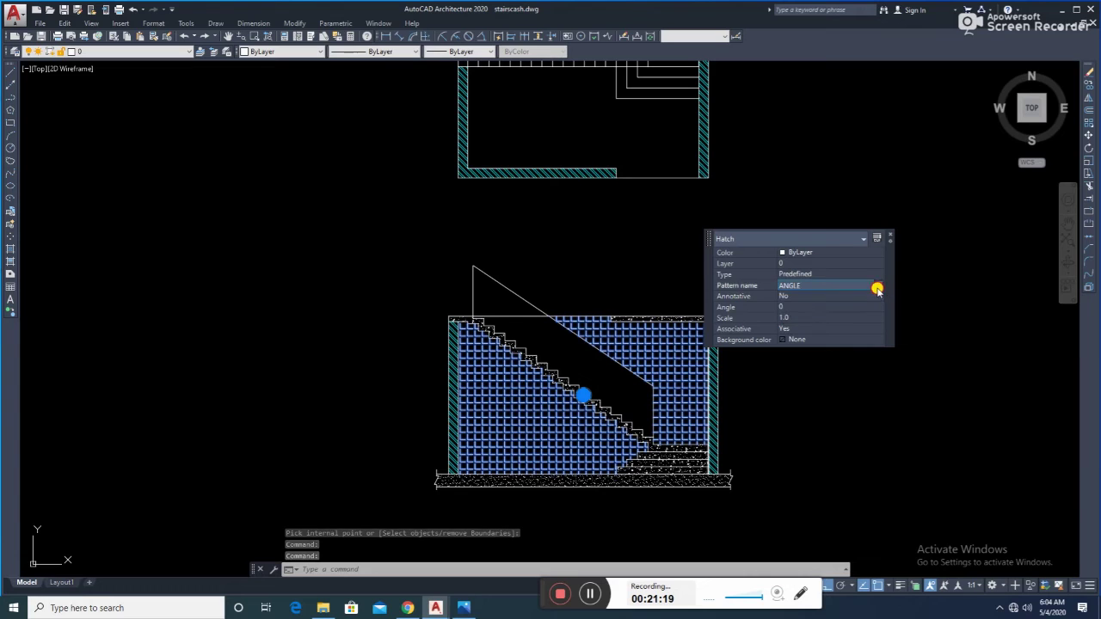
{"action": "left_click", "coordinate": [878, 285]}
{"action": "double_click", "coordinate": [561, 208]}
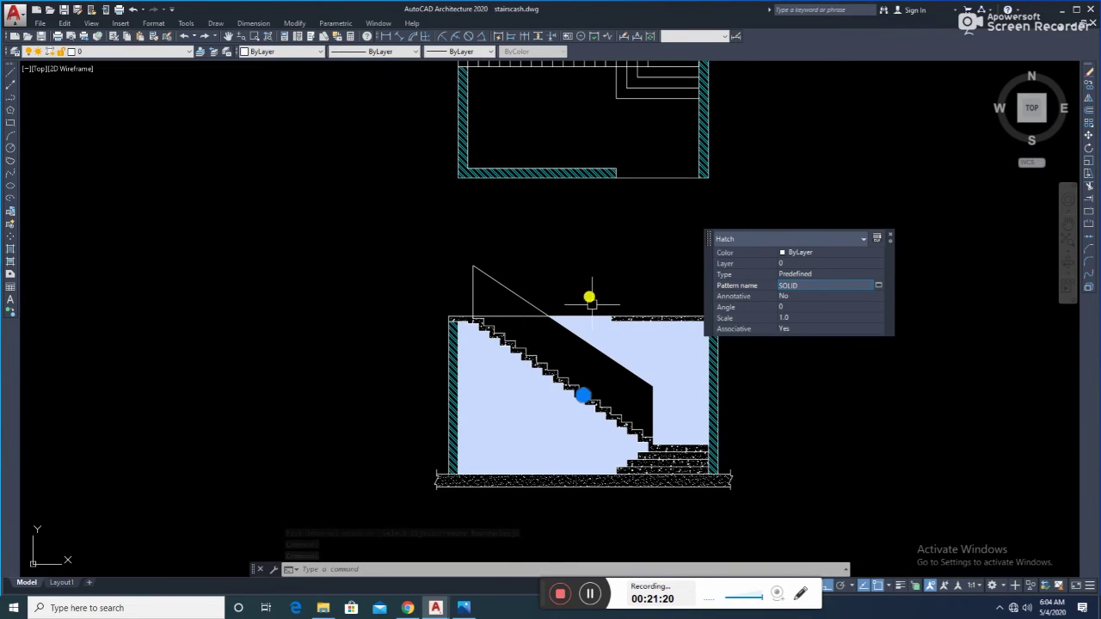
{"action": "key", "text": "Escape"}
- Reselect the solid fill around the stair and confirm its pattern type
{"action": "left_click", "coordinate": [516, 444]}
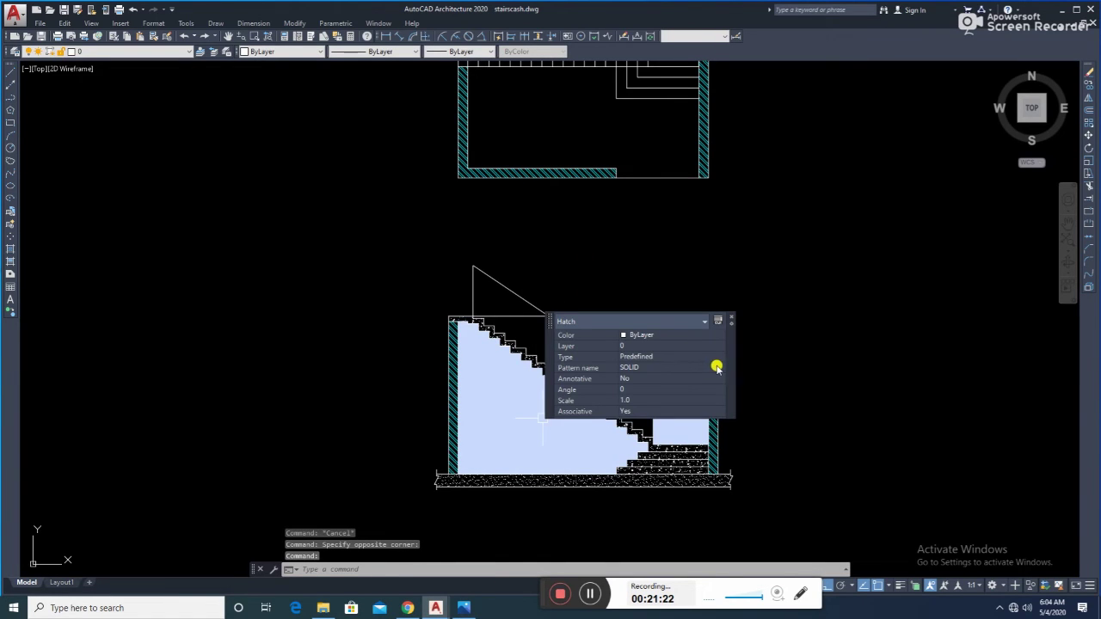
{"action": "left_click", "coordinate": [717, 359]}
{"action": "left_click", "coordinate": [717, 359]}
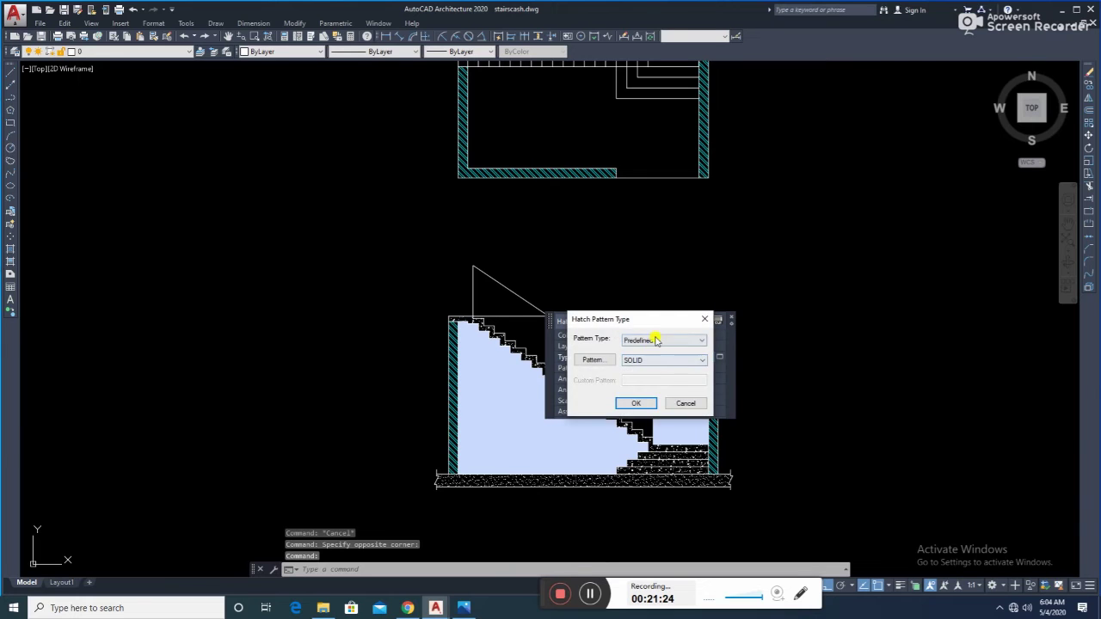
{"action": "key", "text": "Escape"}
{"action": "key", "text": "Escape"}
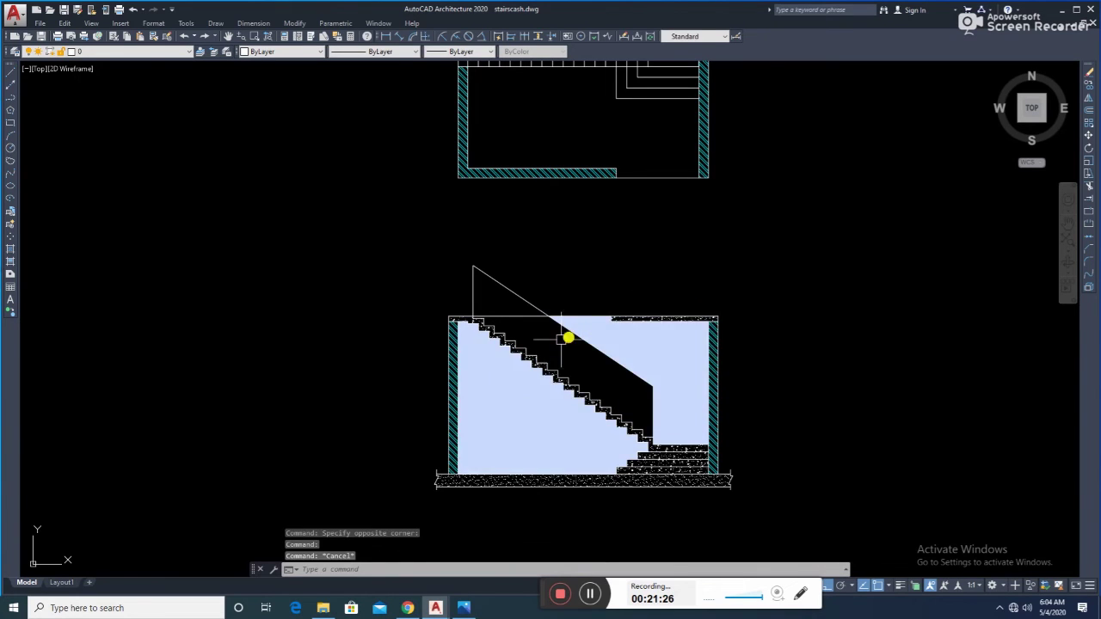
{"action": "left_click", "coordinate": [497, 399]}
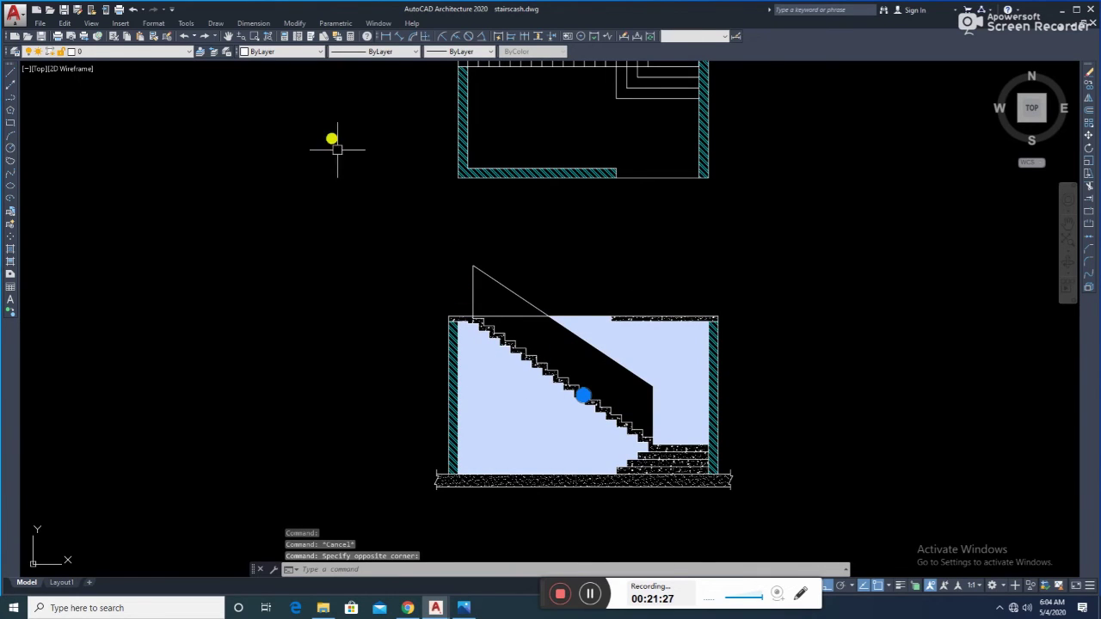
- Recolour the stair's solid fill to index colour 253 gray, after previewing 35, 53 and 23
{"action": "left_click", "coordinate": [255, 53]}
{"action": "left_click", "coordinate": [287, 143]}
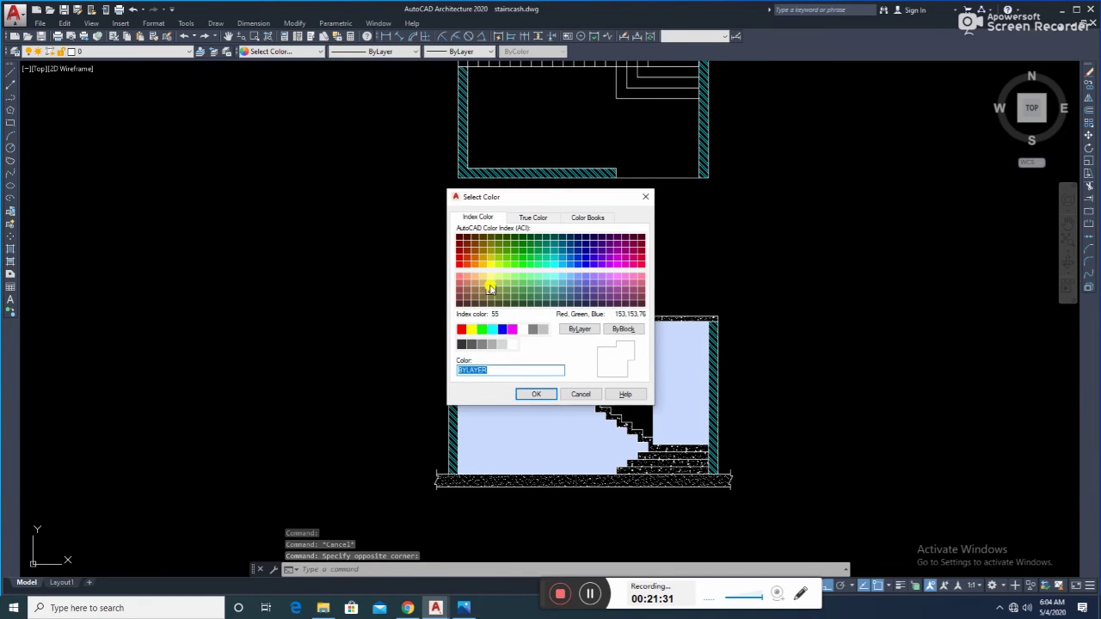
{"action": "left_click", "coordinate": [492, 344]}
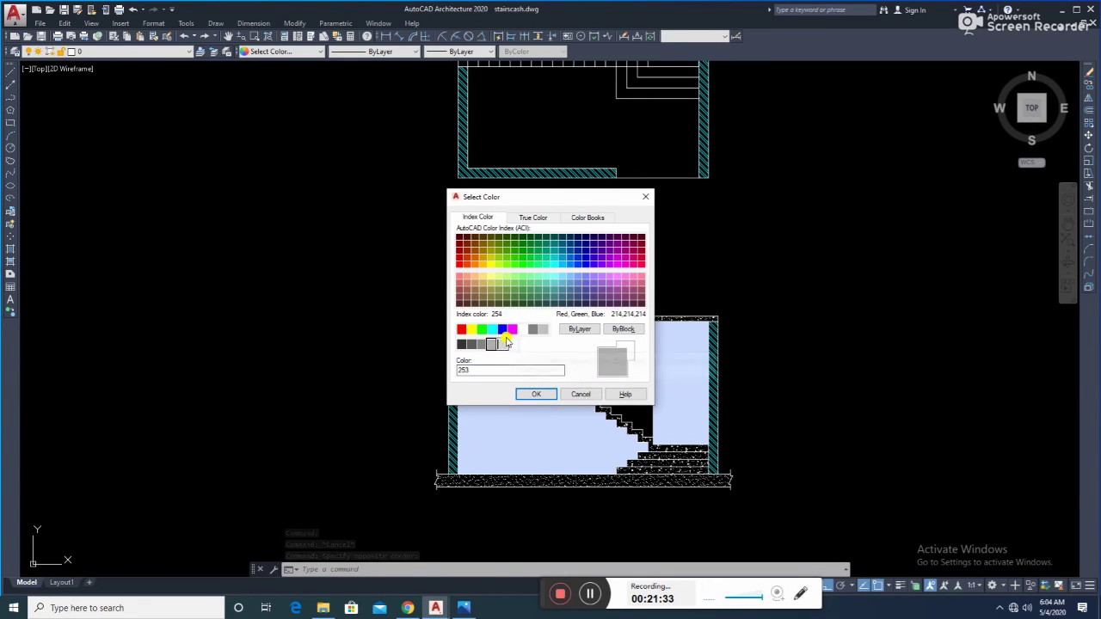
{"action": "left_click", "coordinate": [474, 290]}
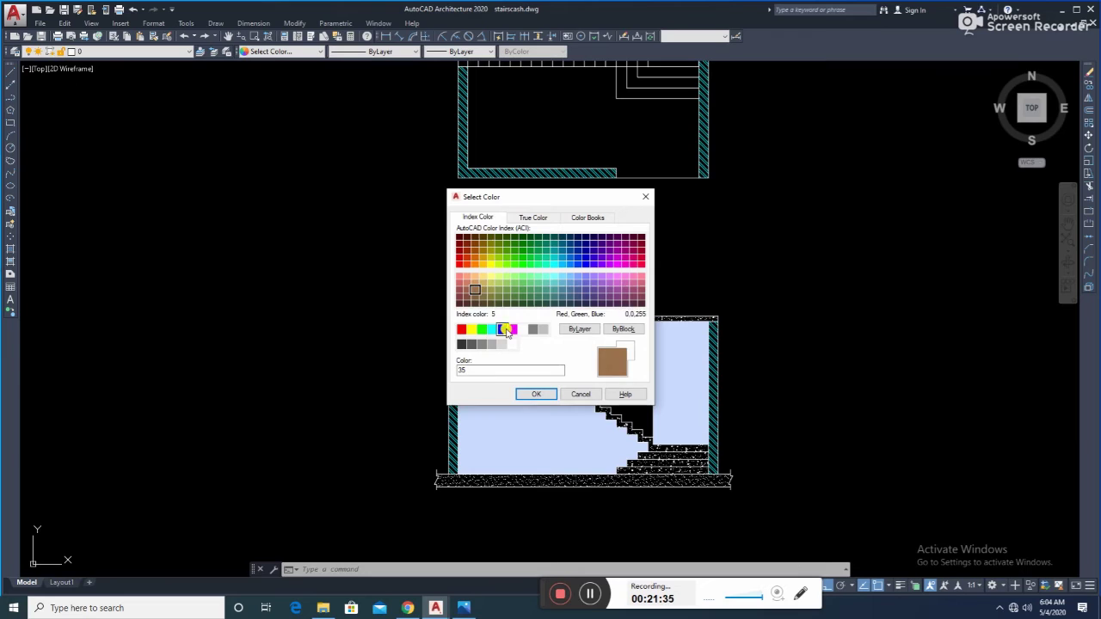
{"action": "left_click", "coordinate": [488, 287]}
{"action": "left_click", "coordinate": [483, 290]}
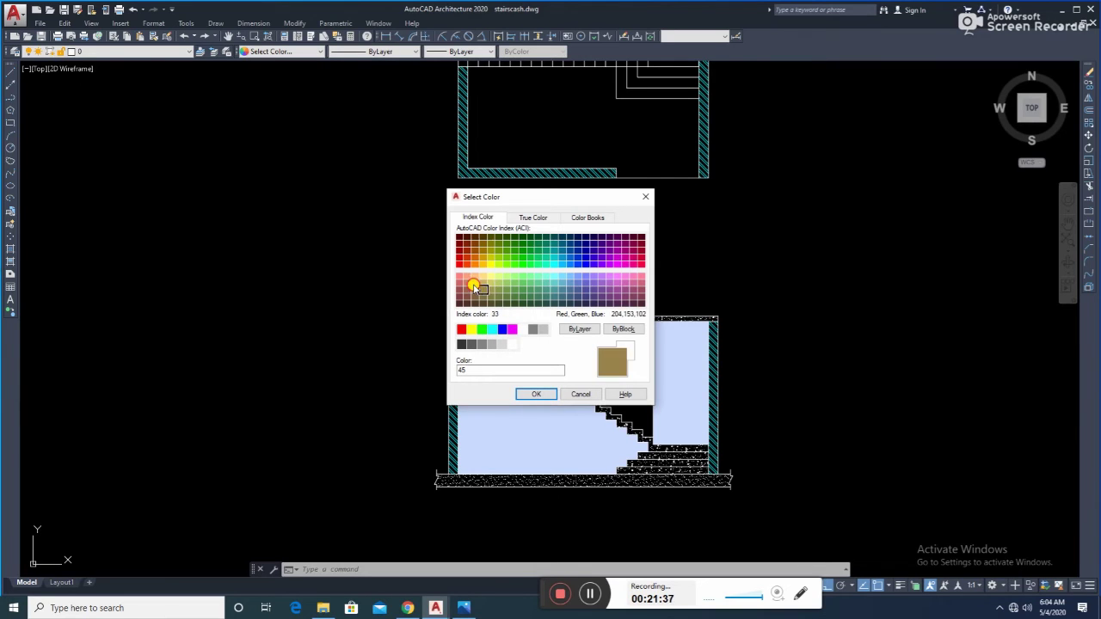
{"action": "left_click", "coordinate": [467, 280]}
{"action": "left_click", "coordinate": [464, 283]}
{"action": "left_click", "coordinate": [481, 344]}
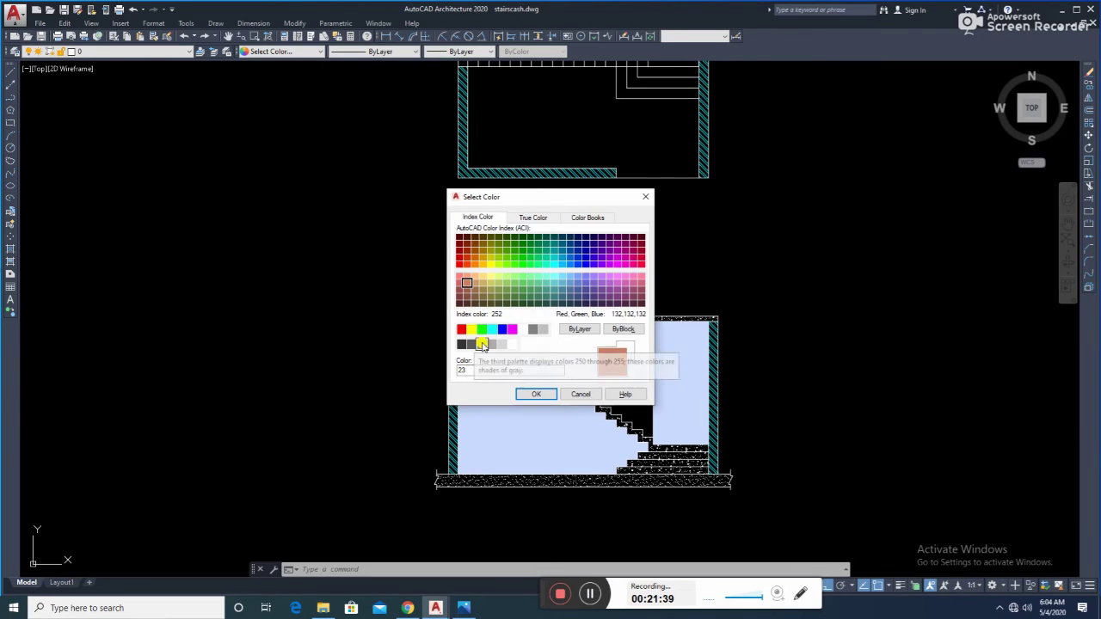
{"action": "left_click", "coordinate": [490, 344]}
{"action": "left_click", "coordinate": [533, 394]}
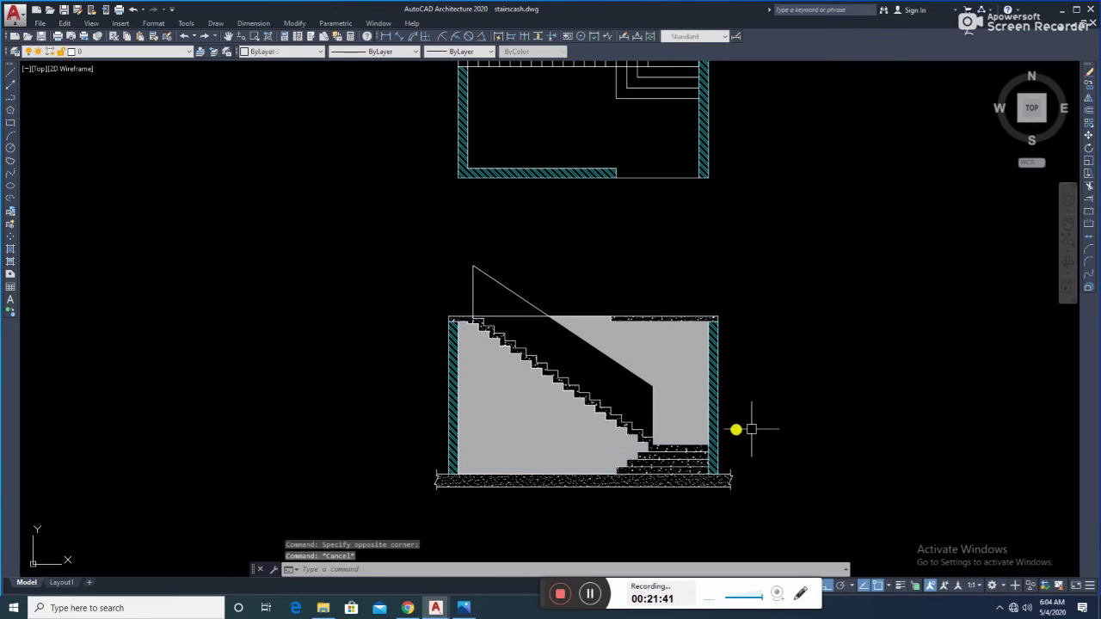
- Run HATCH on the panel between the stair and diagonal and the triangle above
{"action": "scroll", "coordinate": [521, 363], "scroll_direction": "up", "scroll_amount": 3}
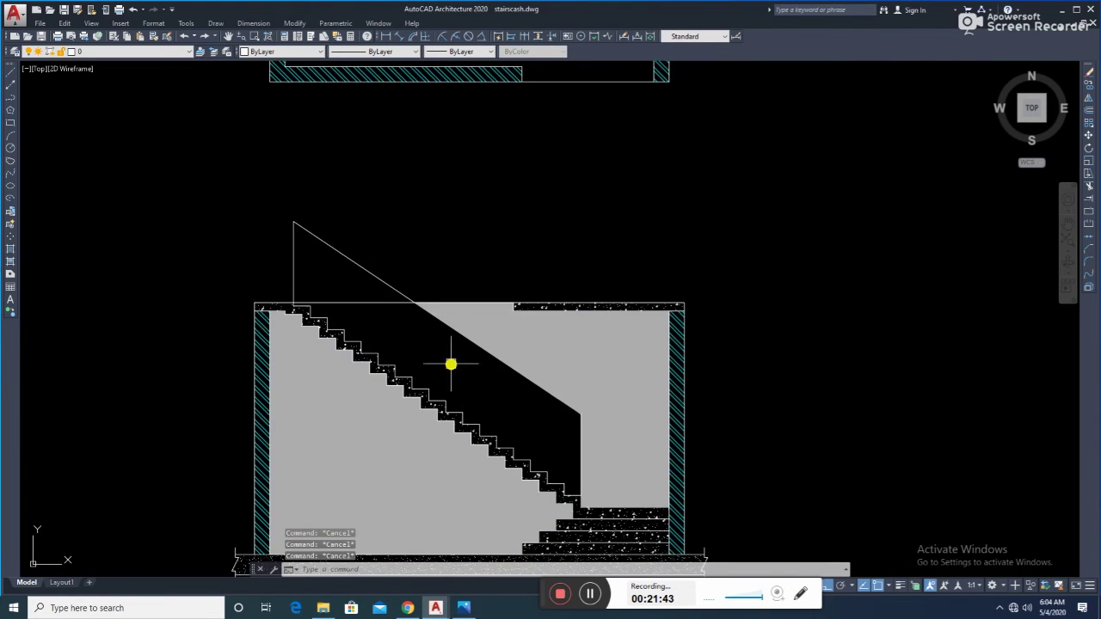
{"action": "middle_click_drag", "start_coordinate": [450, 361], "coordinate": [443, 295]}
{"action": "middle_click_drag", "start_coordinate": [717, 336], "coordinate": [622, 305]}
{"action": "scroll", "coordinate": [621, 308], "scroll_direction": "down", "scroll_amount": 2}
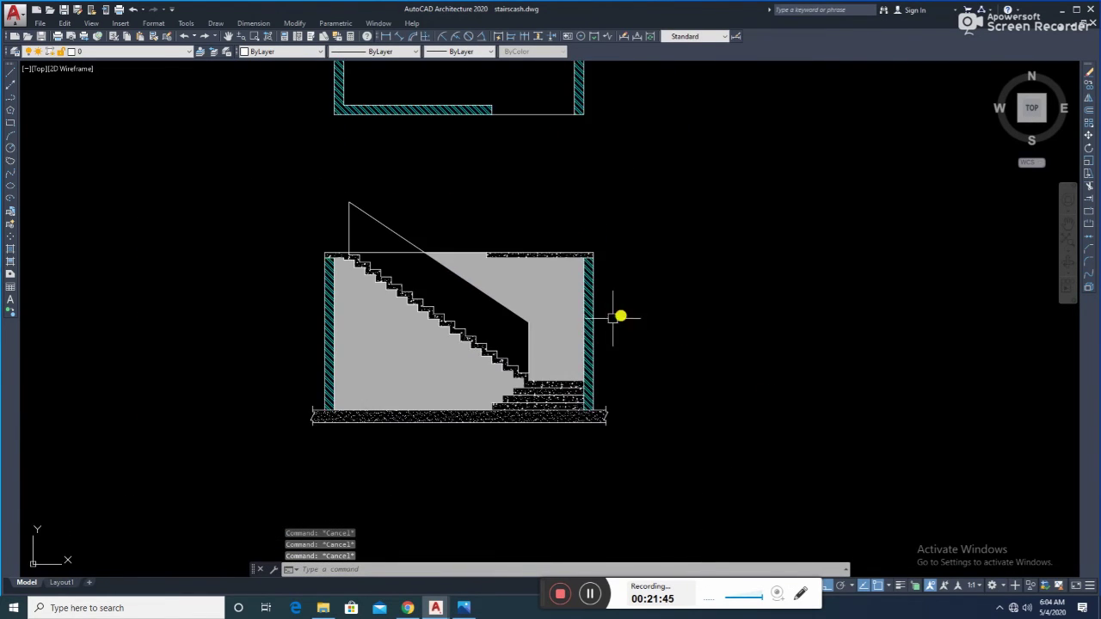
{"action": "scroll", "coordinate": [606, 318], "scroll_direction": "up", "scroll_amount": 2}
{"action": "type", "text": "h"}
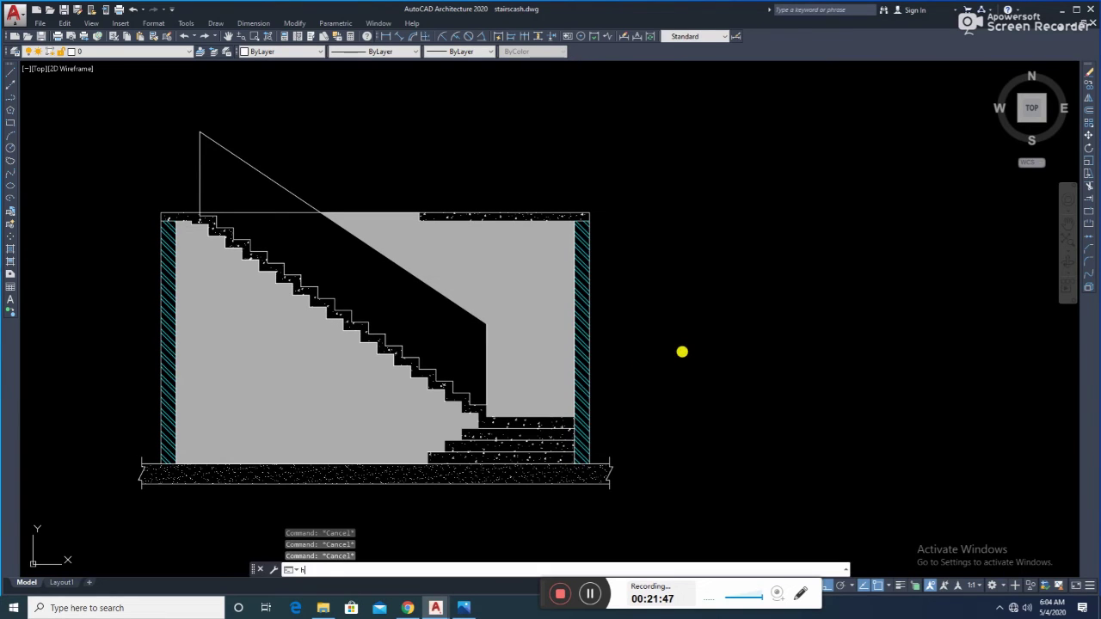
{"action": "key", "text": "Return"}
{"action": "left_click", "coordinate": [619, 152]}
{"action": "left_click", "coordinate": [457, 335]}
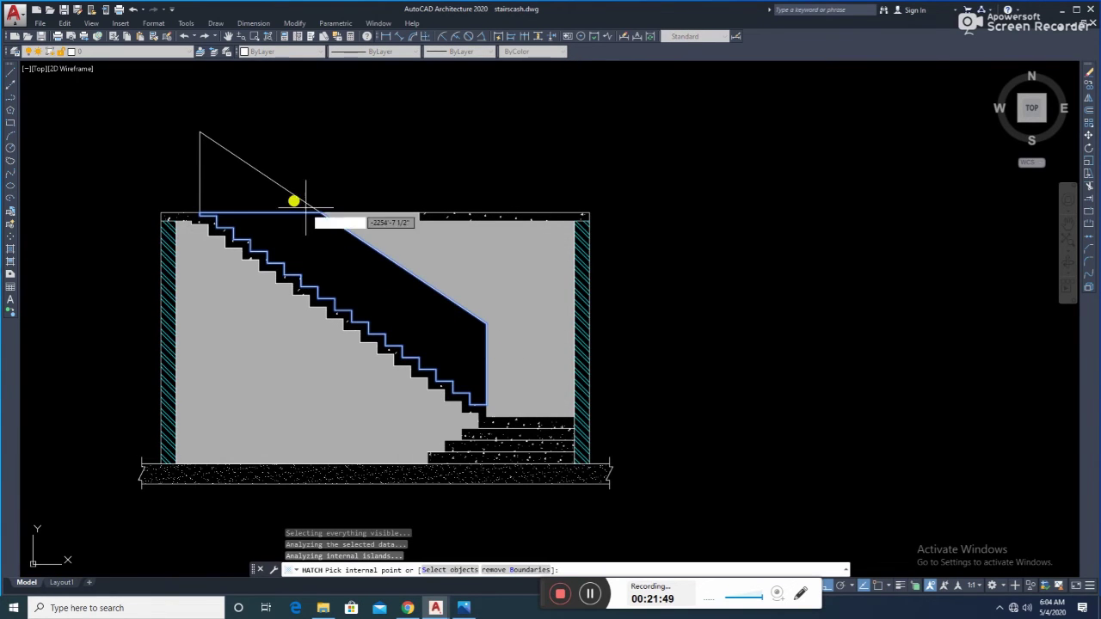
{"action": "left_click", "coordinate": [267, 195]}
{"action": "key", "text": "Return"}
- Erase the unwanted grid hatch and restart HATCH for Hatch and Gradient
{"action": "key", "text": "Return"}
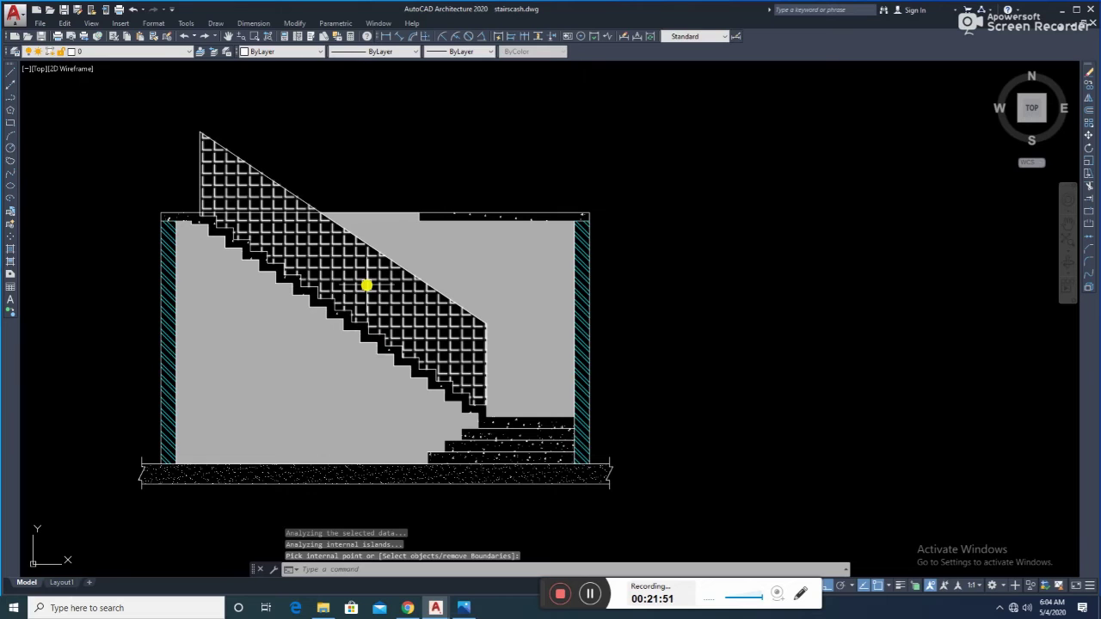
{"action": "left_click", "coordinate": [366, 285]}
{"action": "type", "text": "e"}
{"action": "key", "text": "Return"}
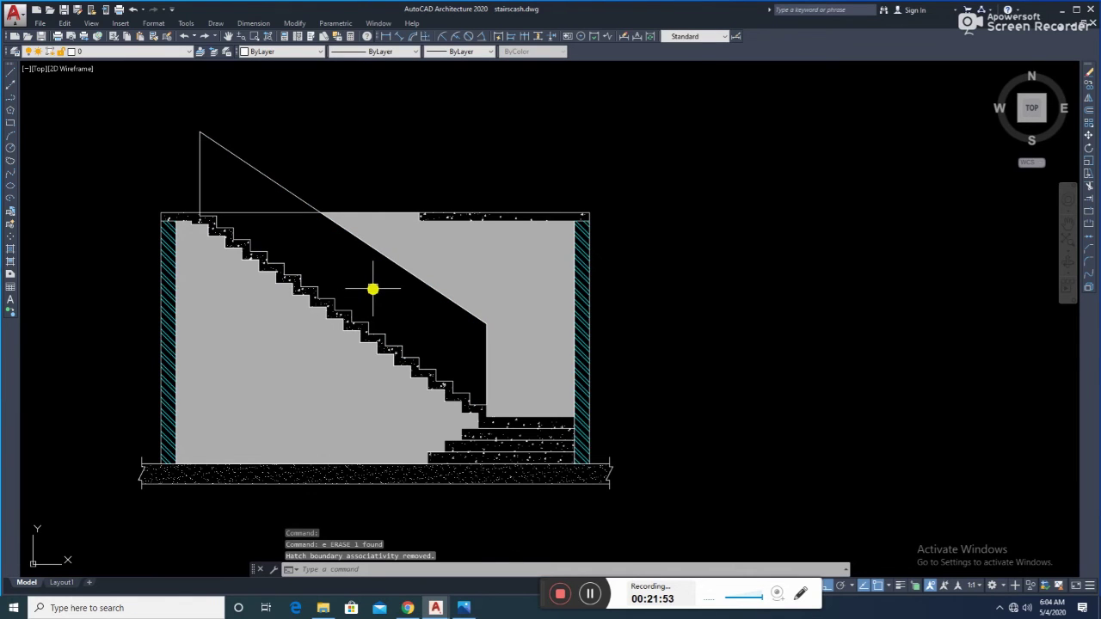
{"action": "type", "text": "h"}
{"action": "key", "text": "Return"}
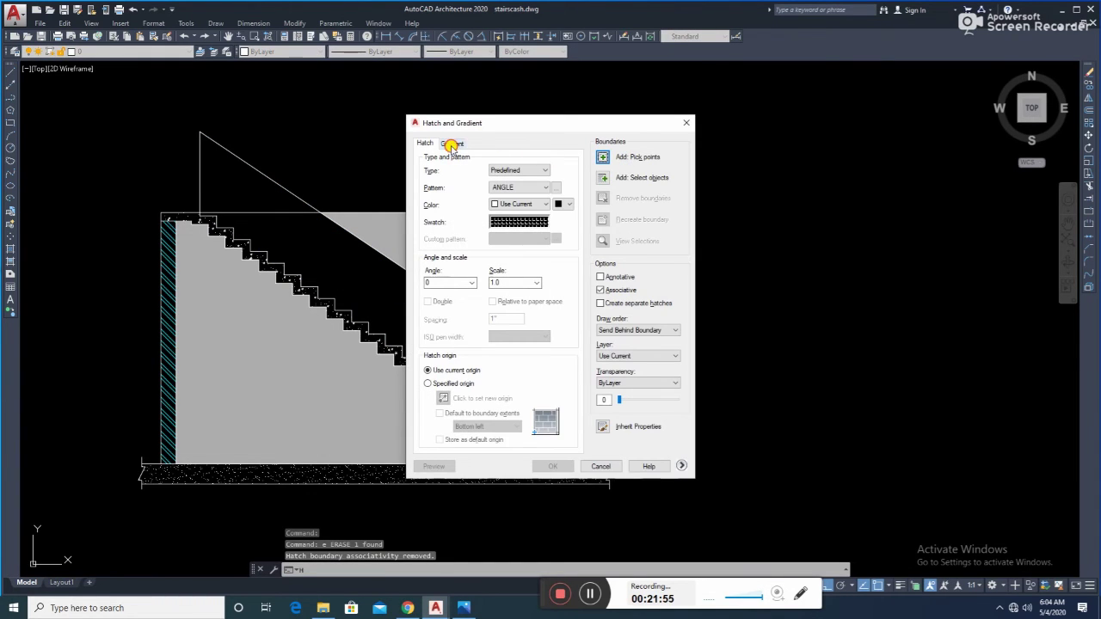
- Set a gradient with Color 1 cyan 121 and Color 2 gray 253
{"action": "left_click", "coordinate": [451, 145]}
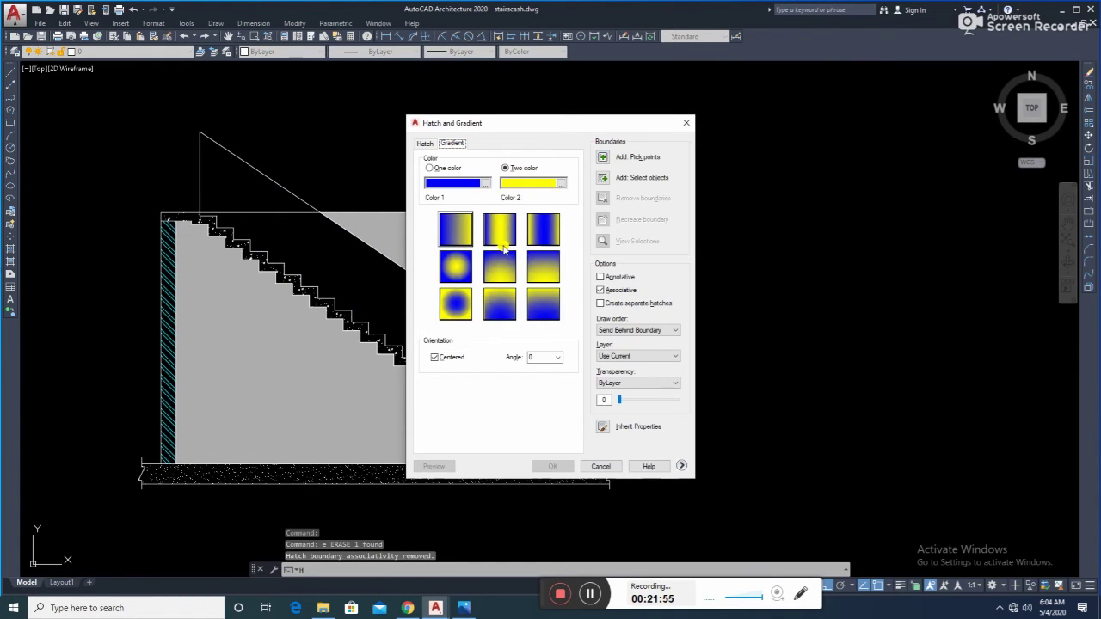
{"action": "left_click", "coordinate": [560, 183]}
{"action": "left_click", "coordinate": [492, 344]}
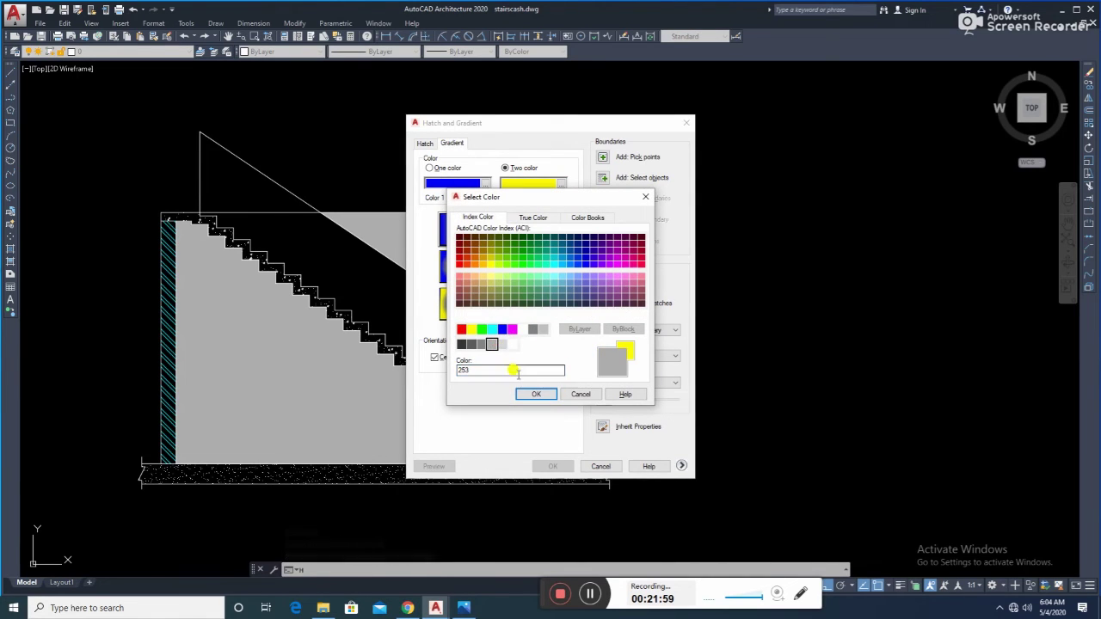
{"action": "left_click", "coordinate": [536, 394]}
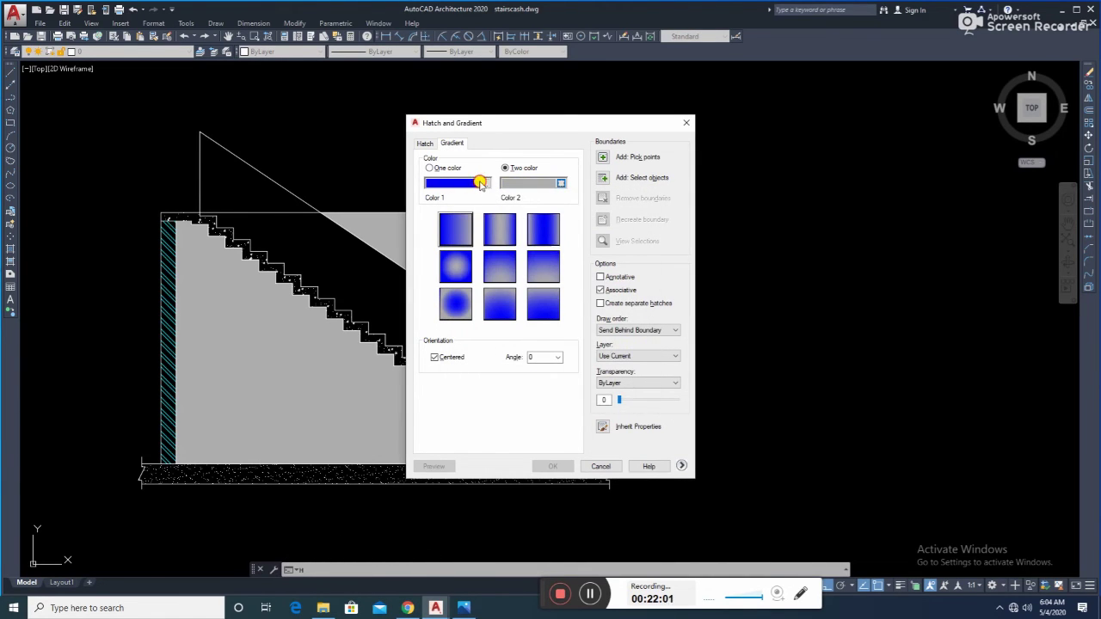
{"action": "left_click", "coordinate": [486, 184]}
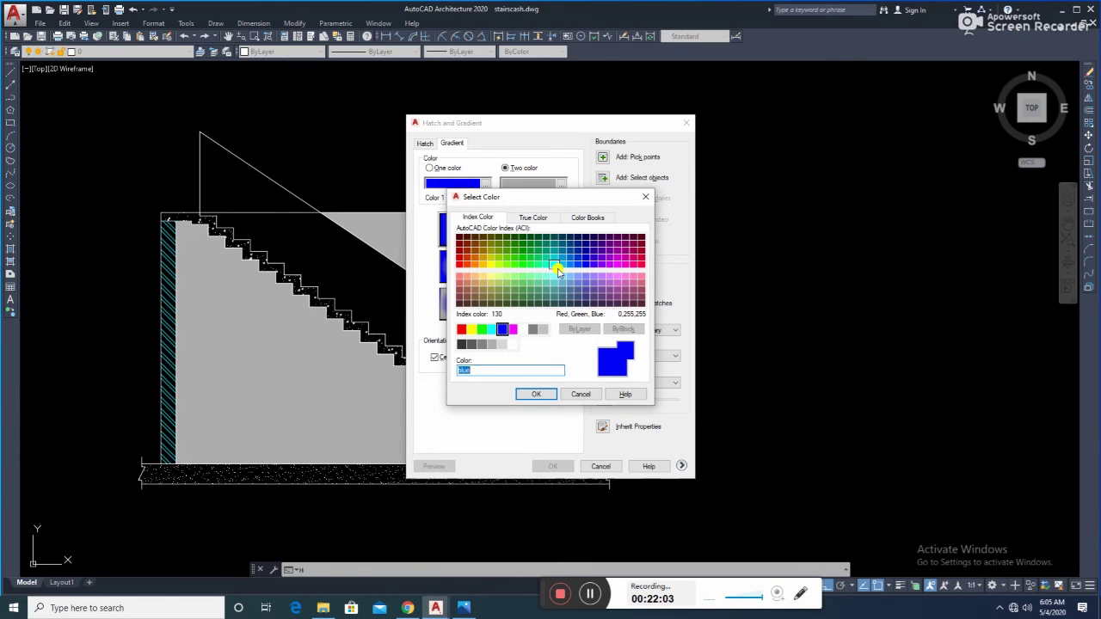
{"action": "left_click", "coordinate": [547, 277]}
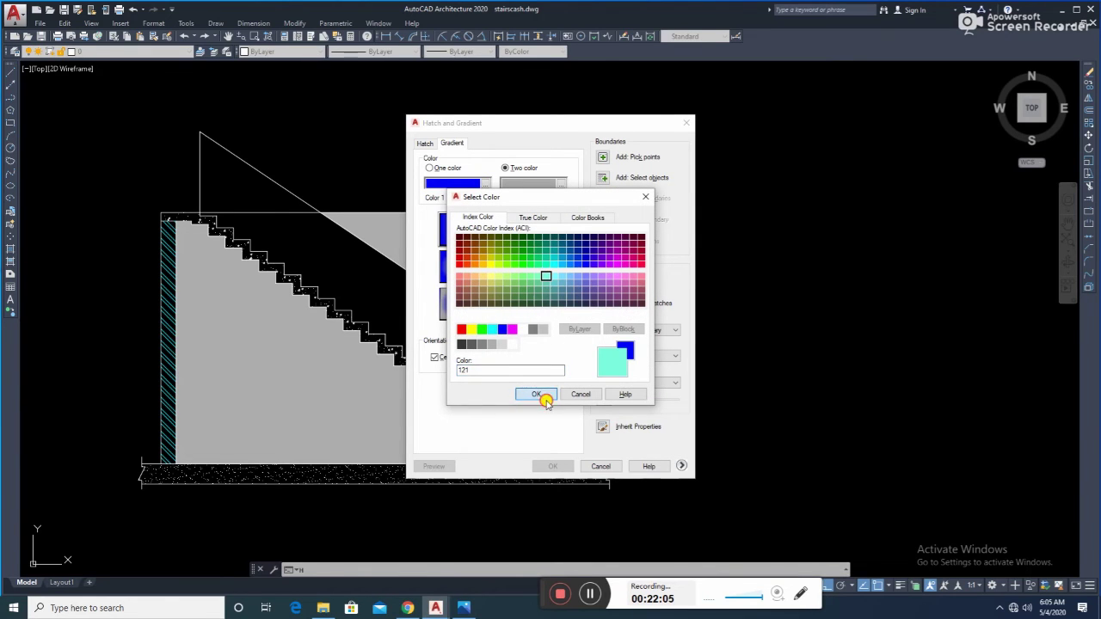
{"action": "left_click", "coordinate": [536, 394]}
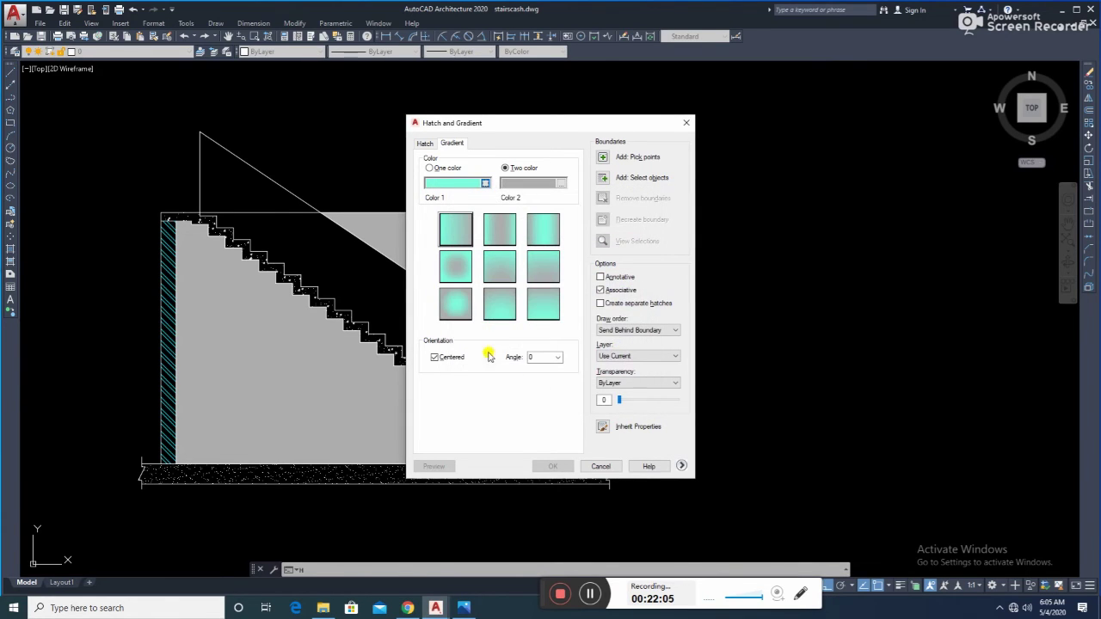
- Apply the gradient to the handrail panel above the stair
{"action": "left_click", "coordinate": [602, 159]}
{"action": "left_click", "coordinate": [439, 307]}
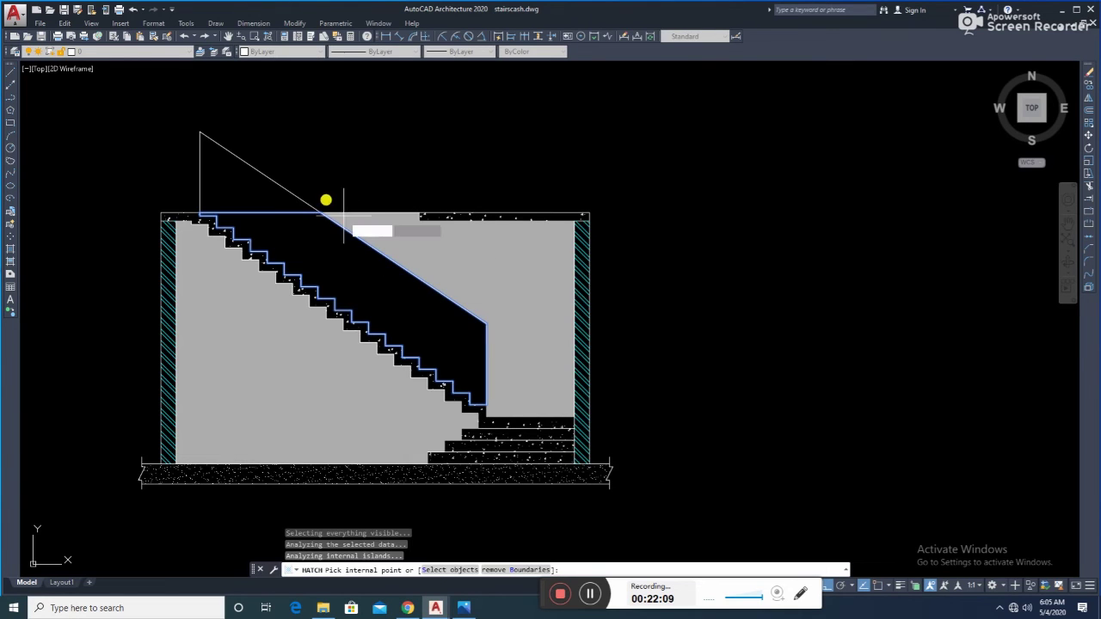
{"action": "key", "text": "Return"}
{"action": "key", "text": "Return"}
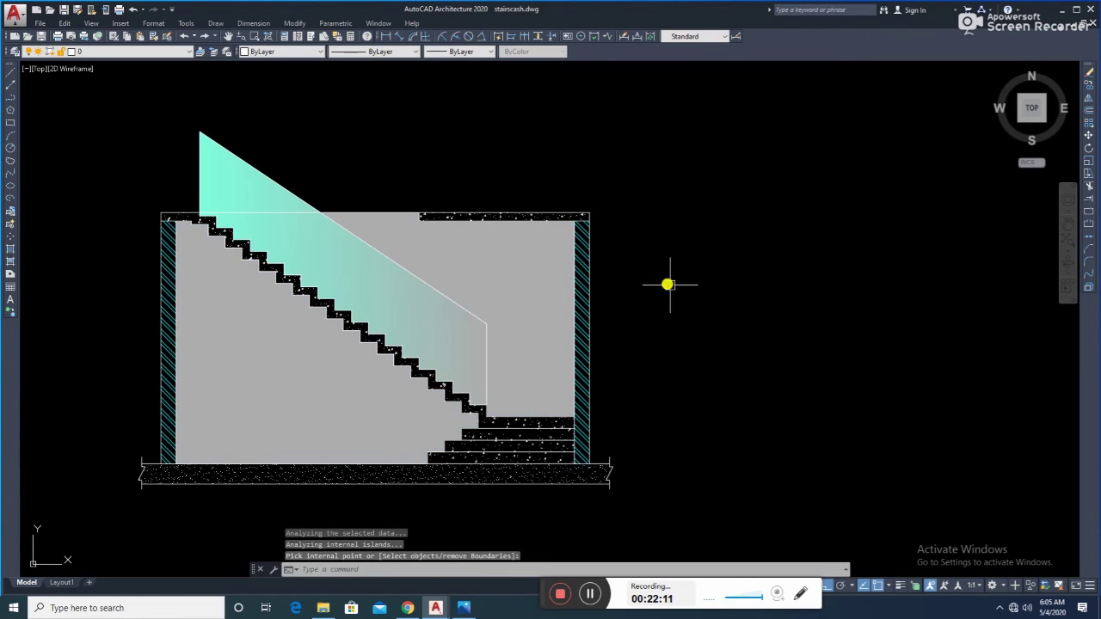
{"action": "key", "text": "Escape"}
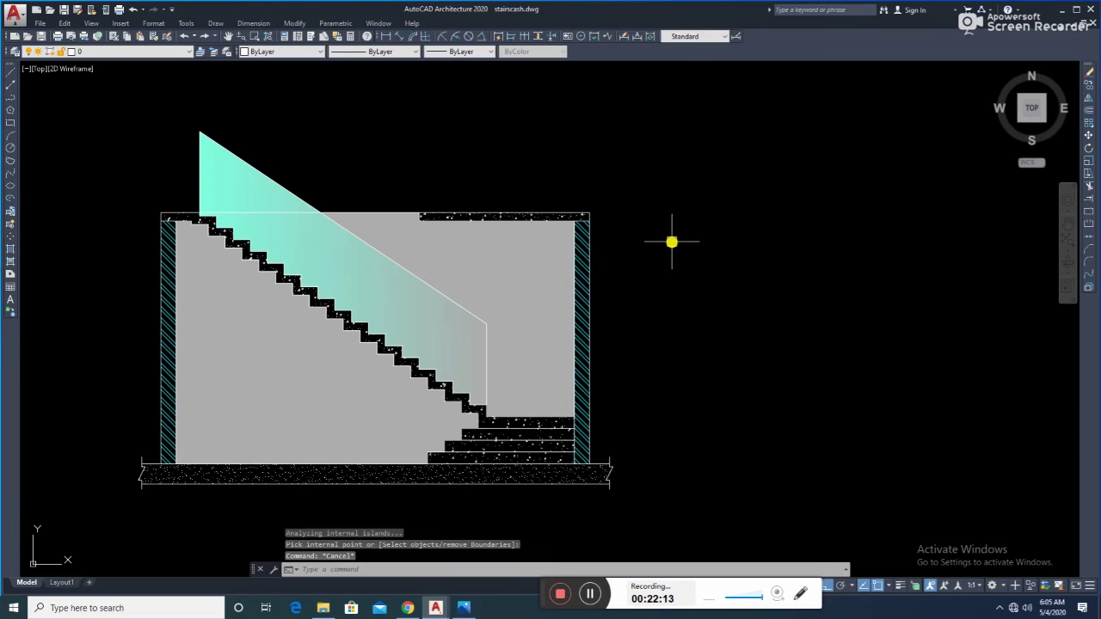
{"action": "scroll", "coordinate": [671, 242], "scroll_direction": "down", "scroll_amount": 2}
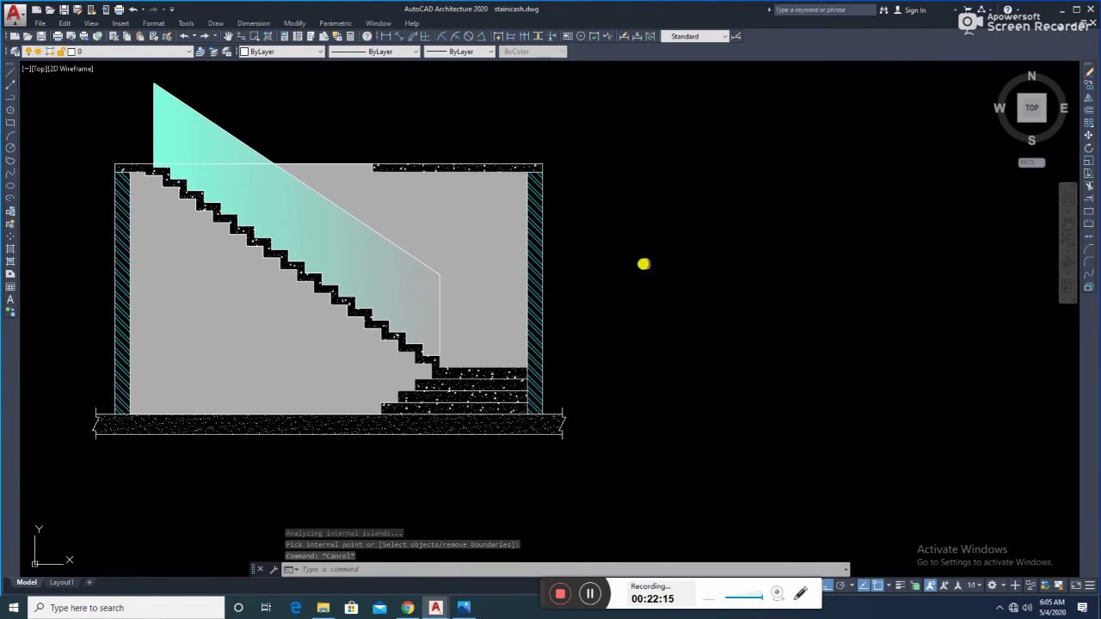
{"action": "mouse_move", "coordinate": [643, 263]}
{"action": "middle_mouse_down"}
{"action": "mouse_move", "coordinate": [674, 248]}
{"action": "mouse_move", "coordinate": [680, 279]}
{"action": "mouse_move", "coordinate": [698, 265]}
{"action": "middle_mouse_up"}
{"action": "scroll", "coordinate": [681, 260], "scroll_direction": "down", "scroll_amount": 2}
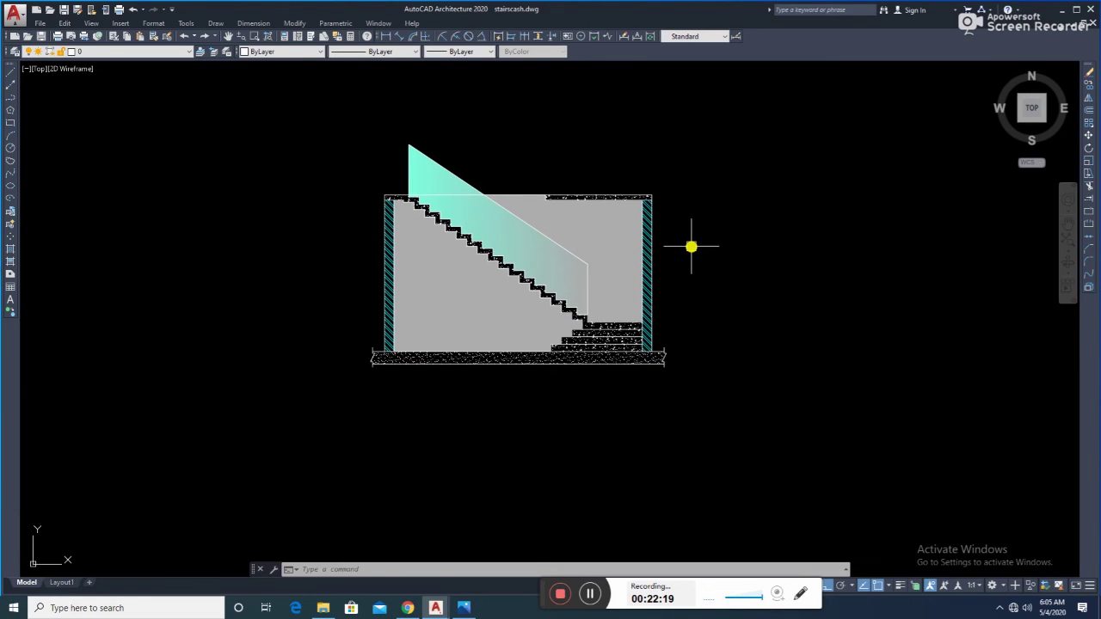
{"action": "scroll", "coordinate": [691, 247], "scroll_direction": "up", "scroll_amount": 2}
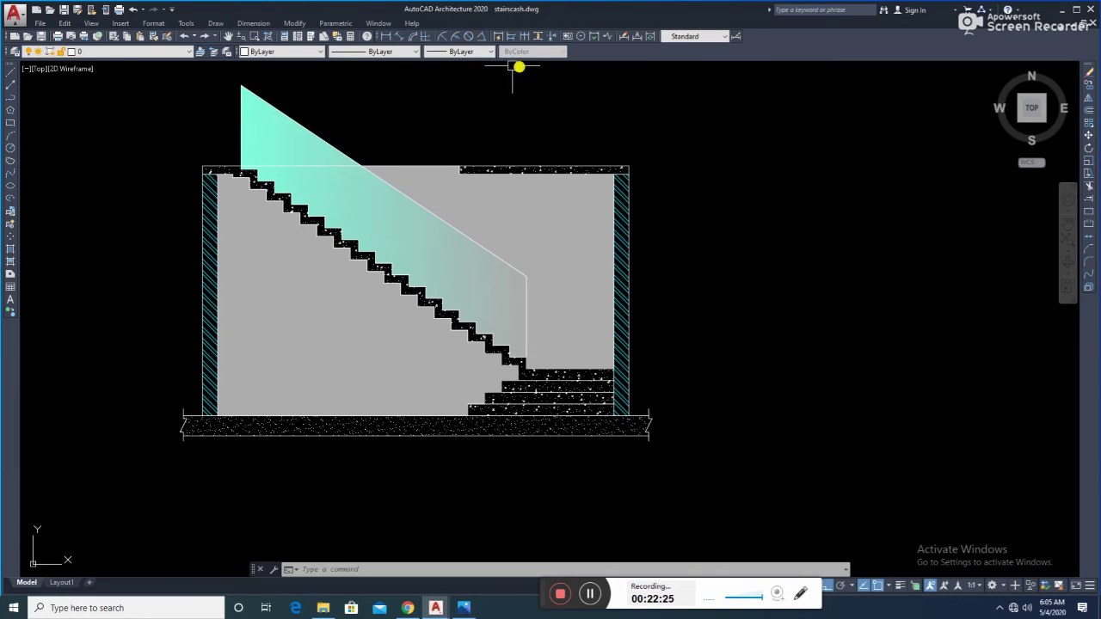
- Start an aligned dimension from the slab's left end at the left wall
{"action": "left_click", "coordinate": [398, 35]}
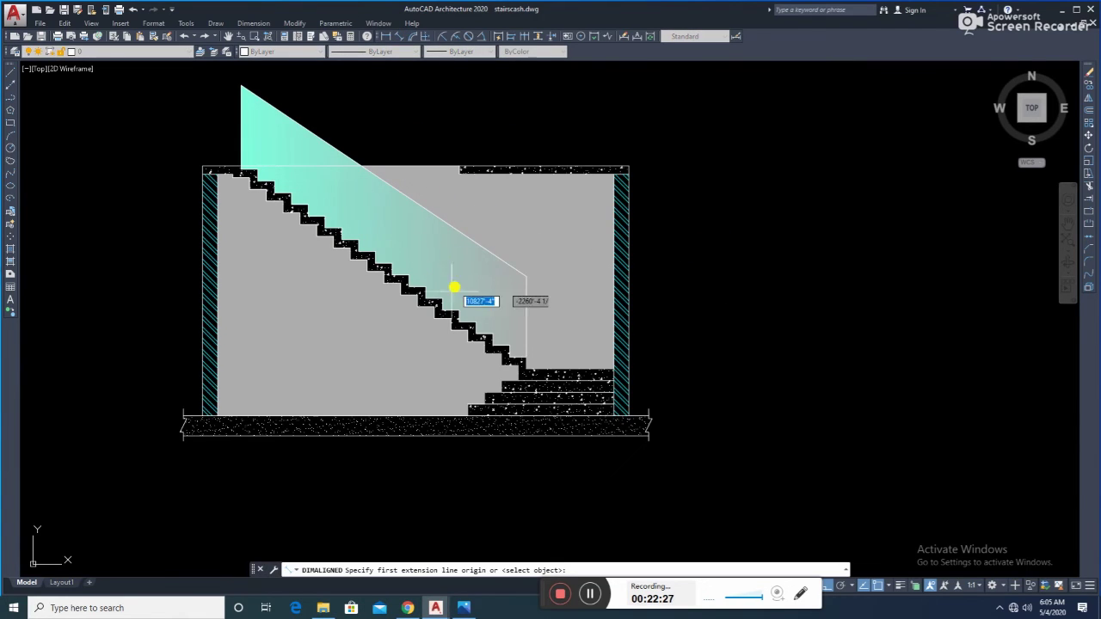
{"action": "scroll", "coordinate": [227, 420], "scroll_direction": "up", "scroll_amount": 2}
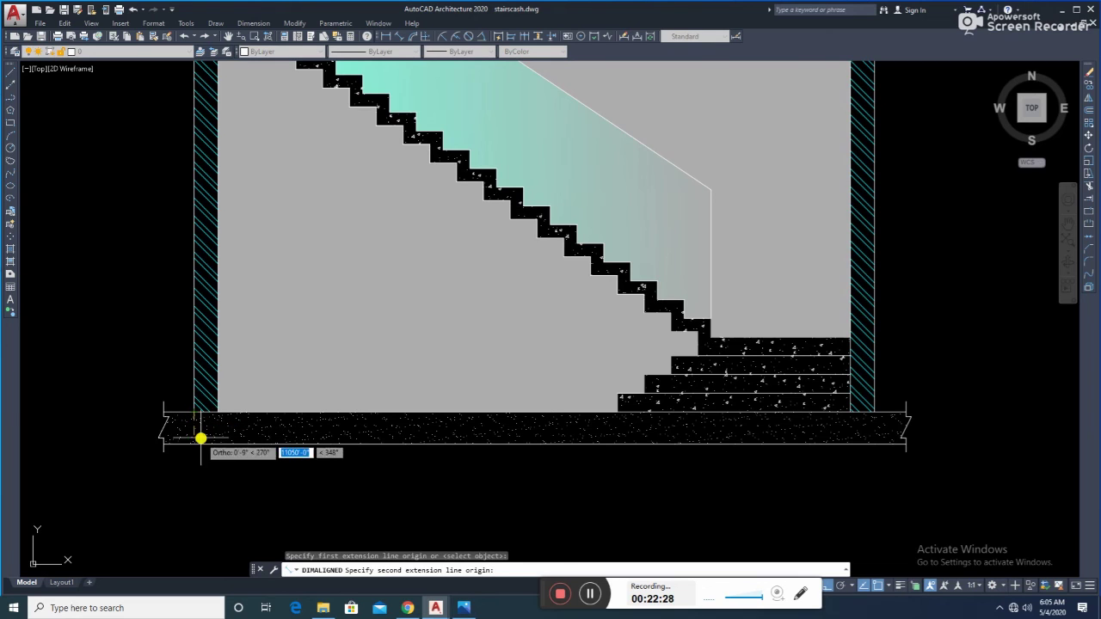
{"action": "key", "text": "Escape"}
{"action": "key", "text": "Return"}
{"action": "scroll", "coordinate": [189, 432], "scroll_direction": "up", "scroll_amount": 2}
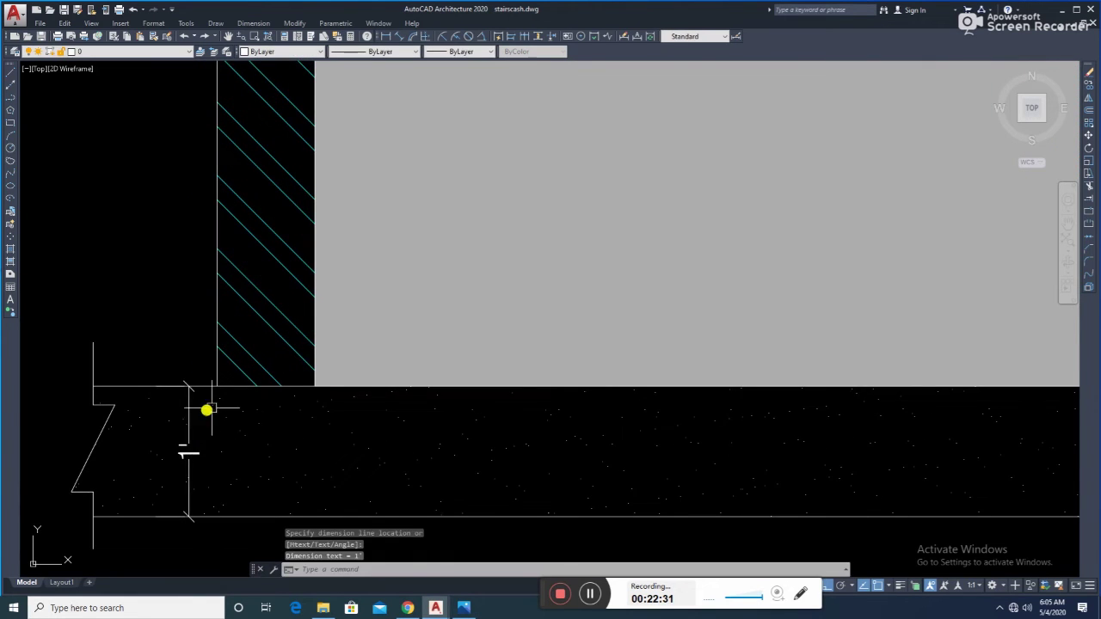
{"action": "scroll", "coordinate": [206, 408], "scroll_direction": "up", "scroll_amount": 1}
{"action": "left_click", "coordinate": [228, 401]}
{"action": "key", "text": "Escape"}
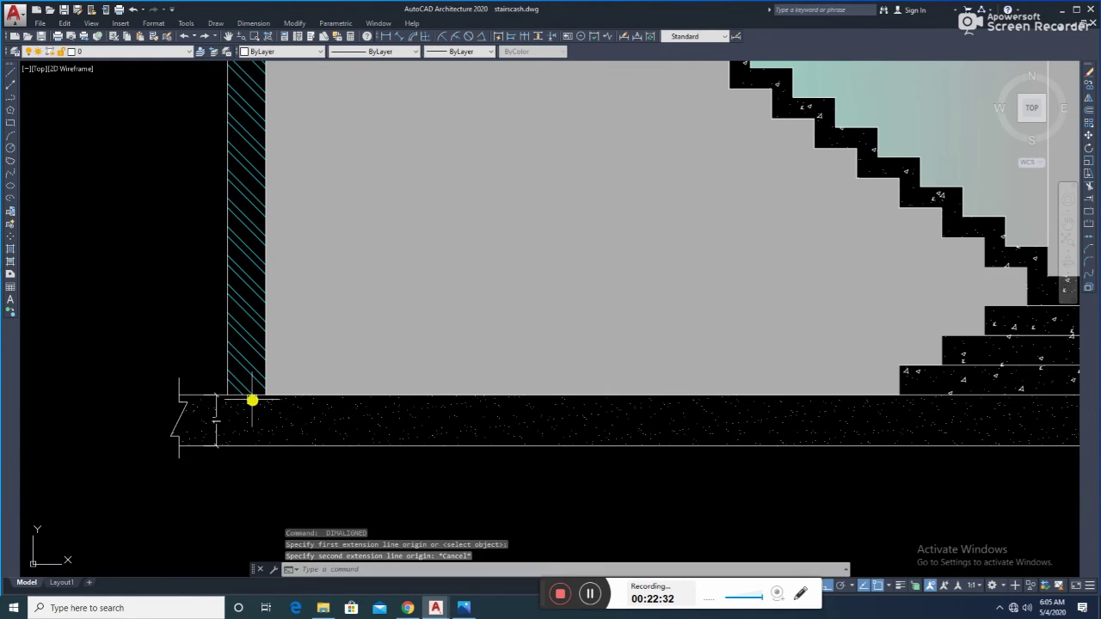
- Continue the left wall dimensions with DCO, adding 13" and 5" segments
{"action": "type", "text": "dco"}
{"action": "key", "text": "Return"}
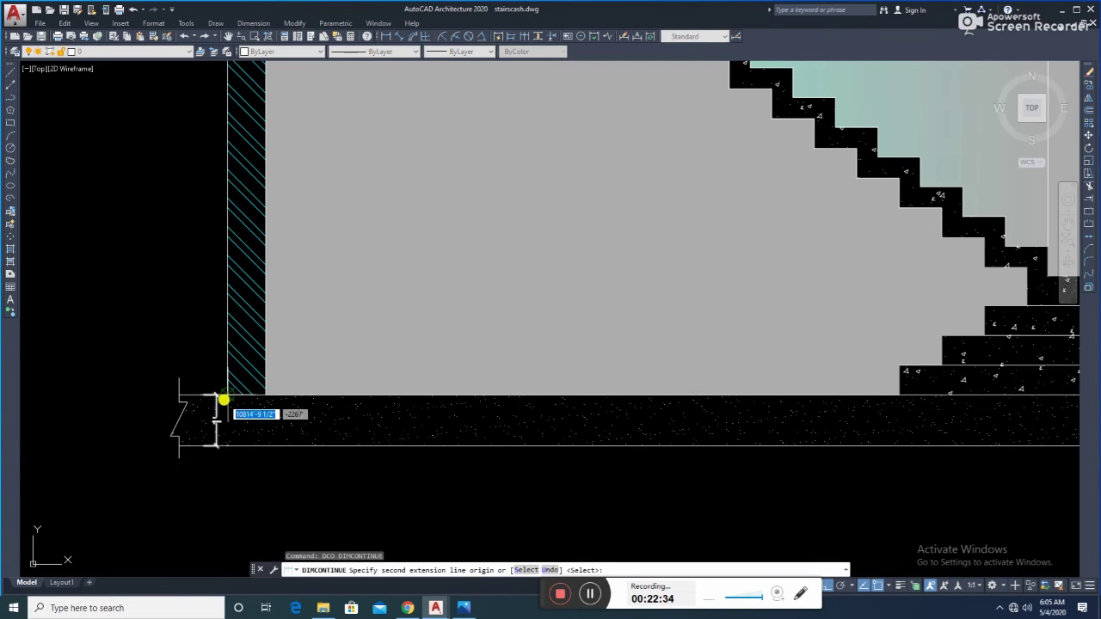
{"action": "scroll", "coordinate": [221, 208], "scroll_direction": "down", "scroll_amount": 5}
{"action": "scroll", "coordinate": [255, 208], "scroll_direction": "up", "scroll_amount": 3}
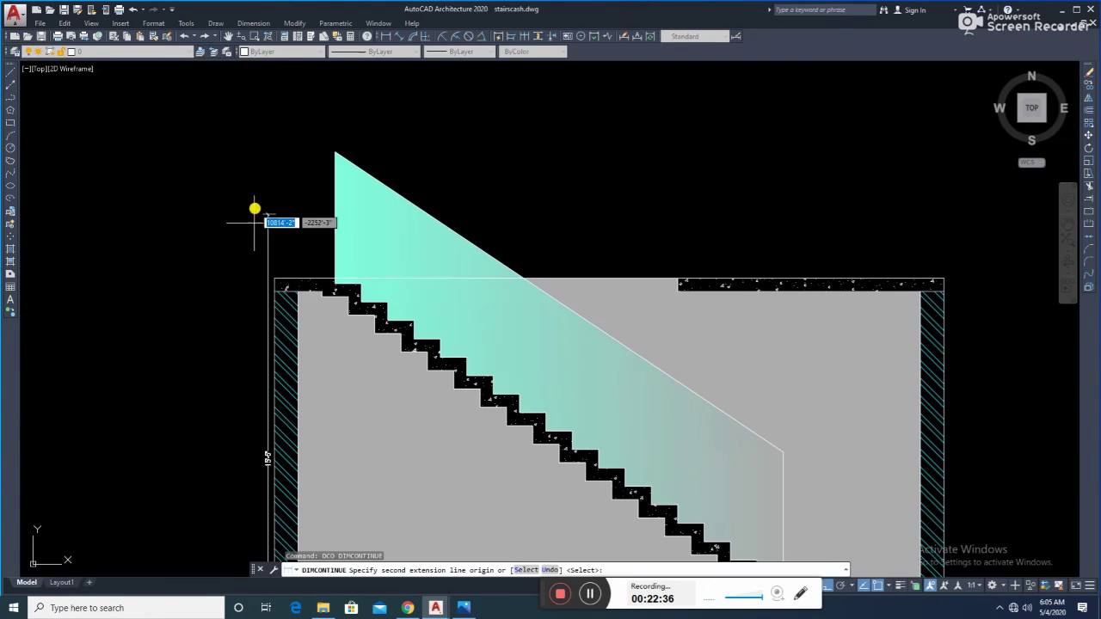
{"action": "left_click", "coordinate": [273, 292]}
{"action": "scroll", "coordinate": [272, 282], "scroll_direction": "down", "scroll_amount": 3}
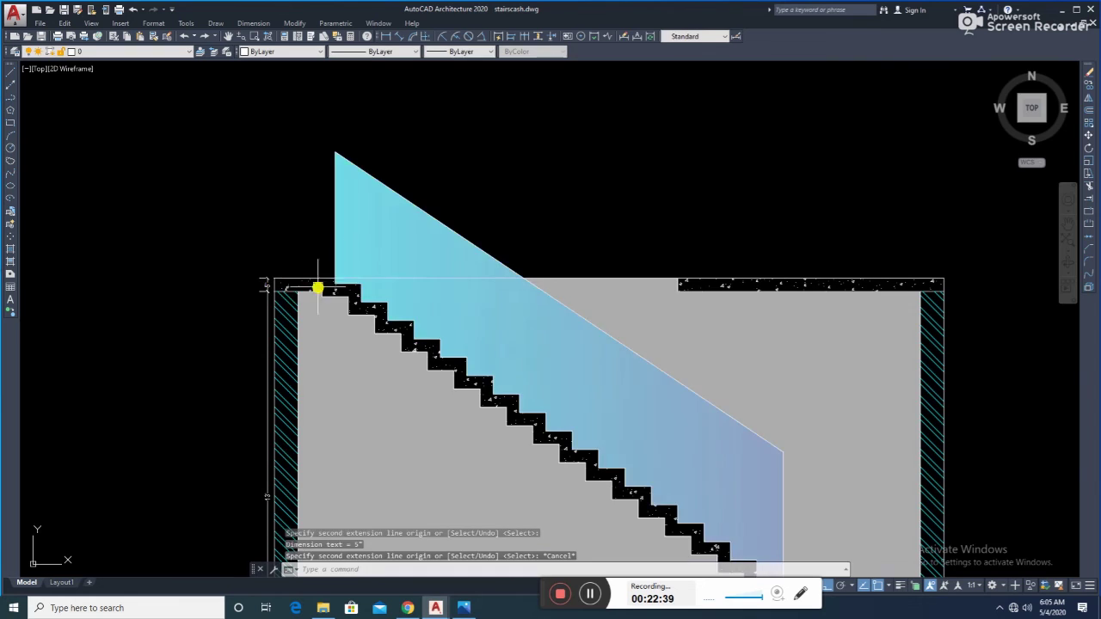
{"action": "scroll", "coordinate": [280, 273], "scroll_direction": "up", "scroll_amount": 5}
{"action": "left_click", "coordinate": [281, 270]}
{"action": "scroll", "coordinate": [281, 270], "scroll_direction": "down", "scroll_amount": 5}
{"action": "key", "text": "Escape"}
- Dimension the floor slab's overall 22'-1" length below the slab
{"action": "middle_click_drag", "start_coordinate": [414, 353], "coordinate": [357, 325]}
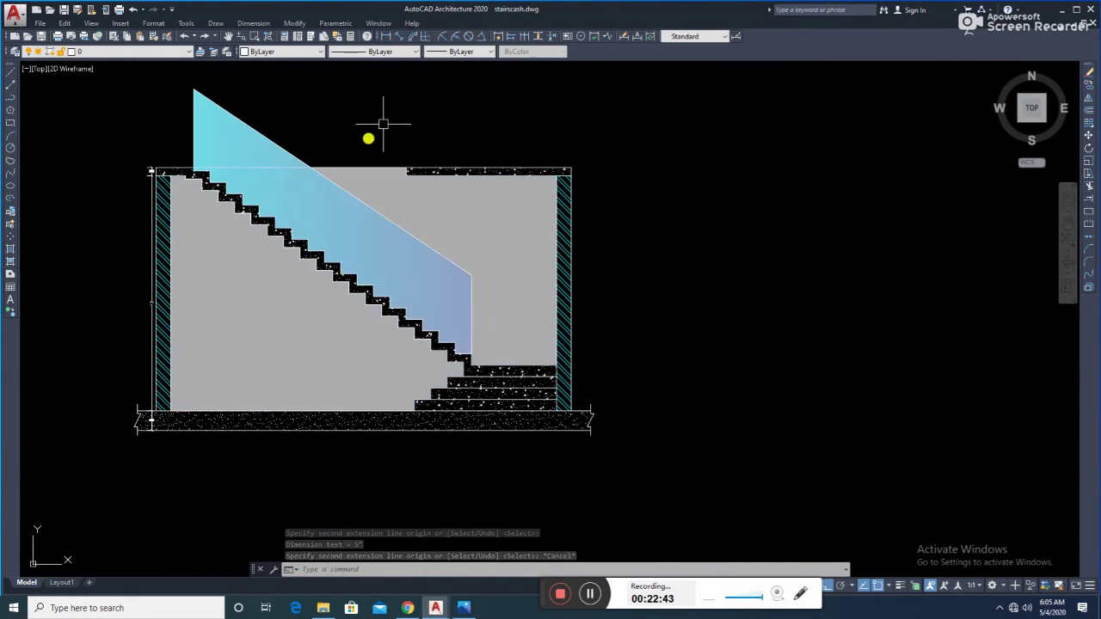
{"action": "left_click", "coordinate": [397, 37]}
{"action": "scroll", "coordinate": [157, 438], "scroll_direction": "up", "scroll_amount": 2}
{"action": "scroll", "coordinate": [151, 415], "scroll_direction": "up", "scroll_amount": 2}
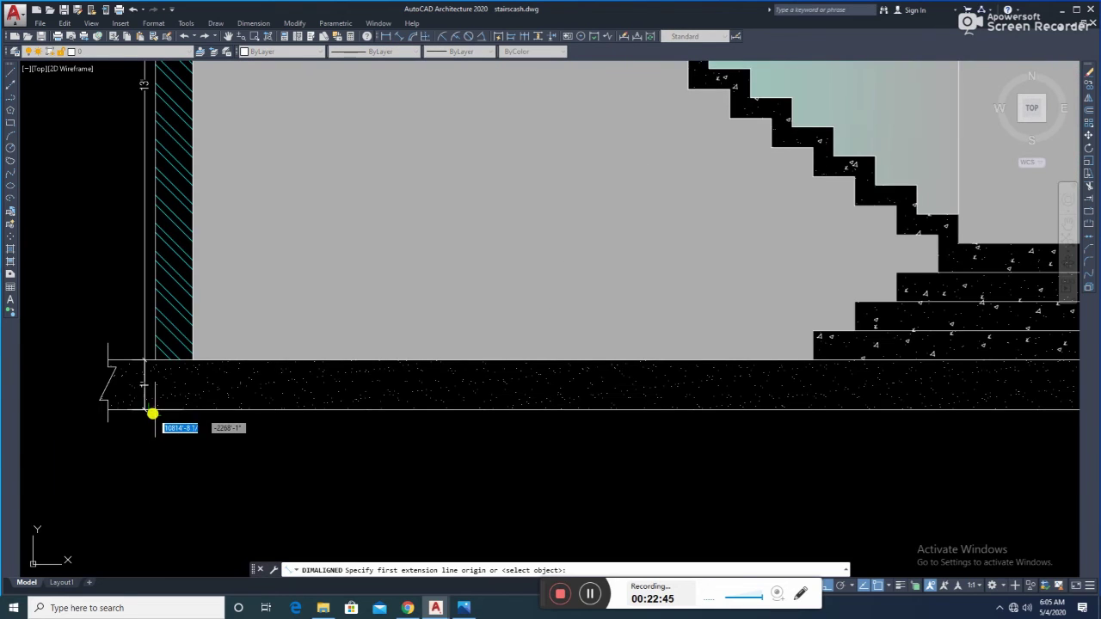
{"action": "middle_click_drag", "start_coordinate": [663, 408], "coordinate": [271, 471]}
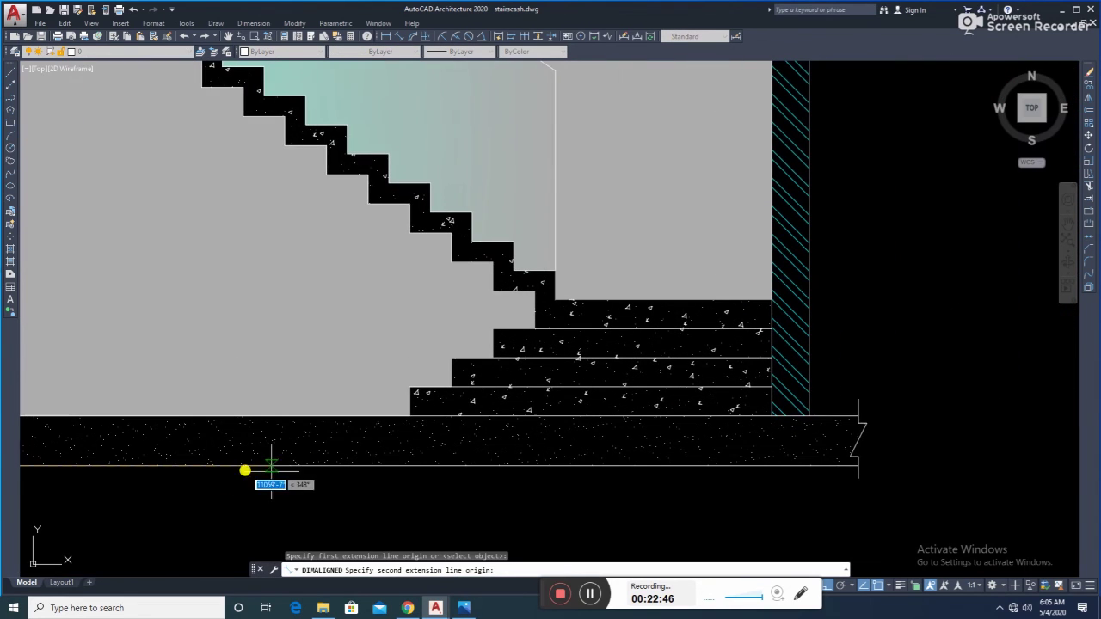
{"action": "left_click", "coordinate": [855, 466]}
{"action": "scroll", "coordinate": [855, 465], "scroll_direction": "down", "scroll_amount": 2}
{"action": "left_click", "coordinate": [690, 481]}
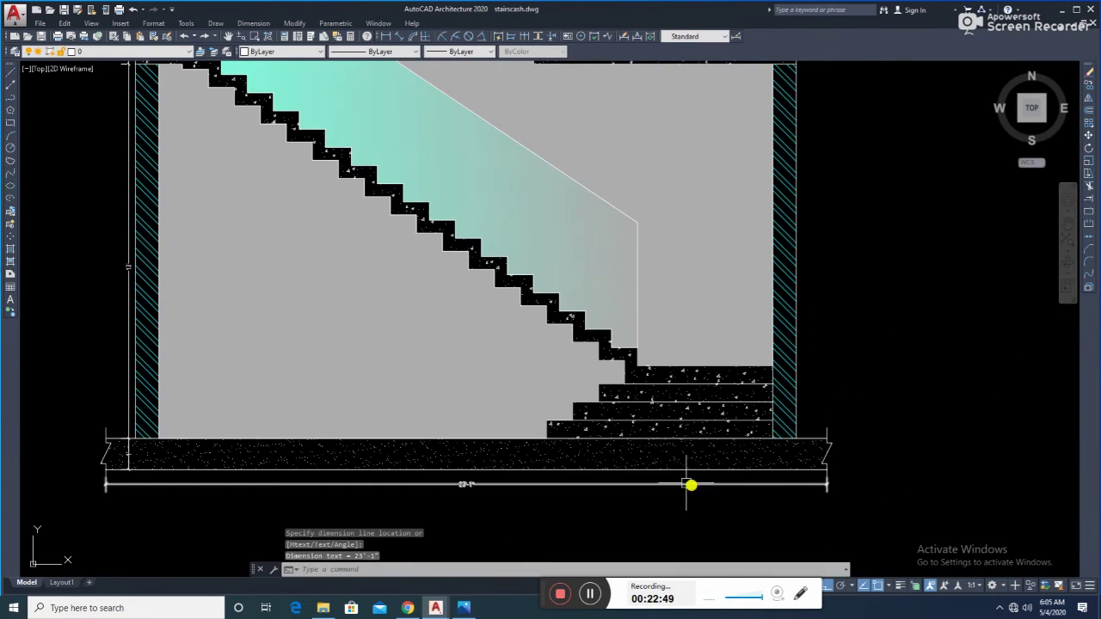
- Begin the lowest step's riser dimension from its bottom corner
{"action": "key", "text": "Return"}
{"action": "scroll", "coordinate": [557, 437], "scroll_direction": "up", "scroll_amount": 4}
{"action": "left_click", "coordinate": [529, 436]}
- Finish the lowest step's 7" rise and dimension its 10" tread
{"action": "left_click", "coordinate": [528, 390]}
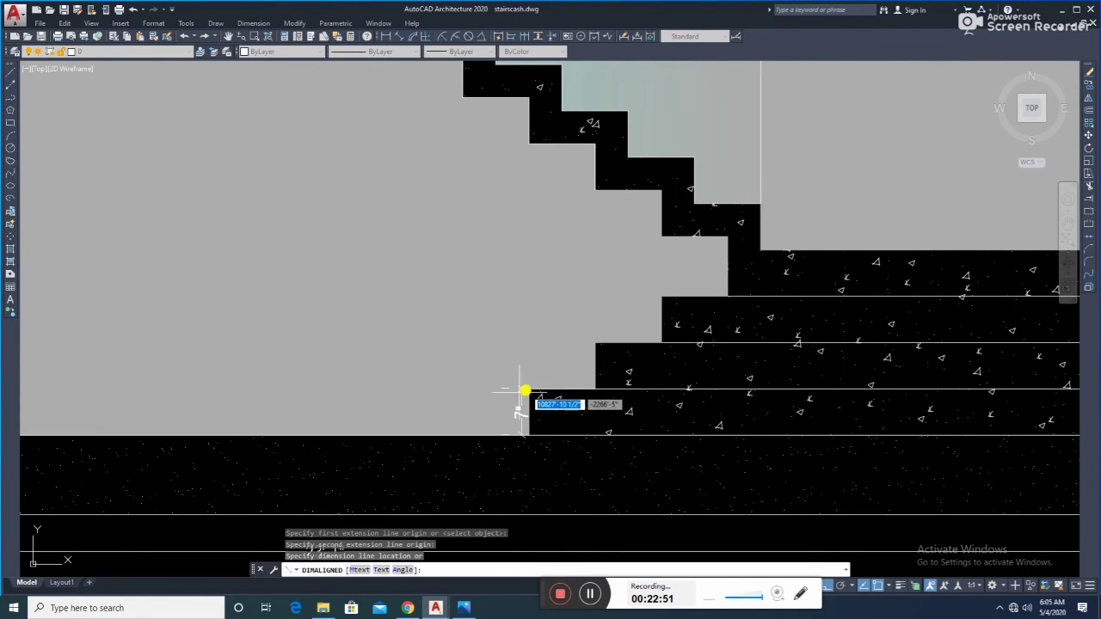
{"action": "left_click", "coordinate": [494, 400]}
{"action": "key", "text": "Return"}
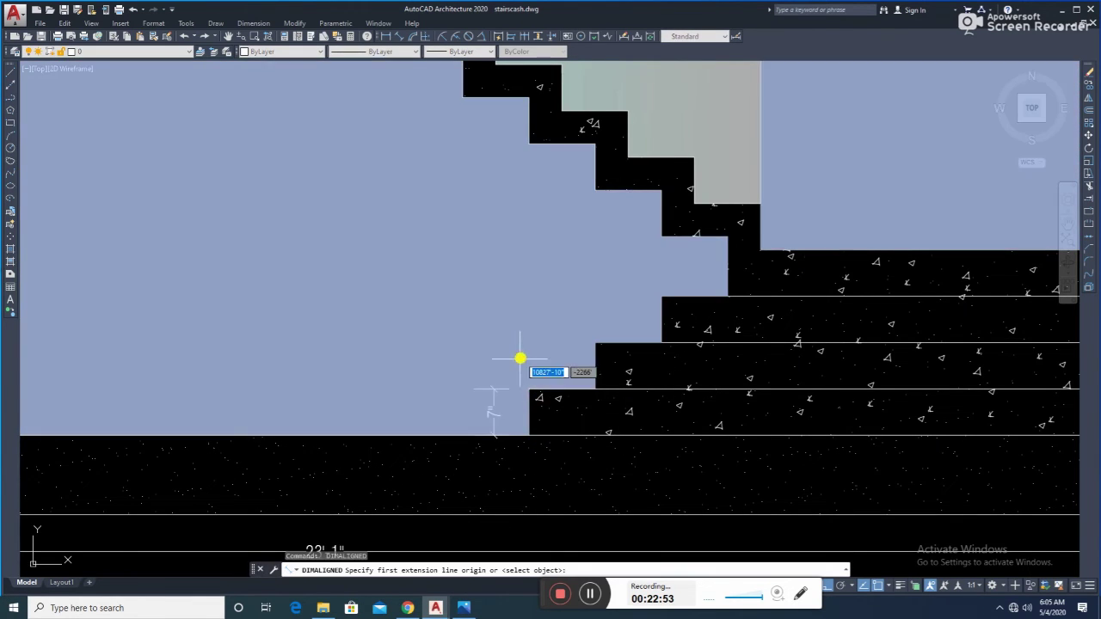
{"action": "left_click", "coordinate": [529, 390]}
{"action": "left_click", "coordinate": [595, 389]}
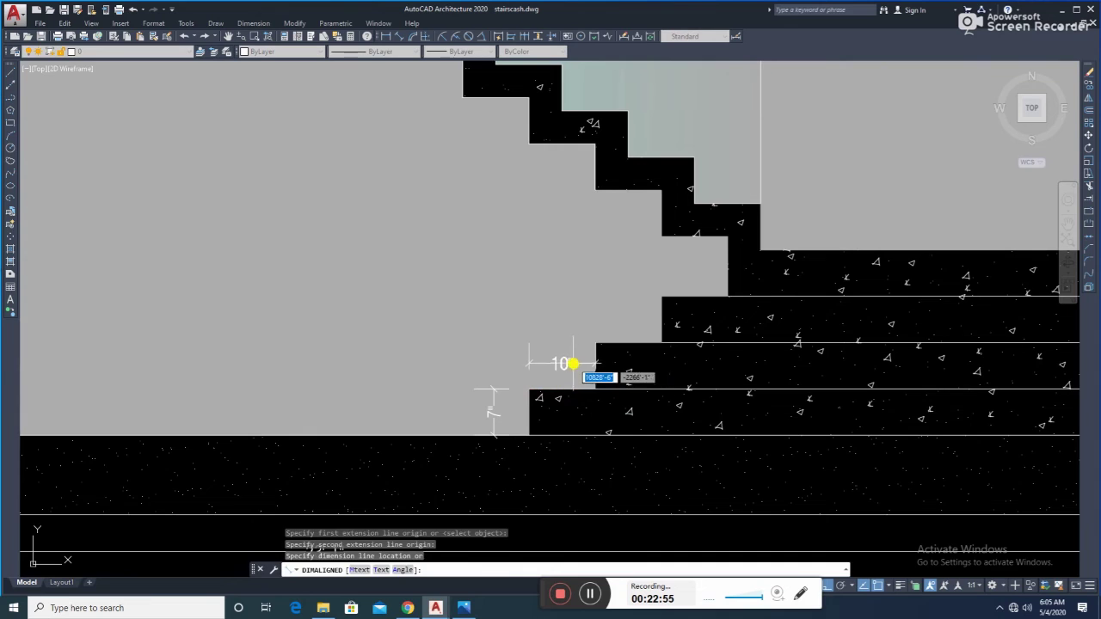
{"action": "left_click", "coordinate": [563, 370]}
- Dimension the second step's 7" riser and 10" tread
{"action": "key", "text": "Return"}
{"action": "left_click", "coordinate": [595, 387]}
{"action": "left_click", "coordinate": [587, 349]}
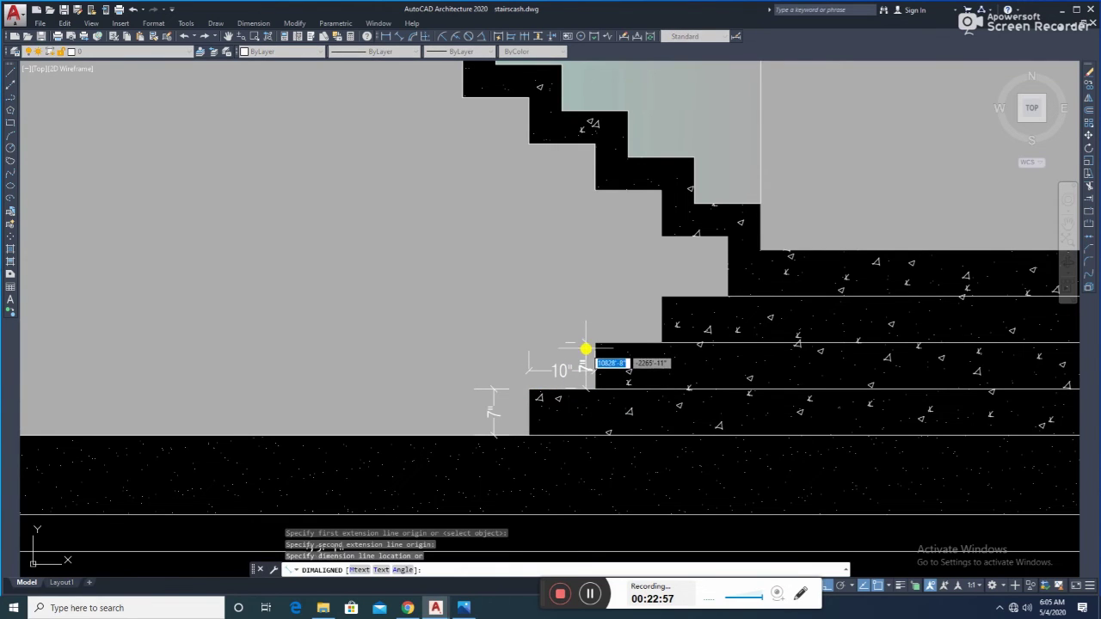
{"action": "key", "text": "Return"}
{"action": "left_click", "coordinate": [594, 343]}
{"action": "left_click", "coordinate": [660, 342]}
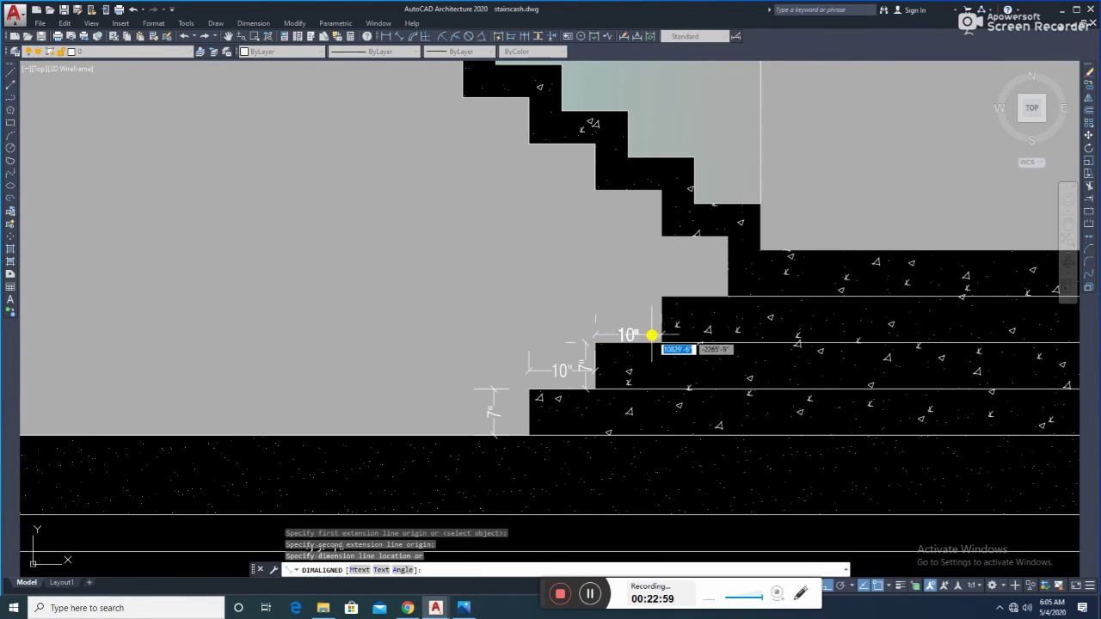
- Add a 7" riser dimension on the next step
{"action": "left_click", "coordinate": [644, 329]}
{"action": "key", "text": "Return"}
{"action": "left_click", "coordinate": [661, 297]}
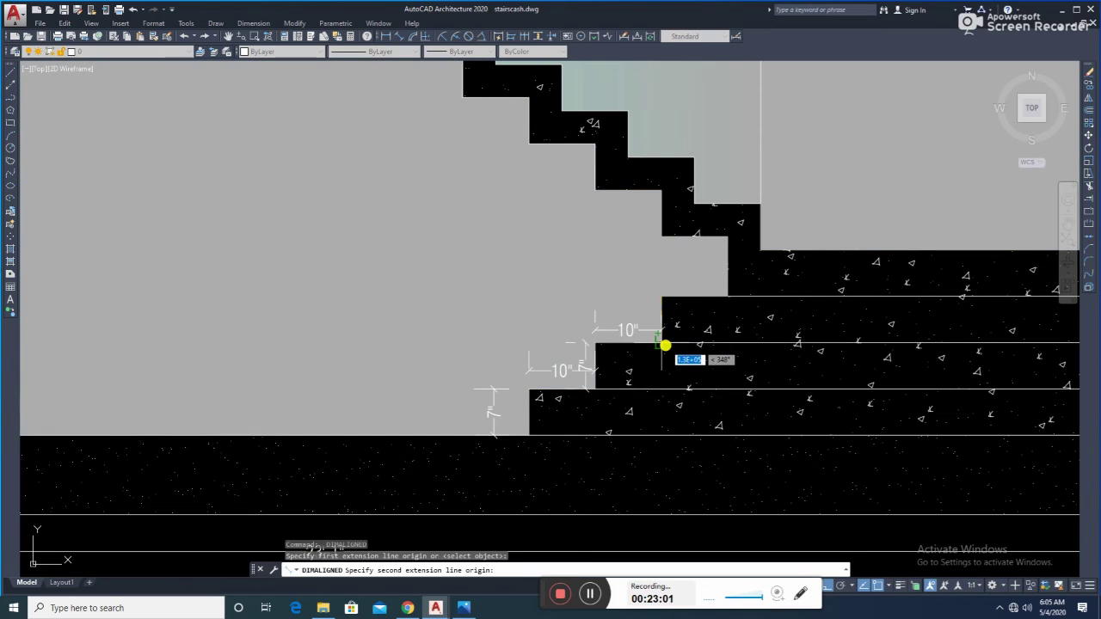
{"action": "left_click", "coordinate": [660, 342]}
{"action": "scroll", "coordinate": [650, 335], "scroll_direction": "up", "scroll_amount": 4}
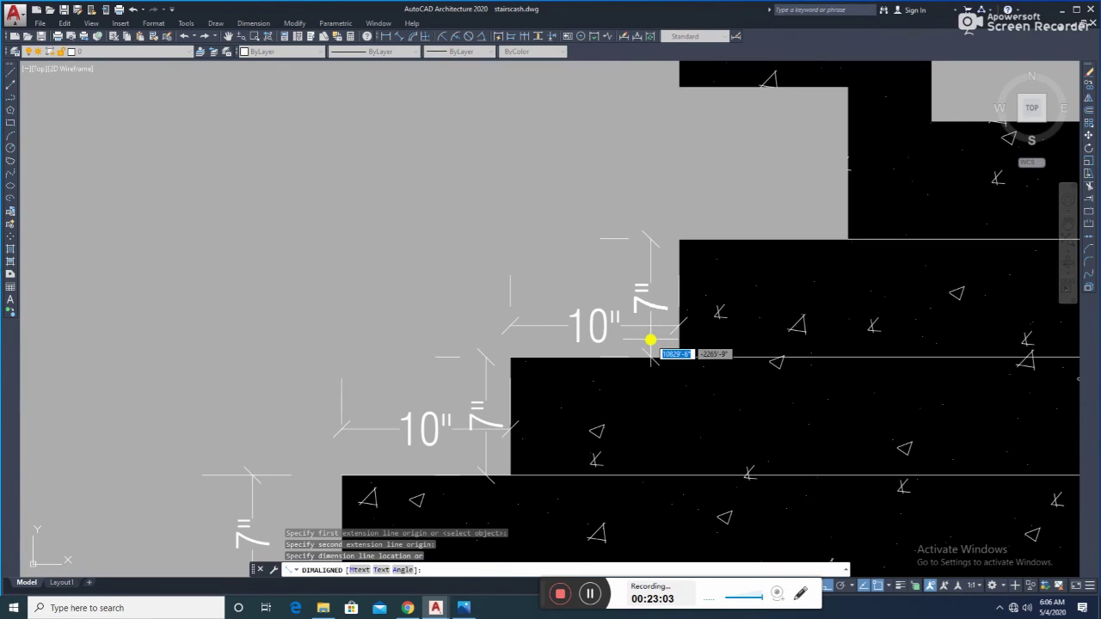
{"action": "left_click", "coordinate": [651, 339]}
{"action": "key", "text": "Return"}
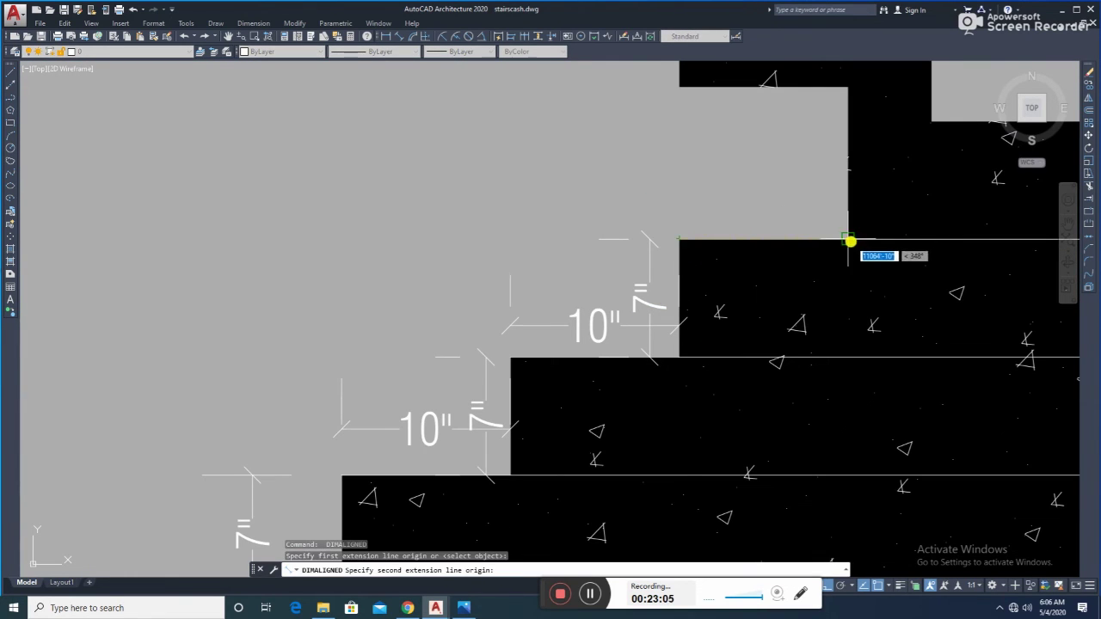
- Add the vertical 9" riser dimension further up the stair
{"action": "left_click", "coordinate": [848, 241]}
{"action": "left_click", "coordinate": [843, 204]}
{"action": "key", "text": "Return"}
{"action": "middle_click_drag", "start_coordinate": [838, 214], "coordinate": [825, 348]}
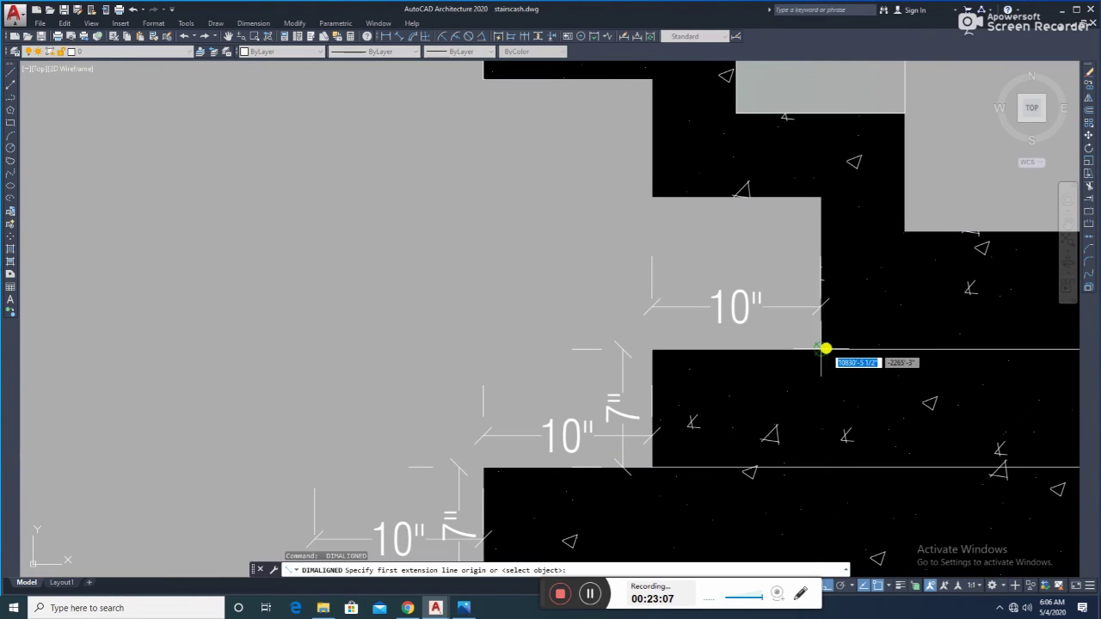
{"action": "left_click", "coordinate": [820, 198]}
{"action": "left_click", "coordinate": [848, 238]}
- Dimension the upper step's 10" tread
{"action": "key", "text": "Return"}
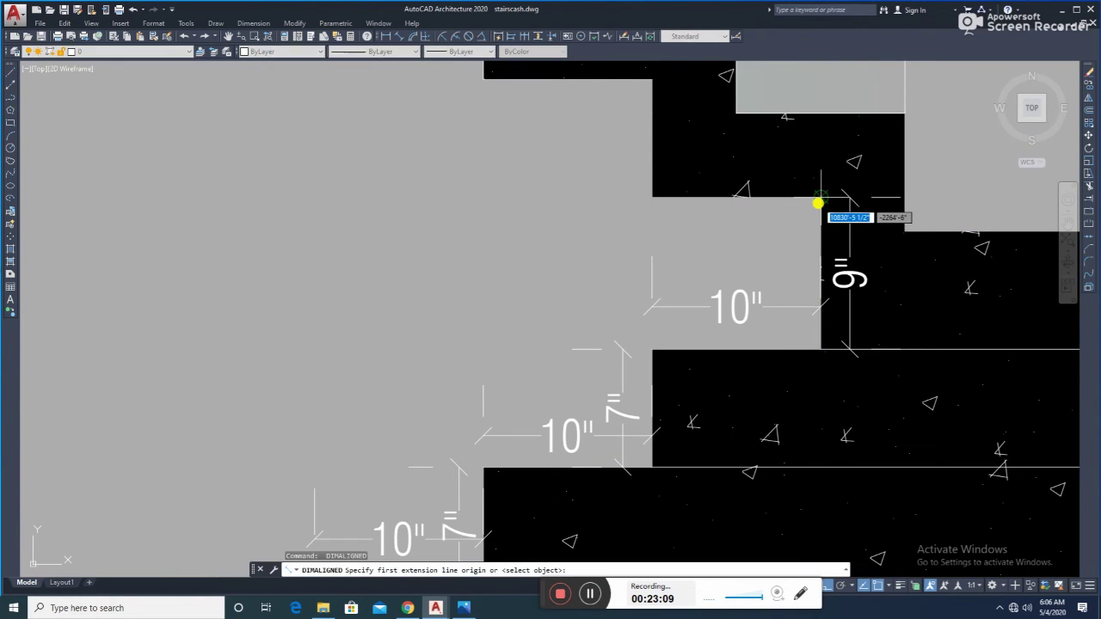
{"action": "left_click", "coordinate": [817, 198]}
{"action": "left_click", "coordinate": [647, 196]}
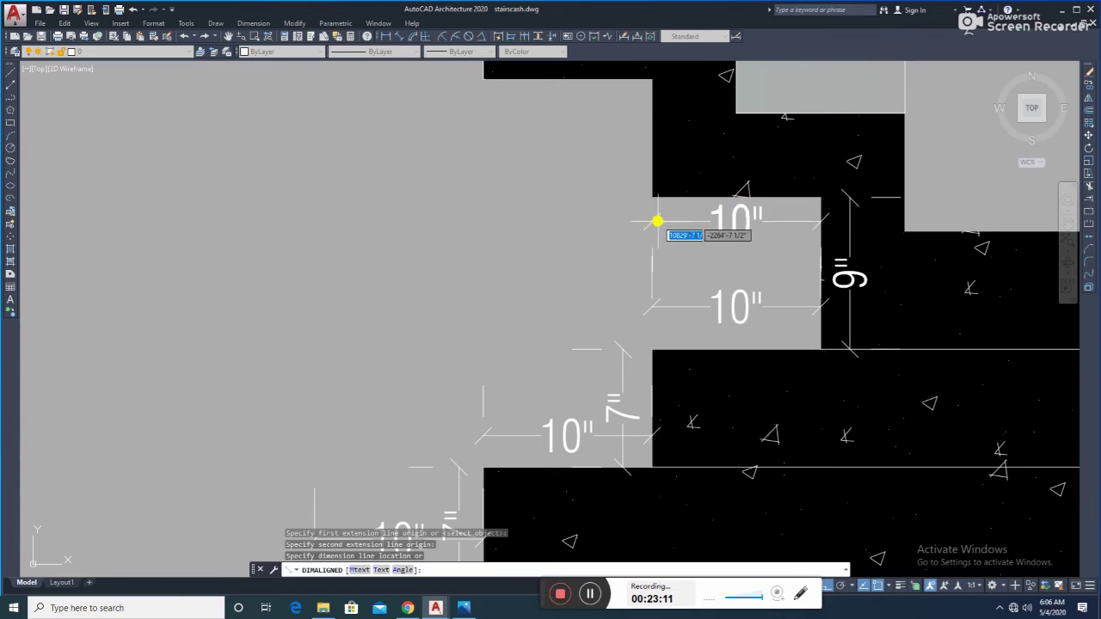
{"action": "left_click", "coordinate": [663, 225]}
{"action": "scroll", "coordinate": [715, 260], "scroll_direction": "down", "scroll_amount": 3}
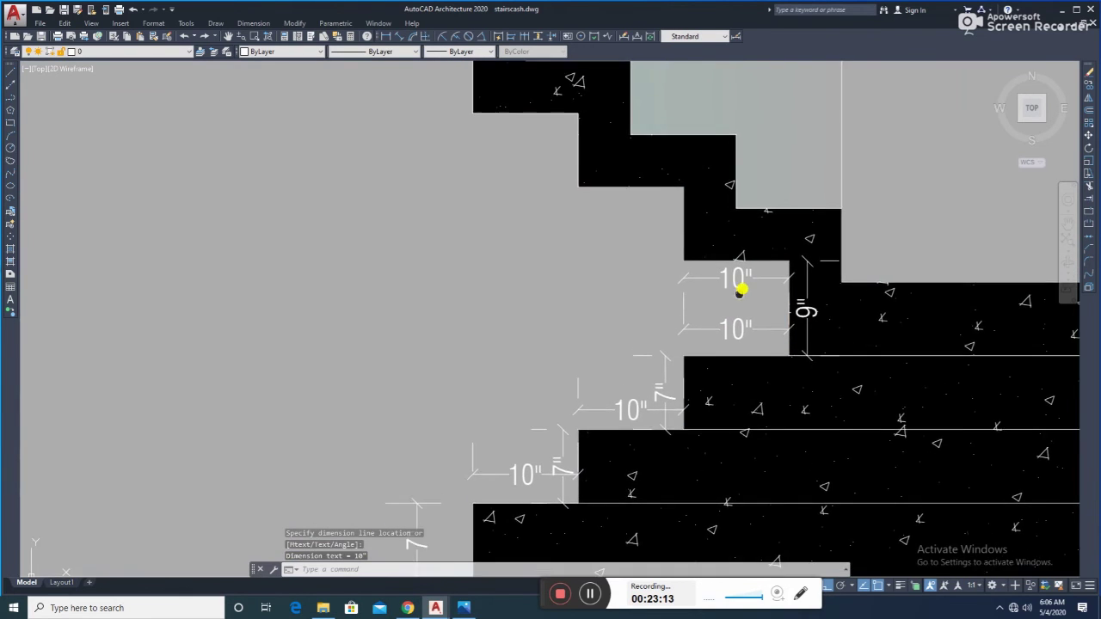
{"action": "middle_click_drag", "start_coordinate": [737, 287], "coordinate": [666, 375]}
- Add two more 7" riser dimensions on the higher steps
{"action": "key", "text": "Return"}
{"action": "left_click", "coordinate": [755, 353]}
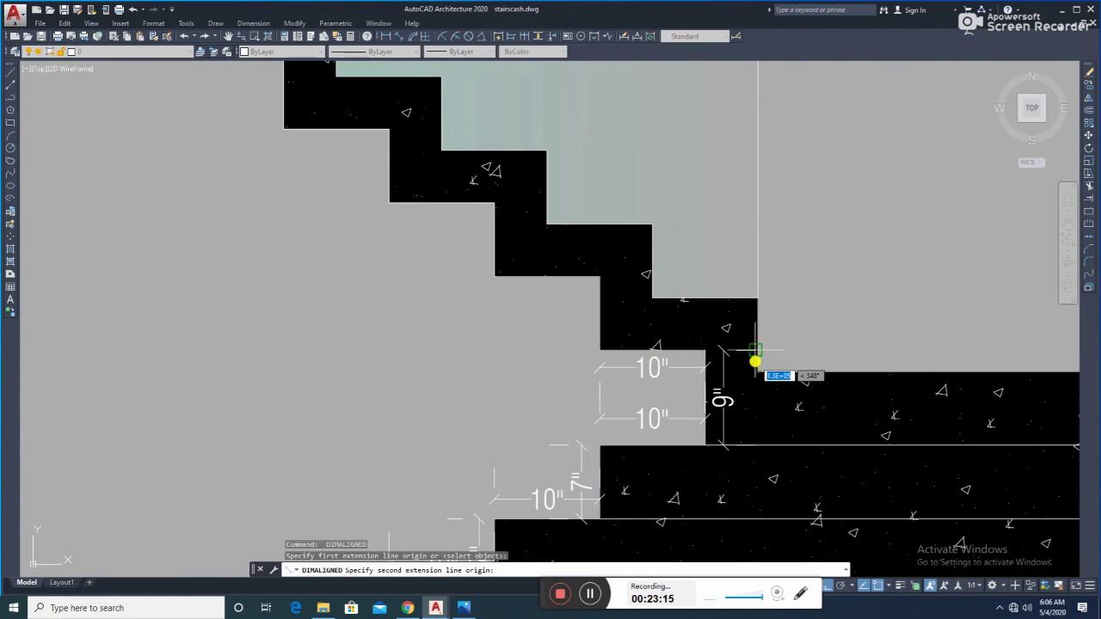
{"action": "left_click", "coordinate": [757, 298]}
{"action": "left_click", "coordinate": [784, 351]}
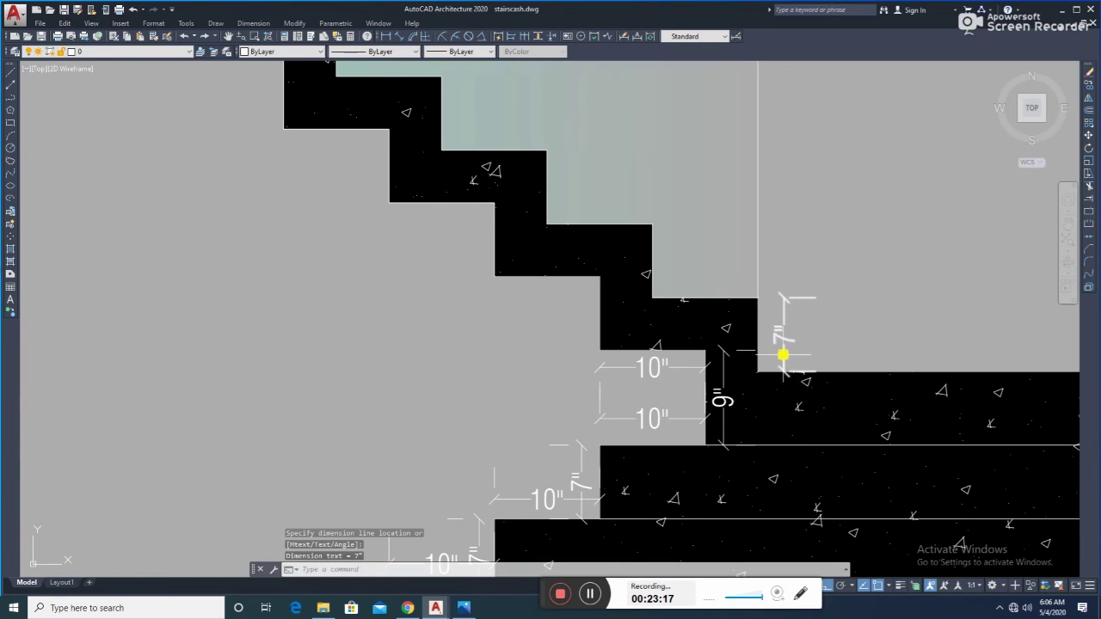
{"action": "key", "text": "Return"}
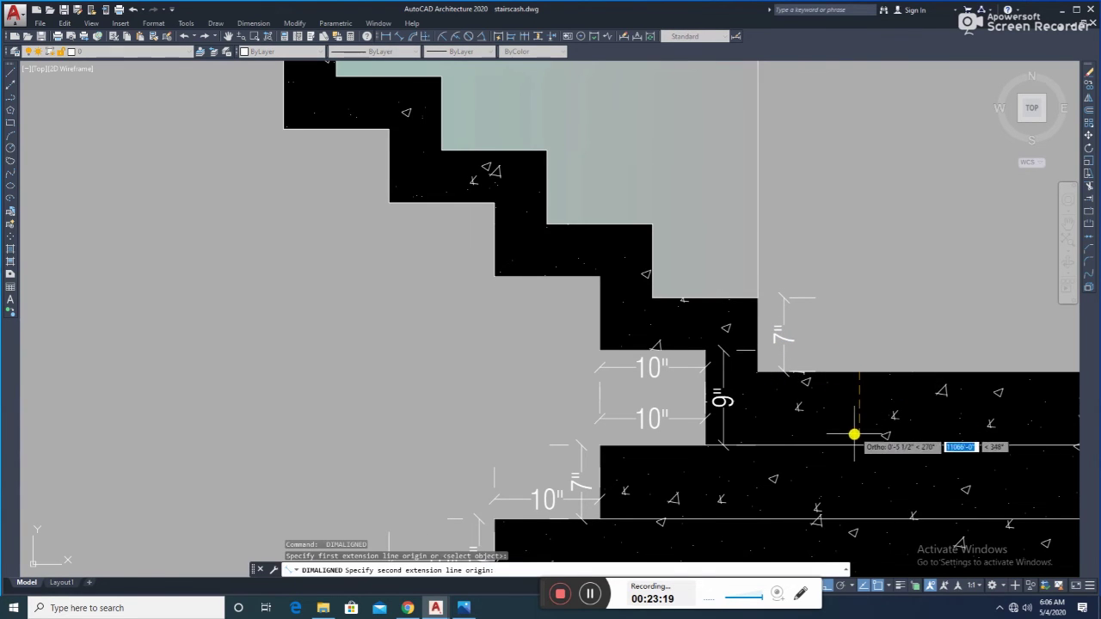
{"action": "left_click", "coordinate": [857, 447]}
{"action": "left_click", "coordinate": [855, 446]}
{"action": "key", "text": "Return"}
- Dimension the first visible tread as 10" and the riser above it as 7" with DIMALIGNED
{"action": "middle_click_drag", "start_coordinate": [754, 300], "coordinate": [789, 361]}
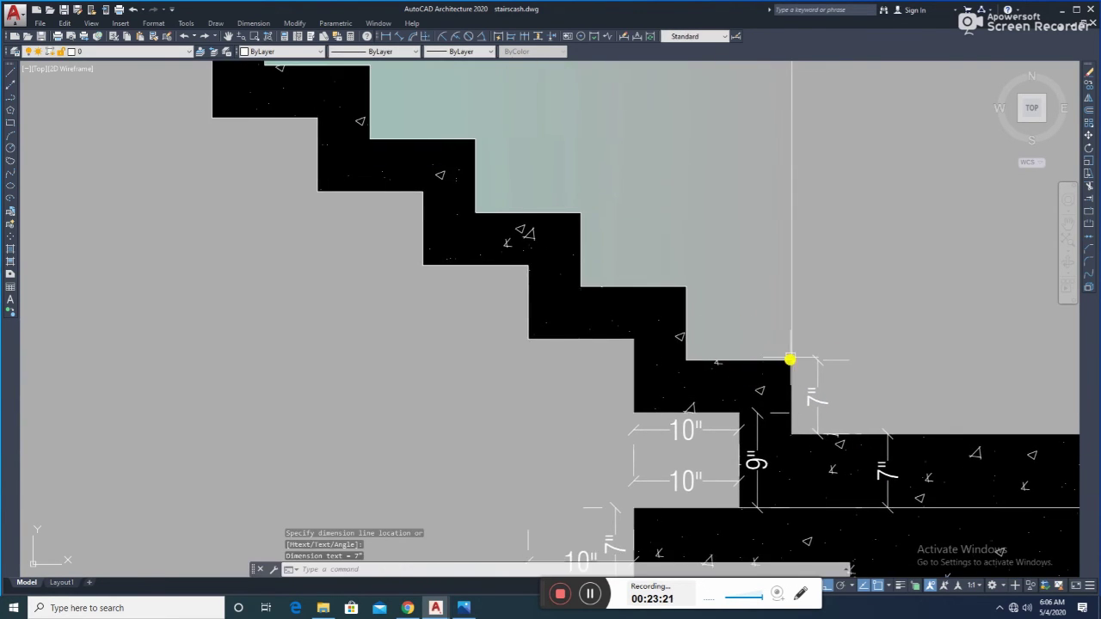
{"action": "left_click", "coordinate": [685, 351]}
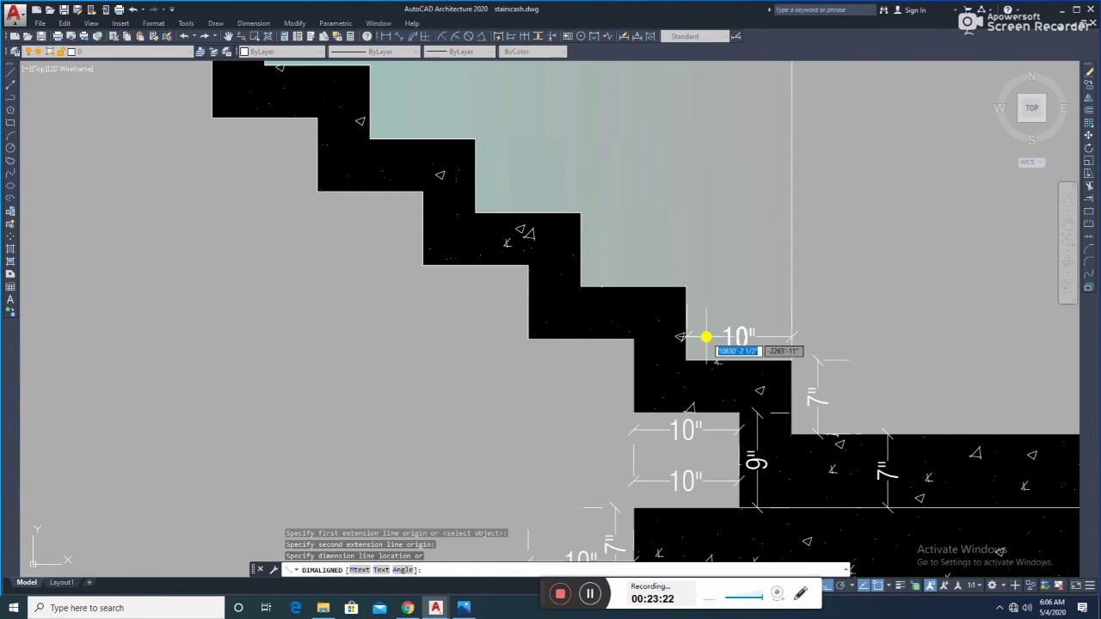
{"action": "left_click", "coordinate": [705, 341]}
{"action": "key", "text": "Return"}
{"action": "key", "text": "Return"}
{"action": "left_click", "coordinate": [684, 310]}
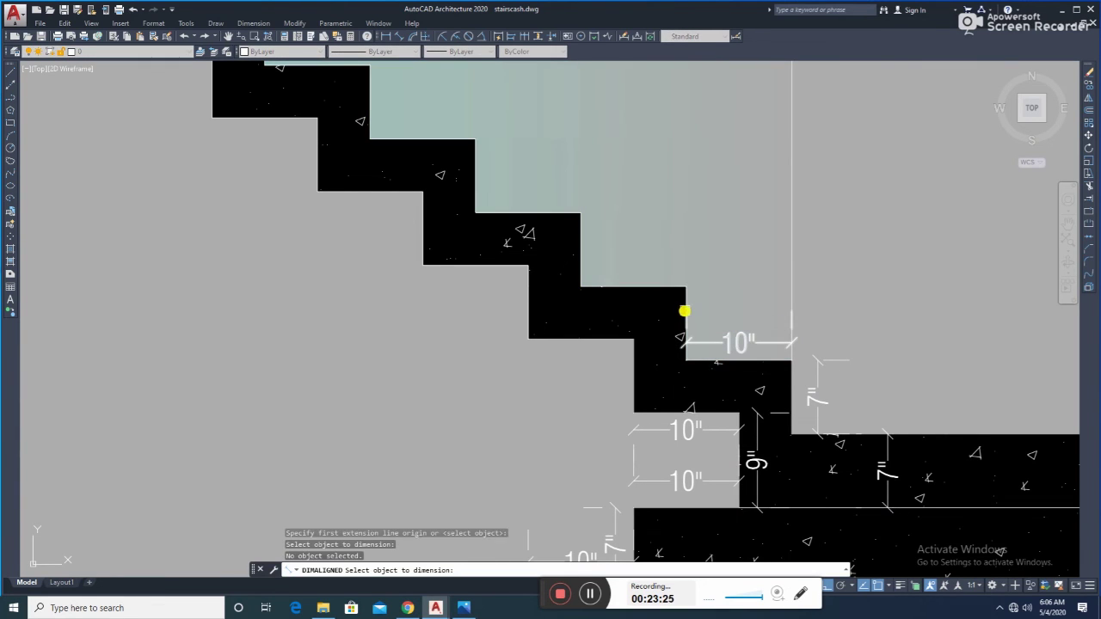
{"action": "scroll", "coordinate": [685, 306], "scroll_direction": "up", "scroll_amount": 2}
{"action": "key", "text": "Return"}
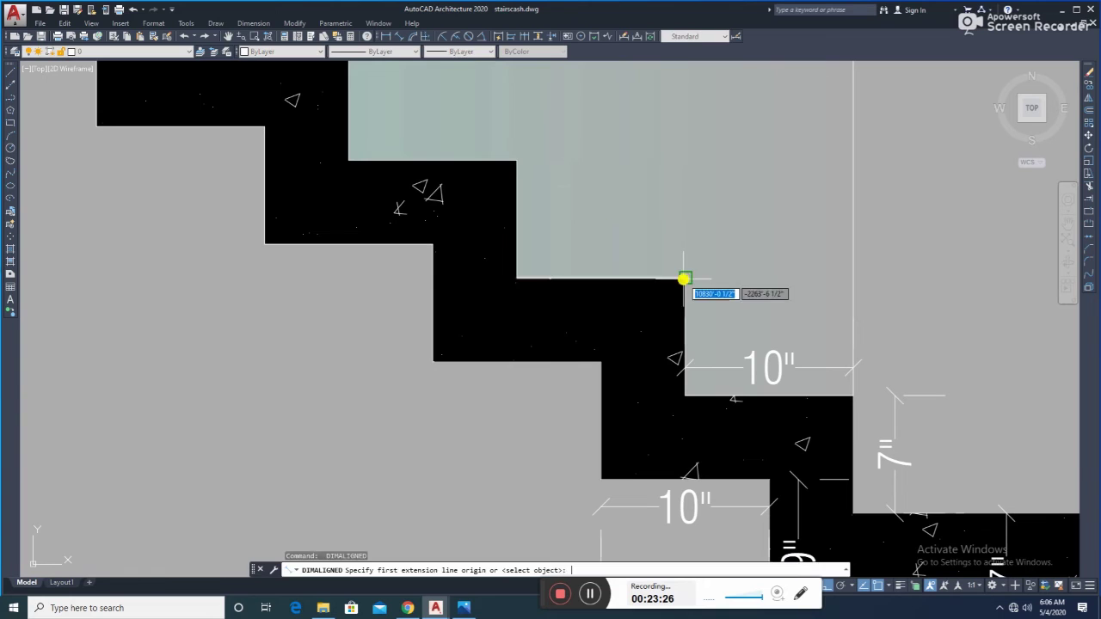
{"action": "left_click", "coordinate": [684, 278]}
{"action": "left_click", "coordinate": [682, 395]}
{"action": "left_click", "coordinate": [658, 364]}
{"action": "key", "text": "Return"}
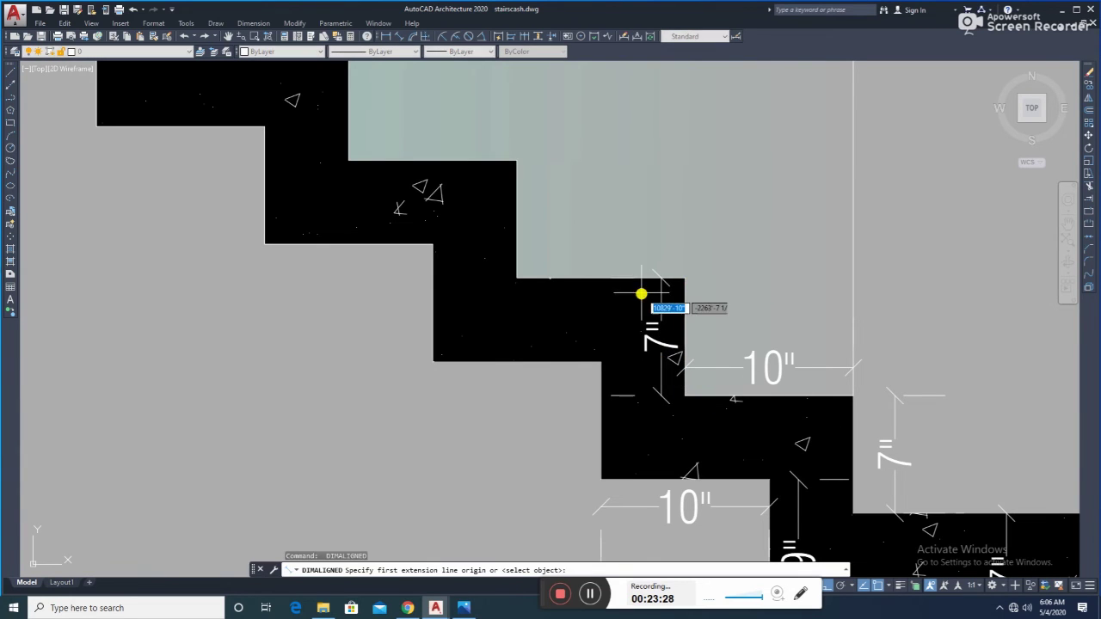
{"action": "key", "text": "Return"}
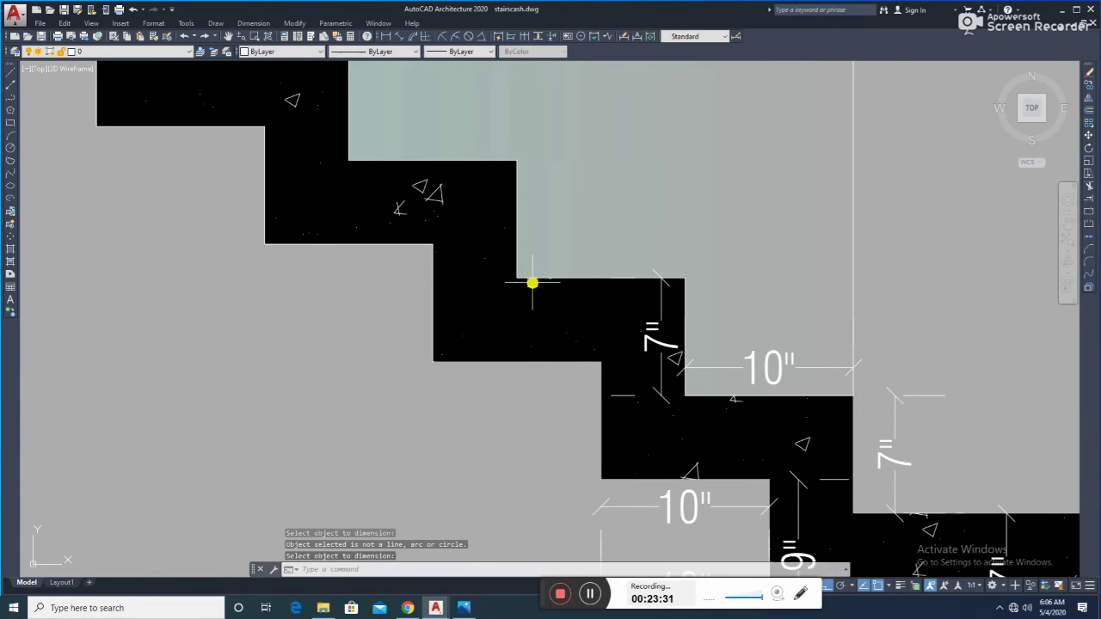
- Add the 10" tread and 7" riser dimensions on the middle step
{"action": "left_click", "coordinate": [541, 272]}
{"action": "left_click", "coordinate": [541, 276]}
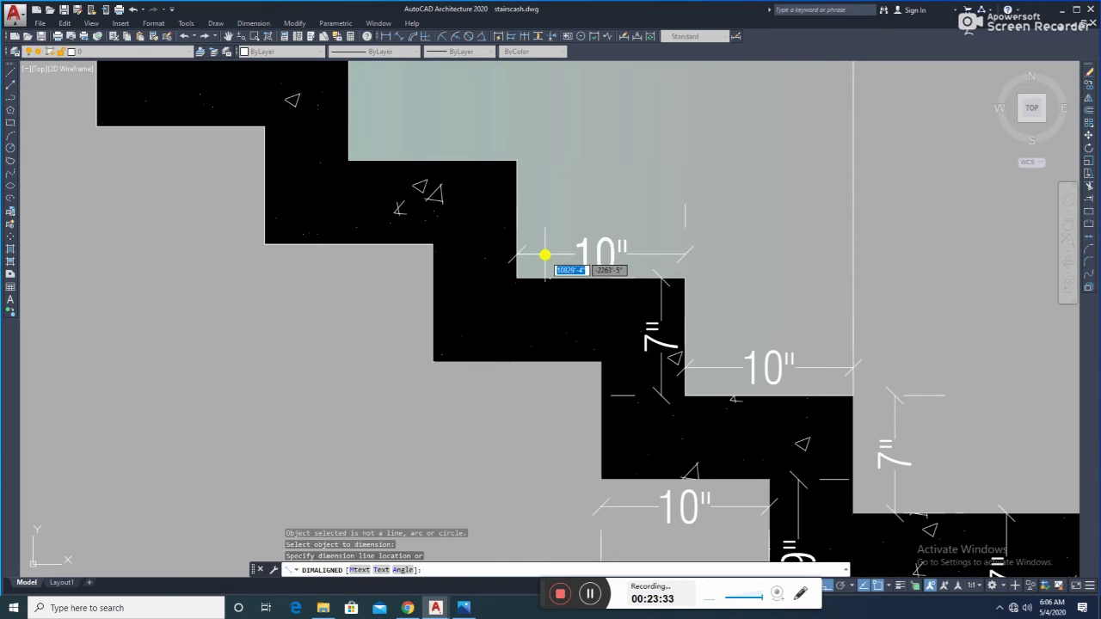
{"action": "left_click", "coordinate": [541, 252]}
{"action": "key", "text": "Return"}
{"action": "key", "text": "Return"}
{"action": "left_click", "coordinate": [515, 191]}
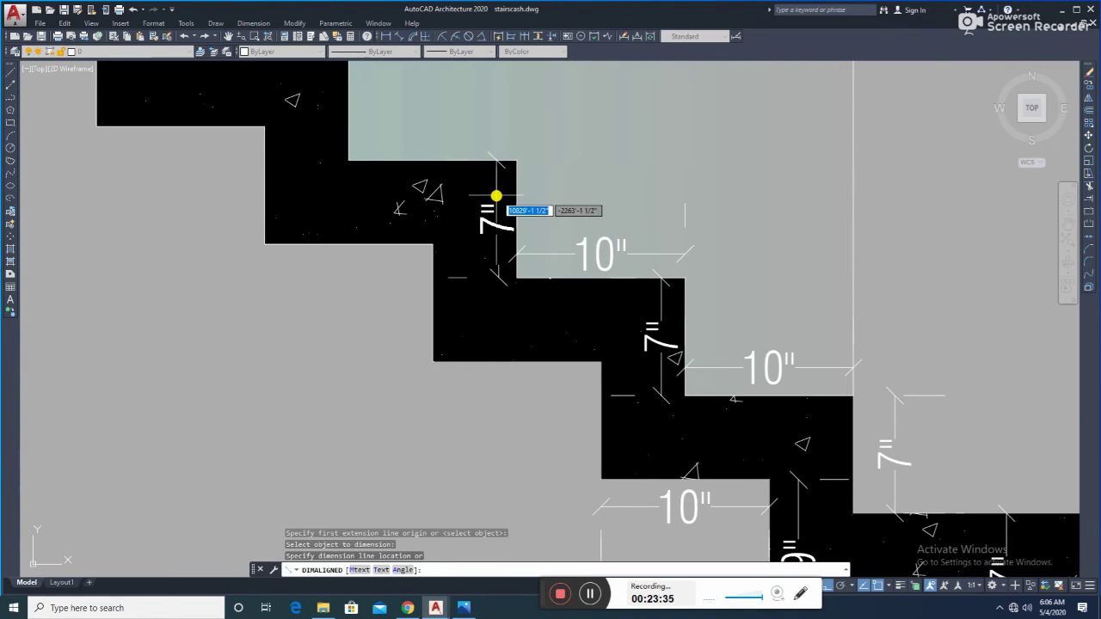
{"action": "left_click", "coordinate": [496, 196]}
{"action": "middle_click_drag", "start_coordinate": [493, 189], "coordinate": [590, 258]}
{"action": "key", "text": "Return"}
- Dimension the next step up with a 10" tread and a 7" riser
{"action": "key", "text": "Return"}
{"action": "left_click", "coordinate": [510, 257]}
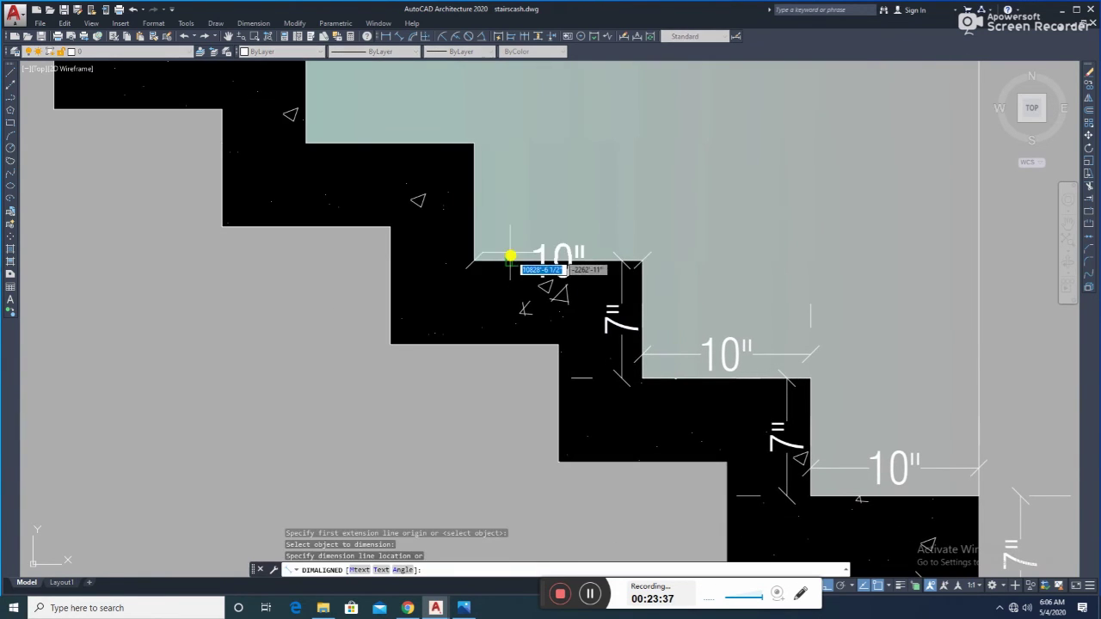
{"action": "left_click", "coordinate": [508, 245]}
{"action": "key", "text": "Return"}
{"action": "key", "text": "Return"}
{"action": "left_click", "coordinate": [472, 177]}
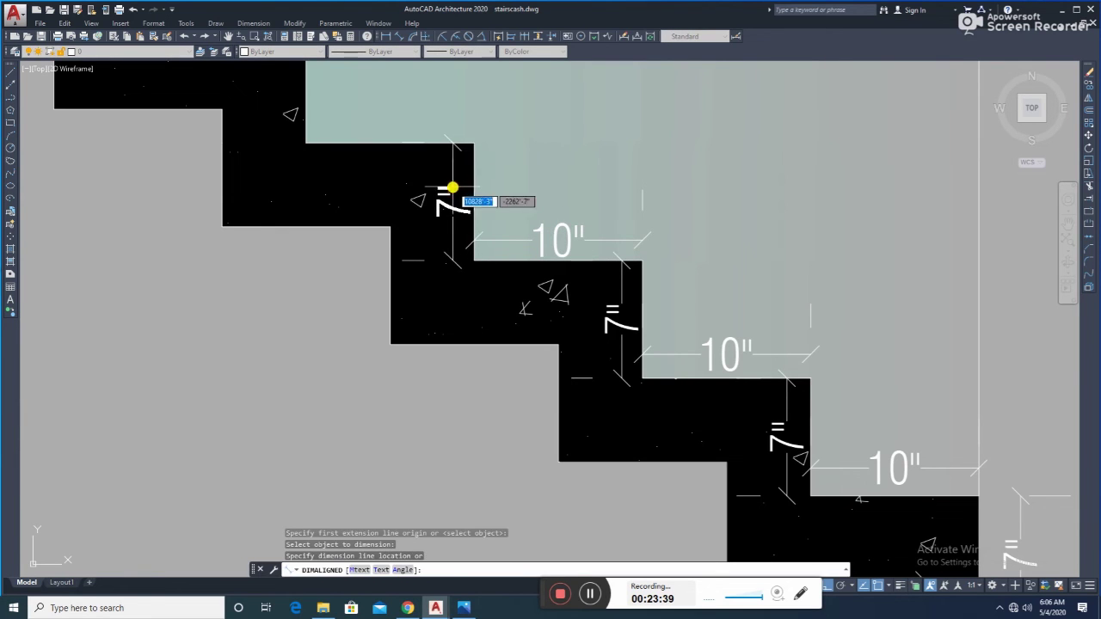
{"action": "left_click", "coordinate": [452, 188]}
{"action": "middle_click_drag", "start_coordinate": [452, 188], "coordinate": [583, 331]}
- Continue up the flight with another 10" tread and 7" riser dimension
{"action": "key", "text": "Return"}
{"action": "key", "text": "Return"}
{"action": "left_click", "coordinate": [479, 288]}
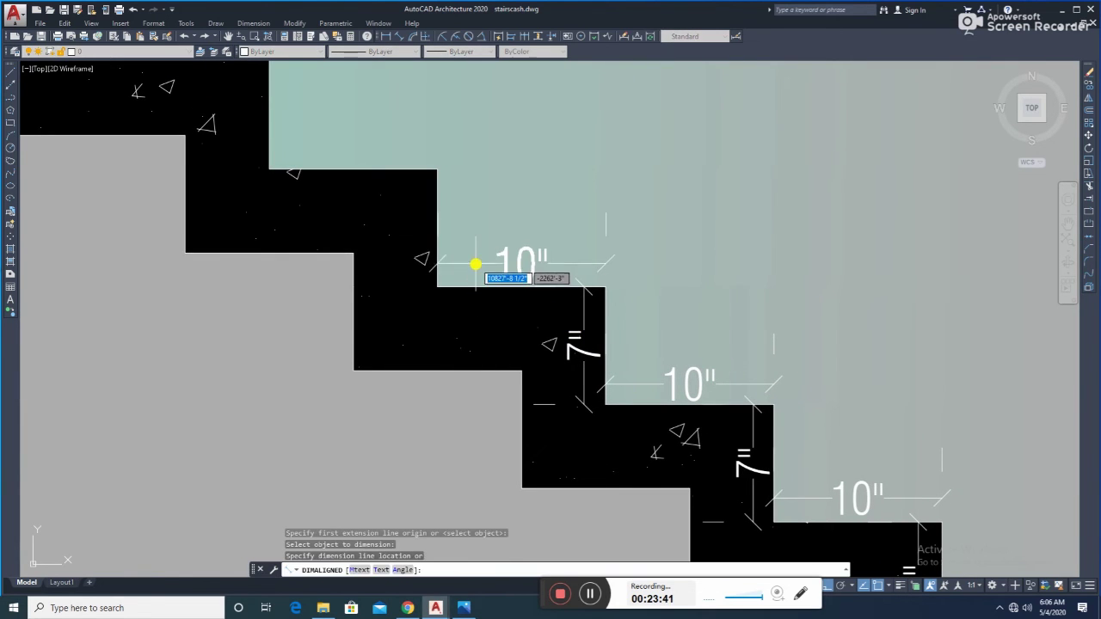
{"action": "left_click", "coordinate": [475, 264]}
{"action": "key", "text": "Return"}
{"action": "key", "text": "Return"}
{"action": "left_click", "coordinate": [433, 211]}
{"action": "left_click", "coordinate": [383, 218]}
{"action": "middle_click_drag", "start_coordinate": [383, 218], "coordinate": [487, 302]}
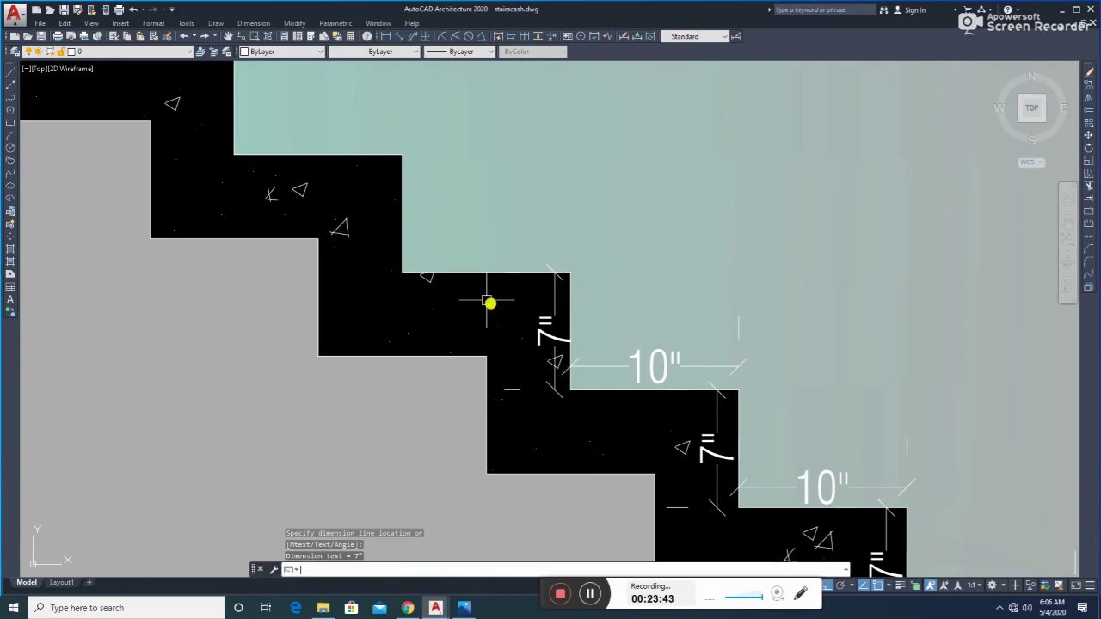
{"action": "key", "text": "Return"}
{"action": "key", "text": "Return"}
- Place a 10" dimension on the next tread, then undo a misplaced attempt
{"action": "left_click", "coordinate": [445, 275]}
{"action": "left_click", "coordinate": [437, 250]}
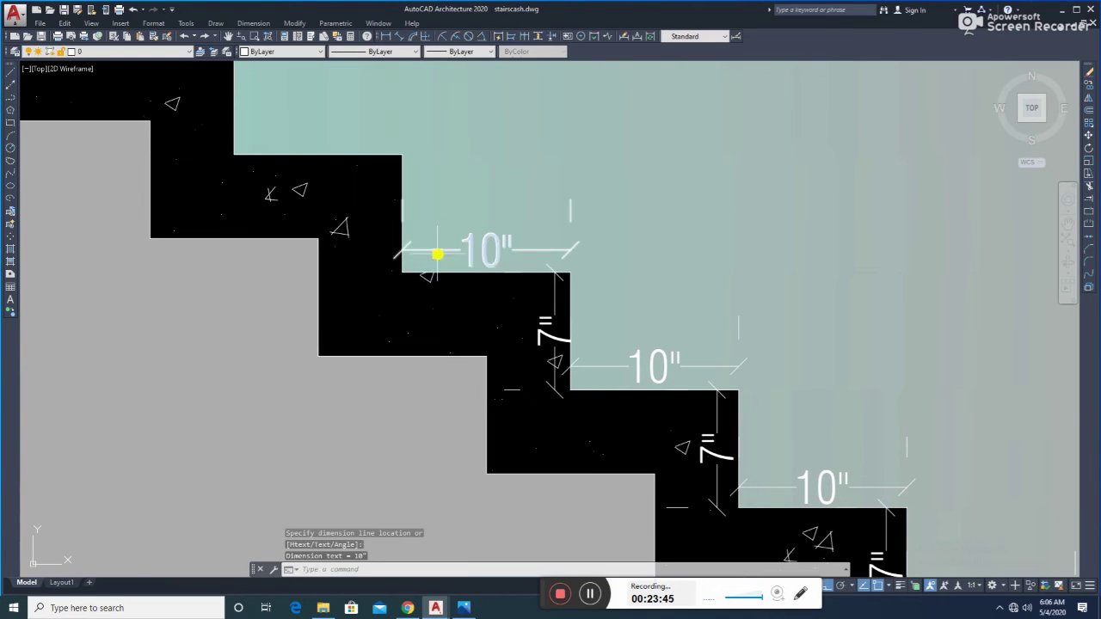
{"action": "key", "text": "Return"}
{"action": "key", "text": "Return"}
{"action": "left_click", "coordinate": [380, 210]}
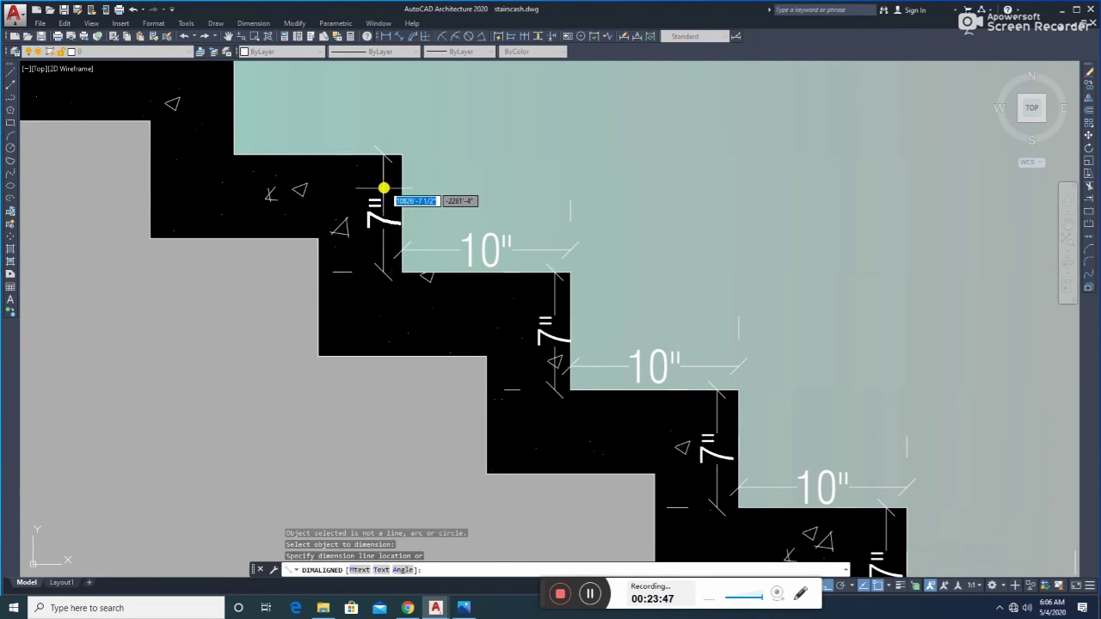
{"action": "key", "text": "Return"}
{"action": "key", "text": "Return"}
{"action": "mouse_move", "coordinate": [373, 204]}
{"action": "middle_mouse_down"}
{"action": "mouse_move", "coordinate": [501, 339]}
{"action": "mouse_move", "coordinate": [417, 312]}
{"action": "middle_mouse_up"}
{"action": "key", "text": "Return"}
{"action": "left_click", "coordinate": [415, 295]}
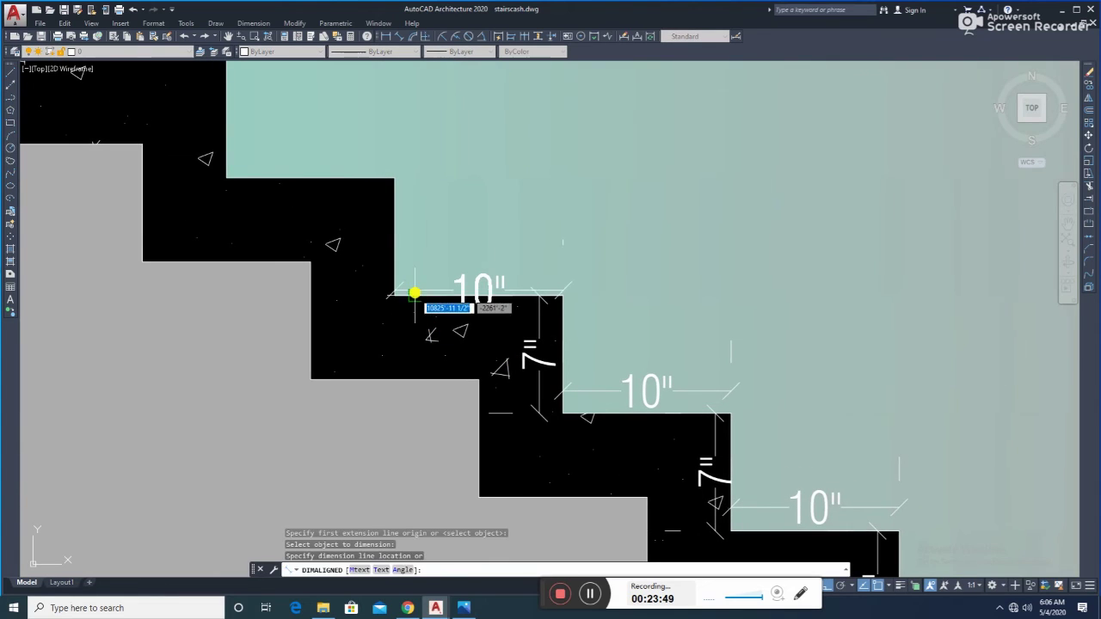
{"action": "left_click", "coordinate": [416, 277]}
{"action": "key", "text": "Return"}
{"action": "key", "text": "Return"}
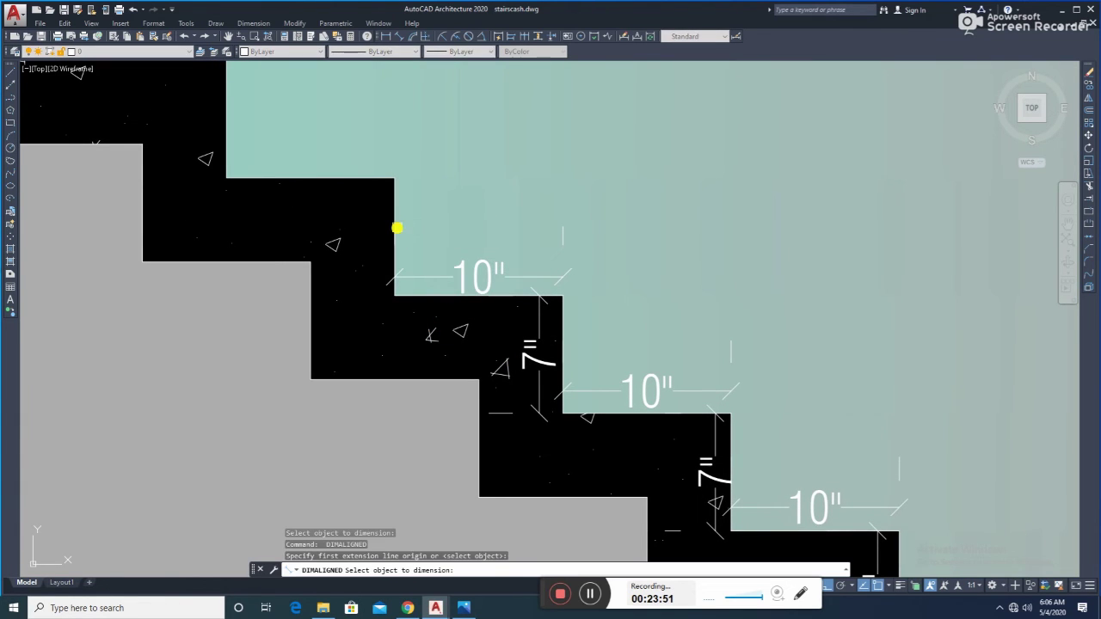
{"action": "key", "text": "Escape"}
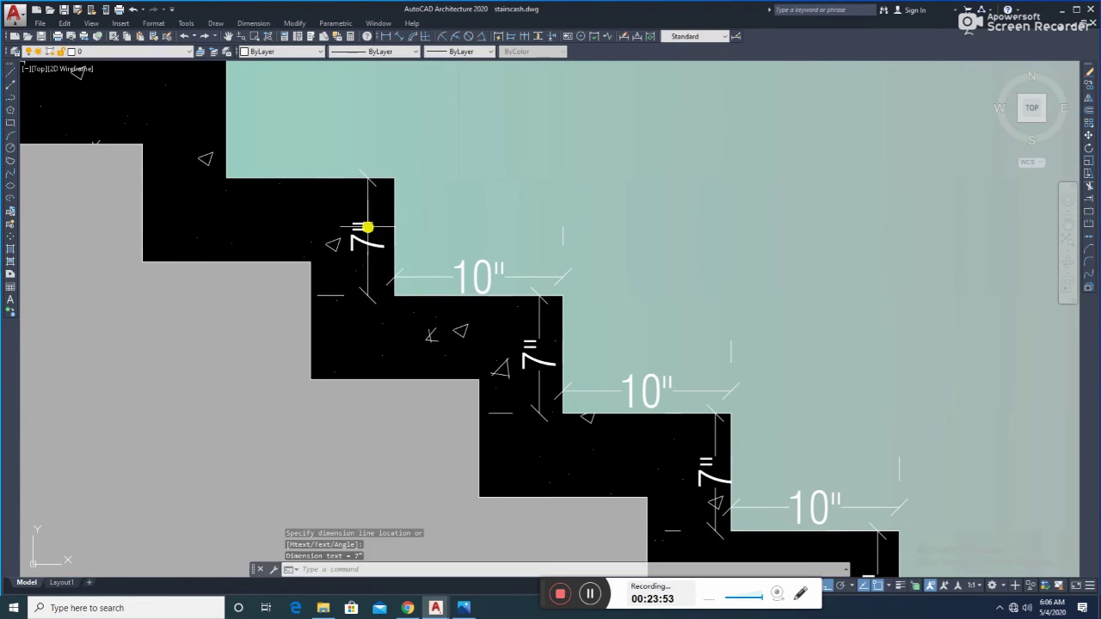
{"action": "key", "text": "ctrl+z"}
{"action": "key", "text": "ctrl+z"}
- Retry the 7" top riser dimension, undoing the misplaced placements
{"action": "key", "text": "Return"}
{"action": "key", "text": "Return"}
{"action": "left_click", "coordinate": [445, 251]}
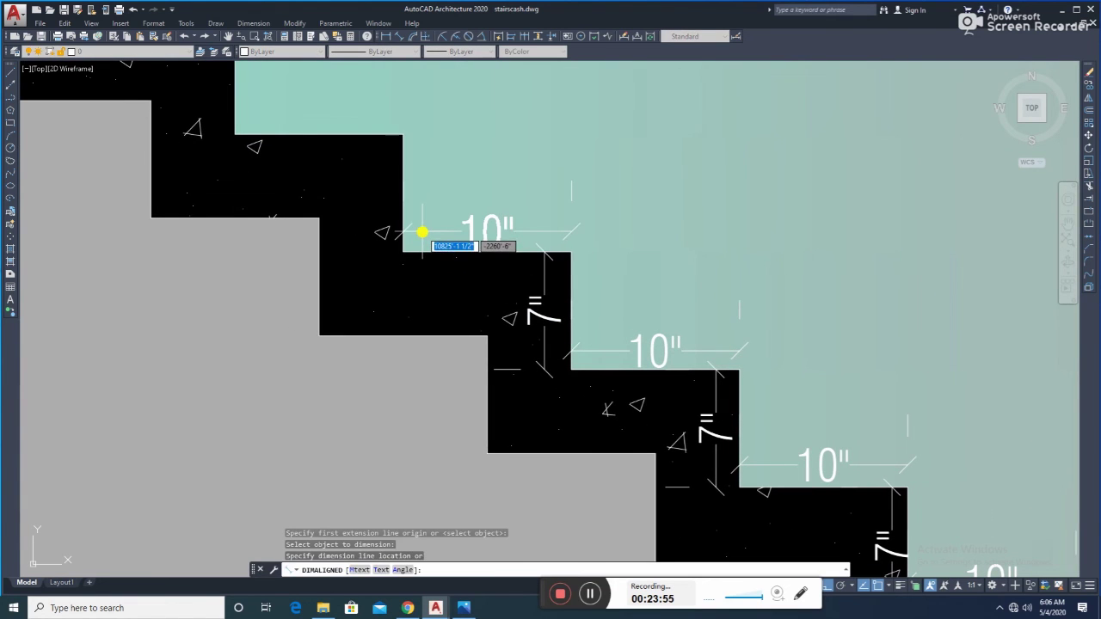
{"action": "left_click", "coordinate": [382, 181]}
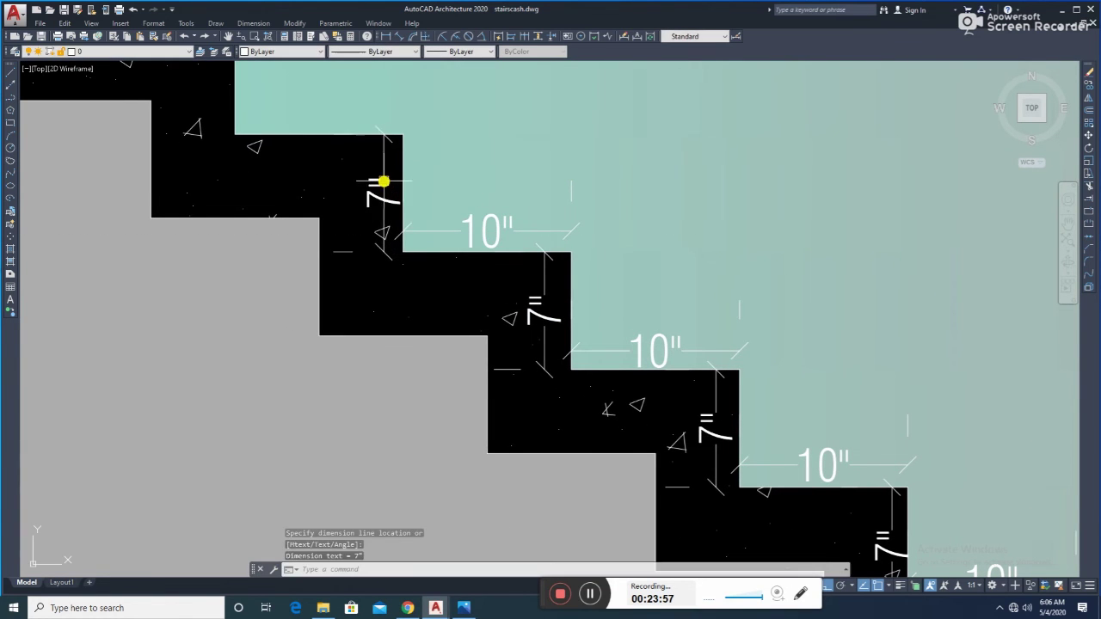
{"action": "key", "text": "ctrl+z"}
{"action": "key", "text": "Return"}
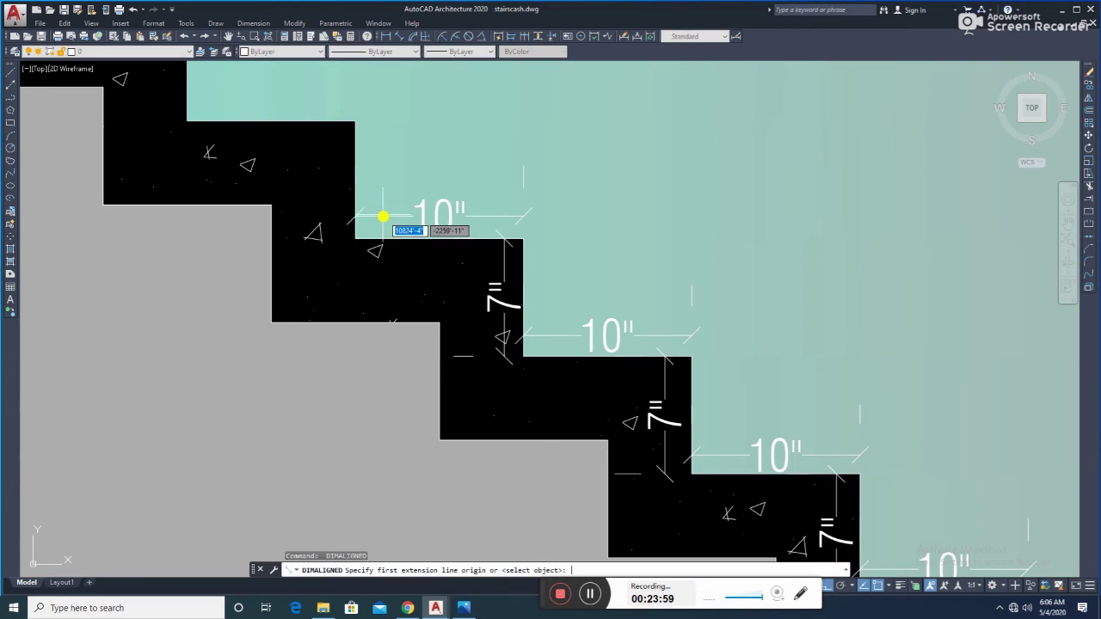
{"action": "key", "text": "Return"}
{"action": "left_click", "coordinate": [353, 148]}
{"action": "left_click", "coordinate": [331, 170]}
{"action": "key", "text": "ctrl+z"}
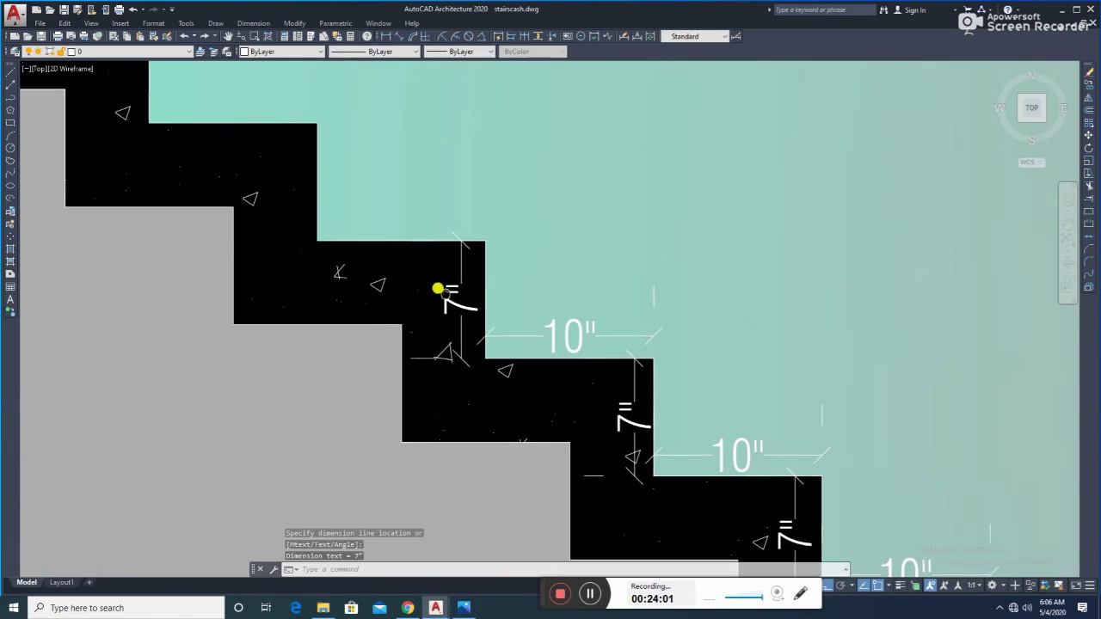
- Dimension the upper tread as 10" and its riser as 7"
{"action": "key", "text": "Return"}
{"action": "key", "text": "Return"}
{"action": "left_click", "coordinate": [351, 249]}
{"action": "left_click", "coordinate": [346, 227]}
{"action": "key", "text": "Return"}
{"action": "key", "text": "Return"}
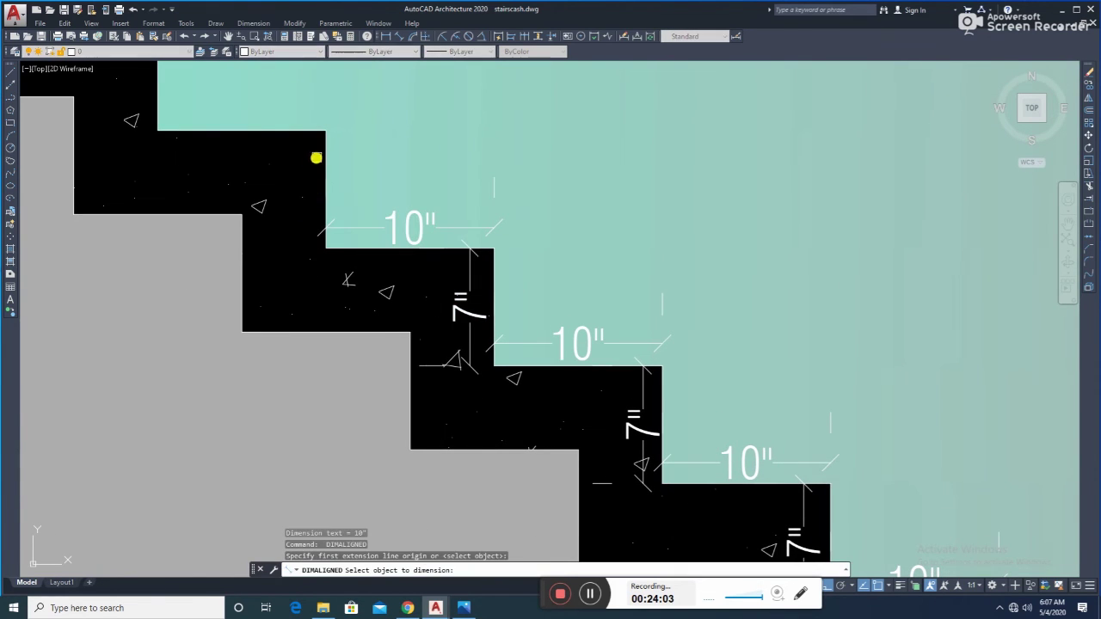
{"action": "left_click", "coordinate": [322, 153]}
{"action": "left_click", "coordinate": [304, 175]}
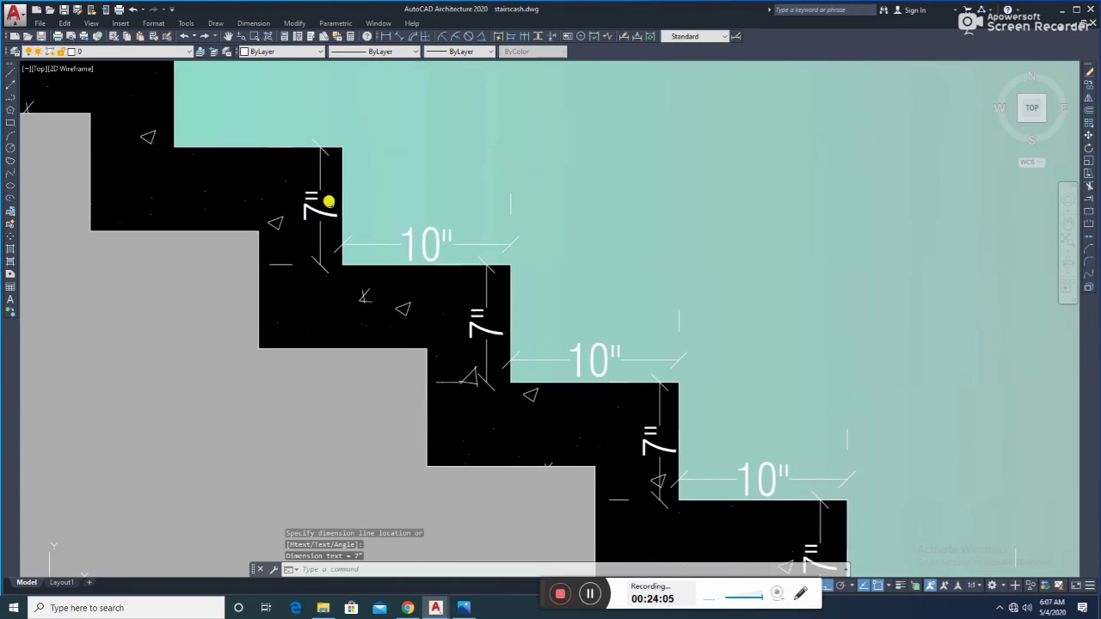
{"action": "middle_click_drag", "start_coordinate": [295, 177], "coordinate": [450, 272]}
- Add the next 10" tread and 7" riser dimensions higher up the stair
{"action": "key", "text": "Return"}
{"action": "key", "text": "Return"}
{"action": "left_click", "coordinate": [319, 216]}
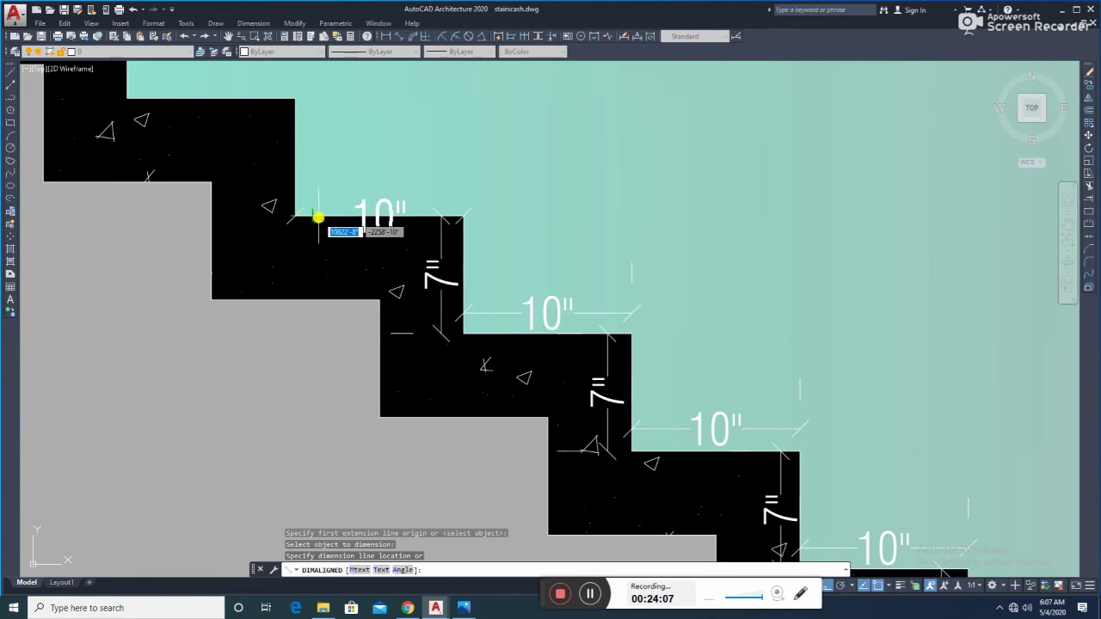
{"action": "left_click", "coordinate": [322, 193]}
{"action": "key", "text": "Return"}
{"action": "key", "text": "Return"}
{"action": "left_click", "coordinate": [294, 126]}
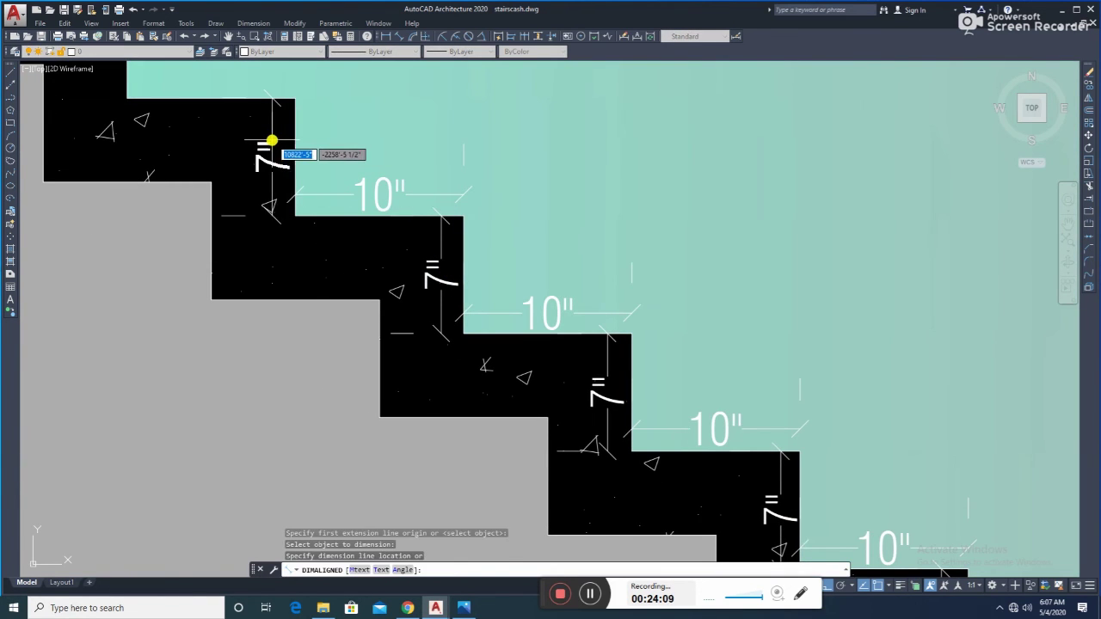
{"action": "mouse_move", "coordinate": [271, 141]}
{"action": "middle_mouse_down"}
{"action": "mouse_move", "coordinate": [352, 209]}
{"action": "mouse_move", "coordinate": [351, 241]}
{"action": "middle_mouse_up"}
{"action": "scroll", "coordinate": [395, 218], "scroll_direction": "down", "scroll_amount": 3}
{"action": "scroll", "coordinate": [401, 241], "scroll_direction": "up", "scroll_amount": 3}
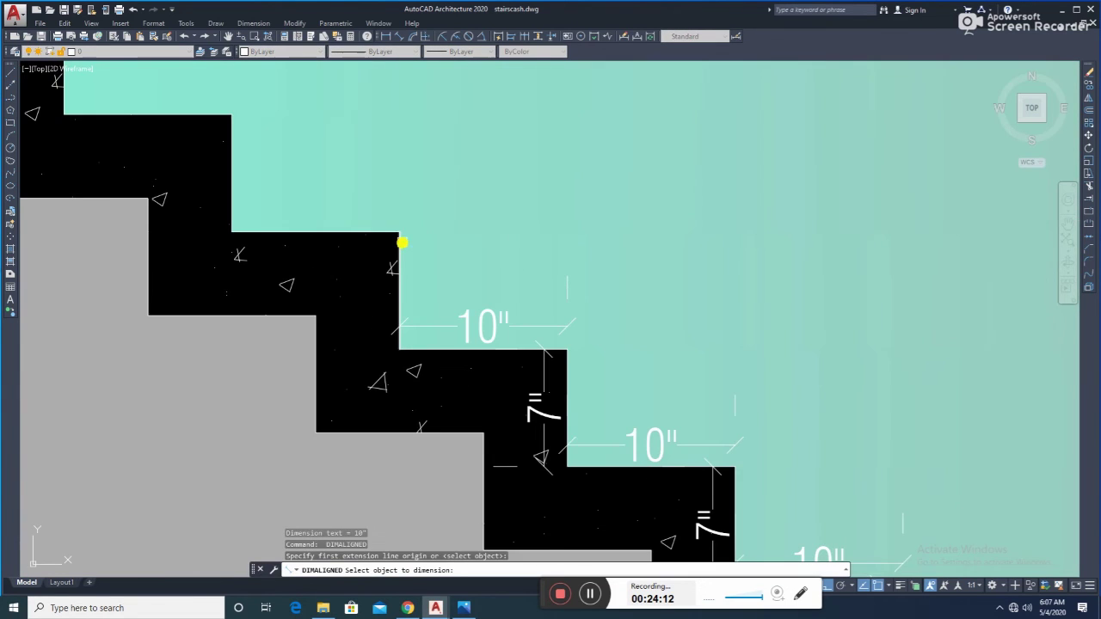
{"action": "left_click", "coordinate": [378, 258]}
- Attempt the upper tread's 10" dimension and undo it
{"action": "key", "text": "Return"}
{"action": "key", "text": "Return"}
{"action": "left_click", "coordinate": [275, 233]}
{"action": "left_click", "coordinate": [252, 219]}
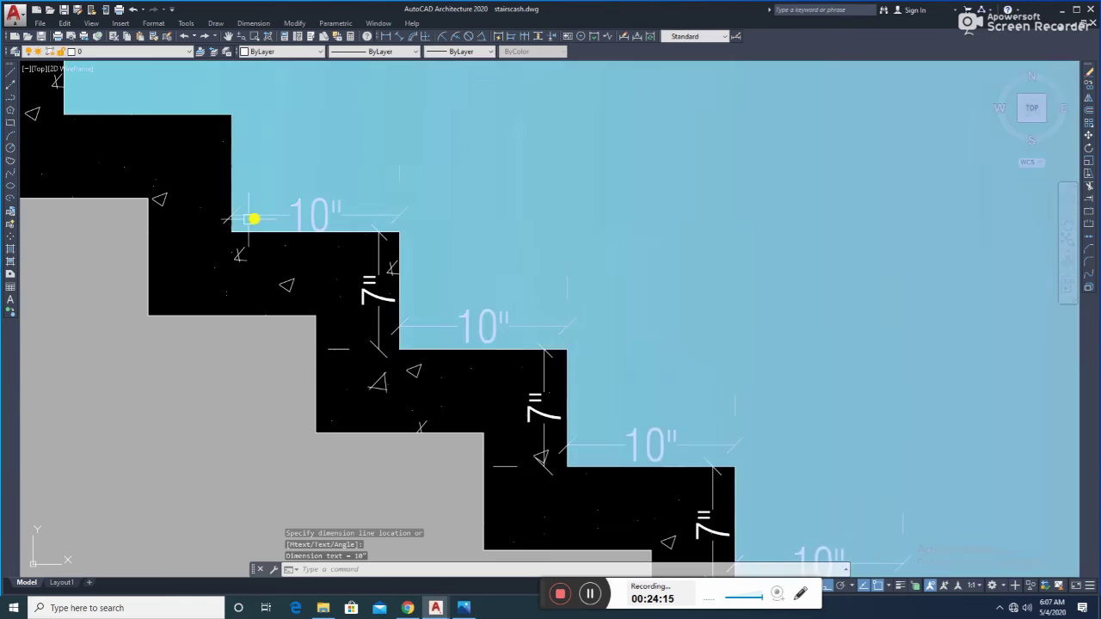
{"action": "key", "text": "ctrl+z"}
{"action": "scroll", "coordinate": [386, 341], "scroll_direction": "down", "scroll_amount": 3}
{"action": "scroll", "coordinate": [381, 241], "scroll_direction": "up", "scroll_amount": 3}
{"action": "key", "text": "Return"}
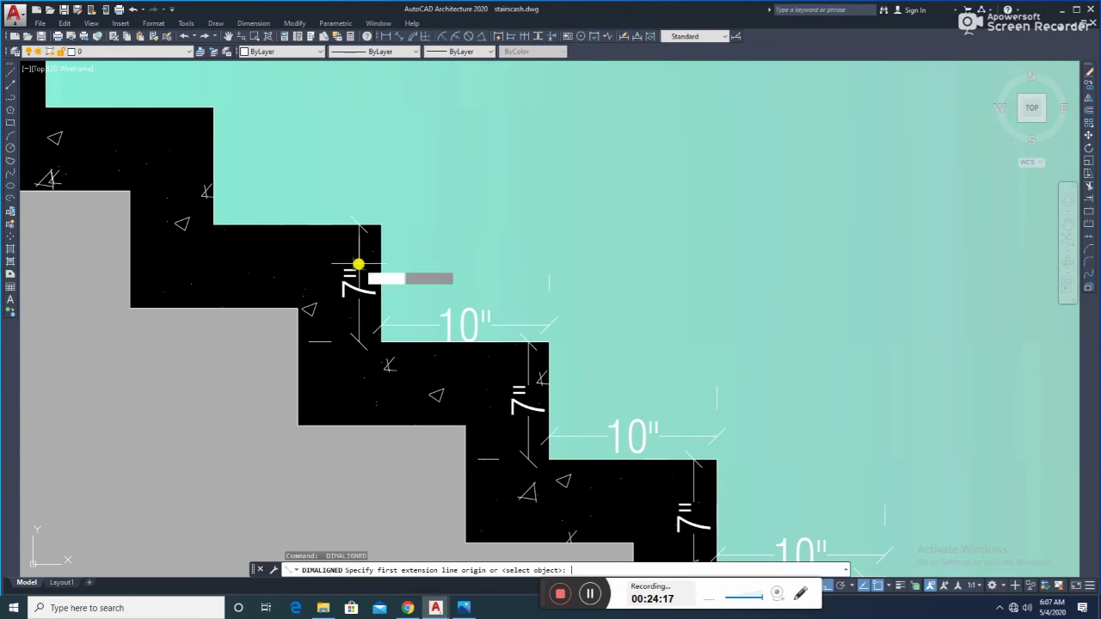
- Redo the upper tread's 10" dimension, undoing the stray riser pick
{"action": "key", "text": "Return"}
{"action": "left_click", "coordinate": [245, 225]}
{"action": "left_click", "coordinate": [239, 209]}
{"action": "key", "text": "Return"}
{"action": "key", "text": "Return"}
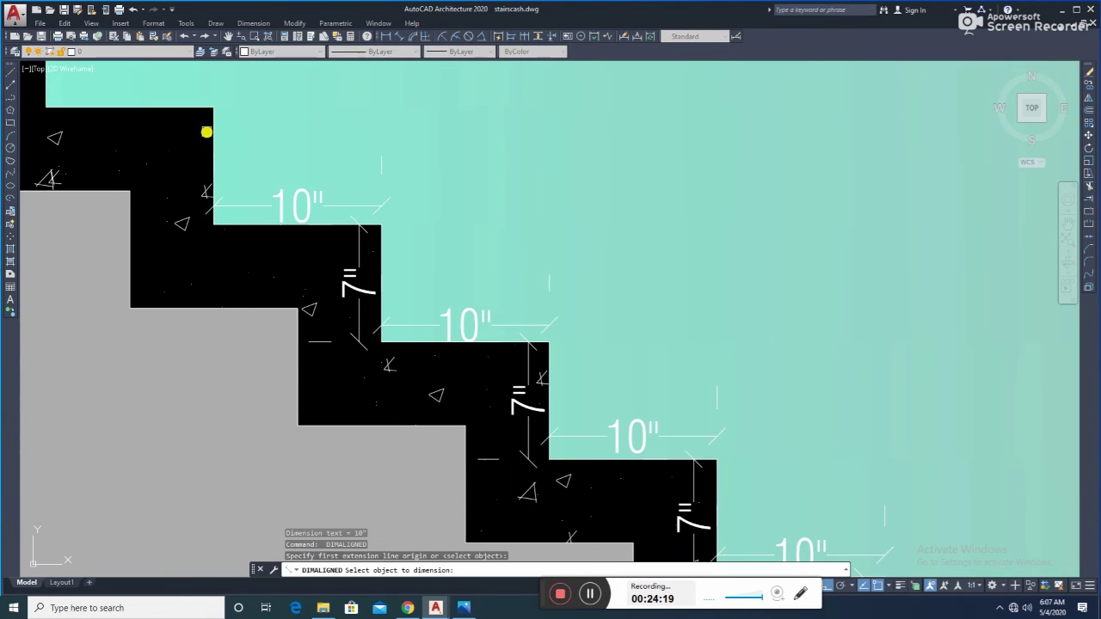
{"action": "left_click", "coordinate": [206, 134]}
{"action": "key", "text": "ctrl+z"}
{"action": "scroll", "coordinate": [177, 166], "scroll_direction": "down", "scroll_amount": 2}
{"action": "scroll", "coordinate": [398, 290], "scroll_direction": "up", "scroll_amount": 2}
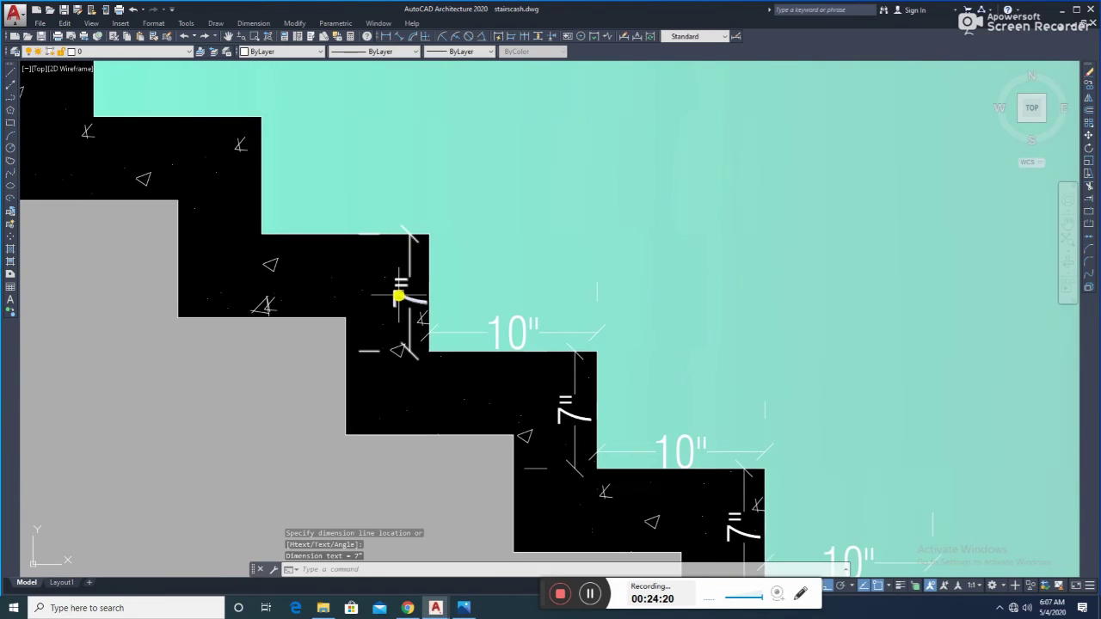
{"action": "key", "text": "Return"}
{"action": "key", "text": "Return"}
- Place the upper tread's 10" dimension again after another undo
{"action": "left_click", "coordinate": [280, 233]}
{"action": "left_click", "coordinate": [283, 214]}
{"action": "key", "text": "Return"}
{"action": "key", "text": "Return"}
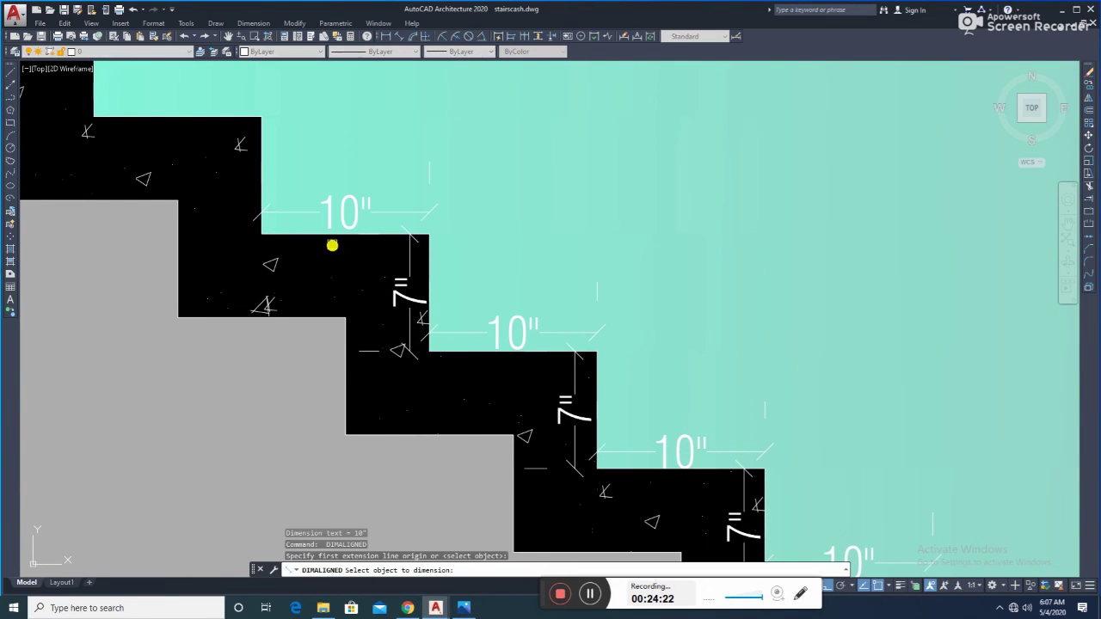
{"action": "left_click", "coordinate": [260, 137]}
{"action": "key", "text": "ctrl+z"}
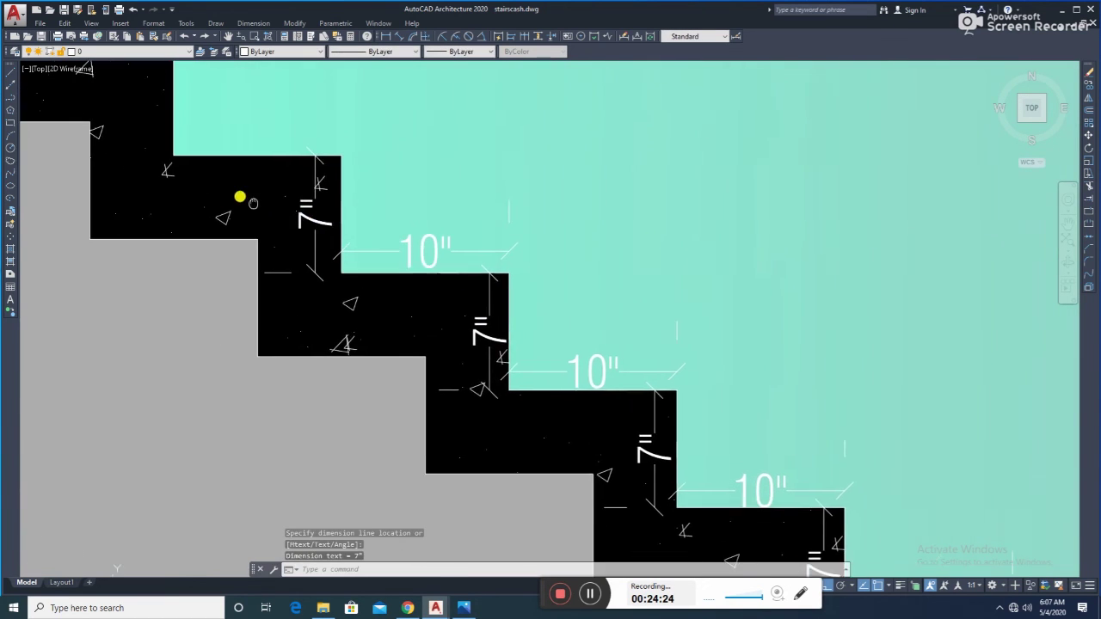
{"action": "middle_click_drag", "start_coordinate": [241, 196], "coordinate": [300, 216]}
{"action": "key", "text": "Return"}
{"action": "key", "text": "Return"}
{"action": "left_click", "coordinate": [309, 222]}
{"action": "left_click", "coordinate": [320, 199]}
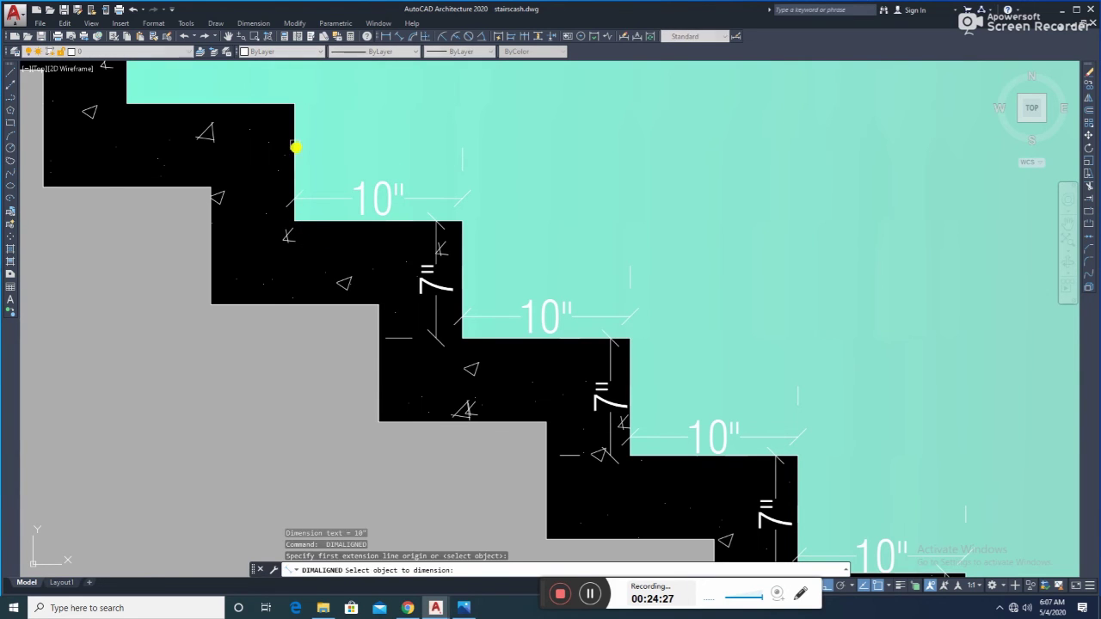
- Replace the upper riser's 7" dimension and re-dimension the tread at 10"
{"action": "key", "text": "Return"}
{"action": "key", "text": "Return"}
{"action": "left_click", "coordinate": [295, 142]}
{"action": "left_click", "coordinate": [250, 160]}
{"action": "key", "text": "ctrl+z"}
{"action": "key", "text": "Return"}
{"action": "key", "text": "Return"}
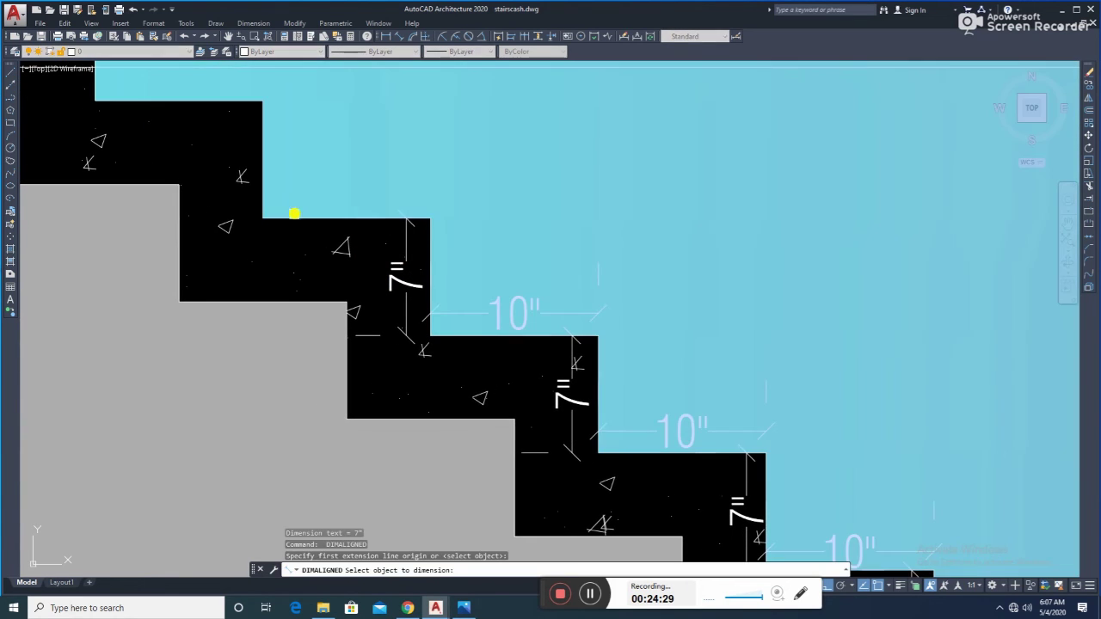
{"action": "left_click", "coordinate": [289, 219]}
{"action": "left_click", "coordinate": [296, 198]}
- Finish with the 7" upper riser dimension and the 10" top tread dimension
{"action": "key", "text": "Return"}
{"action": "key", "text": "Return"}
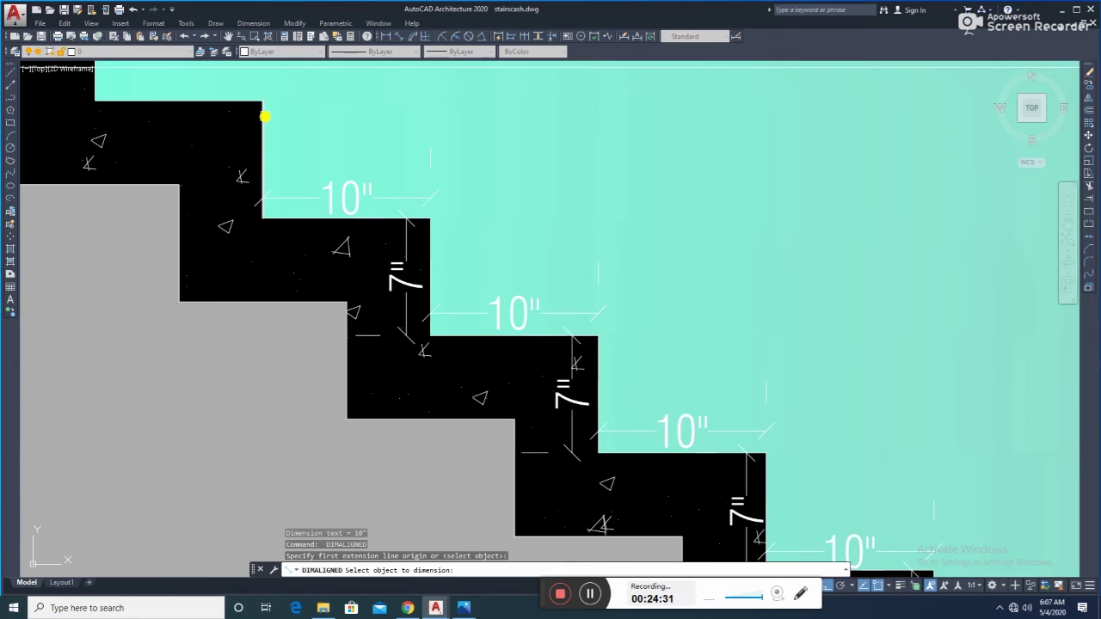
{"action": "left_click", "coordinate": [263, 113]}
{"action": "left_click", "coordinate": [235, 141]}
{"action": "middle_click_drag", "start_coordinate": [189, 143], "coordinate": [368, 253]}
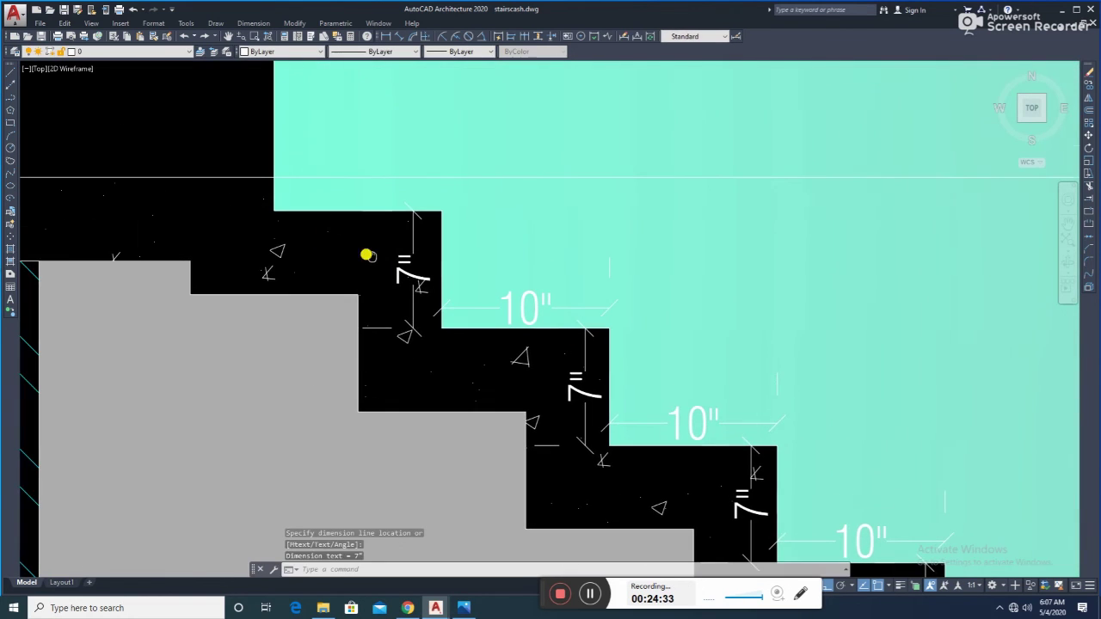
{"action": "key", "text": "Return"}
{"action": "key", "text": "Return"}
{"action": "left_click", "coordinate": [297, 212]}
{"action": "left_click", "coordinate": [295, 184]}
- Zoom to the top landing and add the 2" small step dimension
{"action": "key", "text": "Return"}
{"action": "key", "text": "Return"}
{"action": "scroll", "coordinate": [283, 177], "scroll_direction": "down", "scroll_amount": 3}
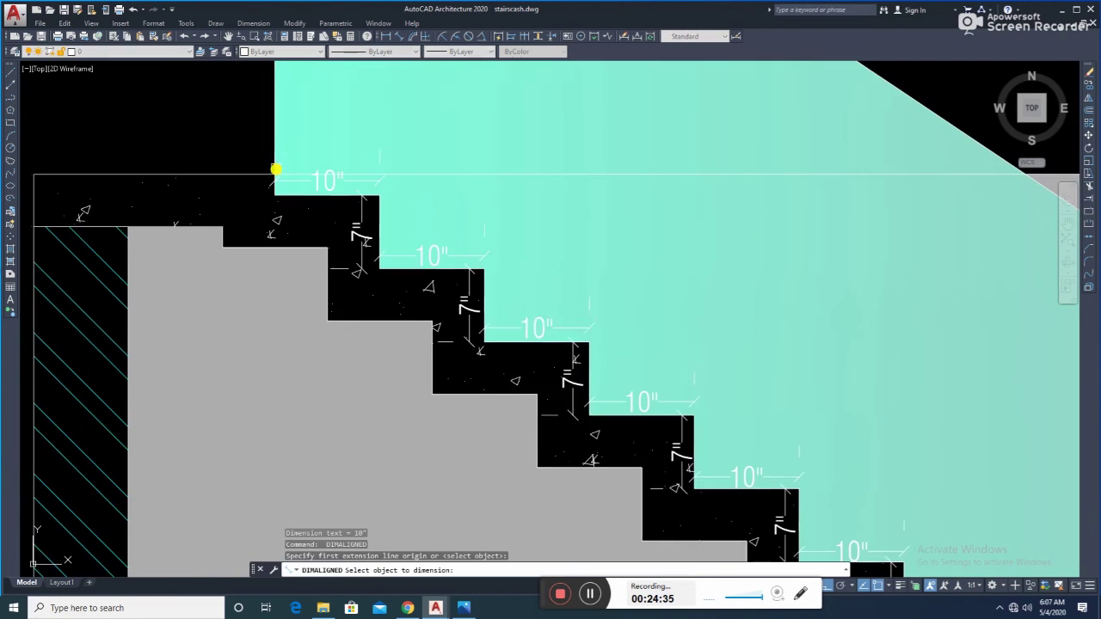
{"action": "middle_click_drag", "start_coordinate": [275, 172], "coordinate": [326, 249]}
{"action": "middle_click_drag", "start_coordinate": [327, 162], "coordinate": [349, 227]}
{"action": "scroll", "coordinate": [381, 244], "scroll_direction": "down", "scroll_amount": 2}
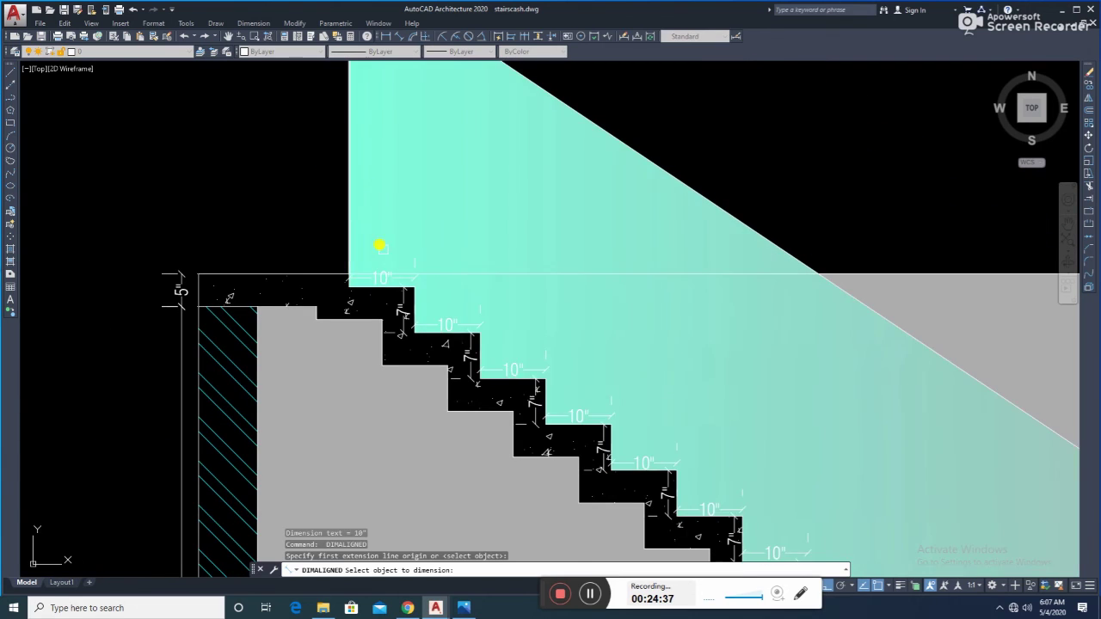
{"action": "scroll", "coordinate": [321, 270], "scroll_direction": "up", "scroll_amount": 3}
{"action": "scroll", "coordinate": [344, 275], "scroll_direction": "up", "scroll_amount": 4}
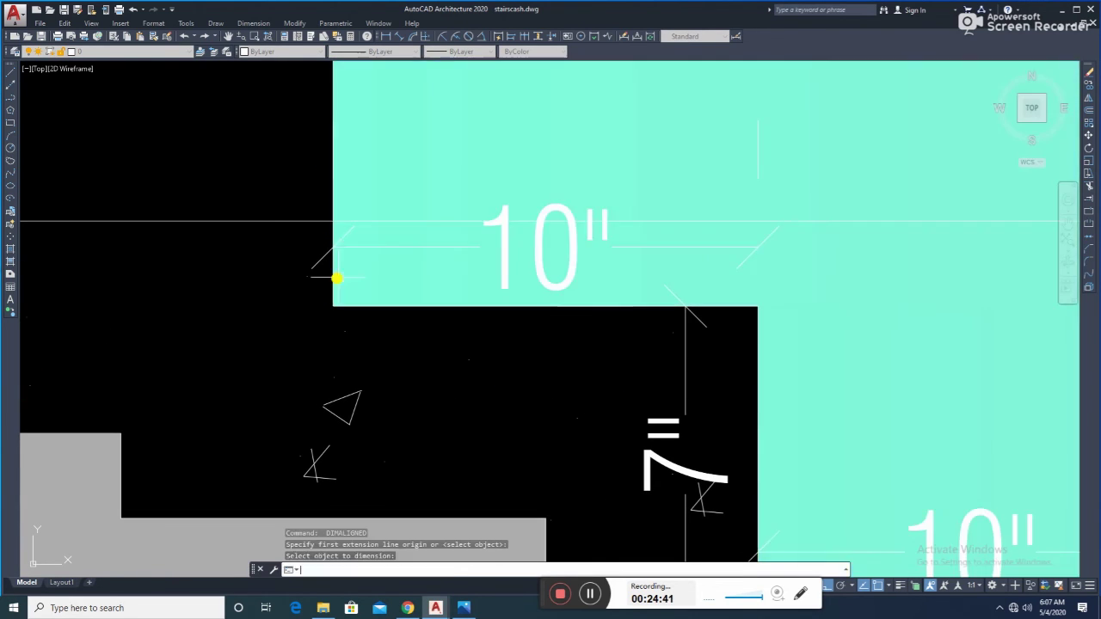
{"action": "key", "text": "Escape"}
{"action": "key", "text": "Return"}
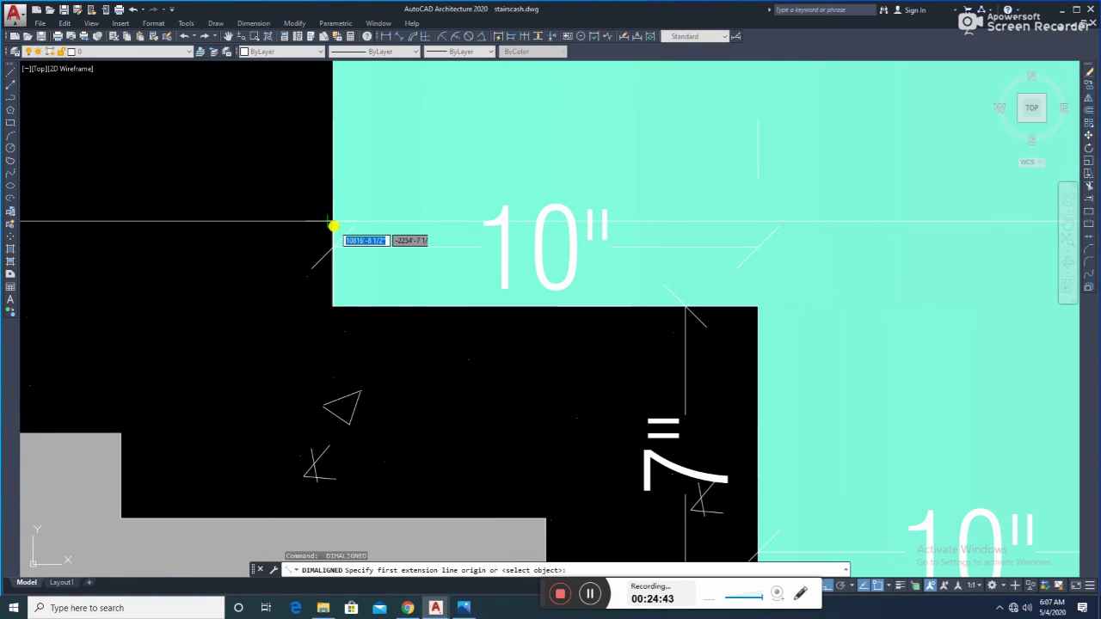
{"action": "left_click", "coordinate": [333, 303]}
{"action": "left_click", "coordinate": [268, 314]}
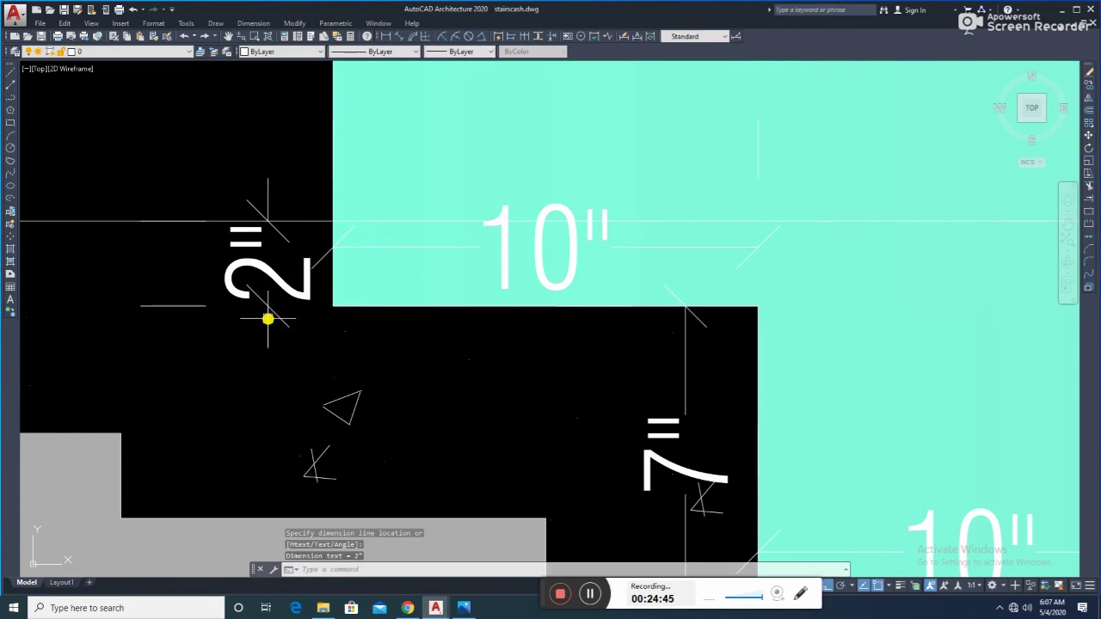
- Dimension the landing width as 1'-11" above the stairs
{"action": "key", "text": "Return"}
{"action": "scroll", "coordinate": [332, 222], "scroll_direction": "down", "scroll_amount": 4}
{"action": "middle_click_drag", "start_coordinate": [246, 243], "coordinate": [484, 300]}
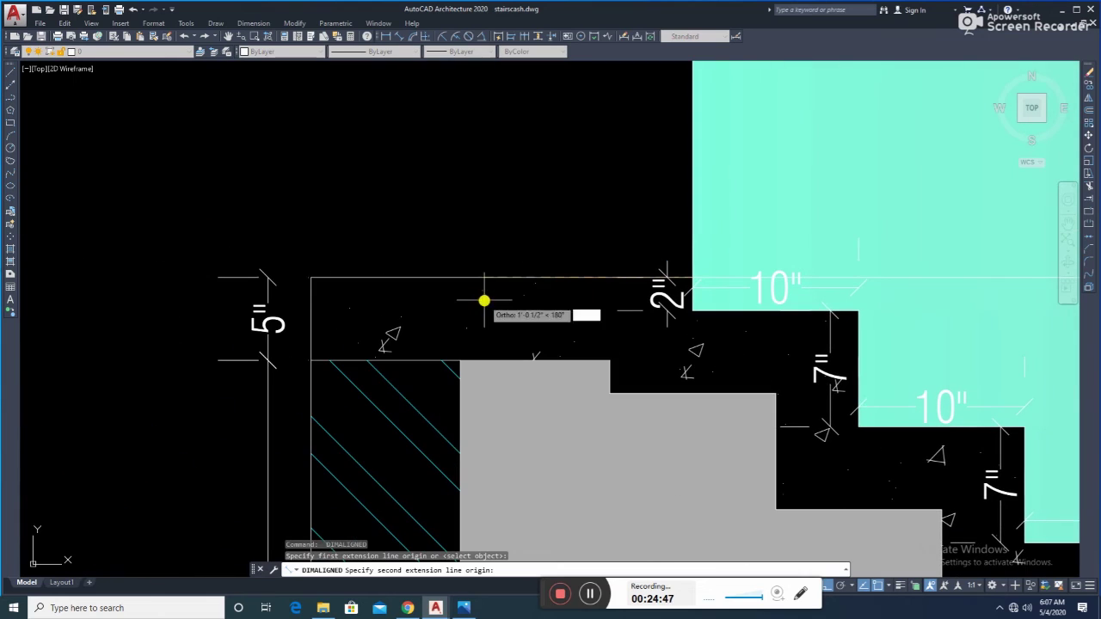
{"action": "left_click", "coordinate": [308, 278]}
{"action": "left_click", "coordinate": [370, 241]}
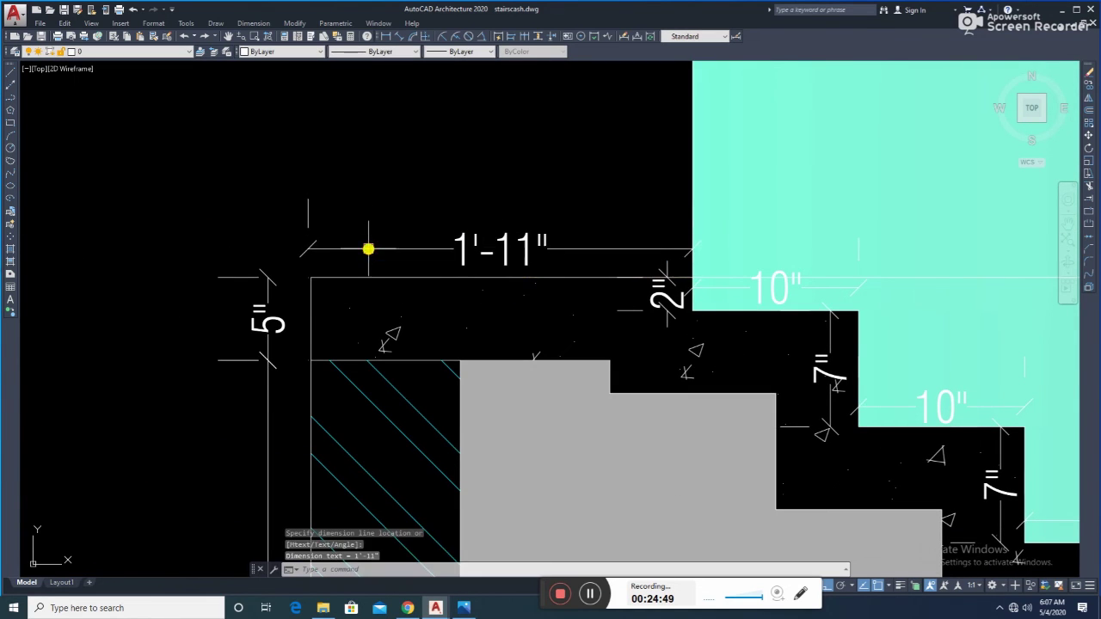
{"action": "scroll", "coordinate": [504, 258], "scroll_direction": "down", "scroll_amount": 3}
{"action": "scroll", "coordinate": [498, 246], "scroll_direction": "down", "scroll_amount": 2}
{"action": "middle_click_drag", "start_coordinate": [498, 247], "coordinate": [426, 221]}
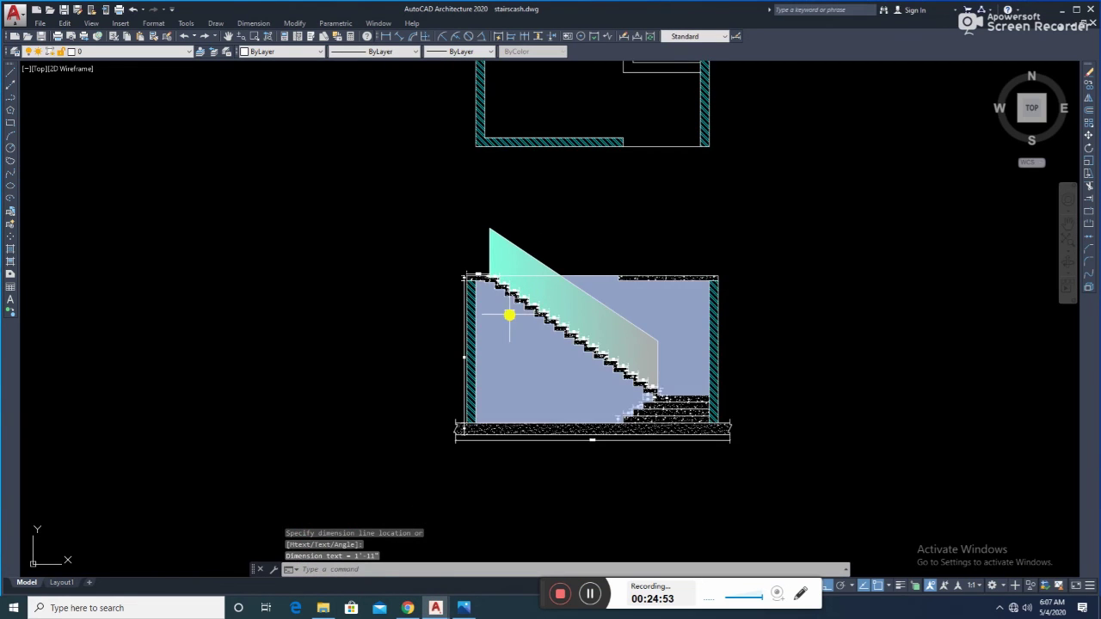
- Add aligned 10" dimensions to the three landing steps in the stair plan
{"action": "scroll", "coordinate": [491, 379], "scroll_direction": "up", "scroll_amount": 3}
{"action": "scroll", "coordinate": [491, 378], "scroll_direction": "down", "scroll_amount": 1}
{"action": "scroll", "coordinate": [524, 381], "scroll_direction": "down", "scroll_amount": 1}
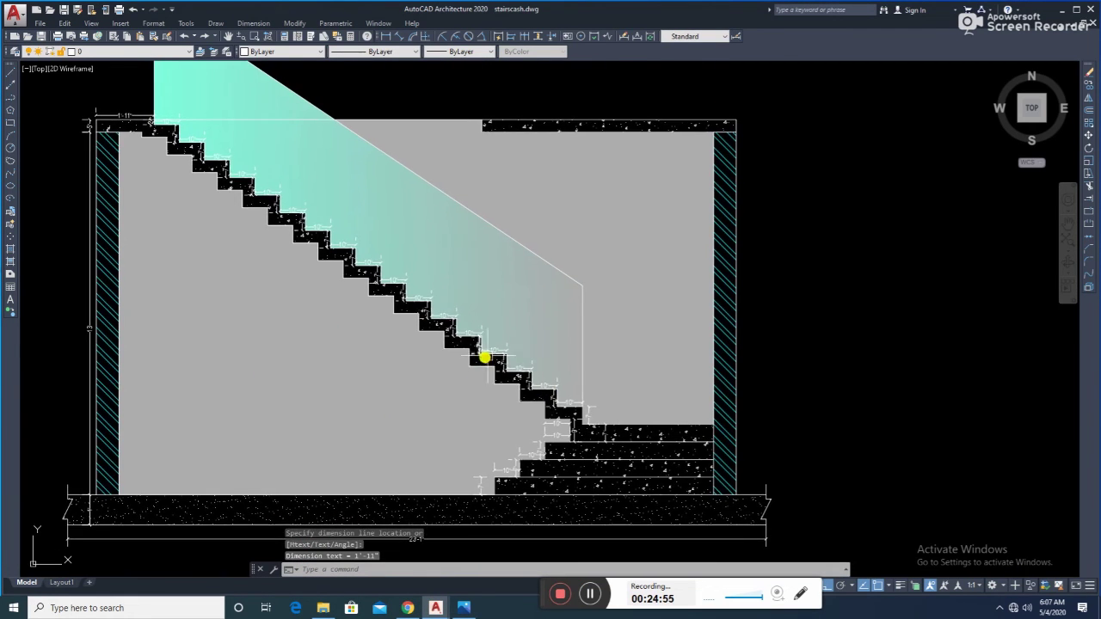
{"action": "scroll", "coordinate": [487, 359], "scroll_direction": "down", "scroll_amount": 3}
{"action": "middle_click_drag", "start_coordinate": [506, 420], "coordinate": [424, 239]}
{"action": "scroll", "coordinate": [496, 152], "scroll_direction": "up", "scroll_amount": 2}
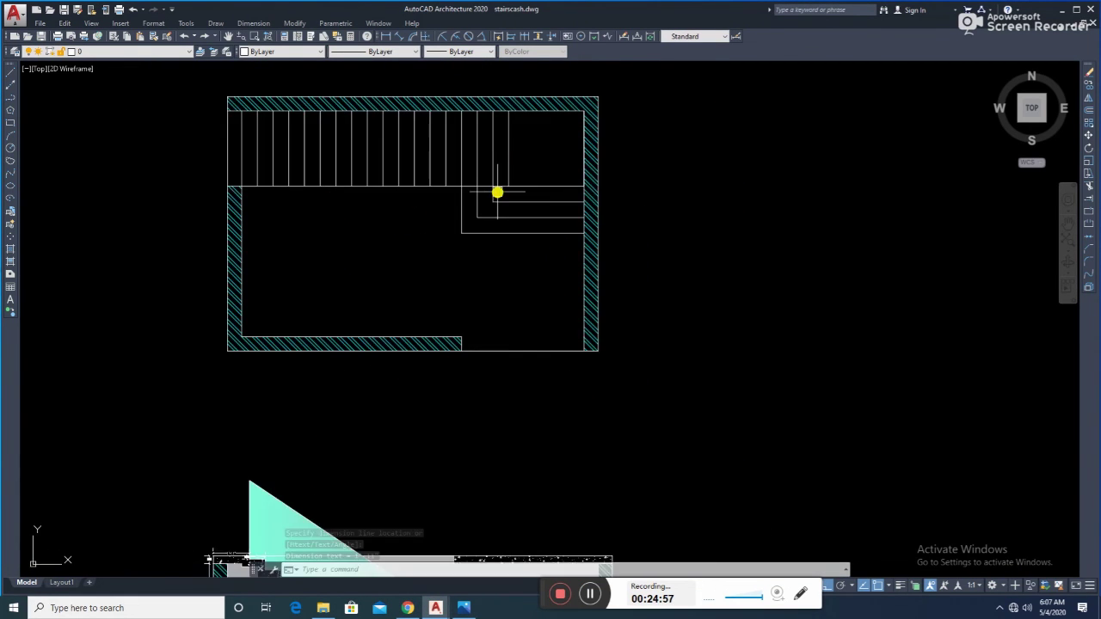
{"action": "left_click", "coordinate": [402, 37]}
{"action": "scroll", "coordinate": [531, 218], "scroll_direction": "up", "scroll_amount": 2}
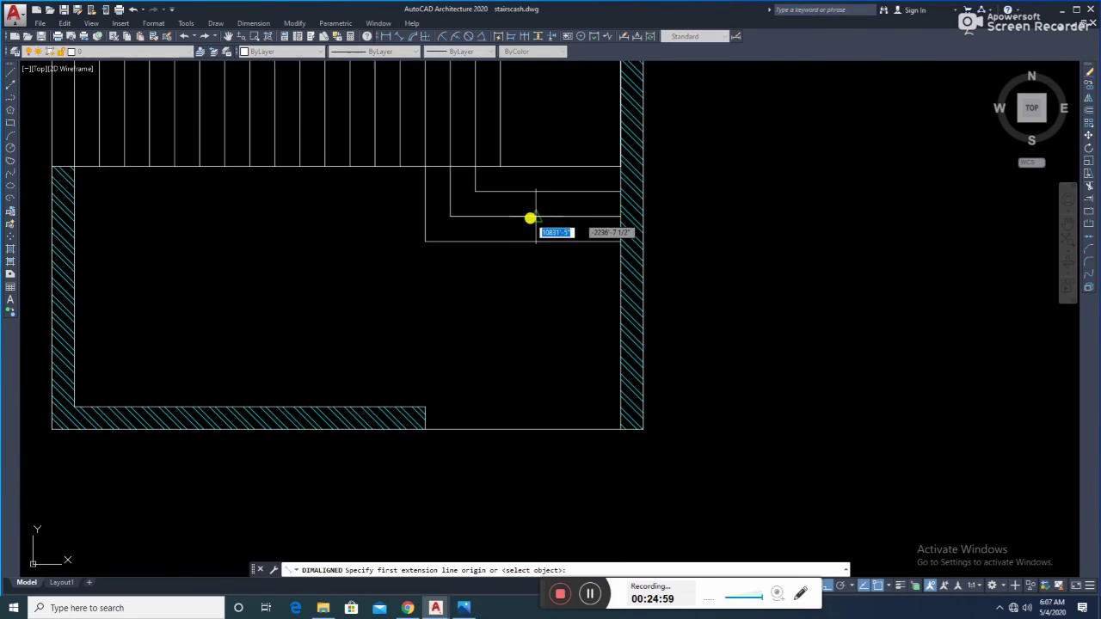
{"action": "left_click", "coordinate": [508, 241]}
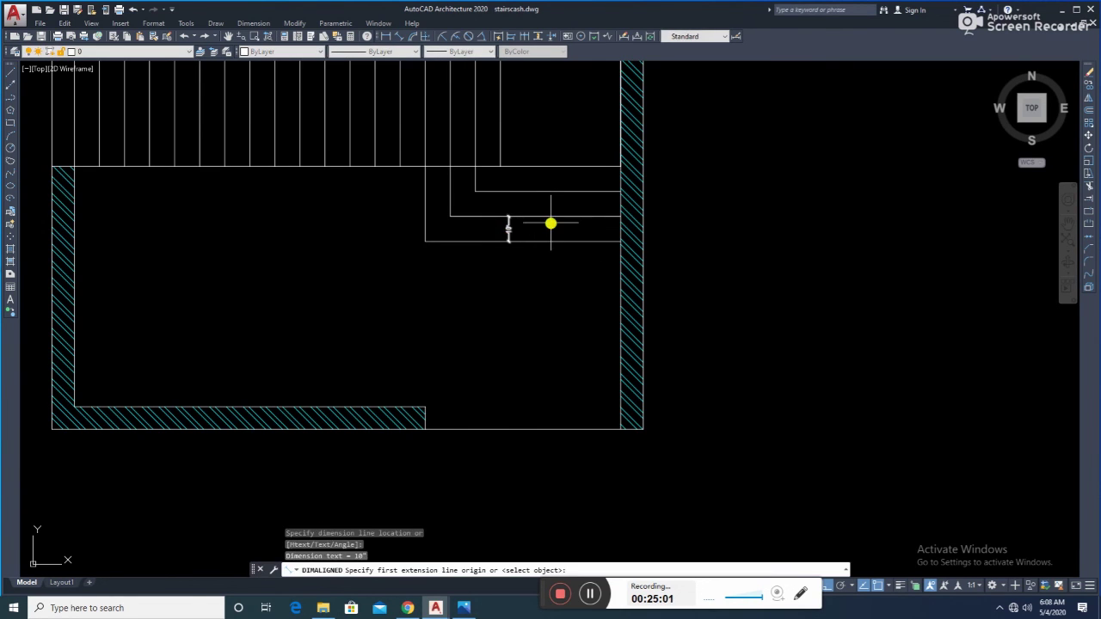
{"action": "left_click", "coordinate": [545, 190]}
{"action": "left_click", "coordinate": [544, 201]}
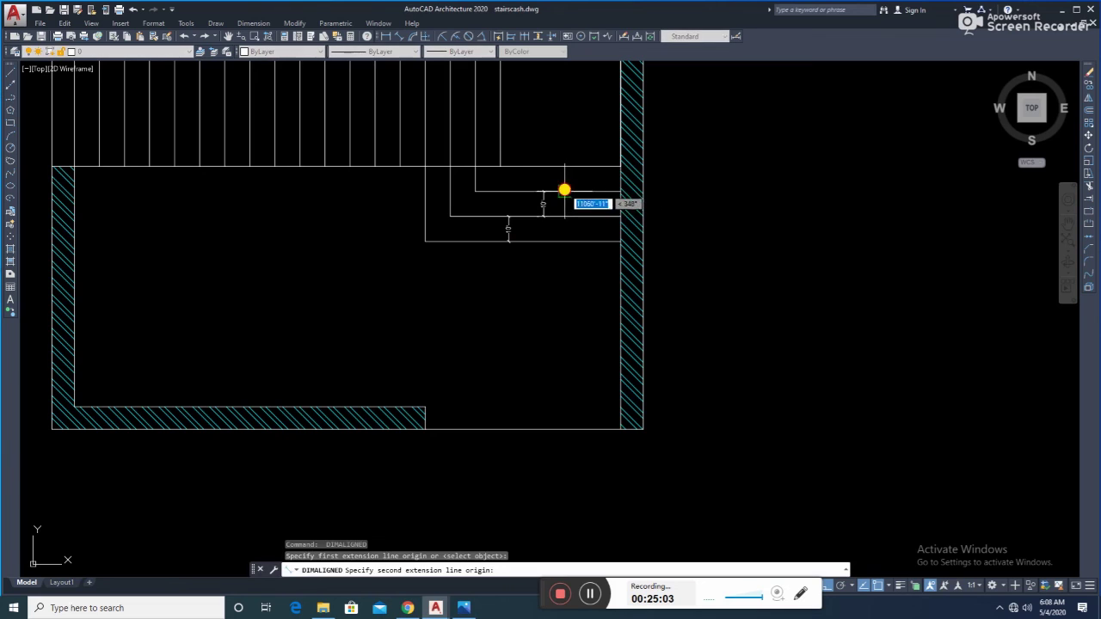
{"action": "key", "text": "Return"}
{"action": "left_click", "coordinate": [562, 172]}
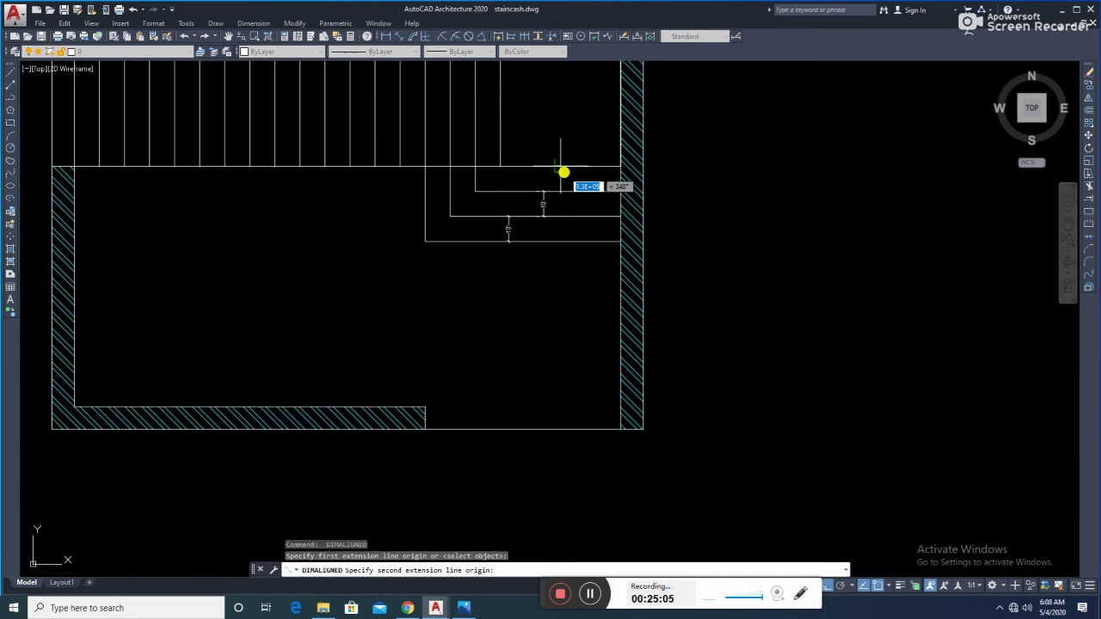
{"action": "left_click", "coordinate": [562, 177]}
{"action": "middle_click_drag", "start_coordinate": [484, 204], "coordinate": [489, 213]}
{"action": "left_click", "coordinate": [564, 194]}
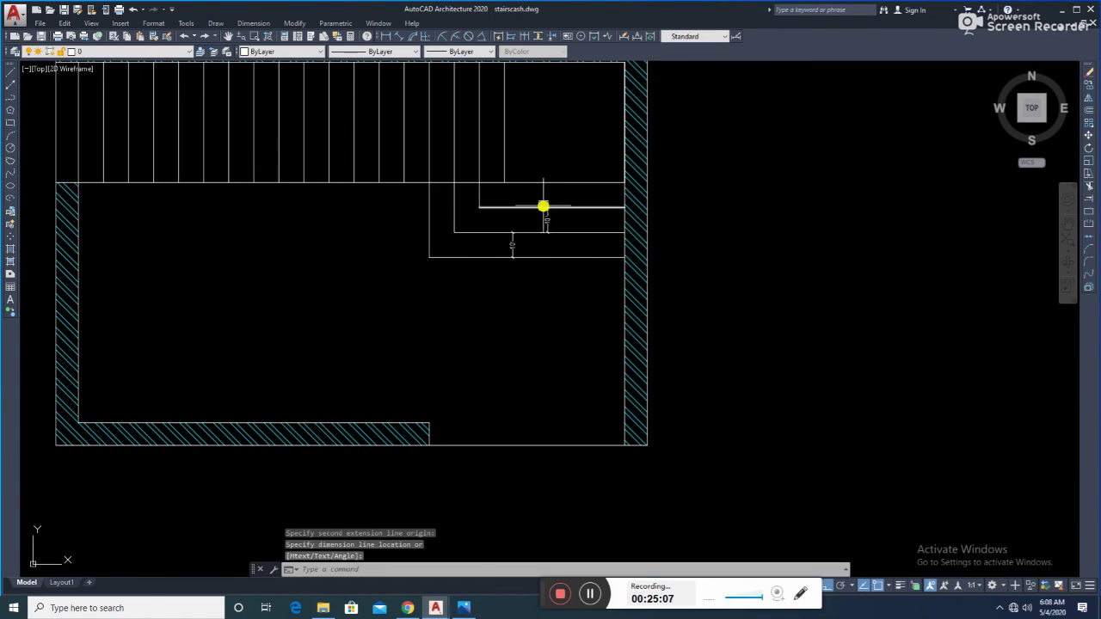
{"action": "key", "text": "Return"}
{"action": "left_click", "coordinate": [564, 207]}
{"action": "left_click", "coordinate": [564, 182]}
{"action": "left_click", "coordinate": [563, 186]}
{"action": "scroll", "coordinate": [481, 252], "scroll_direction": "up", "scroll_amount": 3}
{"action": "key", "text": "Return"}
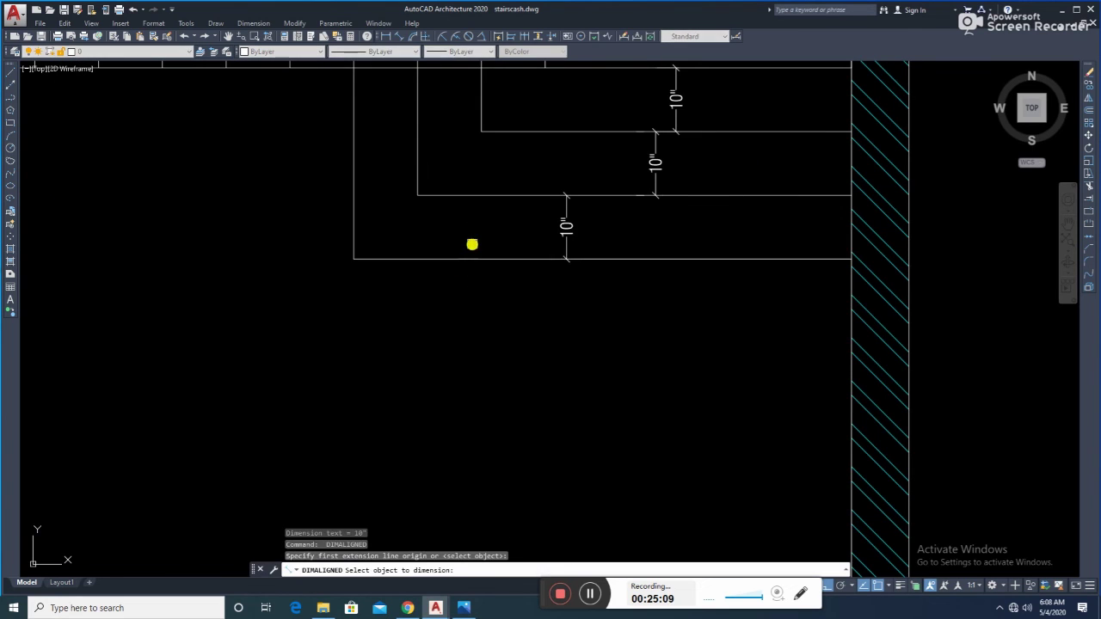
{"action": "key", "text": "Return"}
- Dimension the landing's bottom edge and left side, each 6'-6"
{"action": "left_click", "coordinate": [469, 258]}
{"action": "left_click", "coordinate": [470, 279]}
{"action": "middle_click_drag", "start_coordinate": [428, 243], "coordinate": [518, 369]}
{"action": "key", "text": "Return"}
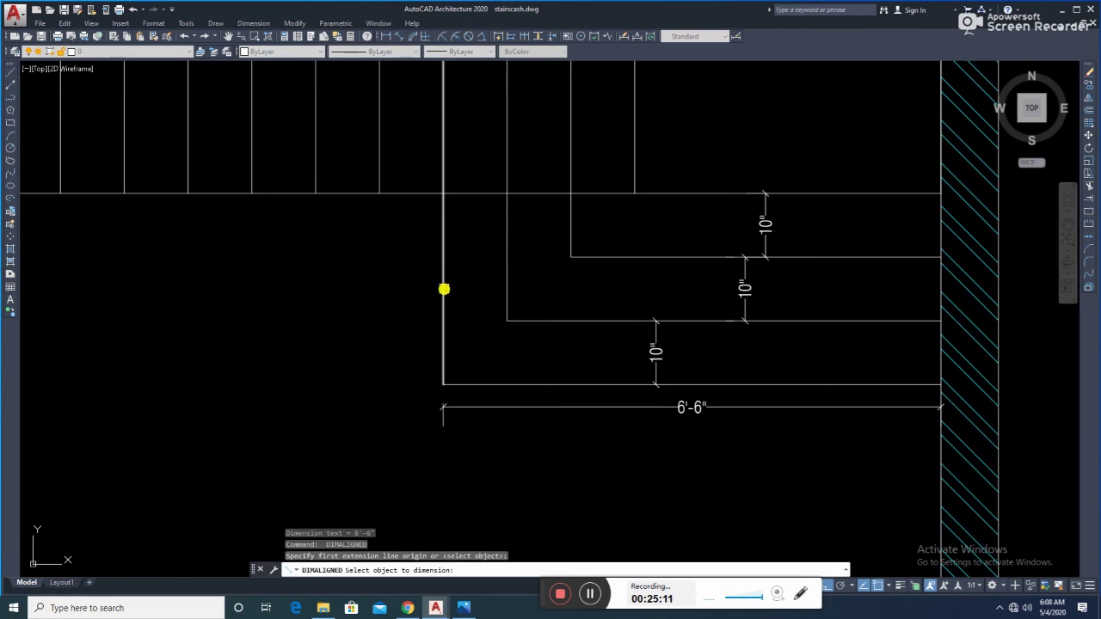
{"action": "key", "text": "Escape"}
{"action": "key", "text": "Return"}
{"action": "left_click", "coordinate": [443, 385]}
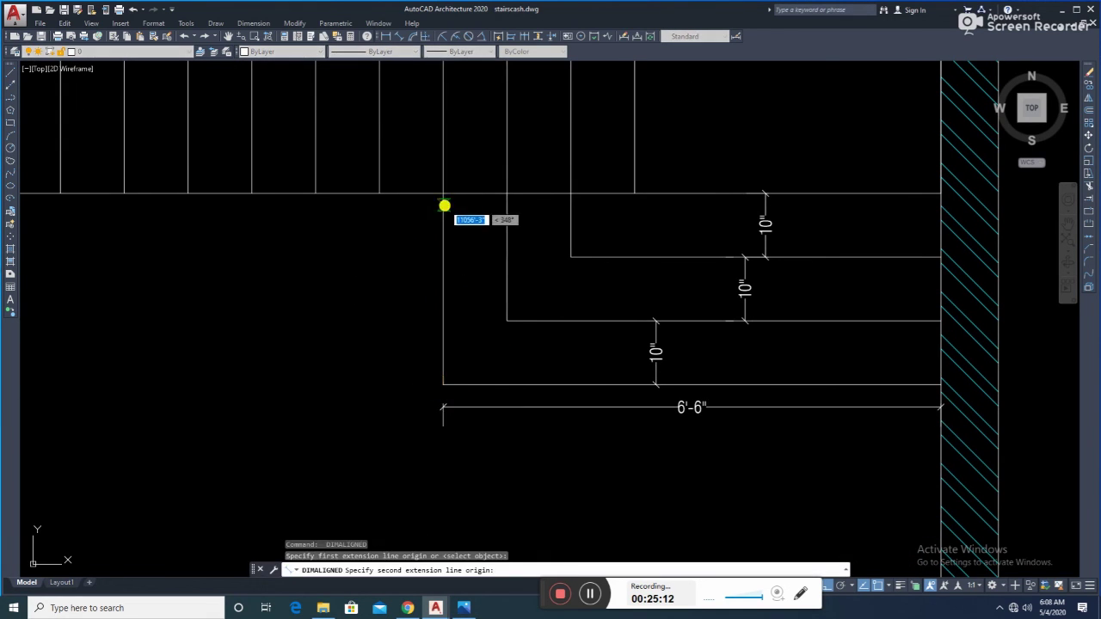
{"action": "middle_click_drag", "start_coordinate": [441, 72], "coordinate": [467, 203]}
{"action": "scroll", "coordinate": [467, 203], "scroll_direction": "down", "scroll_amount": 4}
{"action": "left_click", "coordinate": [472, 111]}
{"action": "scroll", "coordinate": [472, 112], "scroll_direction": "up", "scroll_amount": 2}
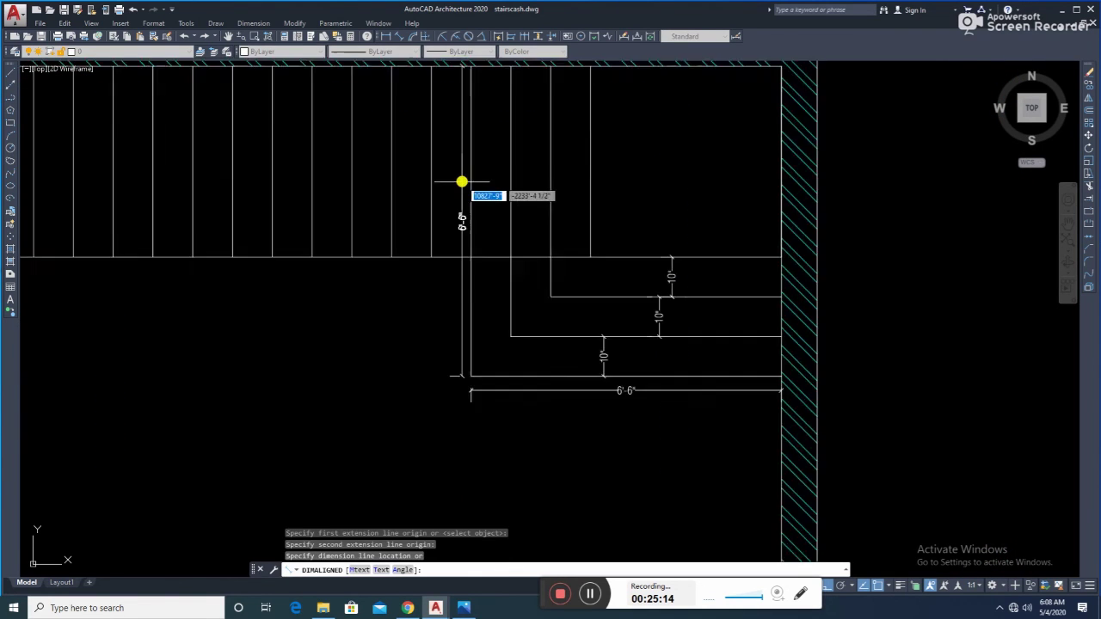
{"action": "scroll", "coordinate": [459, 179], "scroll_direction": "up", "scroll_amount": 2}
{"action": "left_click", "coordinate": [450, 209]}
- Add an aligned 10" dimension to the last tread of the straight flight
{"action": "key", "text": "Return"}
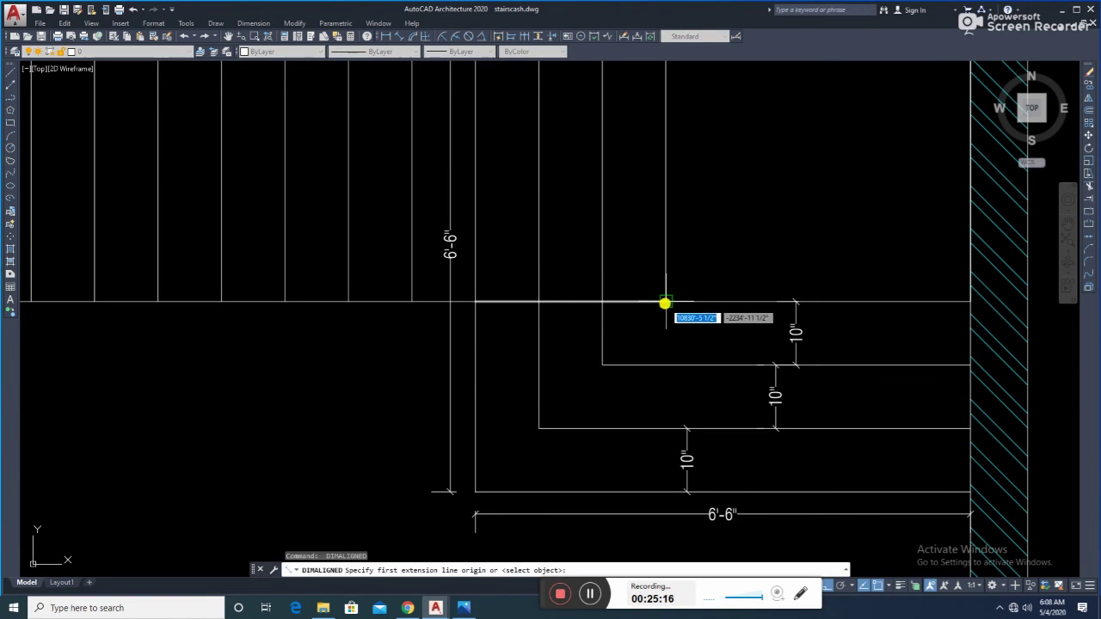
{"action": "left_click", "coordinate": [665, 301]}
{"action": "left_click", "coordinate": [602, 301]}
{"action": "left_click", "coordinate": [612, 270]}
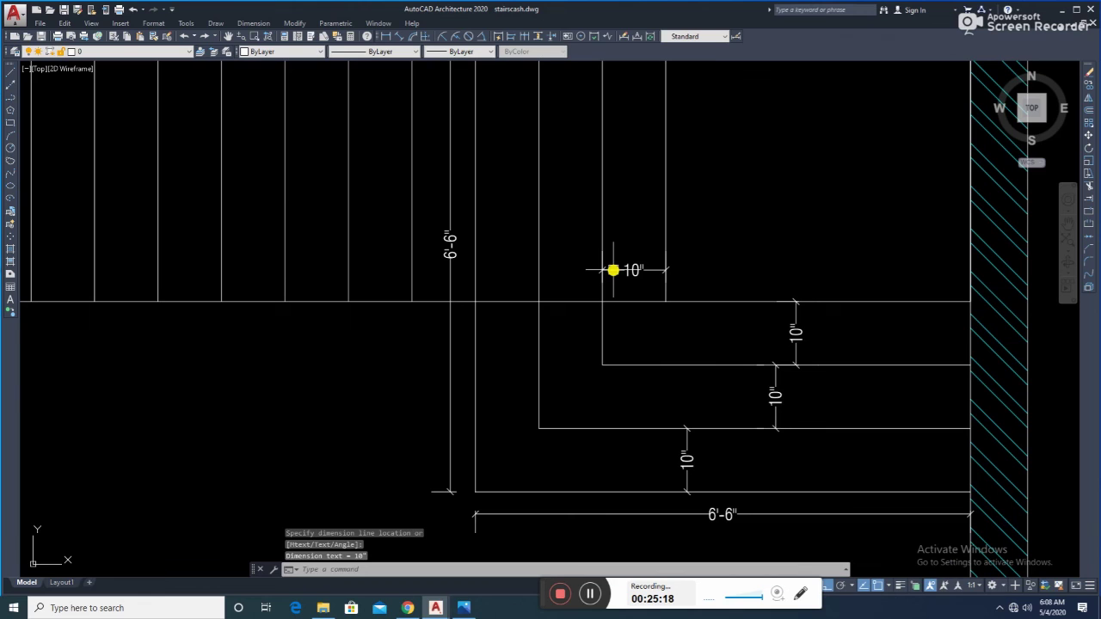
- Chain continued dimensions (DCO) along the treads, 10" each, ending with 9" at the wall
{"action": "type", "text": "d"}
{"action": "type", "text": "o"}
{"action": "key", "text": "Return"}
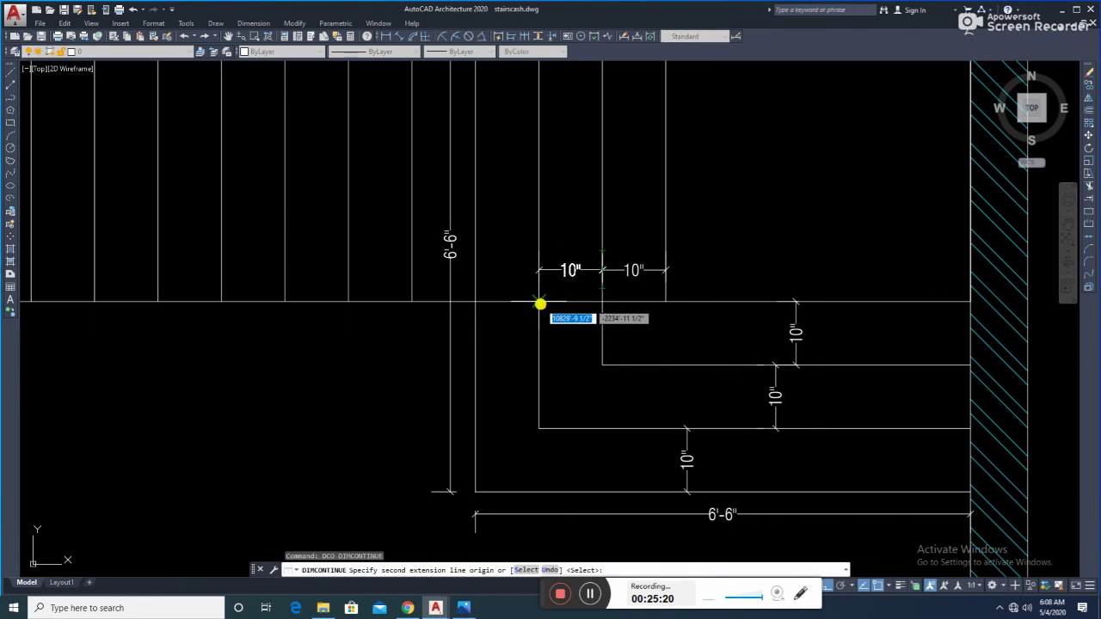
{"action": "left_click", "coordinate": [539, 303]}
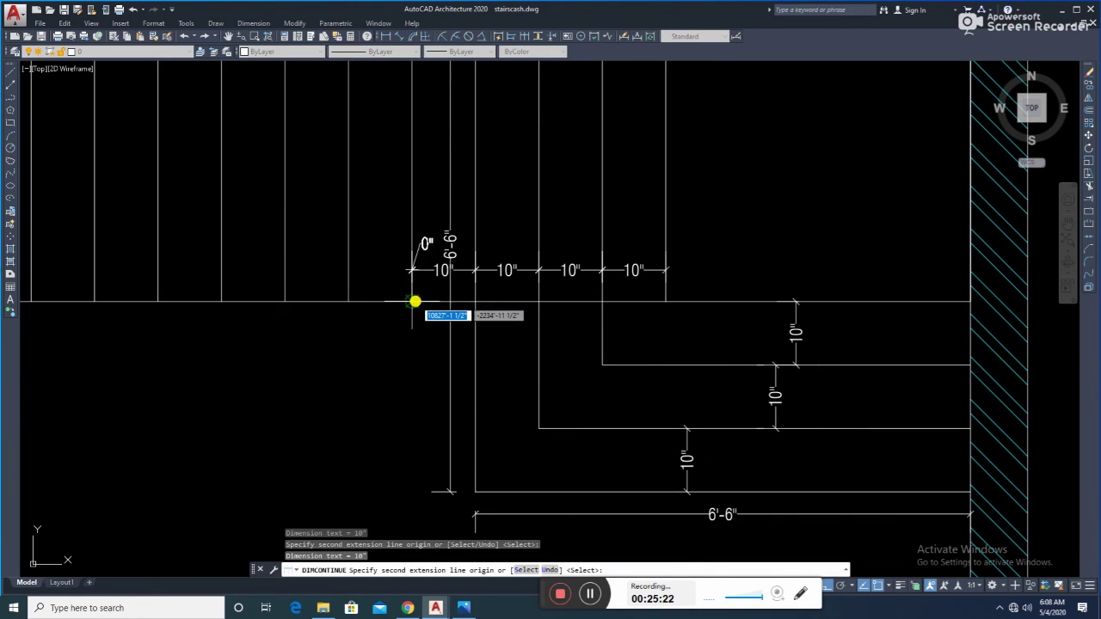
{"action": "middle_click_drag", "start_coordinate": [293, 314], "coordinate": [453, 276]}
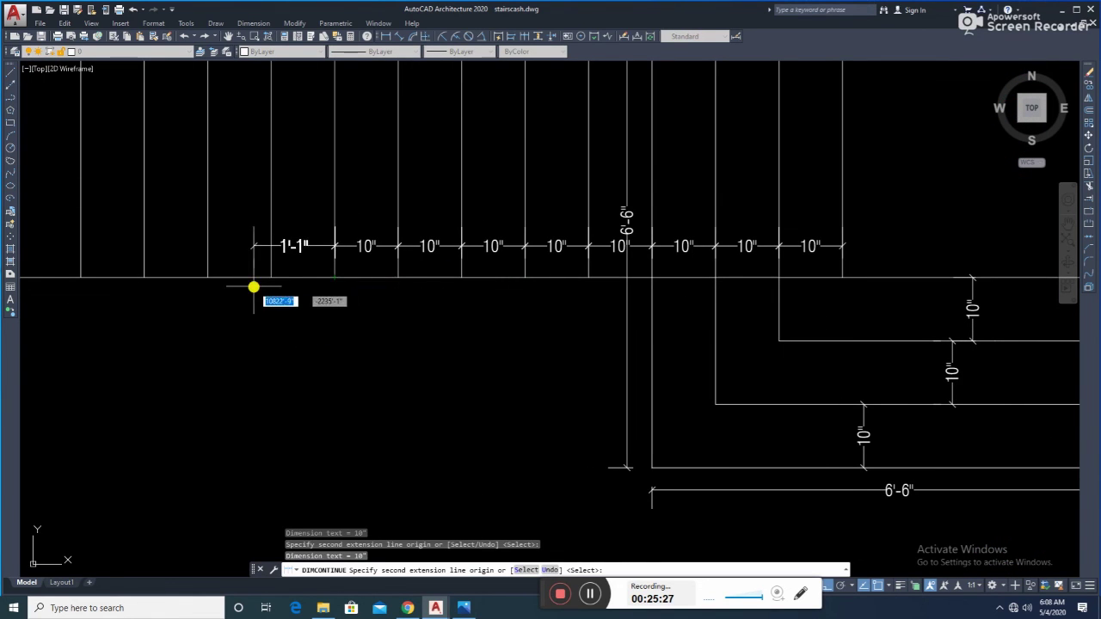
{"action": "middle_click_drag", "start_coordinate": [206, 279], "coordinate": [430, 294]}
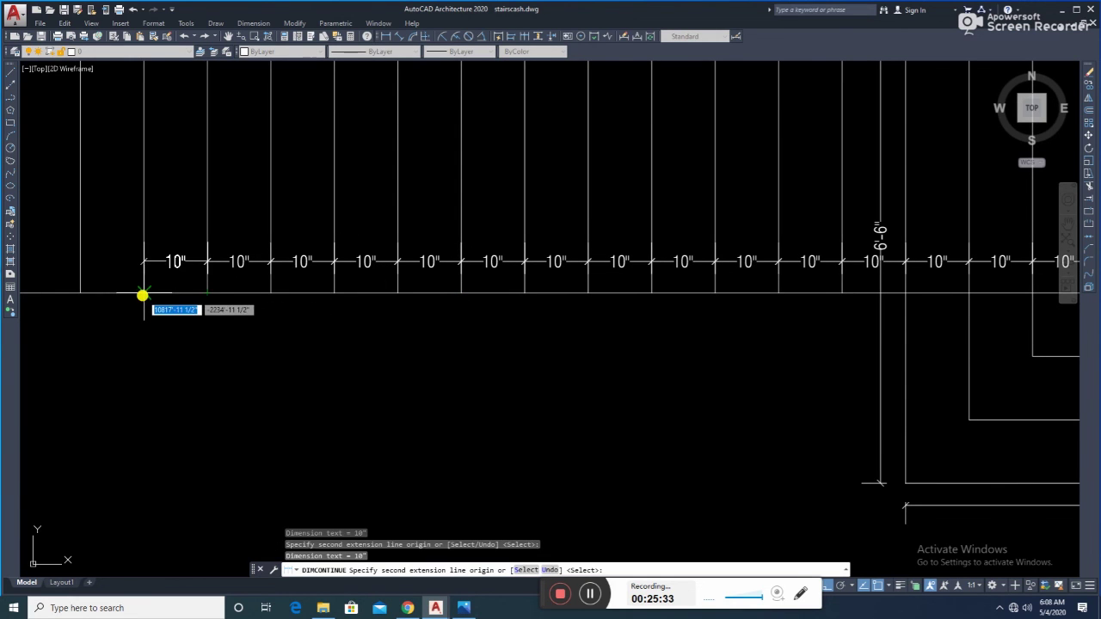
{"action": "middle_click_drag", "start_coordinate": [141, 296], "coordinate": [417, 332]}
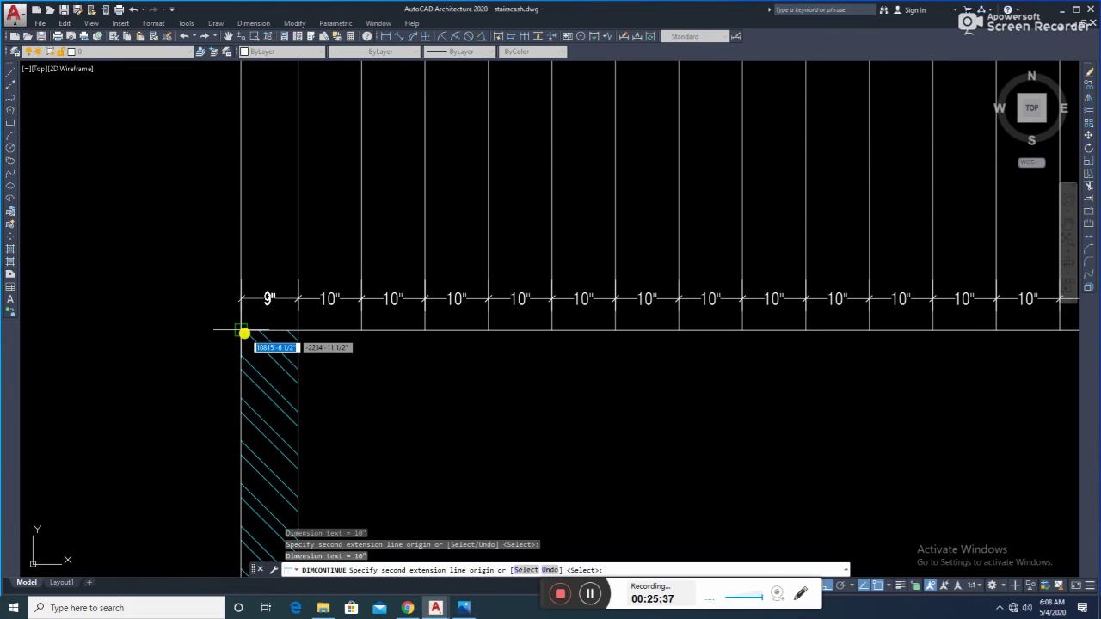
{"action": "scroll", "coordinate": [244, 333], "scroll_direction": "down", "scroll_amount": 3}
{"action": "scroll", "coordinate": [297, 318], "scroll_direction": "down", "scroll_amount": 5}
{"action": "key", "text": "Escape"}
{"action": "scroll", "coordinate": [343, 301], "scroll_direction": "up", "scroll_amount": 4}
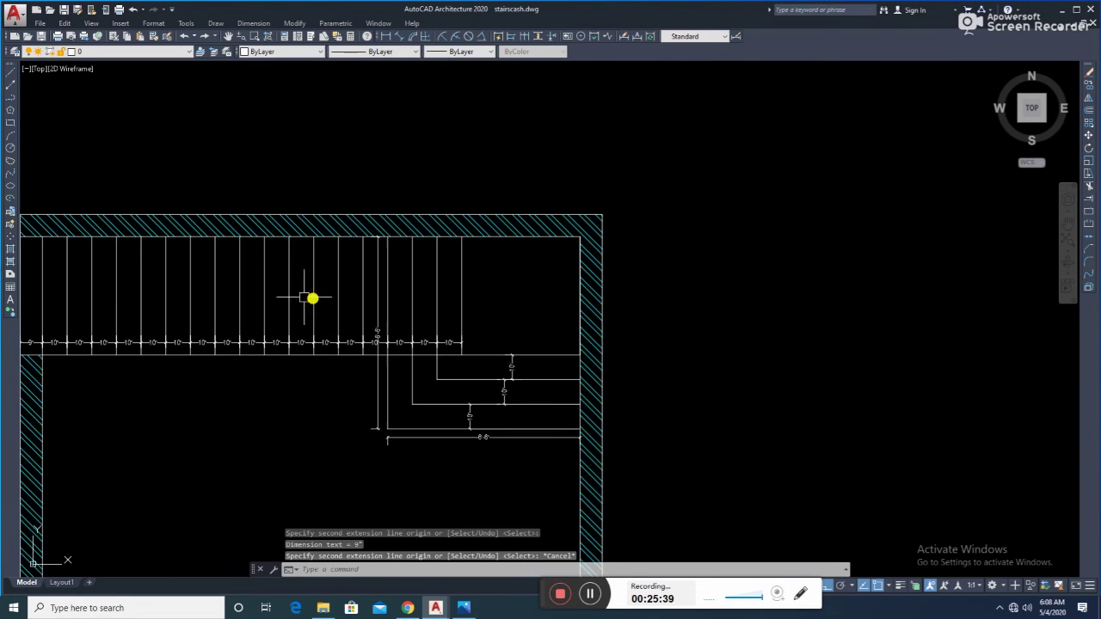
- Dimension the 14'-2" overall stair run and a 2'-6" step width
{"action": "left_click", "coordinate": [395, 39]}
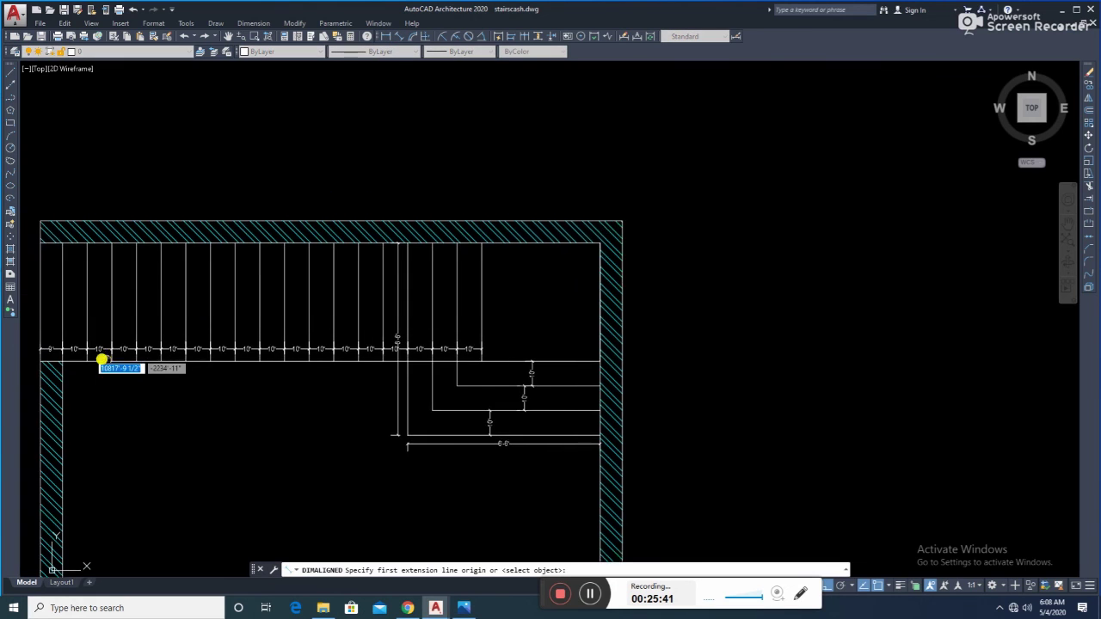
{"action": "scroll", "coordinate": [152, 341], "scroll_direction": "up", "scroll_amount": 2}
{"action": "left_click", "coordinate": [198, 342]}
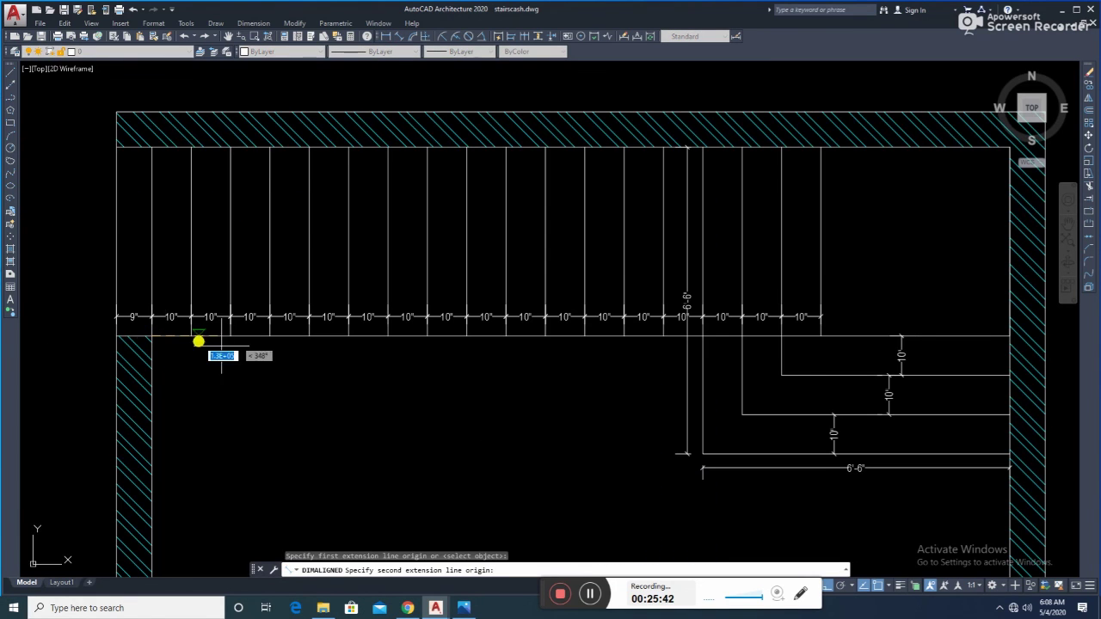
{"action": "left_click", "coordinate": [823, 336]}
{"action": "left_click", "coordinate": [761, 355]}
{"action": "key", "text": "Return"}
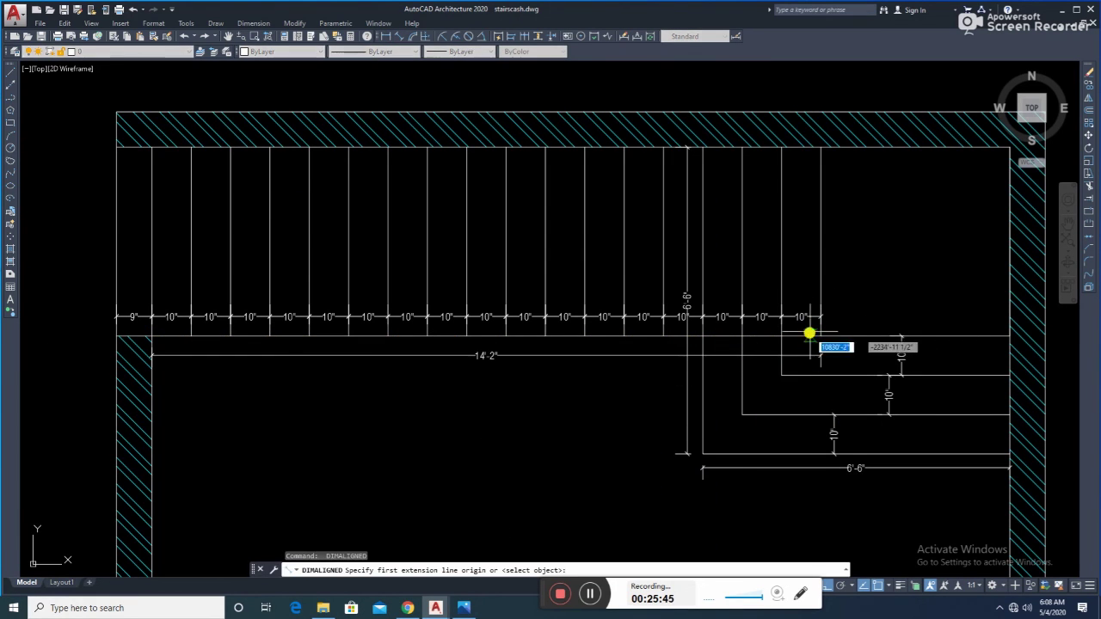
{"action": "key", "text": "Escape"}
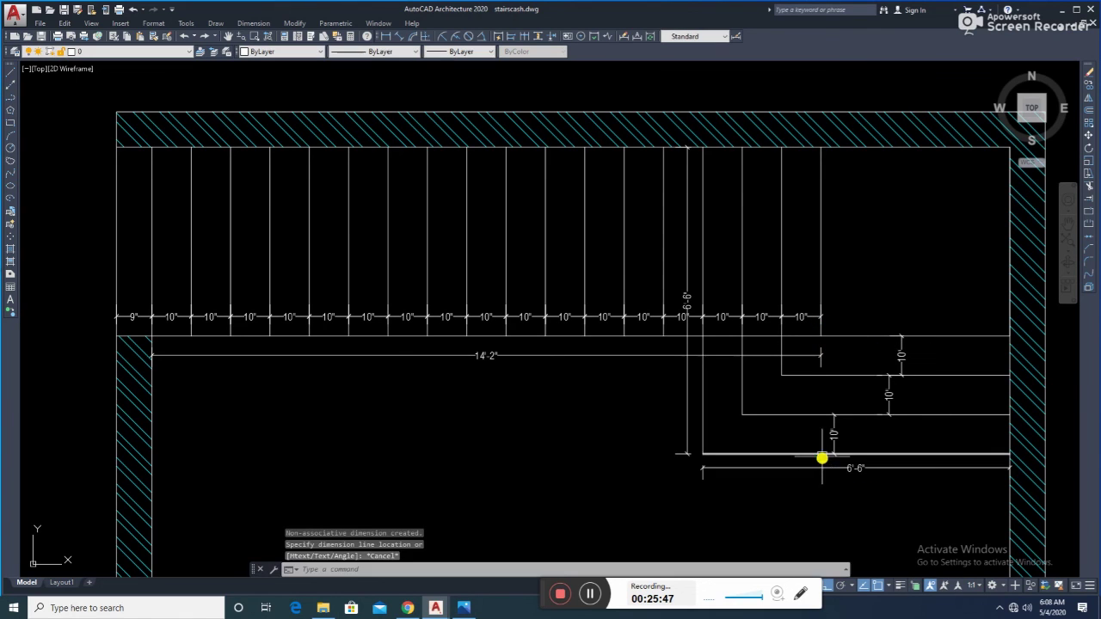
{"action": "key", "text": "Return"}
{"action": "left_click", "coordinate": [817, 341]}
{"action": "left_click", "coordinate": [823, 456]}
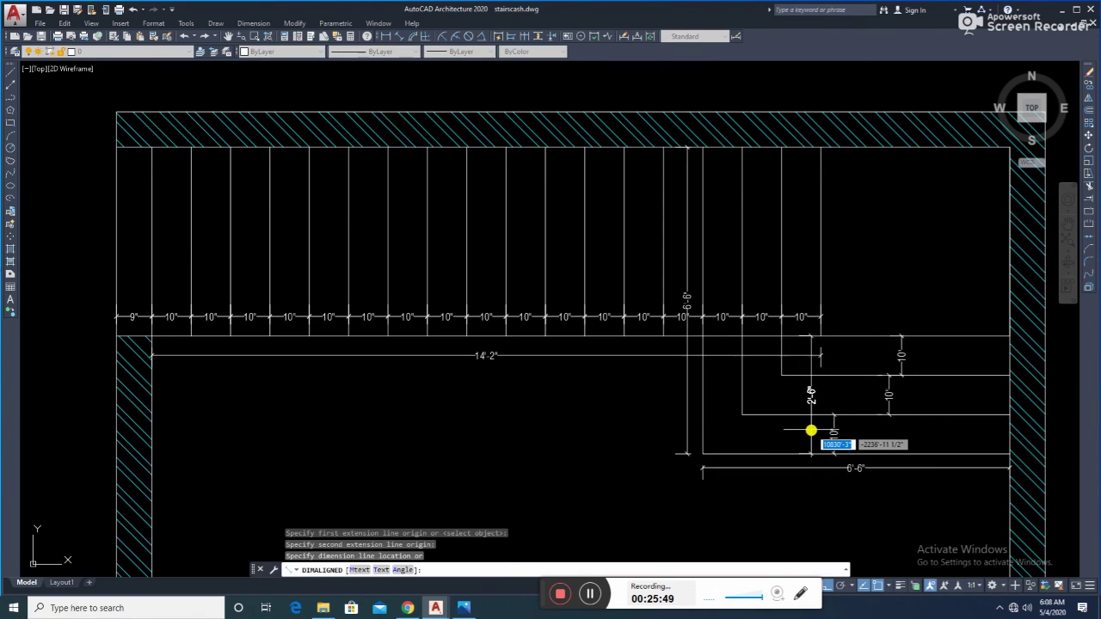
{"action": "left_click", "coordinate": [811, 433]}
{"action": "scroll", "coordinate": [765, 421], "scroll_direction": "down", "scroll_amount": 2}
{"action": "middle_click_drag", "start_coordinate": [757, 378], "coordinate": [658, 372]}
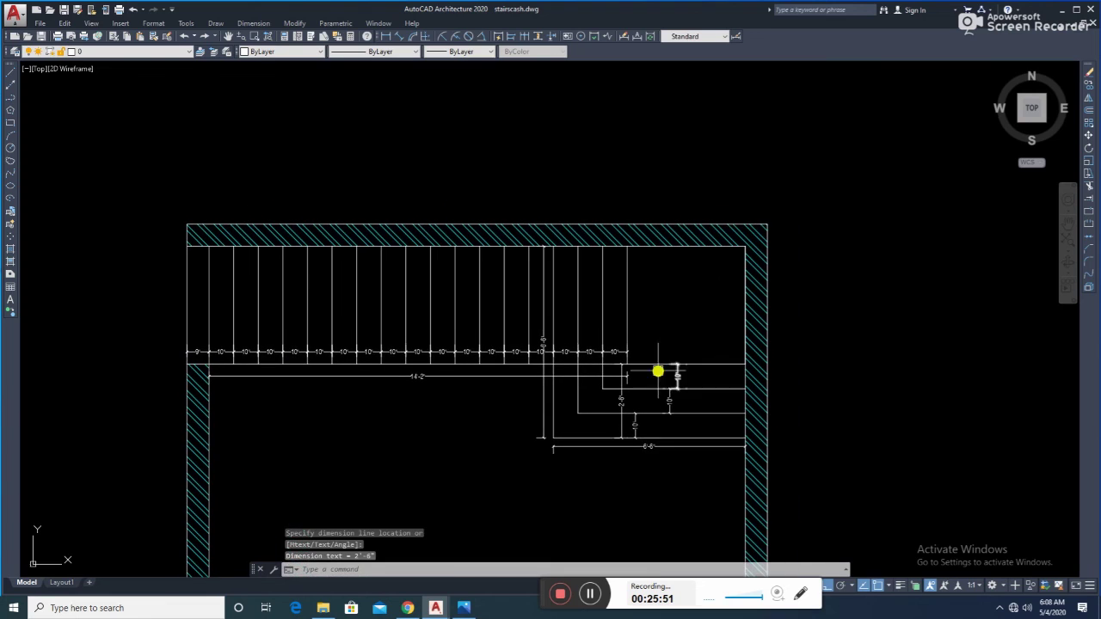
{"action": "key", "text": "Escape"}
{"action": "key", "text": "Escape"}
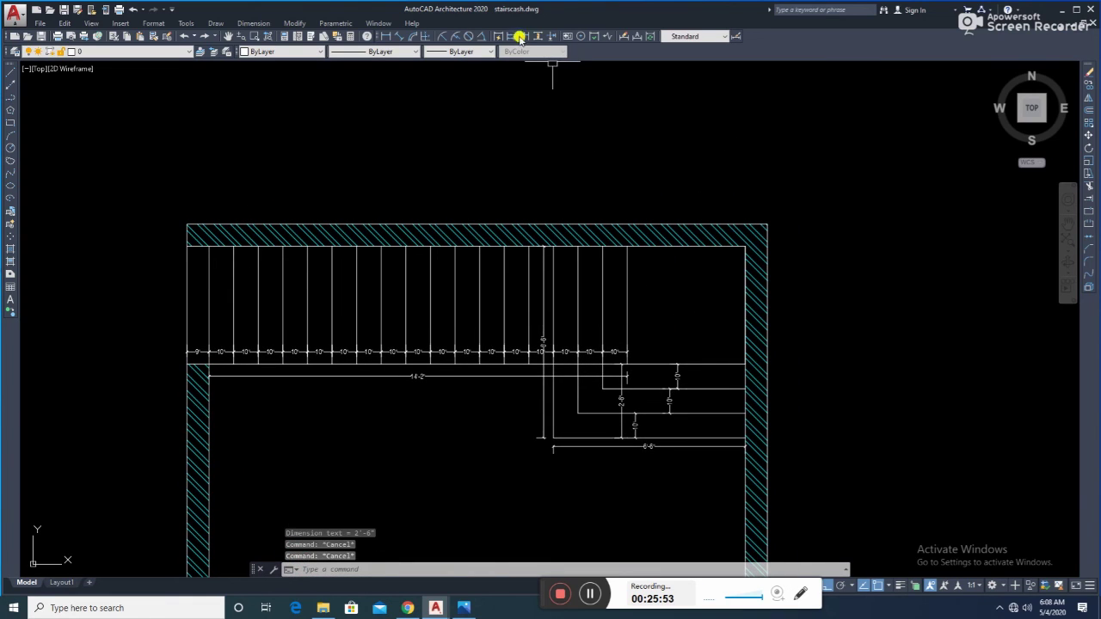
- Dimension the landing's width and depth, both 4'
{"action": "left_click", "coordinate": [385, 36]}
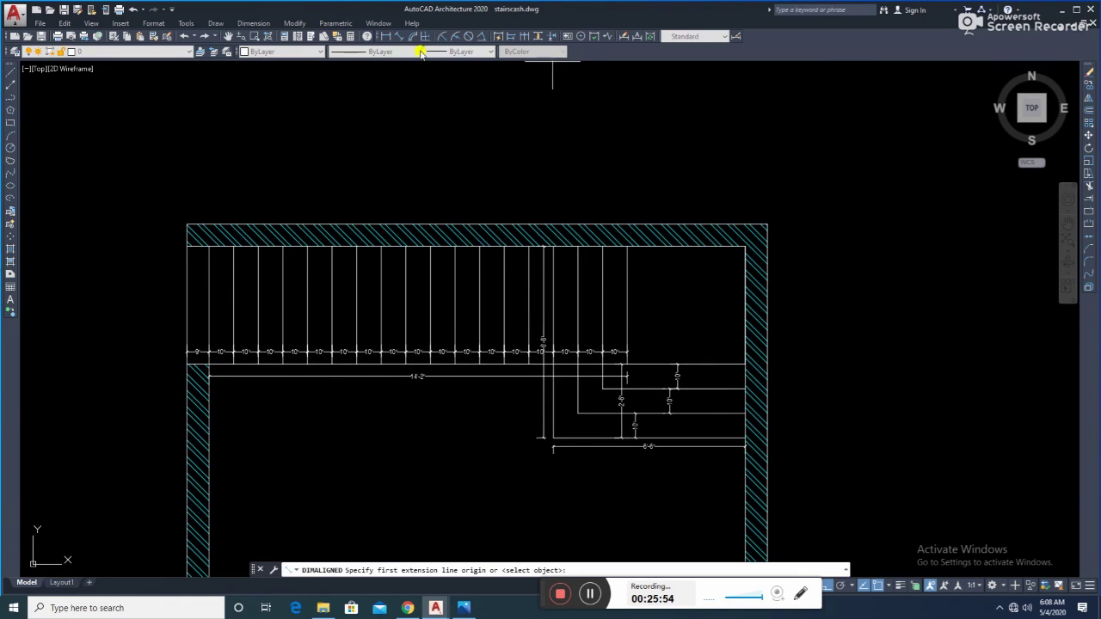
{"action": "left_click", "coordinate": [628, 253]}
{"action": "left_click", "coordinate": [743, 247]}
{"action": "left_click", "coordinate": [728, 269]}
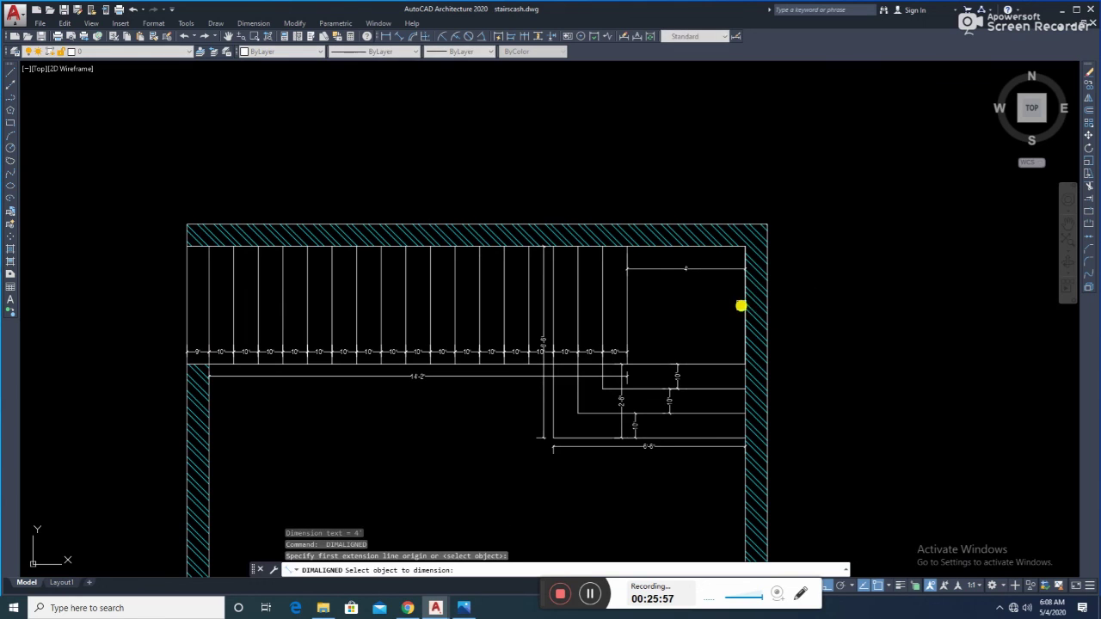
{"action": "key", "text": "Return"}
{"action": "left_click", "coordinate": [744, 366]}
{"action": "left_click", "coordinate": [746, 249]}
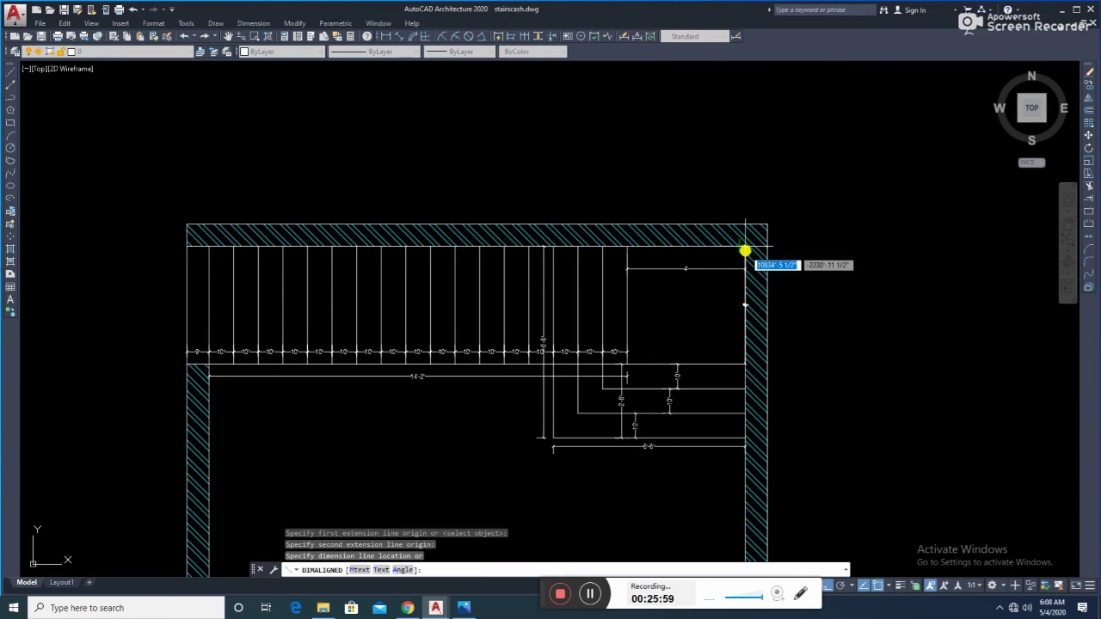
{"action": "left_click", "coordinate": [720, 307]}
- Dimension the top outer wall at 19'-8" and the right wall at 13'-6"
{"action": "key", "text": "Return"}
{"action": "left_click", "coordinate": [532, 224]}
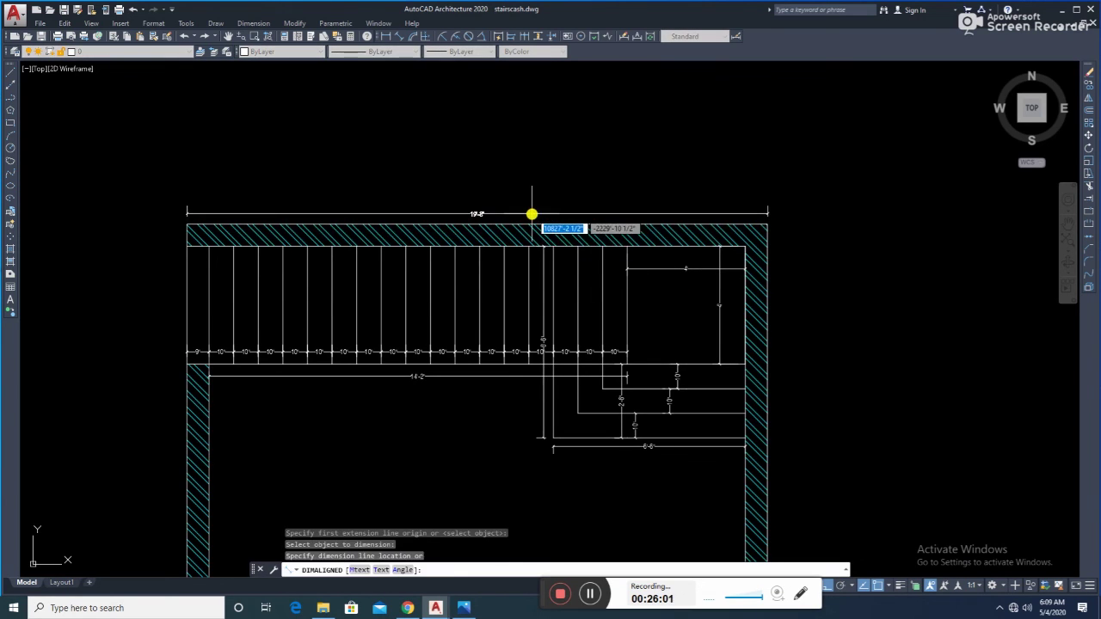
{"action": "left_click", "coordinate": [530, 211]}
{"action": "key", "text": "Return"}
{"action": "scroll", "coordinate": [594, 226], "scroll_direction": "up", "scroll_amount": 2}
{"action": "scroll", "coordinate": [594, 226], "scroll_direction": "up", "scroll_amount": 2}
{"action": "scroll", "coordinate": [613, 228], "scroll_direction": "down", "scroll_amount": 2}
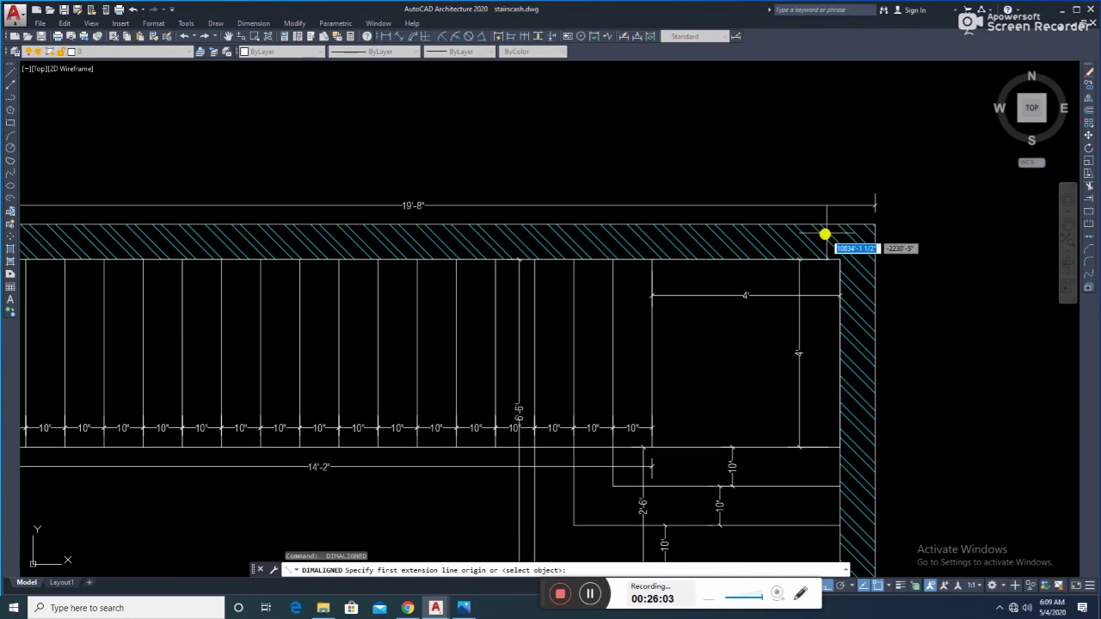
{"action": "left_click", "coordinate": [876, 224]}
{"action": "scroll", "coordinate": [868, 232], "scroll_direction": "down", "scroll_amount": 5}
{"action": "scroll", "coordinate": [834, 306], "scroll_direction": "up", "scroll_amount": 4}
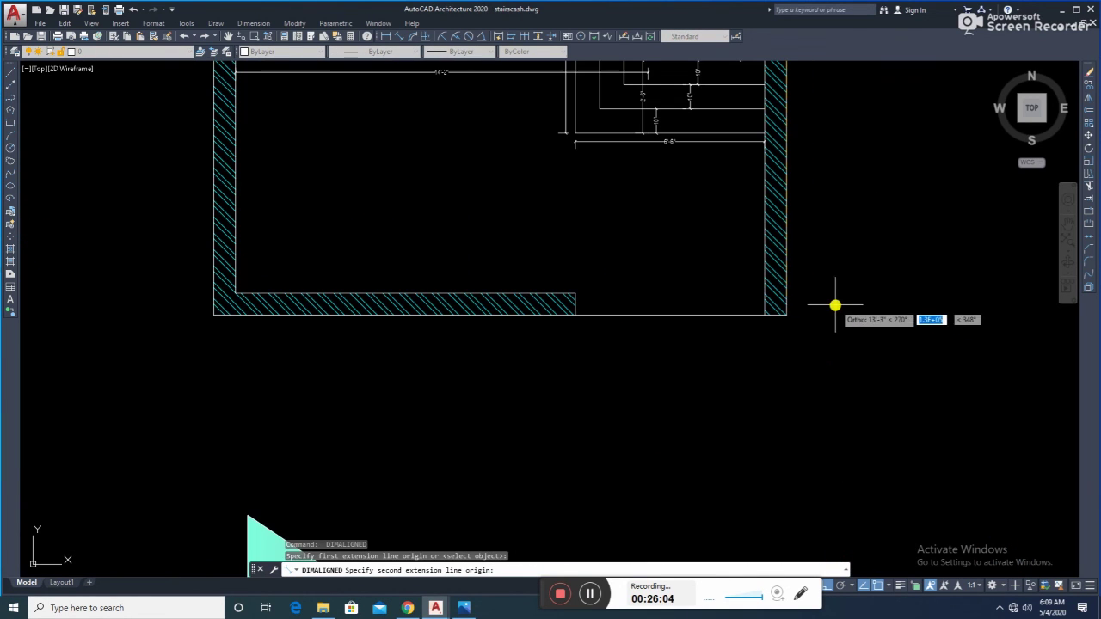
{"action": "left_click", "coordinate": [790, 317]}
{"action": "scroll", "coordinate": [803, 278], "scroll_direction": "up", "scroll_amount": 2}
{"action": "left_click", "coordinate": [803, 275]}
- Add the 19'-8" bottom wall and 13'-6" left wall dimensions
{"action": "key", "text": "Return"}
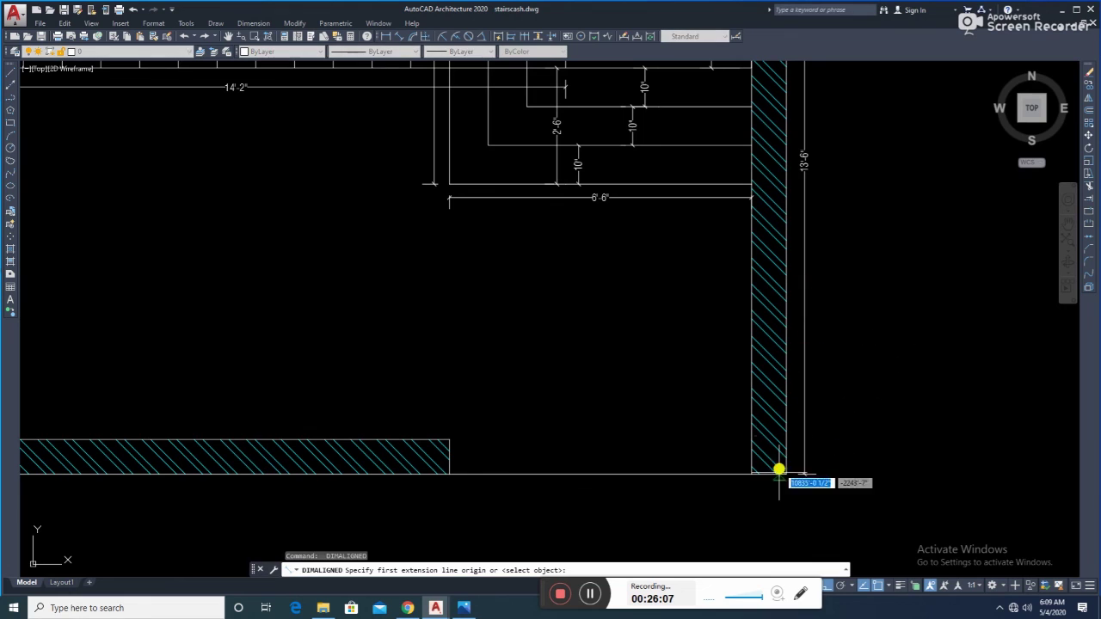
{"action": "left_click", "coordinate": [785, 478]}
{"action": "scroll", "coordinate": [785, 478], "scroll_direction": "down", "scroll_amount": 2}
{"action": "scroll", "coordinate": [467, 469], "scroll_direction": "down", "scroll_amount": 1}
{"action": "scroll", "coordinate": [405, 422], "scroll_direction": "up", "scroll_amount": 3}
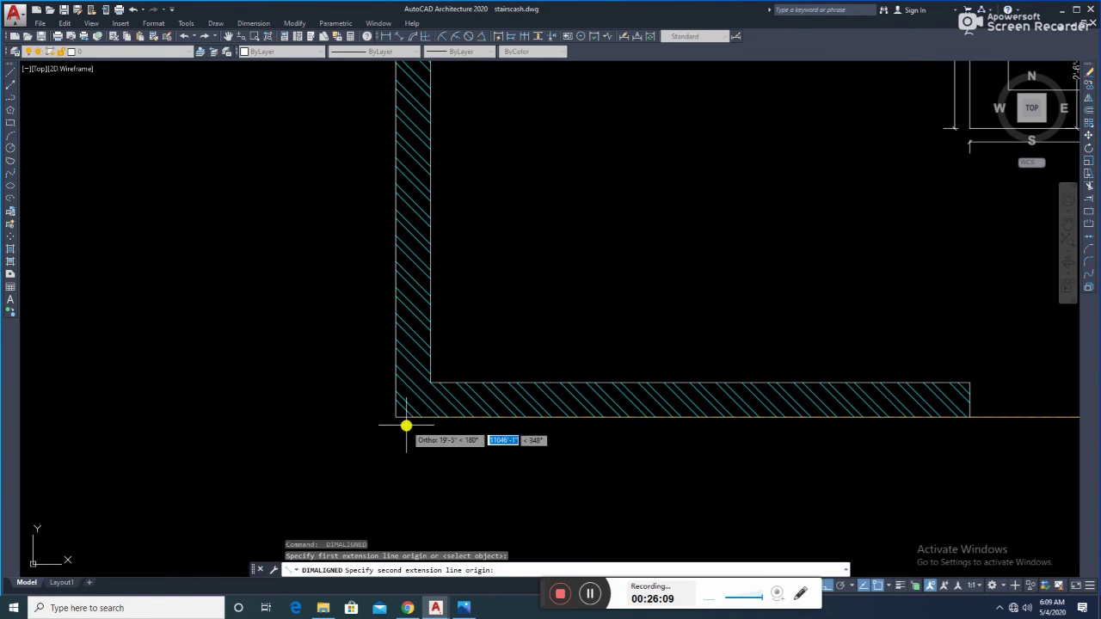
{"action": "left_click", "coordinate": [415, 423]}
{"action": "left_click", "coordinate": [556, 454]}
{"action": "key", "text": "Return"}
{"action": "scroll", "coordinate": [508, 372], "scroll_direction": "down", "scroll_amount": 2}
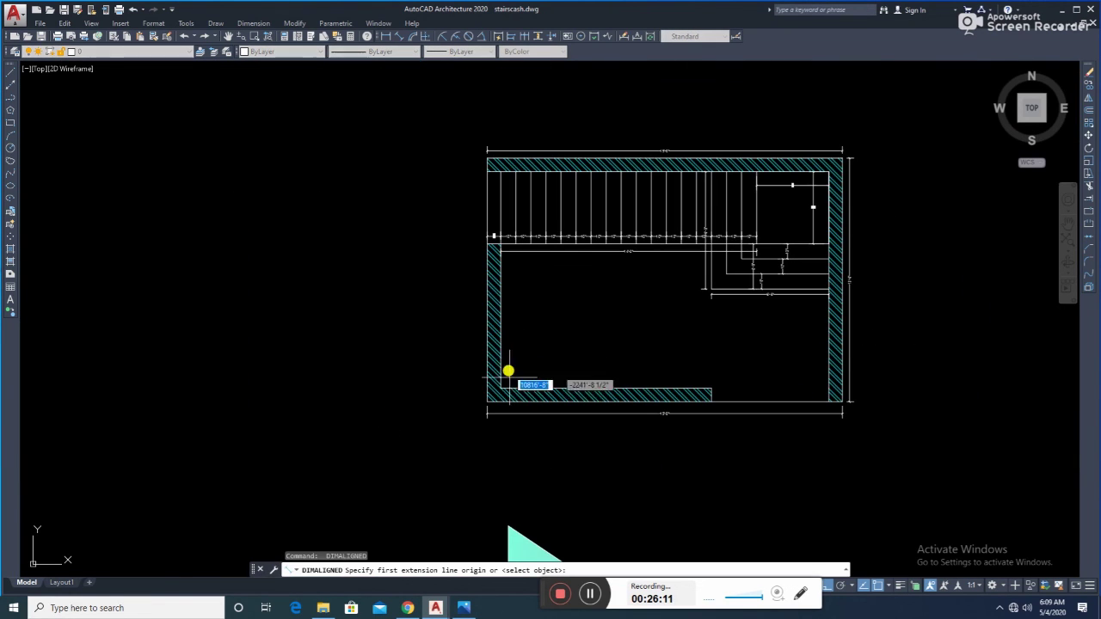
{"action": "left_click", "coordinate": [483, 404]}
{"action": "scroll", "coordinate": [481, 154], "scroll_direction": "up", "scroll_amount": 2}
{"action": "scroll", "coordinate": [493, 155], "scroll_direction": "up", "scroll_amount": 1}
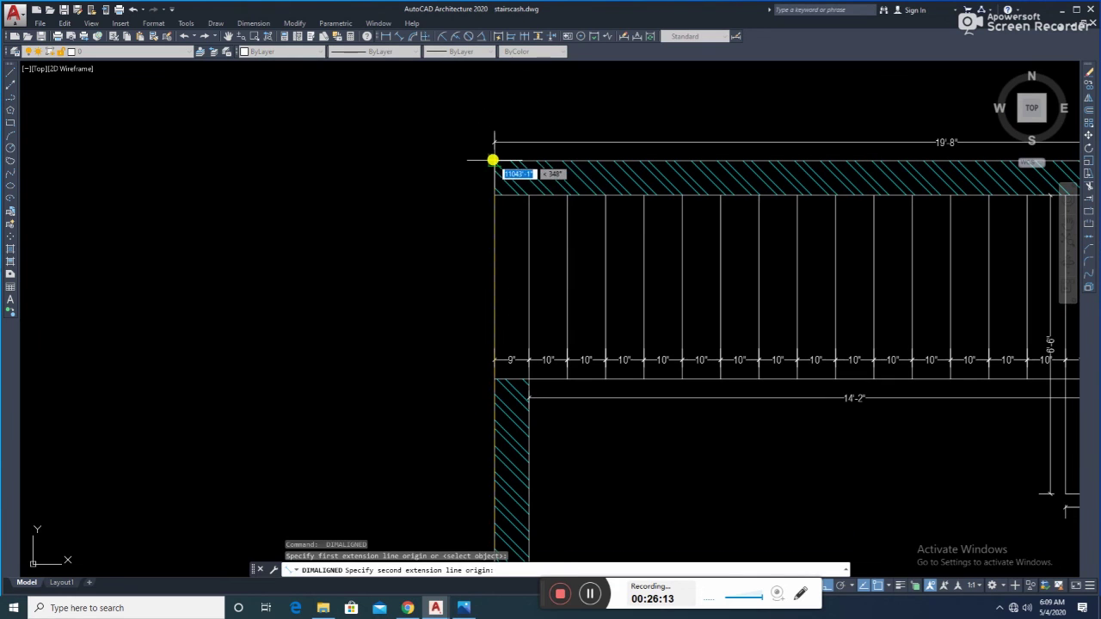
{"action": "left_click", "coordinate": [494, 161]}
{"action": "left_click", "coordinate": [472, 281]}
{"action": "scroll", "coordinate": [546, 238], "scroll_direction": "down", "scroll_amount": 2}
- Dimension the 6'-6" opening along the bottom line and end dimensioning
{"action": "key", "text": "Return"}
{"action": "key", "text": "Return"}
{"action": "left_click", "coordinate": [818, 453]}
{"action": "scroll", "coordinate": [796, 450], "scroll_direction": "up", "scroll_amount": 2}
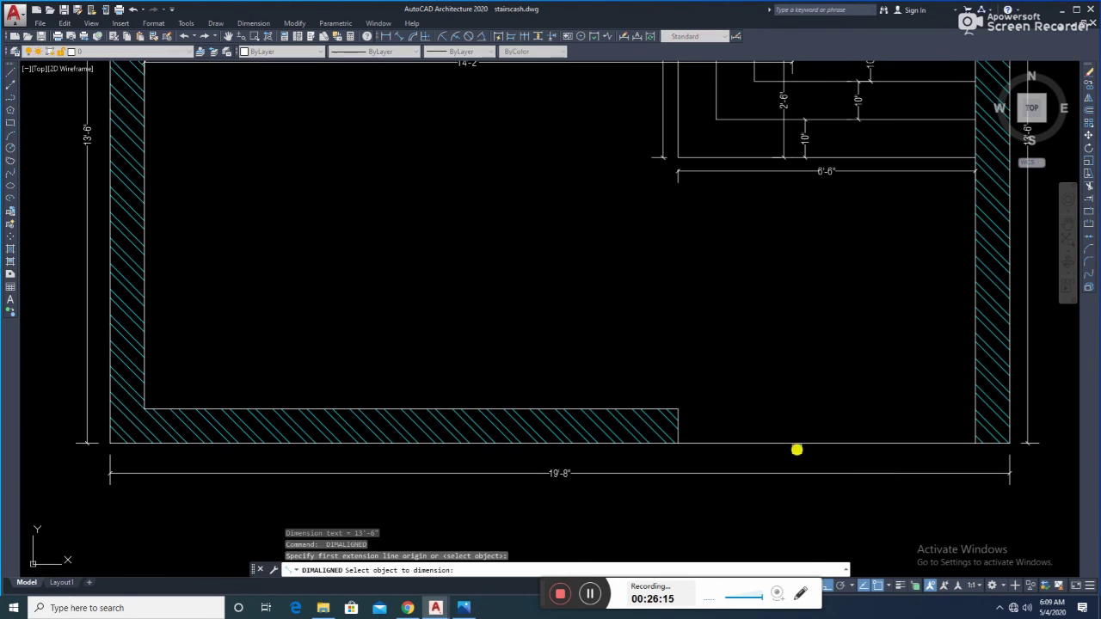
{"action": "left_click", "coordinate": [797, 434]}
{"action": "scroll", "coordinate": [799, 421], "scroll_direction": "down", "scroll_amount": 2}
{"action": "key", "text": "Return"}
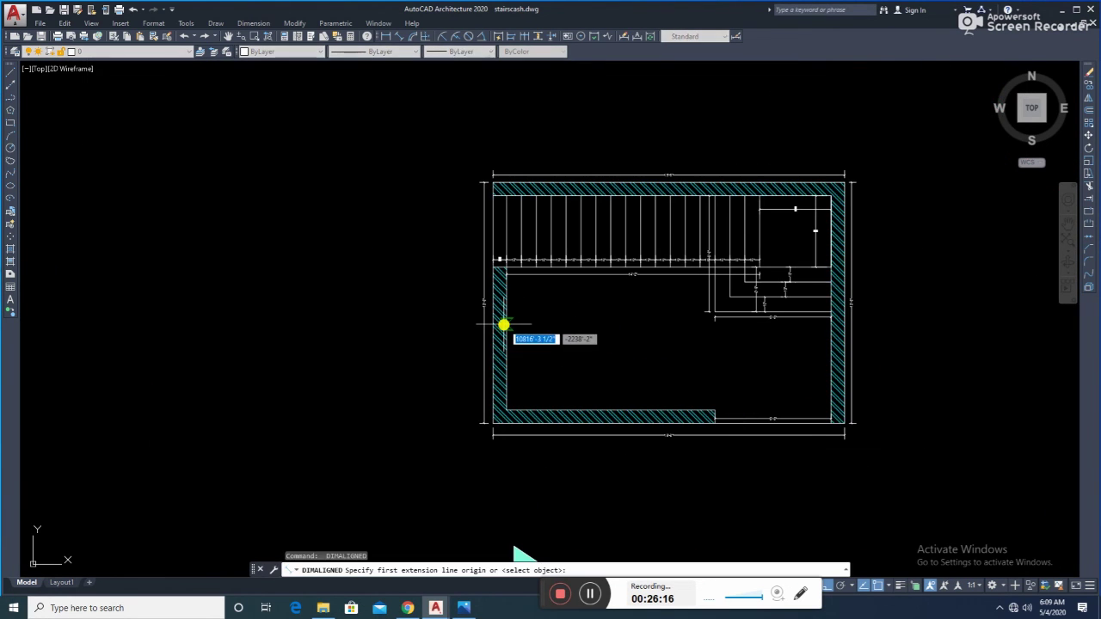
{"action": "scroll", "coordinate": [705, 310], "scroll_direction": "down", "scroll_amount": 1}
{"action": "scroll", "coordinate": [705, 311], "scroll_direction": "down", "scroll_amount": 1}
{"action": "key", "text": "Escape"}
{"action": "scroll", "coordinate": [590, 449], "scroll_direction": "up", "scroll_amount": 1}
- Save stairscash.dwg
{"action": "scroll", "coordinate": [631, 381], "scroll_direction": "up", "scroll_amount": 1}
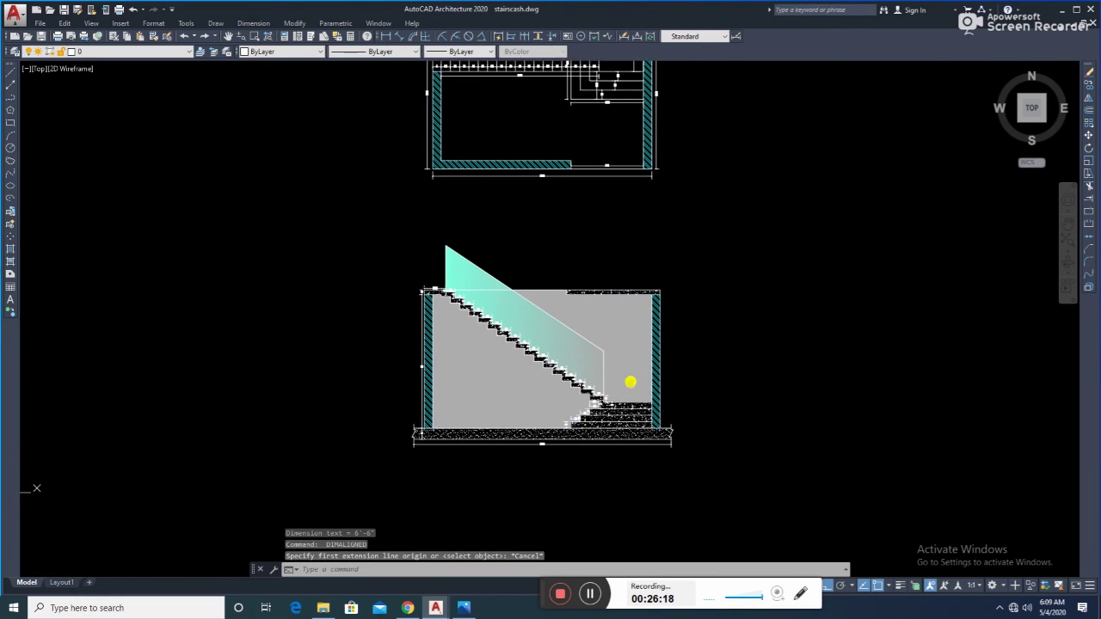
{"action": "scroll", "coordinate": [620, 361], "scroll_direction": "up", "scroll_amount": 2}
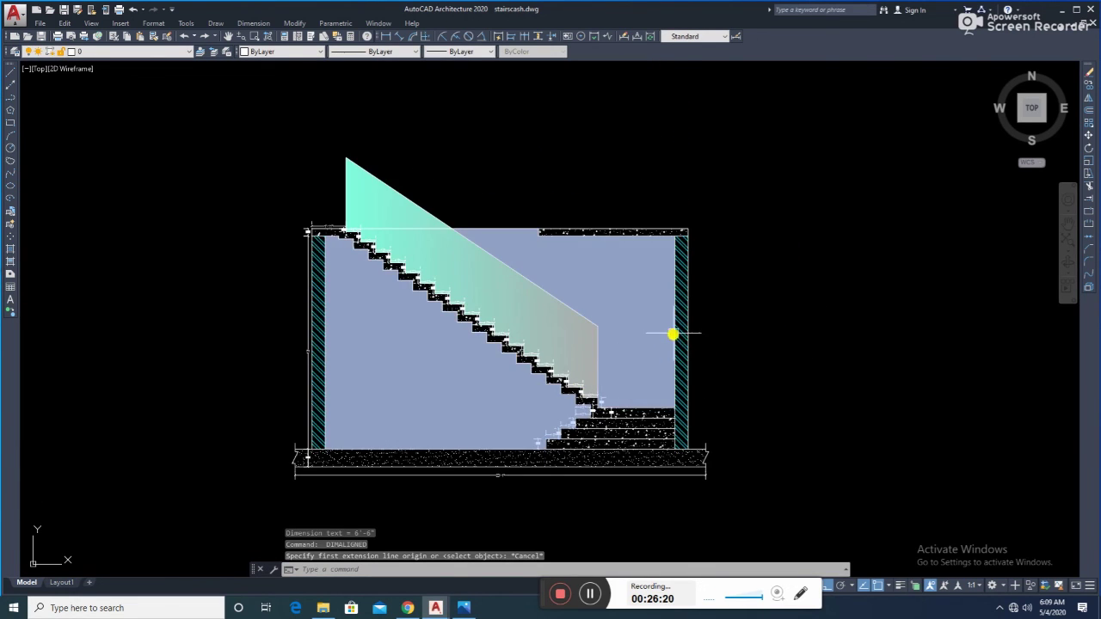
{"action": "scroll", "coordinate": [688, 340], "scroll_direction": "down", "scroll_amount": 2}
{"action": "scroll", "coordinate": [617, 319], "scroll_direction": "up", "scroll_amount": 2}
{"action": "key", "text": "ctrl+s"}
- Erase the grey hatch fill behind the stair section
{"action": "middle_click_drag", "start_coordinate": [821, 304], "coordinate": [769, 278]}
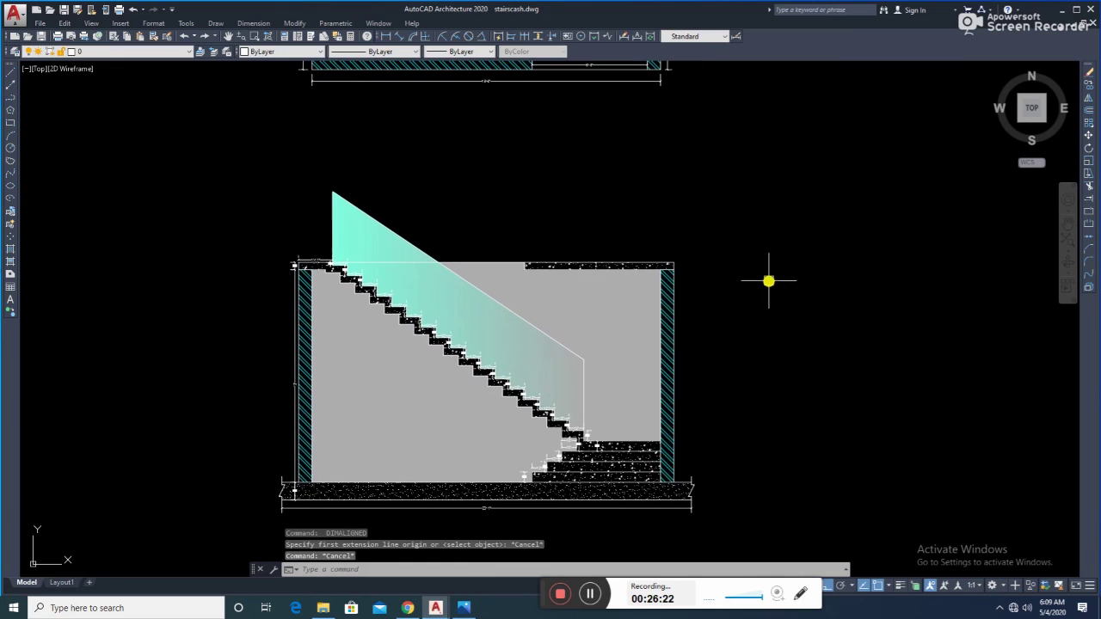
{"action": "scroll", "coordinate": [528, 290], "scroll_direction": "up", "scroll_amount": 3}
{"action": "scroll", "coordinate": [602, 292], "scroll_direction": "down", "scroll_amount": 3}
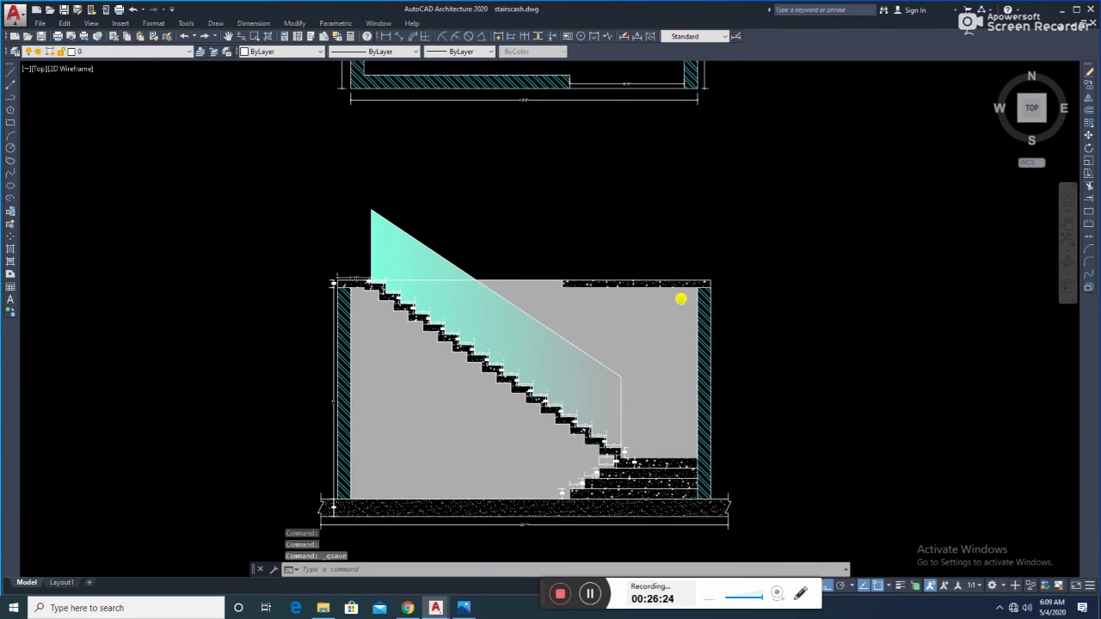
{"action": "scroll", "coordinate": [735, 344], "scroll_direction": "down", "scroll_amount": 2}
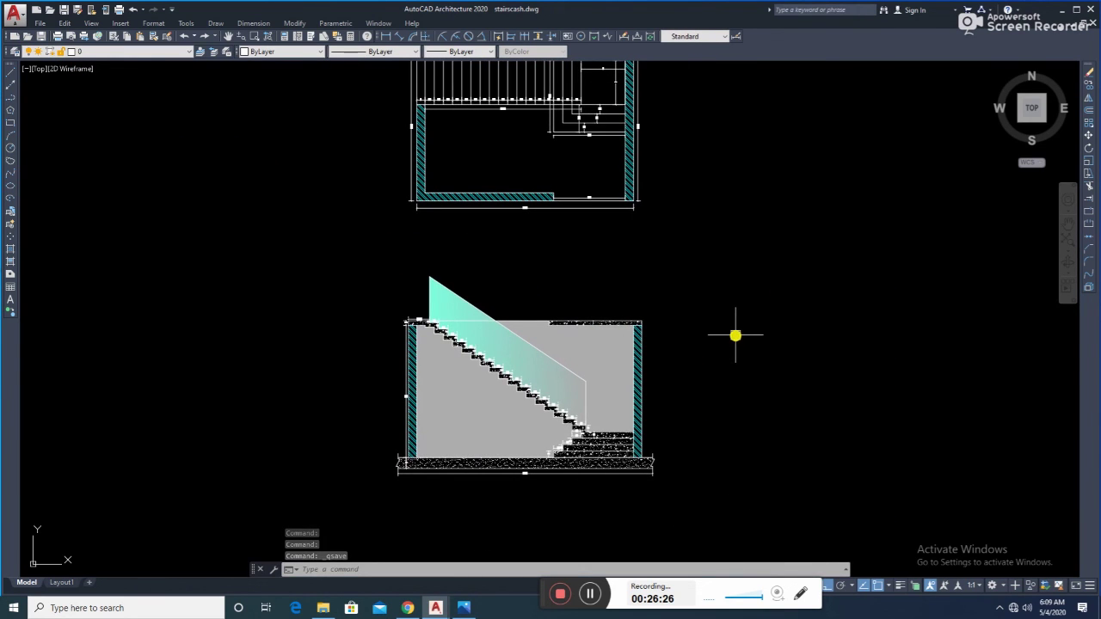
{"action": "middle_click_drag", "start_coordinate": [665, 364], "coordinate": [684, 340]}
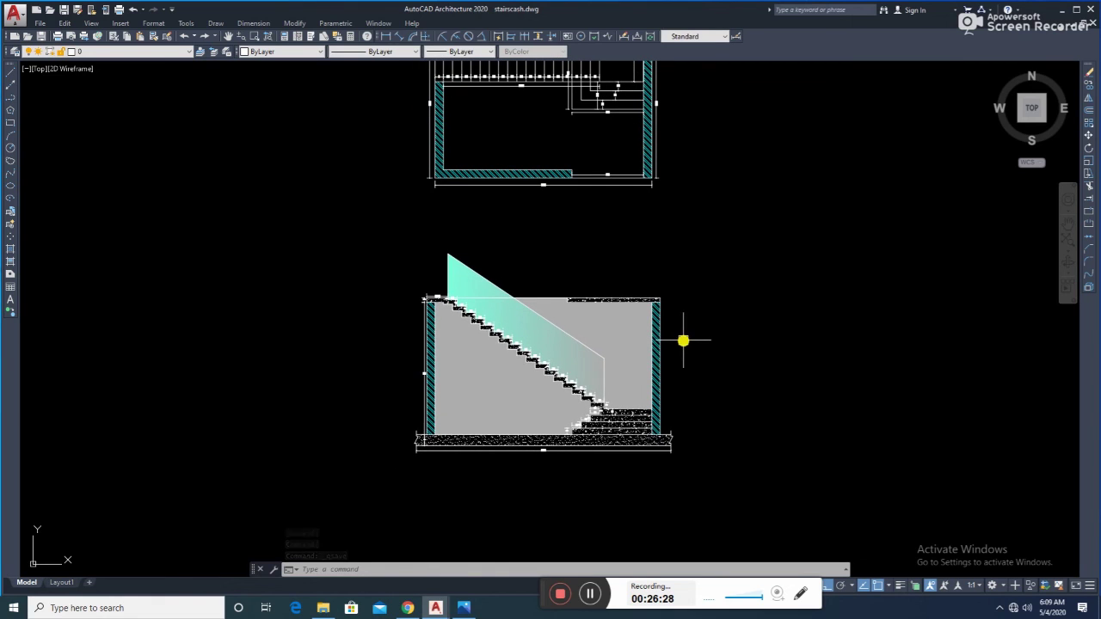
{"action": "left_click", "coordinate": [621, 344]}
{"action": "type", "text": "e"}
{"action": "key", "text": "Return"}
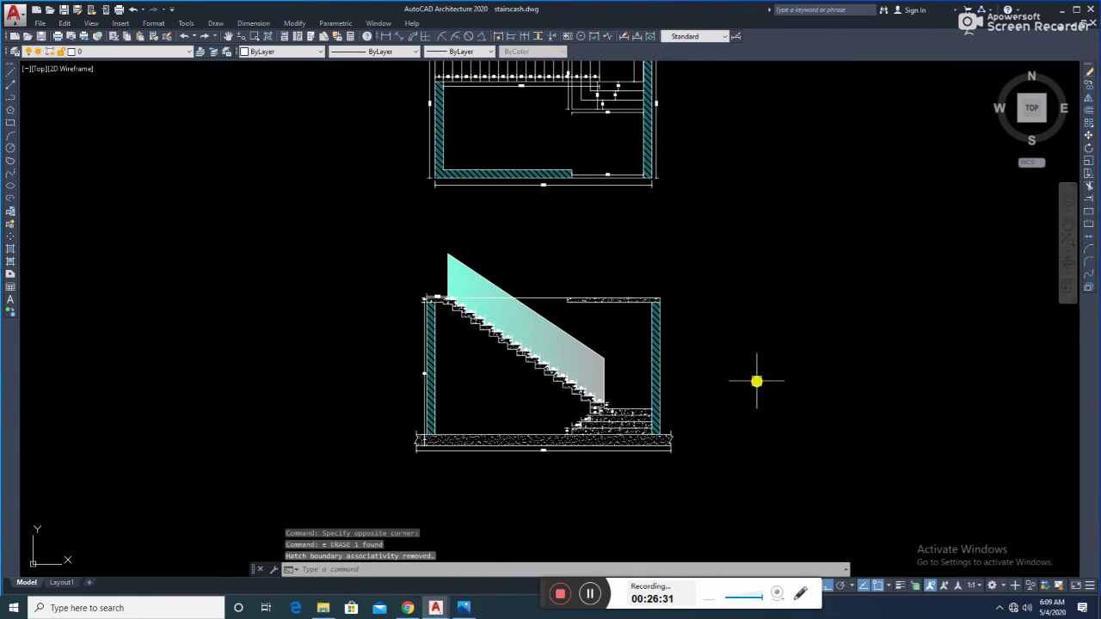
{"action": "scroll", "coordinate": [628, 380], "scroll_direction": "up", "scroll_amount": 2}
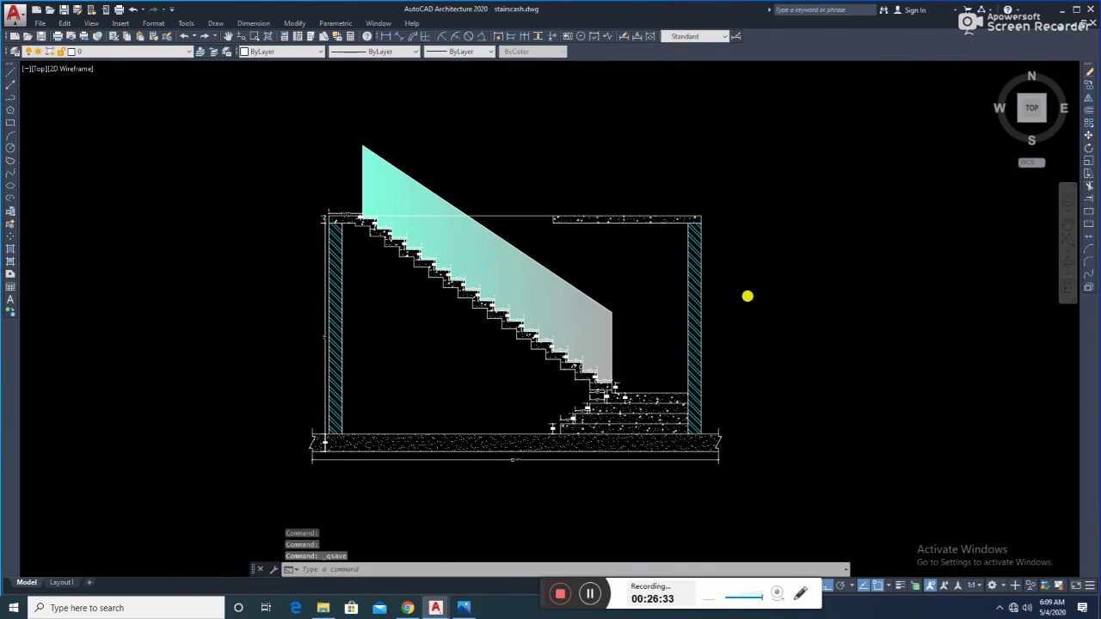
{"action": "scroll", "coordinate": [694, 389], "scroll_direction": "down", "scroll_amount": 2}
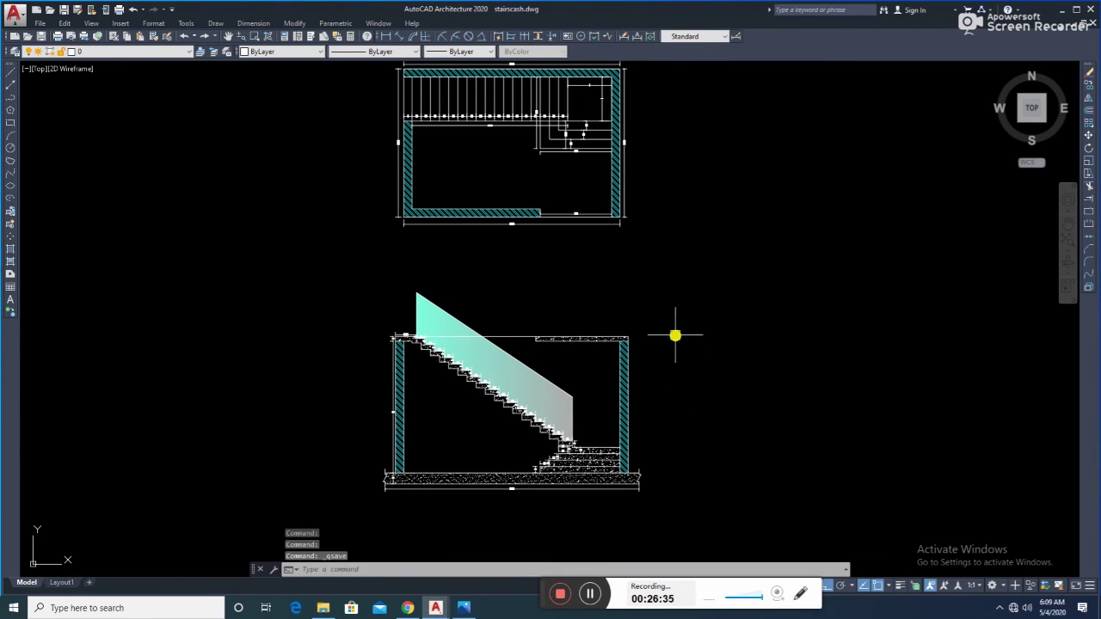
{"action": "middle_click_drag", "start_coordinate": [675, 336], "coordinate": [720, 333]}
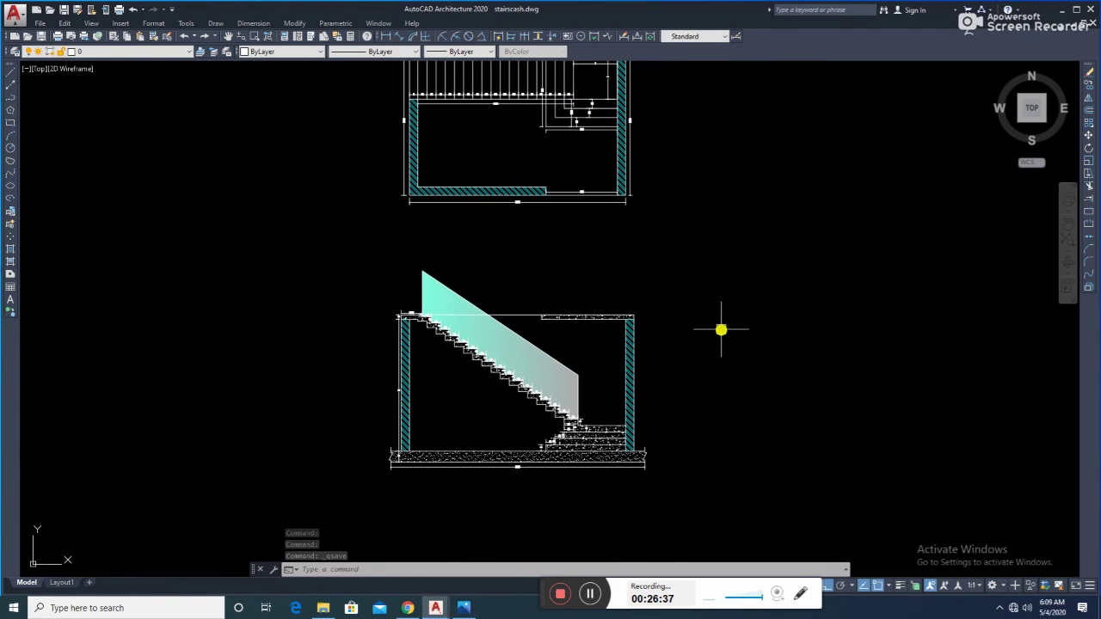
{"action": "scroll", "coordinate": [705, 322], "scroll_direction": "down", "scroll_amount": 2}
{"action": "key", "text": "Escape"}
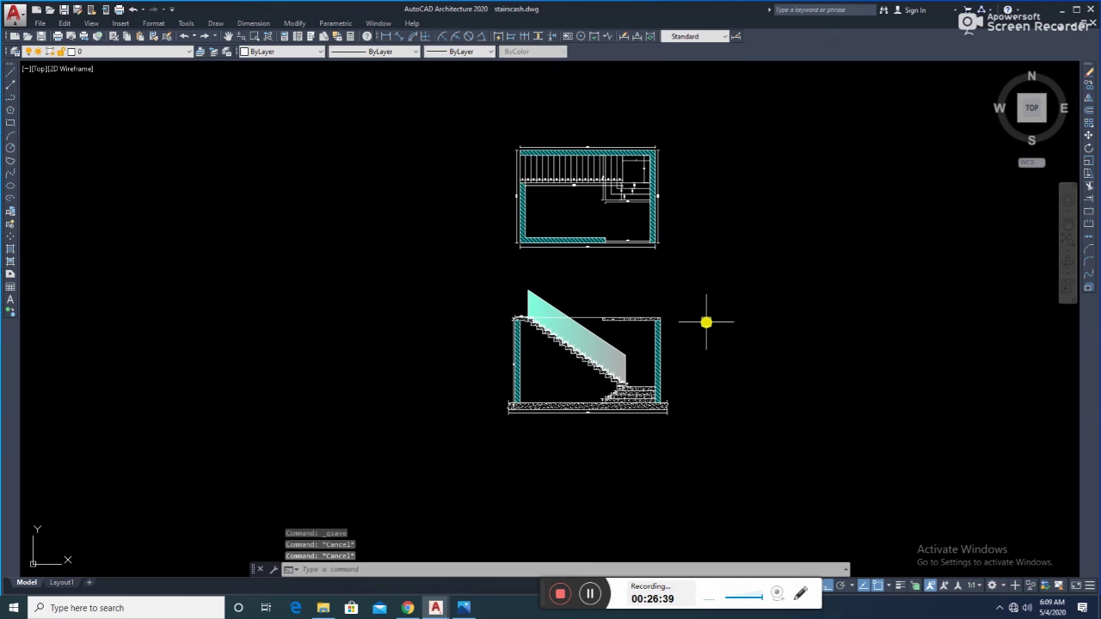
- Draw a REC border rectangle around the plan and section, then save the drawing
{"action": "type", "text": "rec"}
{"action": "key", "text": "Return"}
{"action": "left_click", "coordinate": [494, 132]}
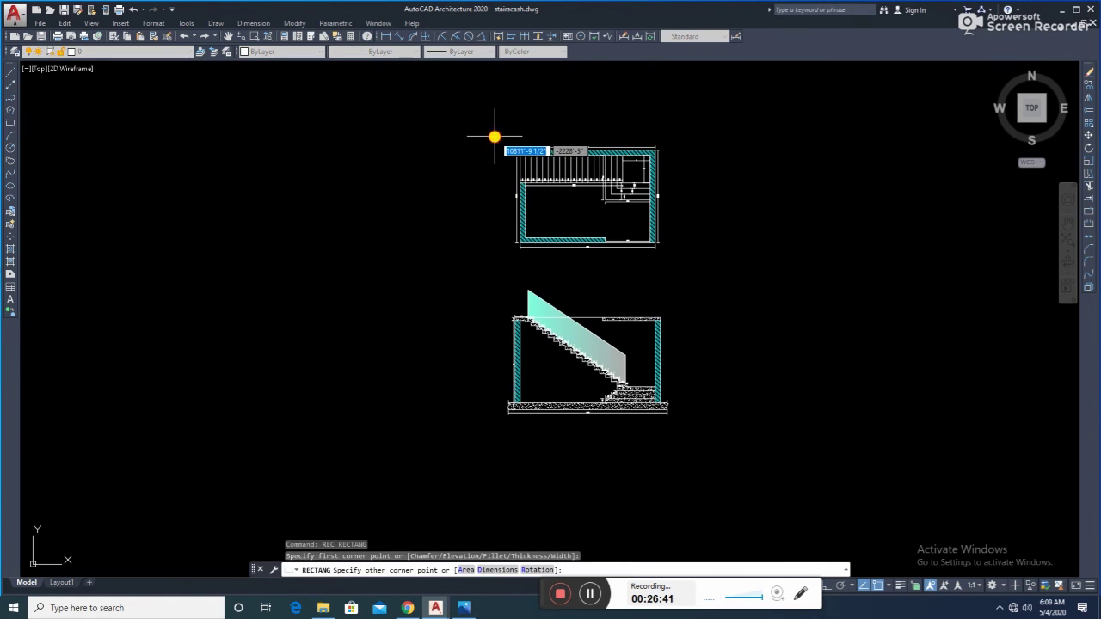
{"action": "left_click", "coordinate": [685, 432]}
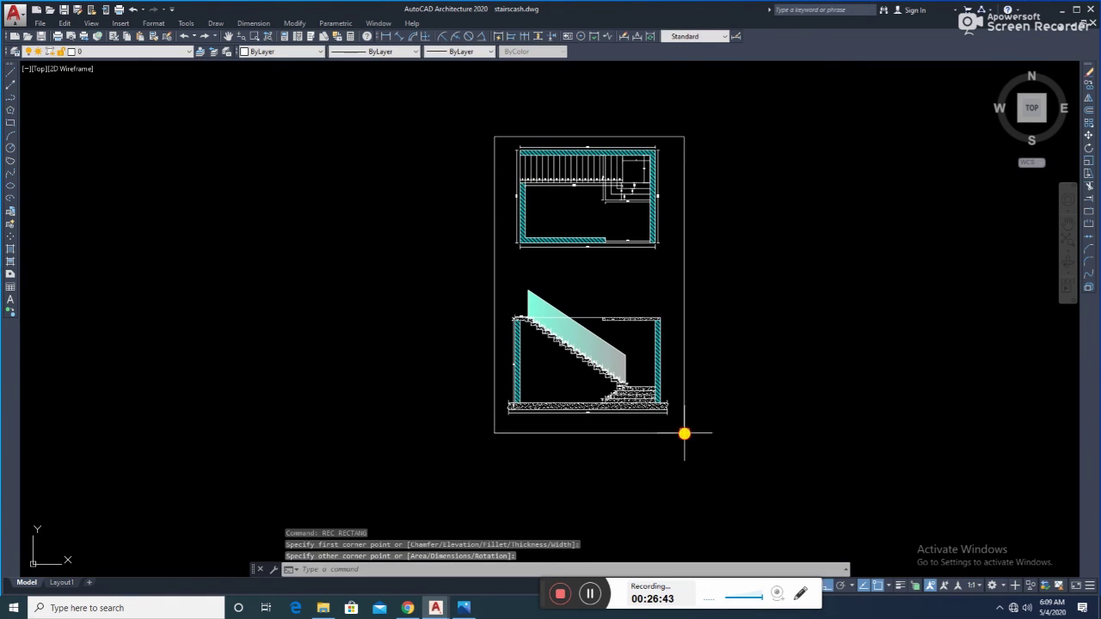
{"action": "key", "text": "ctrl+s"}
{"action": "scroll", "coordinate": [607, 352], "scroll_direction": "up", "scroll_amount": 2}
{"action": "scroll", "coordinate": [729, 327], "scroll_direction": "down", "scroll_amount": 4}
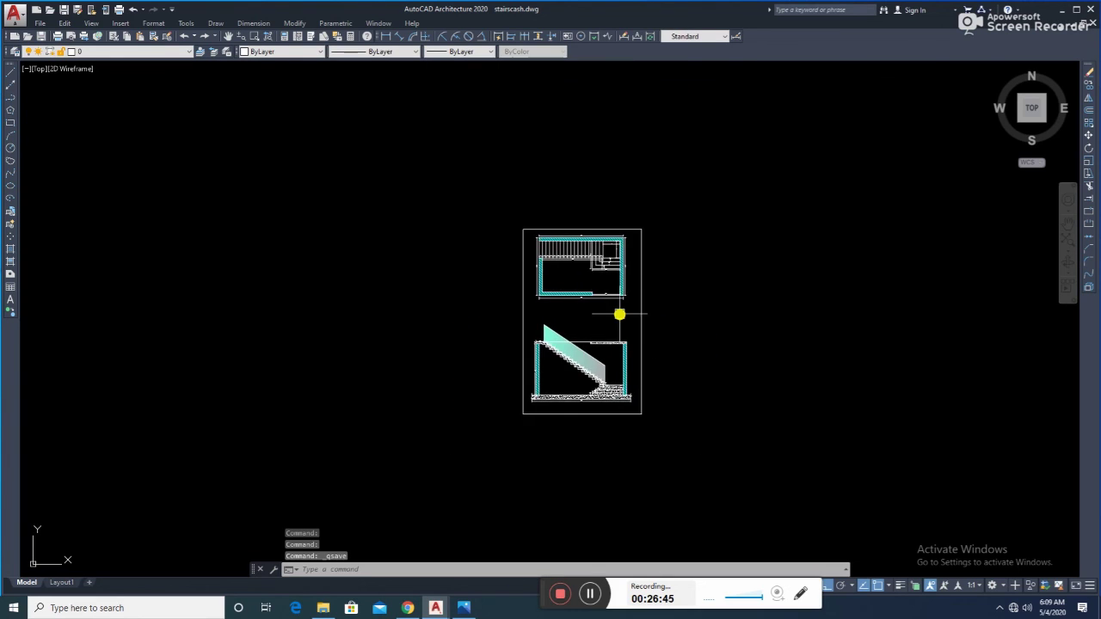